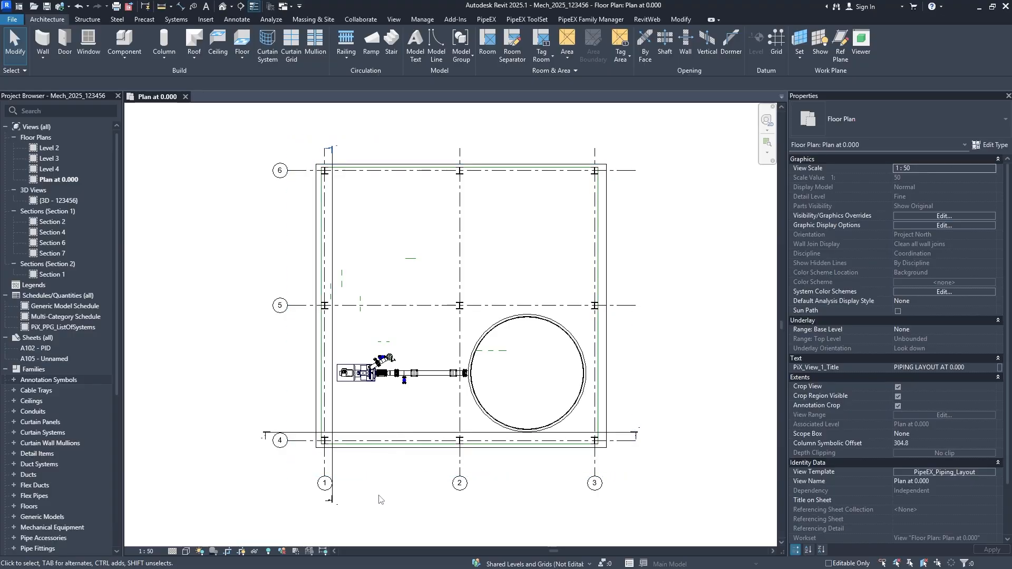
Open the default 3D view and examine the multi-storey structure with its vessels, tank and piping
click(223, 6)
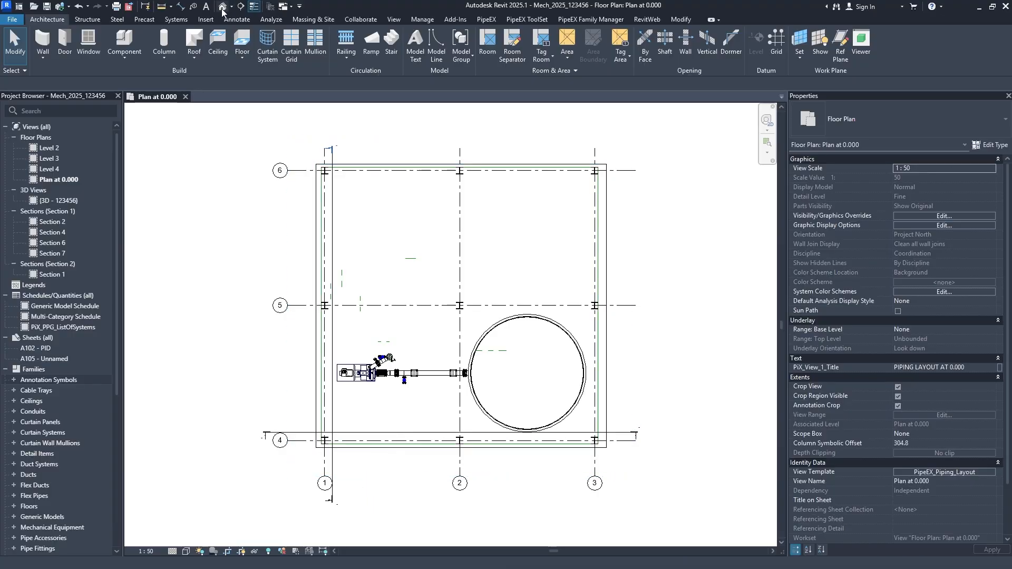
shift+middle_drag(398, 263, 372, 342)
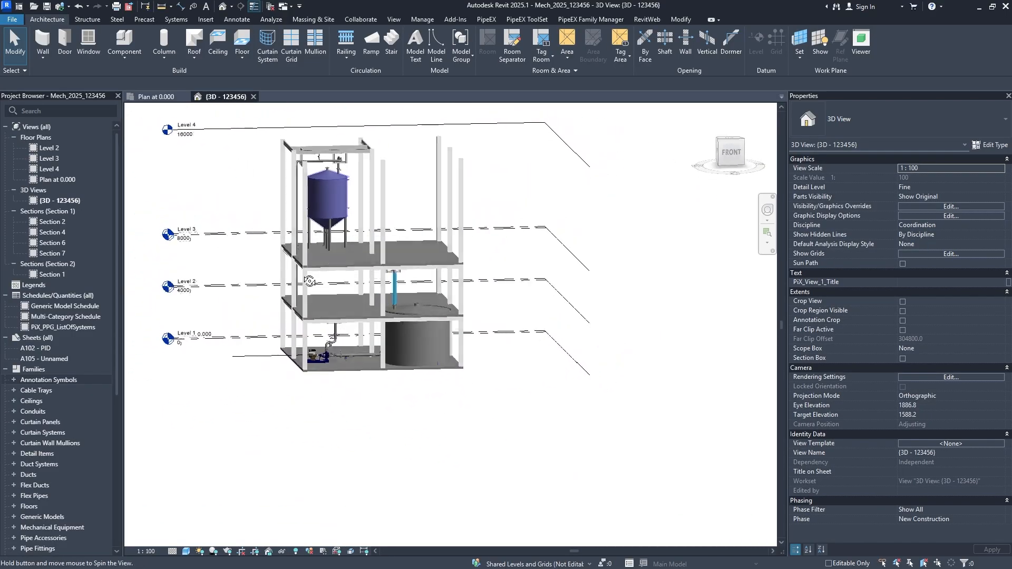
scroll(363, 412, up, 4)
mouse_move(364, 413)
shift+middle_down()
mouse_move(363, 385)
mouse_move(364, 422)
mouse_move(363, 385)
mouse_move(370, 396)
shift+middle_up()
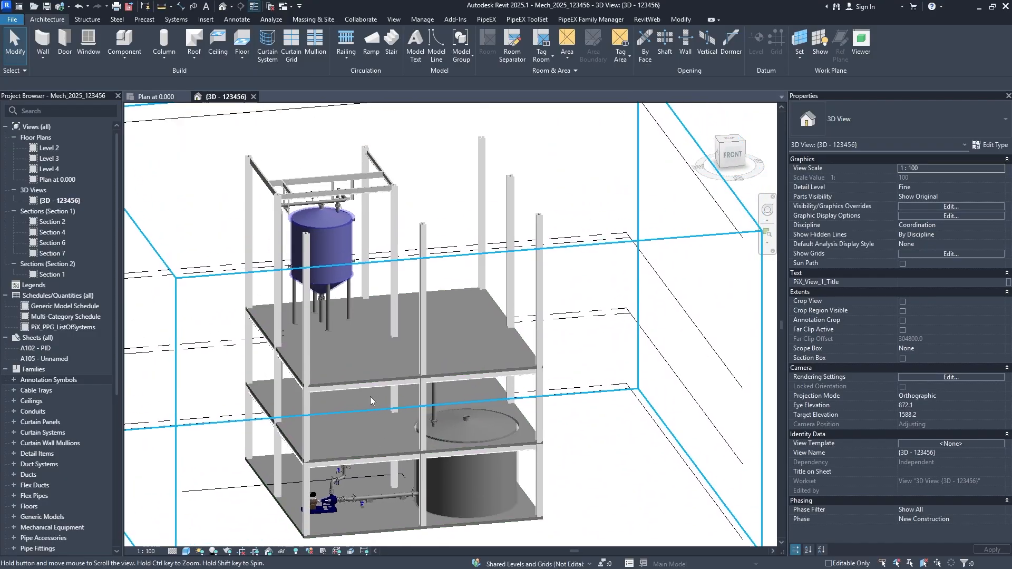
Delete the unnamed sheet A105 and open sheet A102 - PID
key(Delete)
double_click(40, 348)
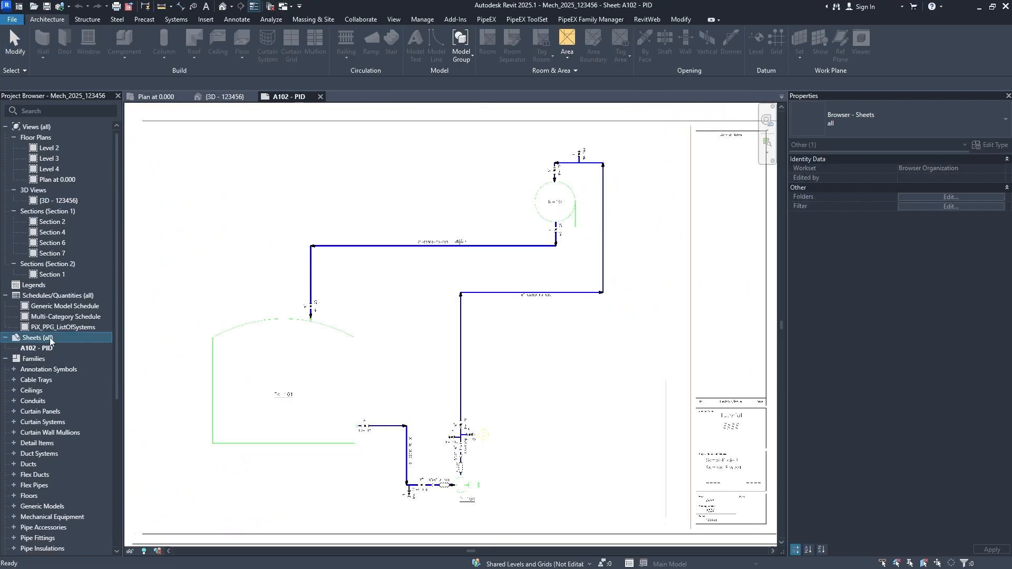
Create a new sheet with the PiX_GN_Tittleblock : A2 titleblock
right_click(50, 338)
click(101, 347)
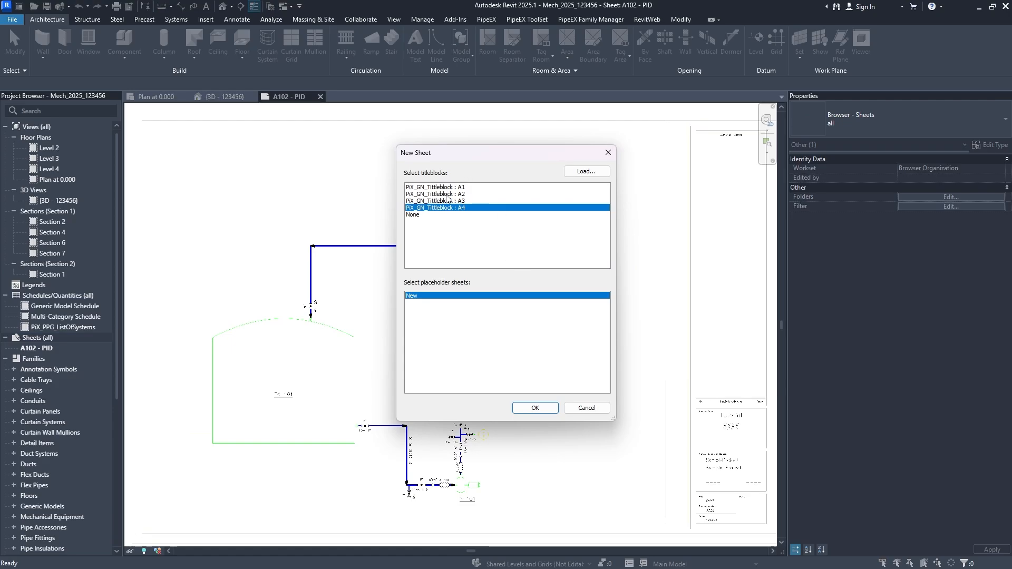
click(445, 194)
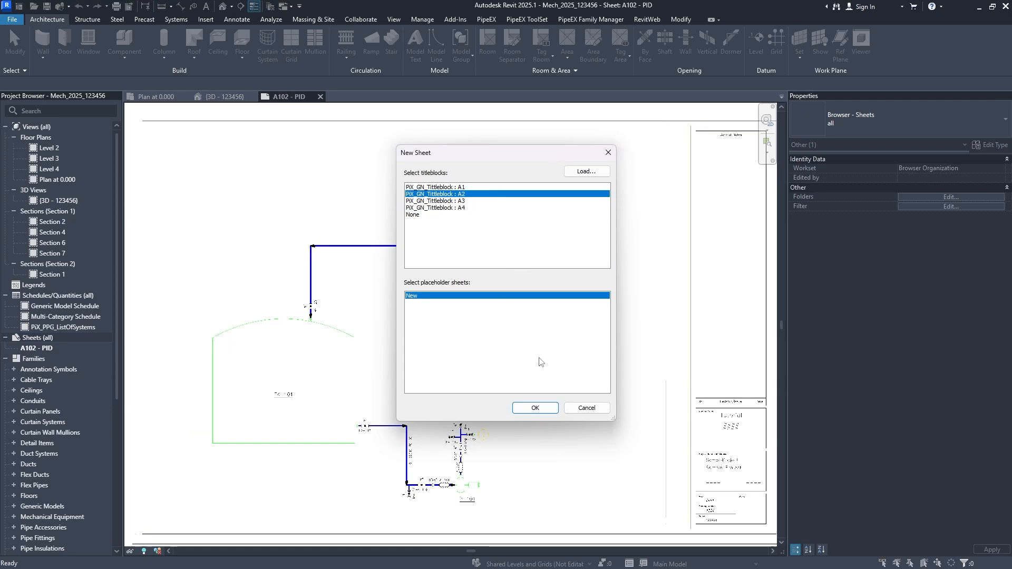
click(534, 410)
Inspect the empty A2 sheet, checking its border and title block
scroll(614, 333, down, 2)
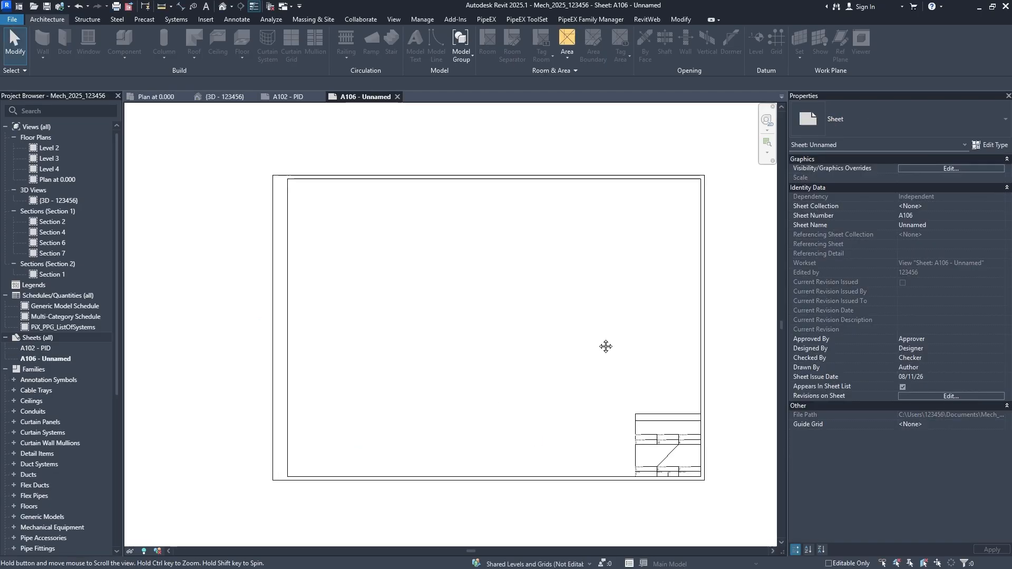
middle_drag(606, 346, 487, 341)
scroll(553, 423, down, 1)
scroll(567, 429, up, 9)
scroll(408, 390, down, 9)
middle_click(407, 374)
scroll(407, 373, up, 1)
middle_click(406, 372)
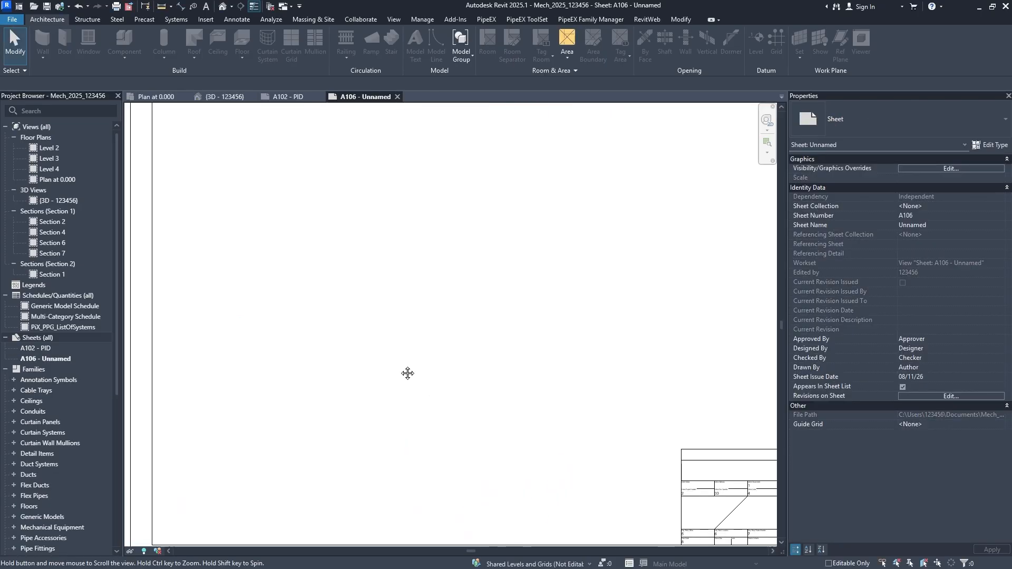
middle_click(407, 373)
scroll(416, 351, down, 2)
middle_drag(422, 350, 424, 355)
middle_click(424, 355)
middle_click(425, 355)
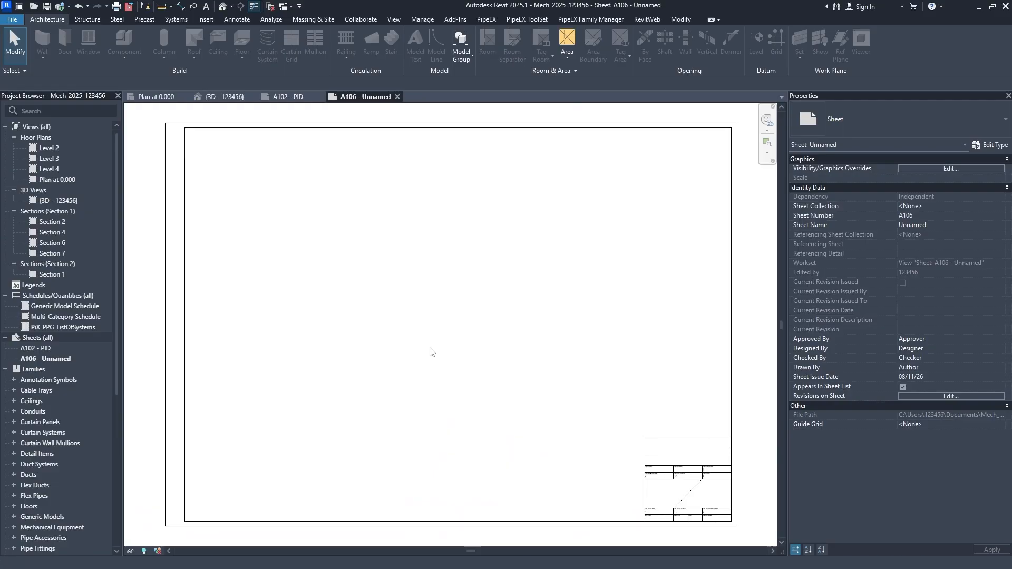
Open the floor plan Plan at 0.000
double_click(83, 177)
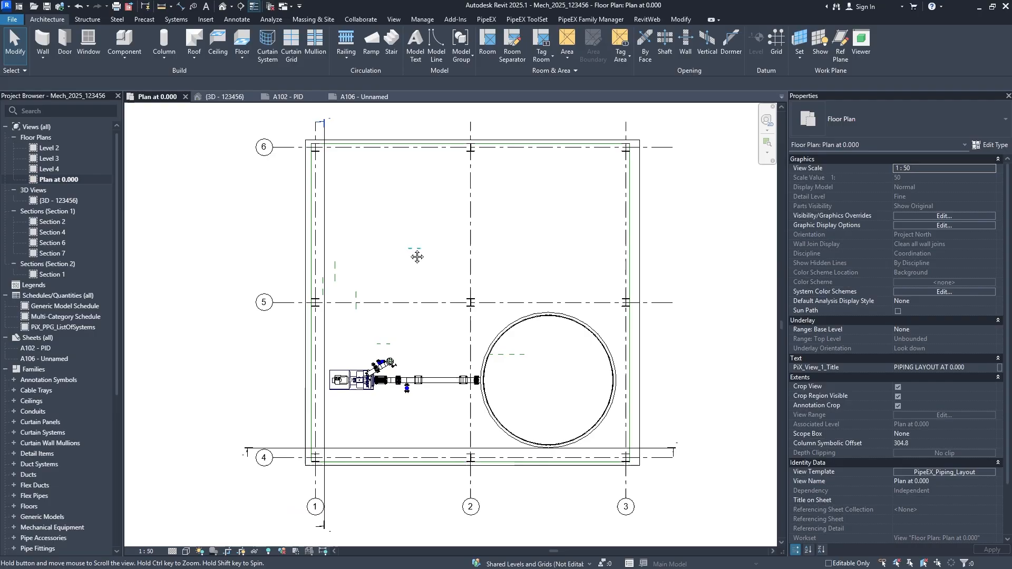
scroll(411, 254, down, 1)
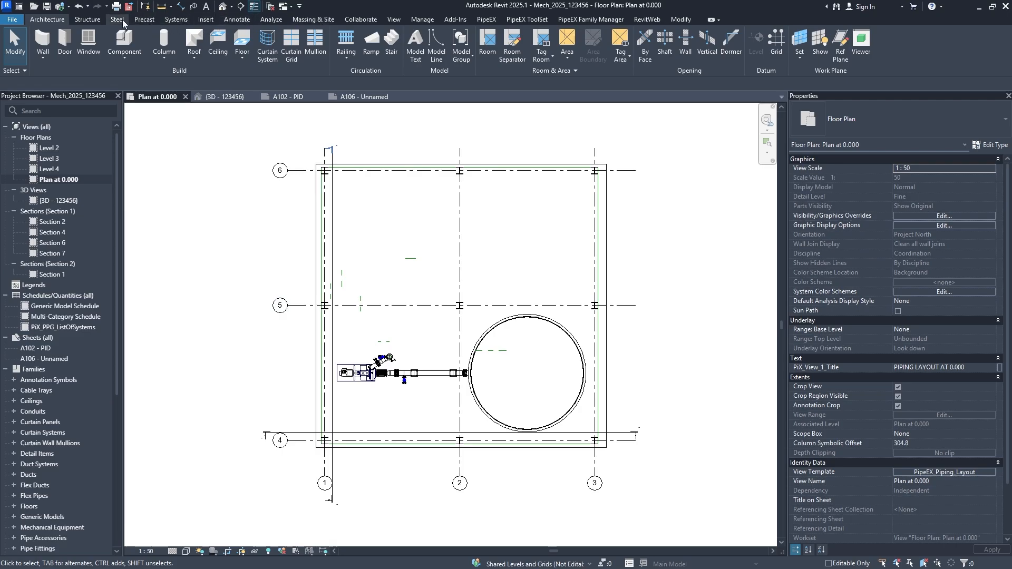
Start a new project parameter, search its categories for "view", and leave the parameter settings without creating one
click(420, 20)
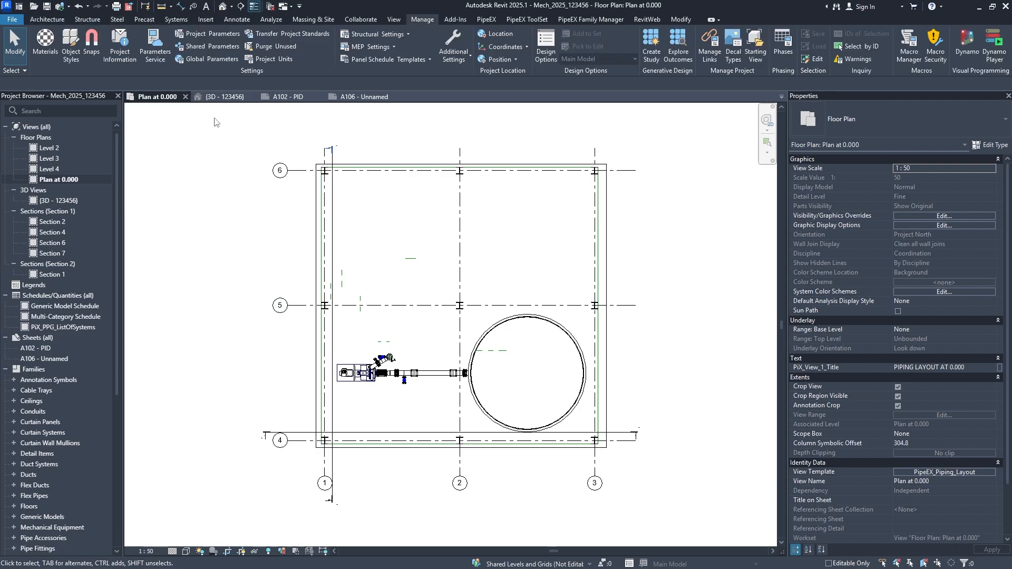
click(225, 35)
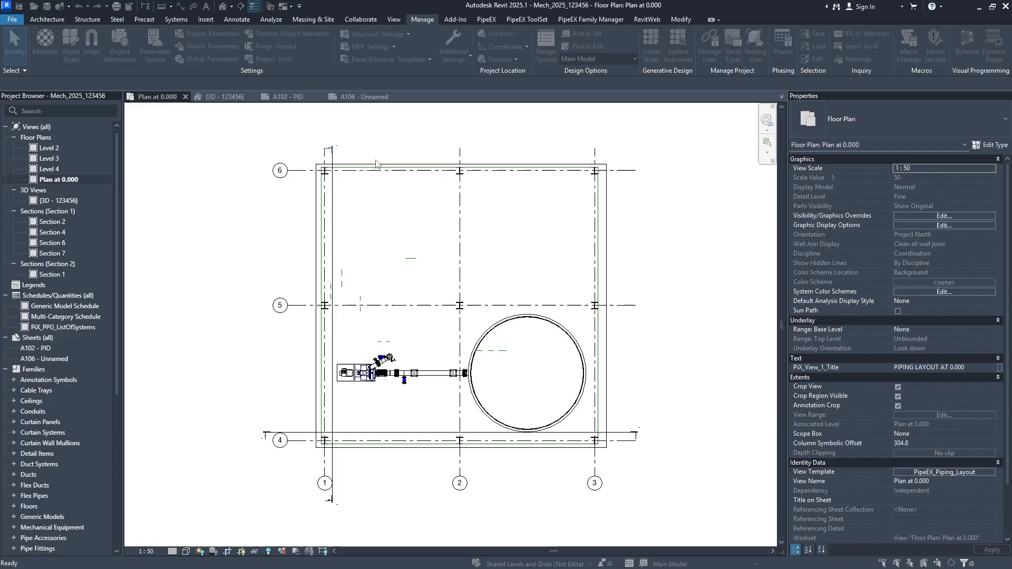
click(287, 367)
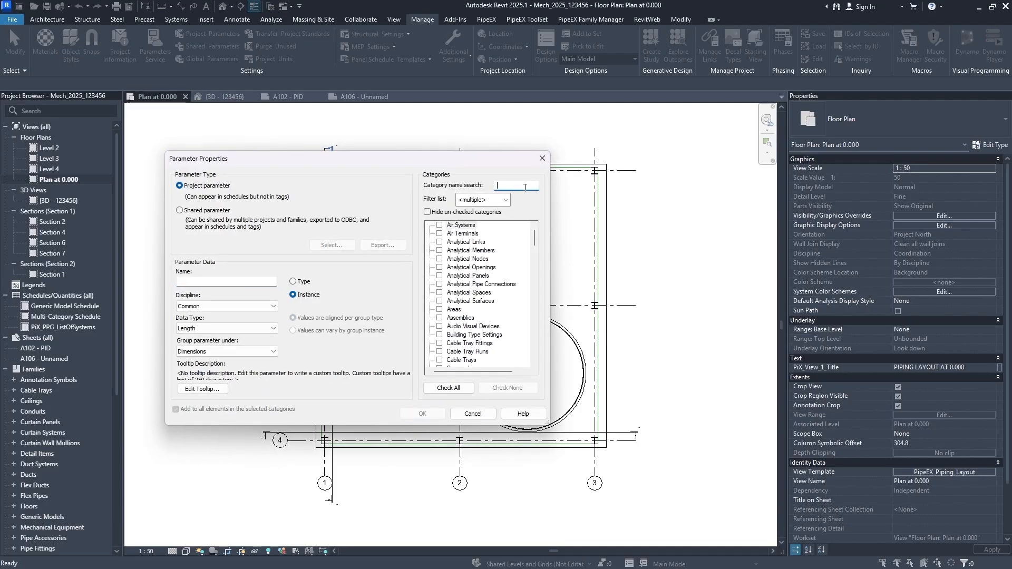
text(viw)
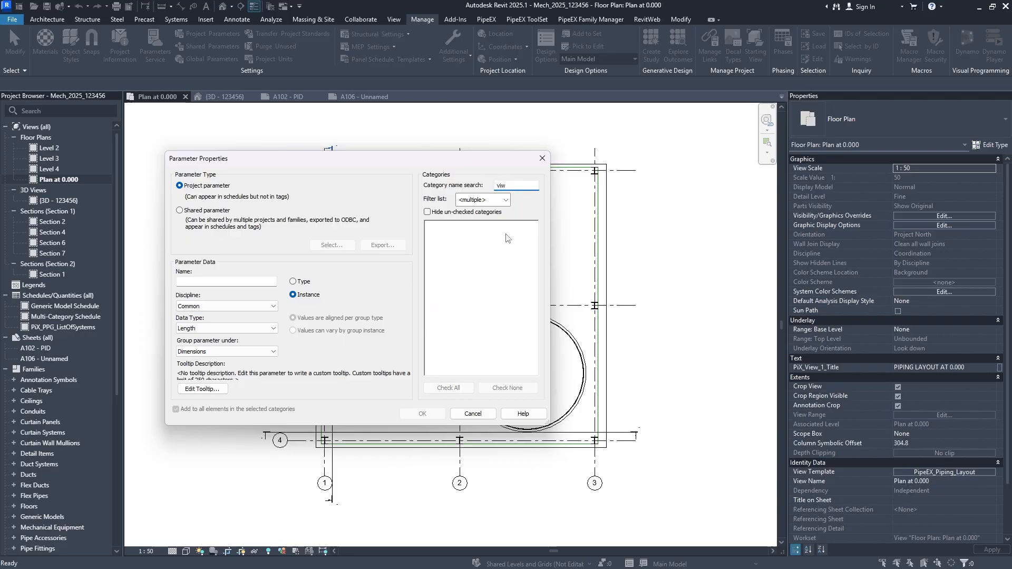
text(view)
click(544, 156)
key(Escape)
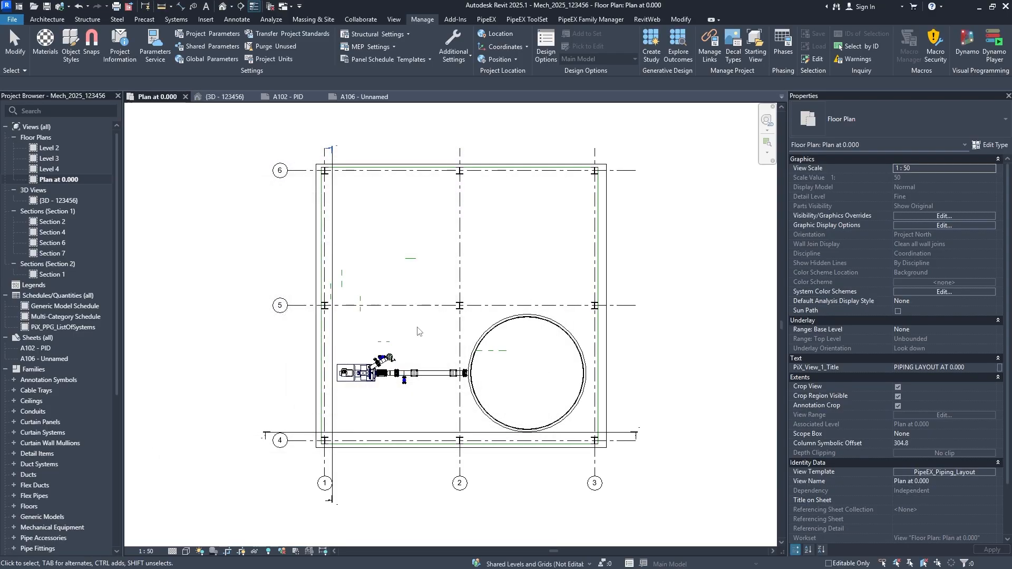
Examine the section marks beside grids 1 and 4 in the floor plan
scroll(383, 463, up, 2)
scroll(401, 317, down, 4)
middle_drag(401, 317, 363, 355)
scroll(335, 415, up, 1)
scroll(296, 468, up, 7)
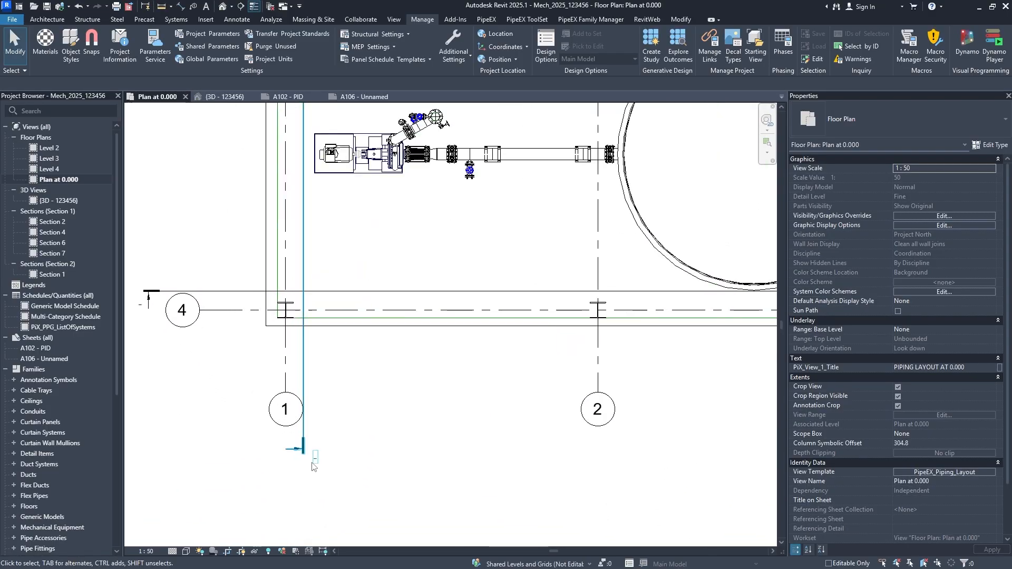
middle_drag(305, 454, 408, 490)
scroll(373, 444, up, 1)
scroll(390, 406, down, 2)
middle_drag(389, 400, 389, 429)
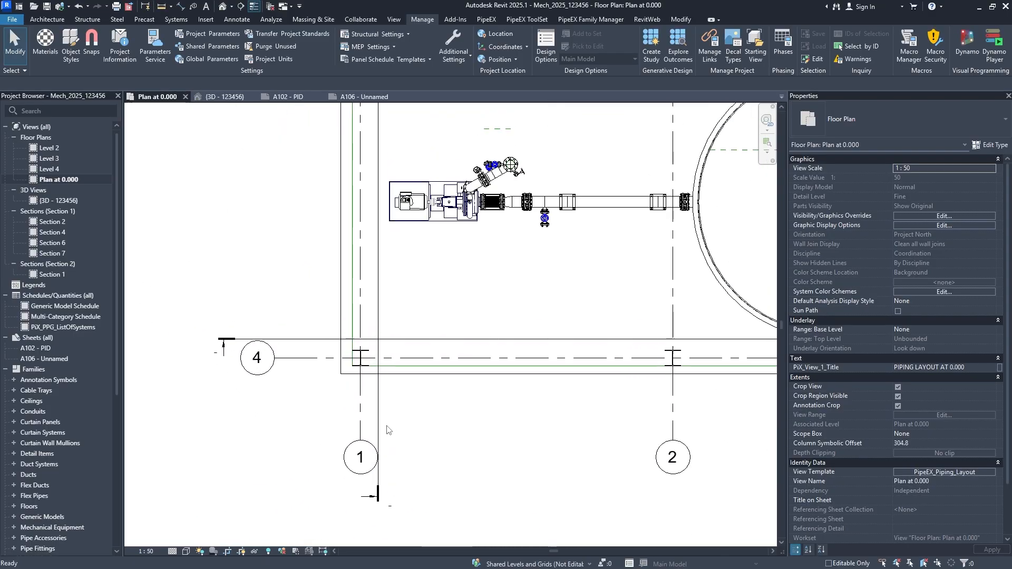
middle_drag(392, 481, 387, 444)
scroll(386, 444, up, 1)
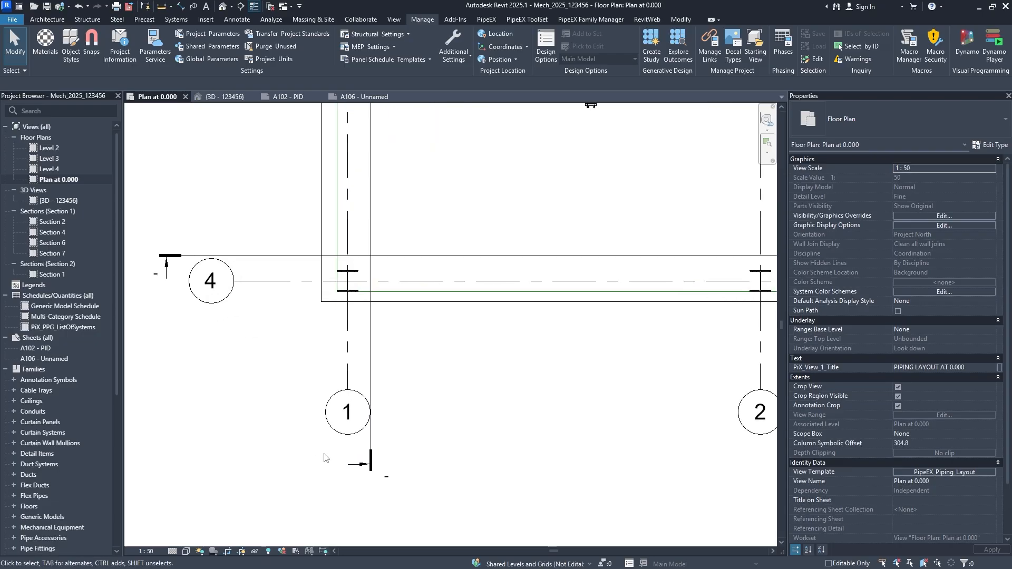
scroll(362, 480, up, 1)
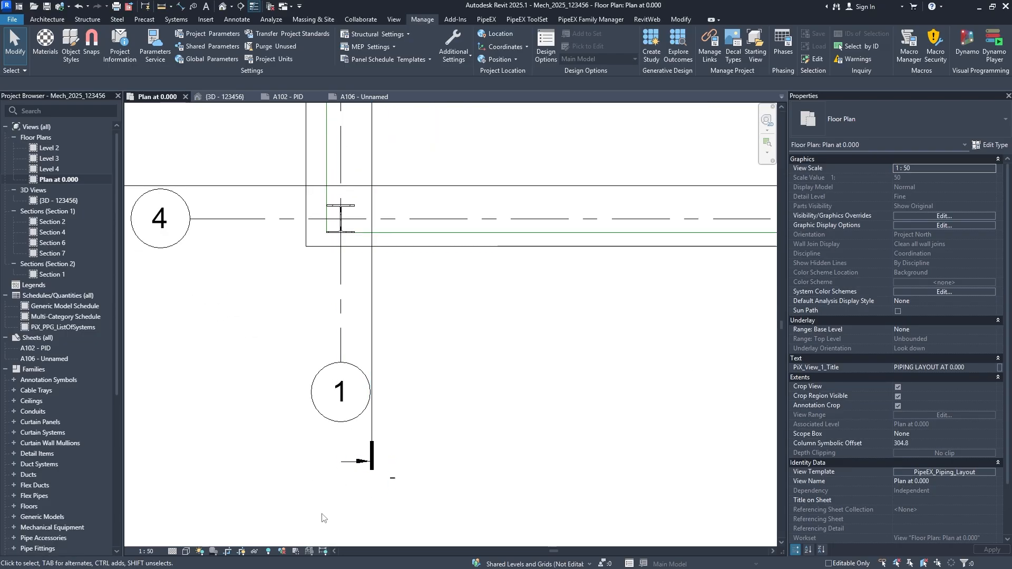
scroll(343, 475, down, 4)
scroll(284, 410, up, 2)
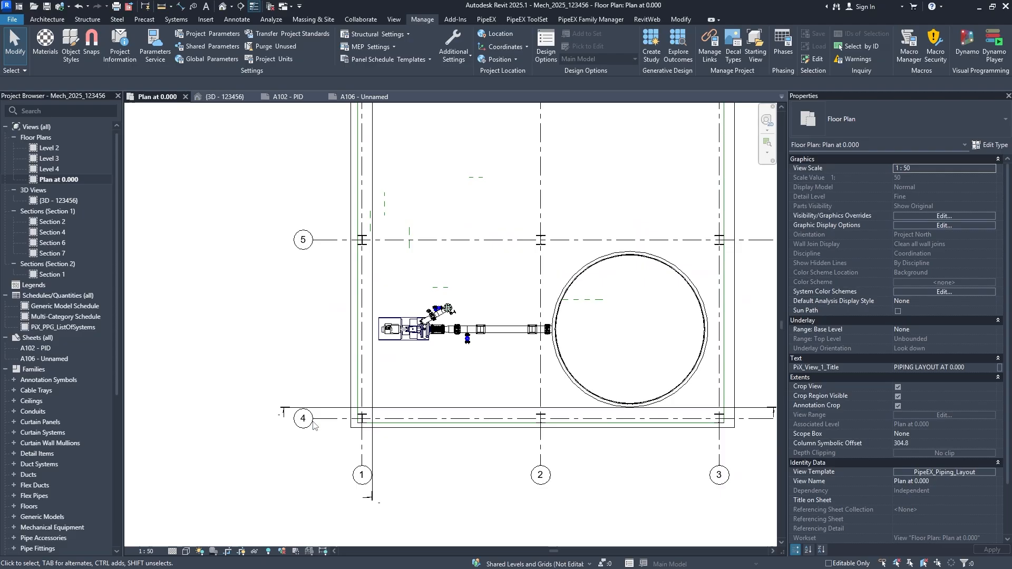
scroll(283, 411, down, 3)
scroll(399, 417, up, 2)
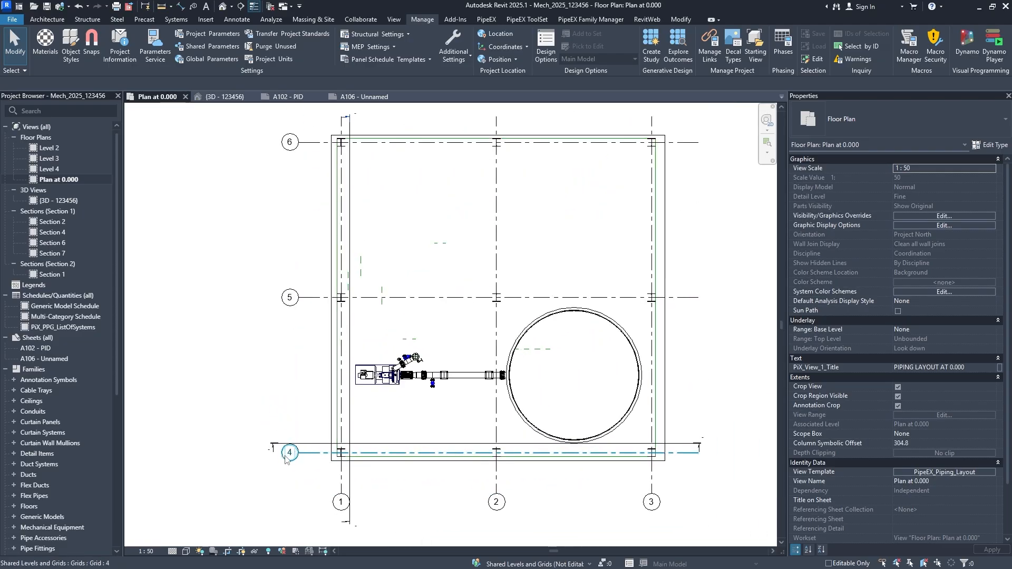
Tag the globe valve on the branch off the horizontal pipe with a multi-category tag and place the tag diagonally below the valve
middle_drag(399, 418, 296, 429)
scroll(356, 348, up, 2)
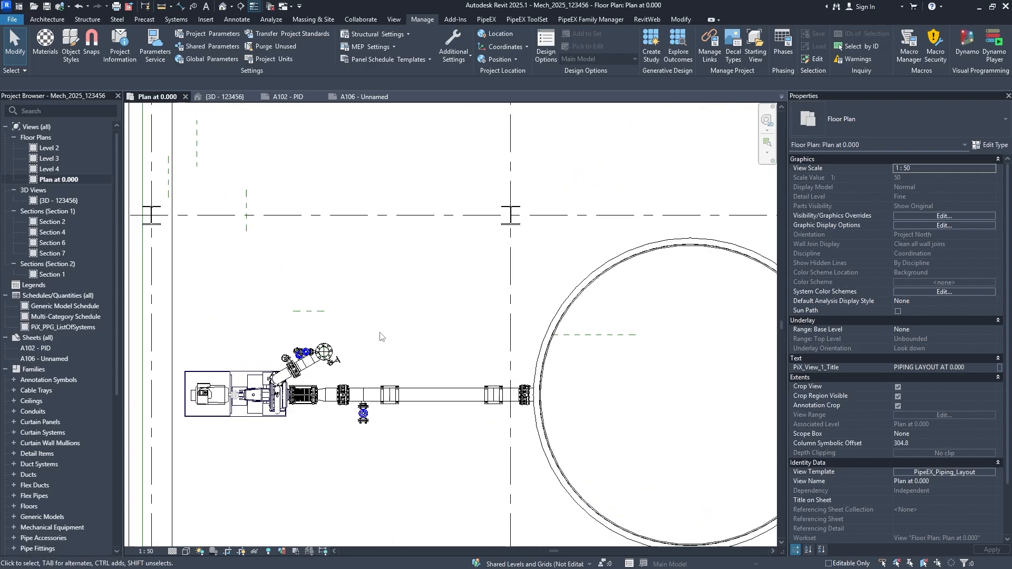
scroll(355, 348, up, 2)
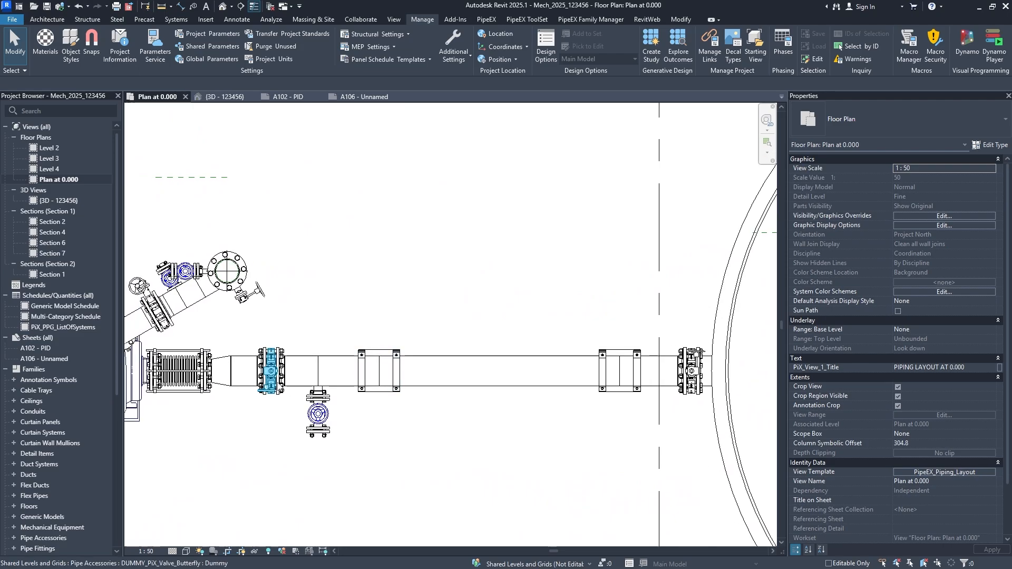
click(237, 19)
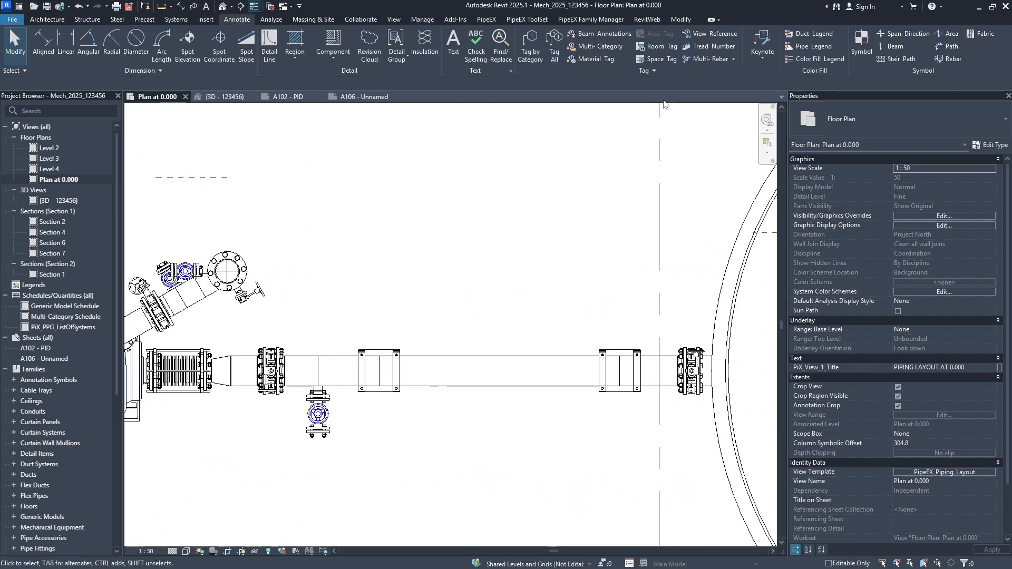
click(587, 48)
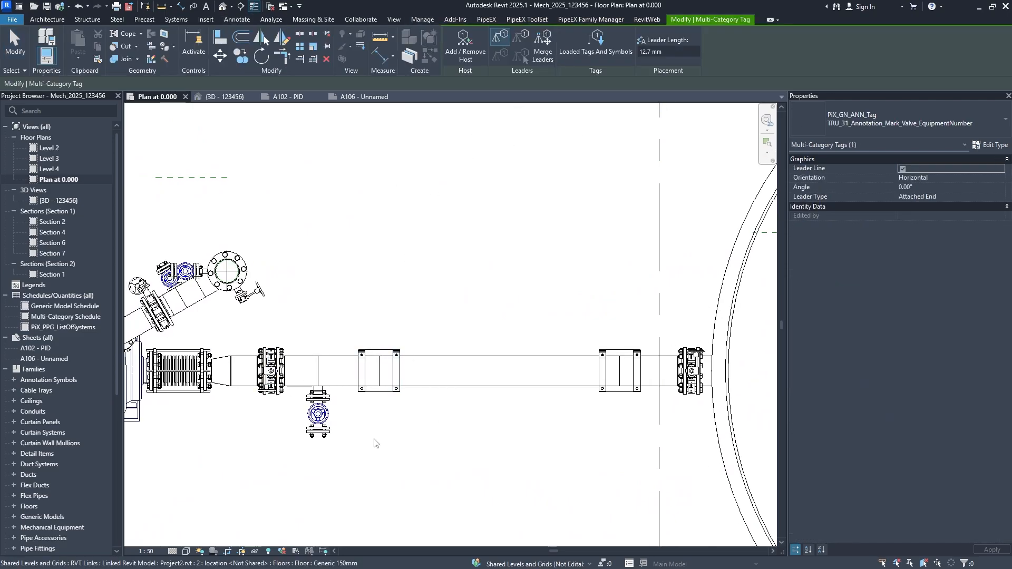
click(327, 416)
key(Tab)
click(326, 413)
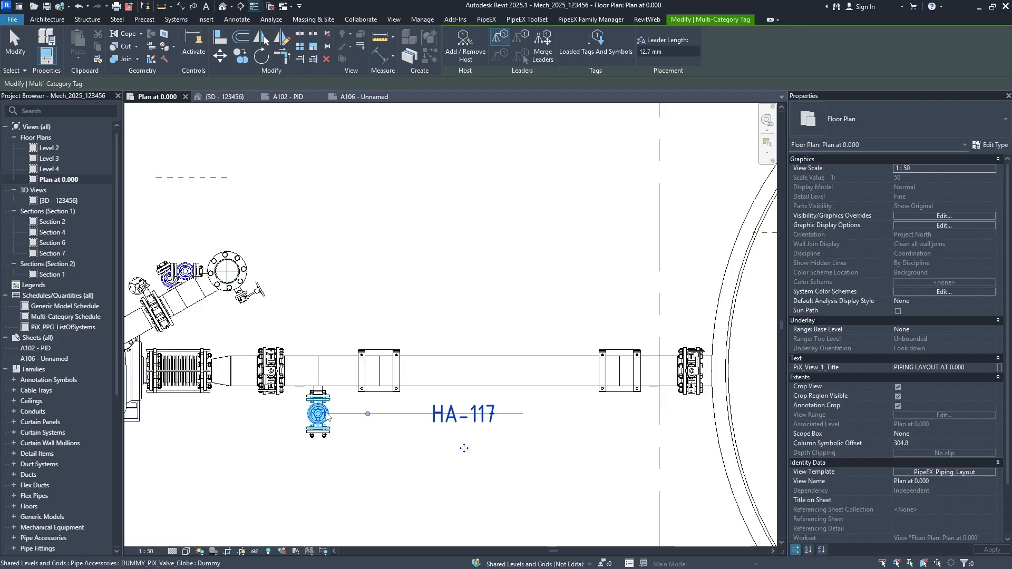
drag(464, 449, 411, 534)
middle_drag(411, 534, 412, 431)
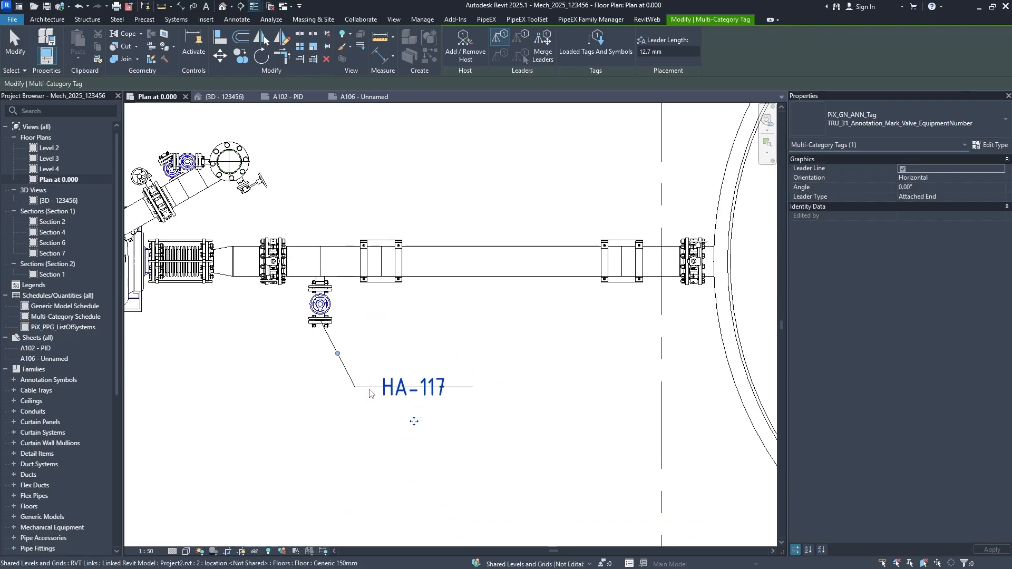
Set the tag type to TRU_31_Annotation_Mark_Valve for new multi-category tags and for the placed valve tag
click(872, 118)
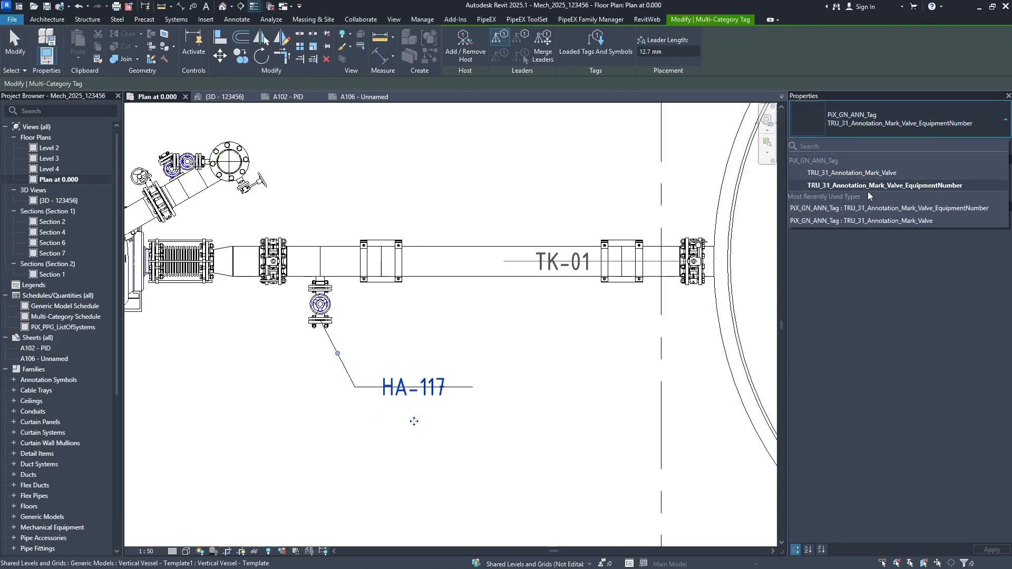
click(884, 173)
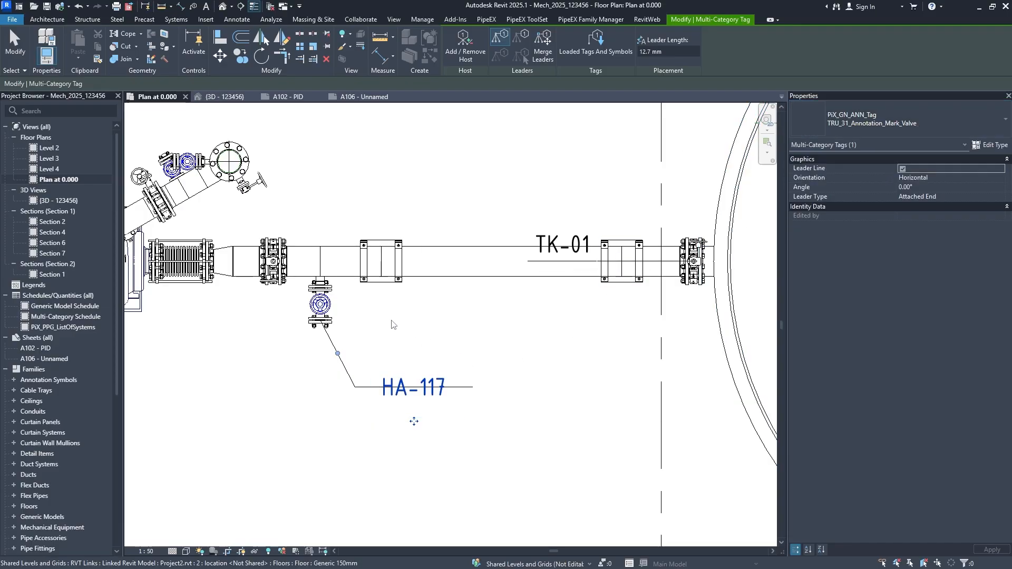
click(845, 125)
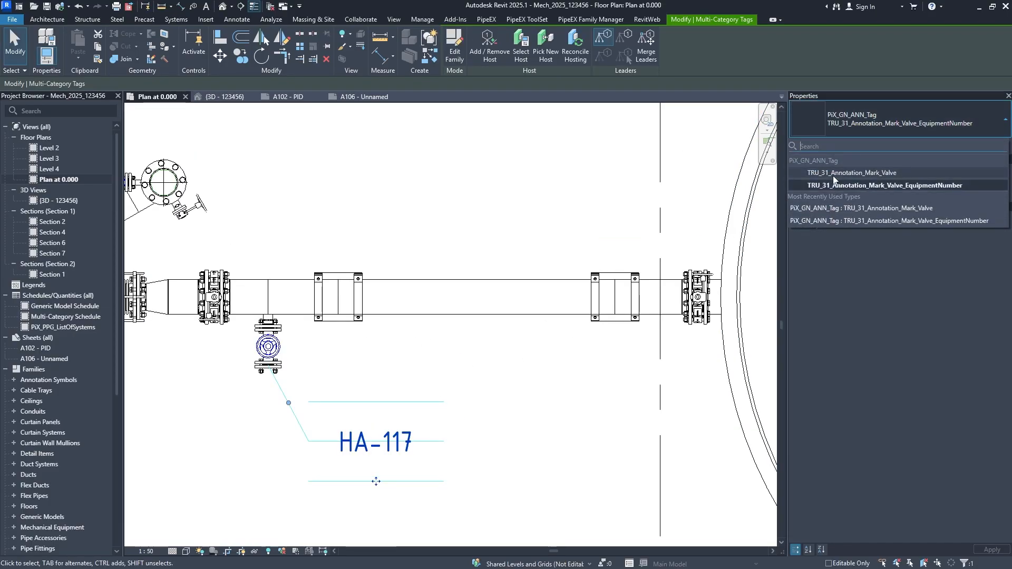
click(833, 172)
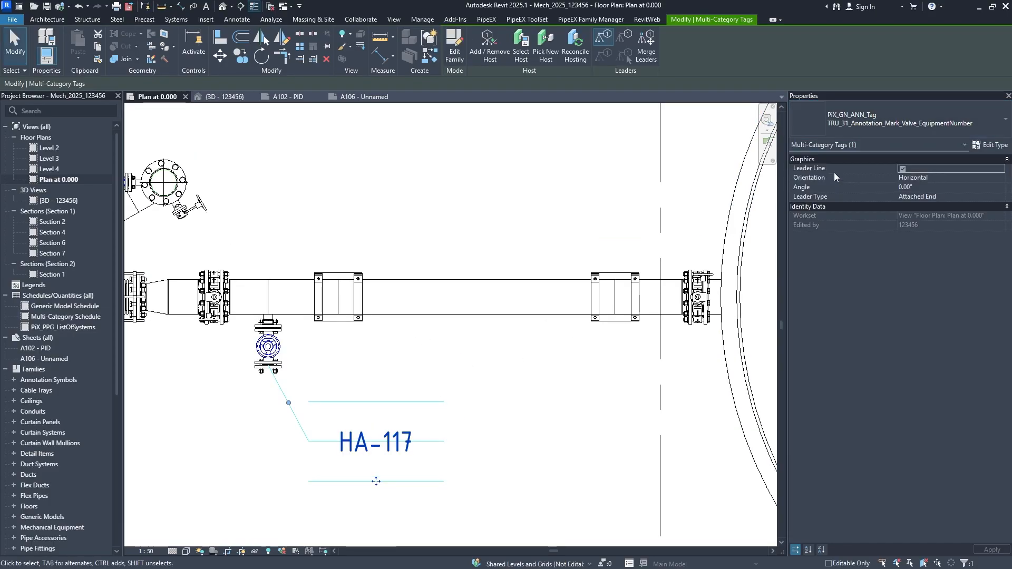
click(476, 389)
Tag the tank at its nozzle with a multi-category tag and place the tag diagonally above the pipe end
scroll(498, 364, down, 1)
middle_drag(501, 362, 396, 412)
middle_drag(404, 344, 353, 345)
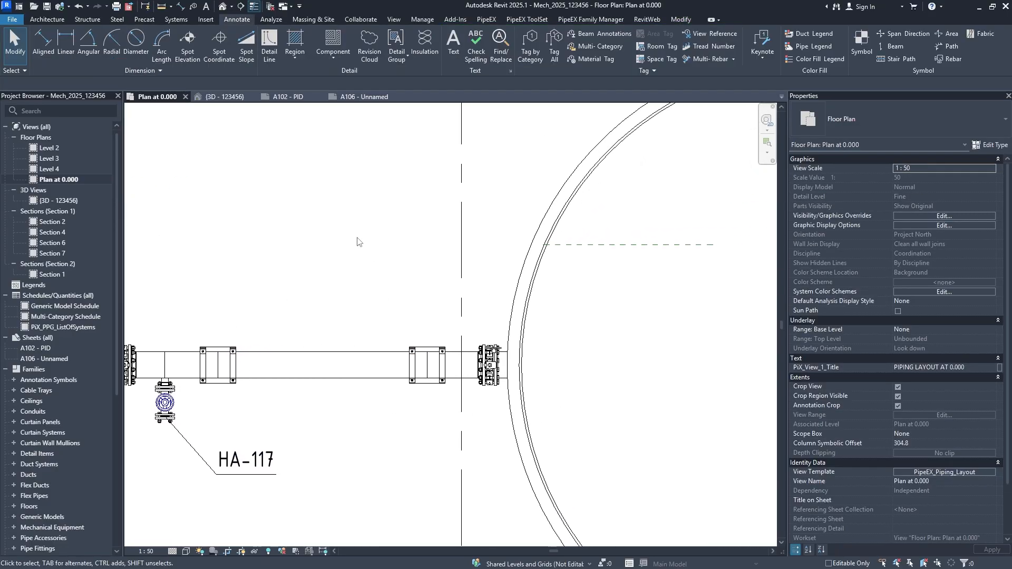
click(599, 47)
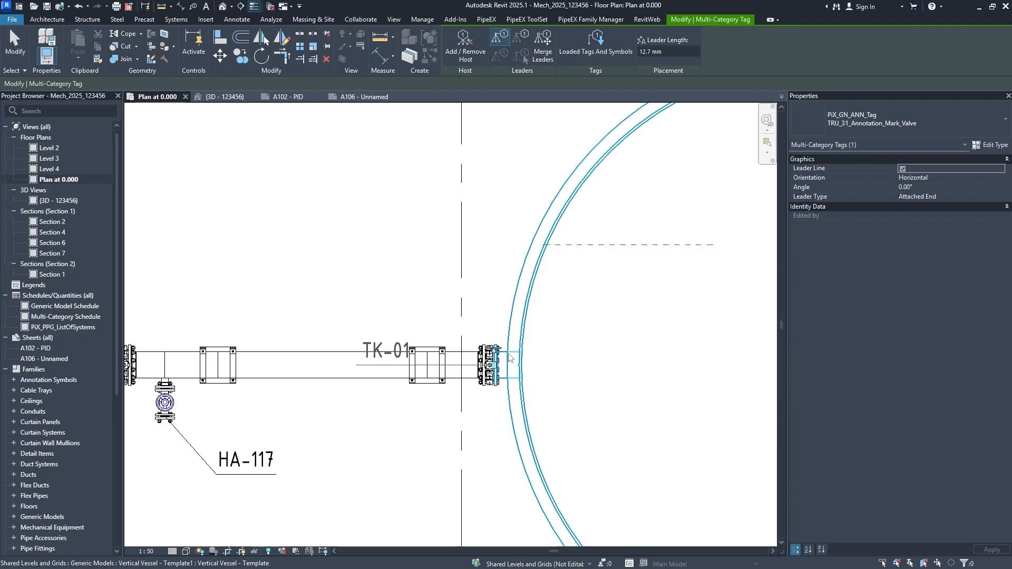
click(509, 358)
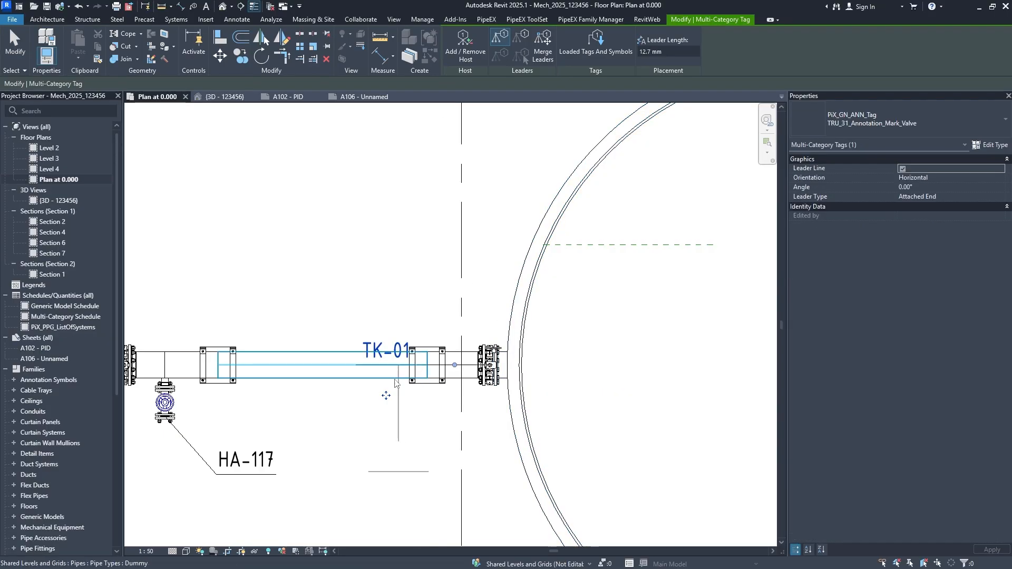
mouse_move(387, 397)
mouse_down()
mouse_move(394, 288)
mouse_move(417, 288)
mouse_up()
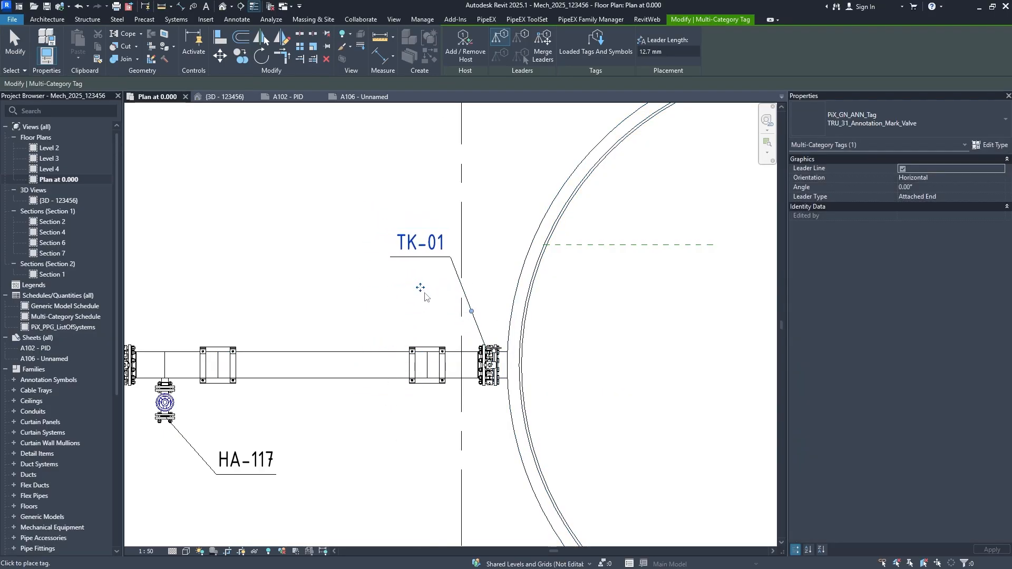
key(Escape)
Try the TRU_31_Annotation_Mark_Valve_EquipmentNumber type on the tank's tag
scroll(502, 311, up, 4)
middle_drag(502, 311, 502, 333)
scroll(498, 369, down, 1)
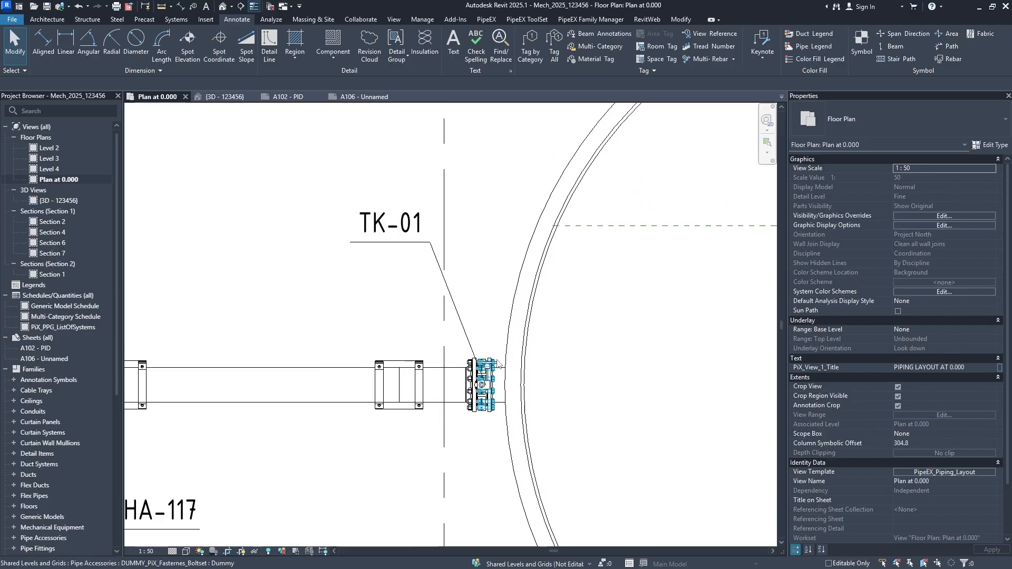
scroll(500, 372, up, 1)
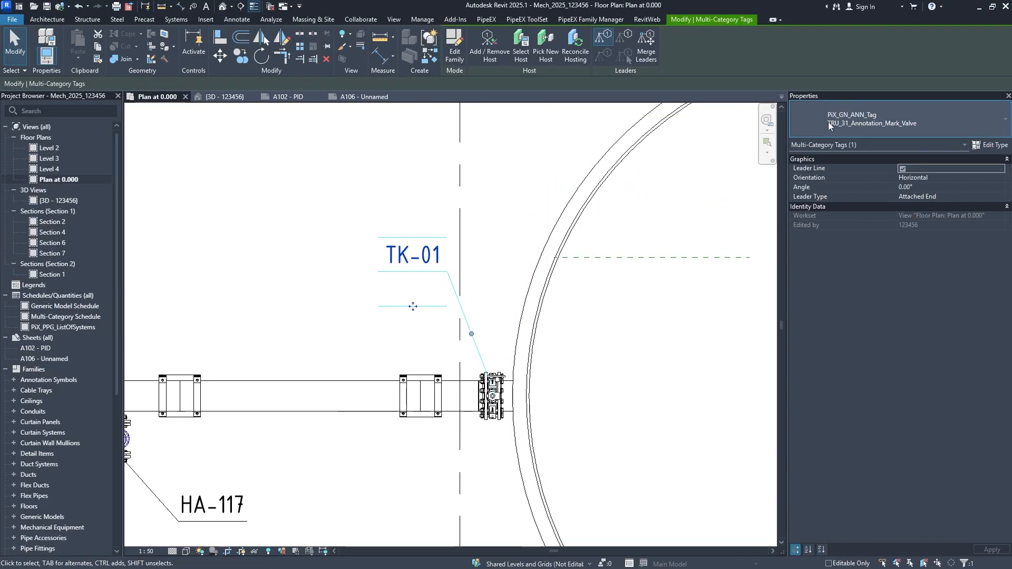
click(829, 125)
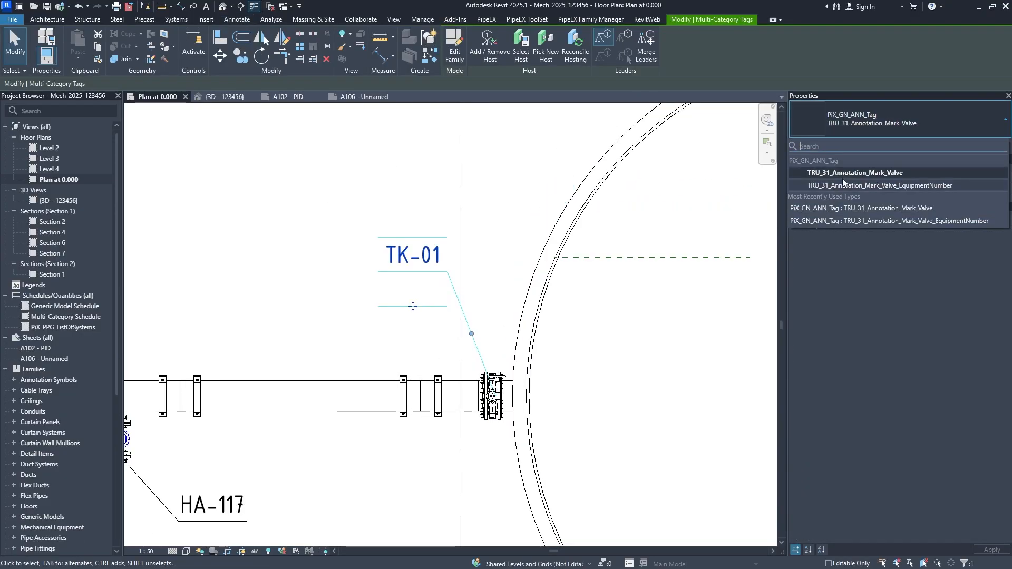
click(856, 189)
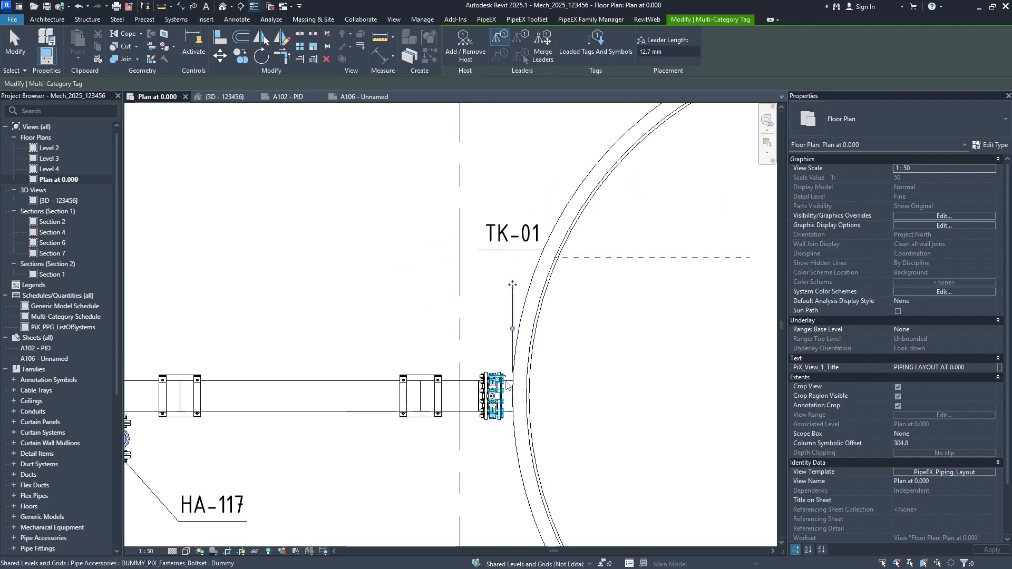
Place a new multi-category tag on the tank nozzle and move it above the pipe, on the side away from the tank
click(507, 381)
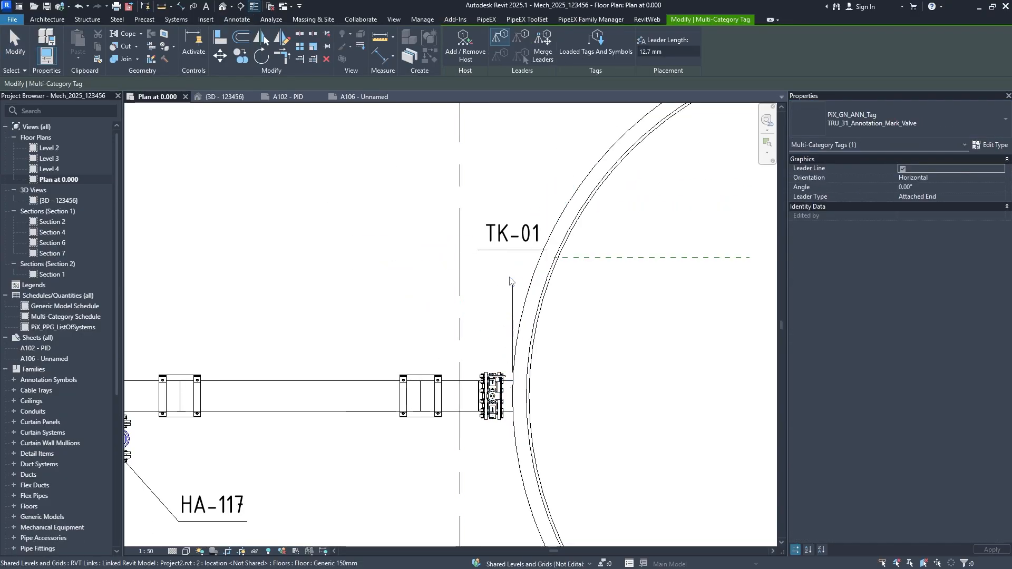
key(Escape)
key(Escape)
click(517, 291)
drag(514, 286, 413, 360)
Set the relocated tank tag's type to TRU_31_Annotation_Mark_Valve_EquipmentNumber
click(874, 118)
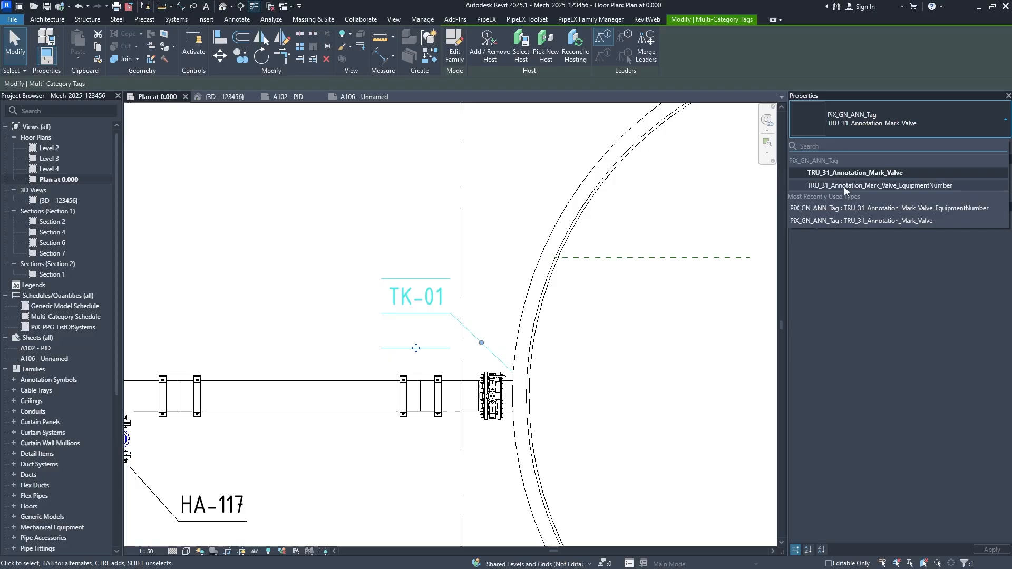
click(843, 187)
key(Escape)
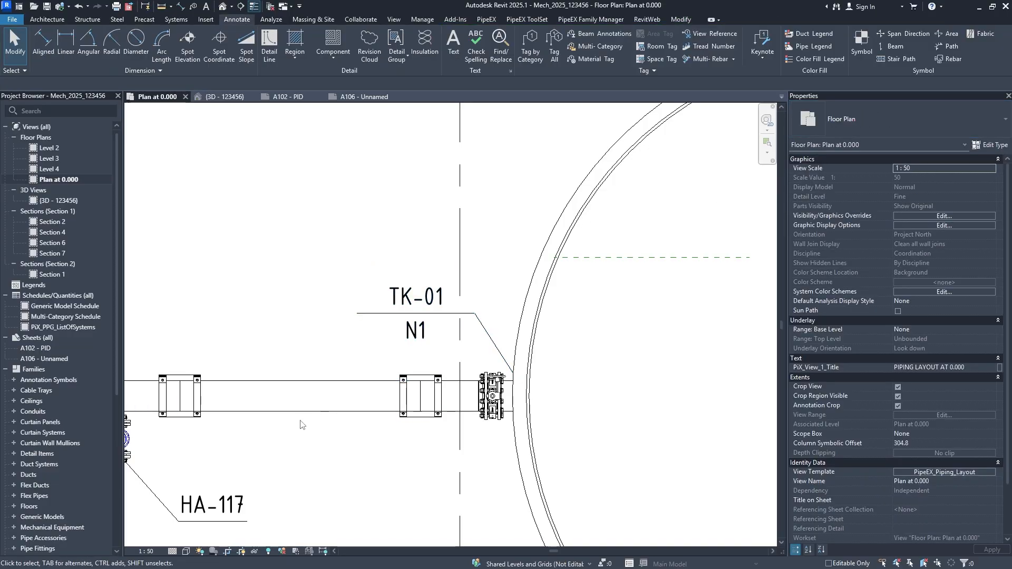
Set the tank tag's leader type to Free End and move the leader end from the tank wall toward the nozzle flange
scroll(380, 253, down, 1)
scroll(445, 284, up, 1)
click(391, 319)
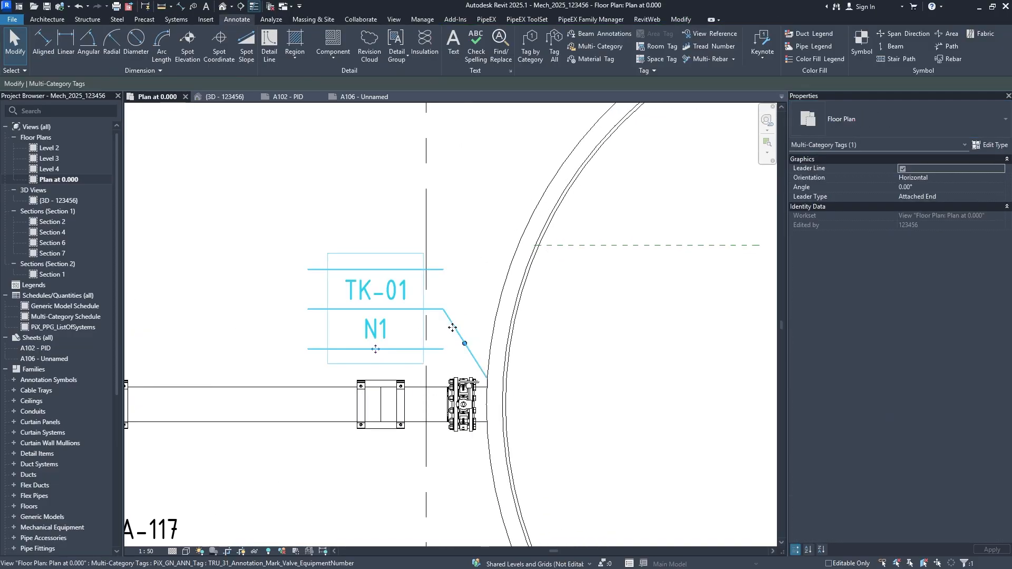
click(998, 196)
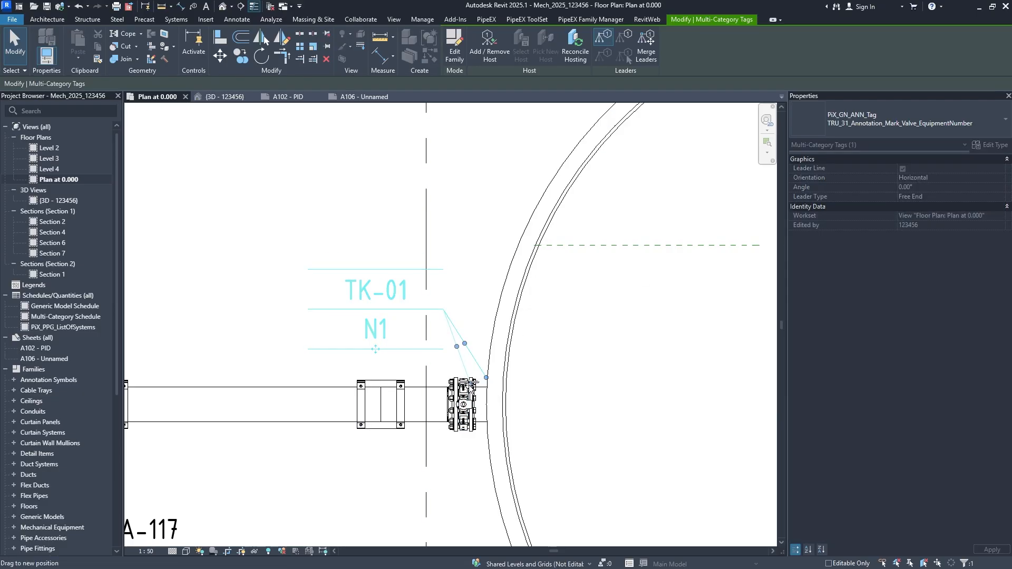
click(466, 333)
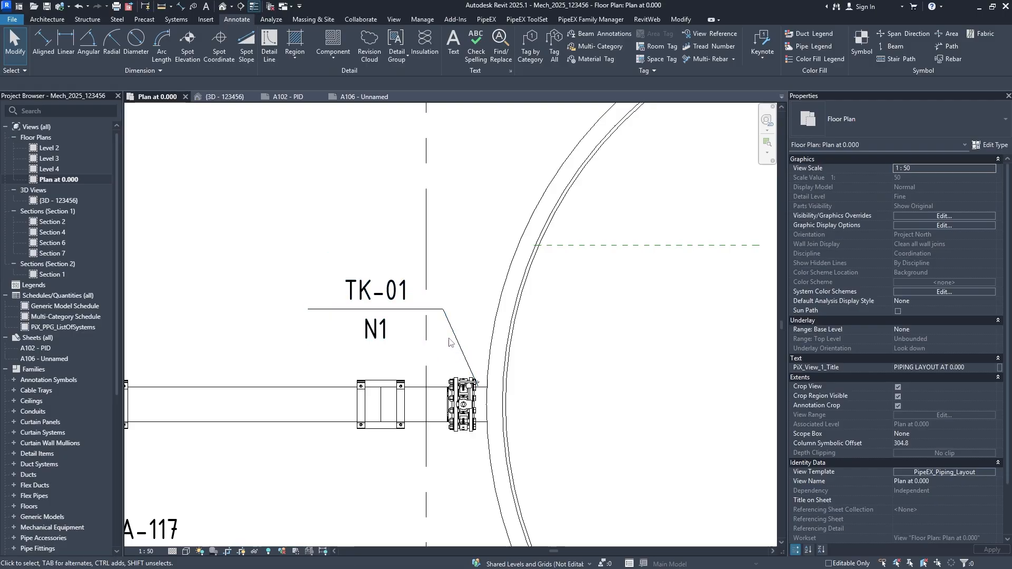
Adjust the end of the TK-01 tag's leader onto the nozzle neck between the flange and the tank wall
scroll(457, 342, up, 1)
scroll(463, 364, up, 3)
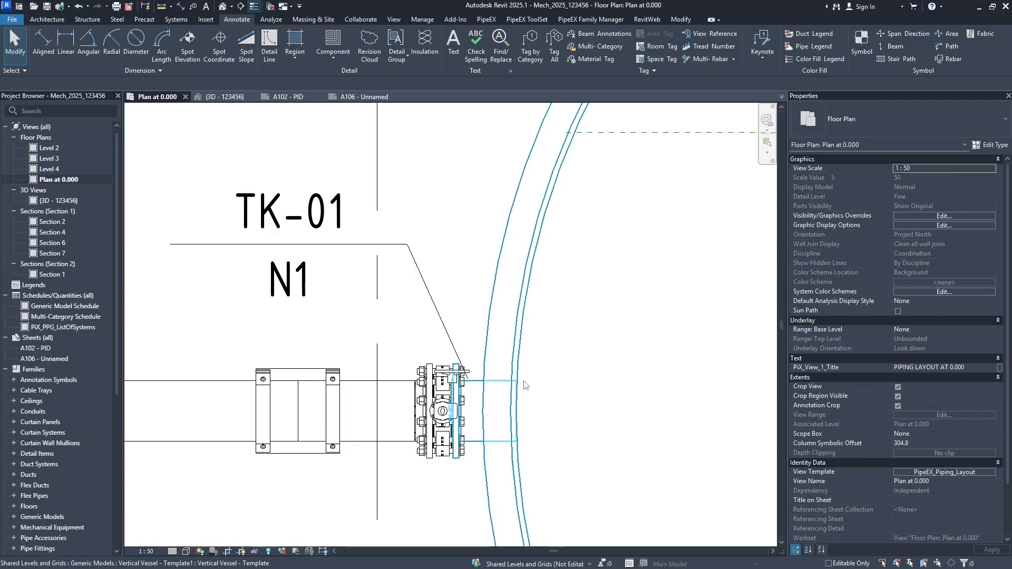
scroll(487, 369, down, 1)
click(459, 336)
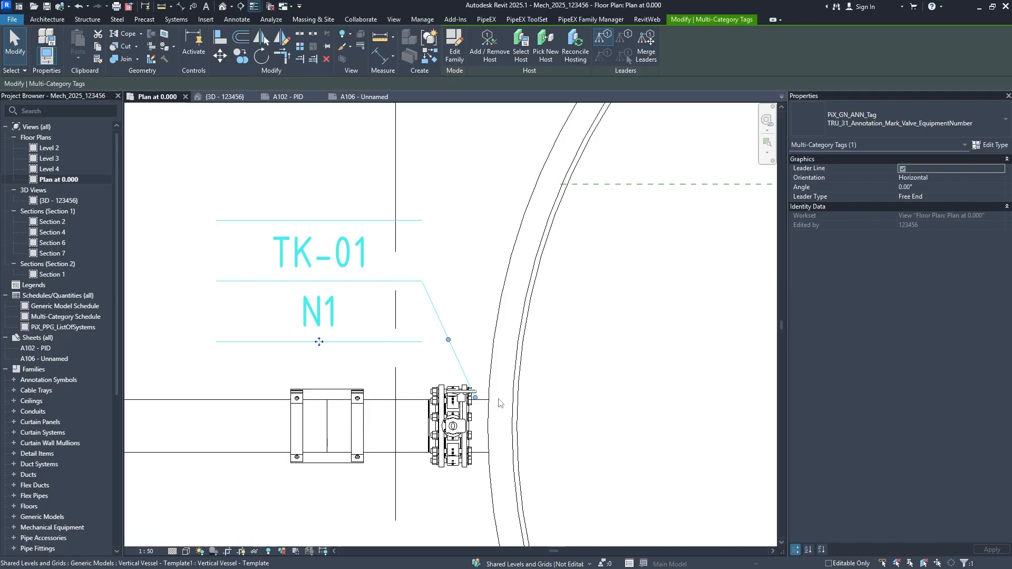
scroll(477, 496, up, 3)
drag(477, 325, 488, 368)
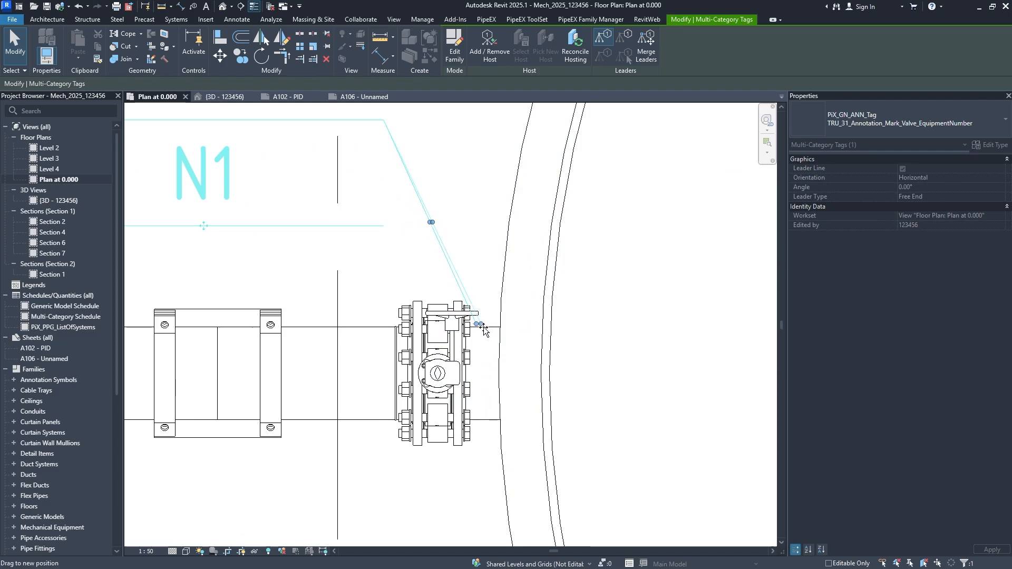
drag(486, 331, 482, 333)
key(Escape)
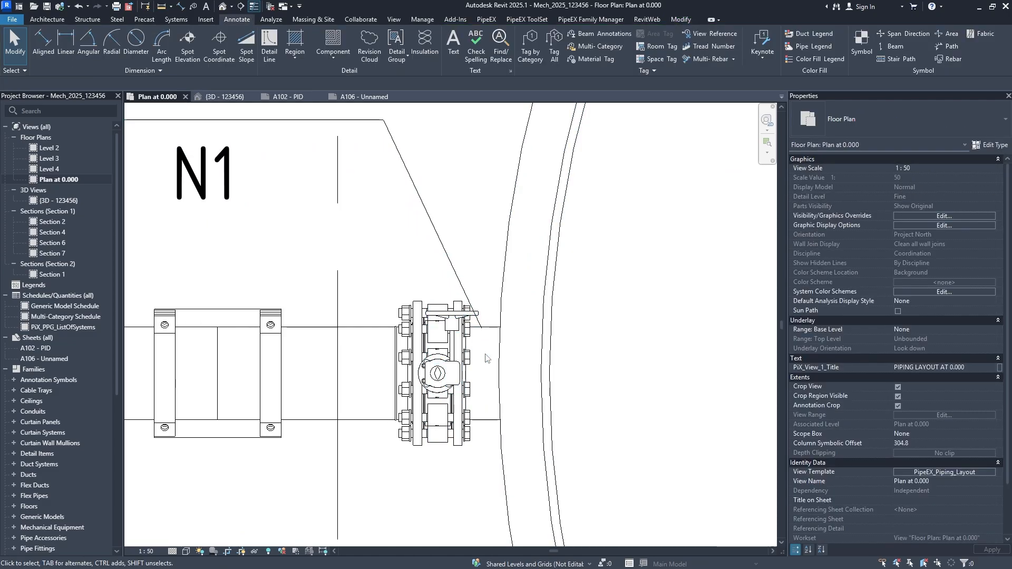
Examine the tagged pipe run from the tank to the pump within the whole floor plan
scroll(457, 356, down, 2)
scroll(456, 356, down, 1)
middle_drag(292, 391, 449, 418)
scroll(403, 366, down, 3)
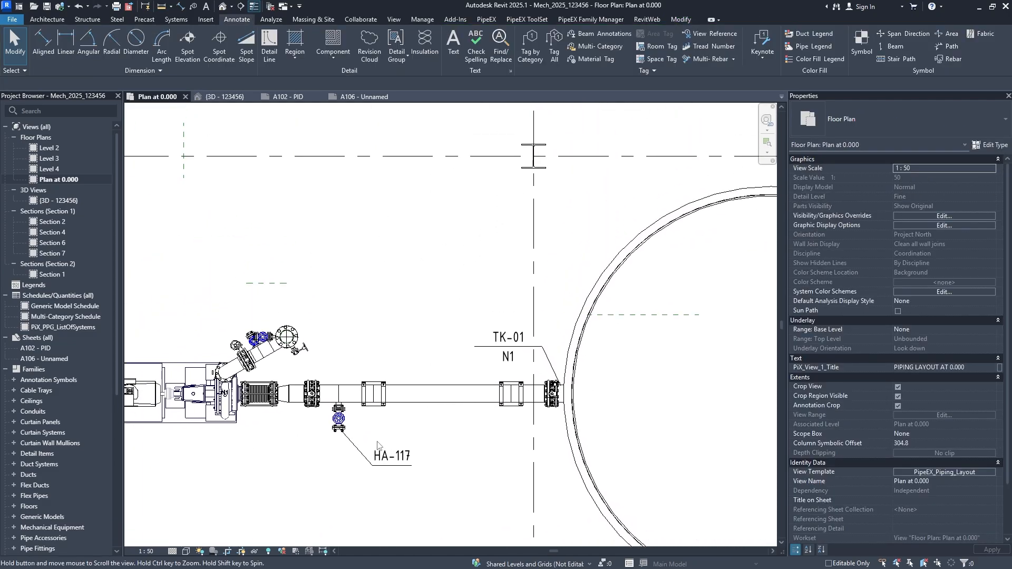
middle_drag(296, 419, 443, 359)
scroll(423, 355, down, 5)
scroll(437, 356, down, 1)
scroll(414, 376, up, 1)
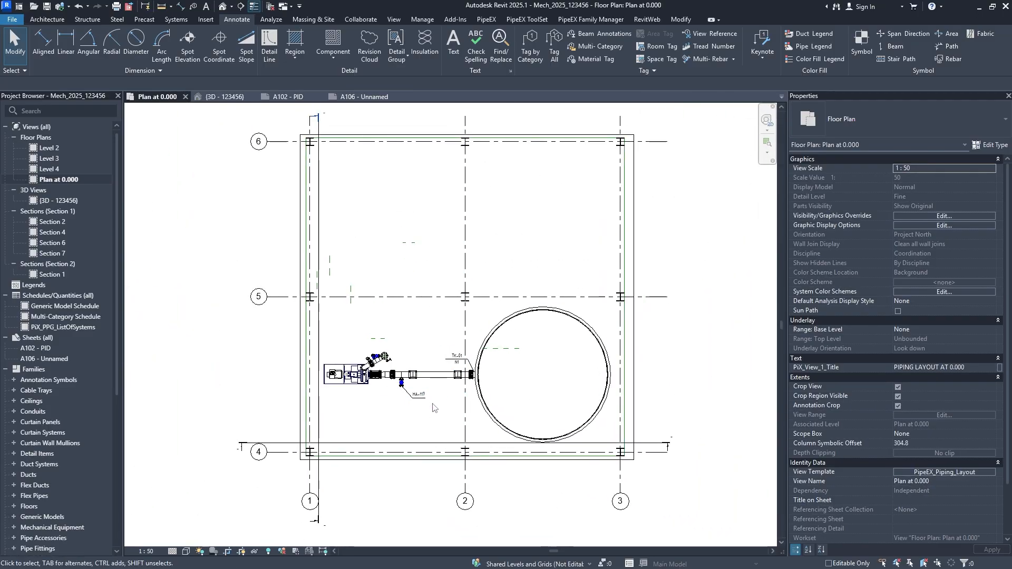
scroll(433, 404, up, 5)
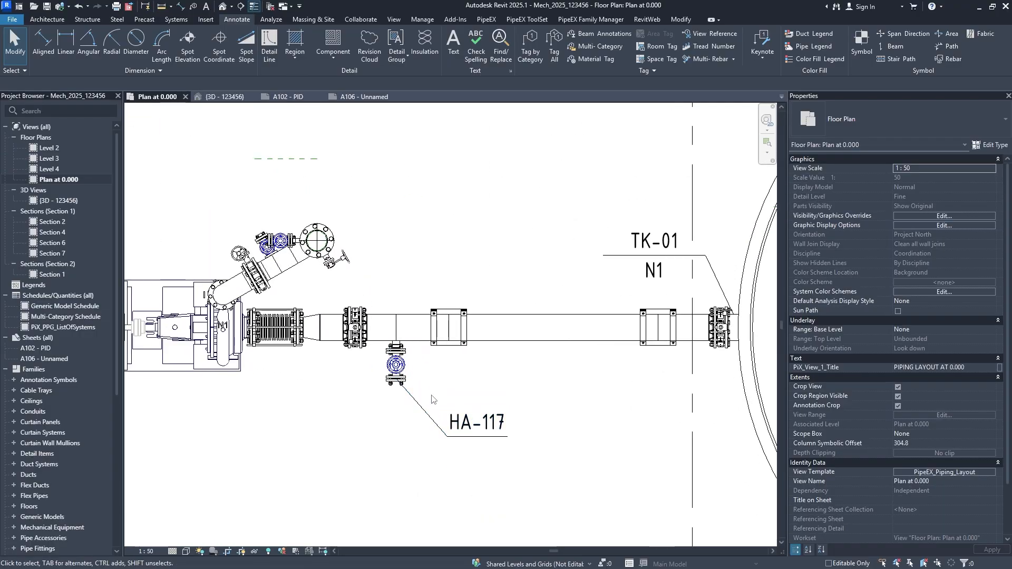
Tag the butterfly valve at the tank nozzle with a multi-category tag and place the tag diagonally below the pipe
middle_drag(450, 373, 446, 398)
middle_drag(553, 361, 487, 402)
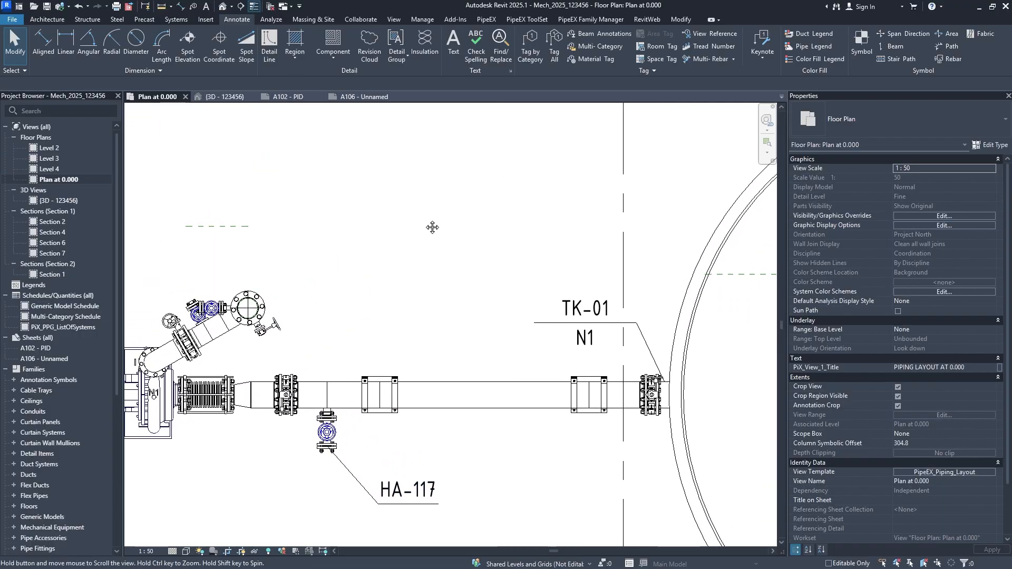
middle_drag(432, 227, 310, 232)
click(586, 48)
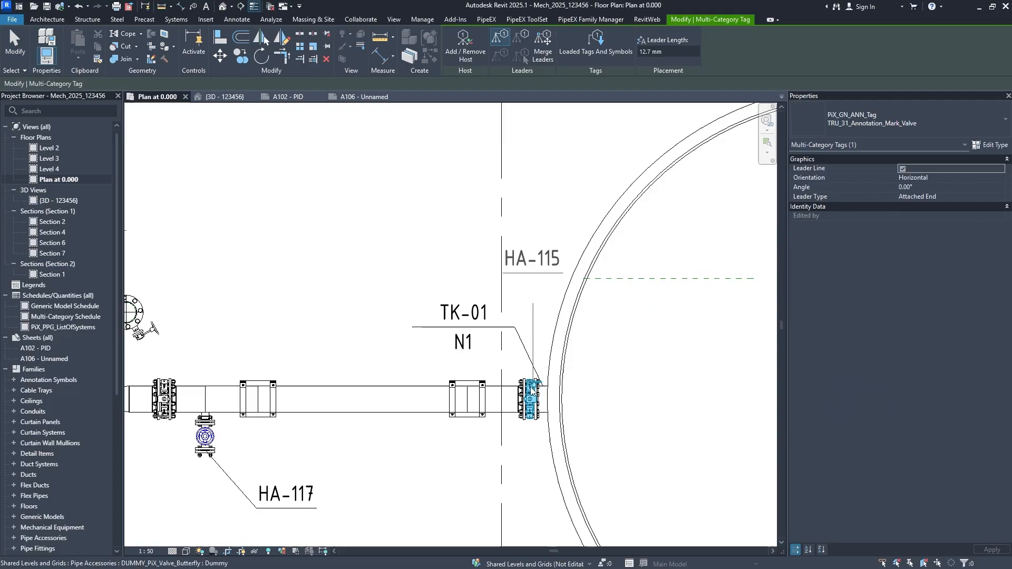
scroll(531, 393, up, 2)
click(531, 391)
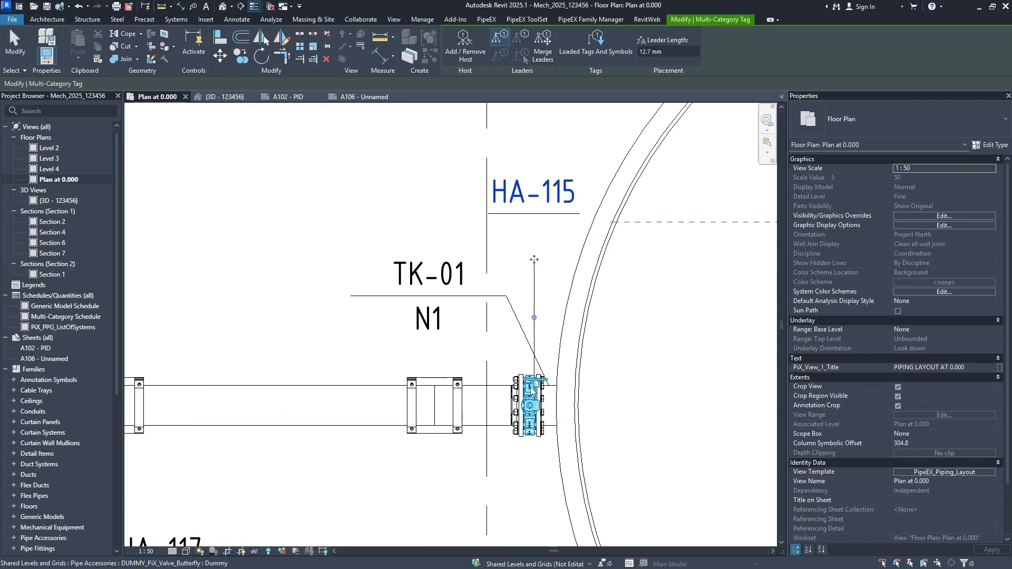
middle_drag(530, 391, 585, 278)
drag(589, 147, 441, 458)
scroll(462, 208, down, 2)
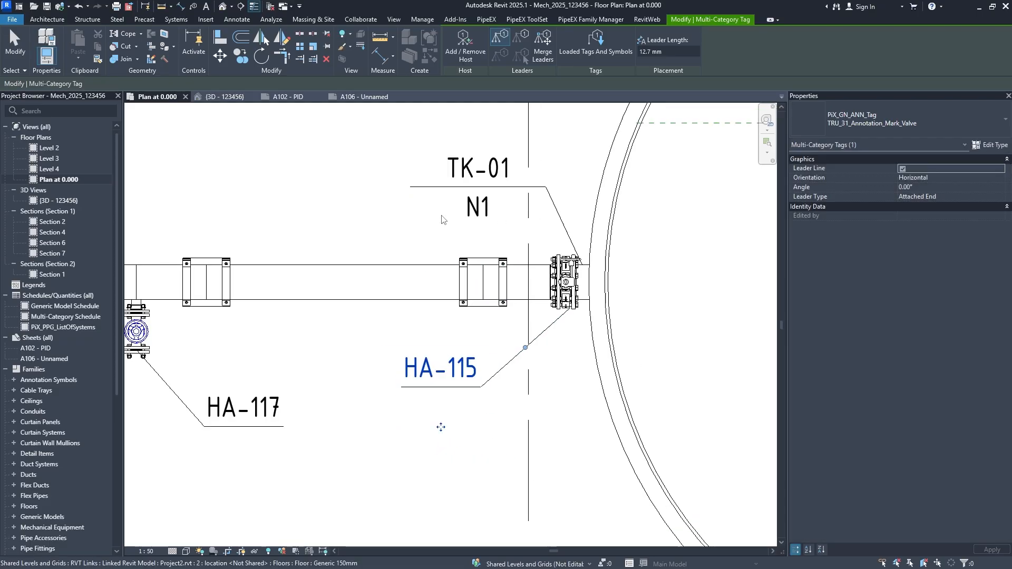
Tag the butterfly valve beside the reducer near the pump and place its tag diagonally above the pipe
middle_drag(391, 254, 470, 300)
middle_drag(253, 264, 390, 276)
scroll(346, 330, up, 2)
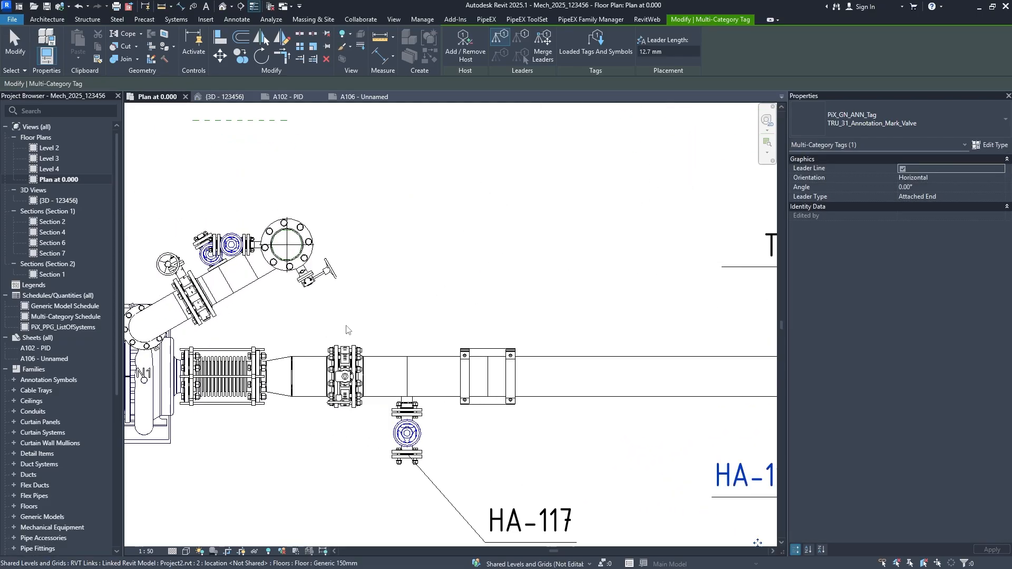
click(356, 382)
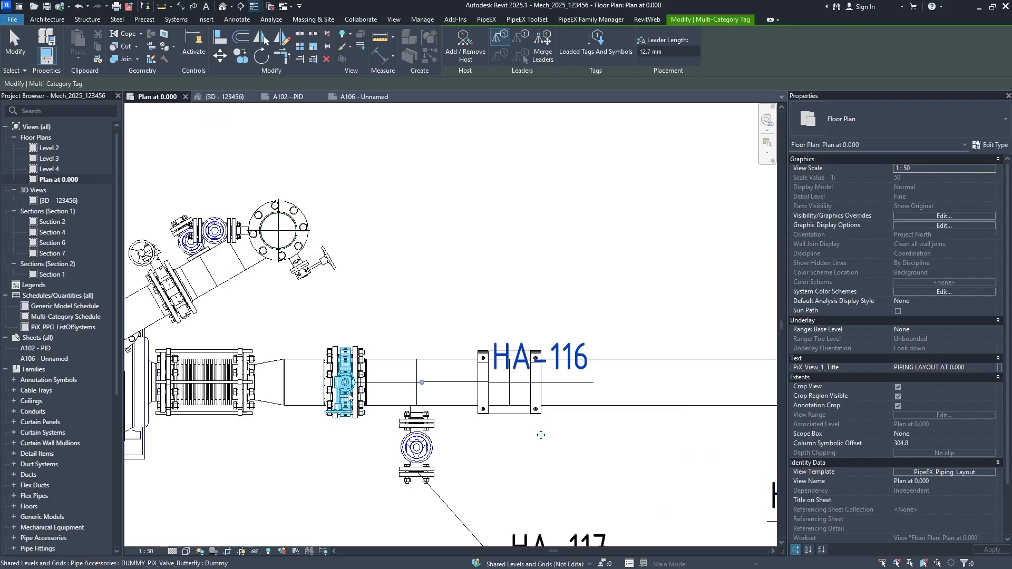
drag(541, 435, 481, 296)
scroll(426, 342, down, 1)
Tag the expansion joint at the pump's suction side, place the tag below it, and finish tagging
middle_drag(425, 341, 538, 267)
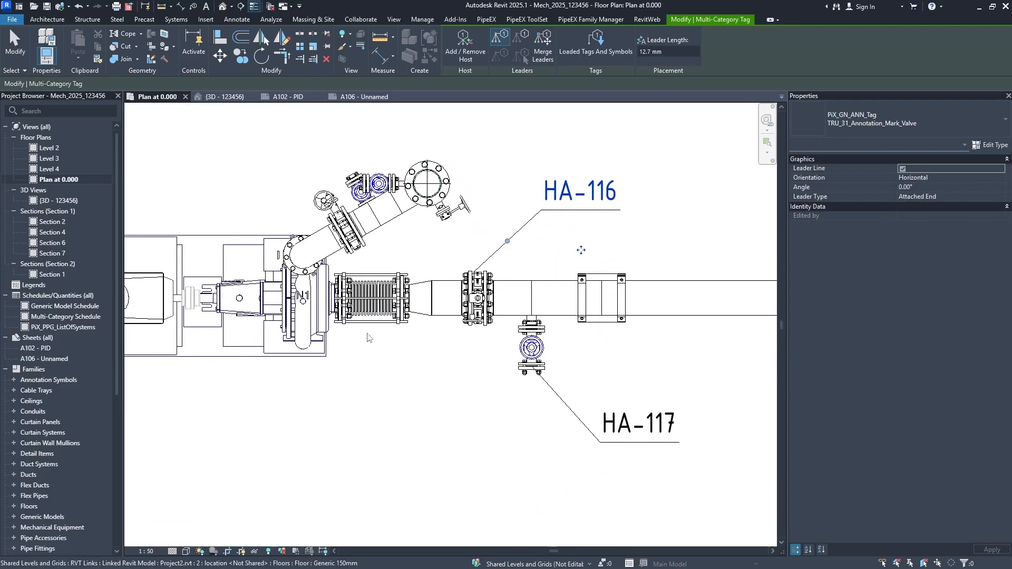
click(370, 314)
drag(405, 468, 389, 434)
key(Escape)
scroll(466, 345, down, 4)
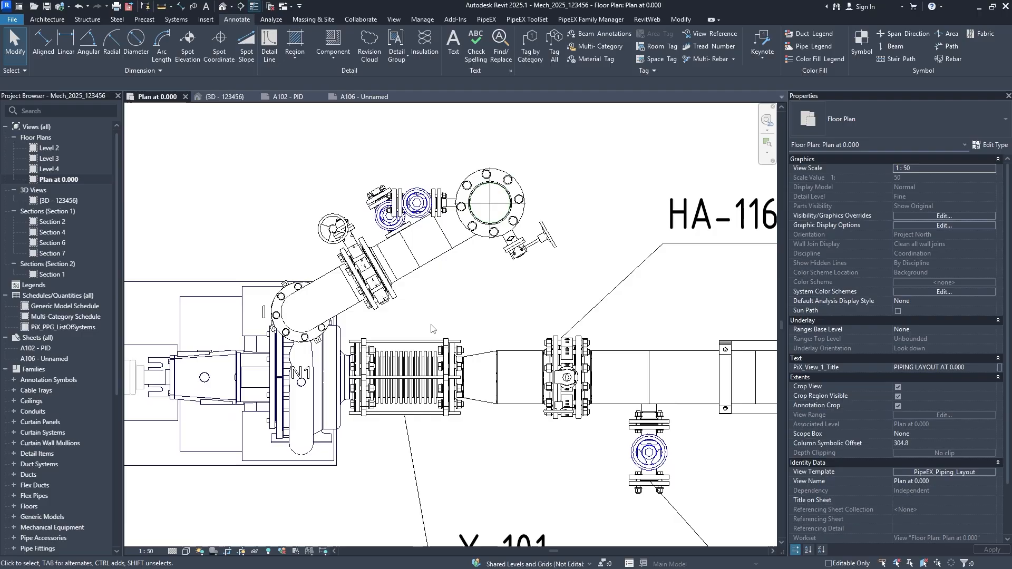
Tag the small handwheel valve beside the vertical pipe flange with a multi-category tag and place the tag above the valve
scroll(576, 262, up, 3)
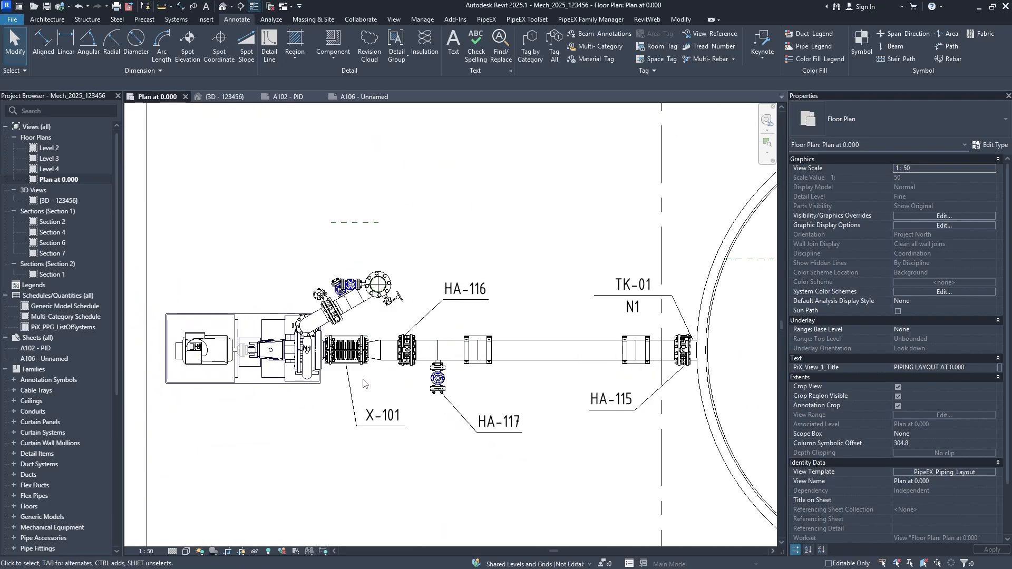
click(595, 46)
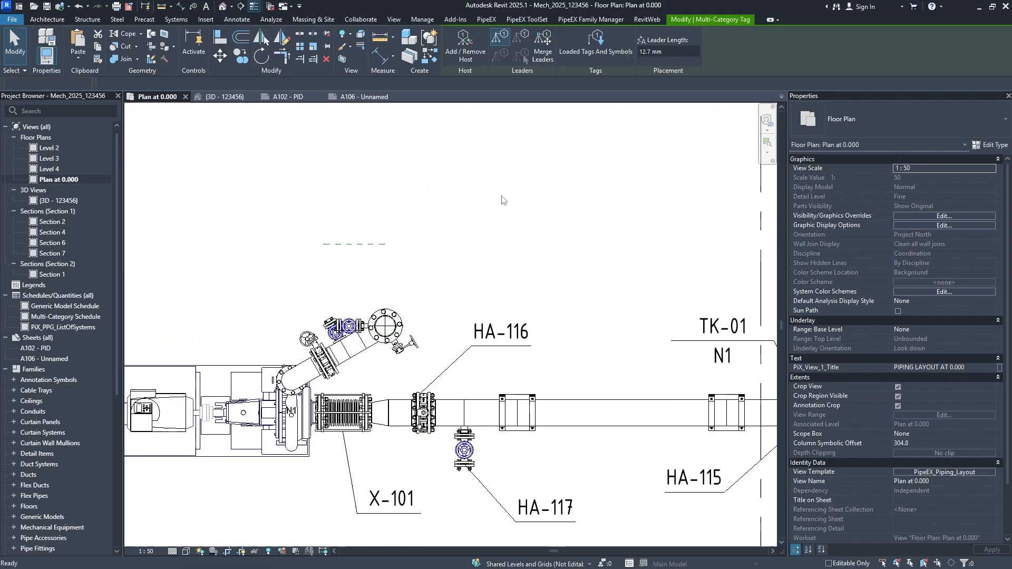
scroll(416, 342, up, 1)
click(405, 347)
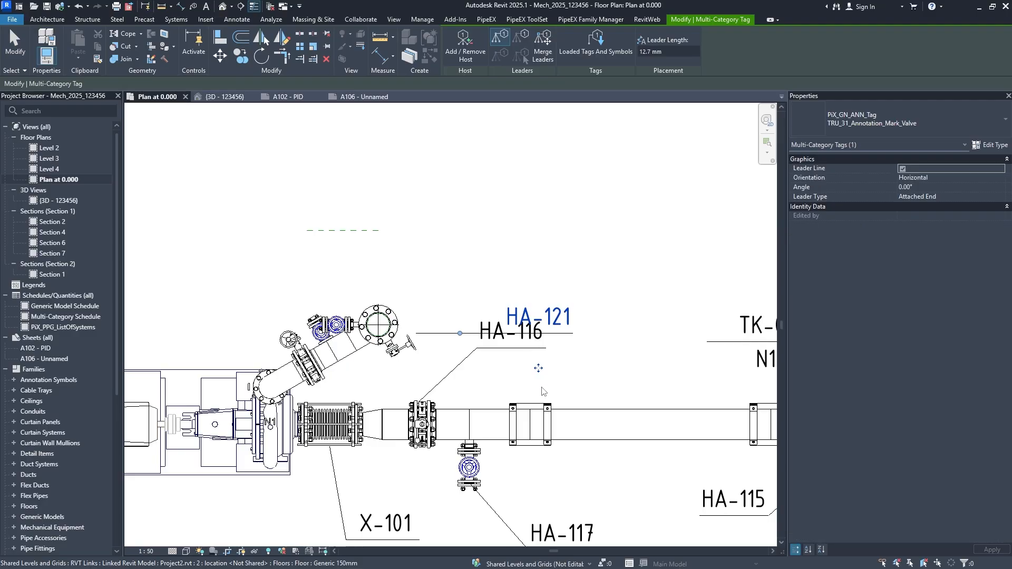
drag(477, 331, 461, 322)
drag(458, 265, 469, 310)
key(Escape)
Set the leader type of the HA-121 tag to Free End
scroll(420, 311, up, 4)
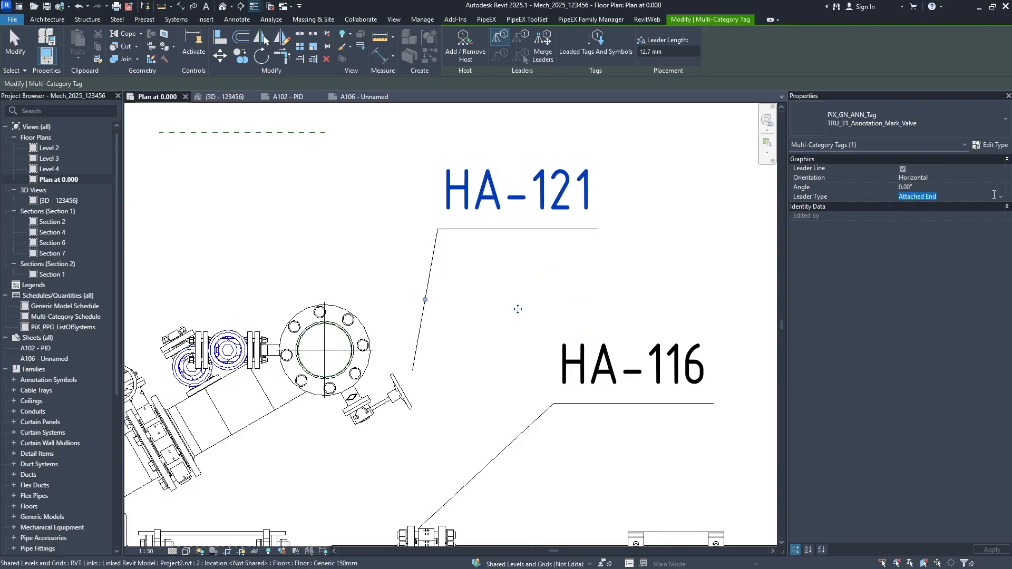
click(920, 216)
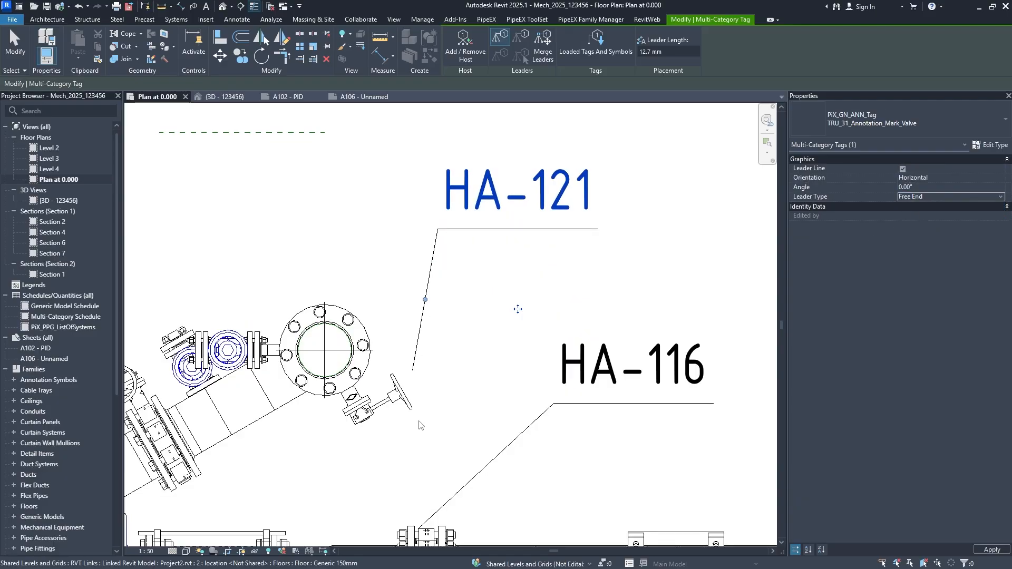
key(Escape)
click(479, 211)
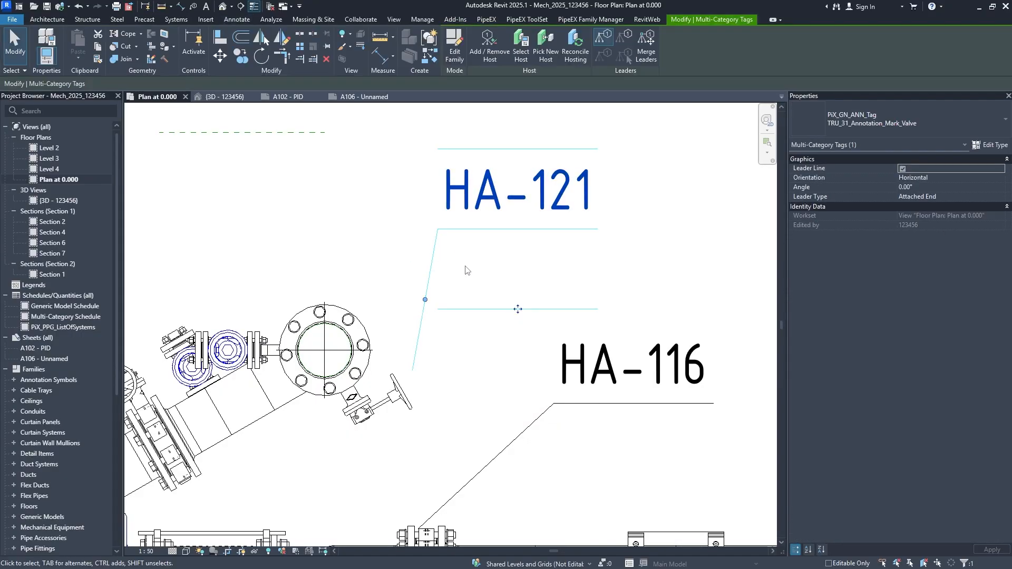
click(1001, 197)
click(921, 216)
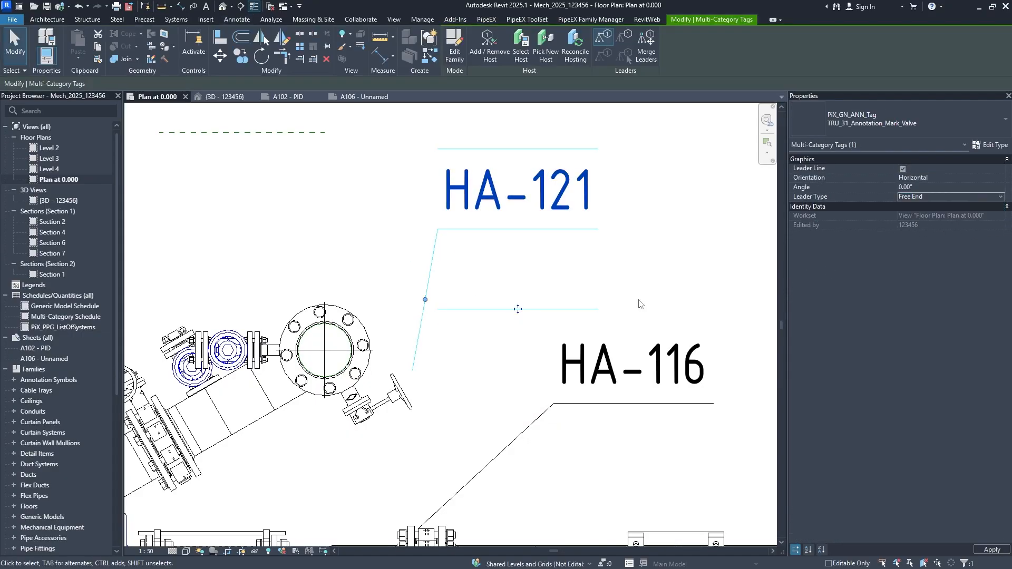
Move the HA-121 tag's leader end onto the upper edge of the vertical pipe flange
drag(413, 370, 384, 343)
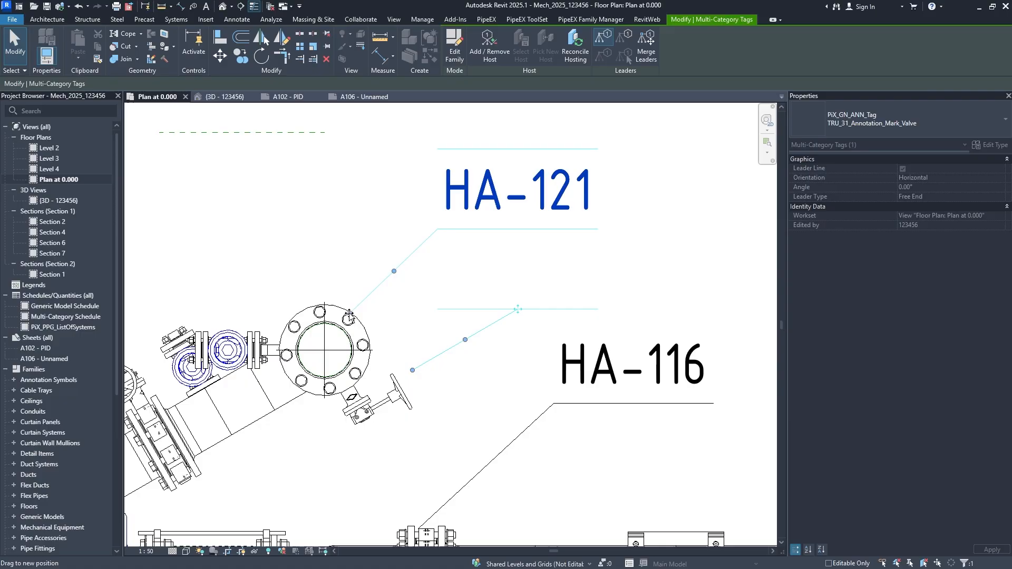
drag(349, 316, 350, 316)
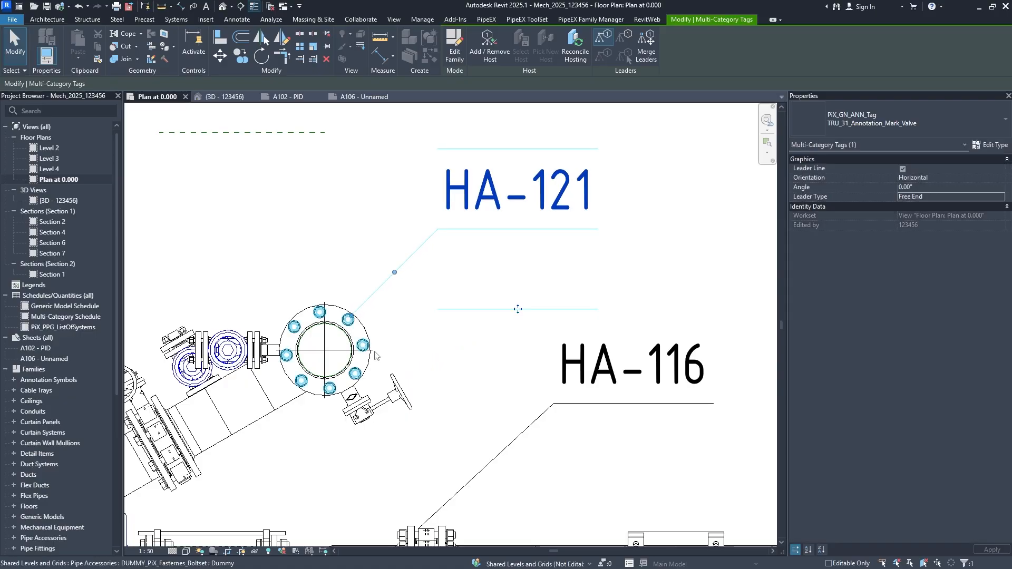
click(415, 336)
scroll(407, 327, down, 5)
middle_drag(449, 331, 509, 310)
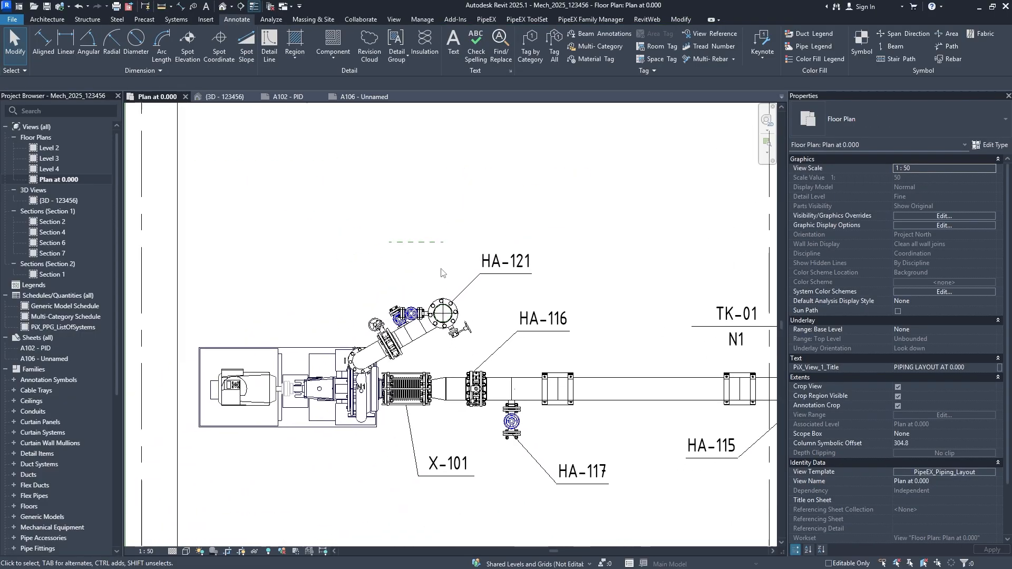
Tag the centrifugal pump with a multi-category tag, place the tag below the pump, and finish tagging
scroll(421, 329, up, 4)
middle_drag(421, 330, 451, 270)
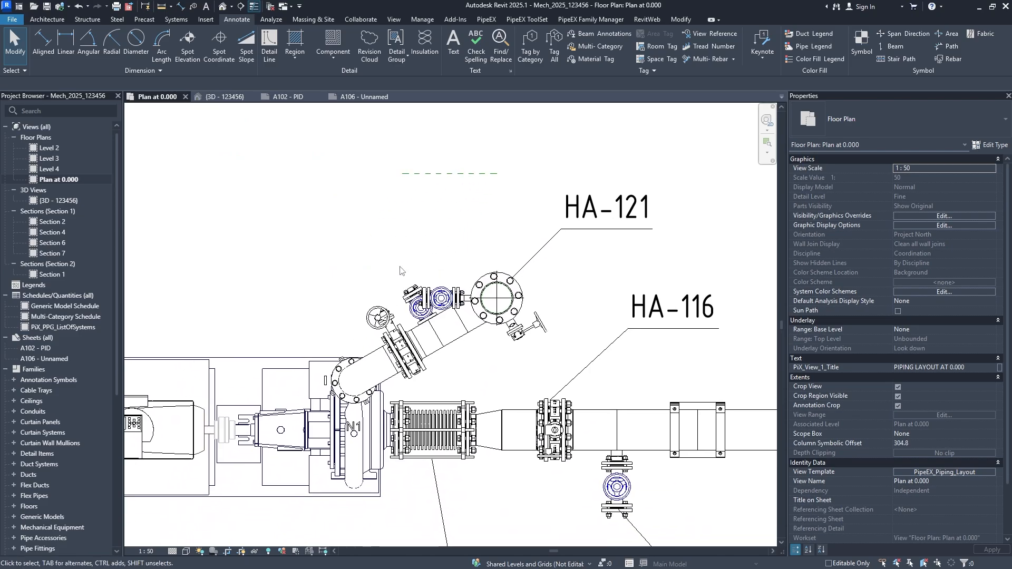
mouse_move(385, 290)
middle_down()
mouse_move(443, 291)
mouse_move(457, 322)
mouse_move(416, 341)
middle_up()
scroll(420, 295, down, 1)
scroll(458, 323, down, 4)
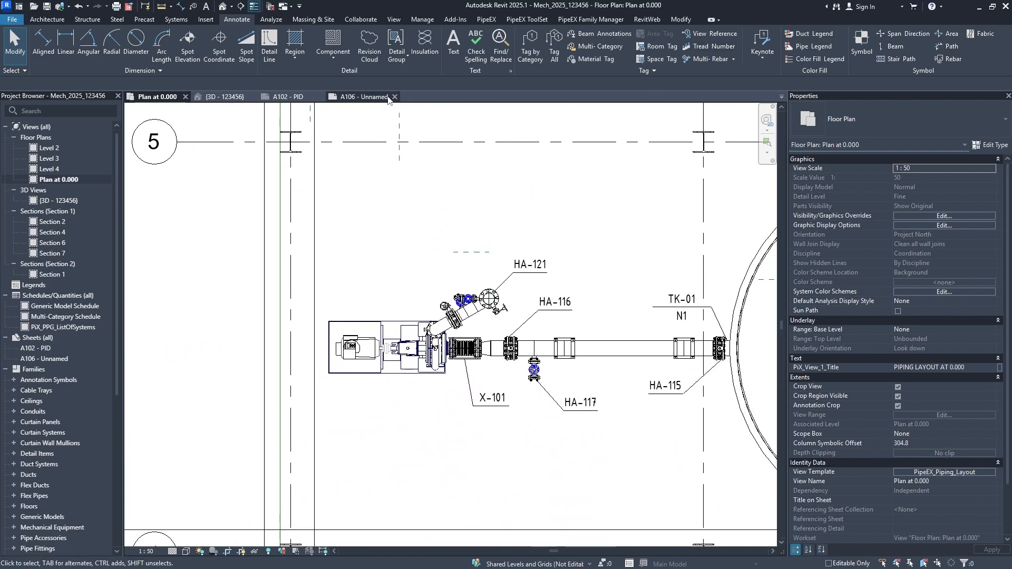
click(595, 47)
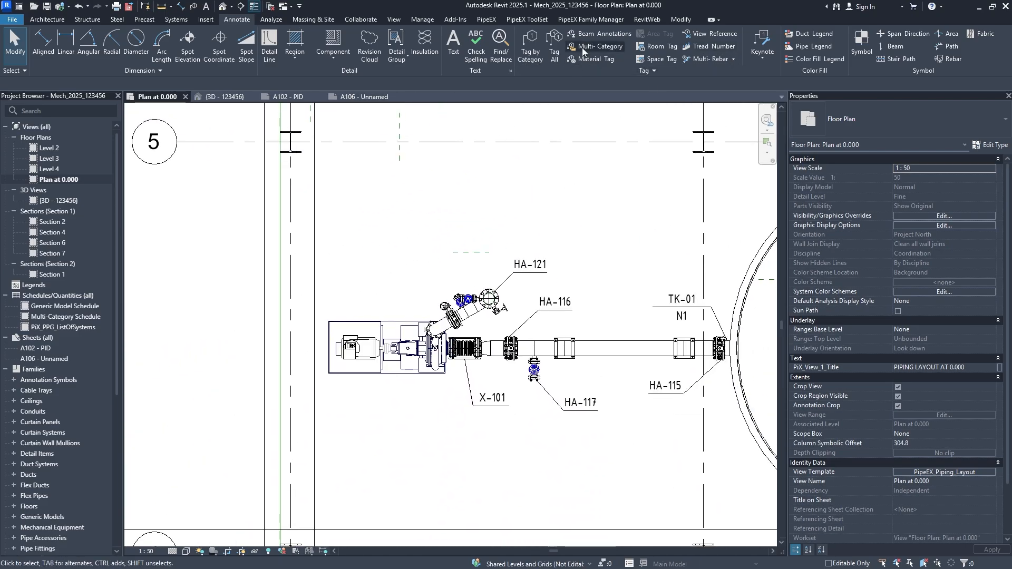
click(385, 358)
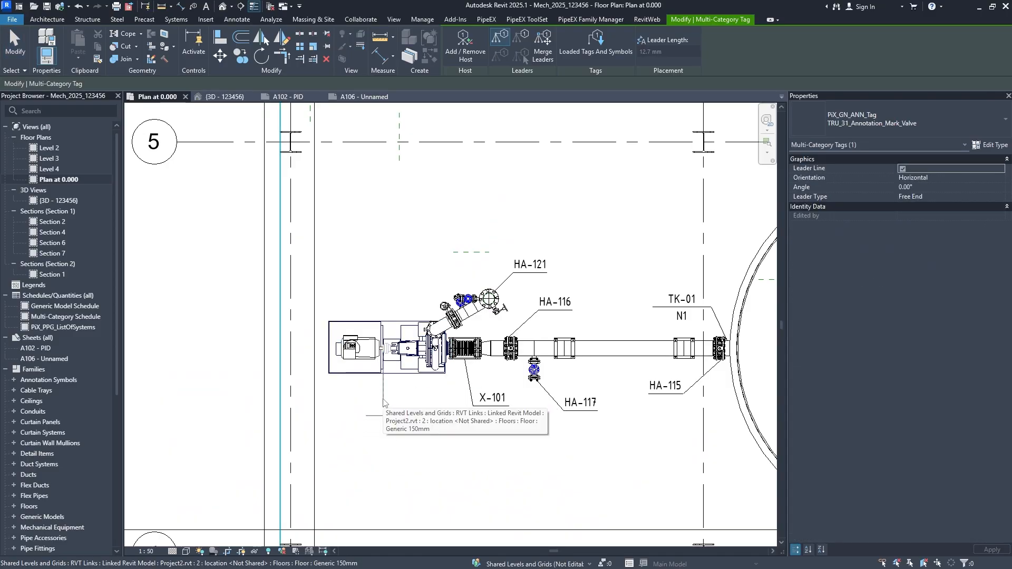
key(Escape)
key(Escape)
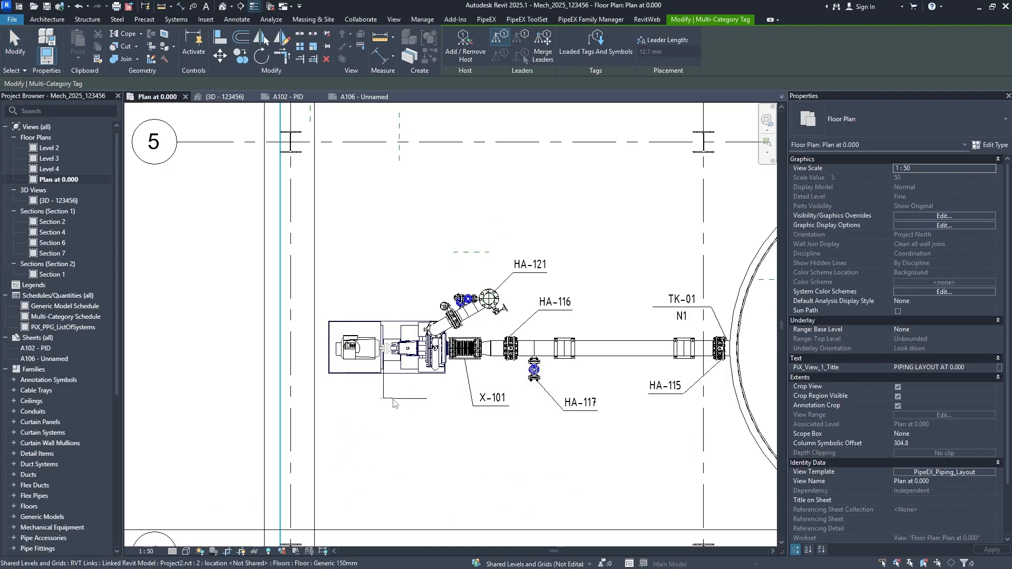
Set the centrifugal pump's PiX_GN_4_ItemTag parameter to PU-01
click(369, 348)
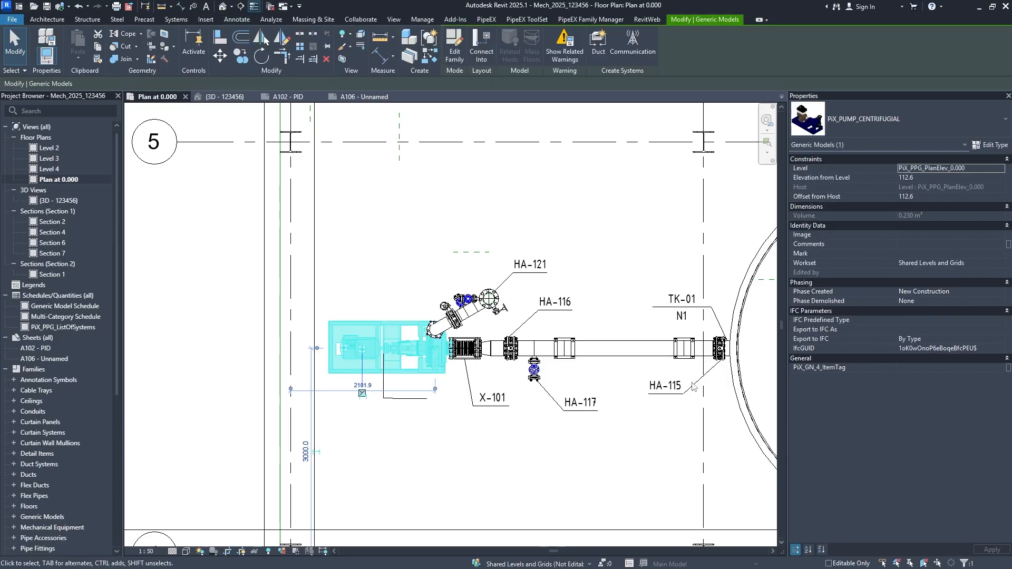
click(927, 365)
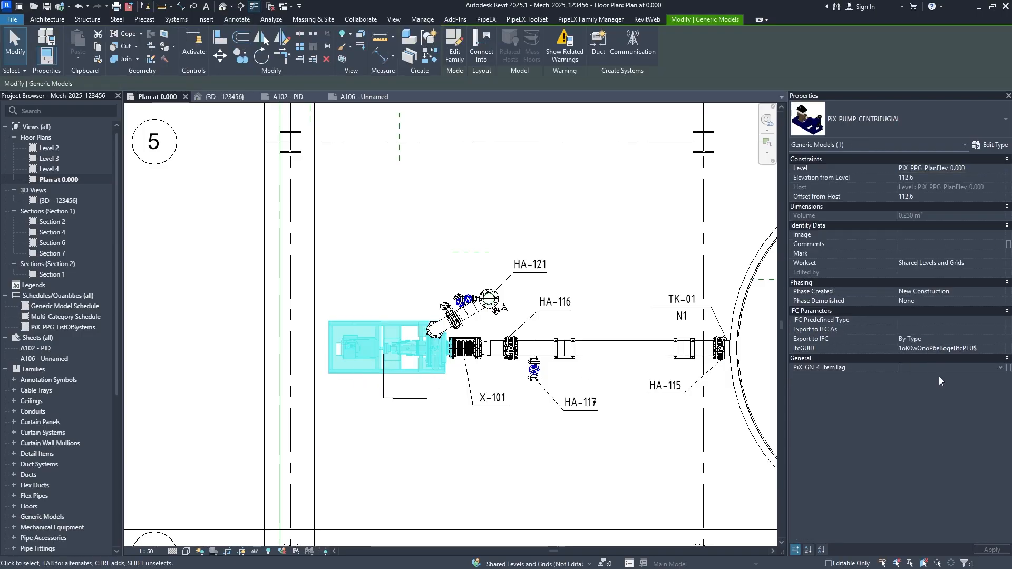
text(P)
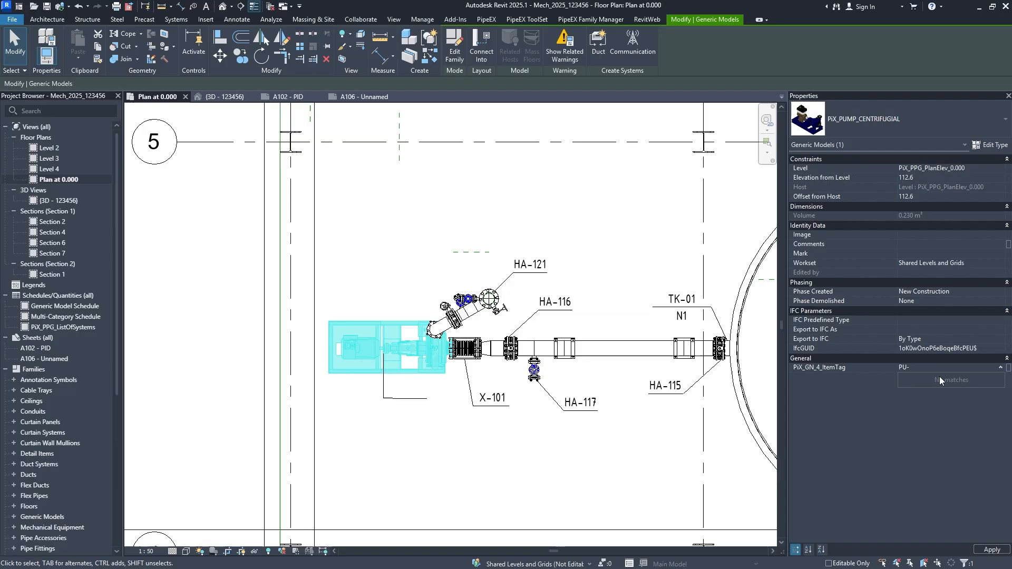
text(U-01)
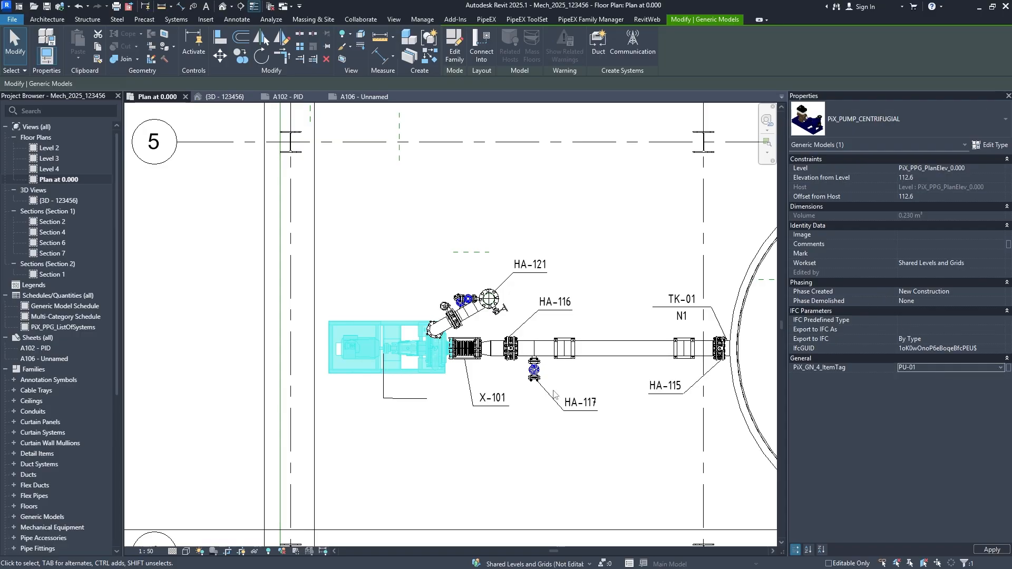
key(Return)
key(Escape)
Tag the handwheel valve on the inclined pipe with a multi-category tag and place the tag to the left of its handwheel
mouse_move(553, 283)
middle_down()
mouse_move(384, 339)
mouse_move(418, 314)
middle_up()
scroll(283, 330, up, 3)
middle_drag(337, 342, 364, 317)
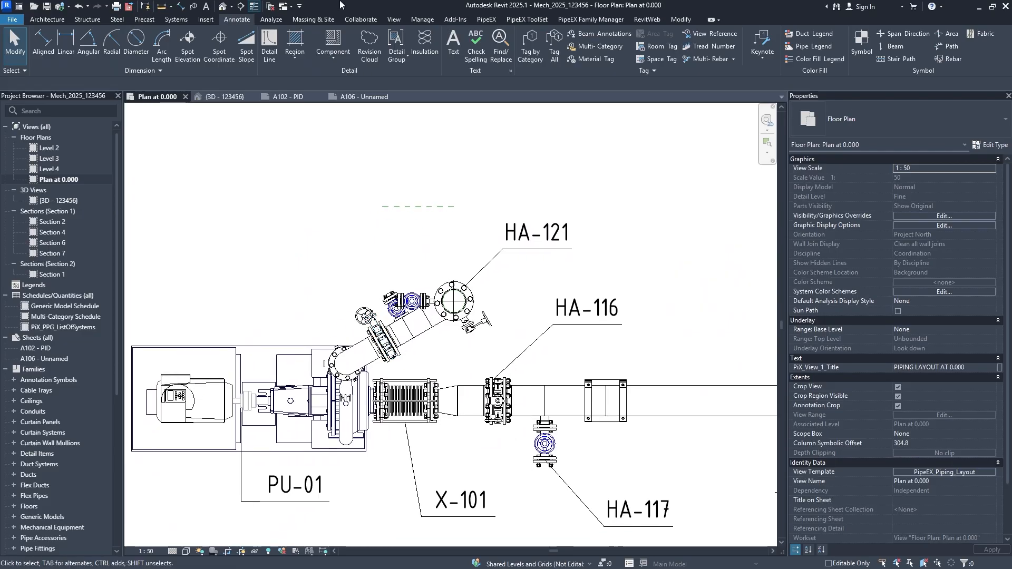
click(585, 47)
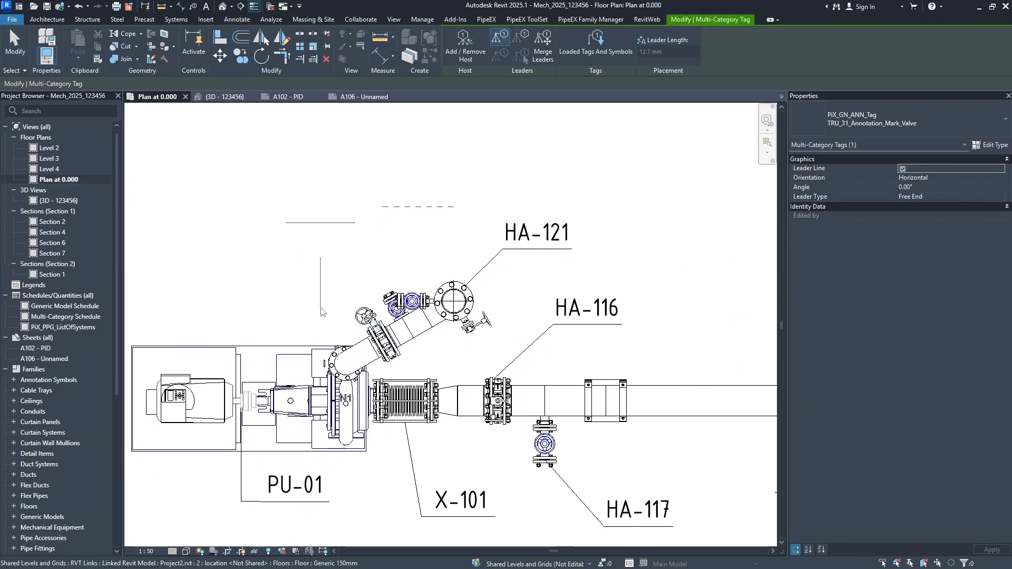
scroll(332, 312, up, 2)
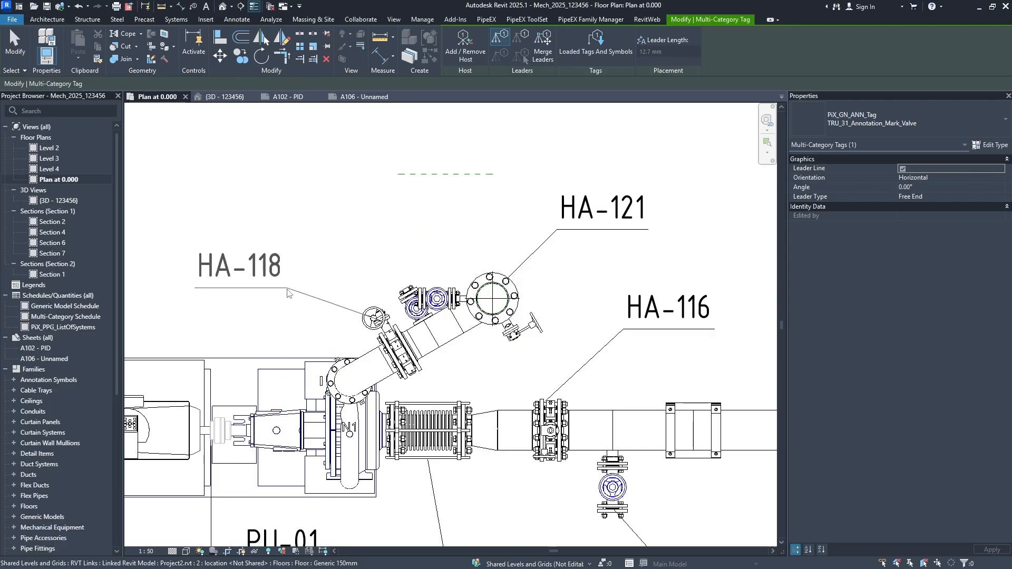
click(326, 307)
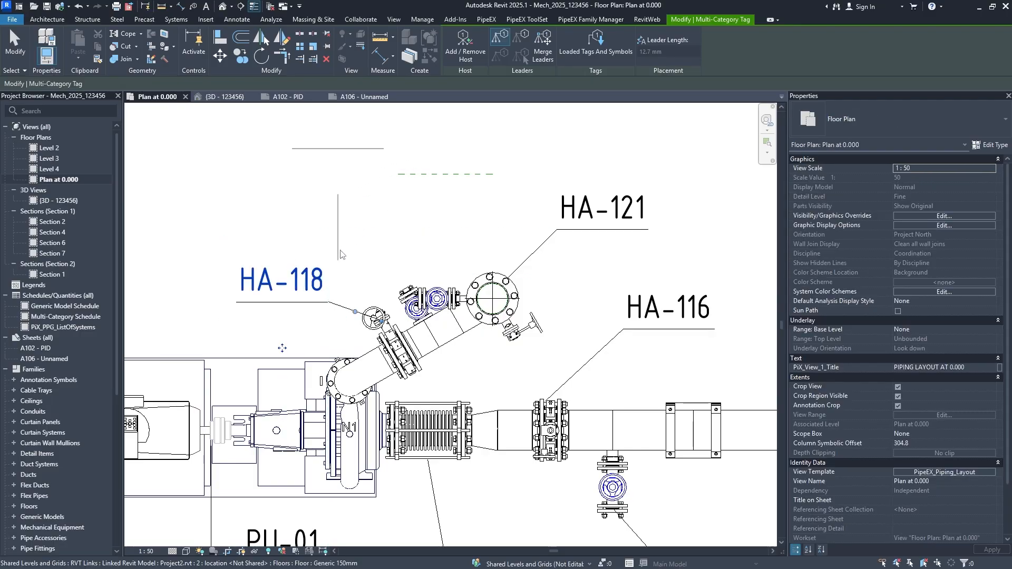
Tag the two small globe valves beside the vertical flange, placing one tag above HA-121 and the other above HA-118, and finish tagging
click(434, 297)
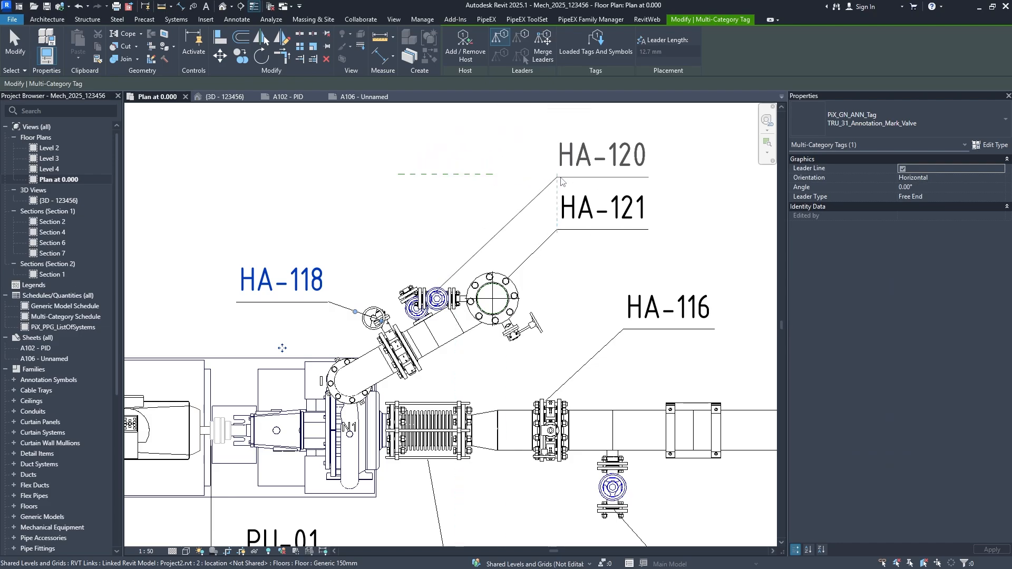
click(561, 182)
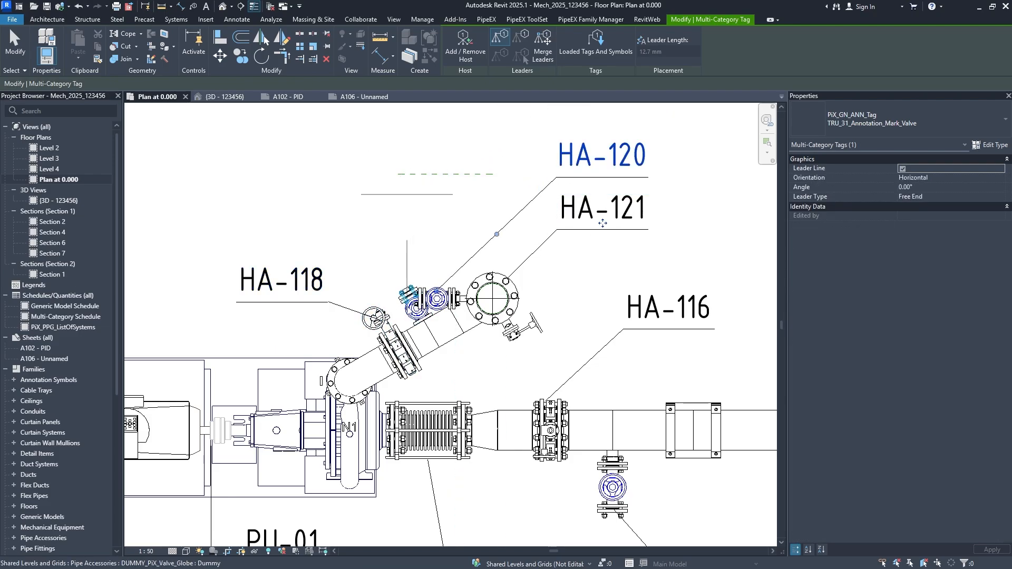
click(416, 306)
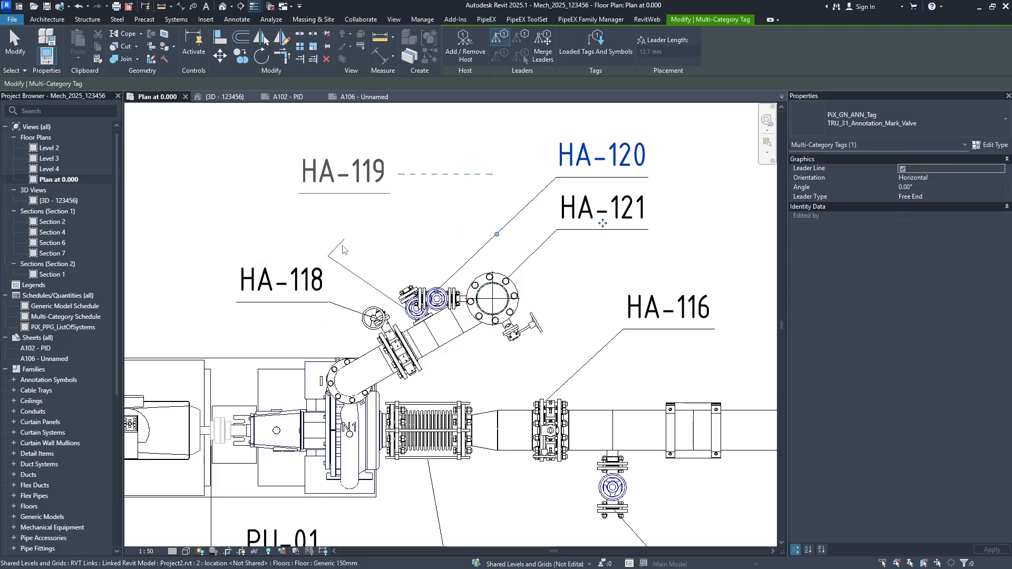
click(328, 258)
scroll(428, 244, down, 2)
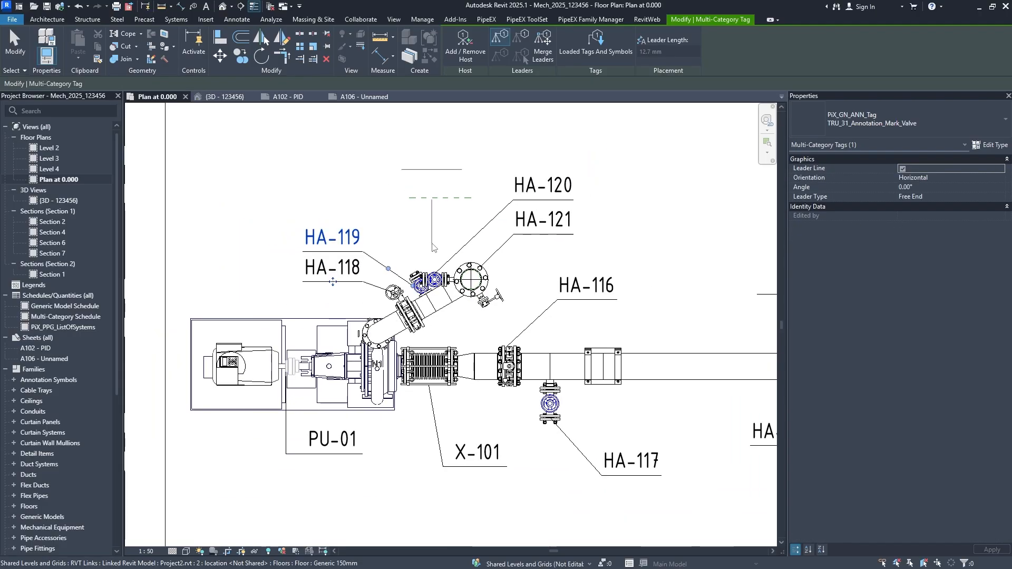
key(Escape)
key(Escape)
Examine the size and spacing of the placed tags along the pipe run between the pump and the tank
scroll(443, 263, down, 3)
middle_drag(510, 331, 406, 353)
scroll(406, 356, up, 4)
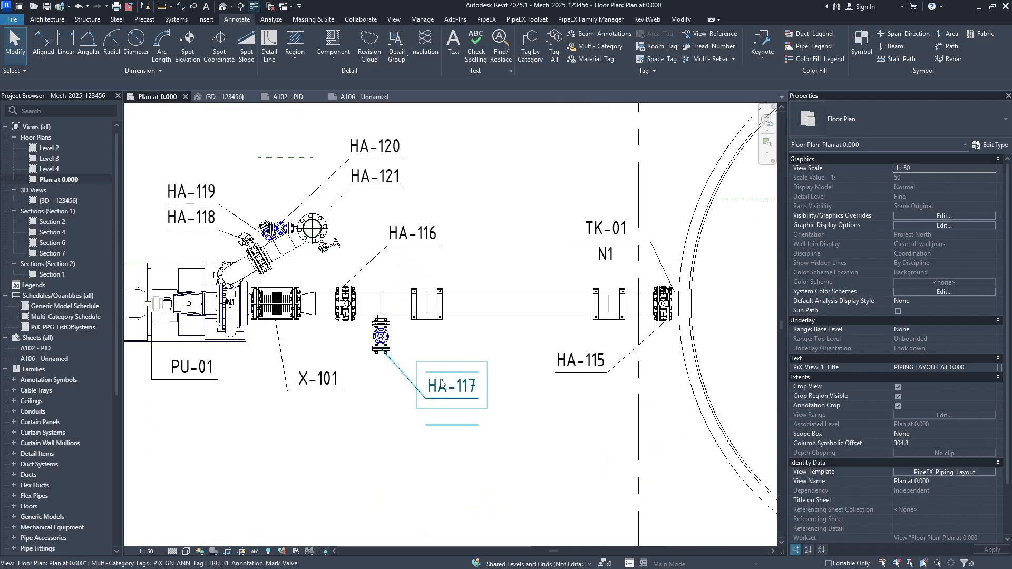
scroll(415, 340, down, 3)
scroll(414, 340, down, 3)
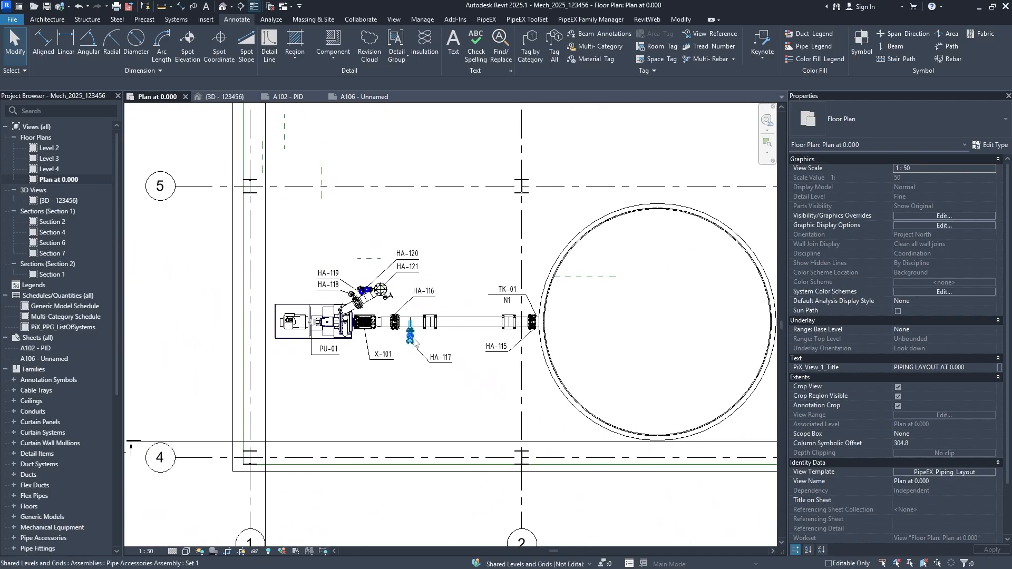
scroll(411, 364, up, 2)
scroll(409, 380, down, 4)
scroll(408, 386, up, 2)
scroll(409, 387, down, 2)
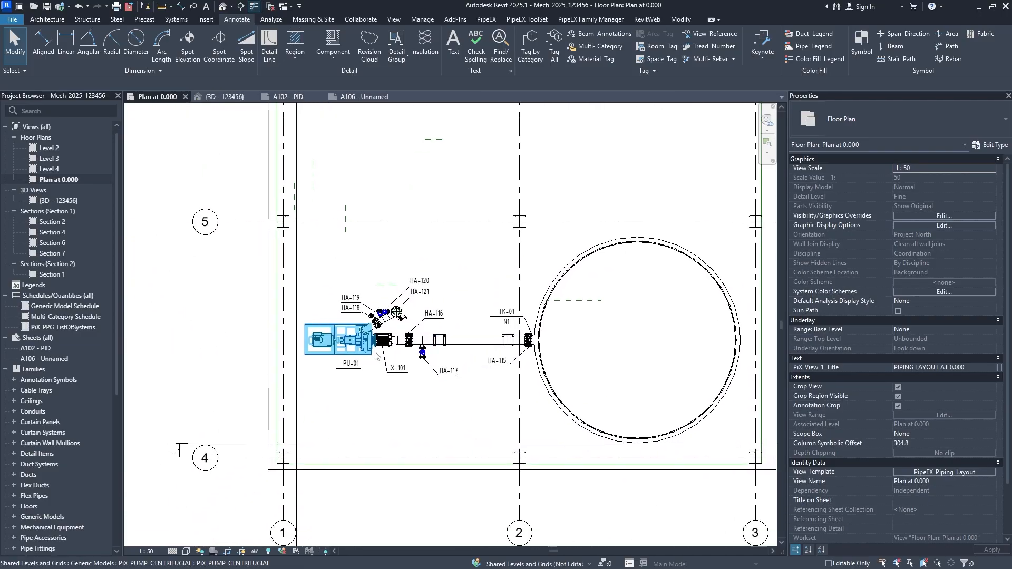
scroll(328, 339, up, 4)
scroll(369, 344, down, 4)
scroll(390, 342, down, 2)
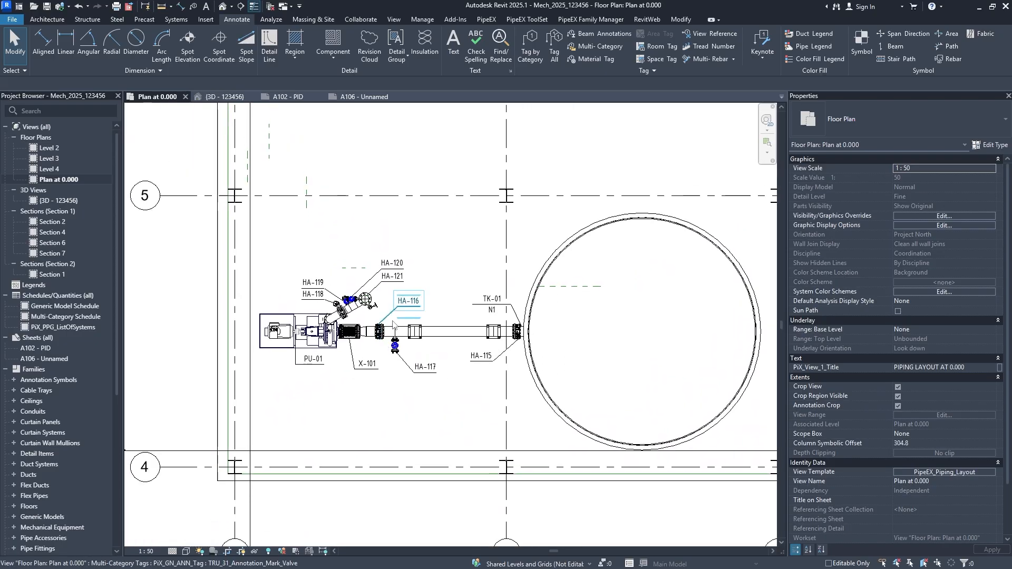
scroll(390, 341, up, 1)
scroll(390, 341, down, 2)
scroll(382, 364, up, 1)
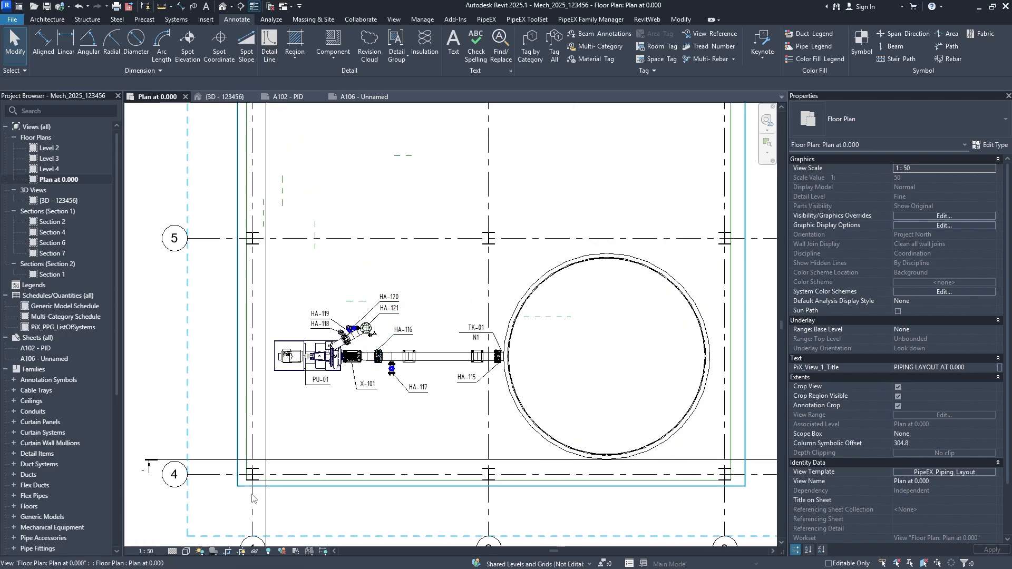
Set the Plan at 0.000 view scale to 1:25
click(146, 552)
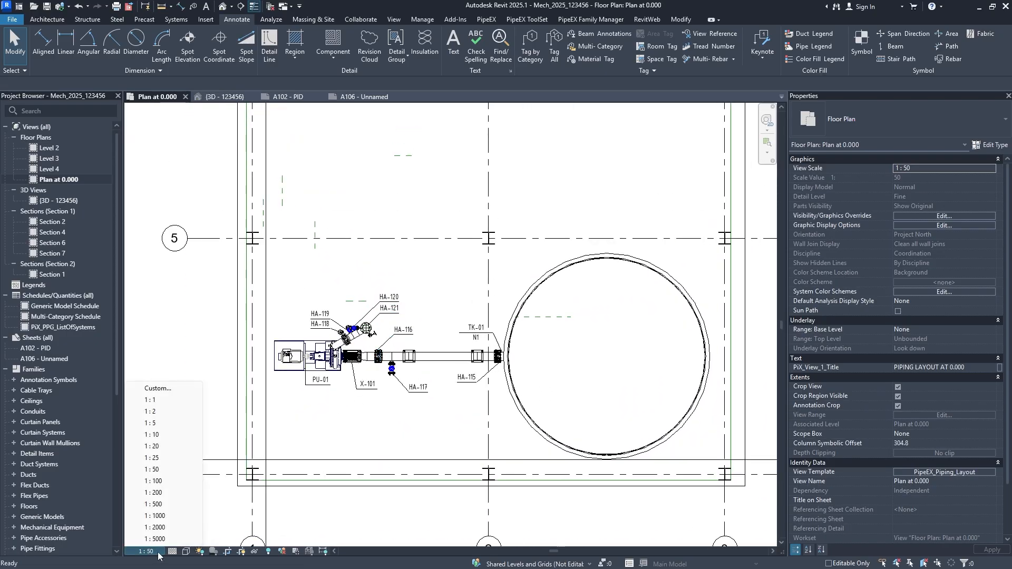
click(152, 457)
scroll(343, 364, up, 8)
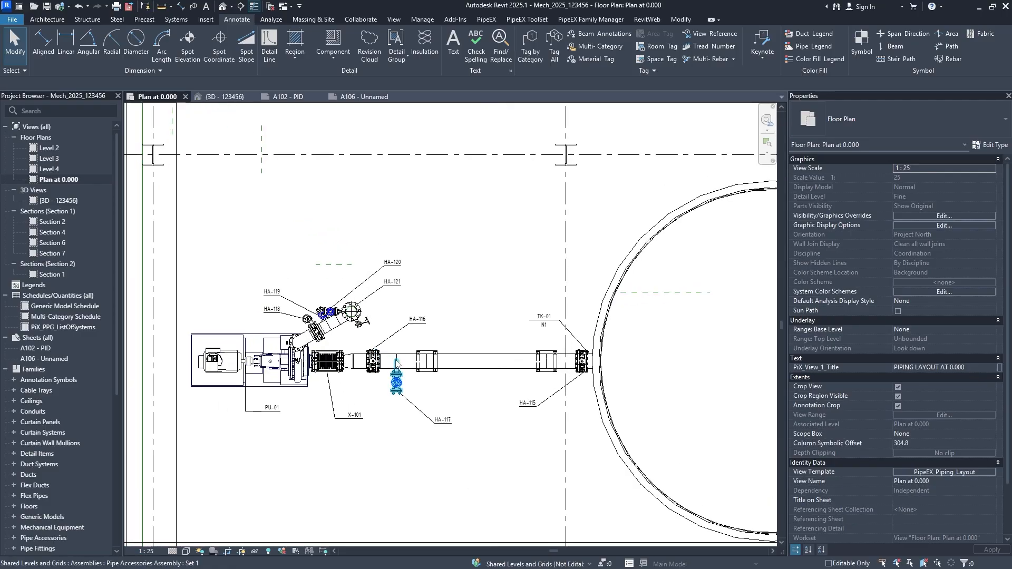
middle_drag(276, 401, 347, 366)
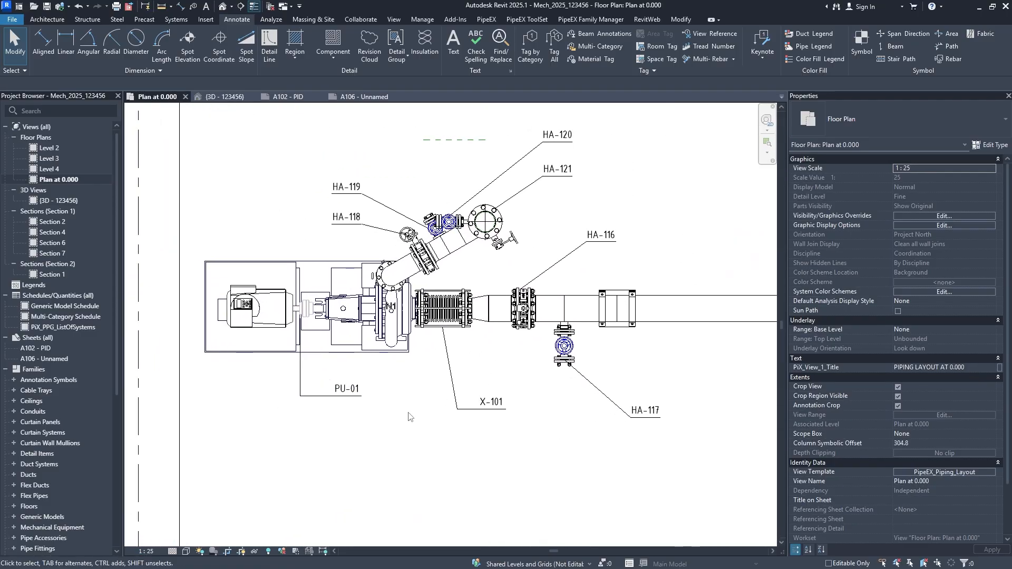
Move the PU-01 tag to the right below the pump so that its leader runs diagonally
click(347, 393)
scroll(298, 395, up, 1)
drag(302, 399, 338, 399)
middle_drag(414, 404, 337, 453)
click(439, 440)
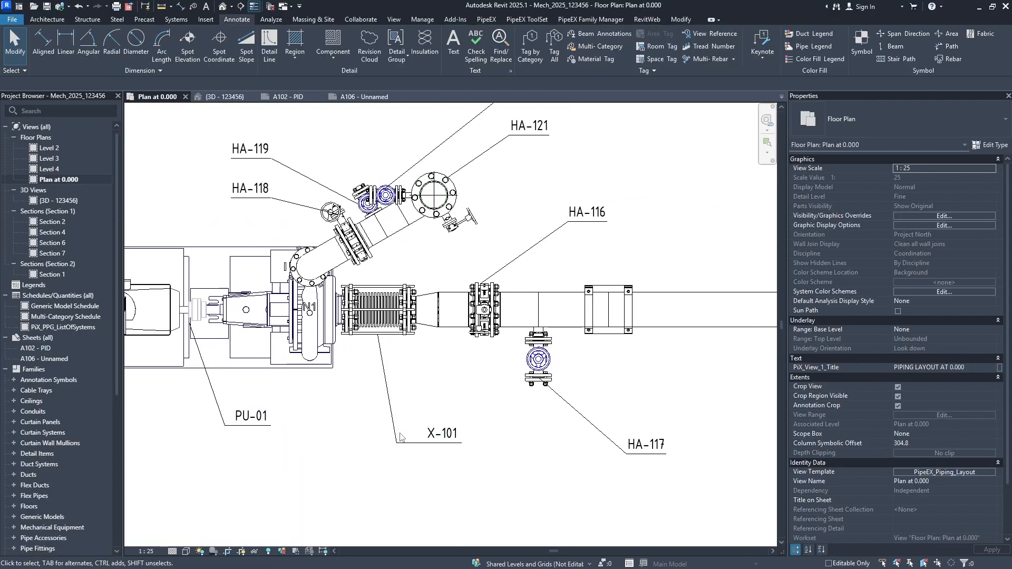
Move the X-101 tag up closer to the expansion joint and the PU-01 tag nearer to the pump
click(409, 445)
drag(421, 444, 416, 396)
click(369, 417)
click(253, 423)
drag(251, 444, 232, 423)
Move the HA-119 and HA-118 tags to the right, closer to their valves on the inclined pipe
middle_drag(303, 185, 319, 307)
click(282, 276)
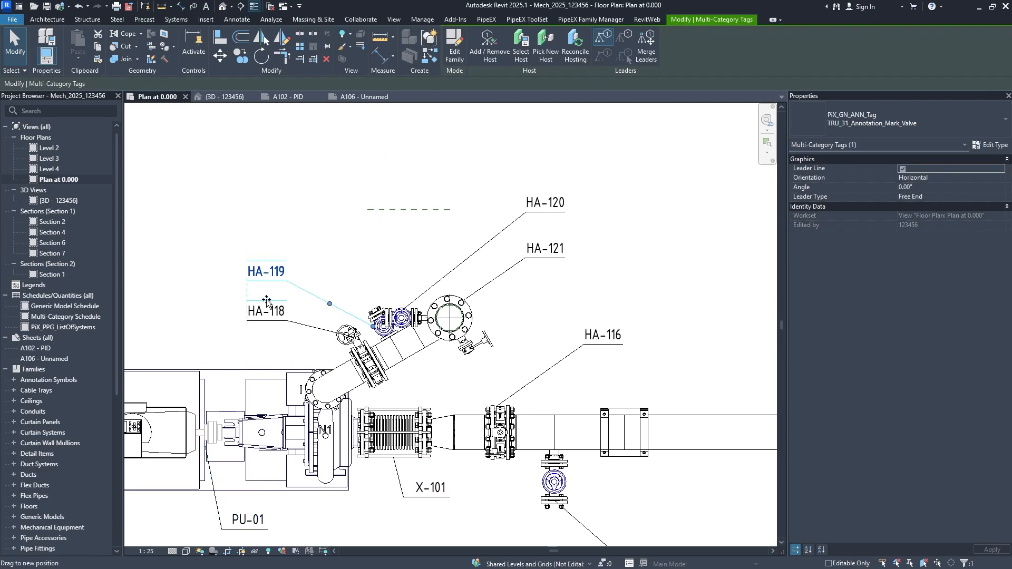
drag(267, 300, 320, 300)
click(266, 311)
drag(267, 340, 319, 329)
Move the HA-120 tag down and to the left, closer to its globe valve
click(594, 290)
middle_drag(595, 290, 500, 324)
click(451, 239)
drag(450, 267, 374, 301)
click(452, 292)
click(488, 275)
Move the HA-116 tag down and to the left, closer to the butterfly valve beside the reducer
scroll(488, 276, down, 1)
middle_drag(490, 295, 416, 245)
click(432, 309)
drag(431, 335, 385, 365)
scroll(436, 355, down, 3)
middle_drag(574, 328, 456, 271)
scroll(530, 301, up, 3)
middle_drag(533, 333, 523, 289)
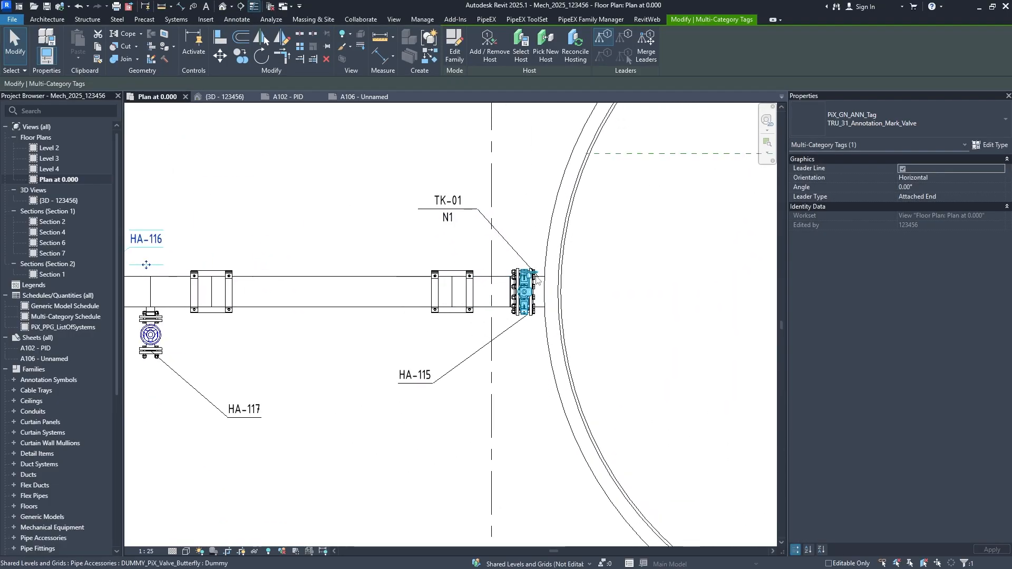
Set the PiX_GN_4_ItemTag of the pipe shoe beside the HA-116 valve to PS-1
scroll(448, 314, up, 1)
middle_drag(448, 313, 586, 358)
middle_drag(328, 355, 342, 375)
click(342, 375)
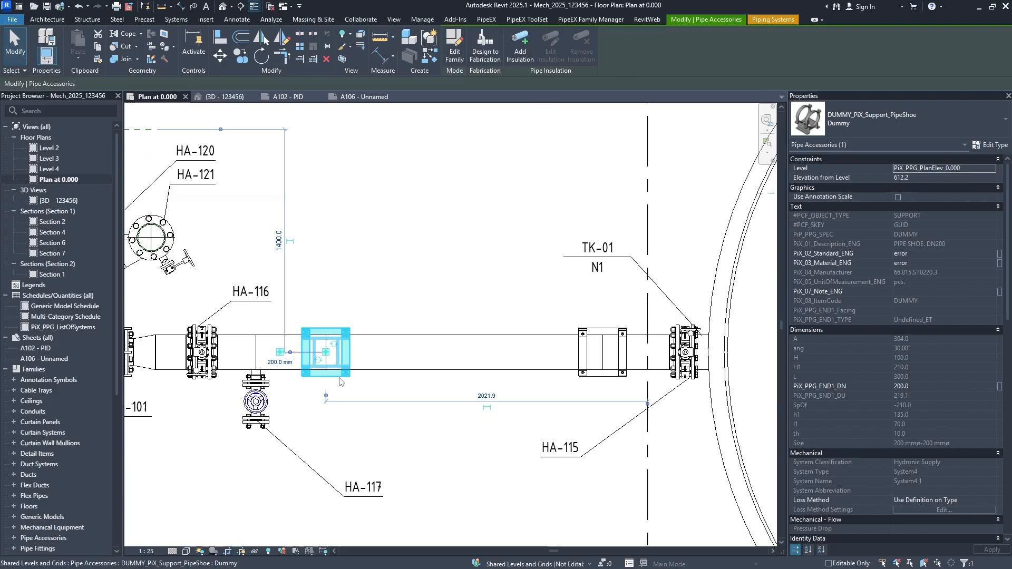
scroll(896, 352, down, 10)
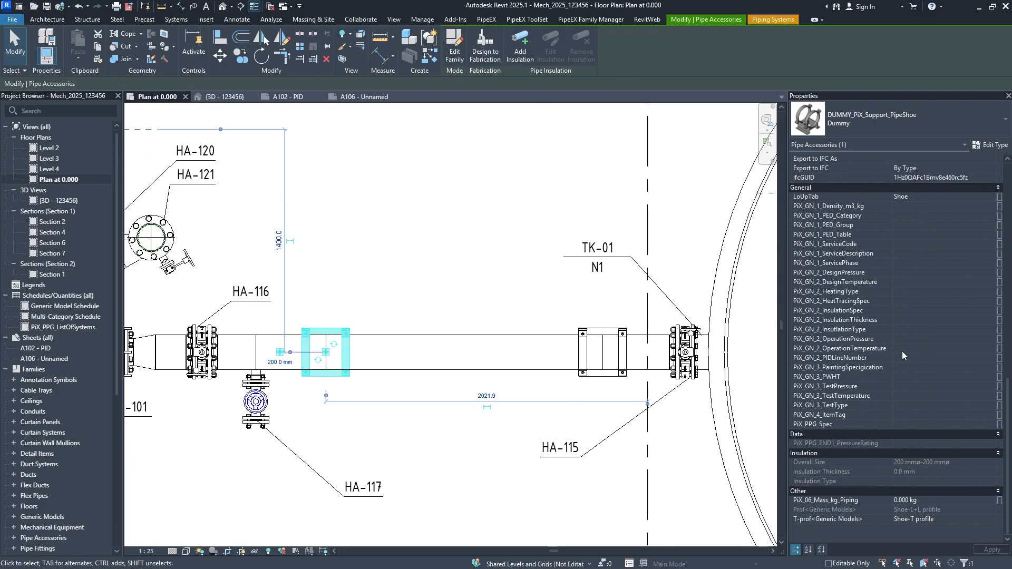
click(911, 415)
text(PS-1)
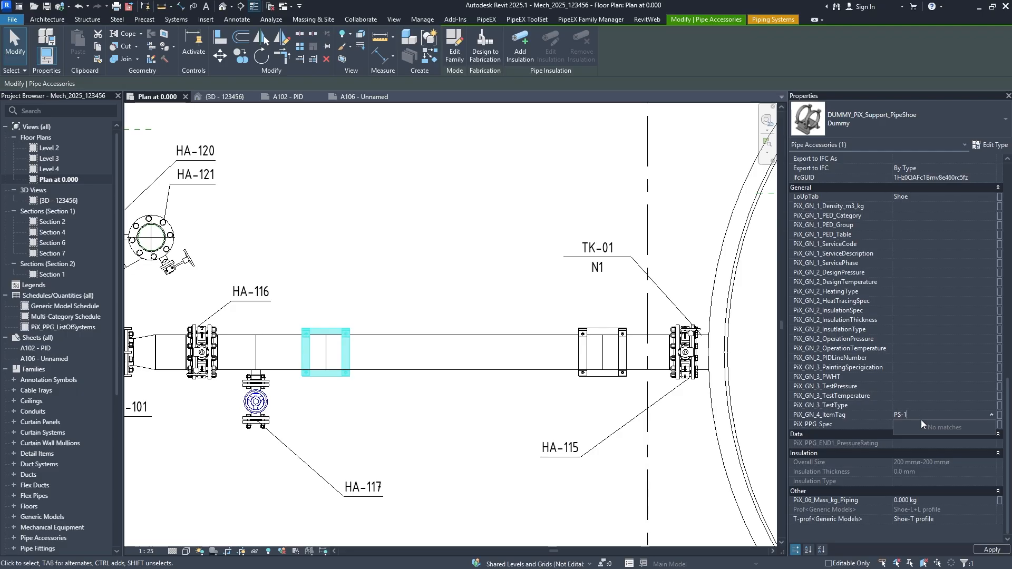
Set the PiX_GN_4_ItemTag of the second pipe shoe, nearest the tank, to PS-1
click(624, 375)
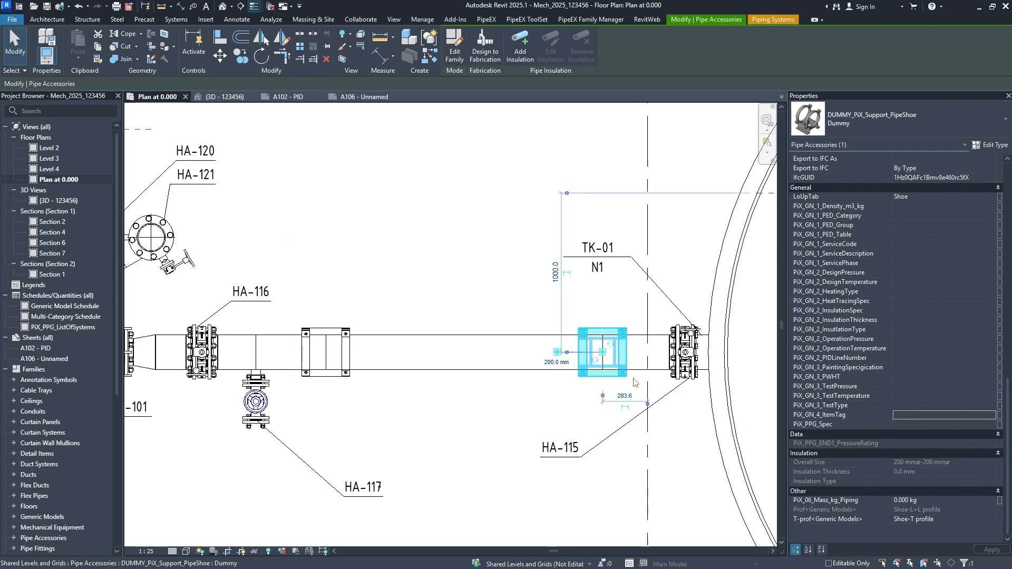
click(897, 415)
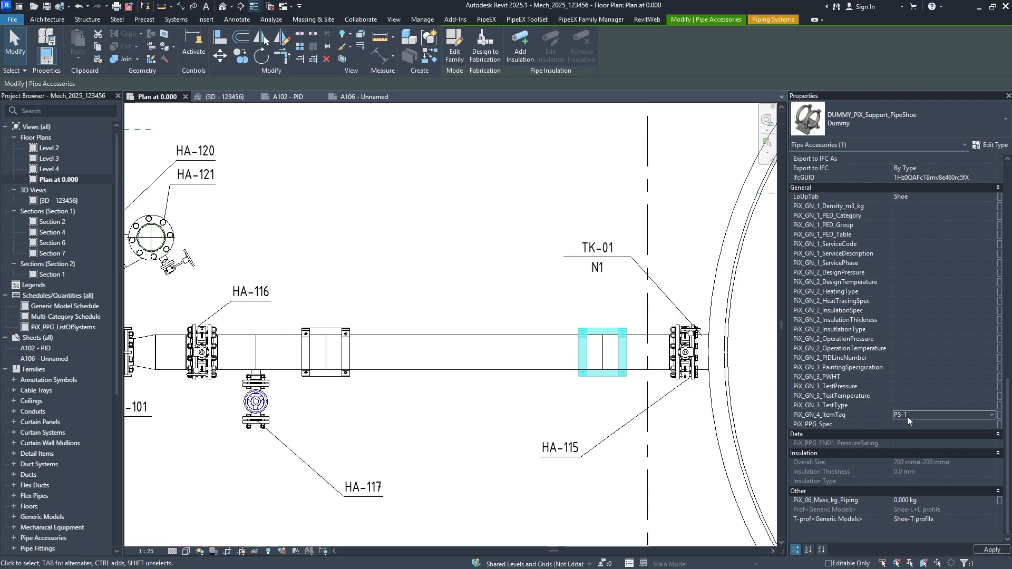
text(PS-1)
click(459, 274)
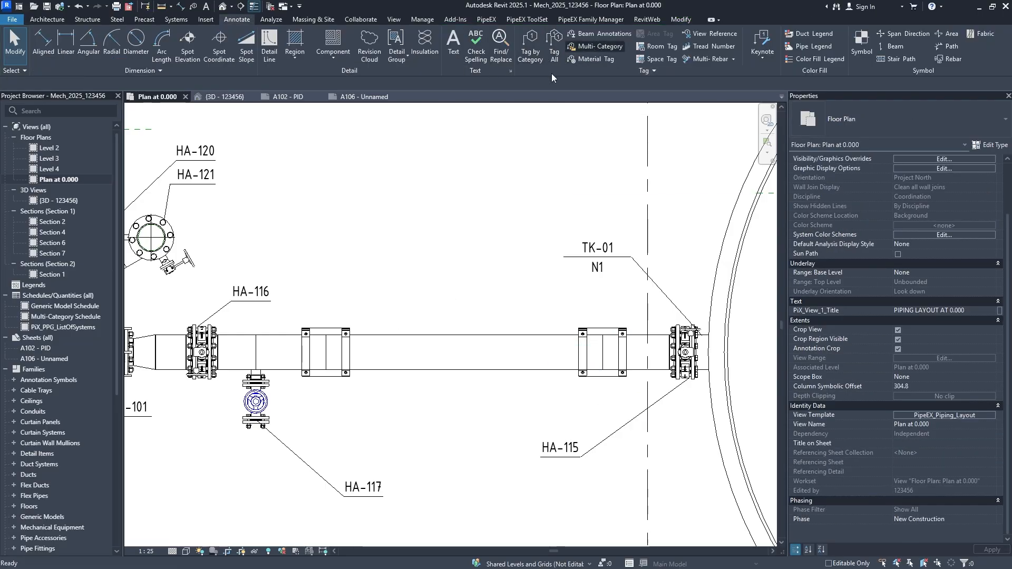
Place multi-category tags with leader lines above both pipe shoes
click(595, 46)
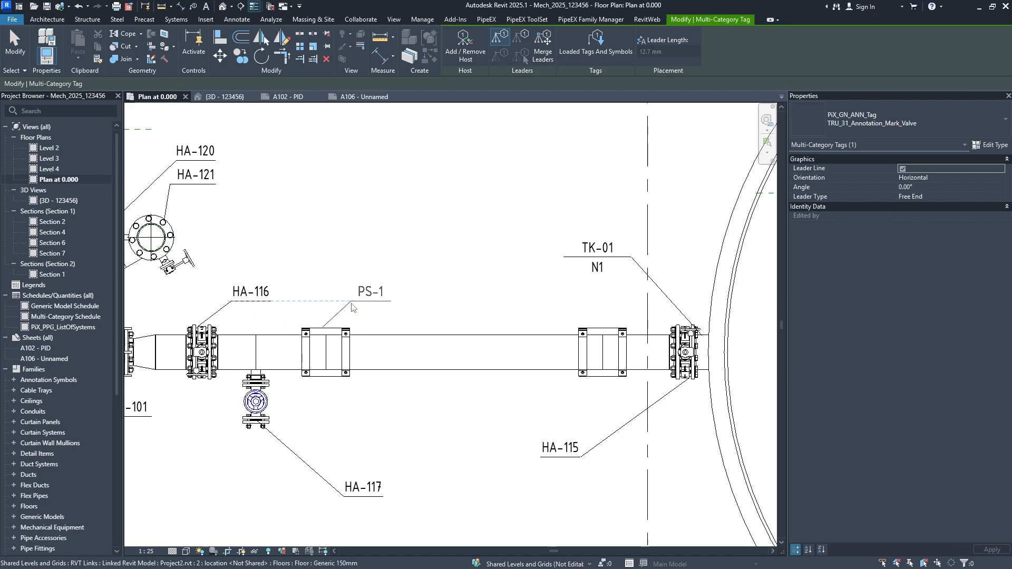
click(352, 307)
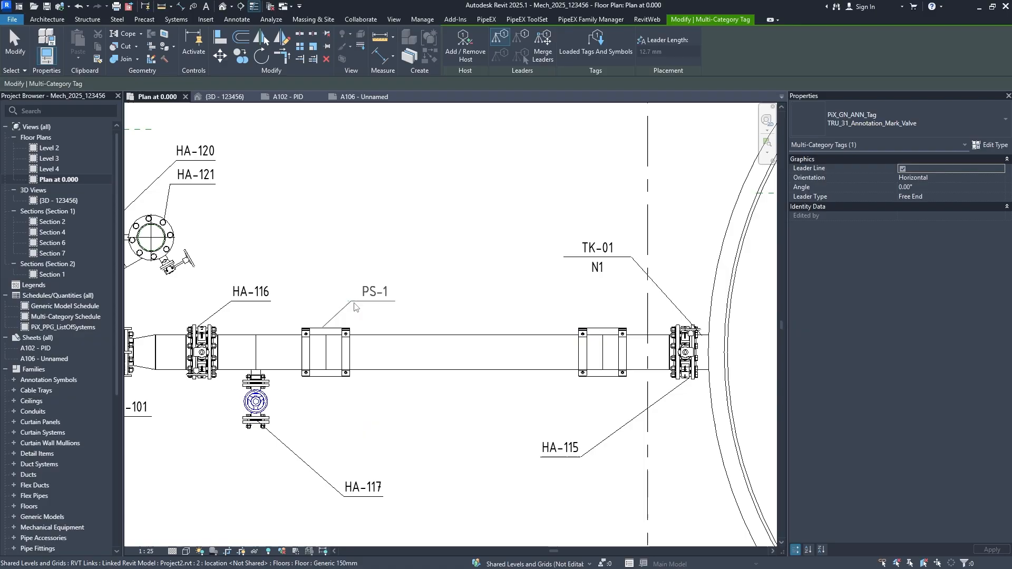
click(353, 308)
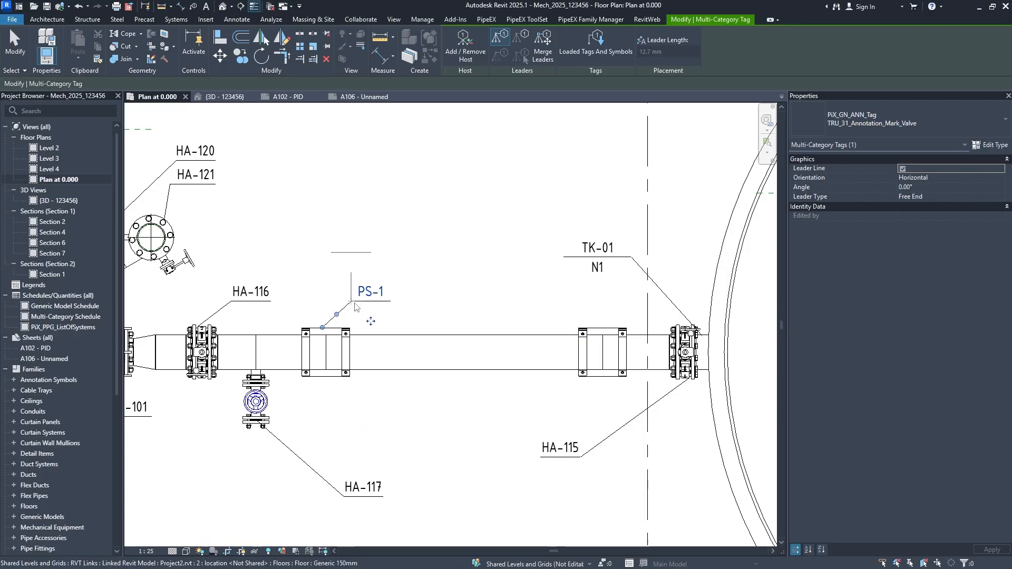
click(585, 320)
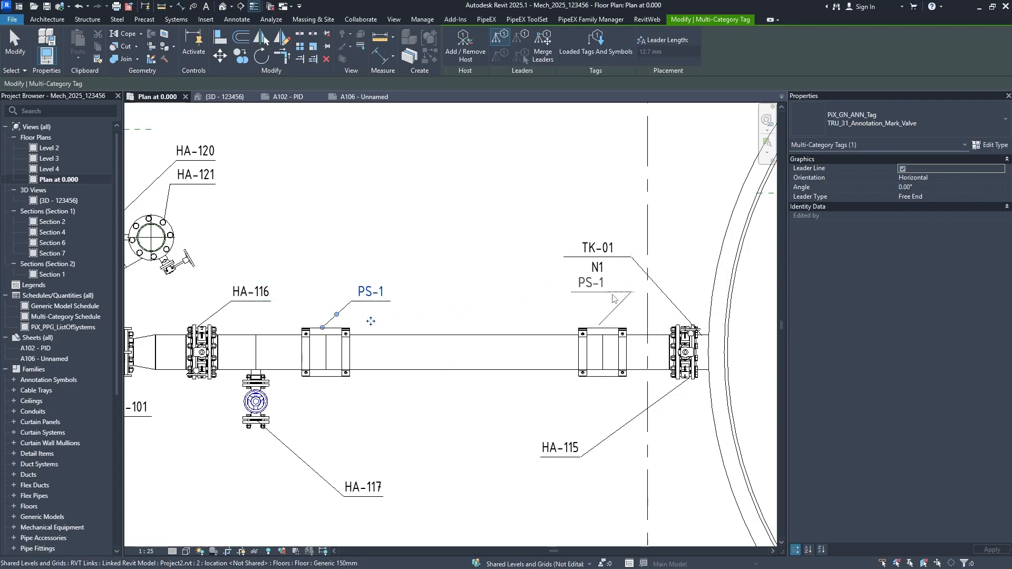
click(620, 299)
key(Escape)
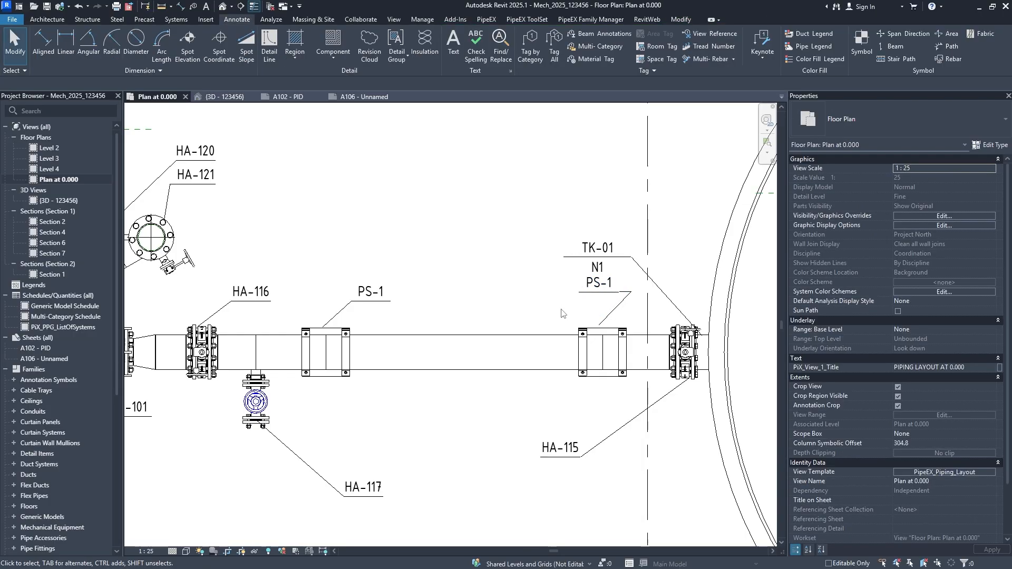
Tag the vertical vessel near its centre with a multi-category tag that has no leader line
scroll(561, 313, down, 5)
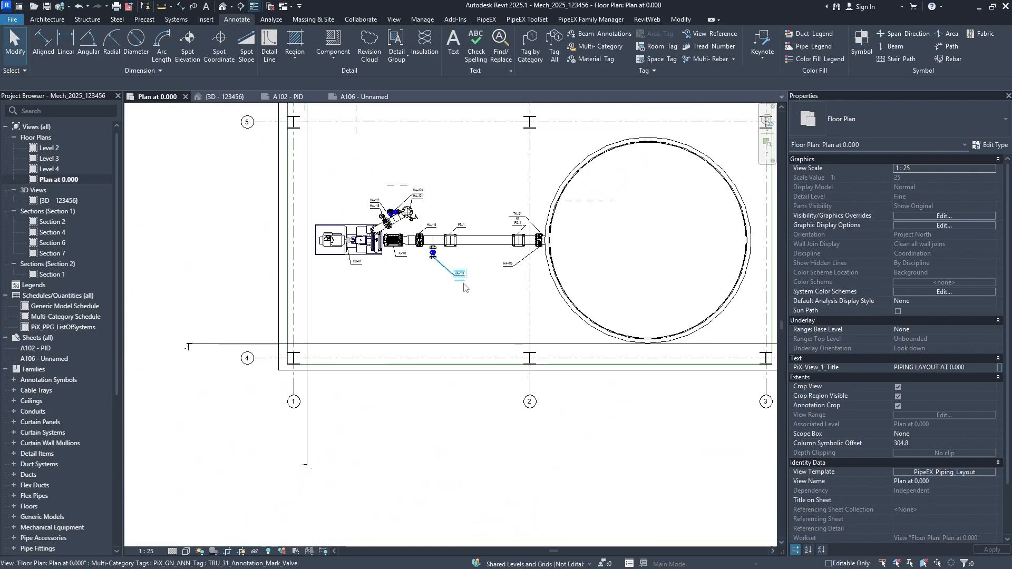
scroll(464, 288, up, 3)
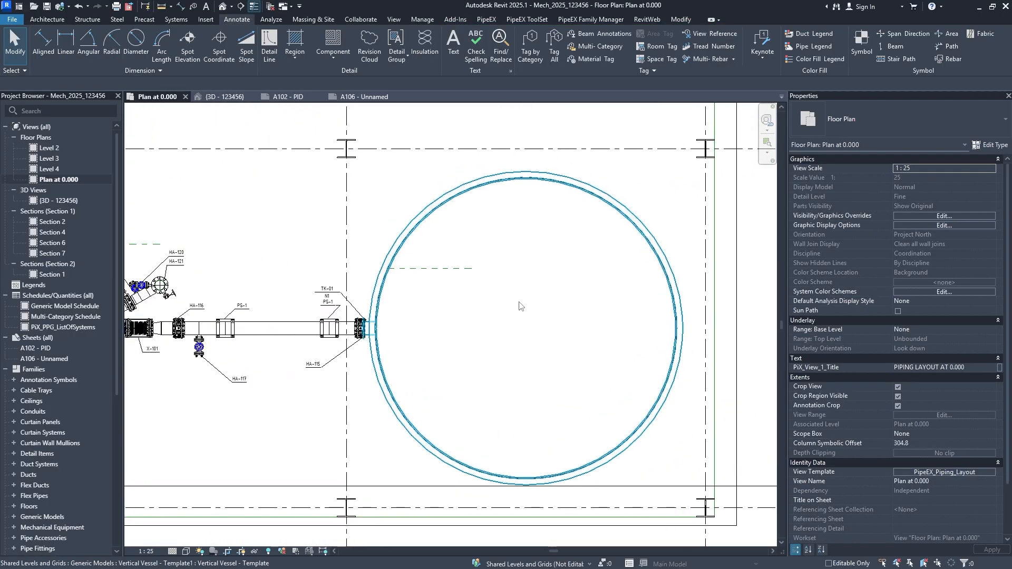
scroll(519, 306, up, 2)
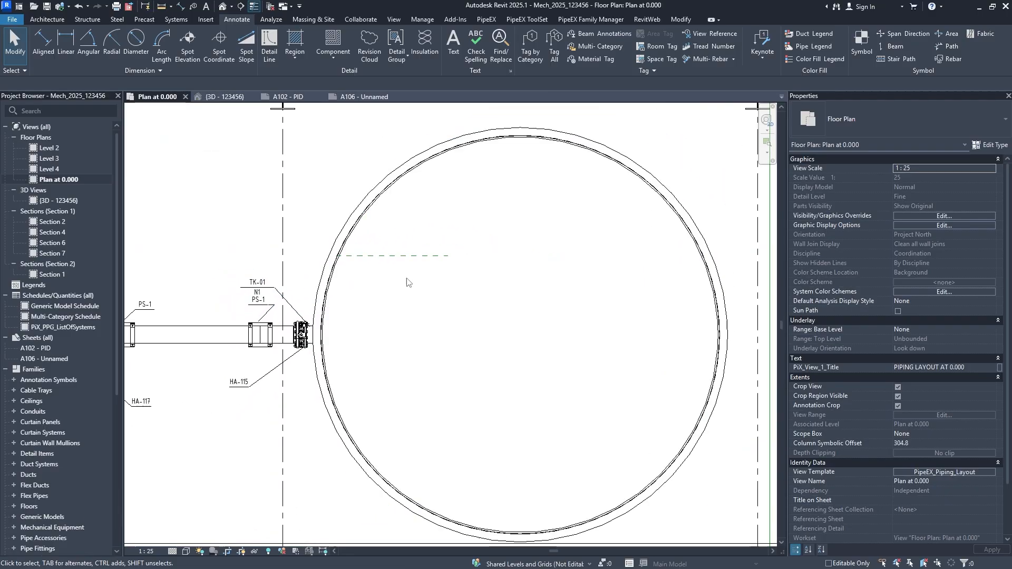
scroll(502, 241, down, 1)
middle_drag(502, 241, 392, 357)
scroll(392, 357, up, 1)
click(573, 51)
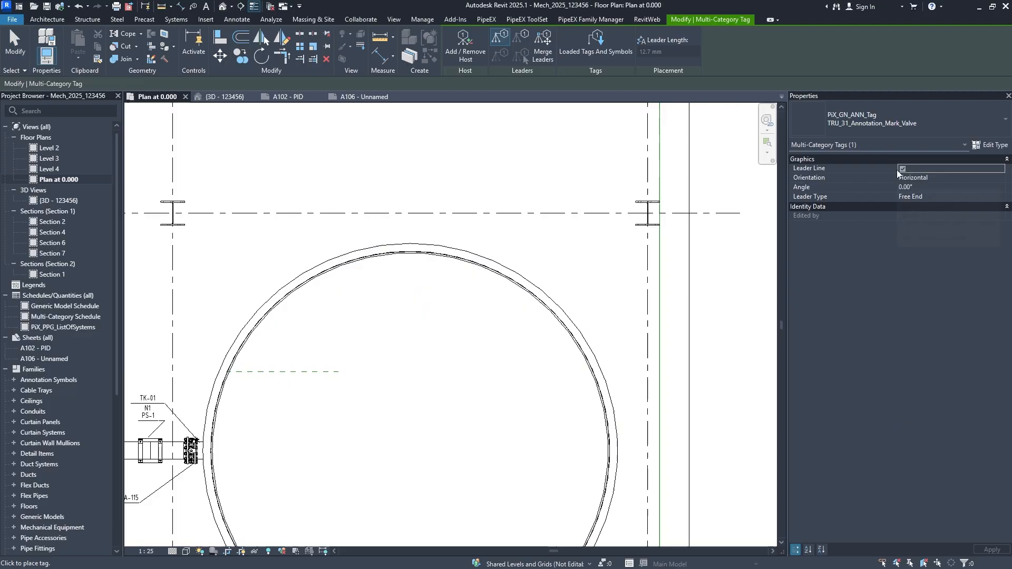
click(423, 380)
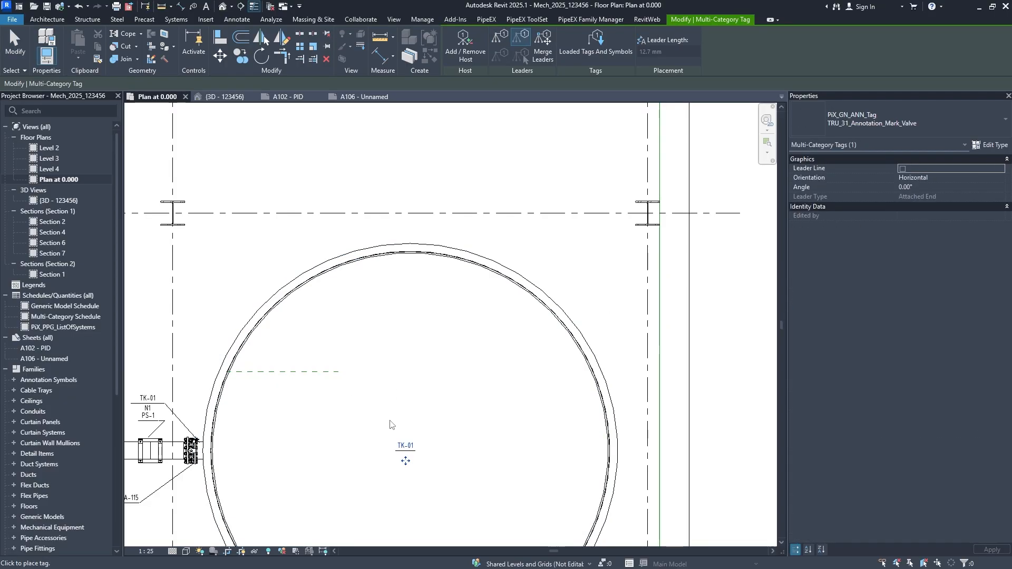
middle_drag(388, 421, 458, 342)
key(Escape)
Examine the tagged layout along the pipe run from the pump to the tank
scroll(474, 369, up, 2)
scroll(474, 371, down, 4)
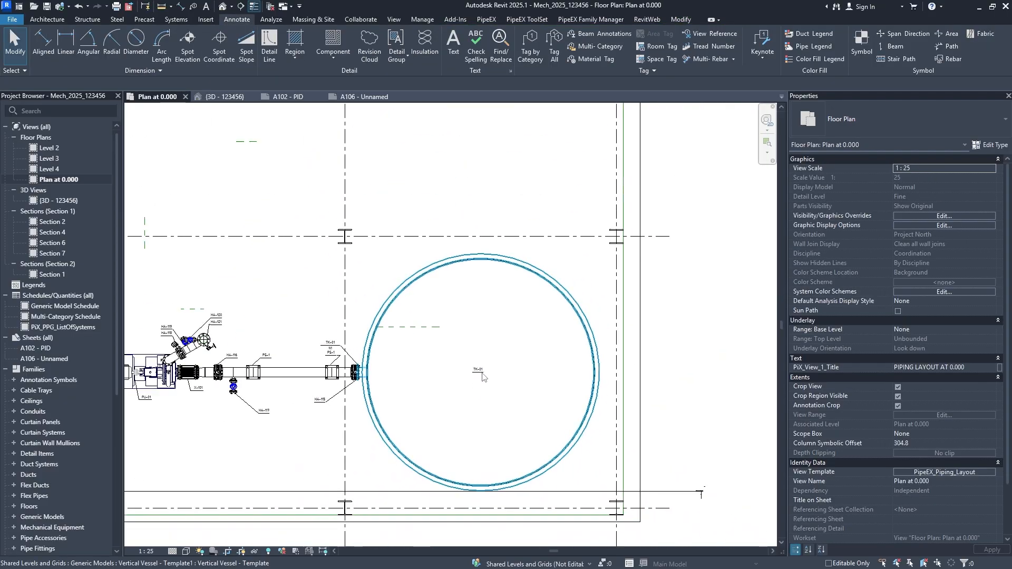
scroll(470, 377, up, 2)
scroll(471, 377, up, 3)
middle_drag(490, 378, 481, 310)
scroll(474, 304, down, 4)
middle_drag(461, 271, 416, 287)
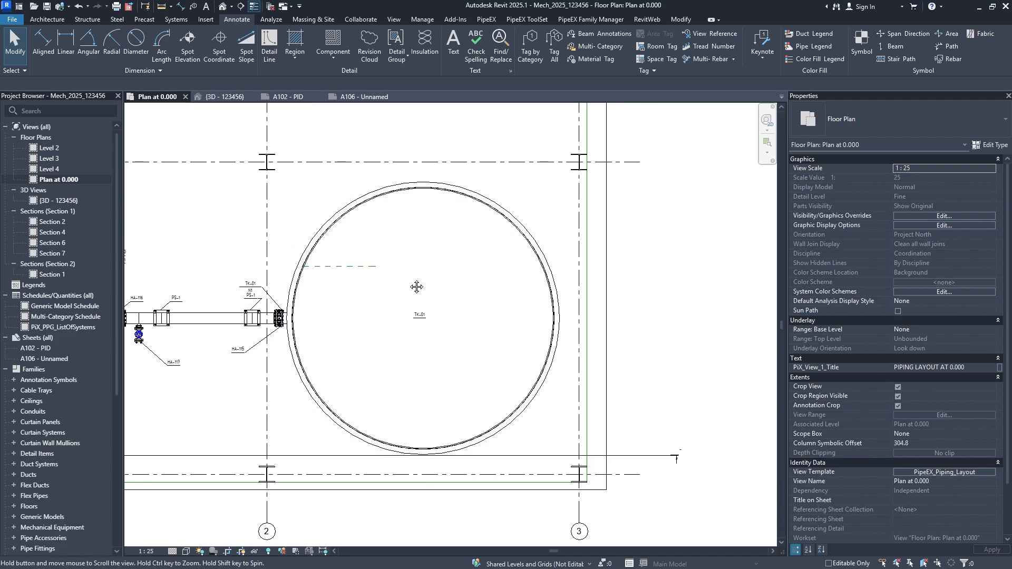
middle_drag(389, 360, 444, 350)
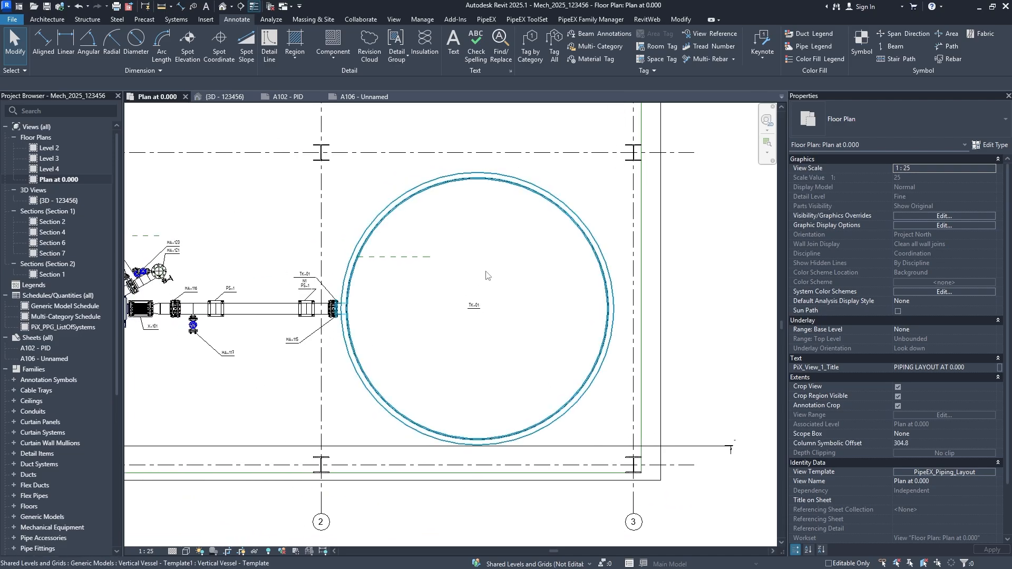
scroll(485, 290, up, 3)
scroll(470, 303, down, 3)
middle_drag(213, 357, 320, 368)
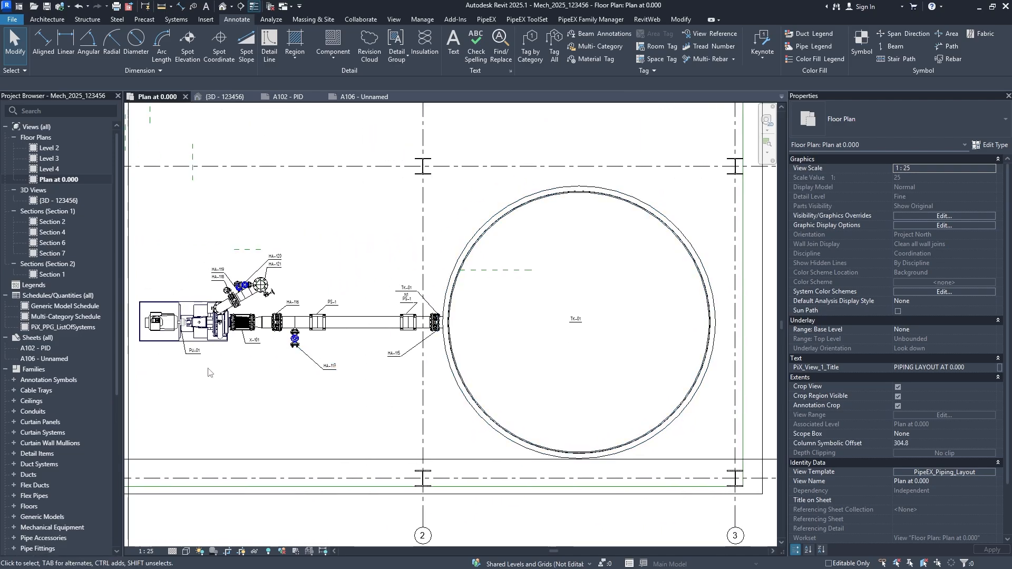
middle_drag(211, 373, 302, 364)
scroll(279, 354, up, 4)
scroll(274, 338, down, 5)
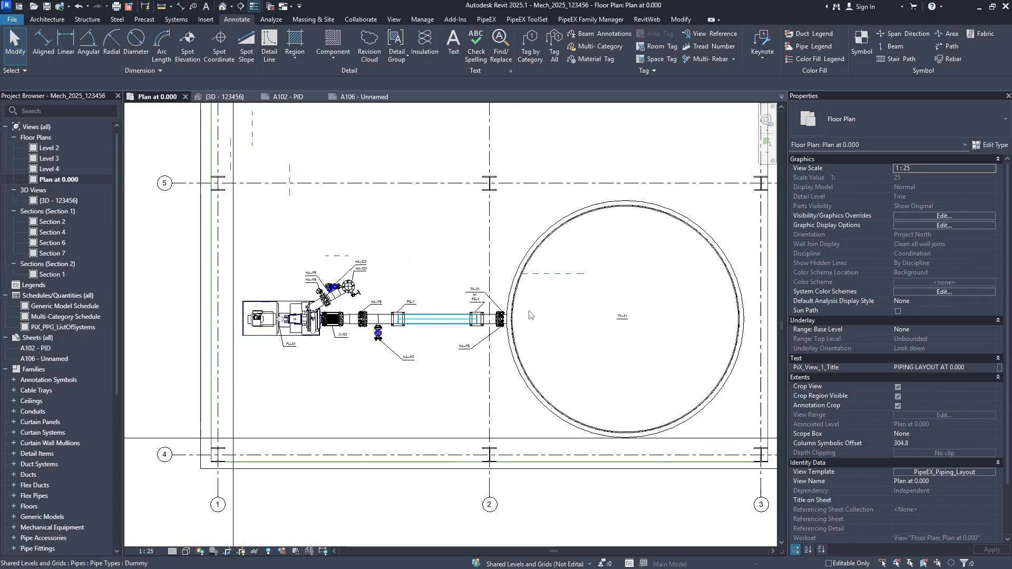
middle_drag(619, 291, 449, 334)
scroll(450, 334, down, 1)
scroll(459, 331, up, 2)
middle_drag(469, 368, 481, 317)
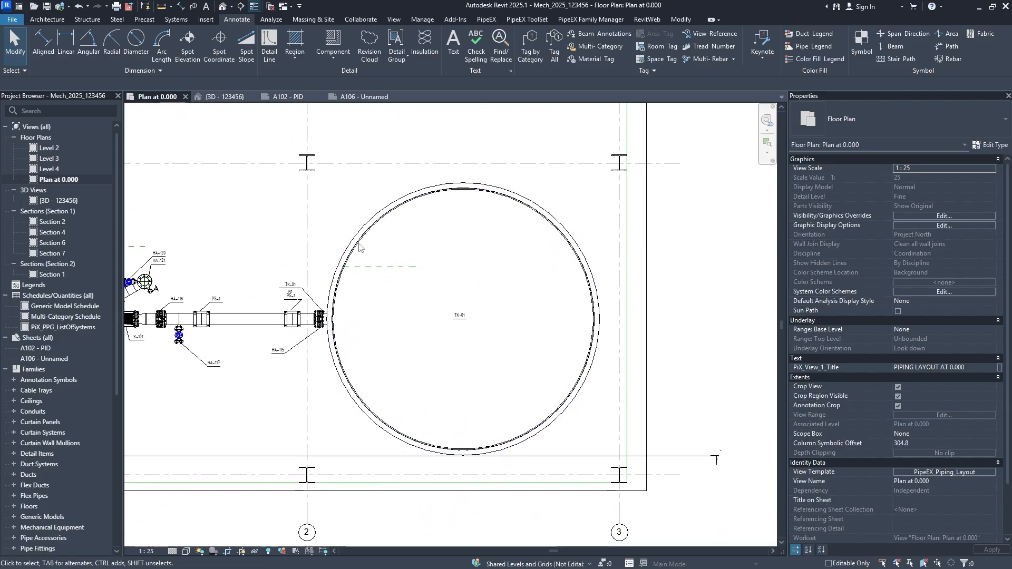
middle_drag(359, 195, 356, 208)
scroll(375, 245, down, 2)
scroll(431, 254, up, 1)
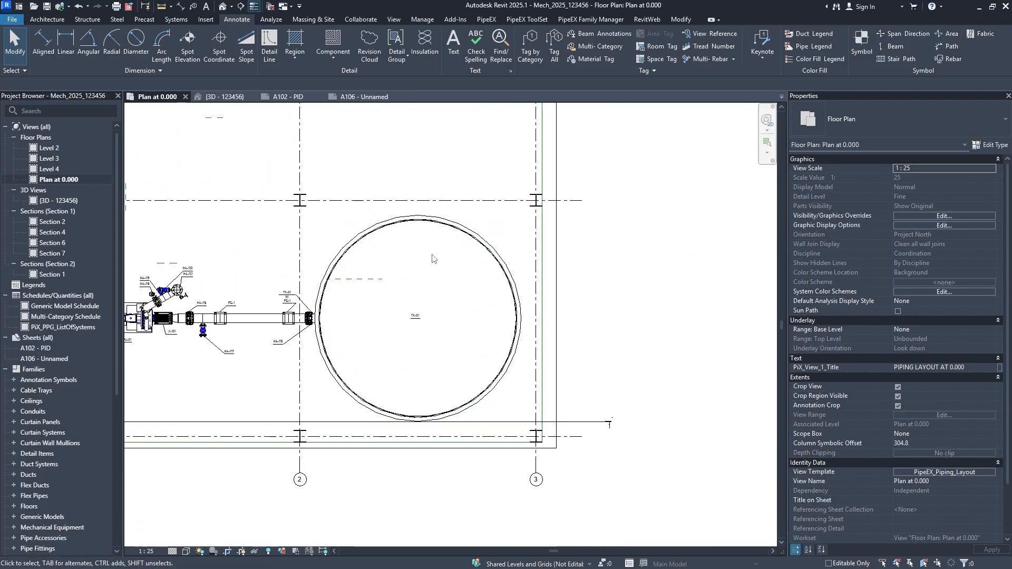
scroll(428, 245, up, 2)
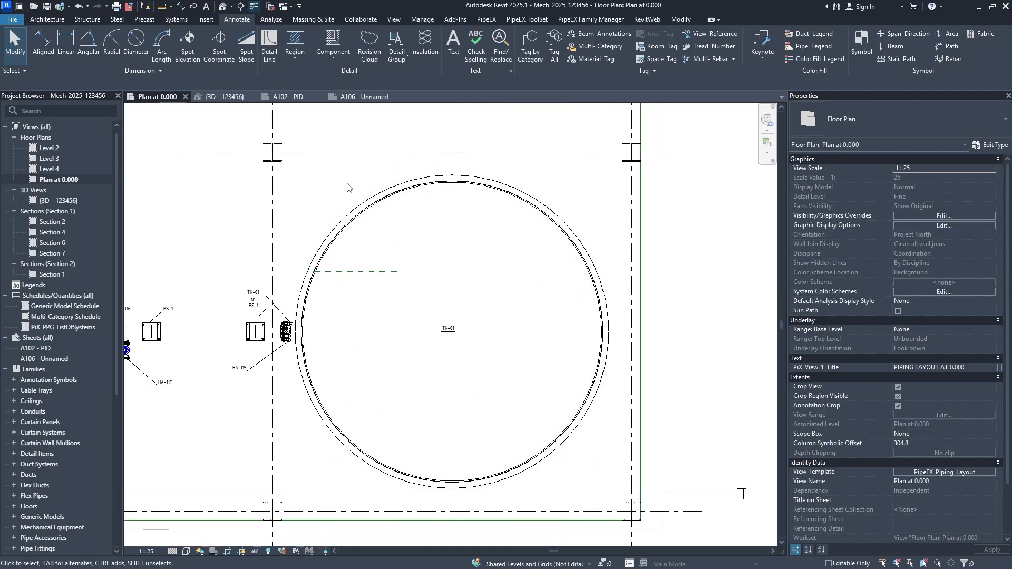
Draw a vertical detail line in the <Centerline> style across the tank's full outer diameter, about 5240 mm long
click(271, 56)
click(577, 50)
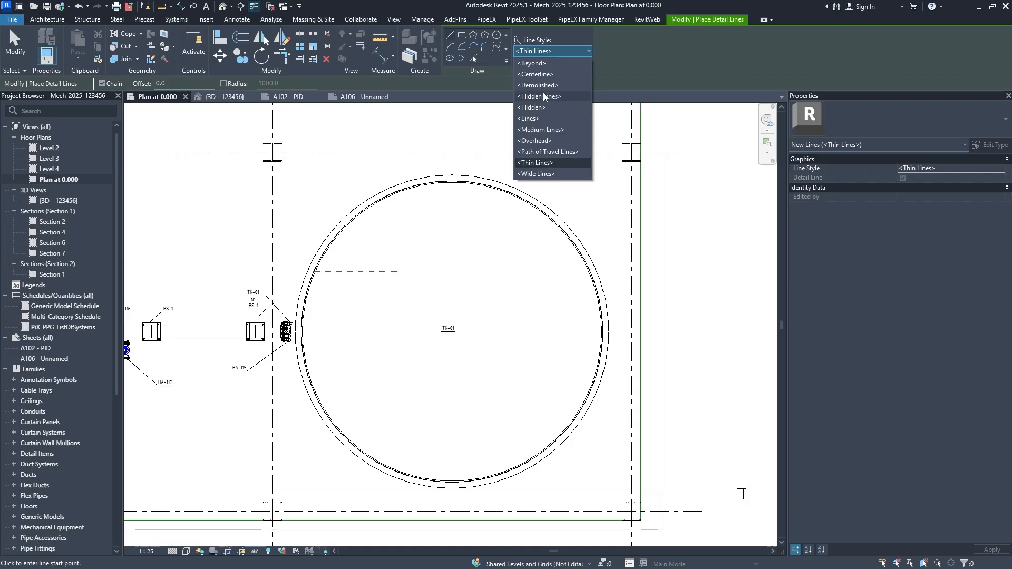
click(536, 74)
click(451, 173)
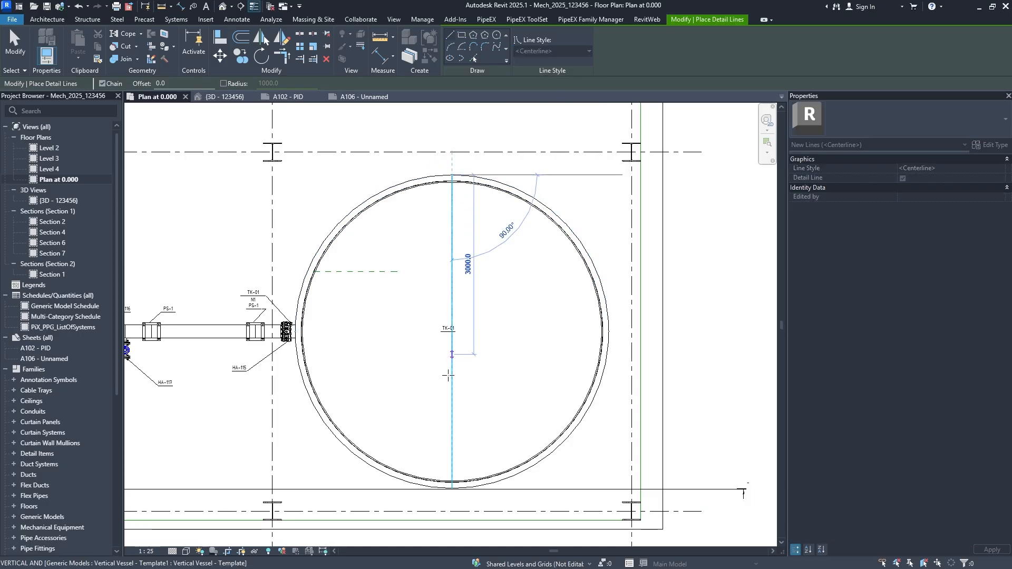
click(452, 487)
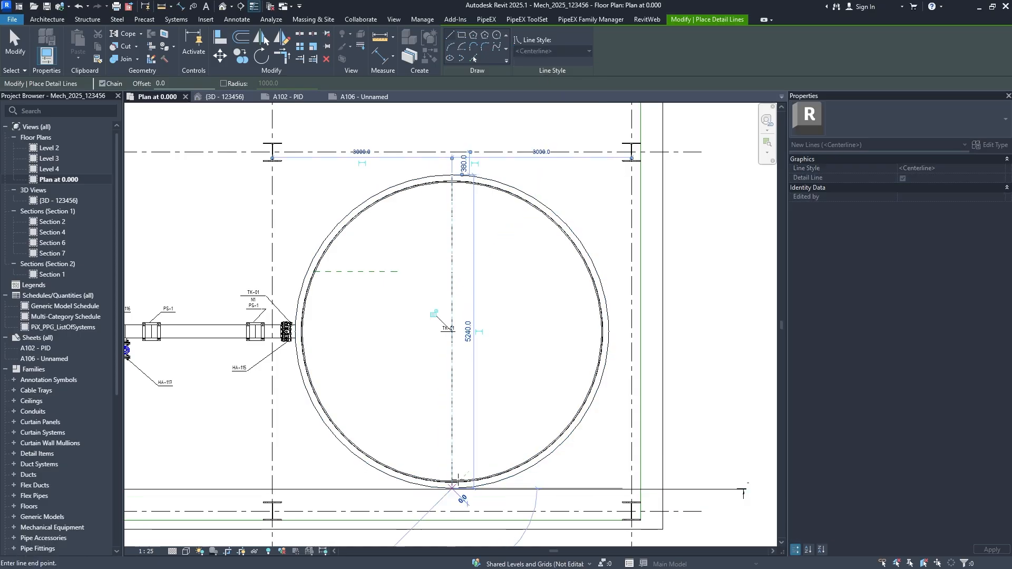
key(Escape)
Draw a horizontal <Centerline> detail line across the tank's full outer diameter, about 5240 mm long
click(608, 332)
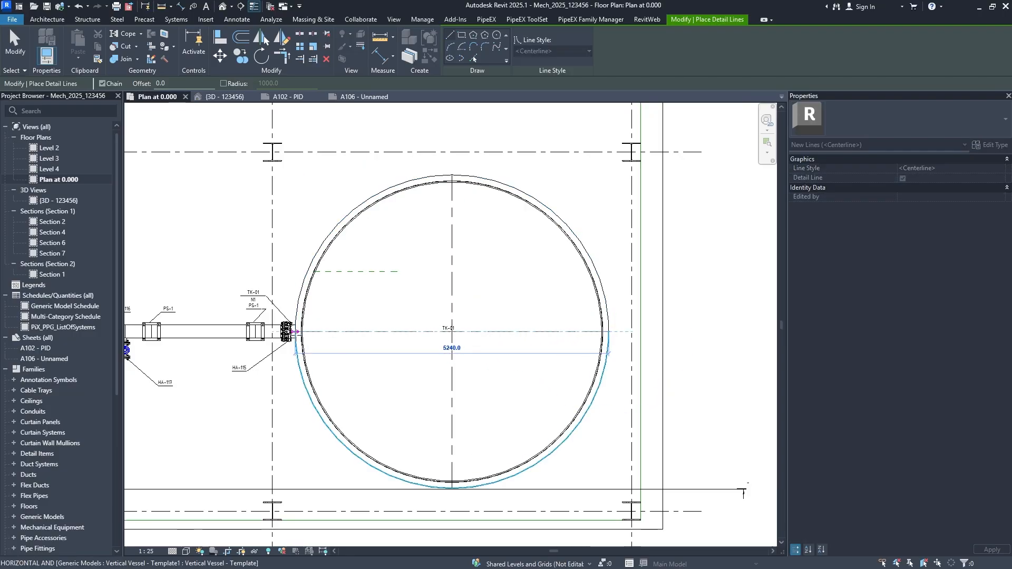
click(295, 332)
key(Escape)
scroll(370, 306, down, 1)
middle_drag(350, 295, 472, 287)
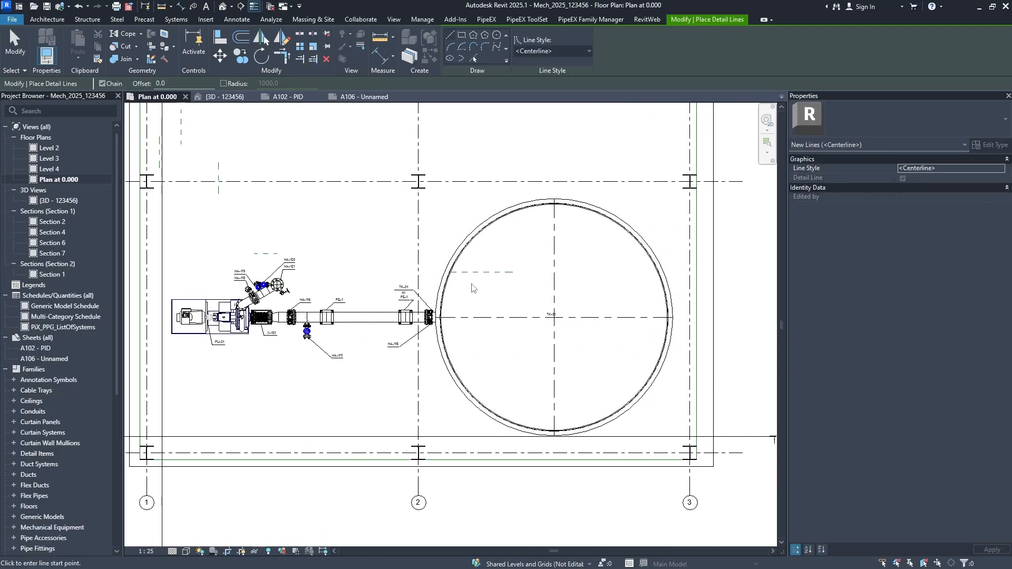
key(Escape)
Move the tank's central TK-01 tag up and to the left, clear of the crossing centerlines
scroll(520, 295, up, 4)
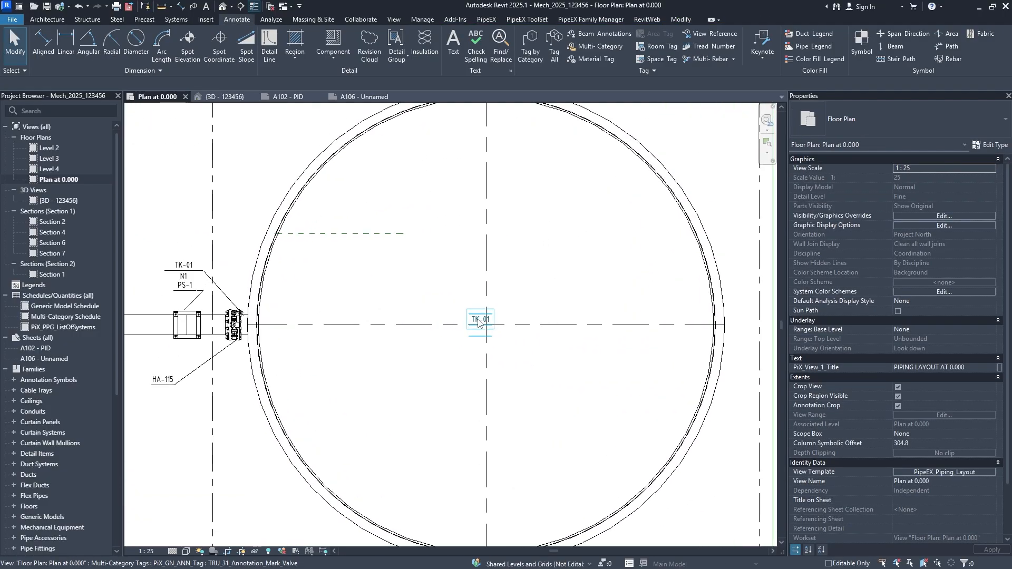
click(480, 321)
drag(480, 338, 455, 328)
key(Escape)
Shorten the lower end of the Section 2 line, bringing it closer to the grid 1 bubble
scroll(496, 277, down, 3)
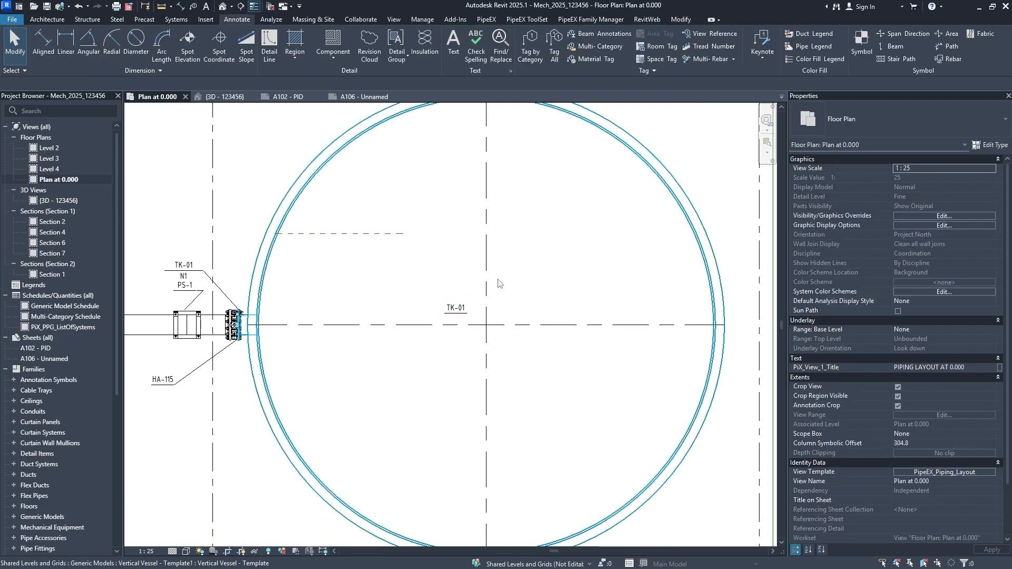
scroll(478, 232, down, 3)
middle_drag(405, 297, 542, 266)
scroll(348, 359, up, 1)
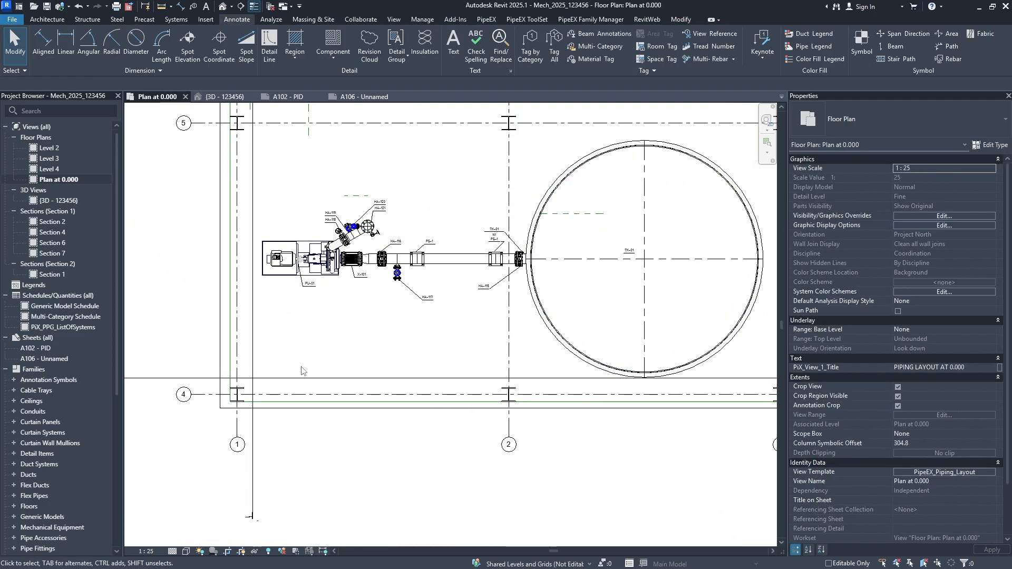
middle_drag(258, 448, 339, 369)
scroll(327, 377, up, 2)
click(337, 404)
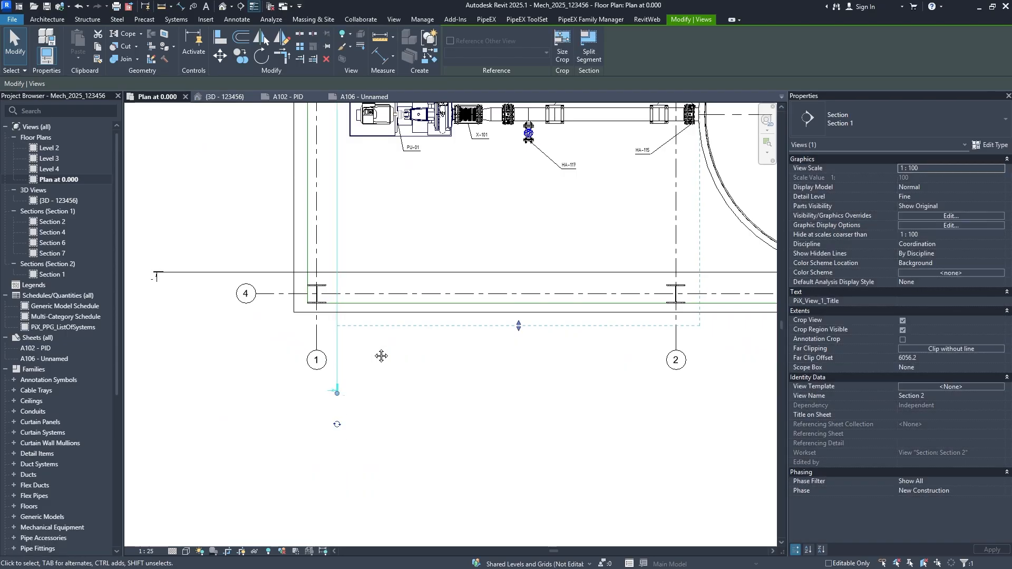
middle_drag(381, 355, 393, 393)
Shorten the left end of the Section 1 line, bringing it closer to the grid 4 bubble
click(188, 315)
click(195, 312)
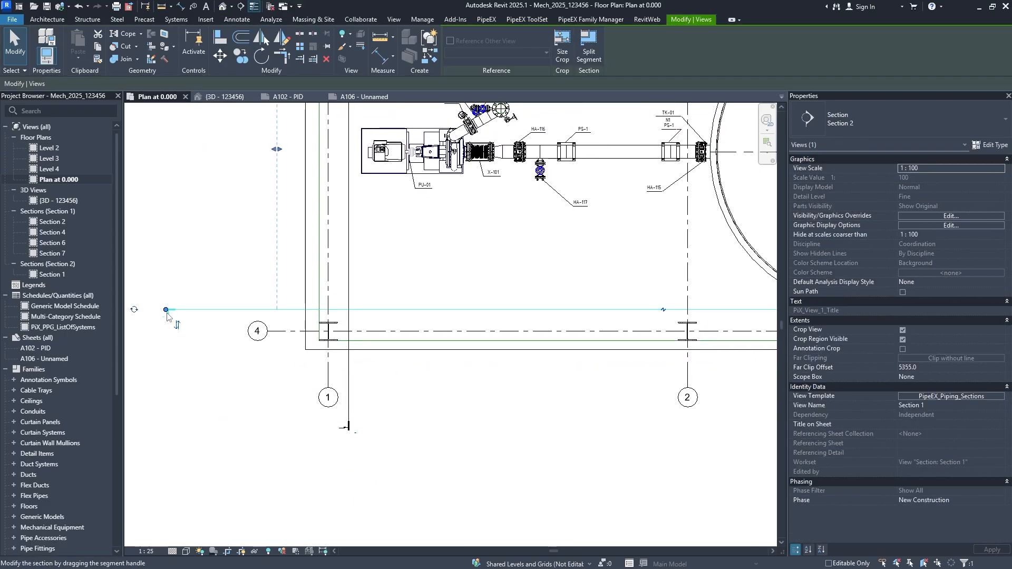
drag(167, 310, 226, 303)
scroll(236, 302, down, 1)
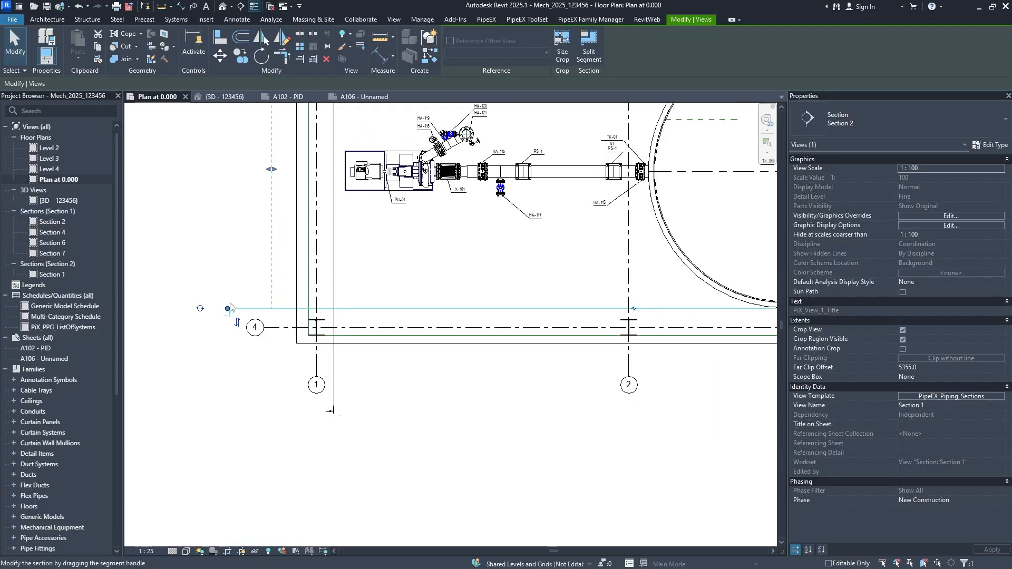
Shorten the right end of the Section 1 line, bringing it closer to grid 3
key(Escape)
scroll(337, 301, down, 2)
middle_drag(501, 290, 269, 313)
scroll(615, 336, up, 6)
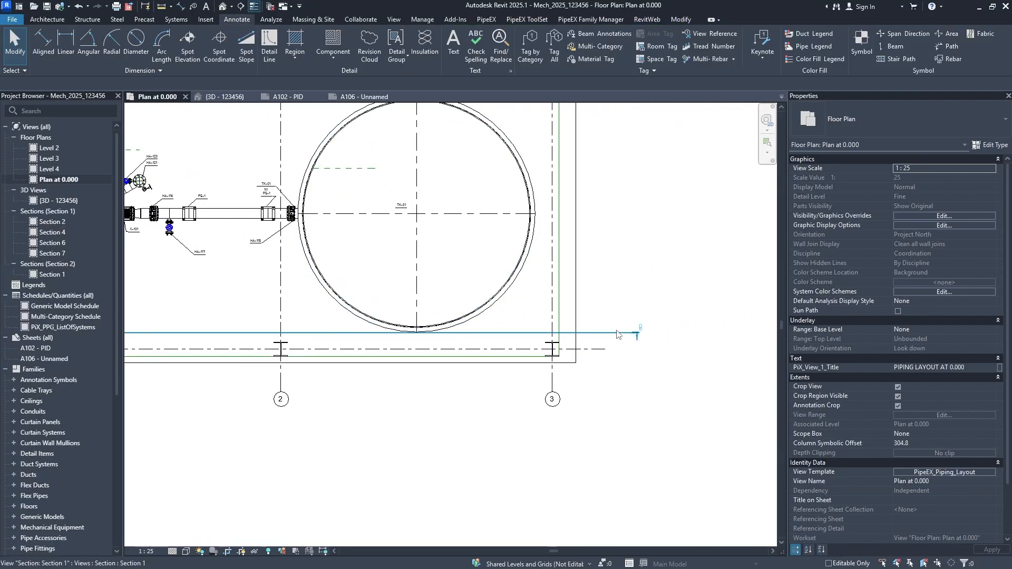
click(613, 334)
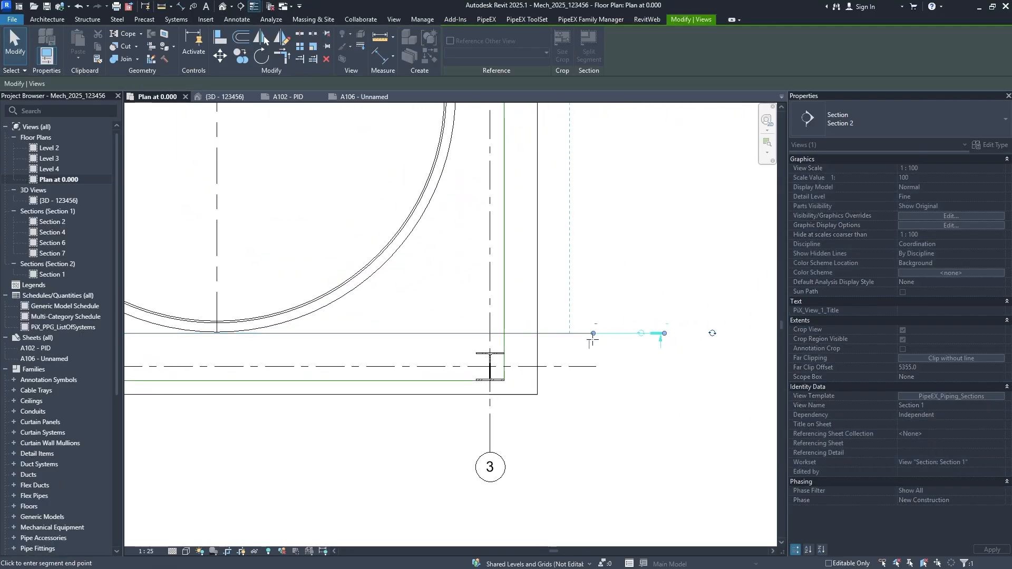
key(Escape)
key(Escape)
scroll(593, 335, down, 5)
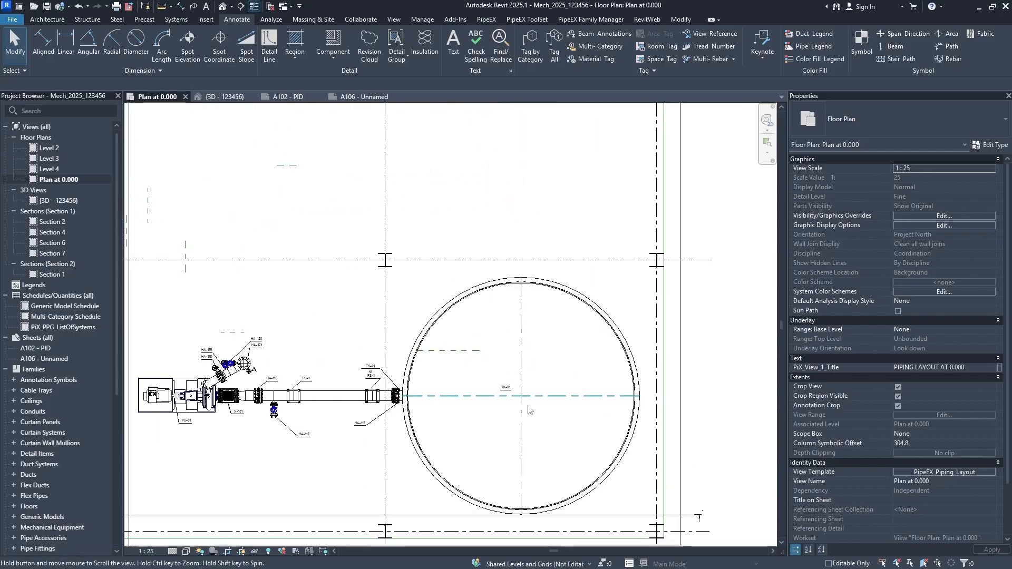
Lower the upper edge of the plan's crop region to just above grid 5, cropping out grid 6 and the empty upper bay
scroll(369, 211, down, 5)
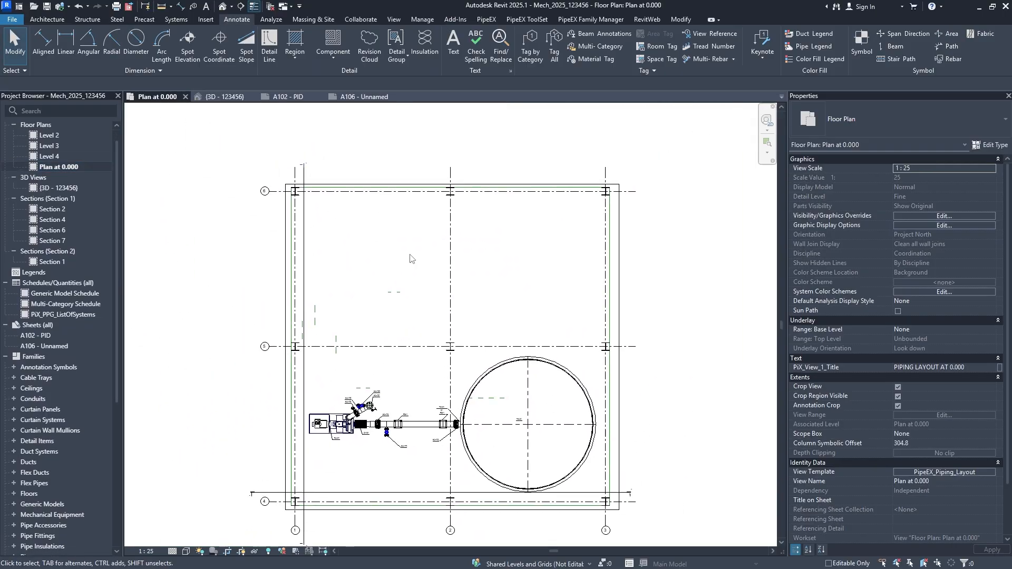
scroll(432, 222, up, 2)
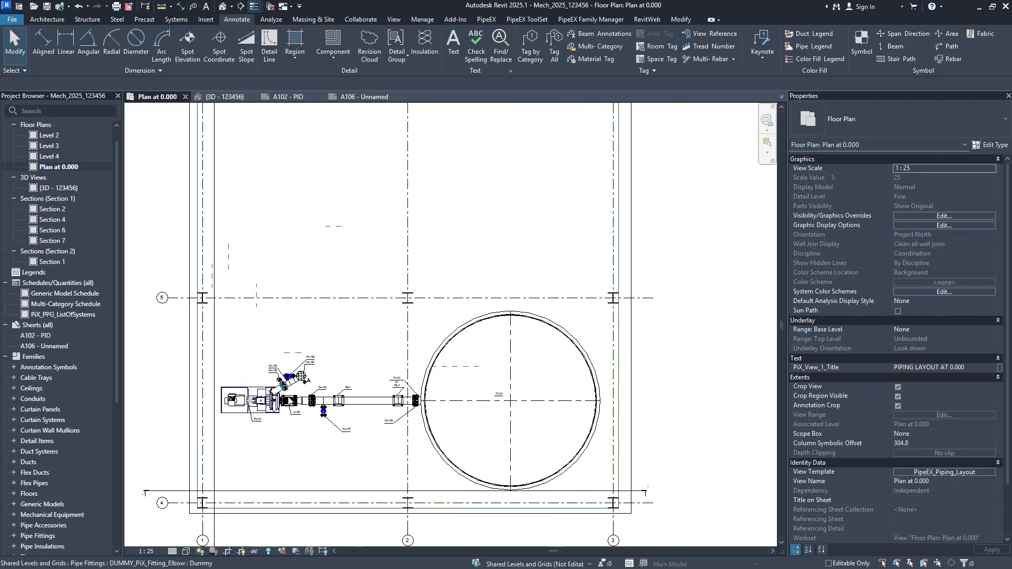
middle_drag(329, 331, 339, 389)
click(340, 141)
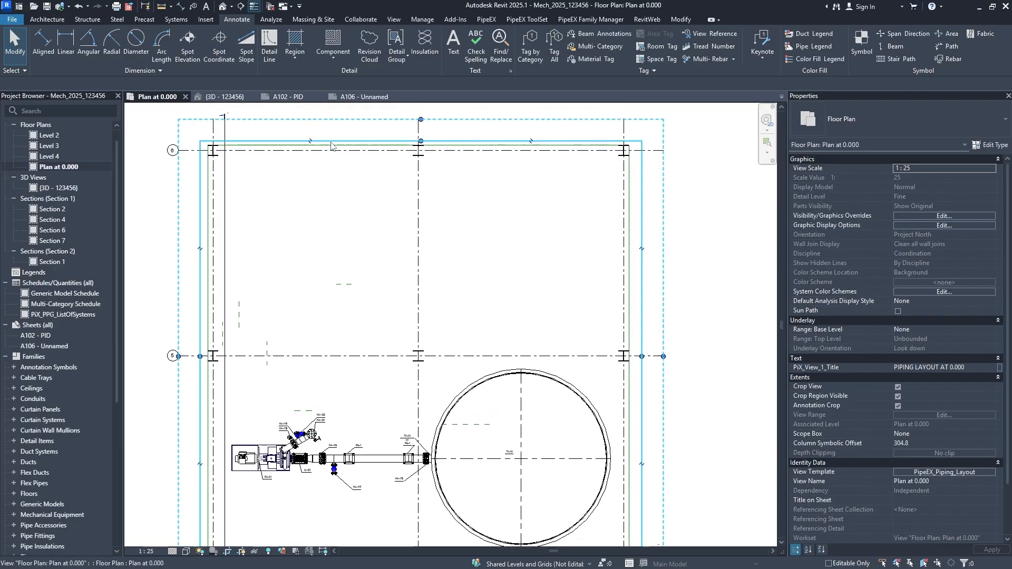
mouse_move(420, 142)
mouse_down()
mouse_move(424, 312)
mouse_move(437, 340)
mouse_up()
click(454, 291)
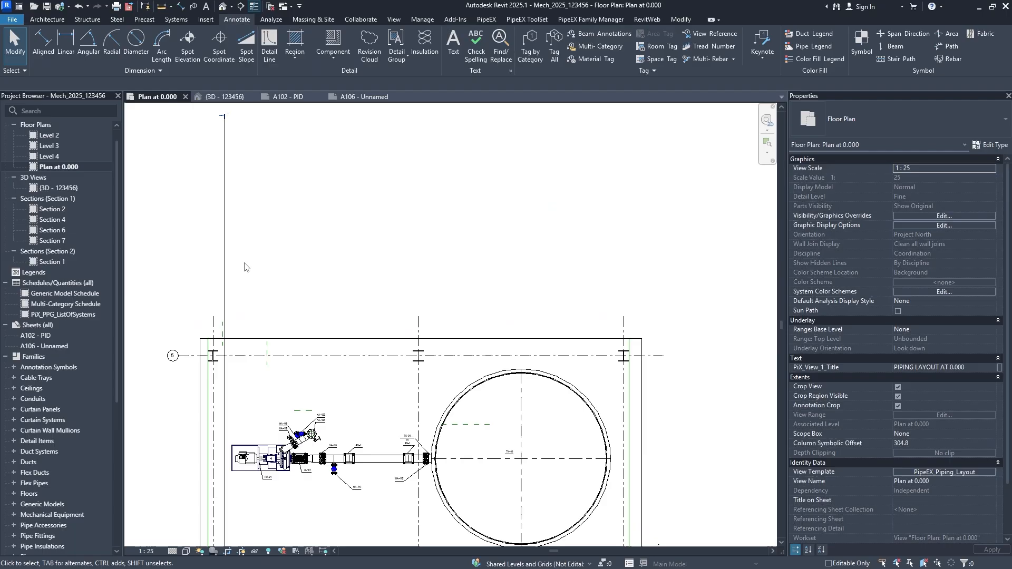
Shorten the upper end of the Section 2 line, bringing it down to just above the crop region's upper edge
click(224, 255)
drag(229, 115, 232, 157)
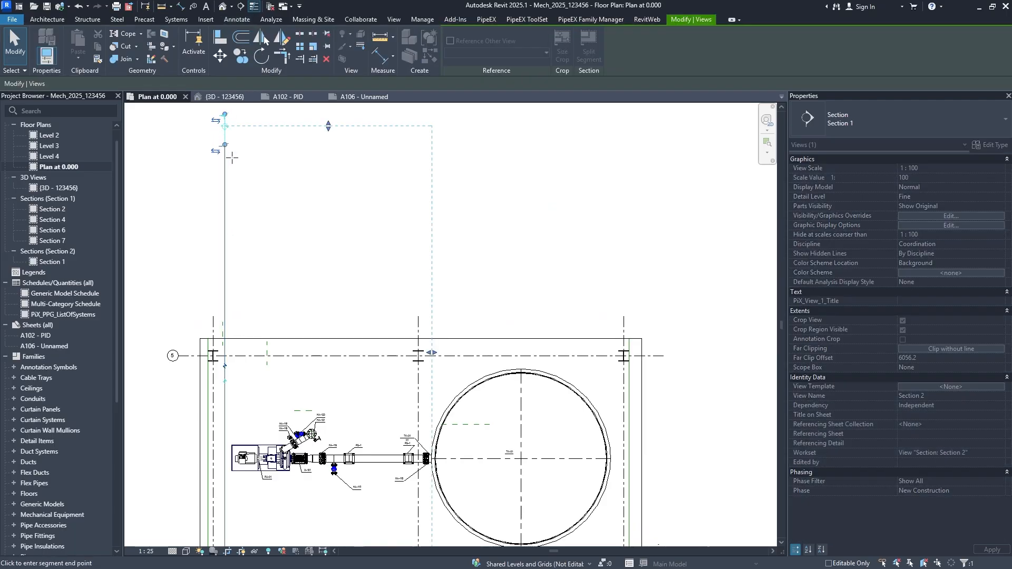
drag(245, 307, 245, 307)
click(278, 327)
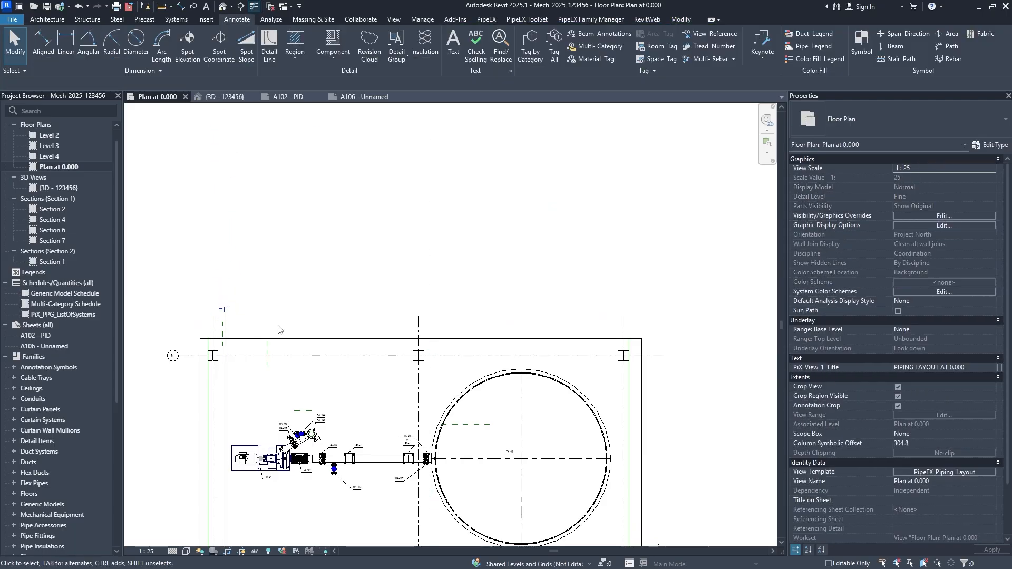
Place a continuous aligned dimension across grids 1, 2 and 3, just above their bubbles
scroll(481, 176, down, 3)
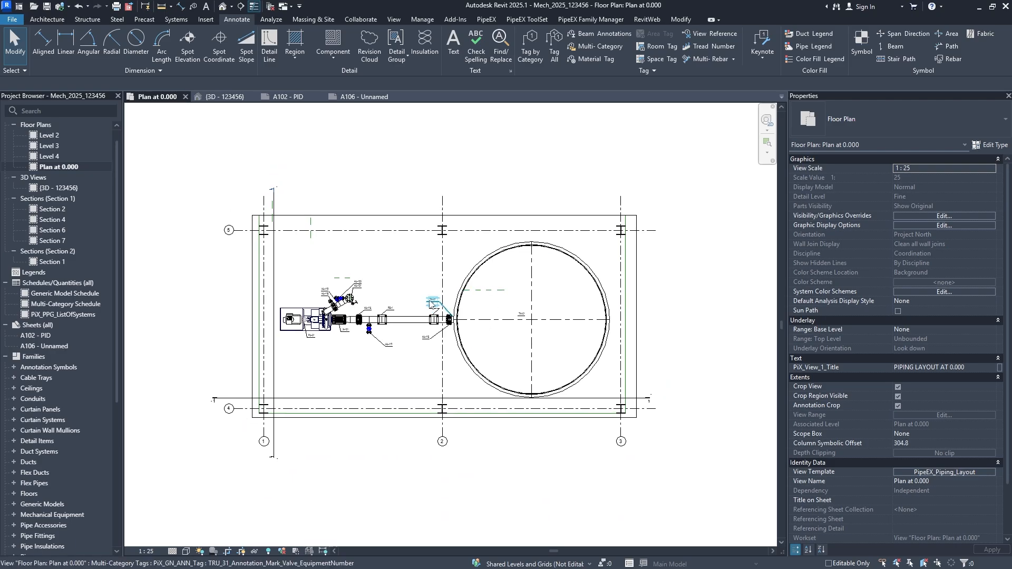
scroll(432, 312, up, 4)
scroll(433, 312, up, 3)
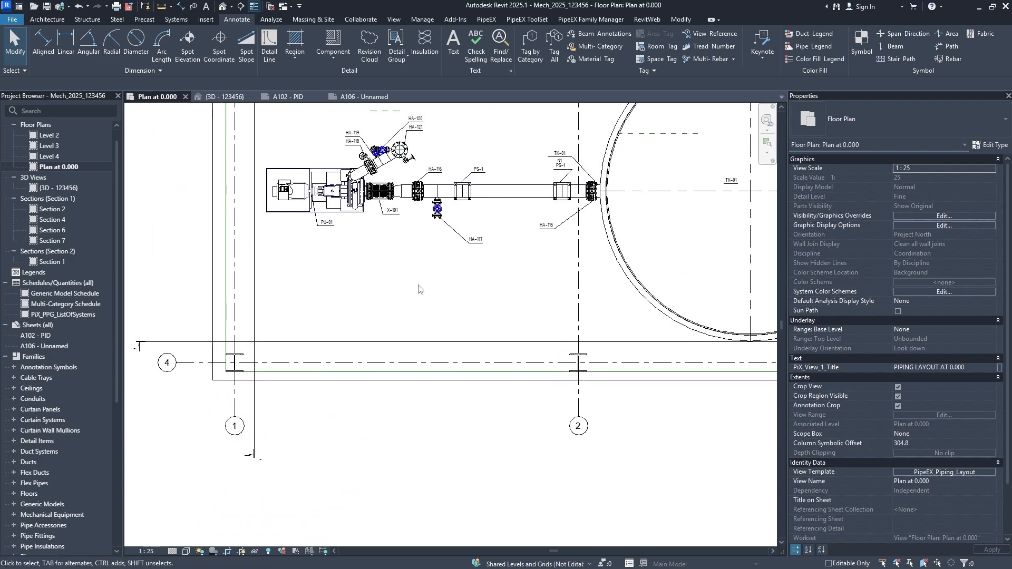
click(42, 44)
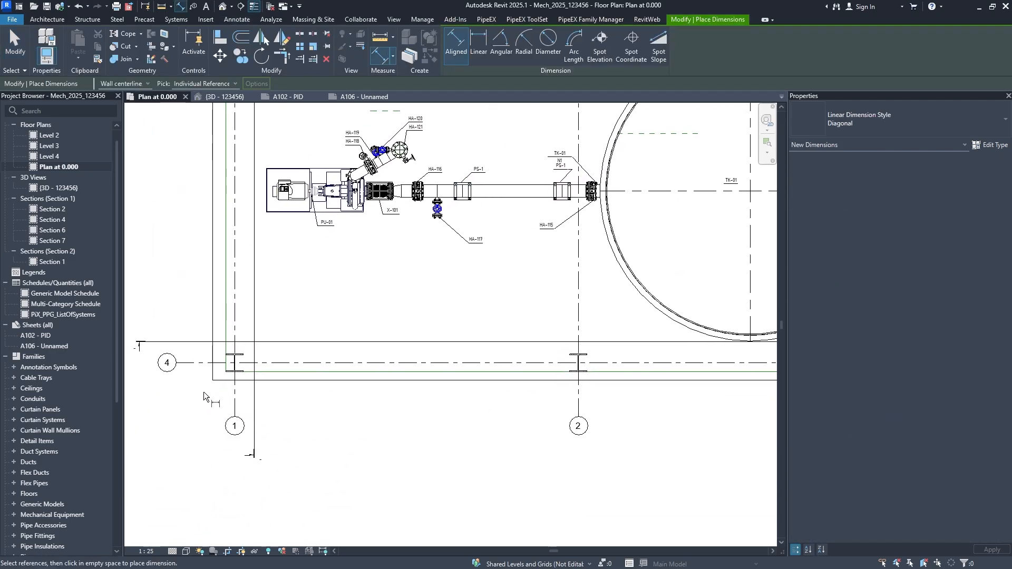
click(234, 391)
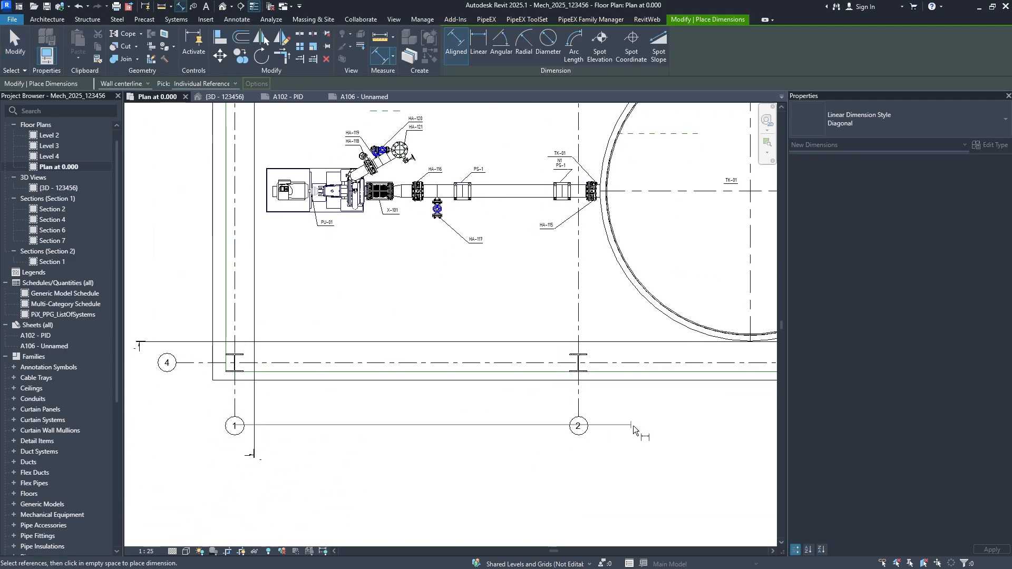
click(578, 418)
middle_drag(616, 423, 334, 444)
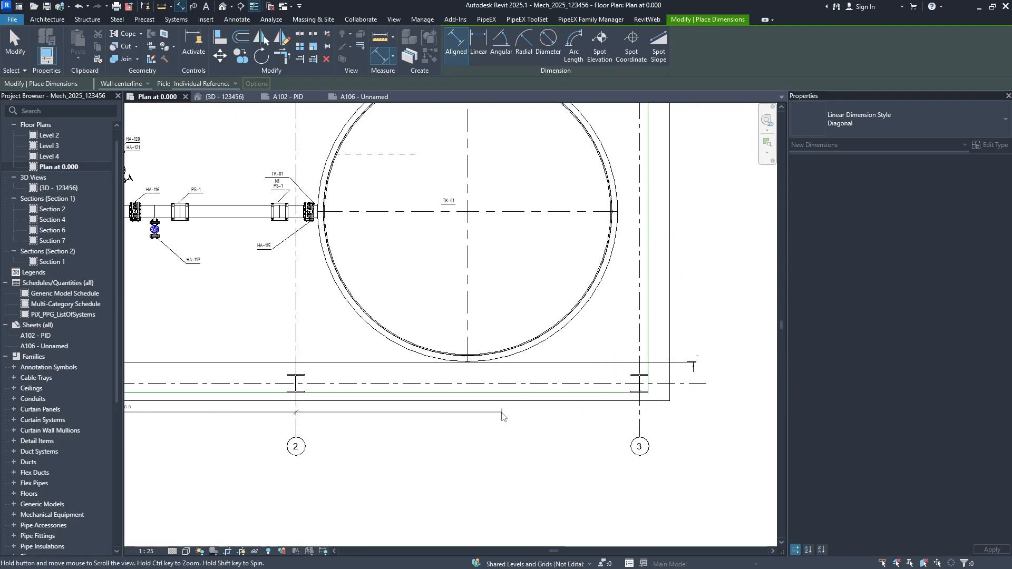
click(640, 429)
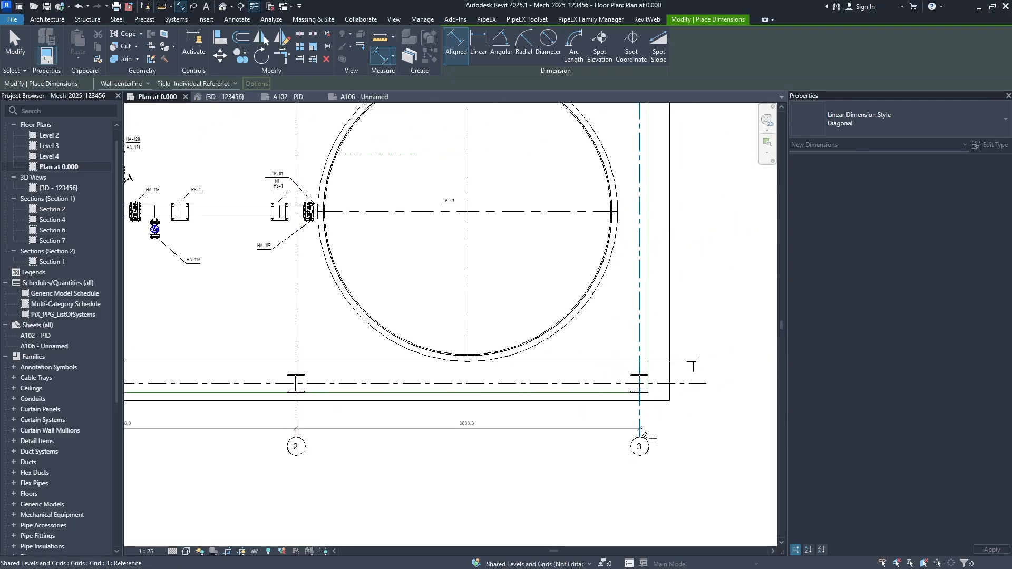
click(604, 434)
Place a vertical aligned dimension between grids 4 and 5, beside their bubbles
middle_drag(288, 402, 699, 483)
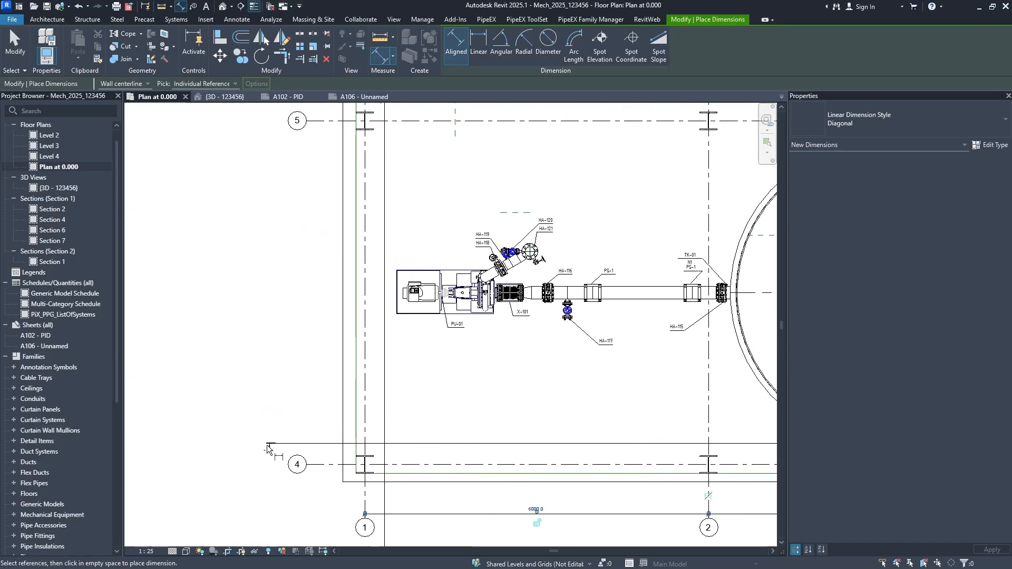
click(328, 465)
click(333, 121)
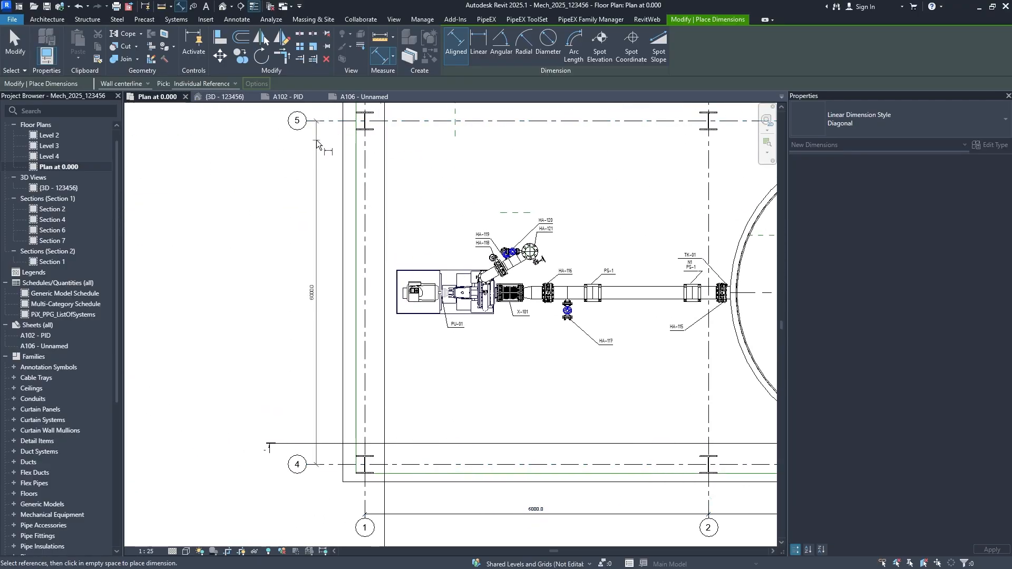
click(317, 144)
Dimension the tank's vertical centerline from grids 2 and 3, placing the chain just above the overall grid dimensions
middle_drag(661, 491, 438, 407)
middle_drag(500, 414, 401, 441)
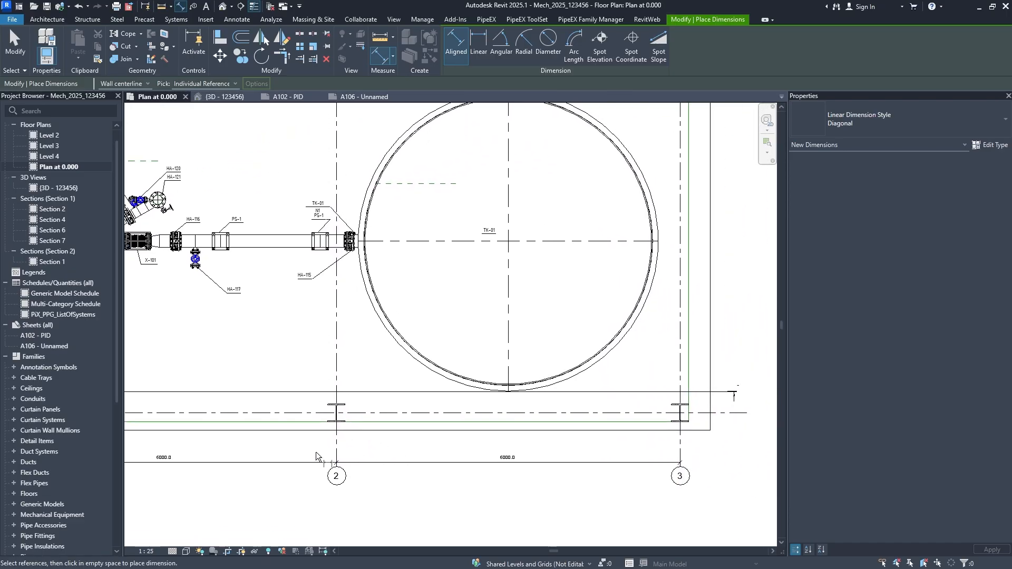
click(343, 446)
click(508, 374)
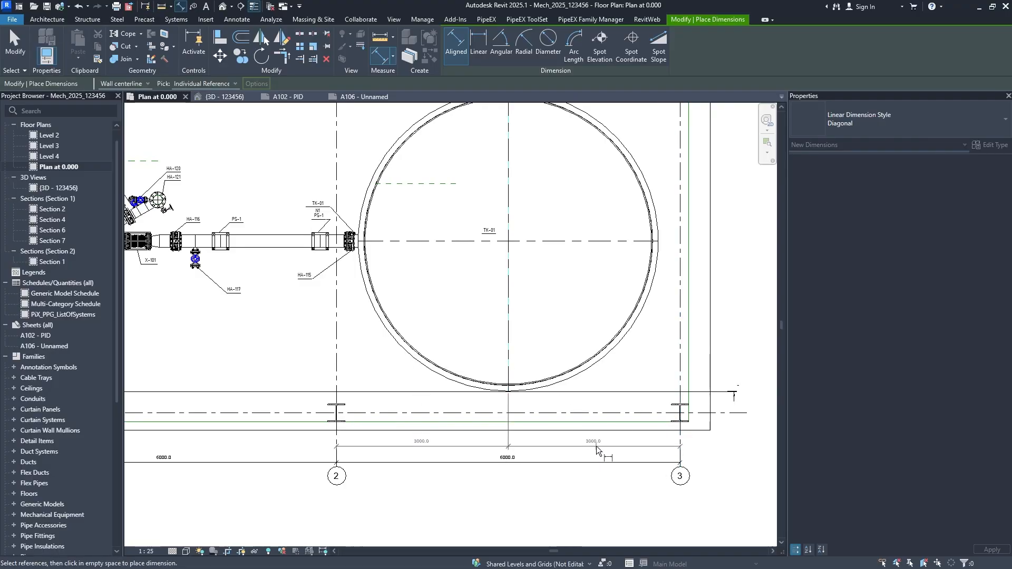
click(596, 446)
Dimension the pump's discharge nozzle from grid 2 and the pump's horizontal centerline from grid 4, inside the overall grid dimensions
middle_drag(345, 439, 545, 458)
click(537, 453)
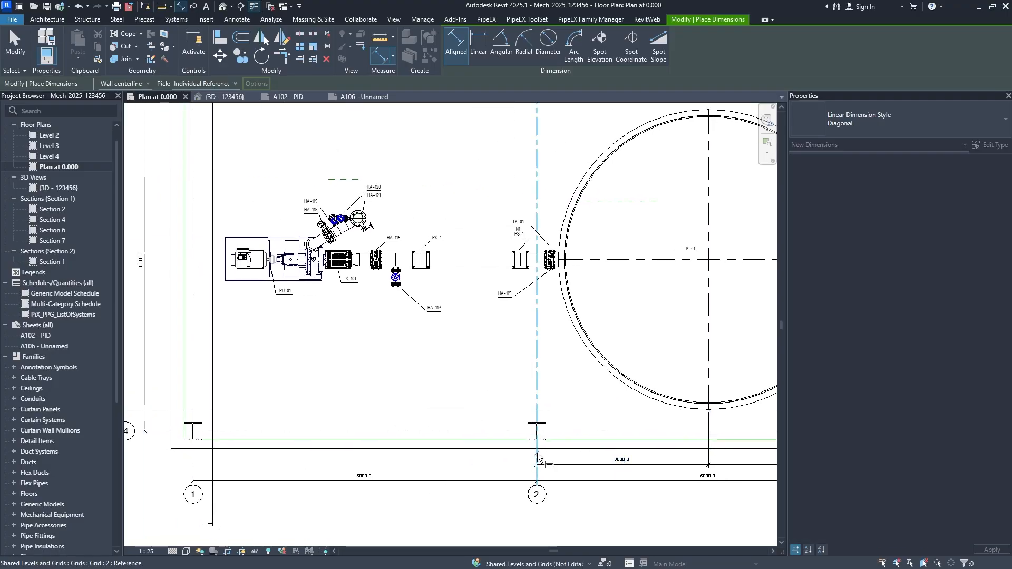
click(312, 273)
click(421, 463)
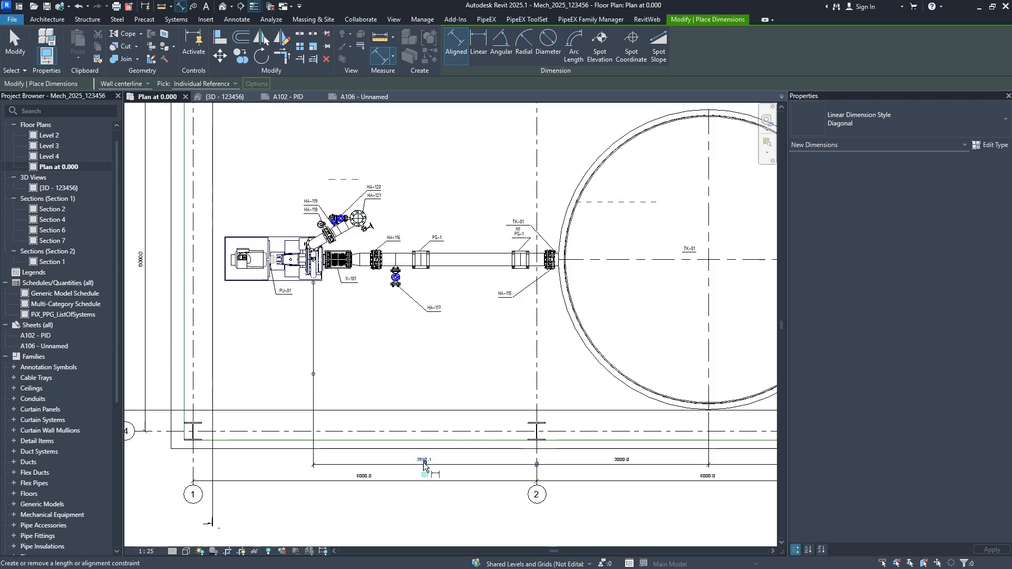
middle_drag(247, 279, 276, 313)
click(287, 299)
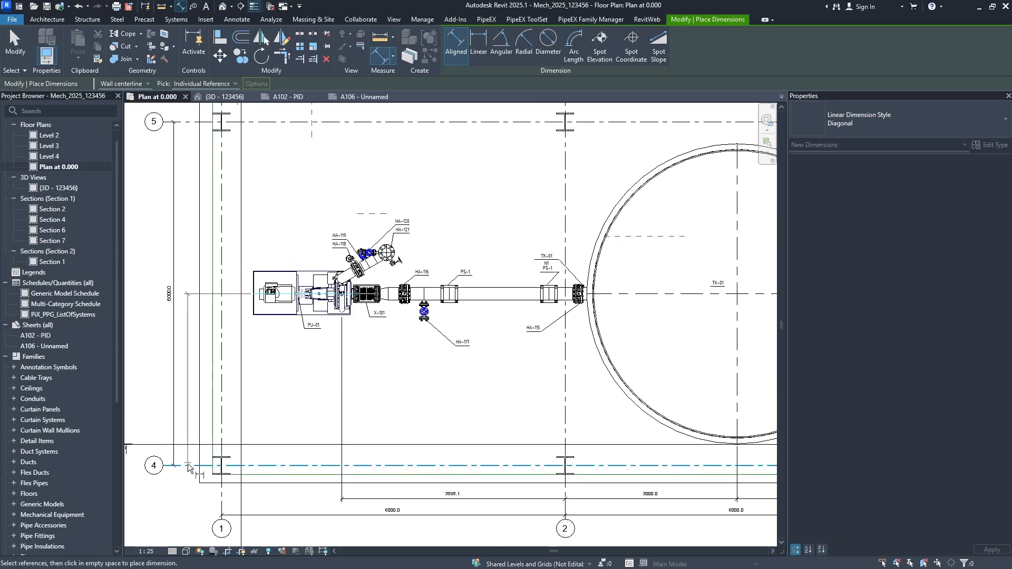
click(188, 366)
Move the HA-117 valve tag from below the pipe to above the neighbouring PS-1 tag and adjust its leader
middle_drag(399, 376, 379, 376)
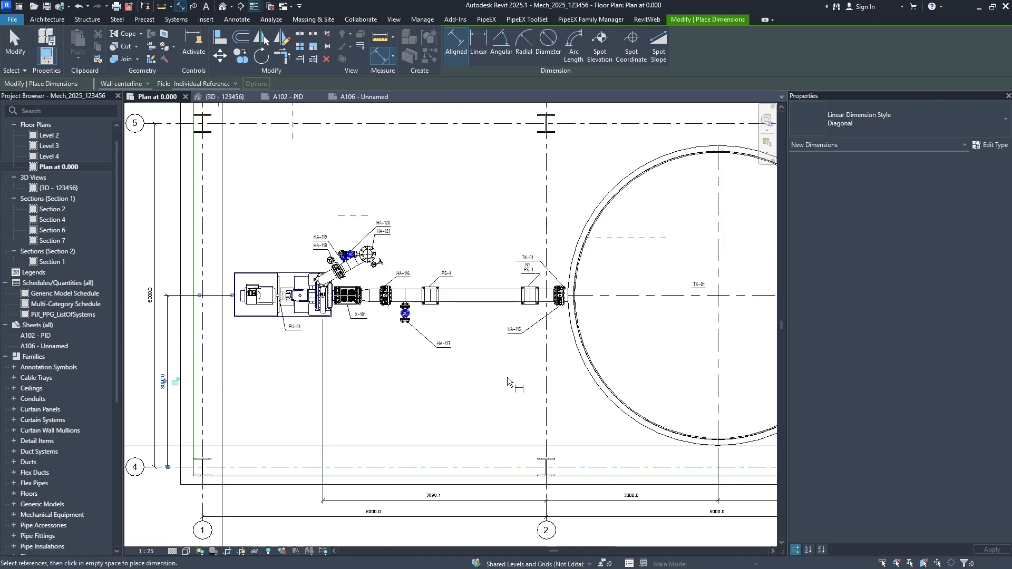
scroll(495, 325, up, 2)
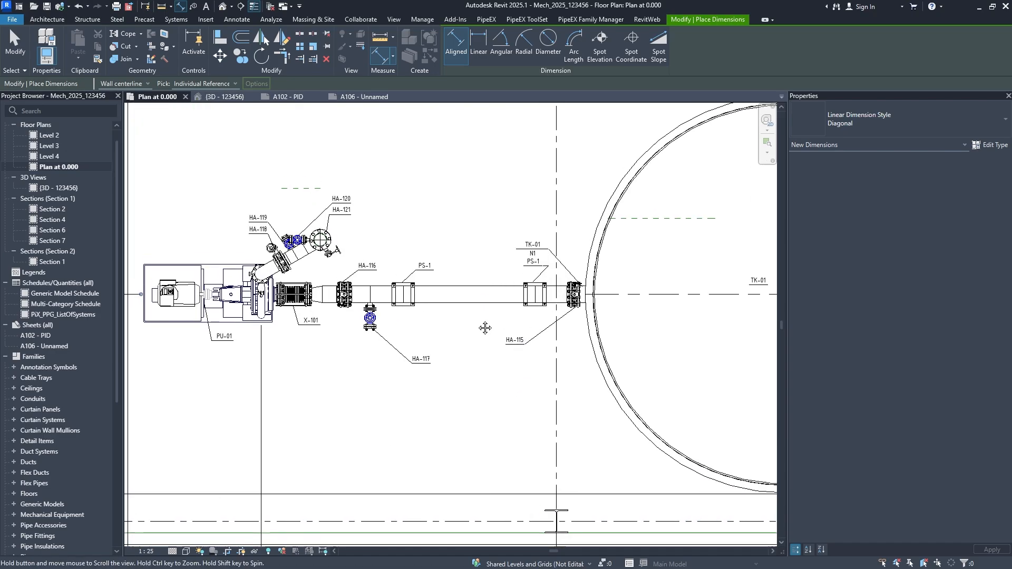
key(Escape)
click(443, 343)
scroll(418, 385, up, 2)
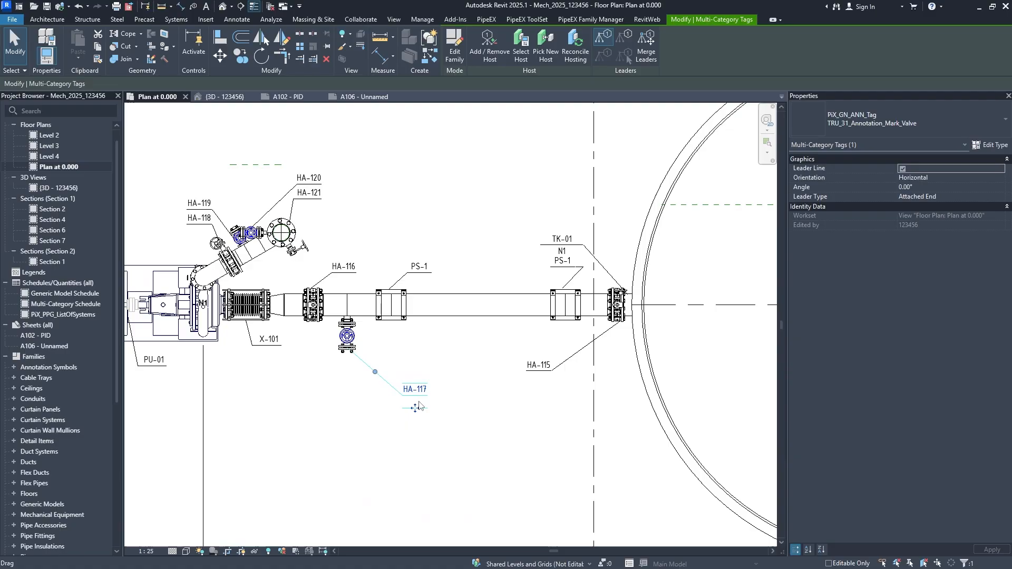
drag(415, 409, 419, 263)
drag(387, 292, 404, 246)
click(443, 366)
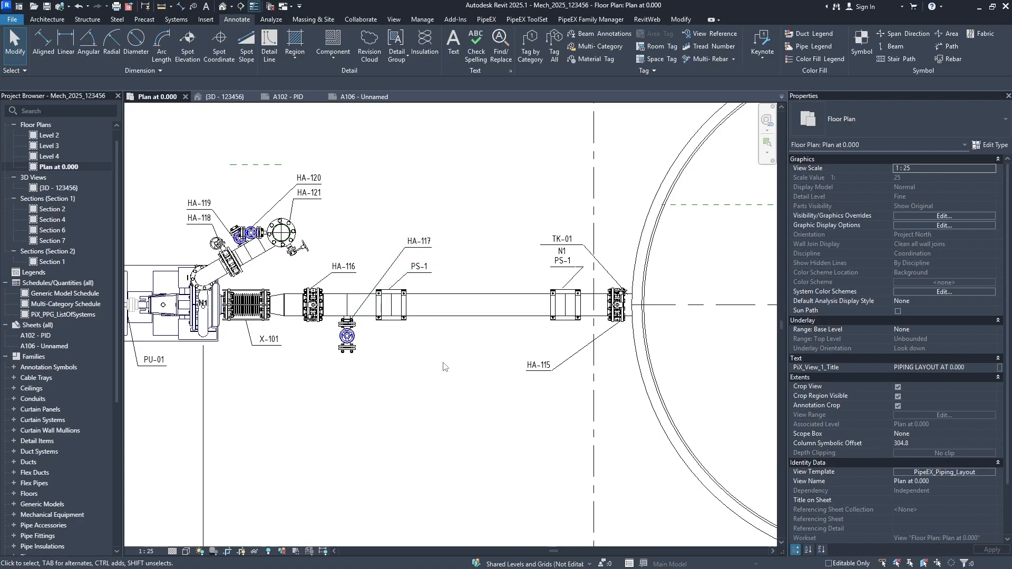
Move the TK-01 / N1 nozzle tag up and slightly to the right, clear of the PS-1 tag
scroll(427, 335, down, 3)
middle_drag(425, 330, 408, 285)
scroll(413, 302, up, 1)
scroll(502, 330, up, 3)
middle_drag(527, 302, 458, 379)
scroll(482, 351, up, 1)
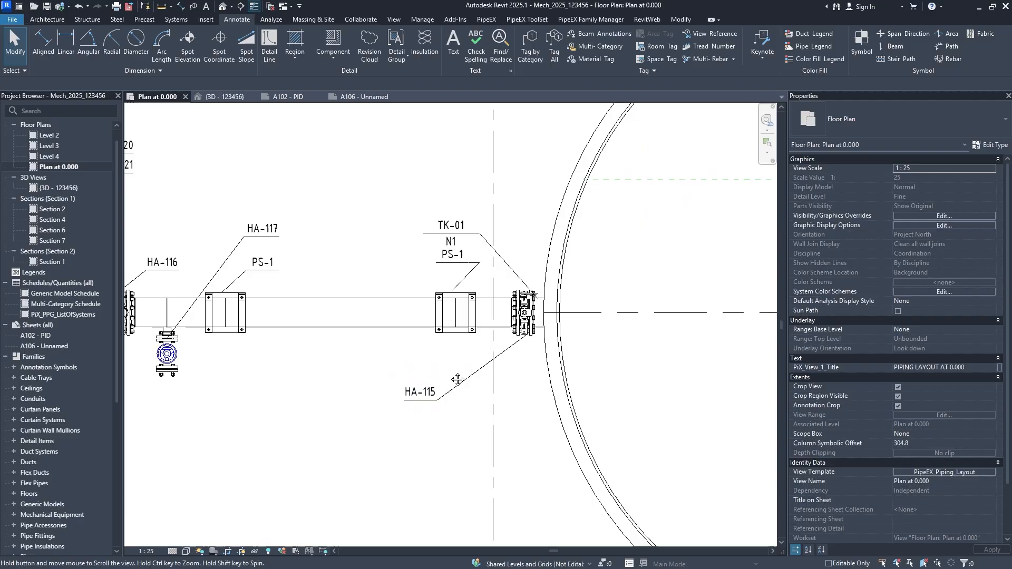
click(466, 238)
mouse_move(465, 238)
mouse_down()
mouse_move(489, 235)
mouse_move(468, 222)
mouse_up()
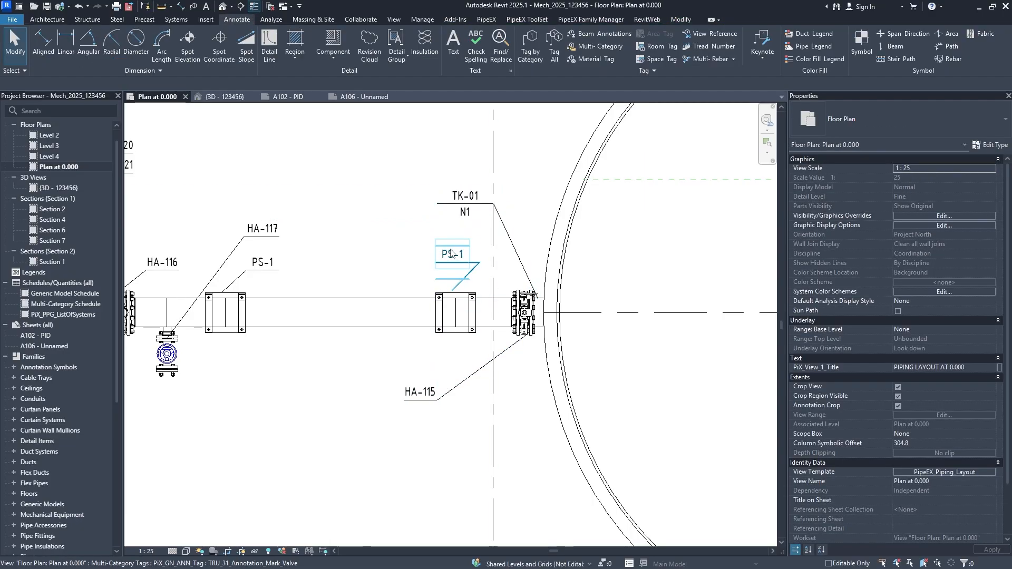
Move the PS-1 tag of the support nearest the tank to the left, clear of the nozzle tag
click(456, 267)
drag(452, 279, 420, 278)
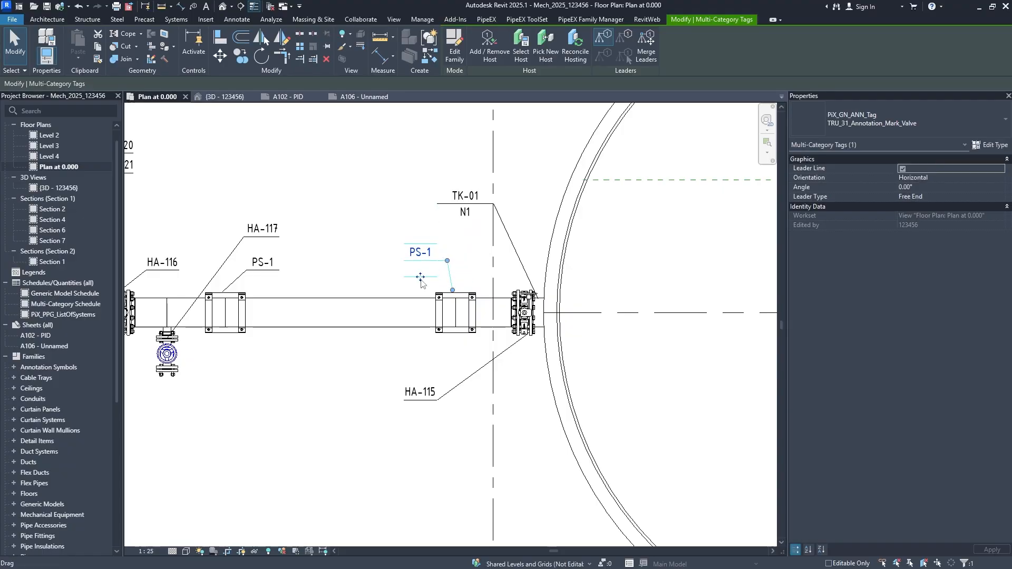
click(421, 359)
Move the HA-115 valve tag from below the pipe to directly beneath the TK-01 / N1 tag, lining it up with that tag
click(425, 418)
drag(425, 418, 478, 232)
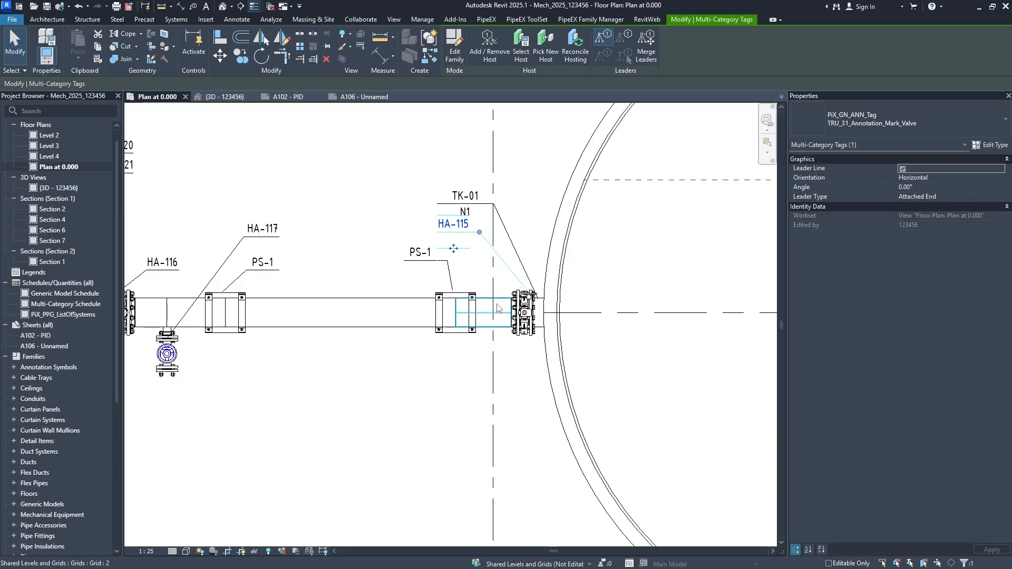
click(440, 351)
scroll(433, 311, down, 1)
scroll(461, 232, up, 2)
click(461, 241)
scroll(461, 244, up, 1)
drag(447, 272, 457, 273)
key(Escape)
scroll(534, 217, down, 4)
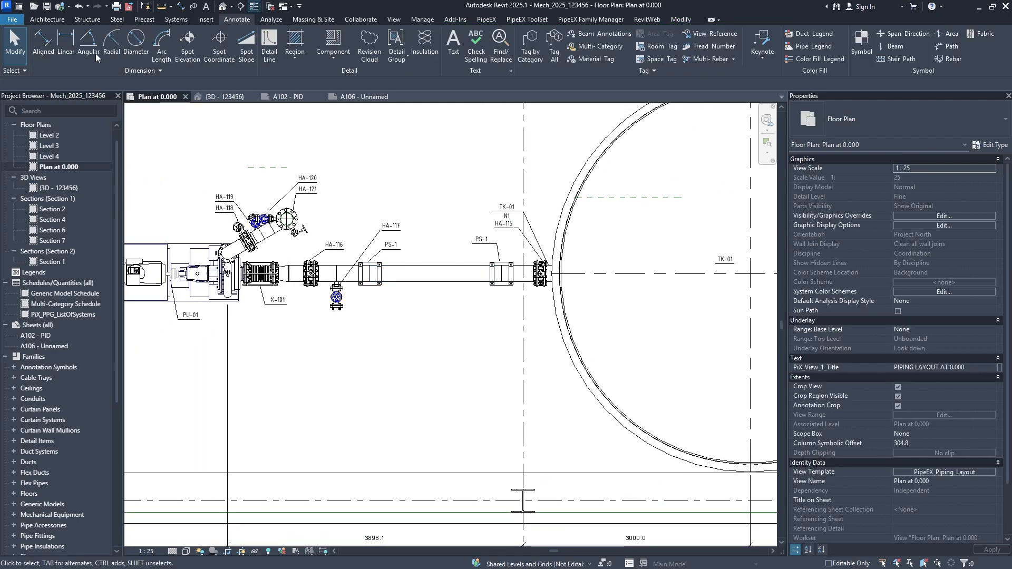
Start an aligned dimension chain at grid 2 and pick the centres of both PS-1 supports
click(45, 48)
middle_drag(566, 304, 556, 218)
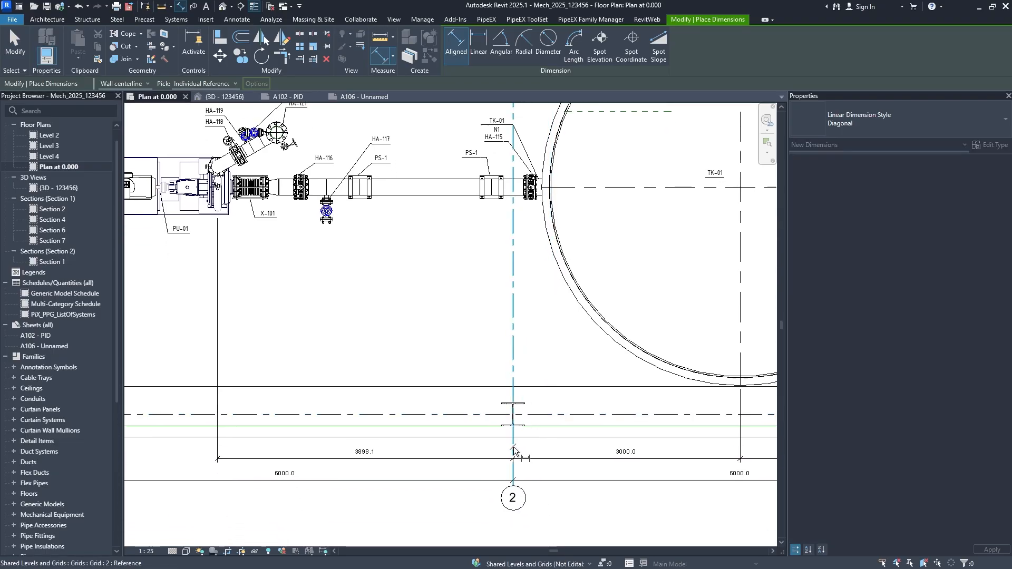
middle_drag(494, 191, 499, 221)
scroll(500, 222, up, 2)
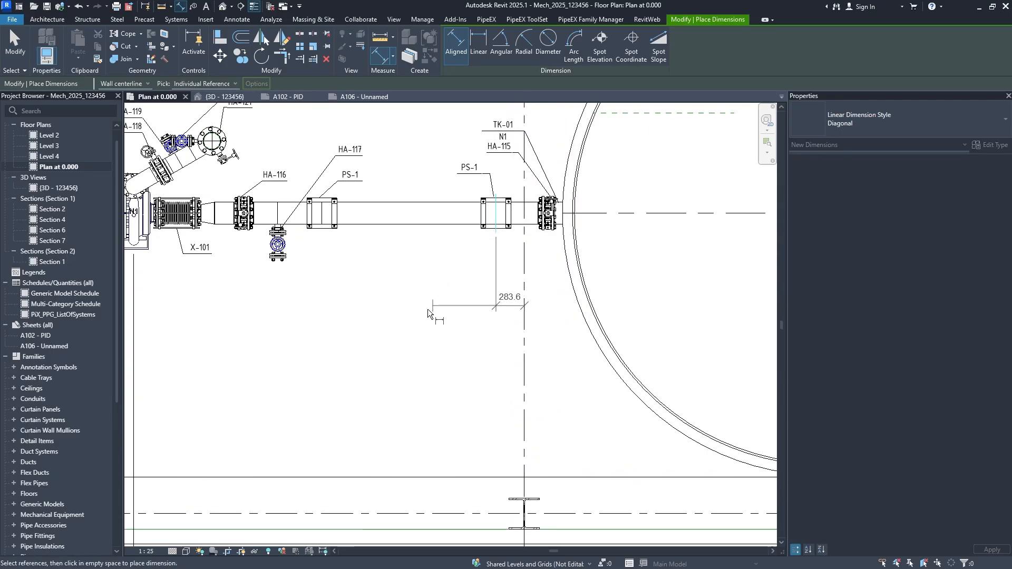
click(318, 223)
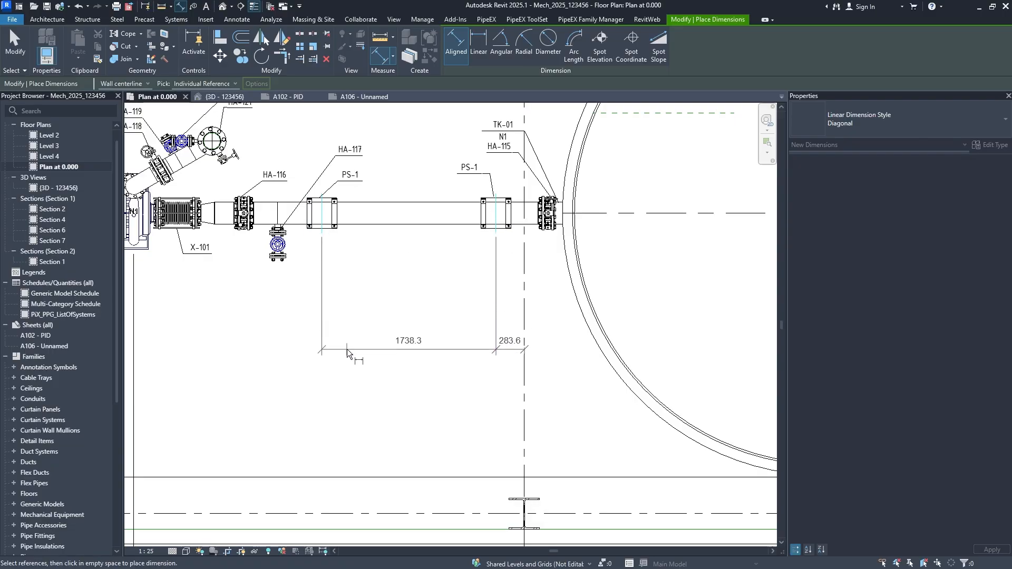
Extend the dimension chain to the joint between valve HA-115 and the TK-01 nozzle N1
scroll(543, 205, up, 10)
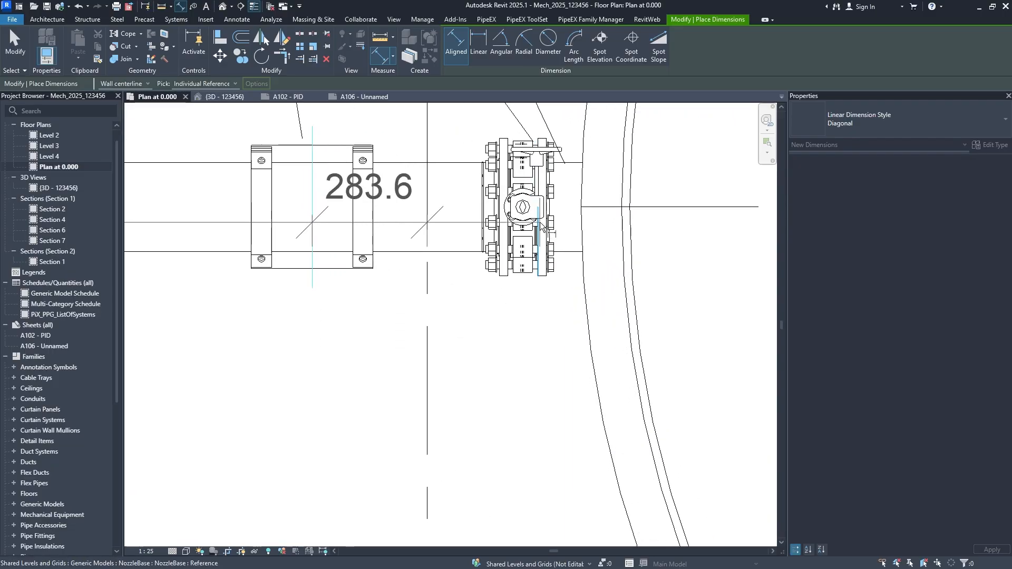
click(538, 174)
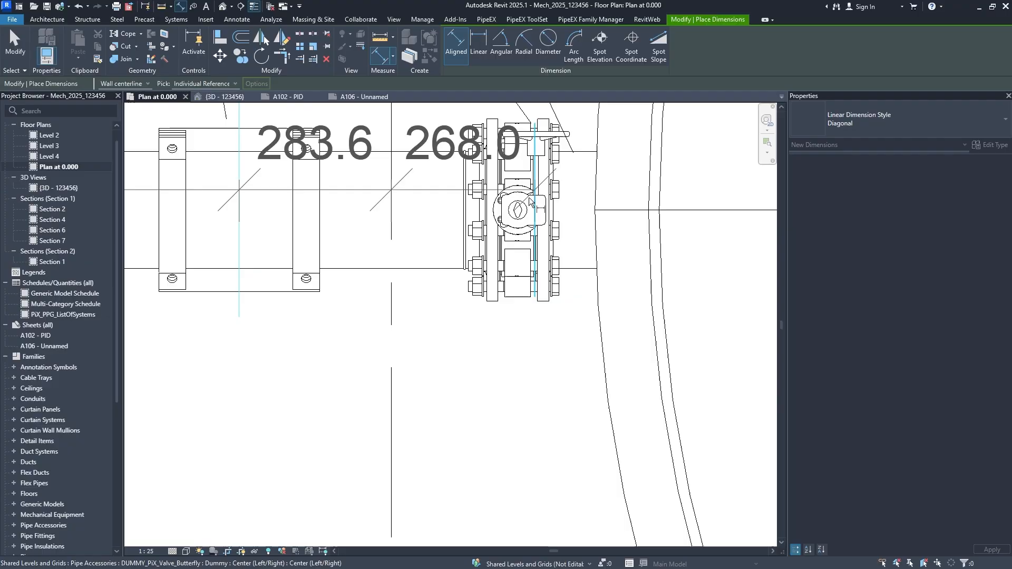
scroll(517, 227, down, 3)
scroll(487, 313, down, 4)
Add the pump-side joint of bellow X-101 to the dimension chain and place the chain beneath the pipe run, above the grid dimensions
middle_drag(506, 347, 711, 348)
middle_drag(354, 340, 542, 362)
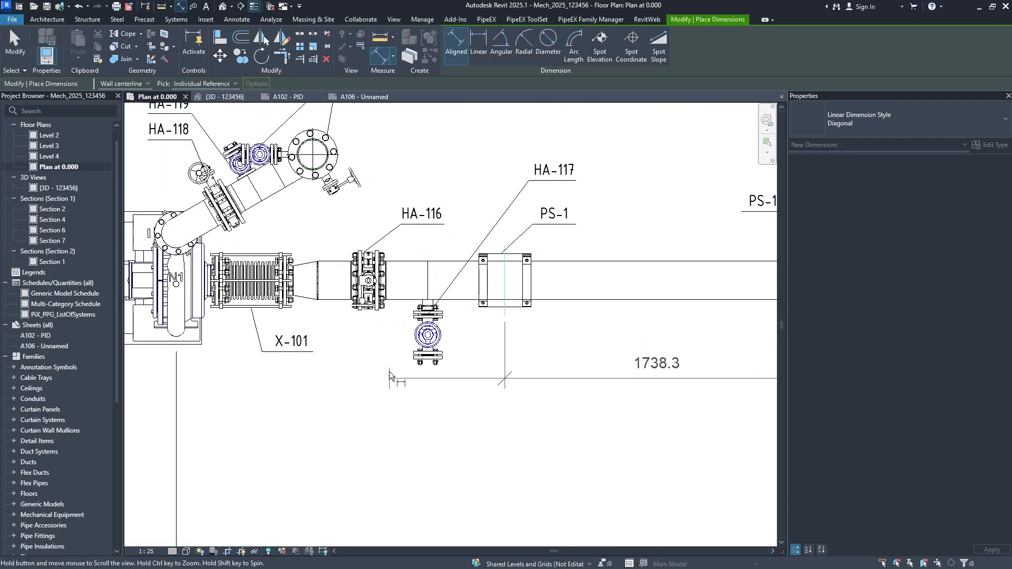
scroll(236, 298, up, 1)
scroll(224, 264, up, 5)
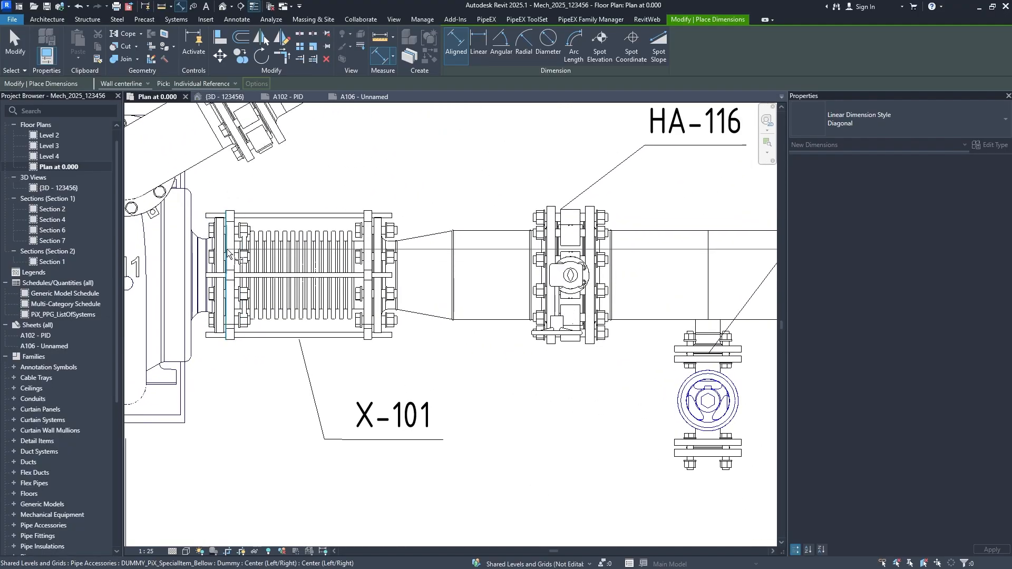
click(227, 250)
scroll(235, 256, down, 1)
scroll(358, 353, down, 4)
middle_drag(488, 384, 444, 282)
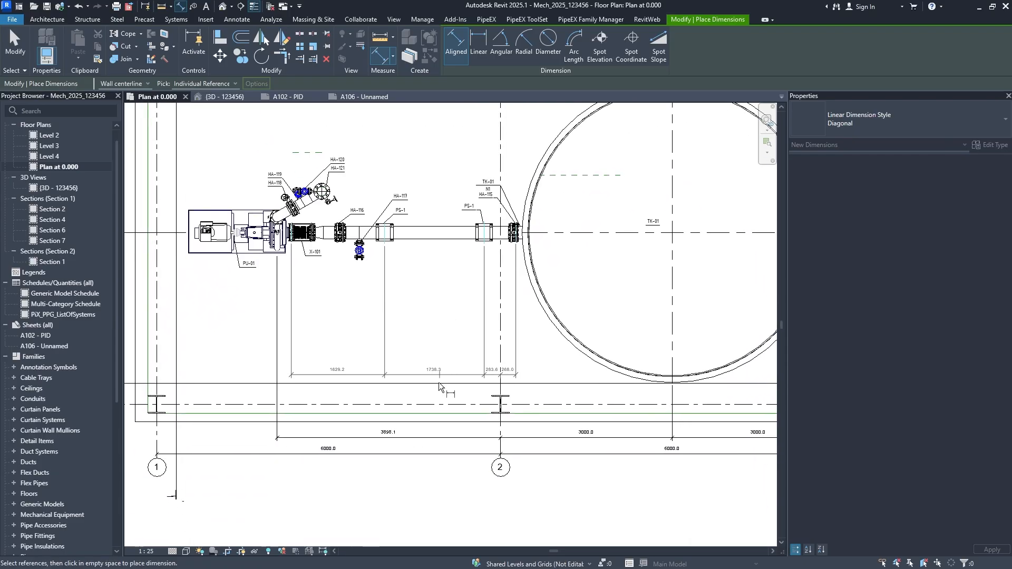
scroll(443, 378, up, 2)
middle_drag(456, 375, 460, 387)
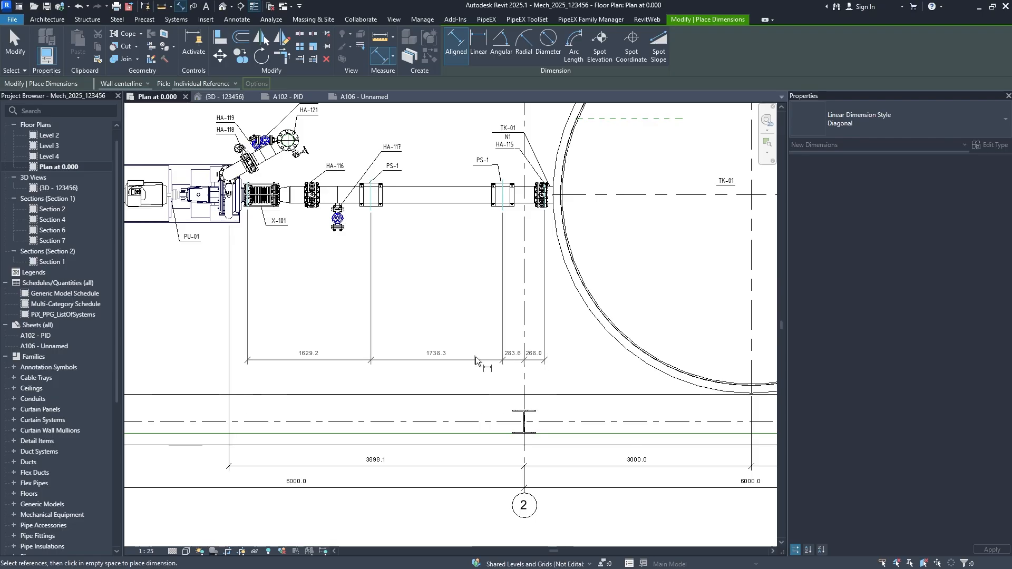
click(452, 328)
Start a second aligned dimension chain across bellow X-101, from its pump-side joint to the gasket at its other end
scroll(280, 248, up, 6)
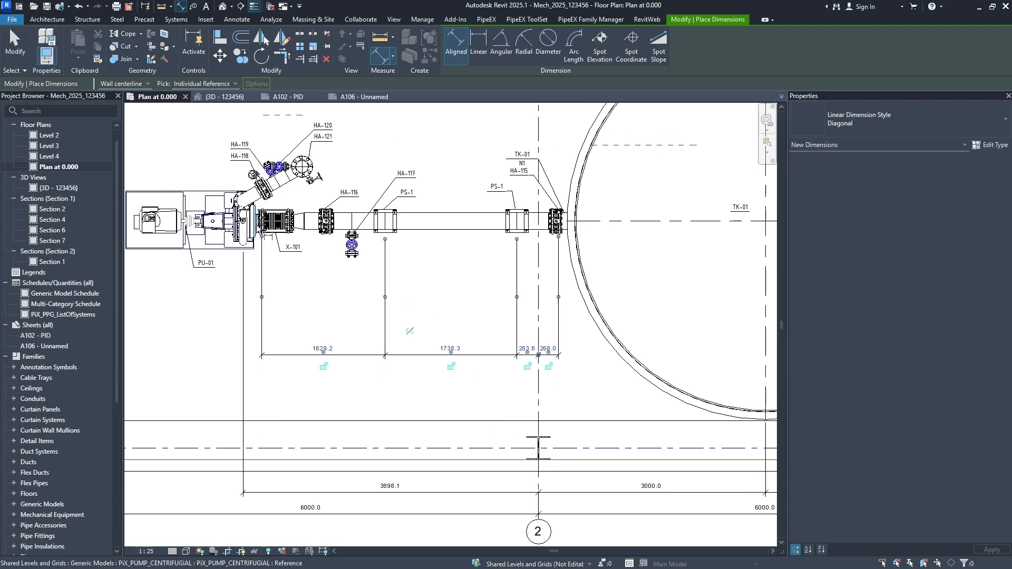
click(260, 223)
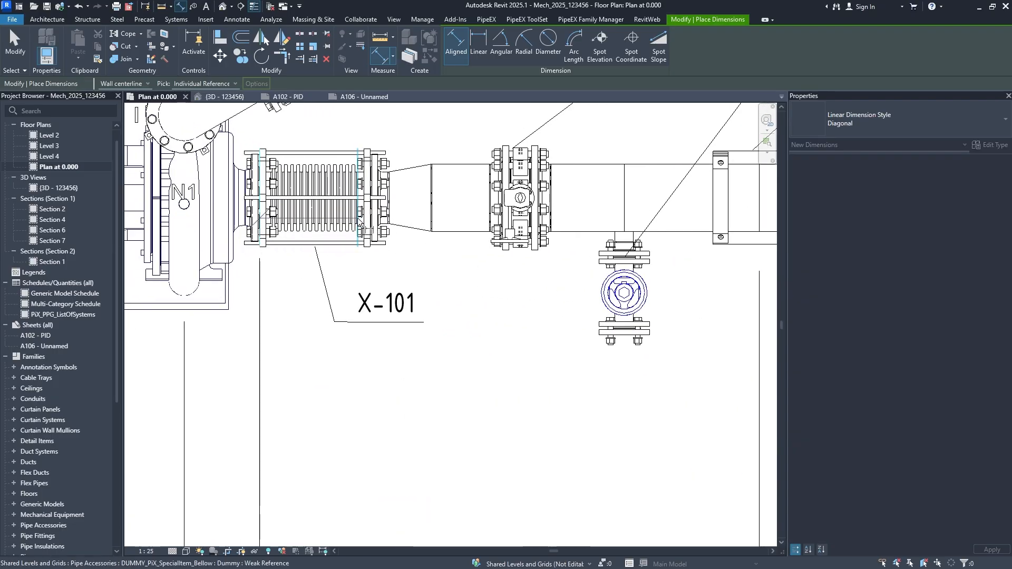
scroll(372, 213, up, 2)
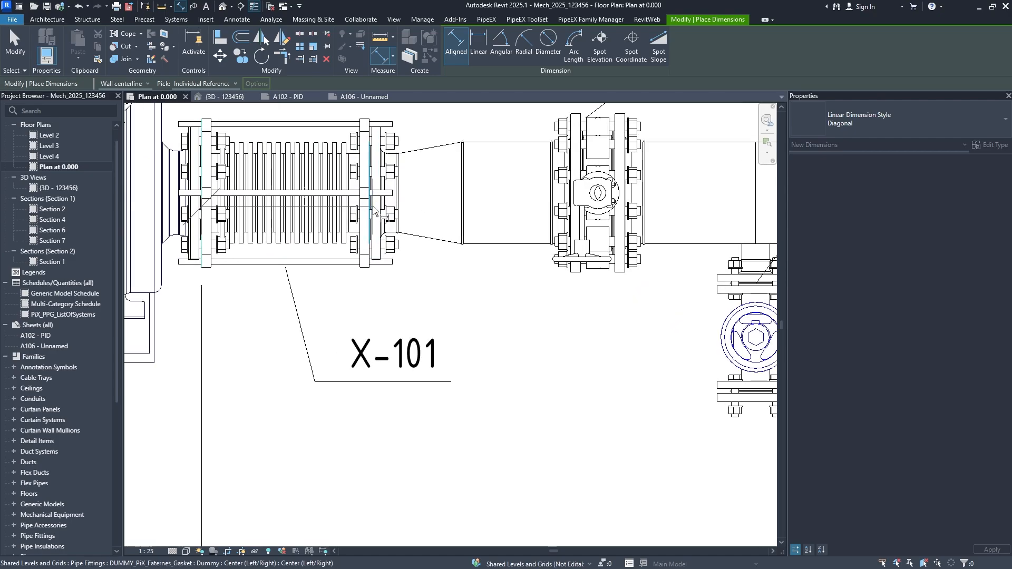
click(372, 213)
scroll(412, 269, down, 2)
scroll(416, 276, up, 2)
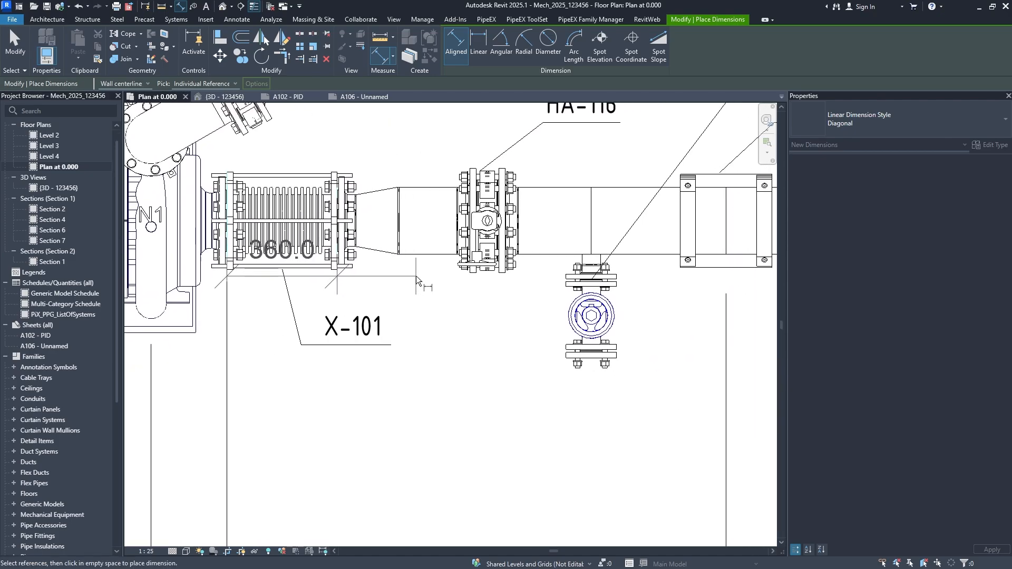
Continue the chain through the reducer and pipe weld seams to the pump-side face of valve HA-116, and place it below the X-101 tag
click(350, 216)
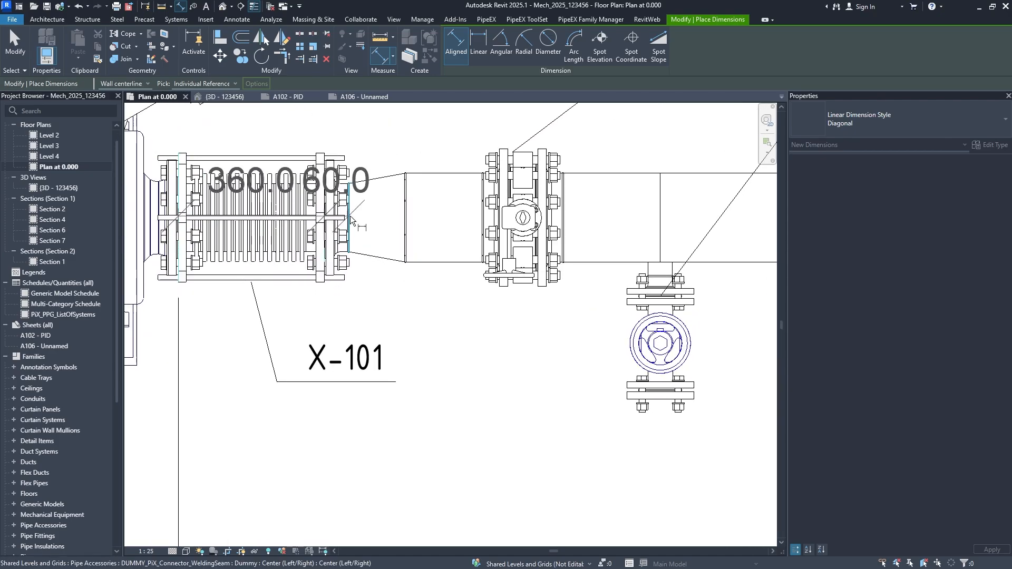
click(406, 235)
click(490, 232)
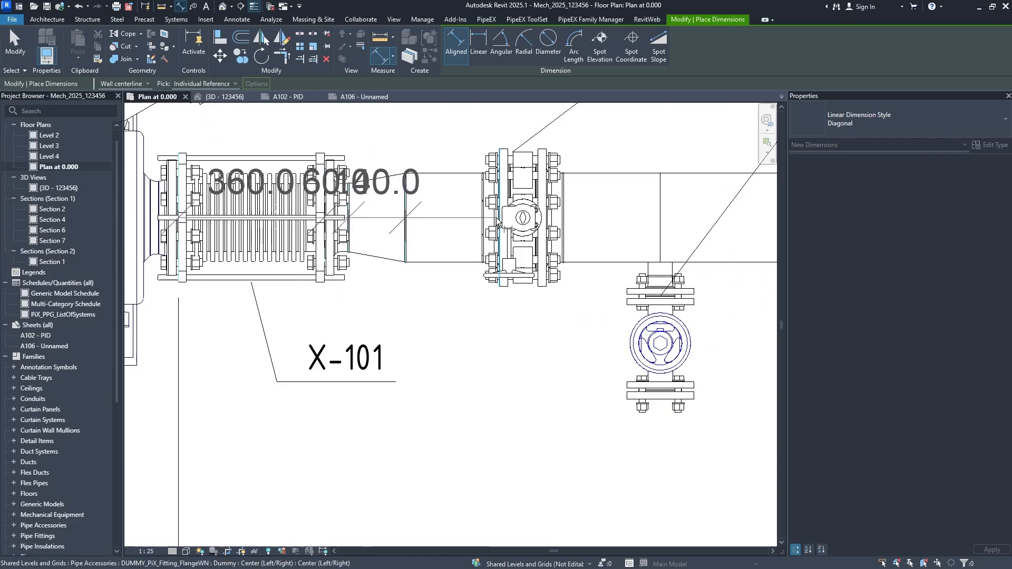
click(503, 223)
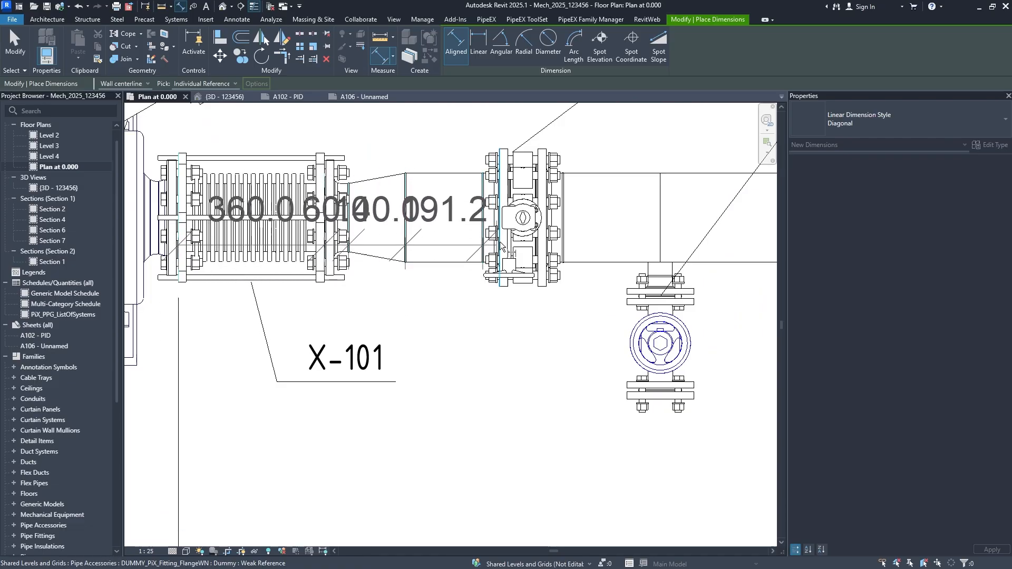
click(510, 186)
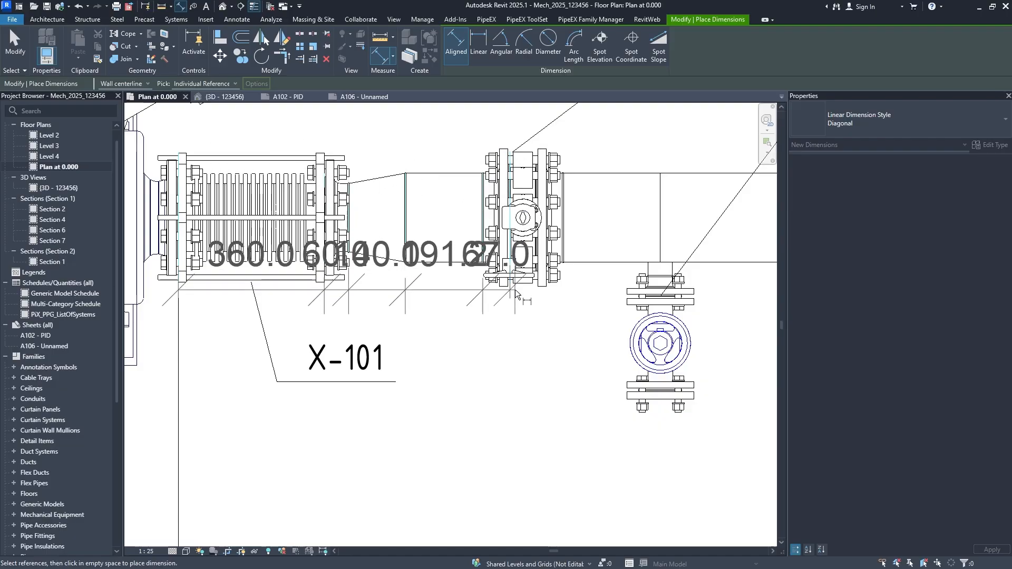
scroll(521, 341, down, 2)
middle_drag(528, 394, 494, 293)
click(498, 416)
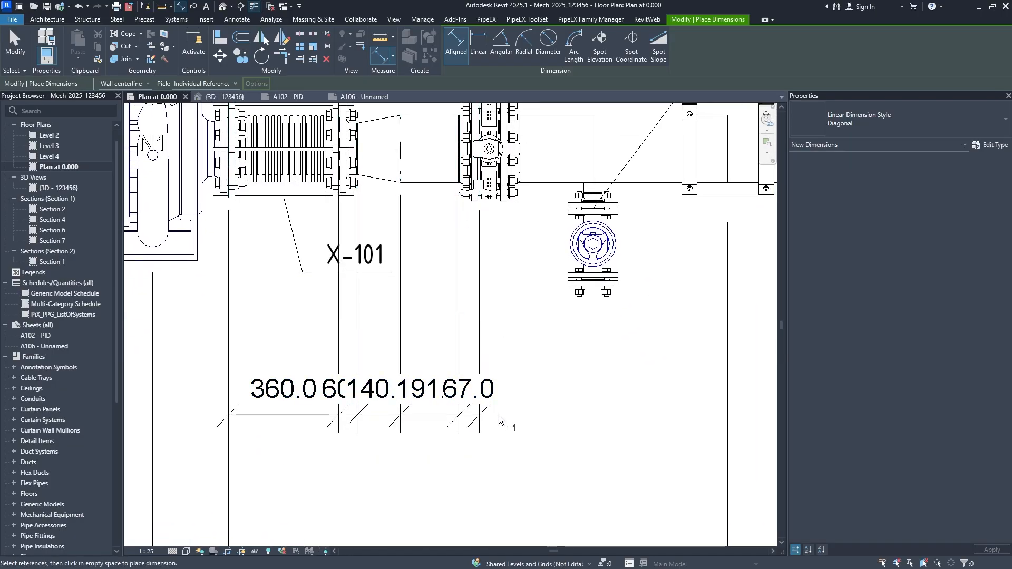
key(Escape)
Move the 67.0 and 191.2 texts of the new dimension chain below the dimension line so they no longer overlap
scroll(392, 374, down, 1)
middle_drag(441, 371, 392, 371)
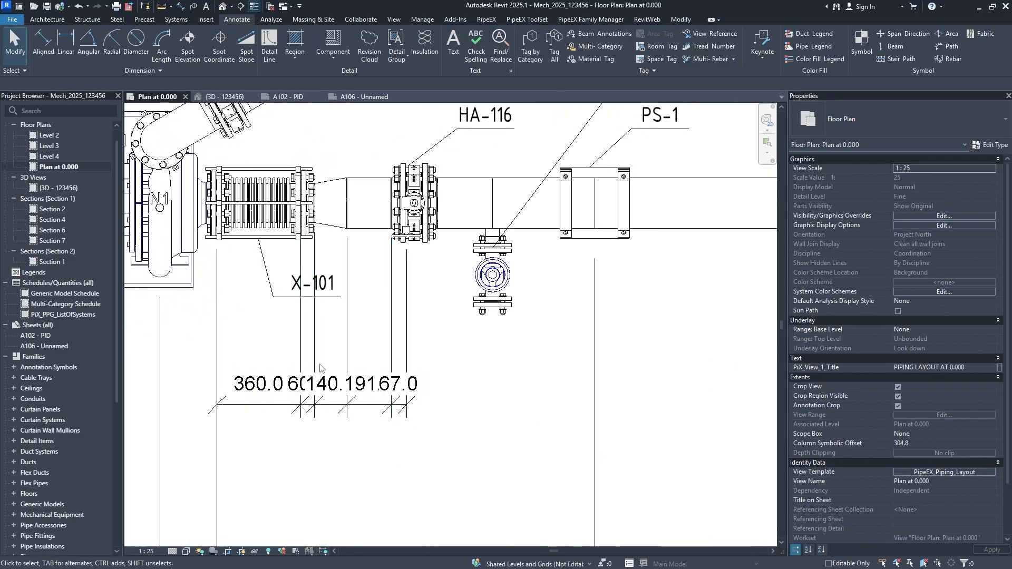
click(388, 390)
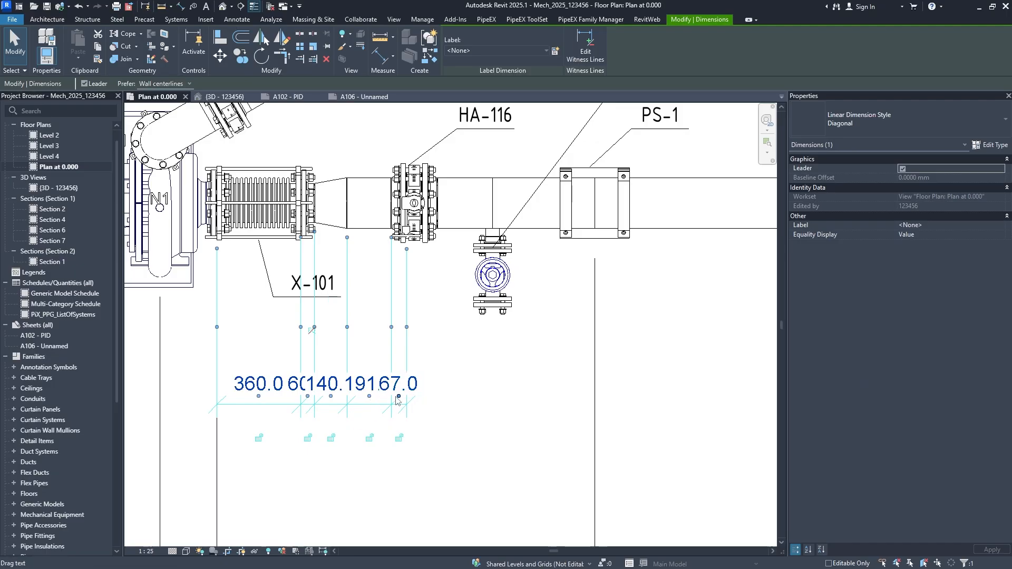
drag(396, 396, 439, 460)
key(Escape)
click(351, 406)
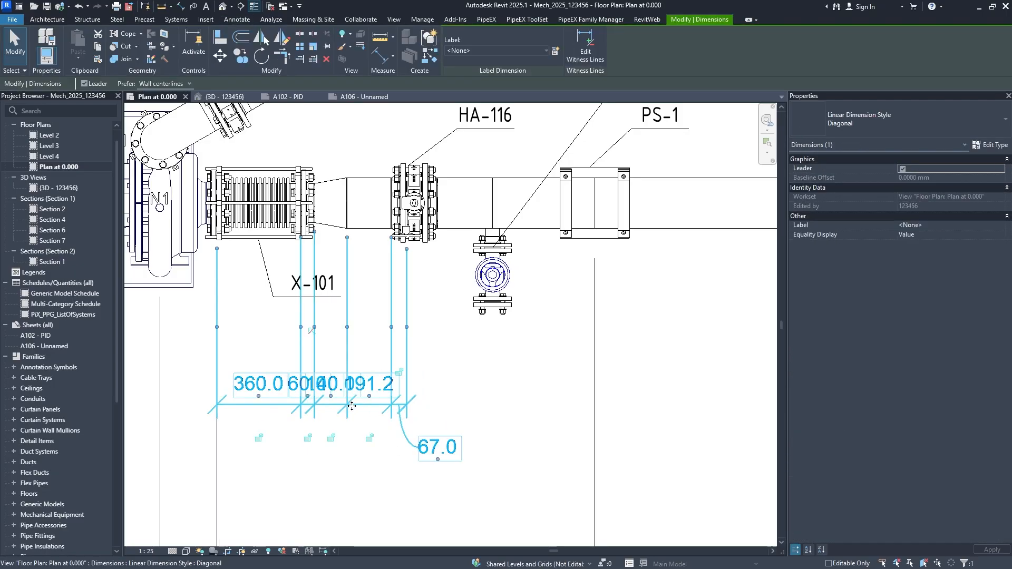
drag(369, 438, 371, 443)
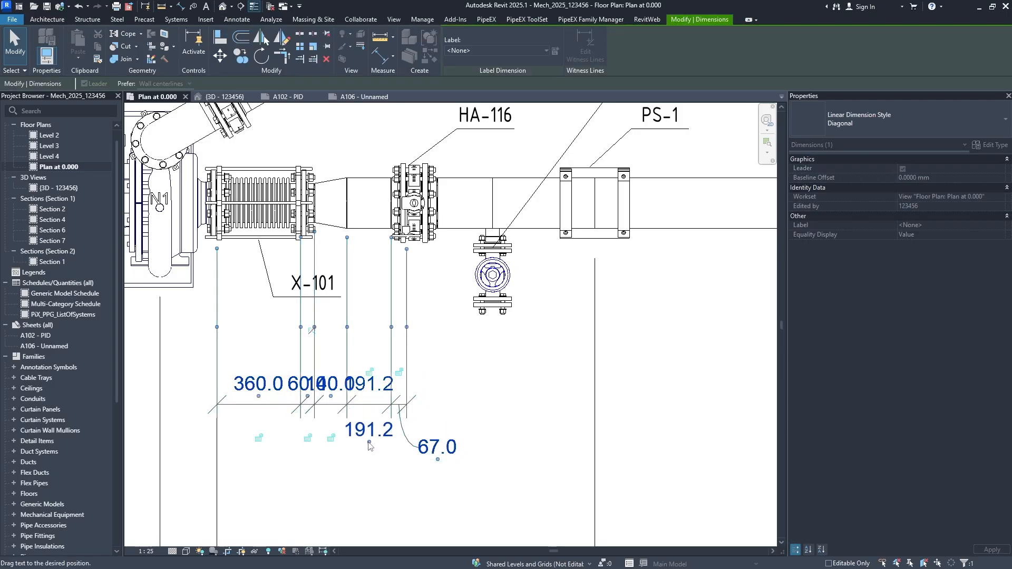
key(Escape)
Move the overlapping 140.0 and 60.0 dimension texts to a lower row beneath the dimension line
click(332, 405)
drag(331, 396, 368, 486)
key(Escape)
click(316, 405)
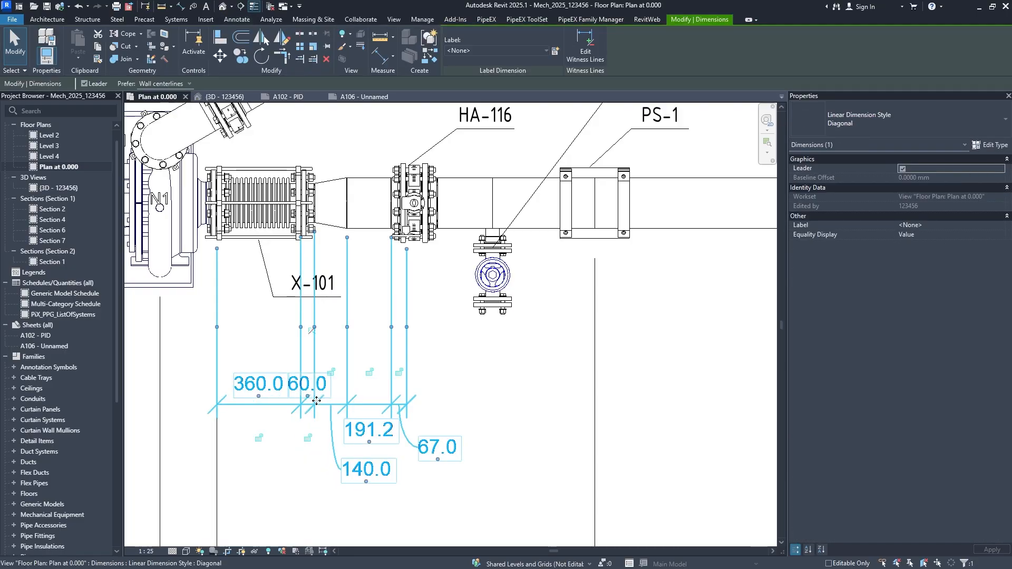
drag(308, 396, 273, 491)
key(Escape)
Move the 360.0 dimension text of bellow X-101 straight down below the dimension line
click(248, 405)
drag(259, 395, 259, 444)
key(Escape)
Start an aligned dimension chain across valve HA-116, from its pump-side face through the opposite gasket to the following flange's weld seam
scroll(413, 389, down, 1)
middle_drag(415, 389, 379, 378)
middle_drag(395, 340, 343, 350)
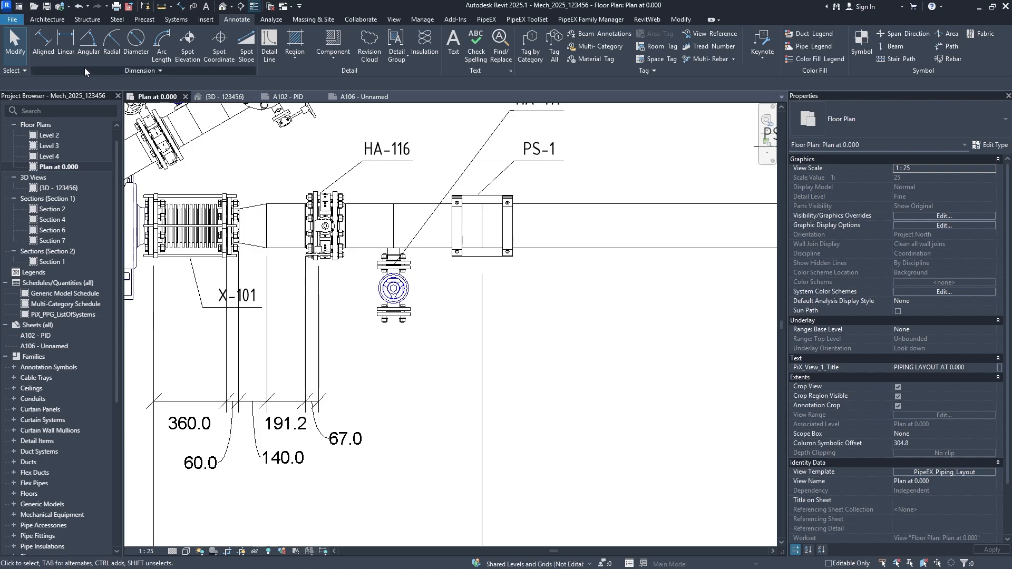
click(40, 52)
scroll(334, 397, up, 2)
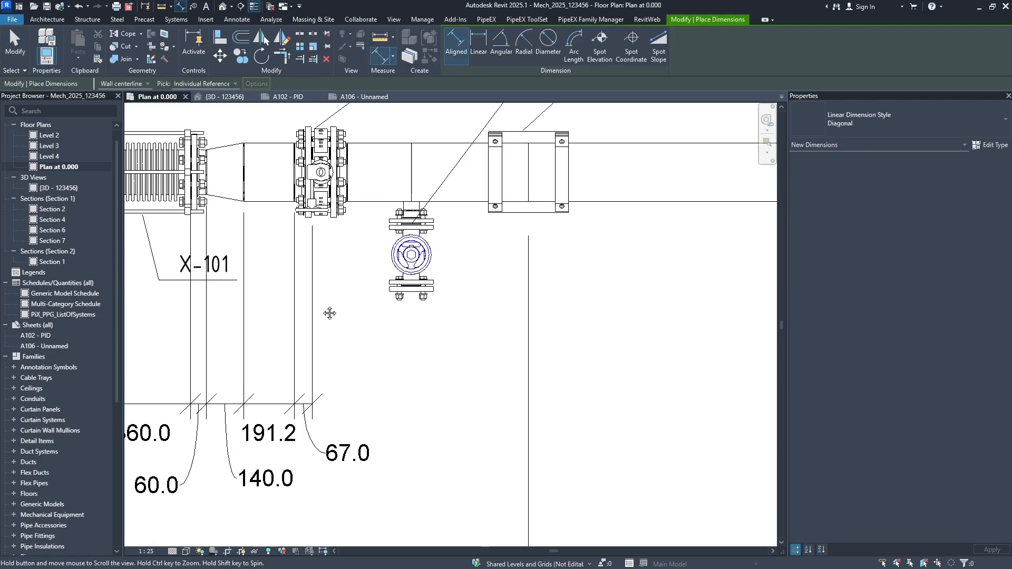
scroll(314, 244, up, 2)
scroll(321, 273, up, 2)
scroll(320, 274, up, 2)
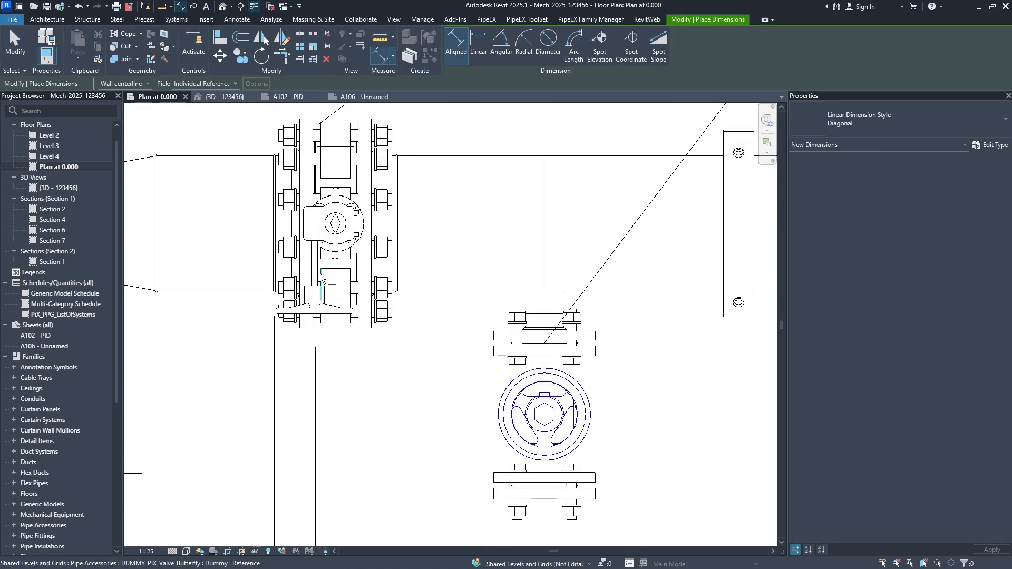
click(316, 278)
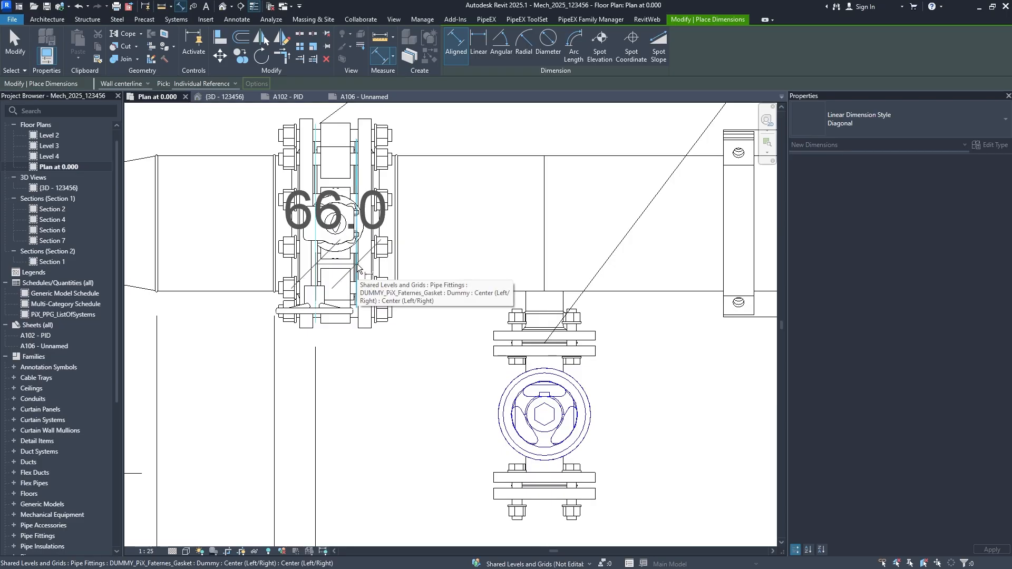
click(396, 260)
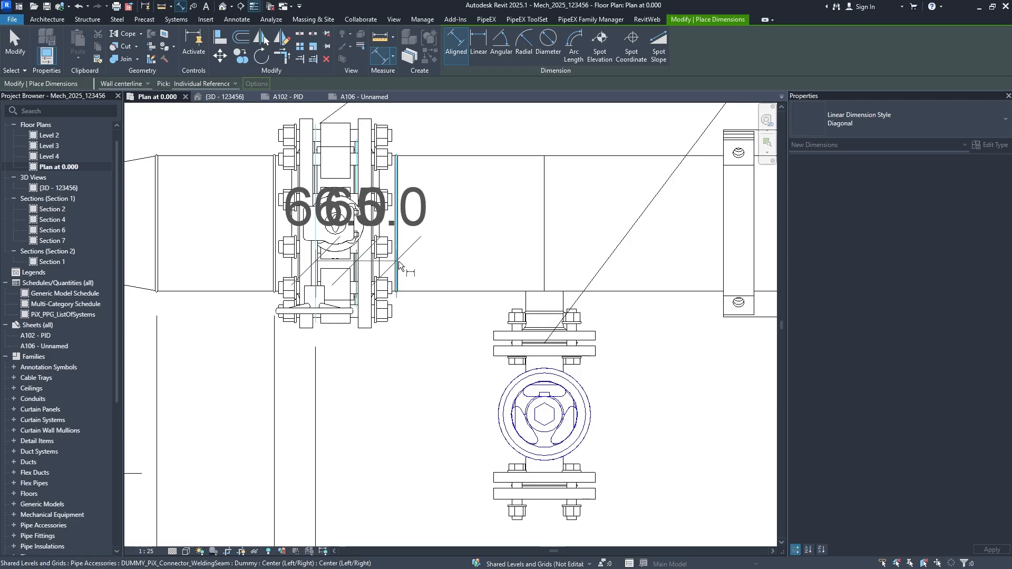
Extend the chain to the centreline of the HA-117 branch and place it in line with the neighbouring X-101 dimension chain
scroll(399, 261, down, 1)
click(526, 433)
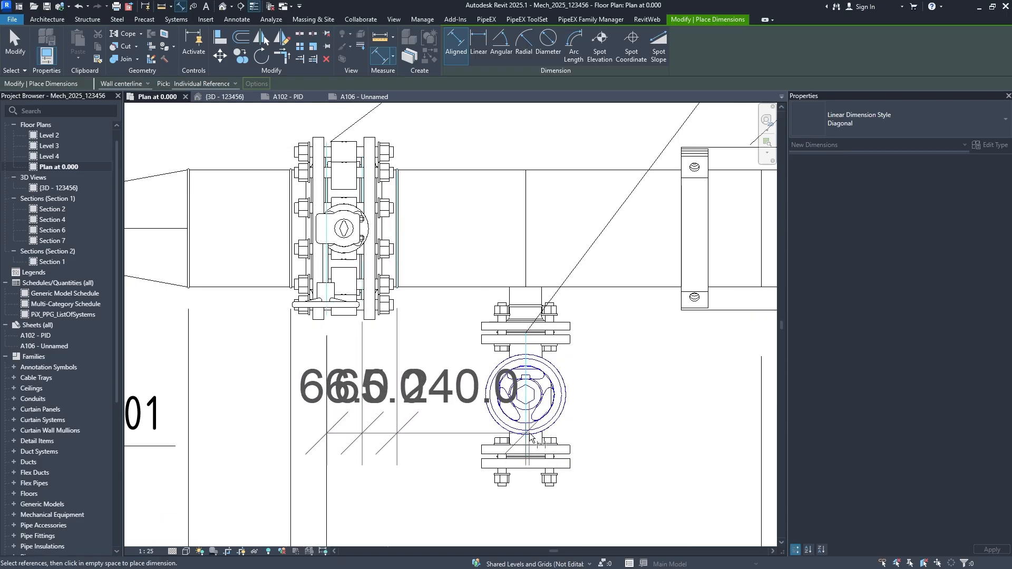
scroll(527, 434, down, 1)
middle_drag(527, 434, 461, 199)
scroll(462, 203, down, 1)
click(467, 366)
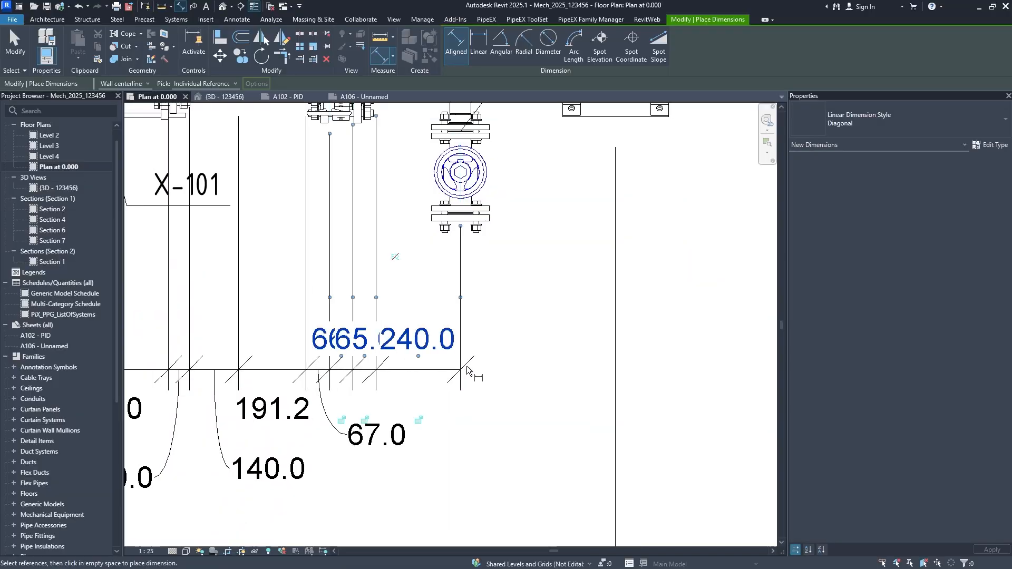
key(Escape)
Move the 240.0 dimension text between HA-116 and the HA-117 branch below the dimension line
mouse_move(436, 344)
middle_down()
mouse_move(448, 352)
mouse_move(445, 330)
middle_up()
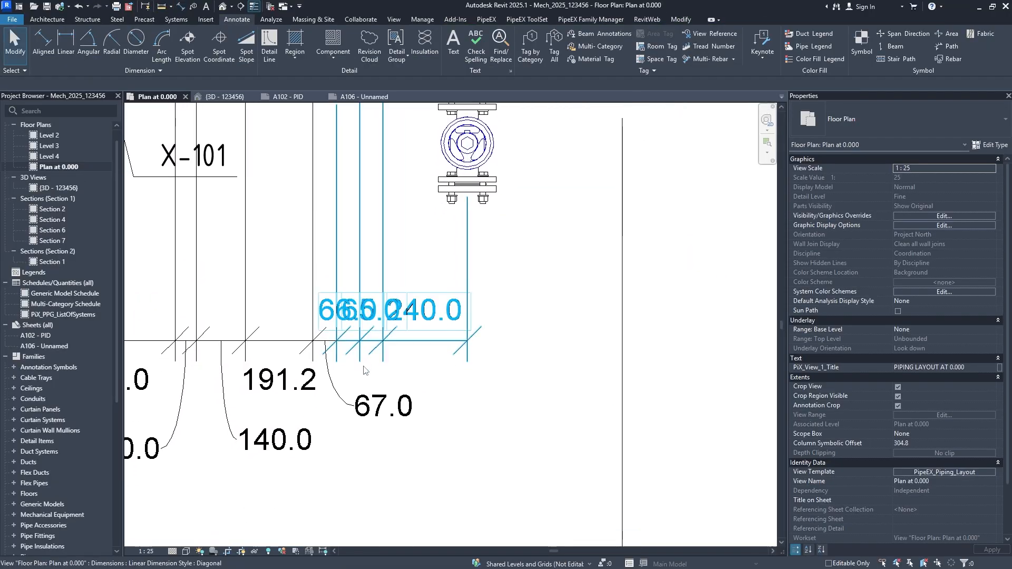
click(433, 324)
drag(426, 330, 380, 447)
click(424, 390)
key(Escape)
Move the 67.0 dimension text further down and slightly left, clear of the 240.0 text
click(426, 423)
click(384, 409)
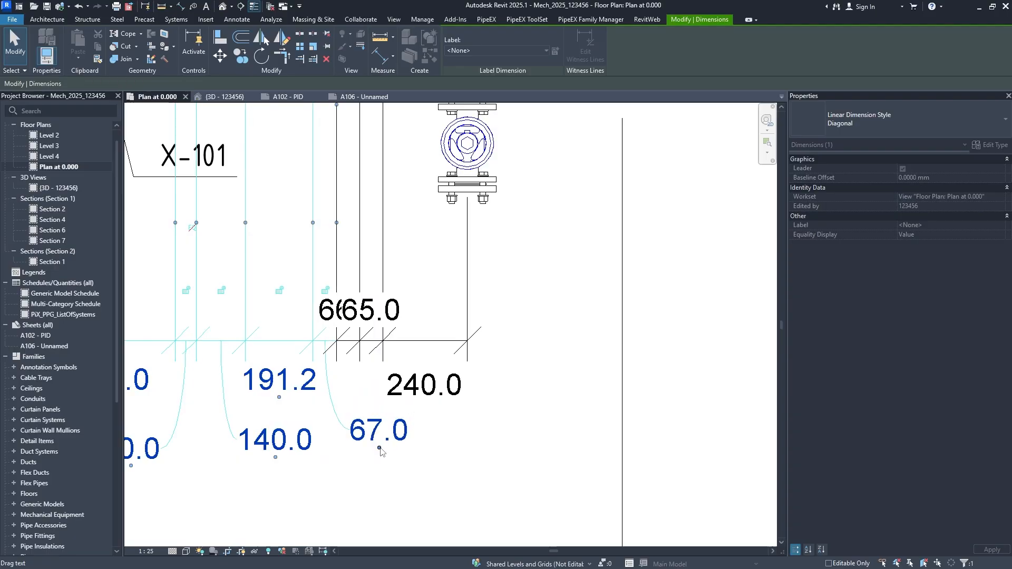
click(382, 462)
middle_drag(416, 356, 409, 380)
click(416, 400)
click(417, 403)
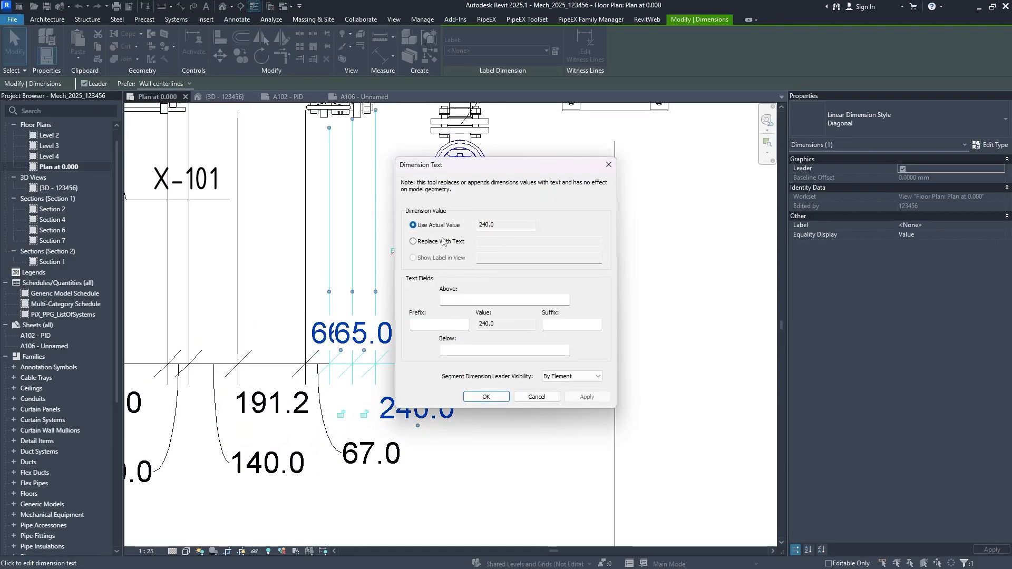
click(414, 241)
click(447, 227)
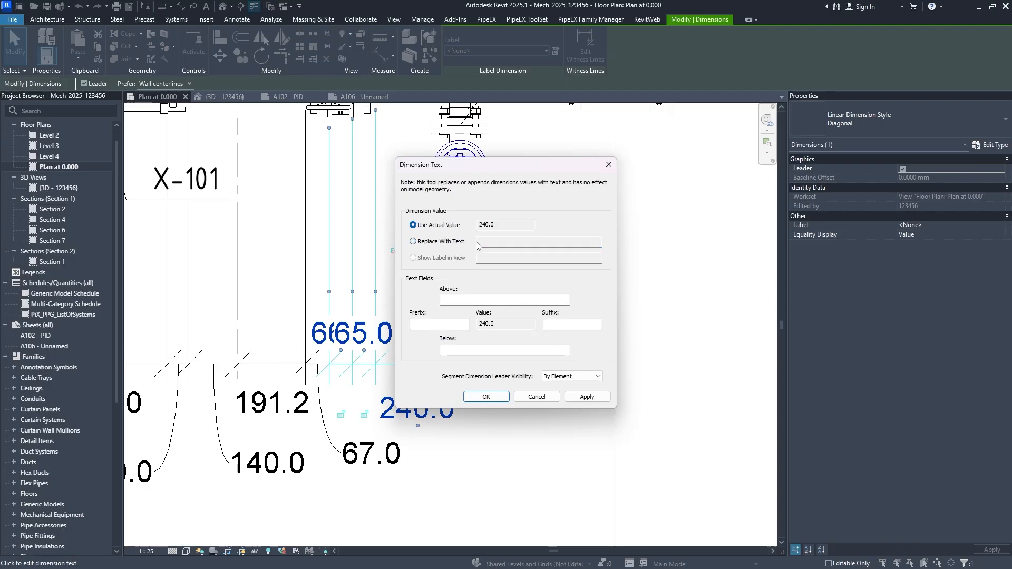
click(445, 242)
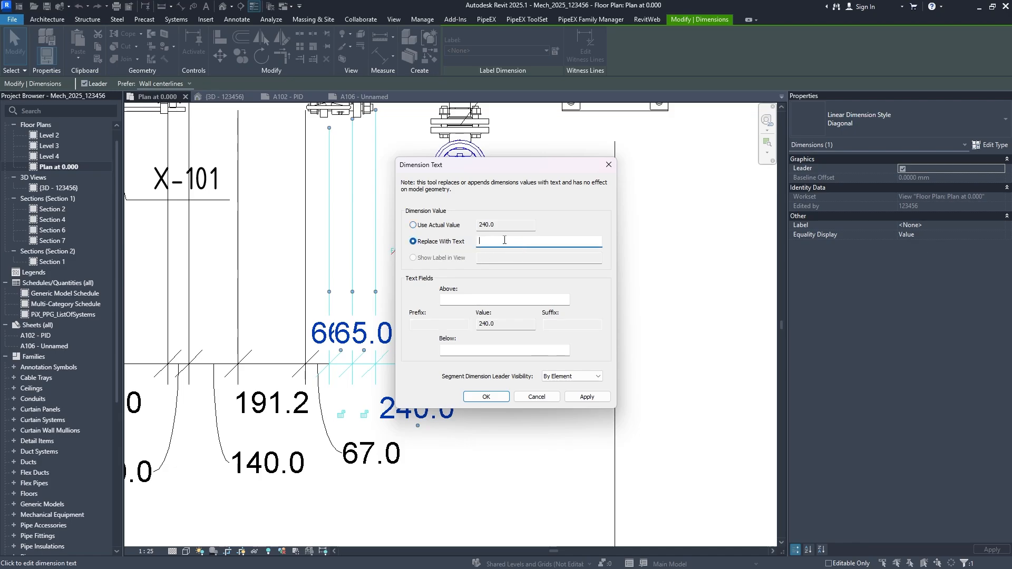
click(608, 164)
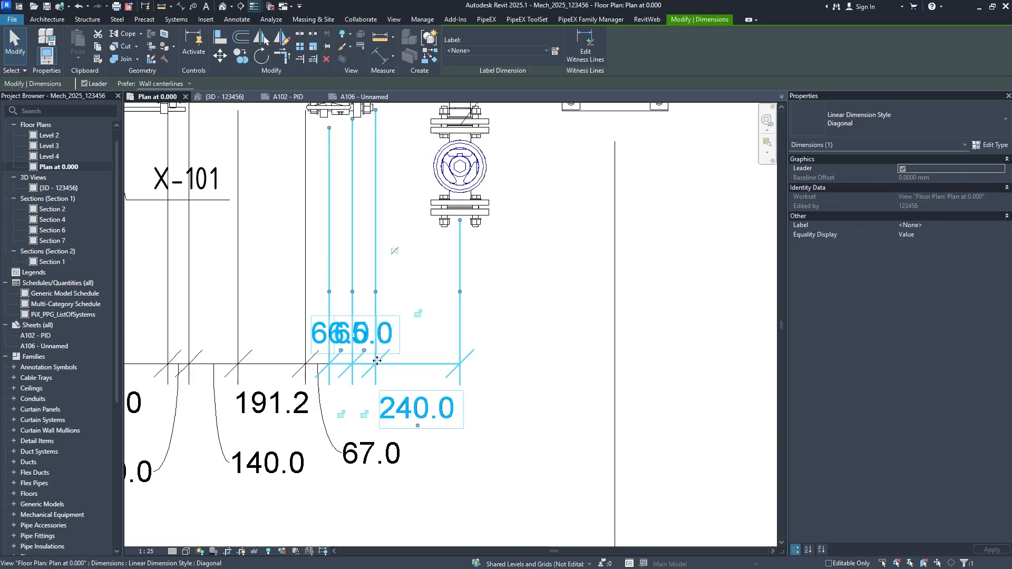
Move the 65.0 dimension text of the HA-116 chain below the dimension line, under the 240.0 text
drag(364, 350, 410, 318)
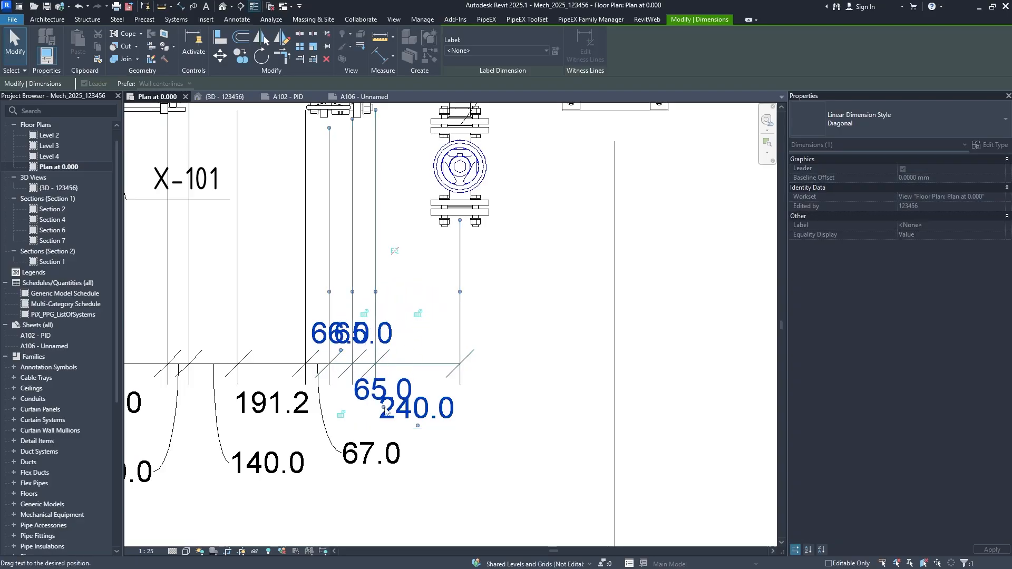
drag(428, 469, 428, 469)
middle_drag(455, 450, 537, 406)
middle_drag(273, 402, 377, 393)
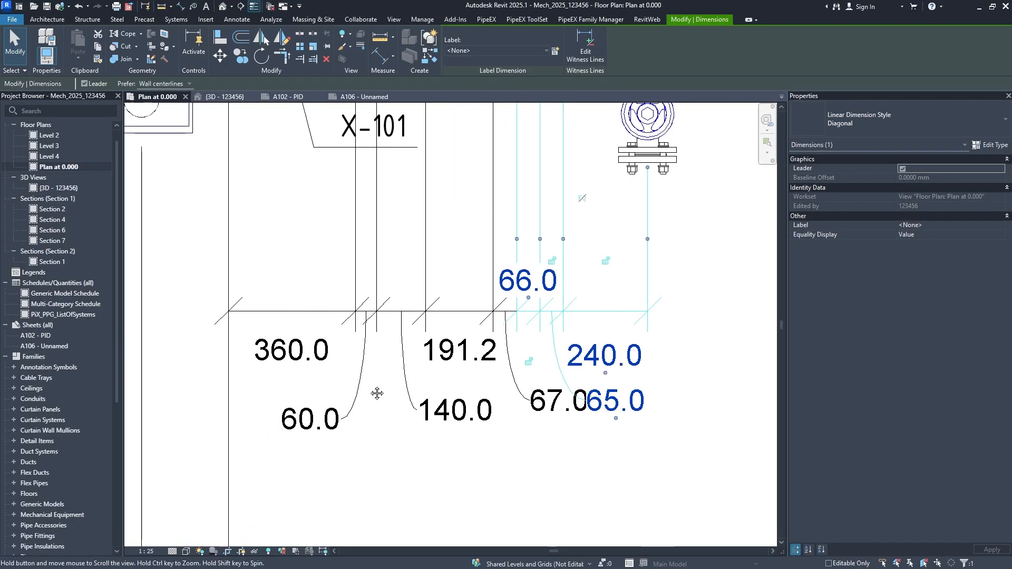
Move the 60.0 text just under 360.0, and shift the 140.0 and 67.0 texts left of their leaders in the X-101 chain
click(324, 432)
drag(310, 437, 293, 409)
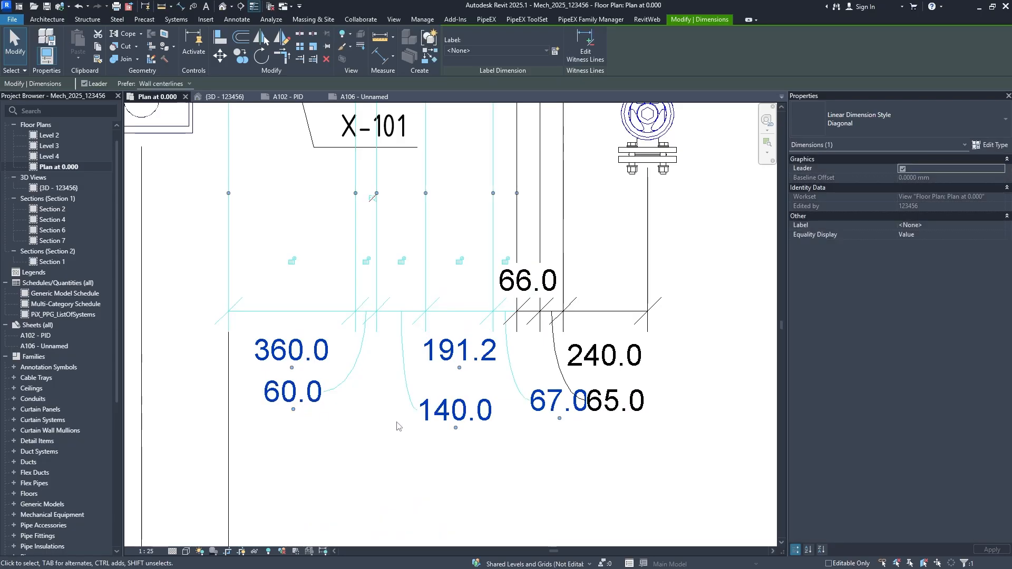
drag(455, 427, 353, 434)
click(408, 442)
click(558, 410)
drag(560, 418, 473, 433)
middle_drag(562, 404, 440, 418)
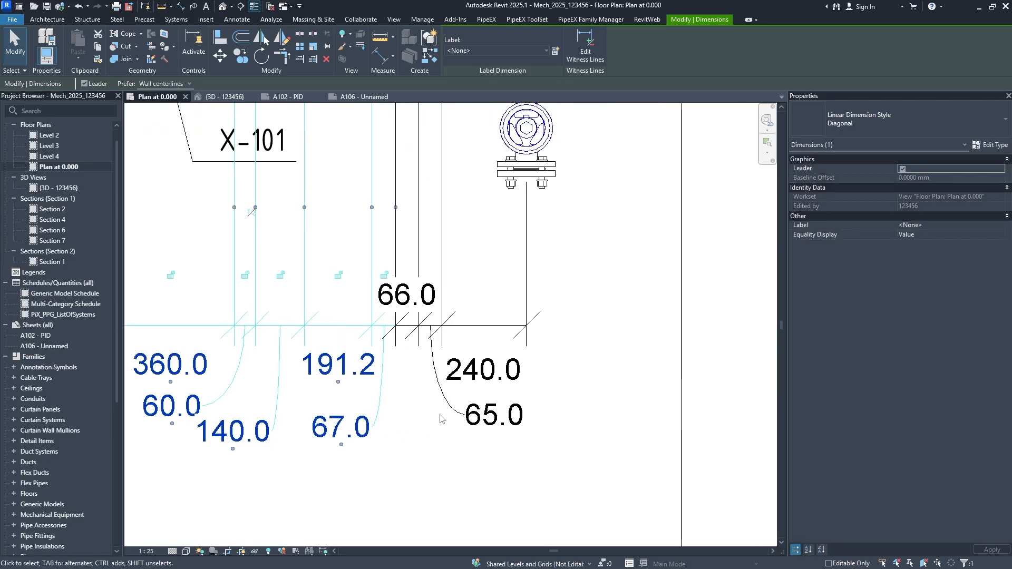
Move the 65.0 dimension text slightly down and left, level with the 67.0 text
click(486, 419)
mouse_move(494, 432)
mouse_down()
mouse_move(464, 445)
mouse_move(476, 447)
mouse_up()
key(Escape)
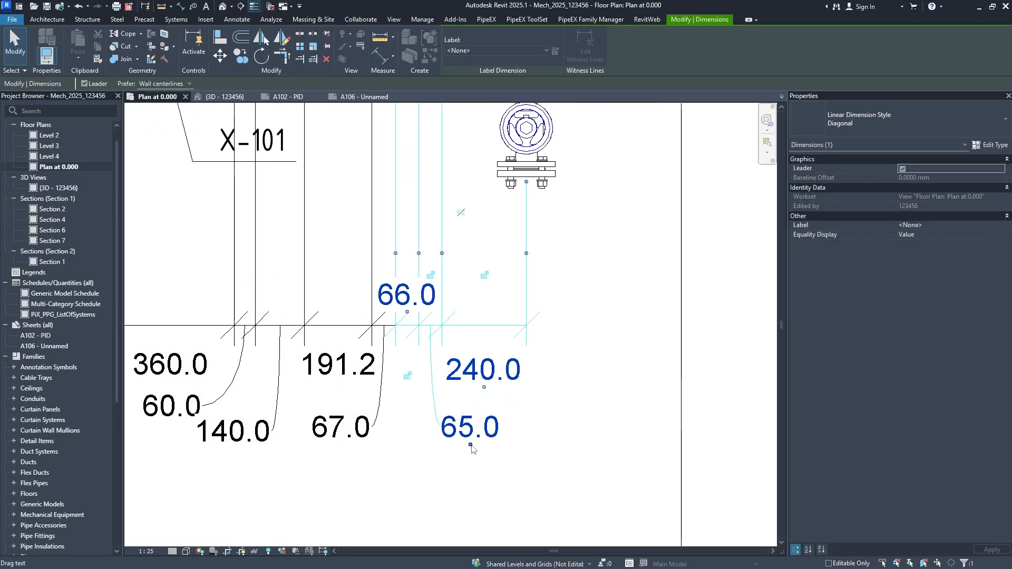
Close all inactive views, keeping only the Plan at 0.000 open and fitted in full
scroll(473, 362, down, 3)
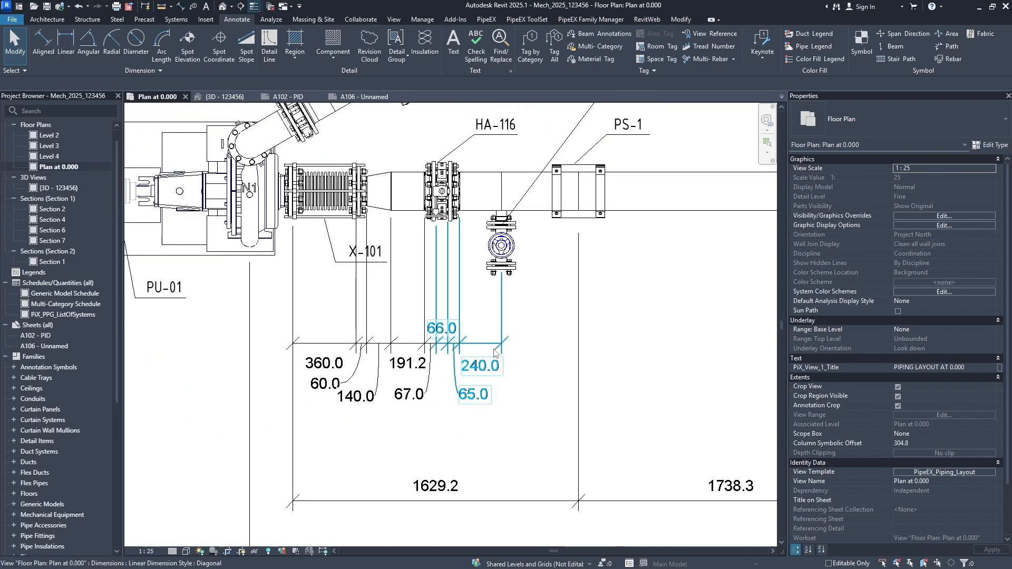
scroll(362, 347, down, 8)
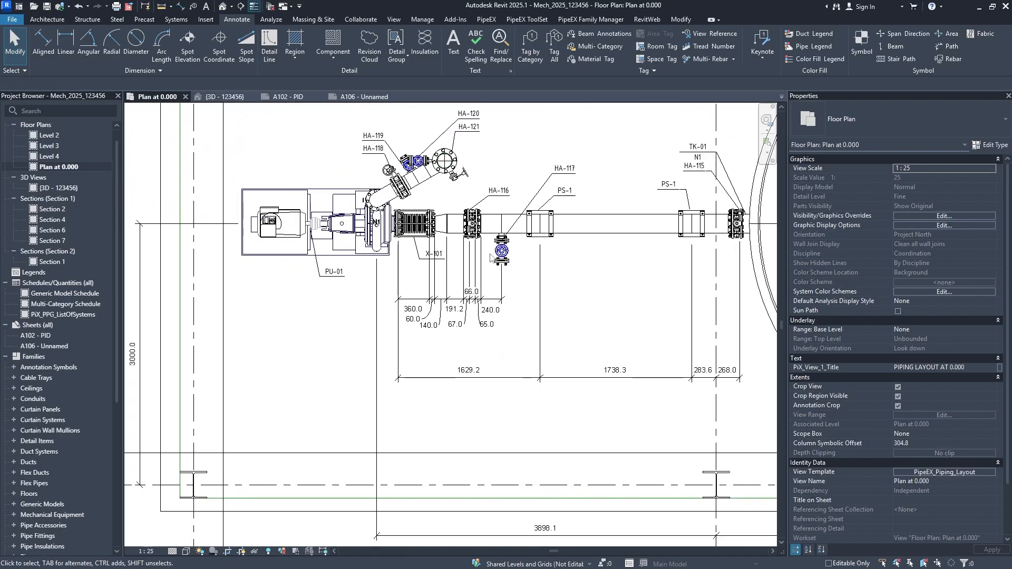
key(z)
key(f)
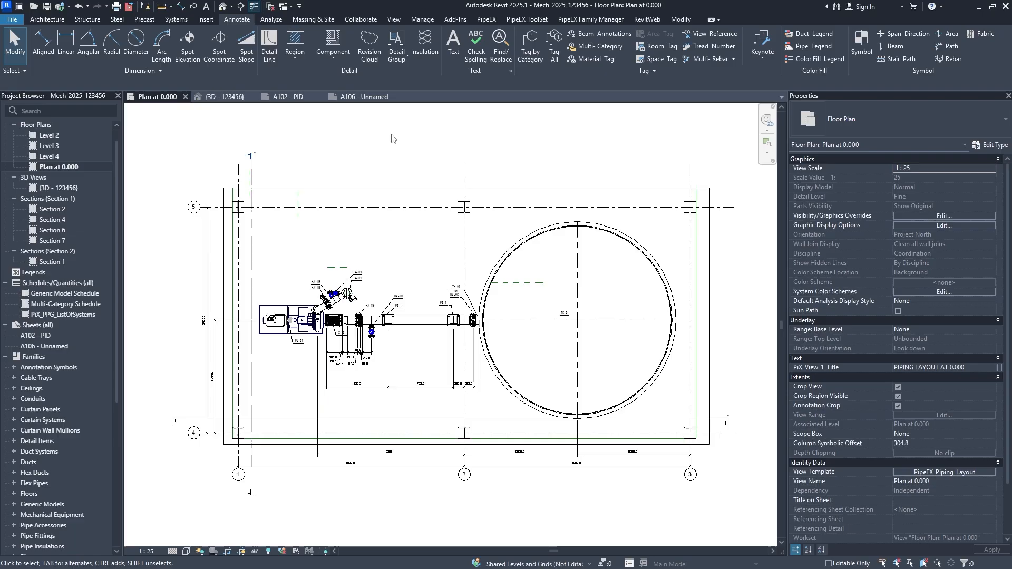
middle_drag(392, 138, 400, 142)
click(270, 6)
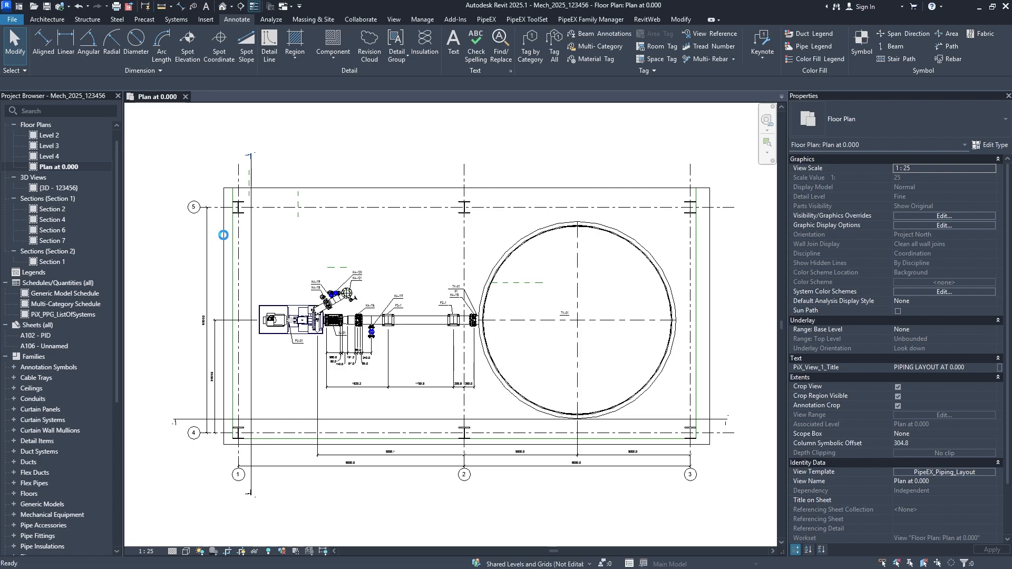
Open sheet A106 and place the Plan at 0.000 view centrally on it
double_click(54, 345)
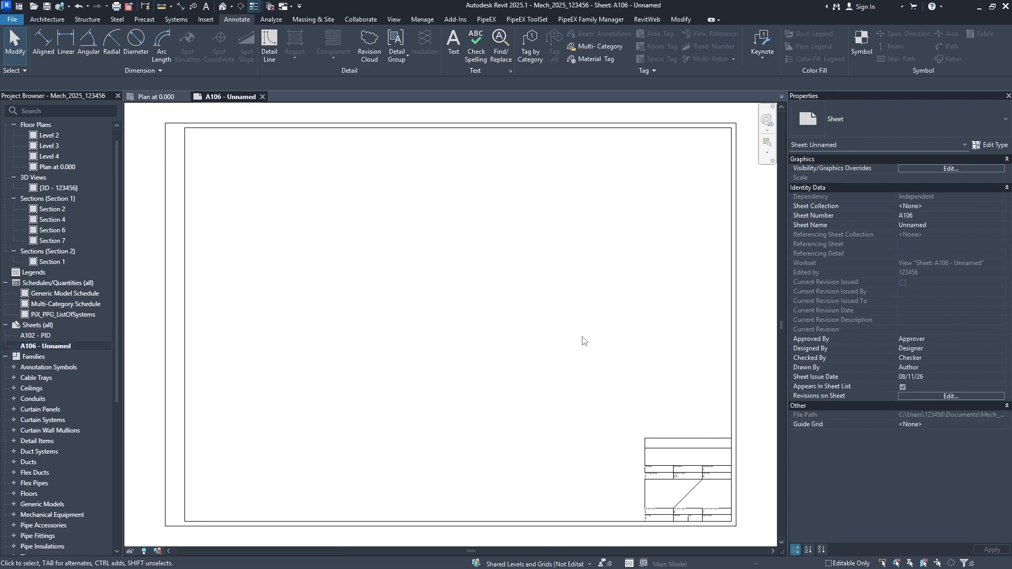
scroll(59, 182, up, 1)
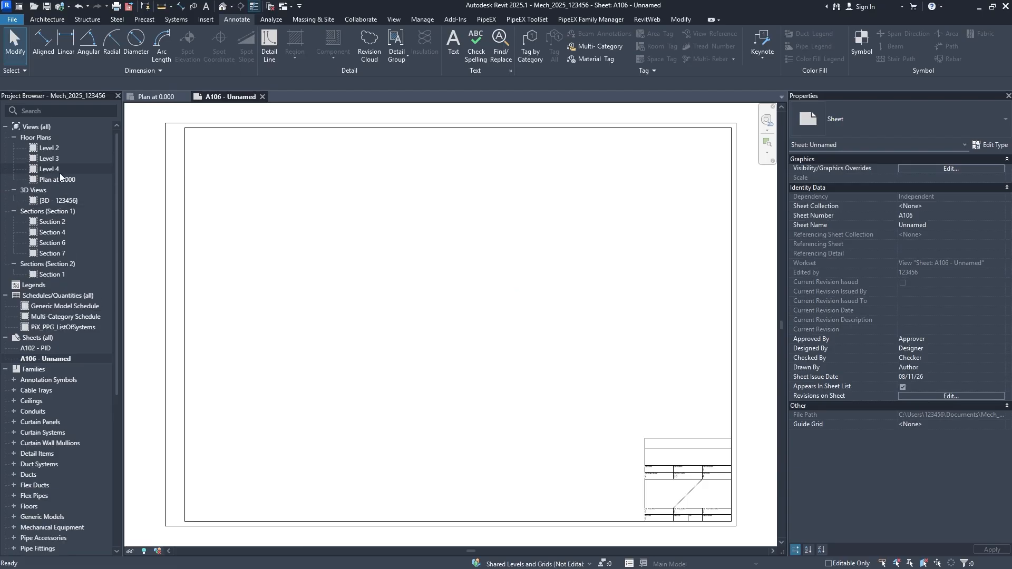
click(56, 179)
drag(452, 289, 388, 296)
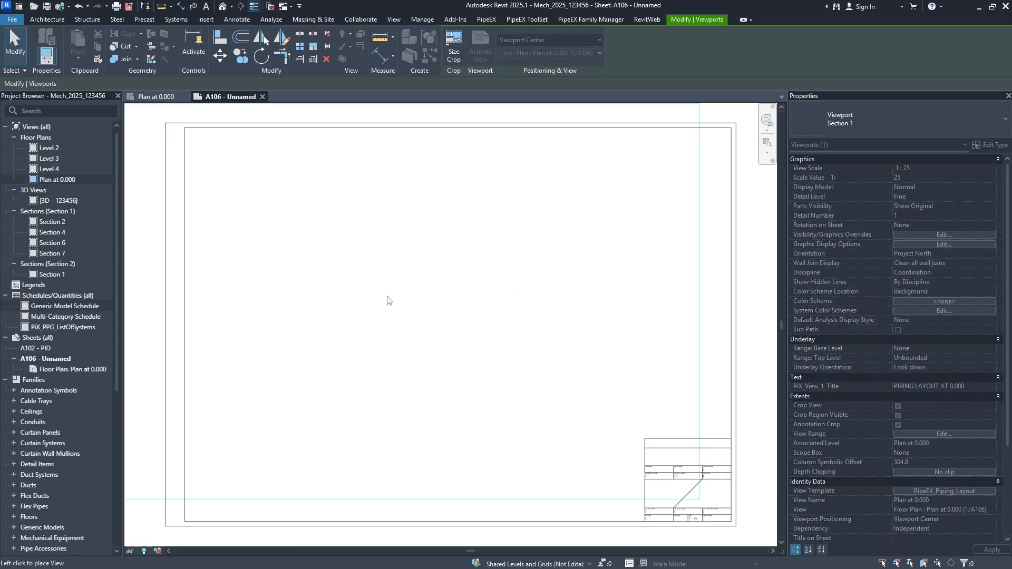
scroll(425, 330, down, 2)
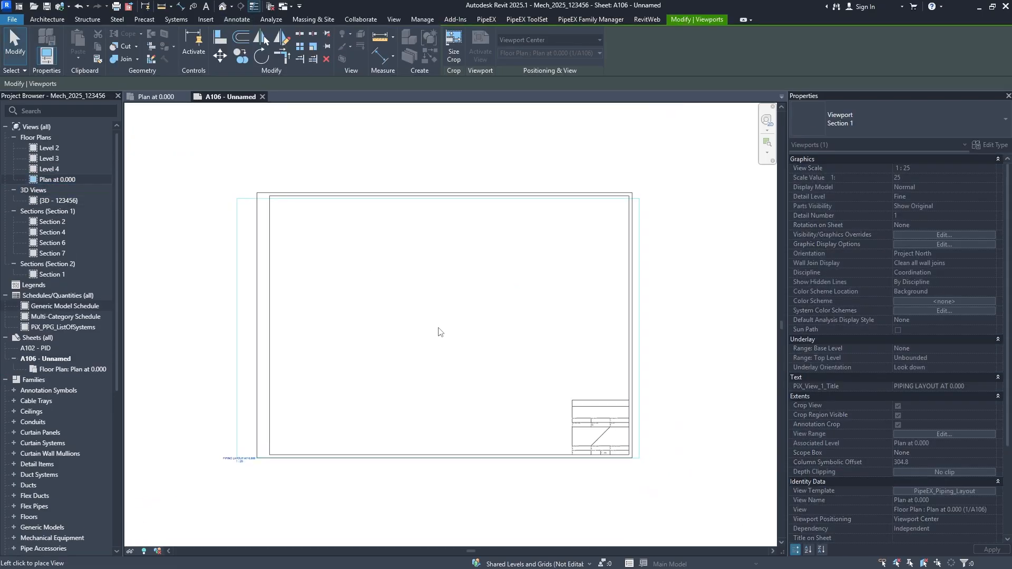
click(439, 332)
key(Escape)
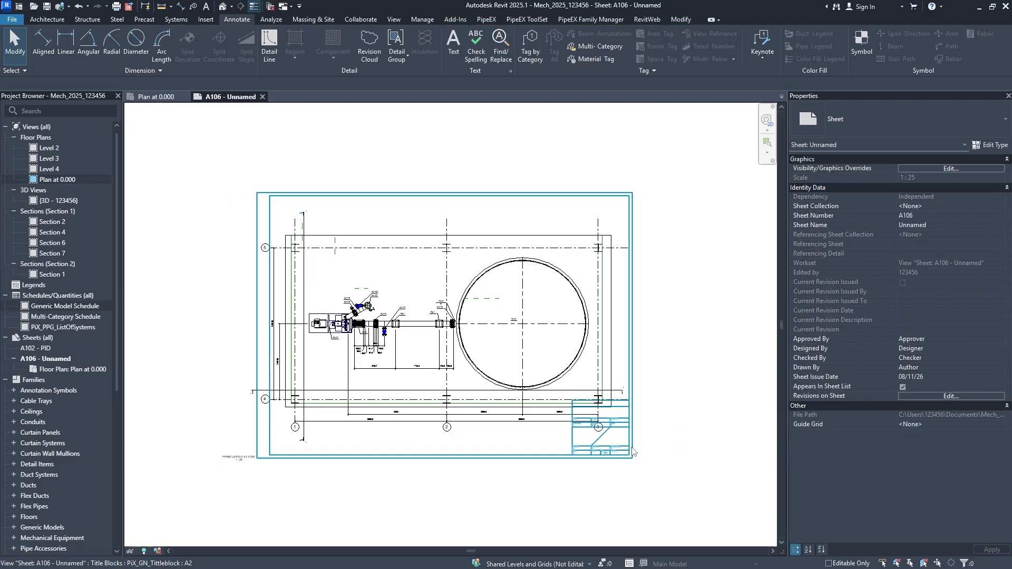
Change the title block type of sheet A106 to PiX_GN_Tittleblock A1
scroll(599, 454, up, 5)
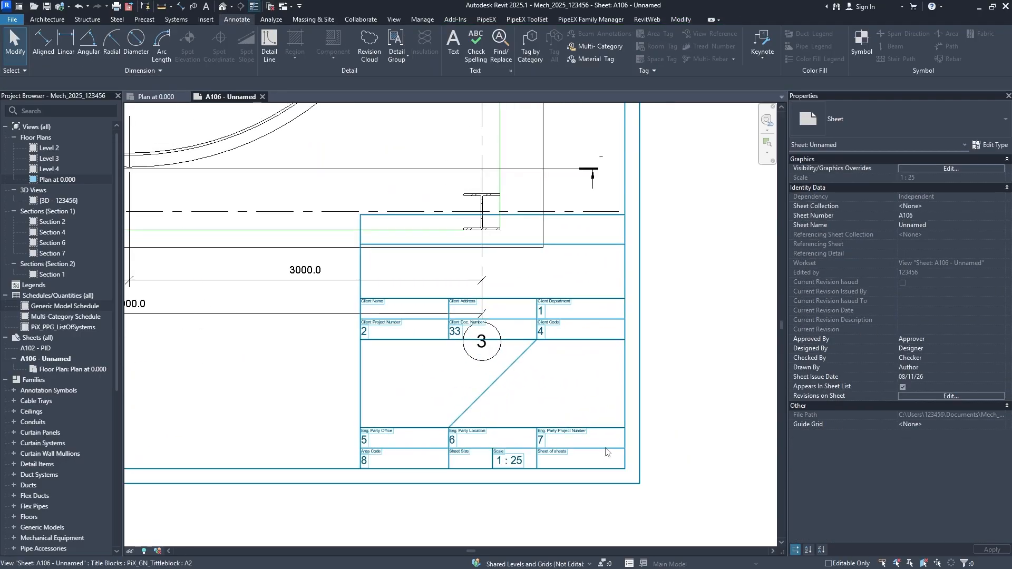
click(607, 452)
scroll(606, 453, down, 5)
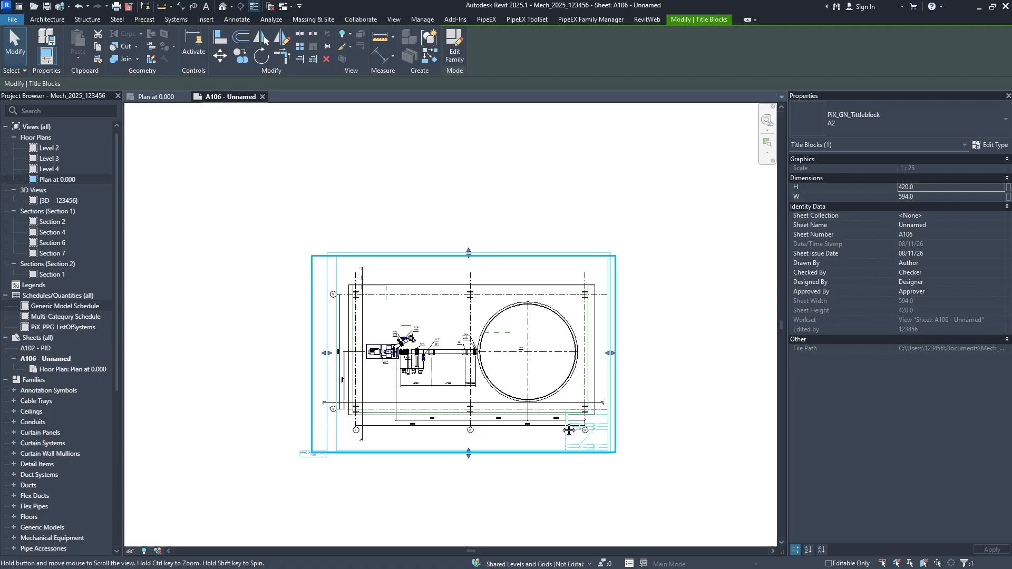
click(846, 117)
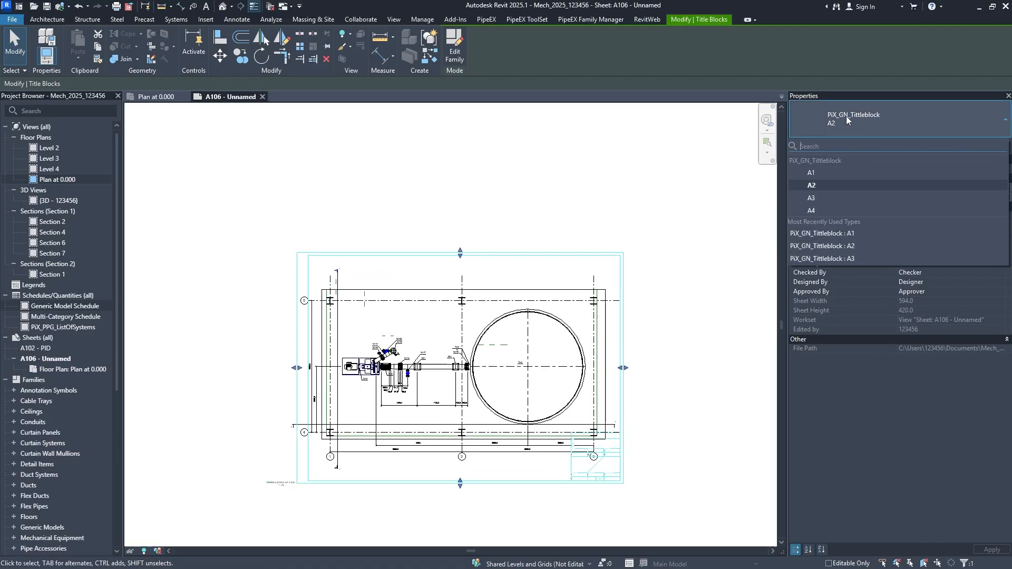
click(827, 176)
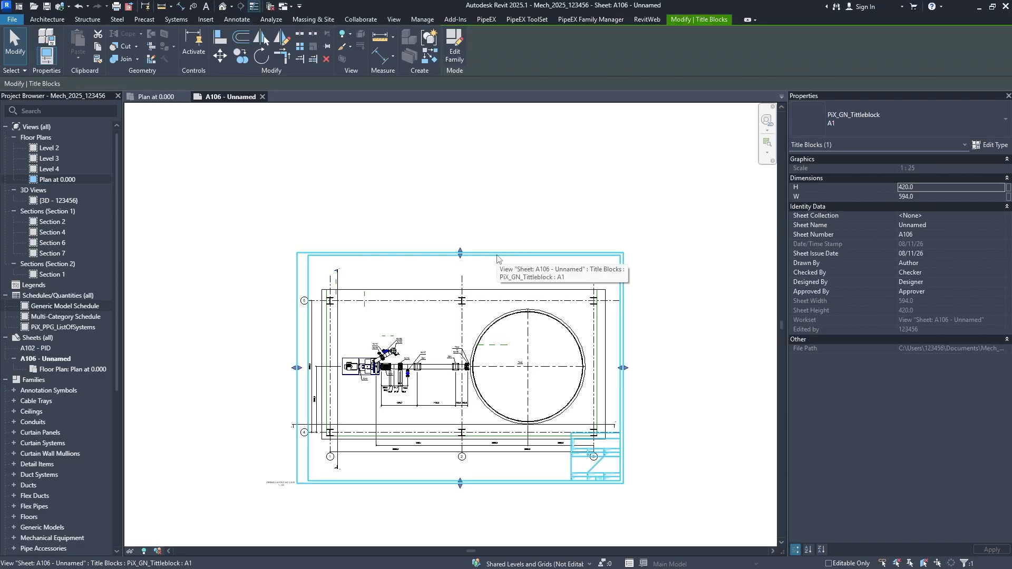
click(597, 176)
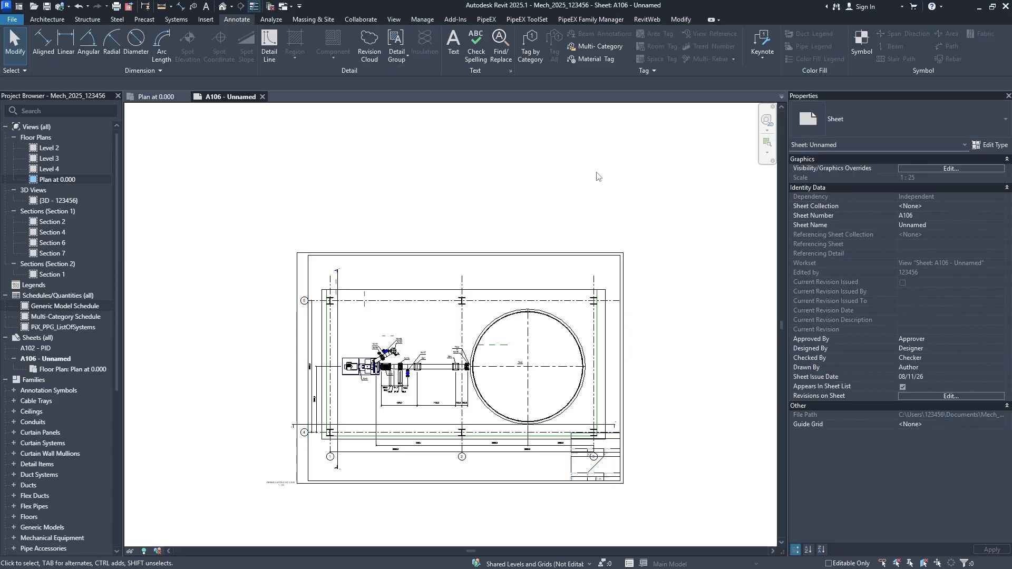
Undo the title block change and the plan placement on sheet A106, and close the sheet
key(ctrl+z)
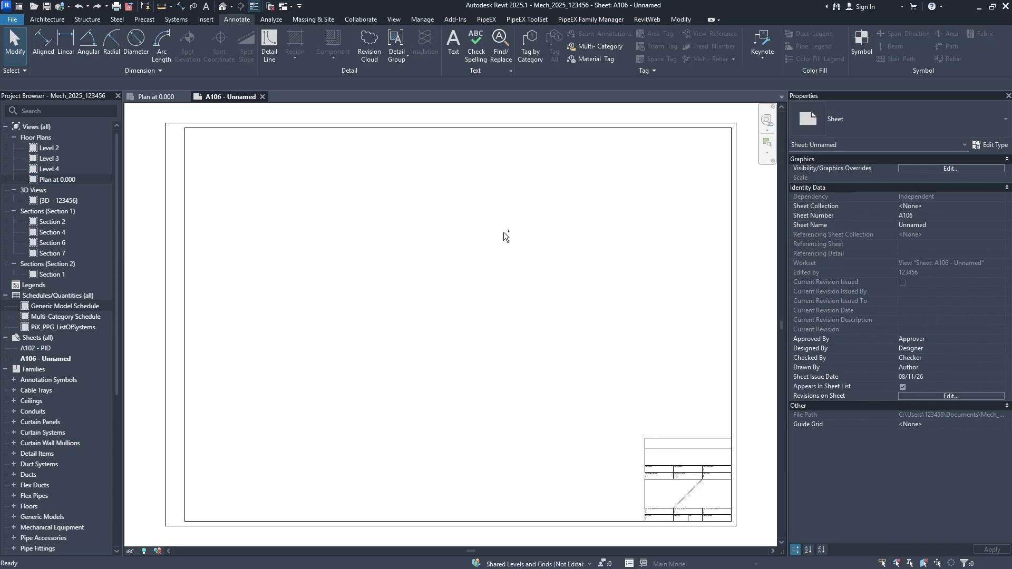
right_click(45, 359)
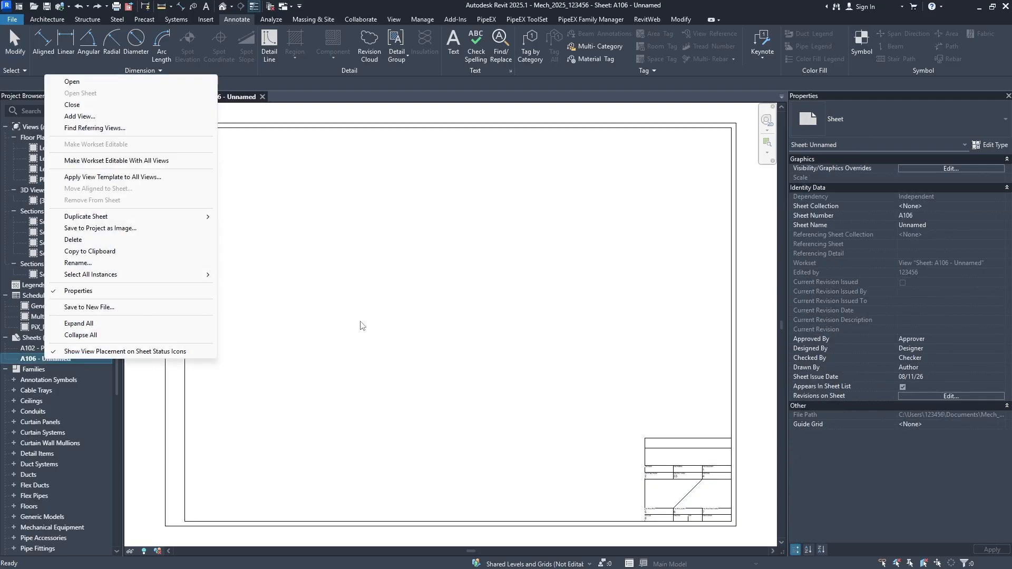
key(Escape)
click(261, 96)
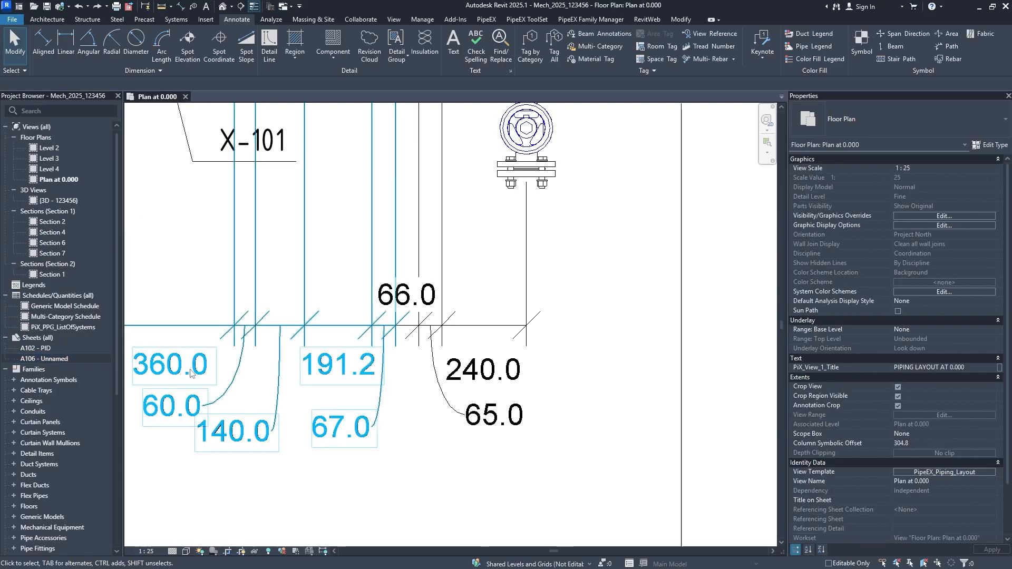
Delete sheet A106 from the project
scroll(191, 374, down, 5)
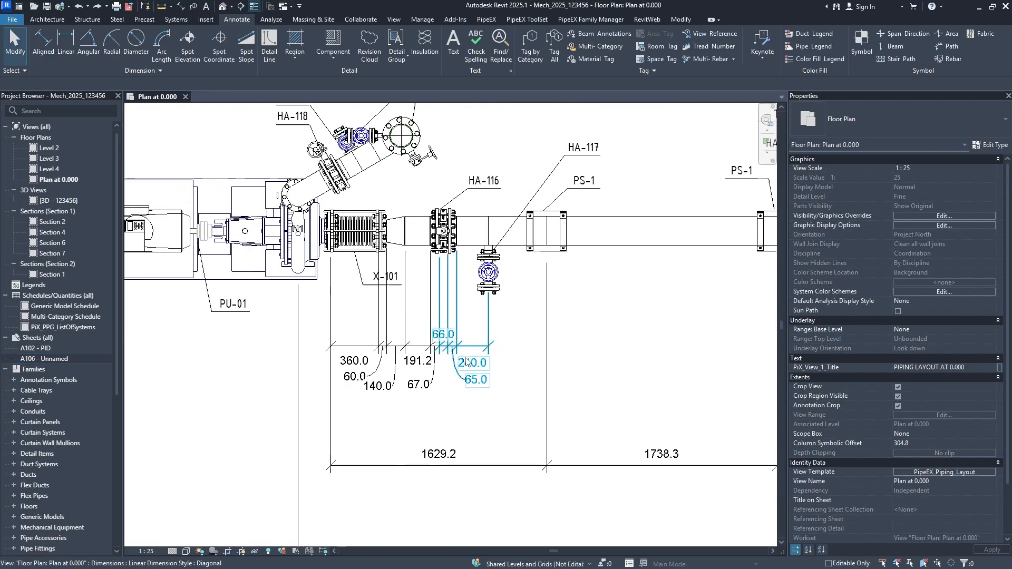
right_click(53, 360)
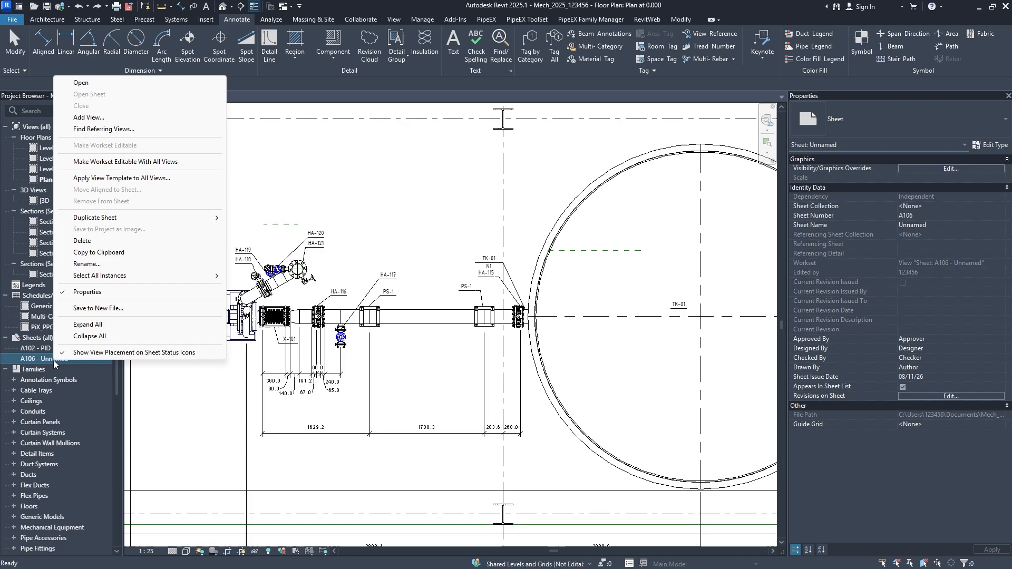
click(83, 240)
Create a new sheet with the PiX_GN_Tittleblock : A1 title block
right_click(74, 339)
click(112, 346)
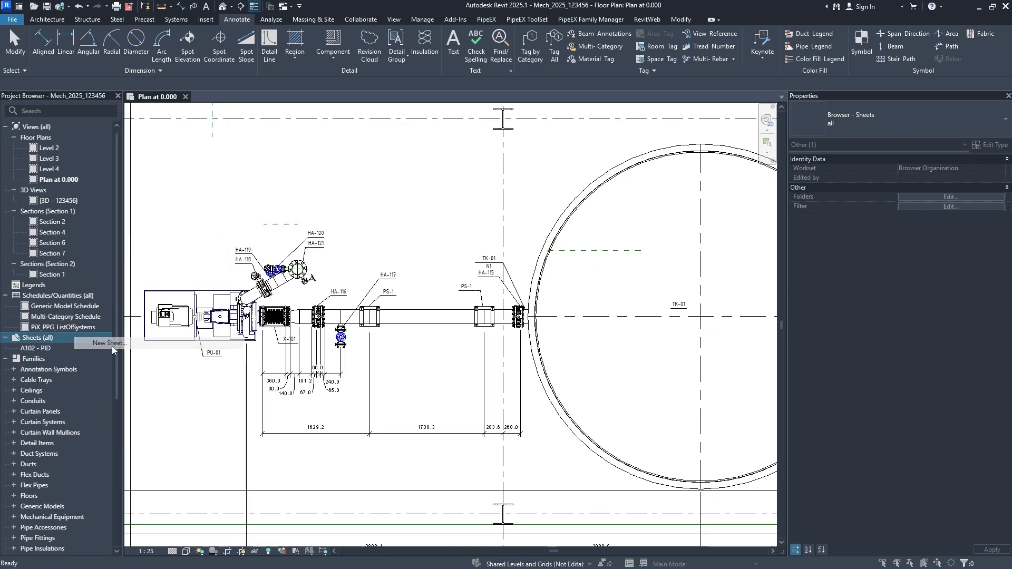
click(463, 188)
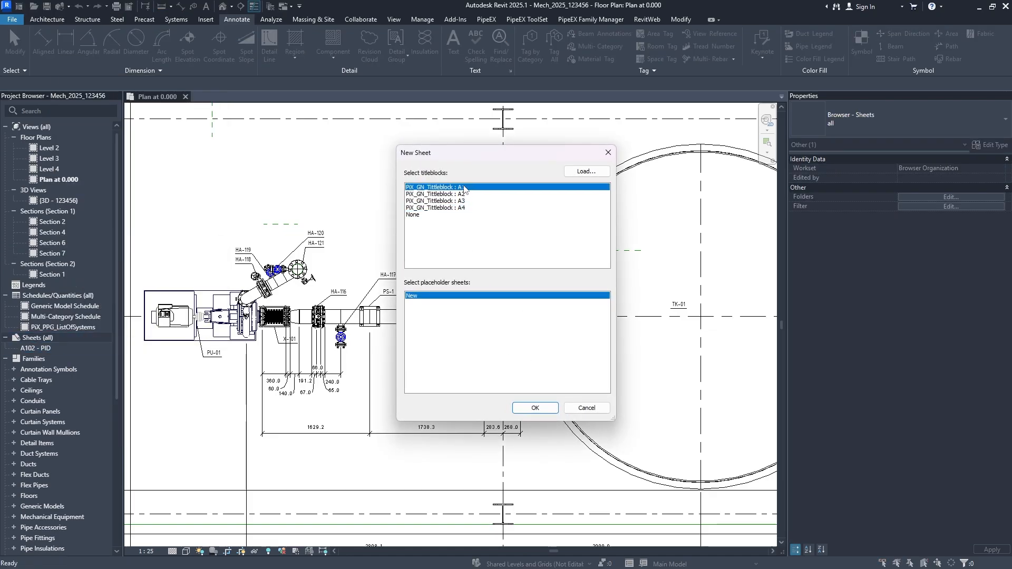
click(527, 408)
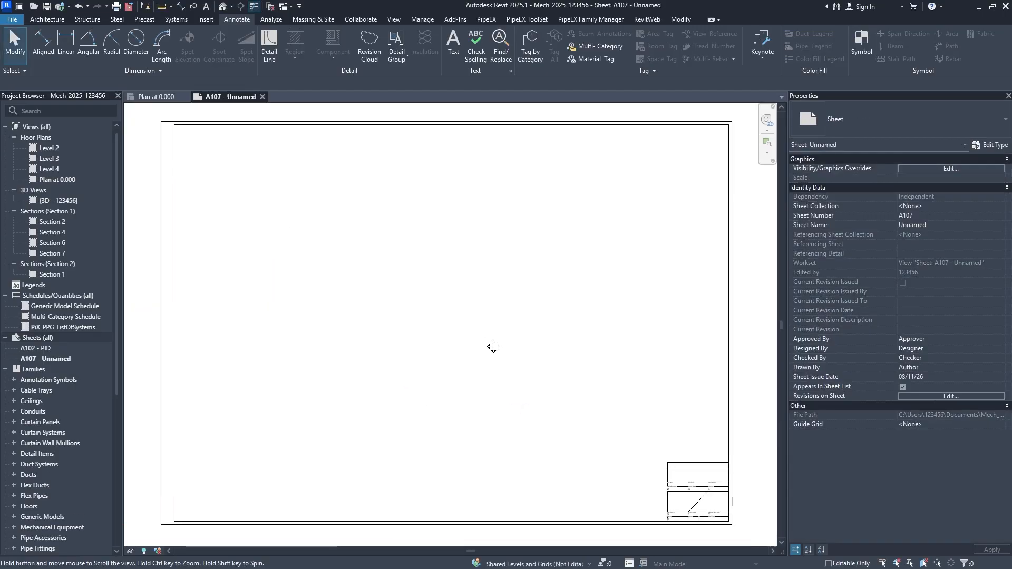
Place the Plan at 0.000 floor plan near the centre of sheet A107, clear of the title block
click(46, 179)
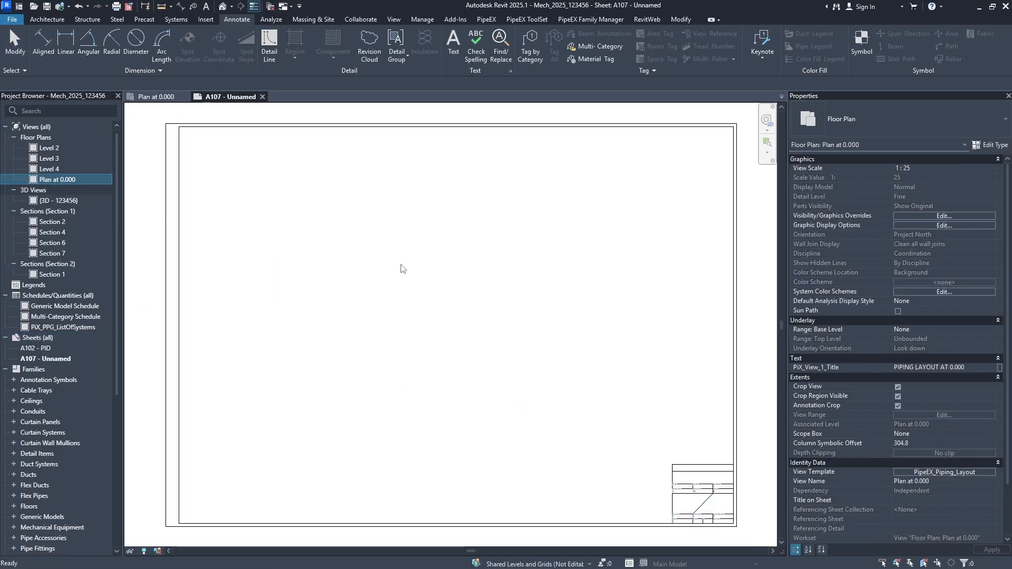
drag(401, 264, 548, 315)
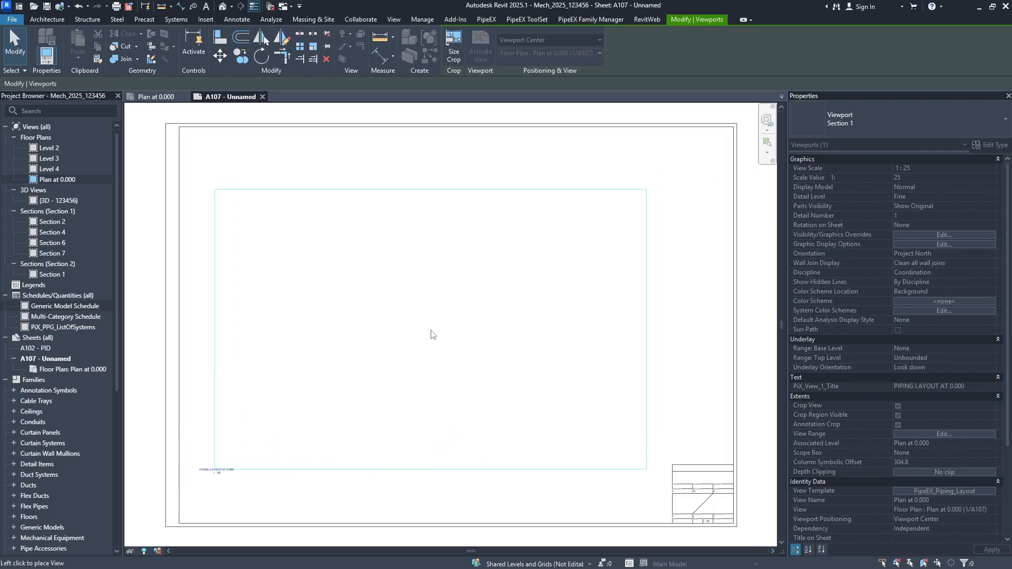
click(433, 344)
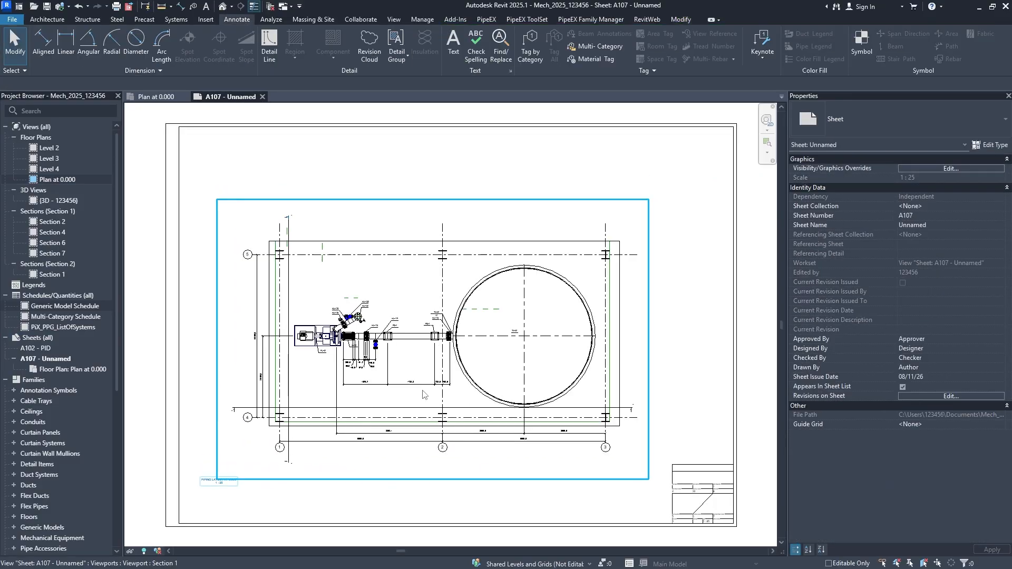
middle_drag(382, 397, 378, 337)
scroll(261, 447, up, 2)
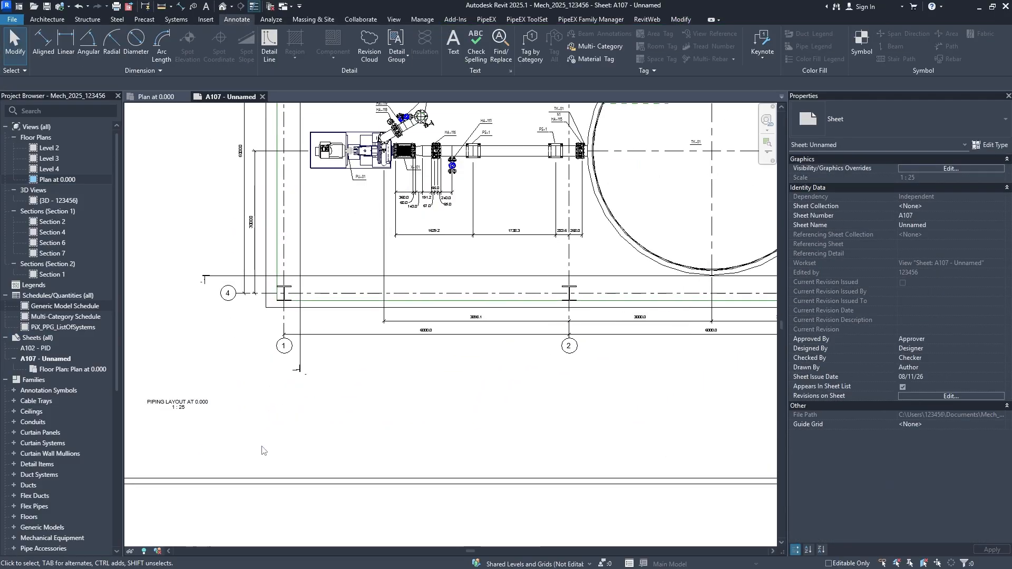
Move the Plan at 0.000 viewport up and slightly left on sheet A107, leaving more room above the title block
middle_drag(265, 437, 257, 452)
scroll(280, 415, down, 1)
scroll(279, 418, down, 1)
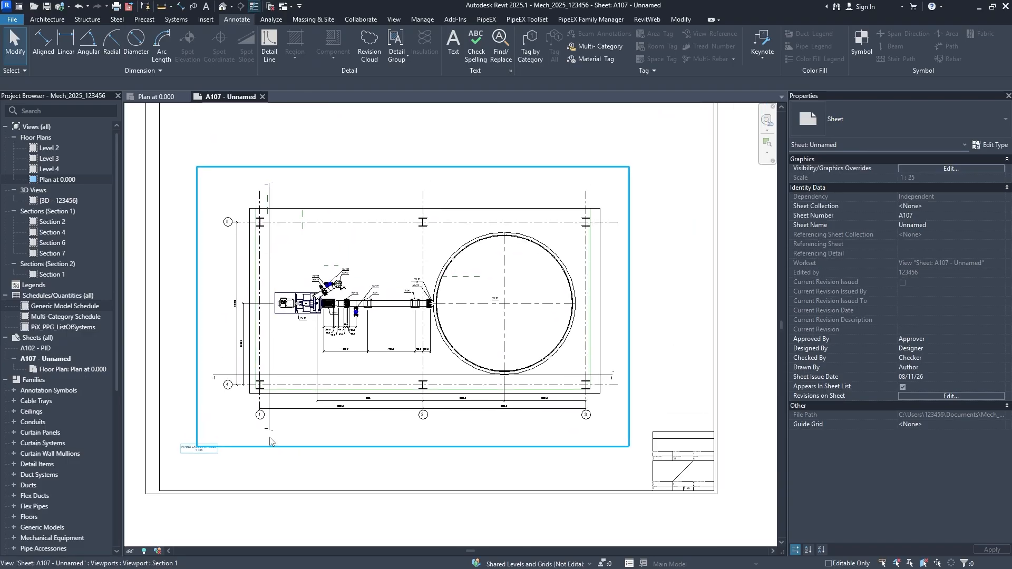
click(432, 334)
middle_drag(430, 343, 431, 389)
drag(431, 390, 433, 340)
click(425, 516)
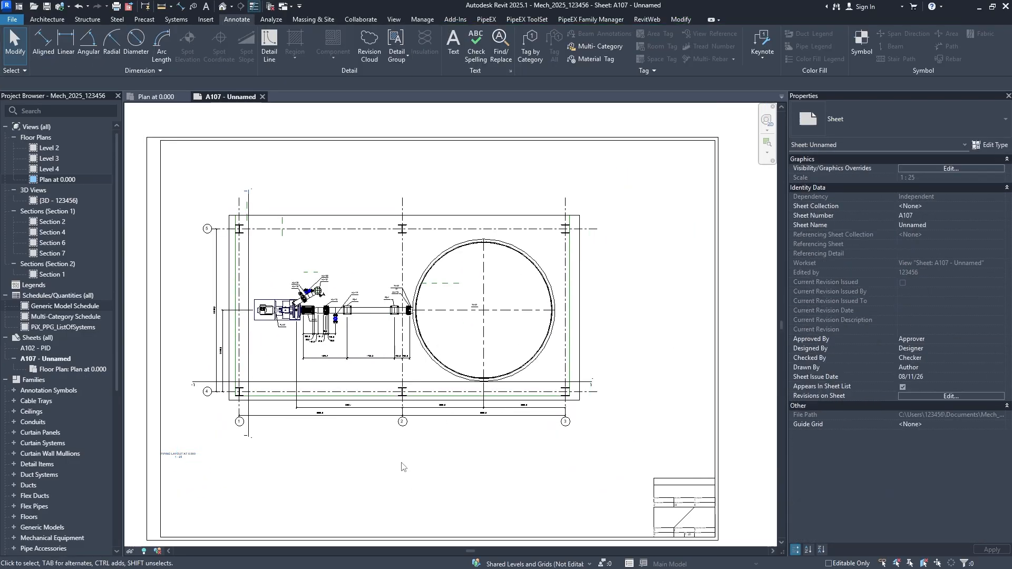
Examine the tags and dimensions along the pump-to-tank pipe run on the placed plan
scroll(384, 347, up, 2)
scroll(387, 363, up, 5)
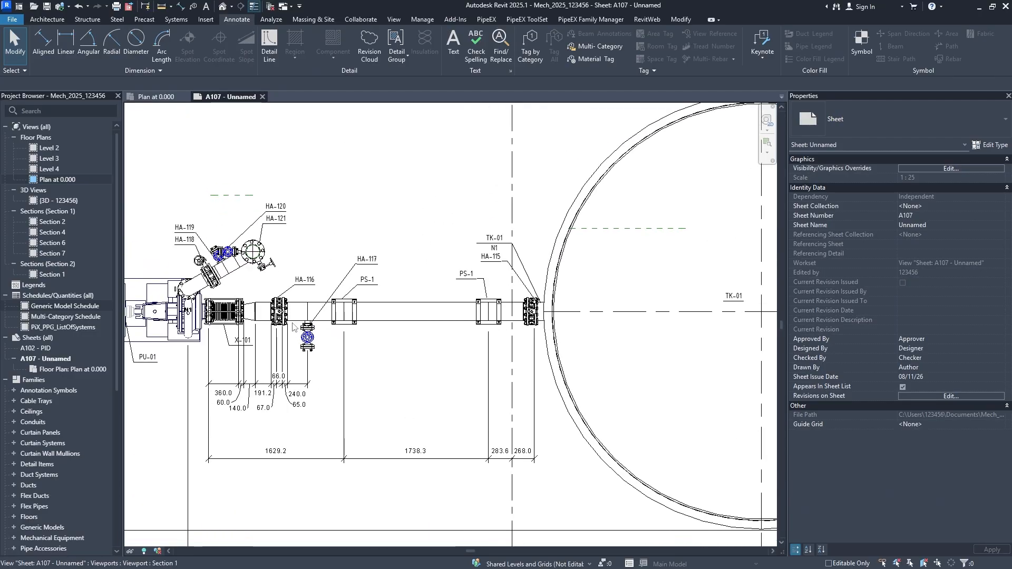
scroll(296, 343, down, 5)
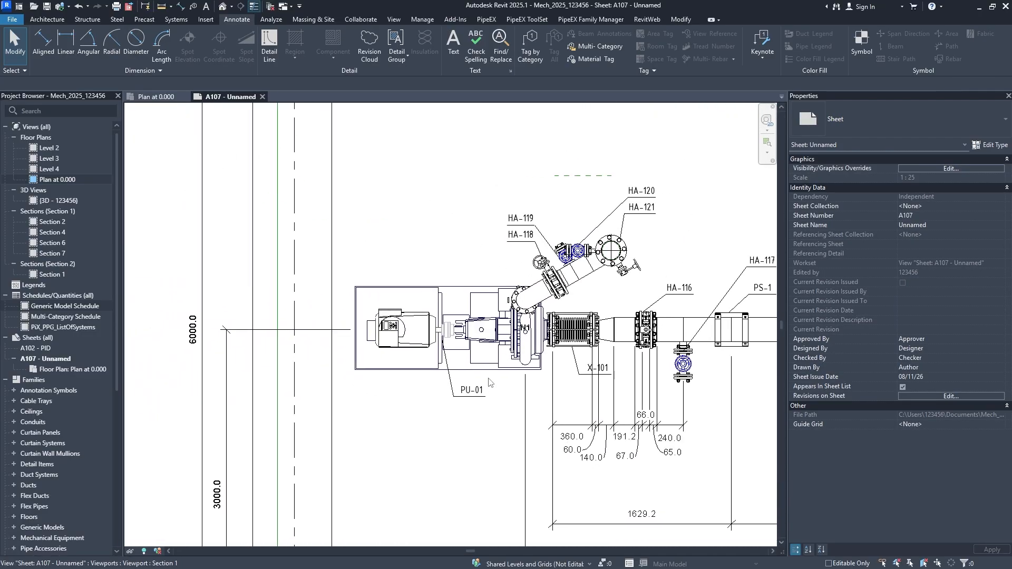
middle_drag(473, 441, 313, 281)
scroll(513, 363, up, 2)
scroll(513, 363, down, 7)
middle_drag(521, 370, 484, 407)
scroll(228, 458, up, 3)
scroll(231, 459, down, 3)
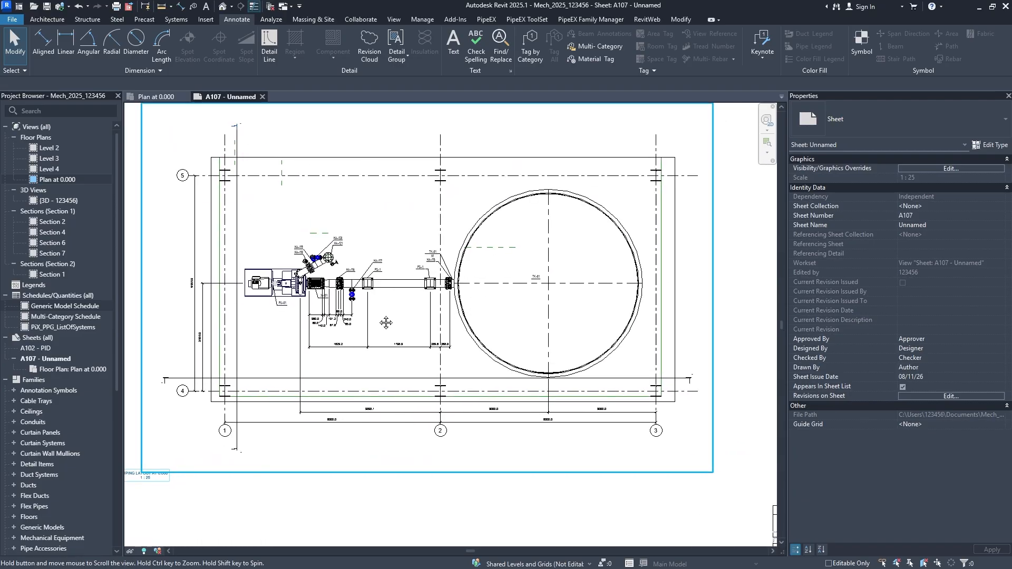
Move the PIPING LAYOUT AT 0.000 view title beneath the plan, centred under grid 2
middle_drag(402, 330, 385, 294)
click(460, 449)
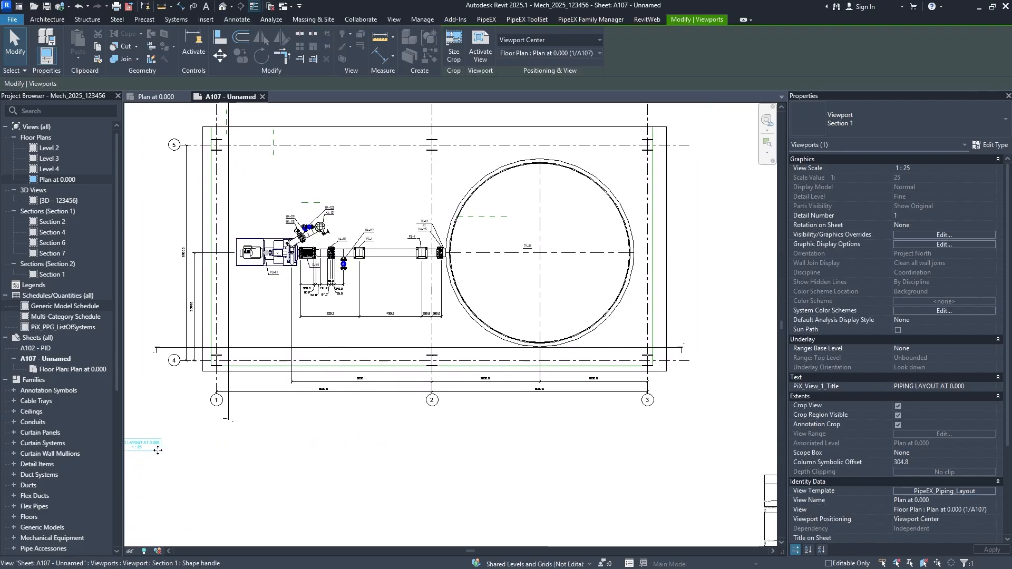
key(Escape)
Activate the plan viewport and delete the upper chain of short fitting dimensions below the pipe run
scroll(387, 288, up, 4)
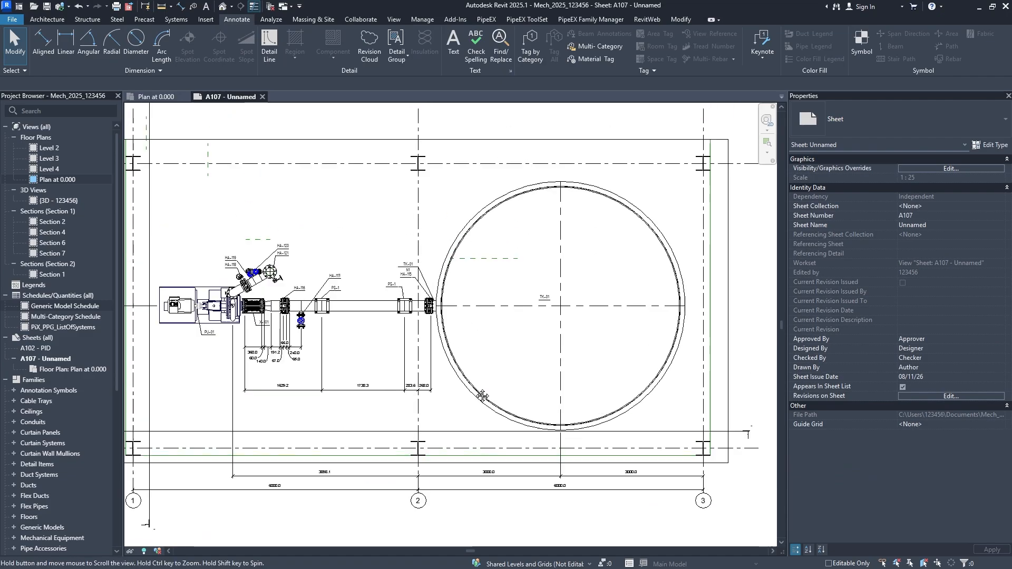
scroll(387, 288, down, 5)
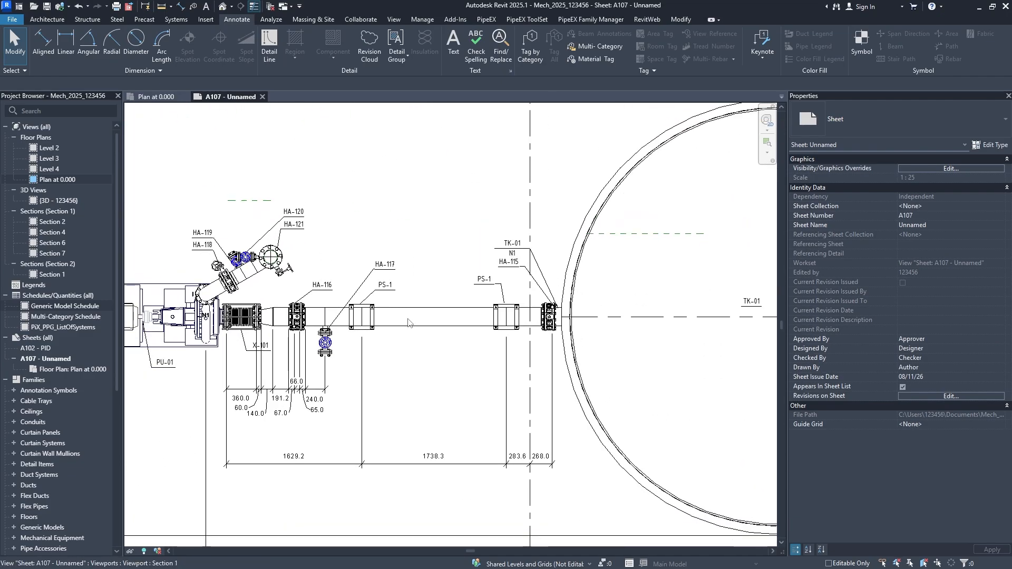
middle_drag(432, 345, 402, 310)
scroll(418, 343, down, 2)
scroll(403, 313, up, 1)
scroll(333, 321, up, 4)
middle_drag(333, 322, 333, 346)
scroll(333, 345, up, 2)
double_click(301, 368)
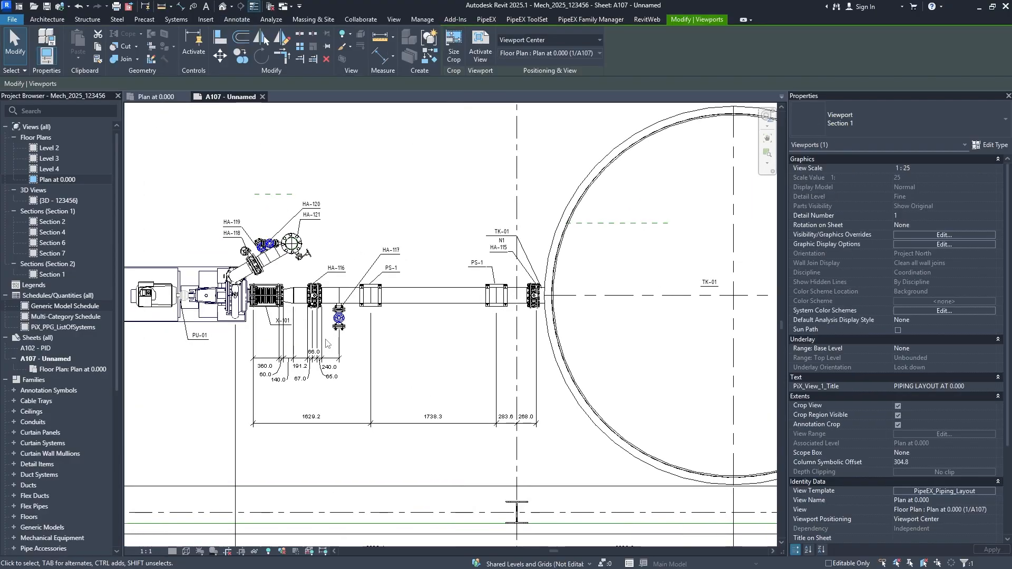
click(304, 363)
key(Escape)
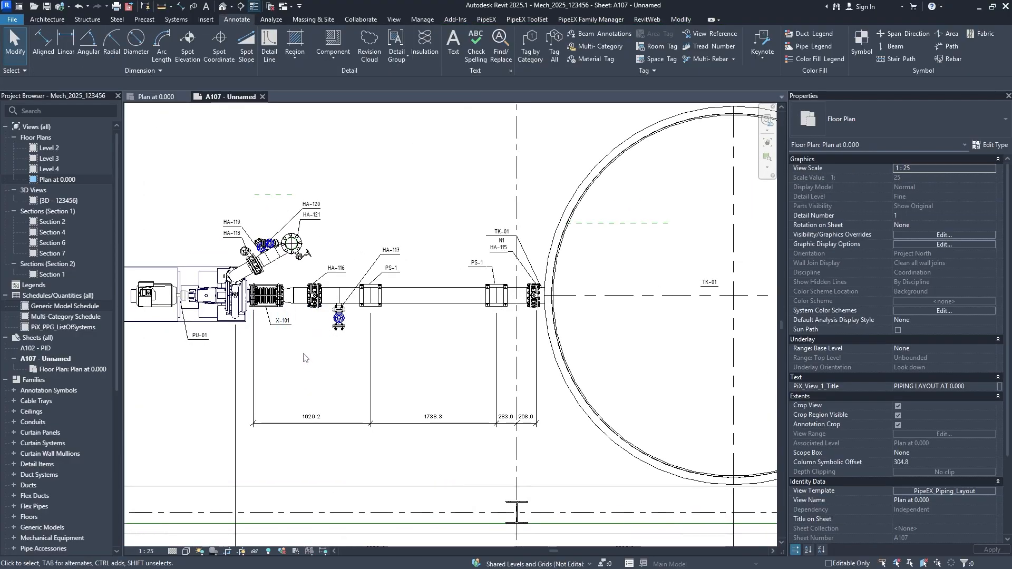
Deactivate the plan viewport and nudge it higher on sheet A107
scroll(303, 340, down, 1)
scroll(333, 332, up, 2)
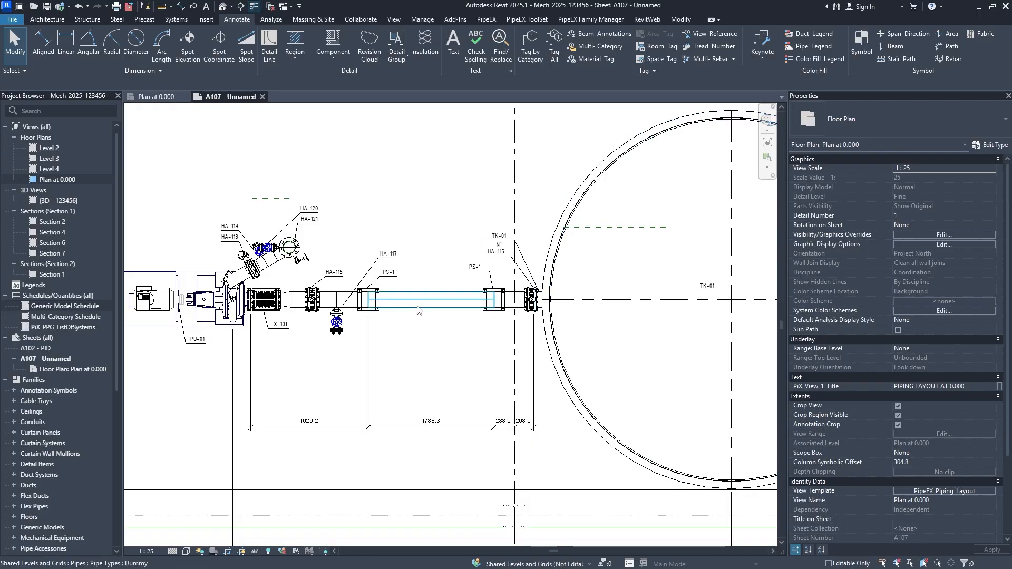
scroll(432, 307, down, 3)
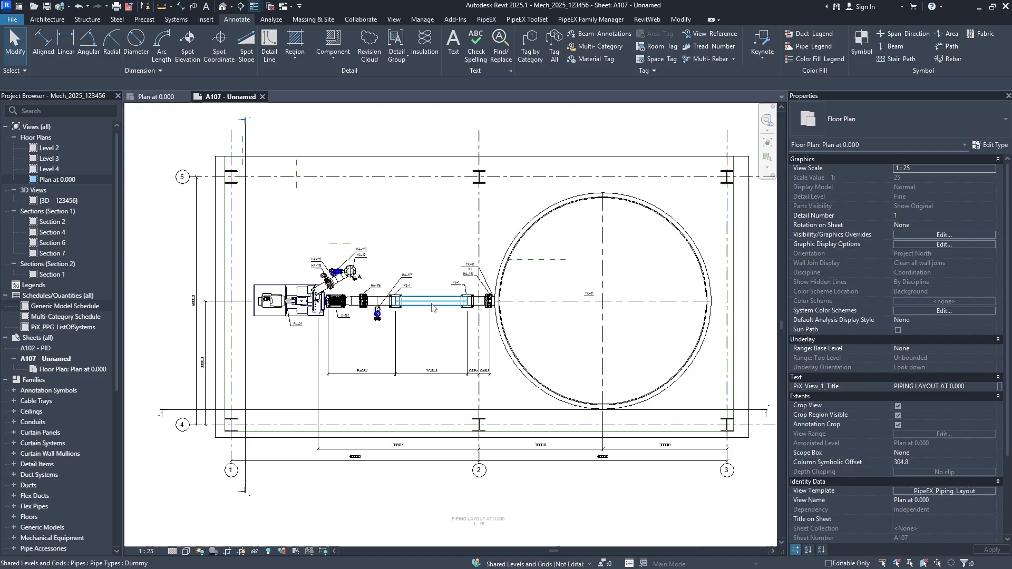
scroll(417, 275, down, 2)
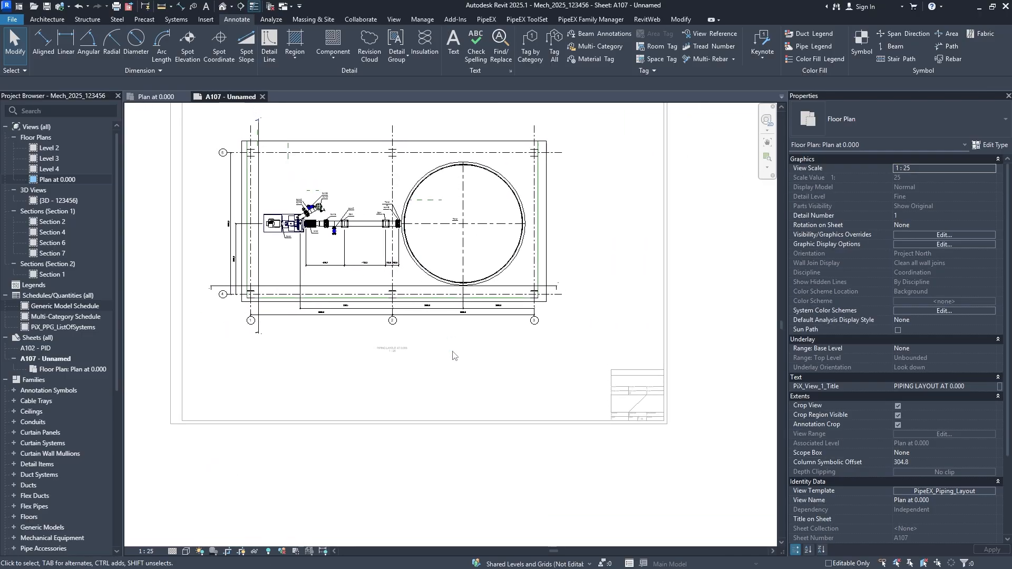
click(453, 350)
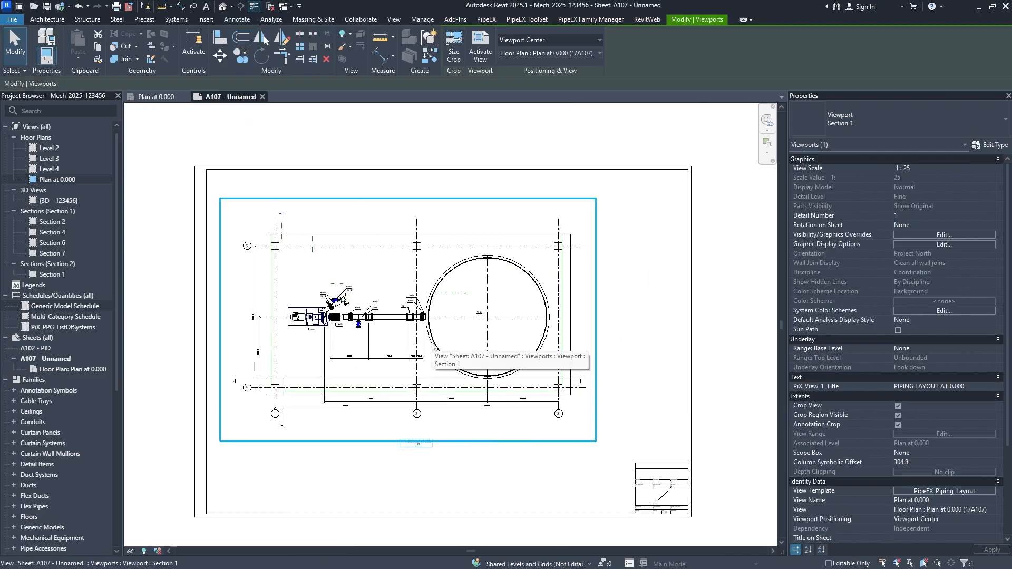
key(Up)
key(Up)
key(Up)
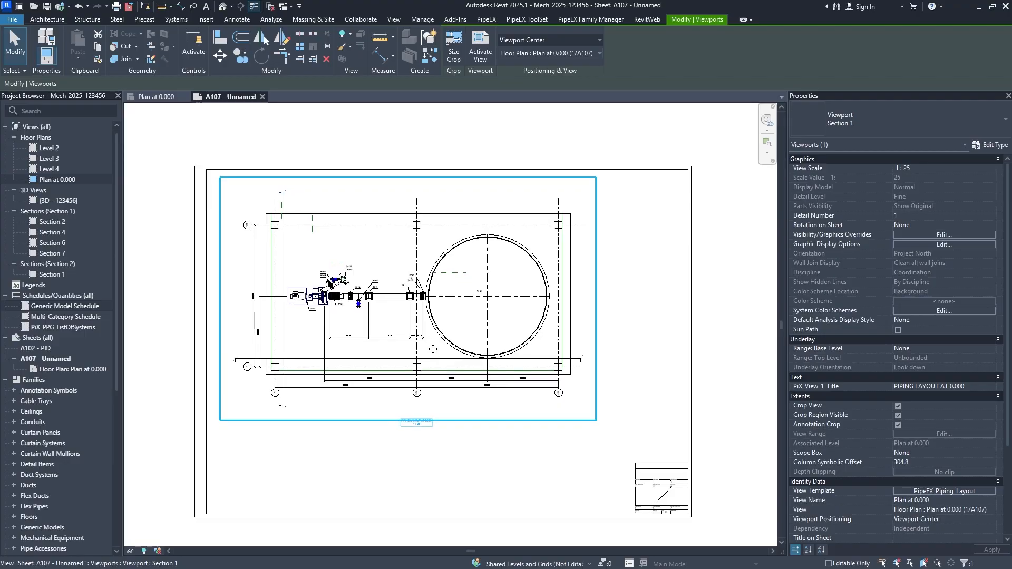
key(Escape)
Move the PIPING LAYOUT AT 0.000 view title up, closer to the grid bubbles under the plan
scroll(418, 424, up, 3)
drag(418, 424, 410, 393)
click(388, 447)
Collapse the Set 1 assembly in the project tree
middle_drag(290, 304, 364, 406)
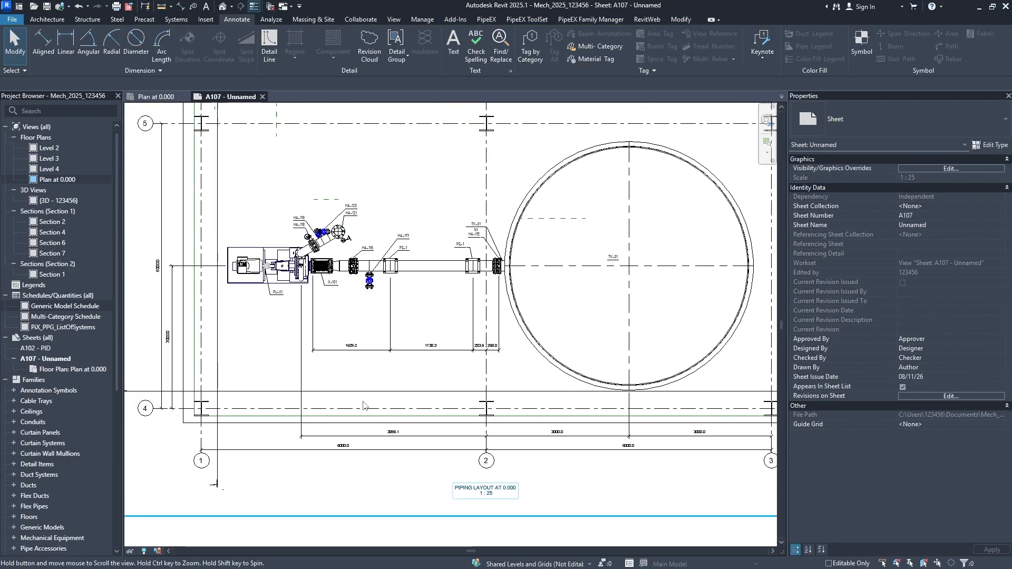
middle_drag(355, 295, 352, 324)
scroll(71, 391, down, 8)
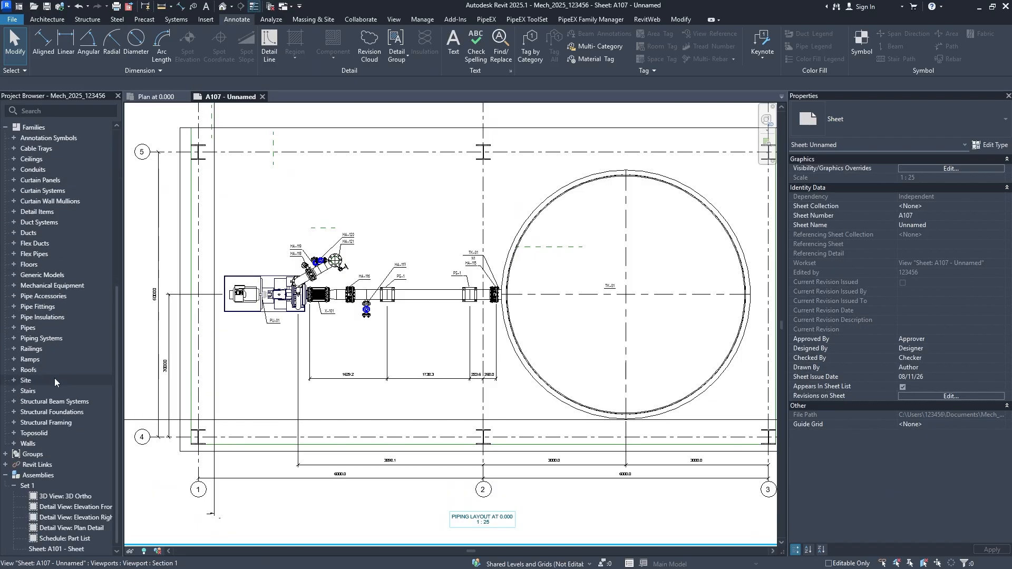
click(15, 486)
scroll(415, 315, up, 2)
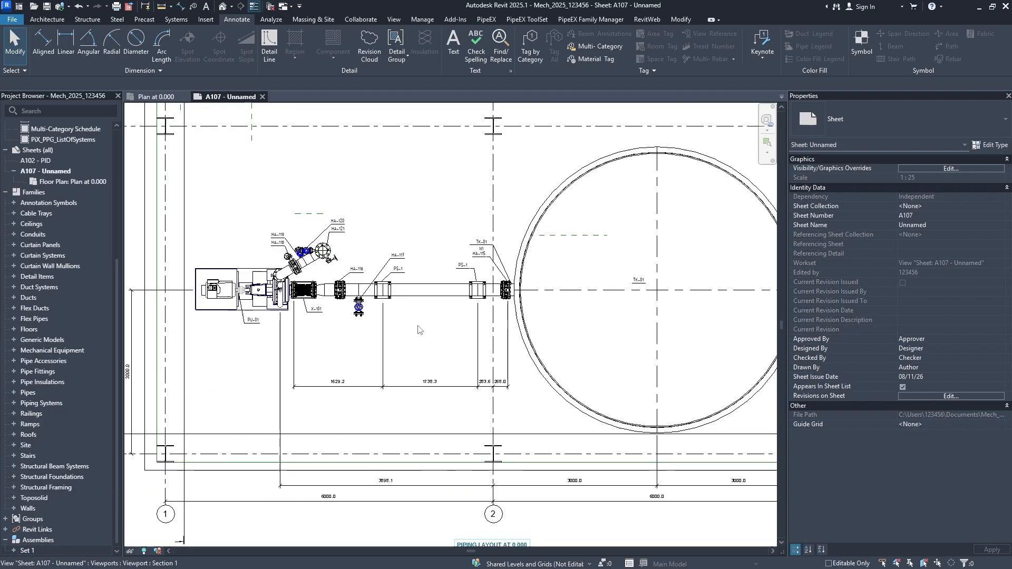
Activate the Plan at 0.000 viewport on sheet A107 for editing around the main pipe run
click(415, 316)
scroll(414, 315, up, 2)
double_click(415, 316)
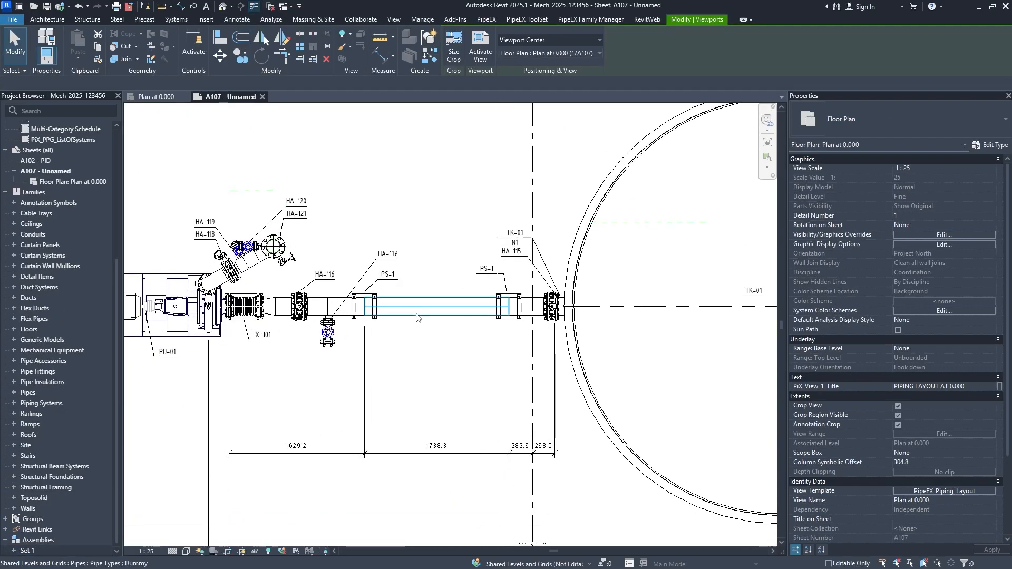
key(Tab)
key(Tab)
click(416, 316)
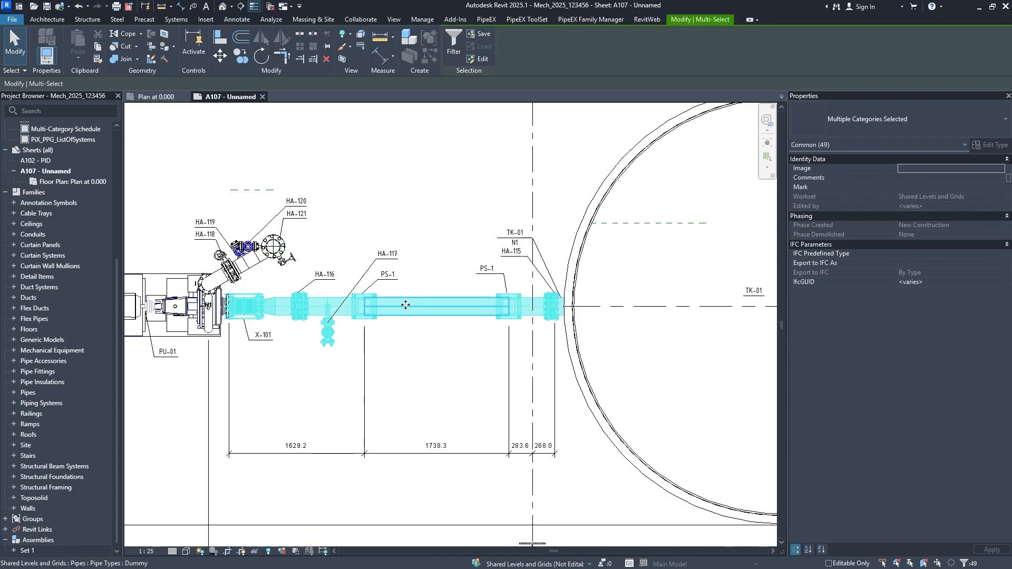
key(Escape)
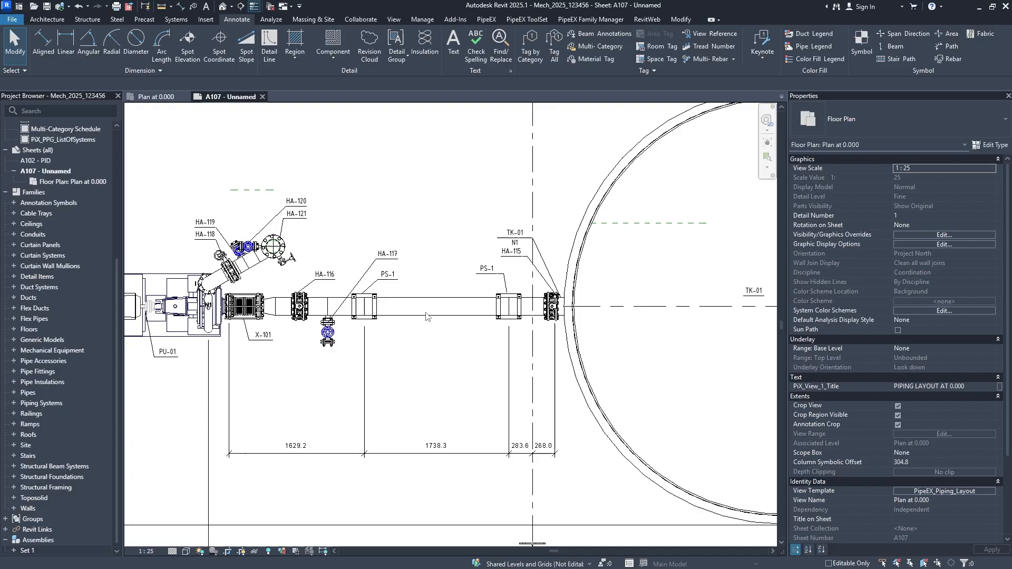
key(Tab)
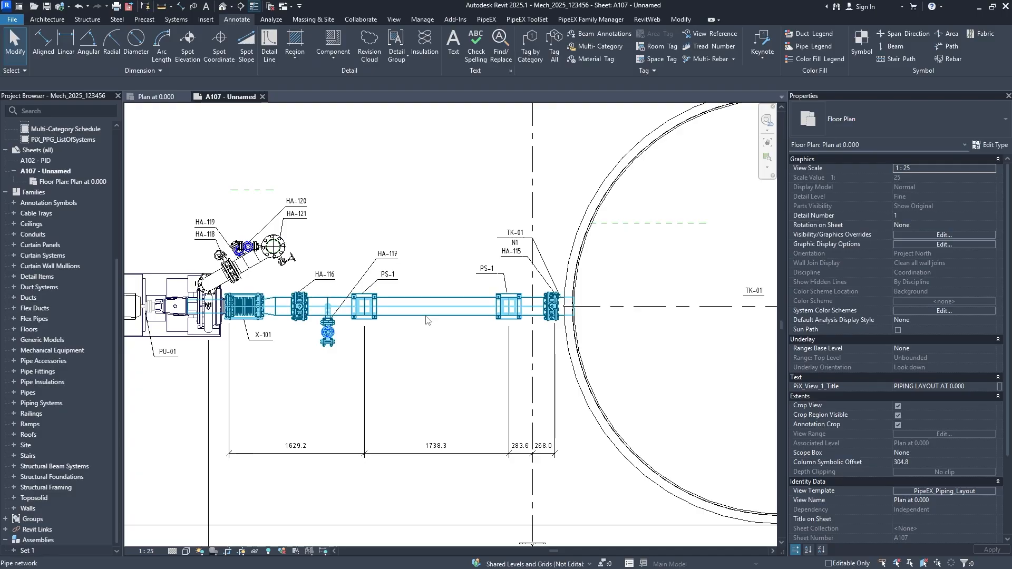
click(427, 320)
key(Escape)
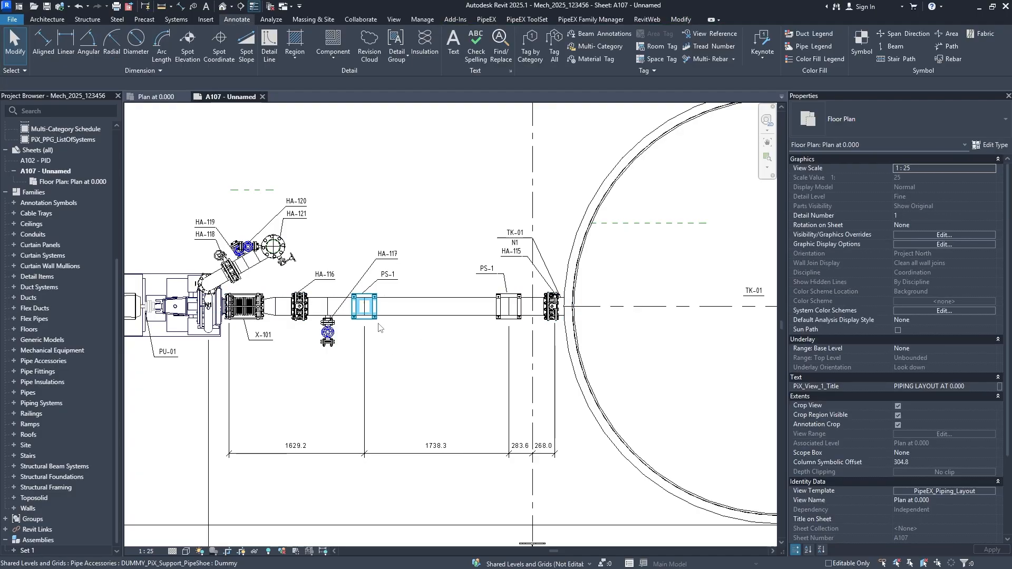
Try to select the piping system of the main run and exclude the HA-117 branch from the selection
click(386, 318)
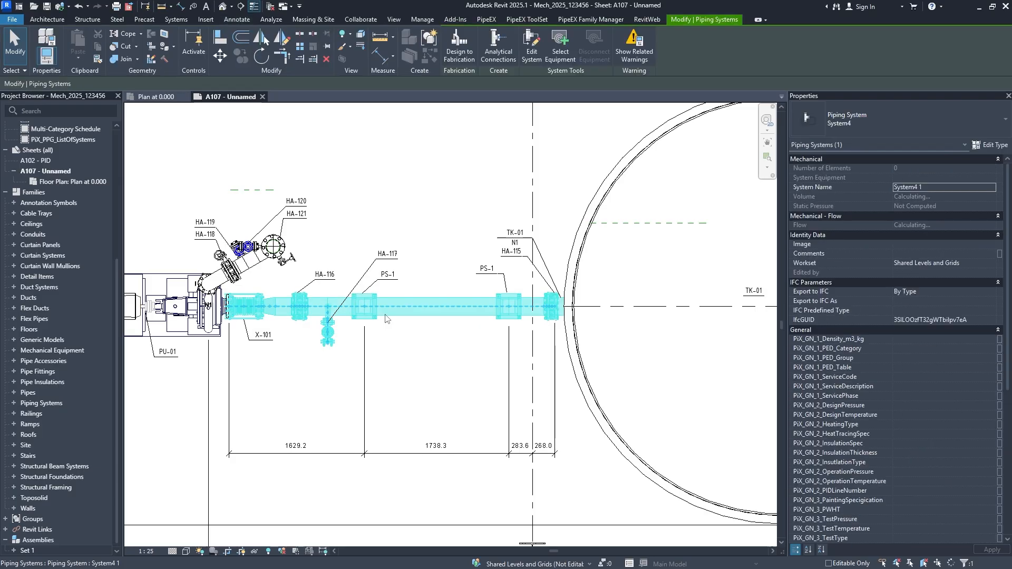
scroll(346, 360, up, 4)
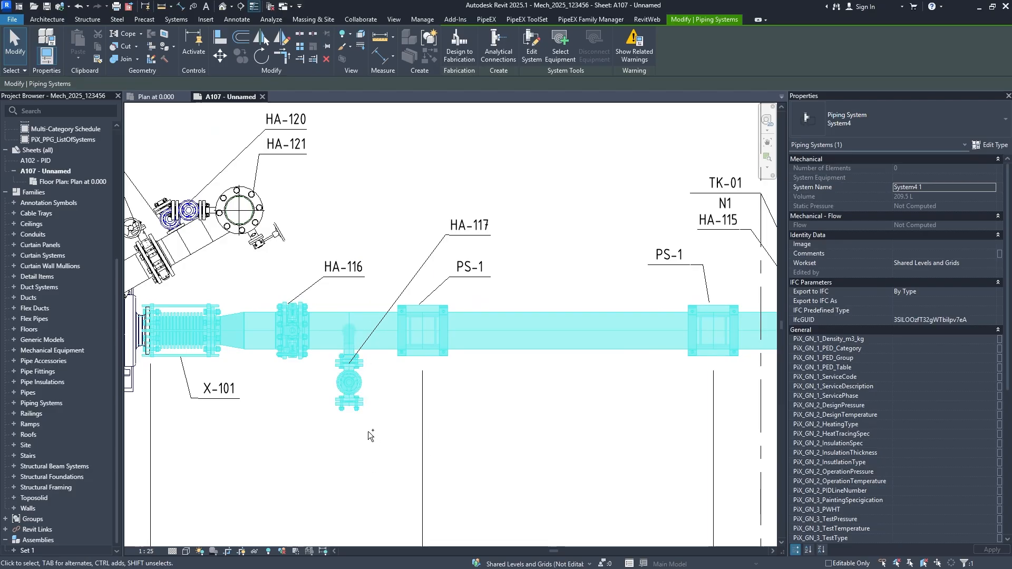
drag(331, 360, 332, 361)
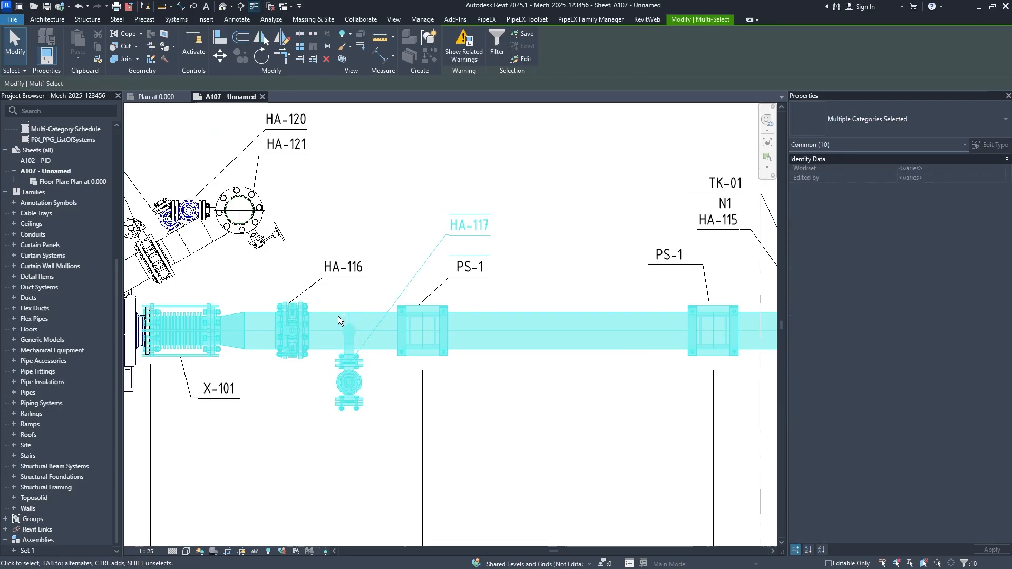
drag(328, 297, 375, 460)
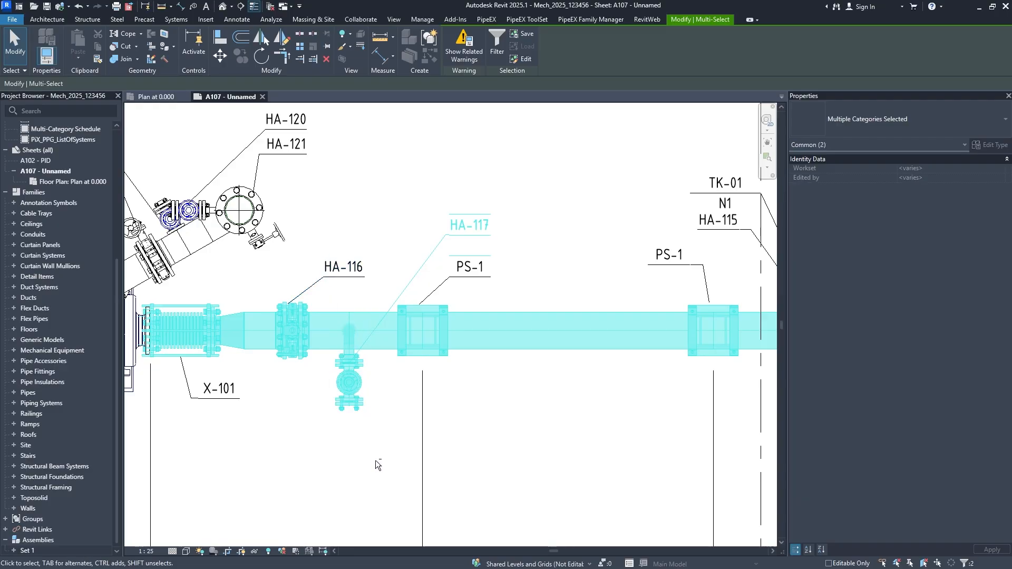
shift+click(456, 225)
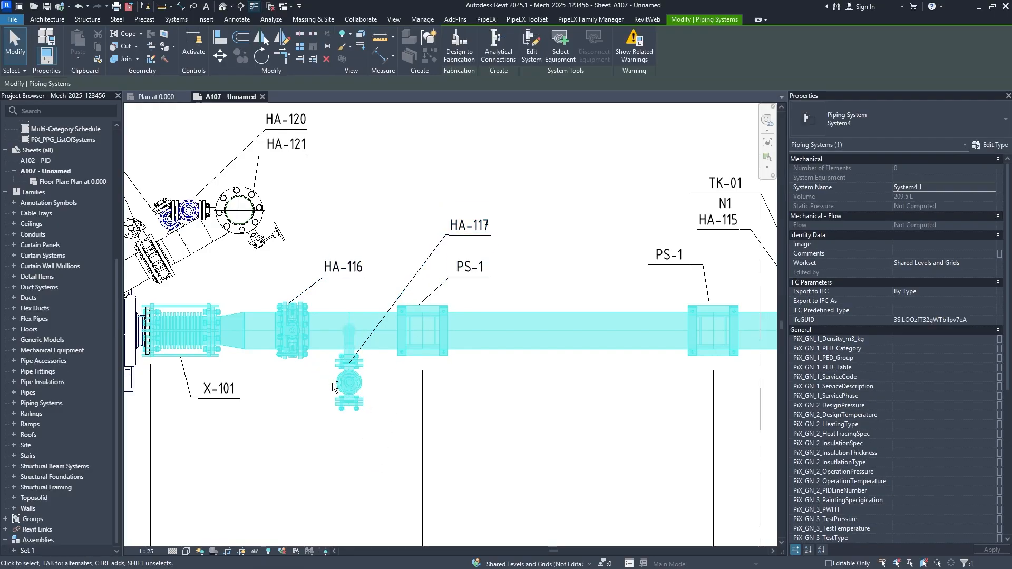
scroll(394, 375, down, 5)
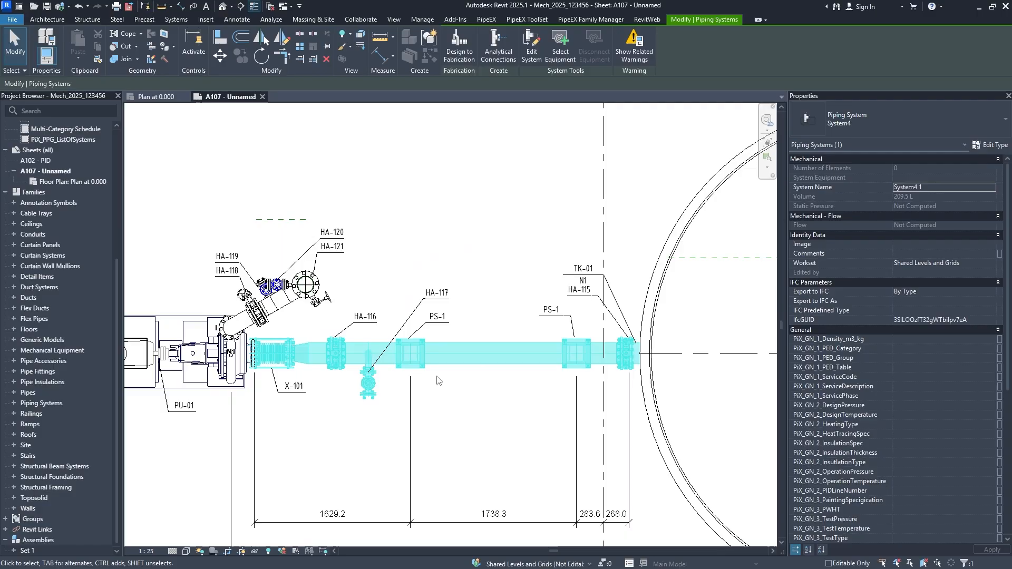
scroll(337, 364, up, 5)
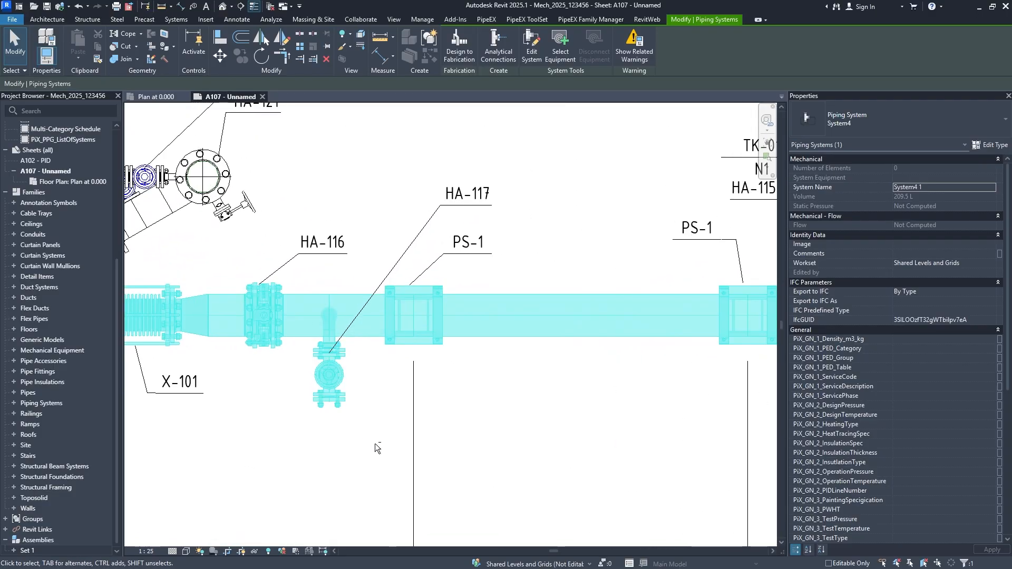
scroll(365, 413, down, 4)
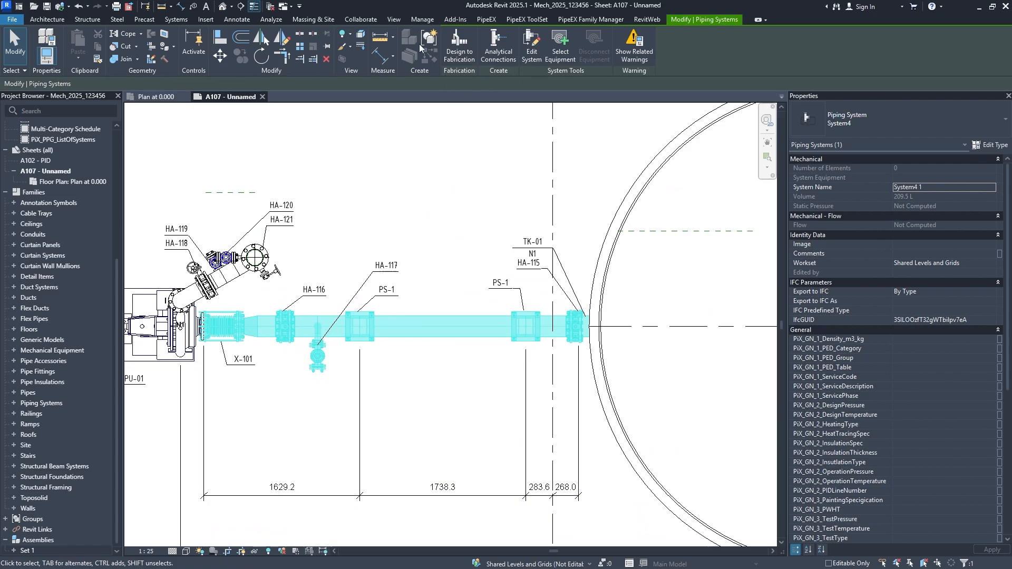
key(Escape)
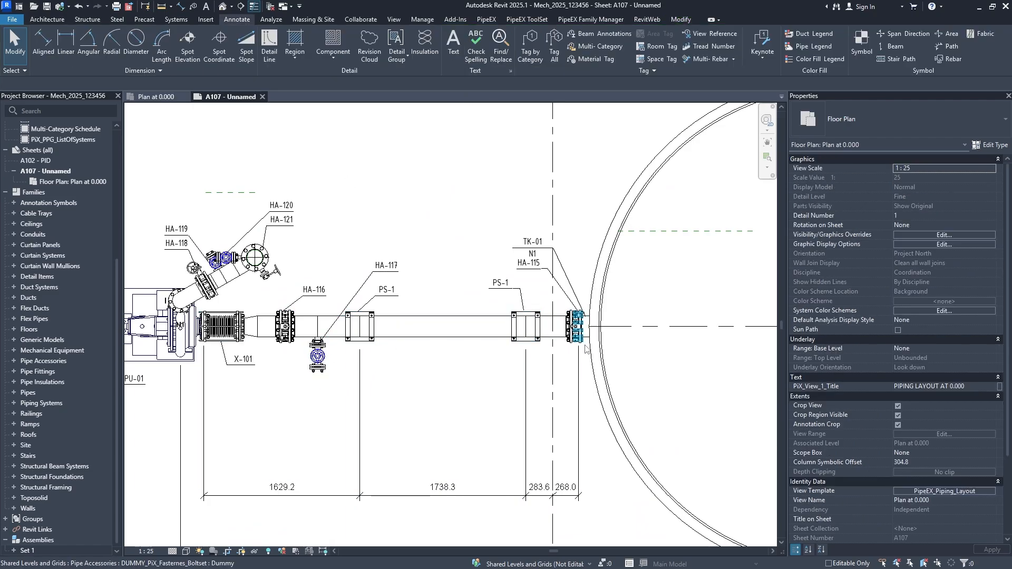
Select the main pipe run between the pump and tank TK-01, including X-101 and HA-116 but excluding the HA-117 branch
middle_drag(388, 316, 398, 342)
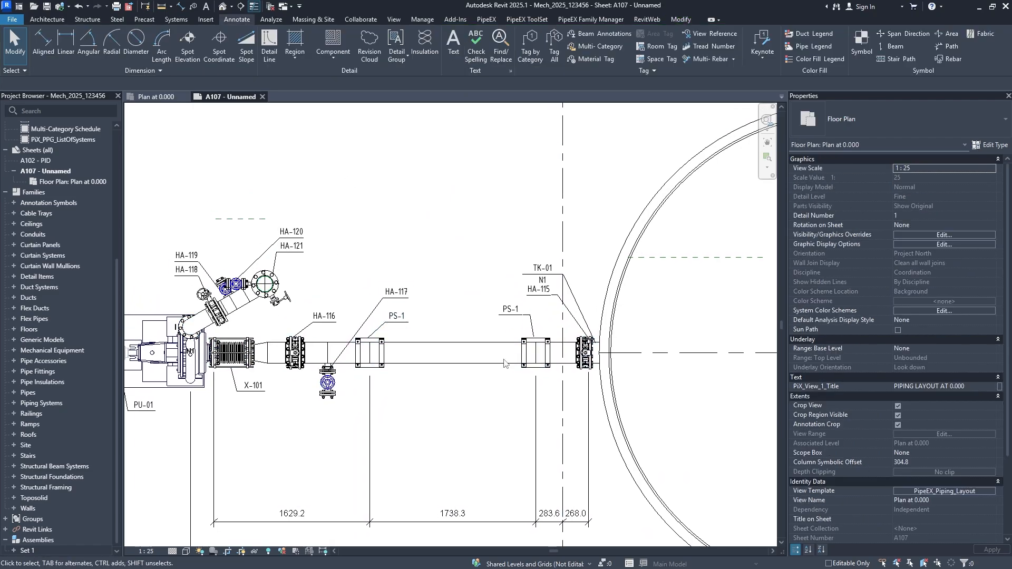
key(Tab)
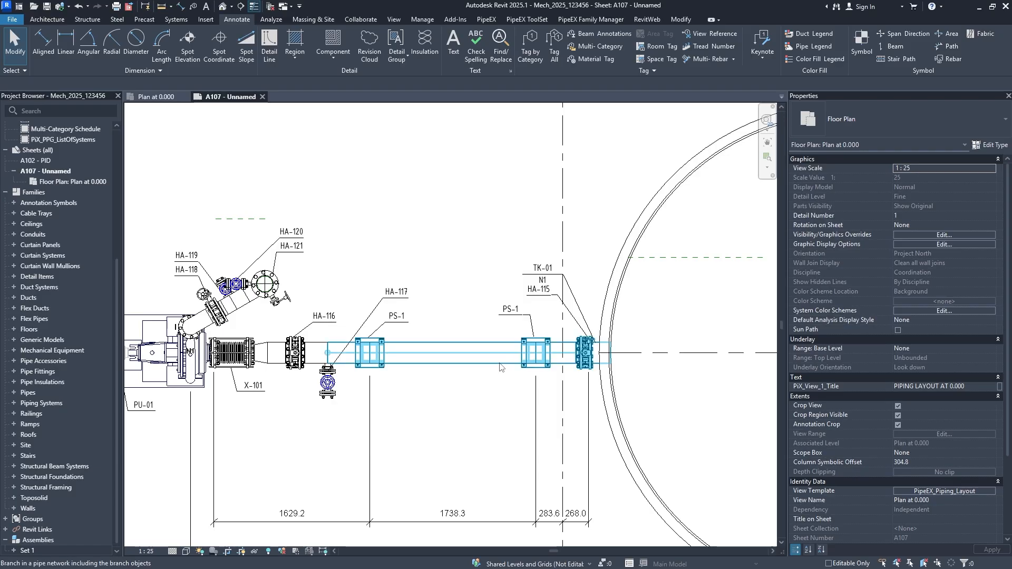
click(500, 368)
scroll(259, 366, up, 2)
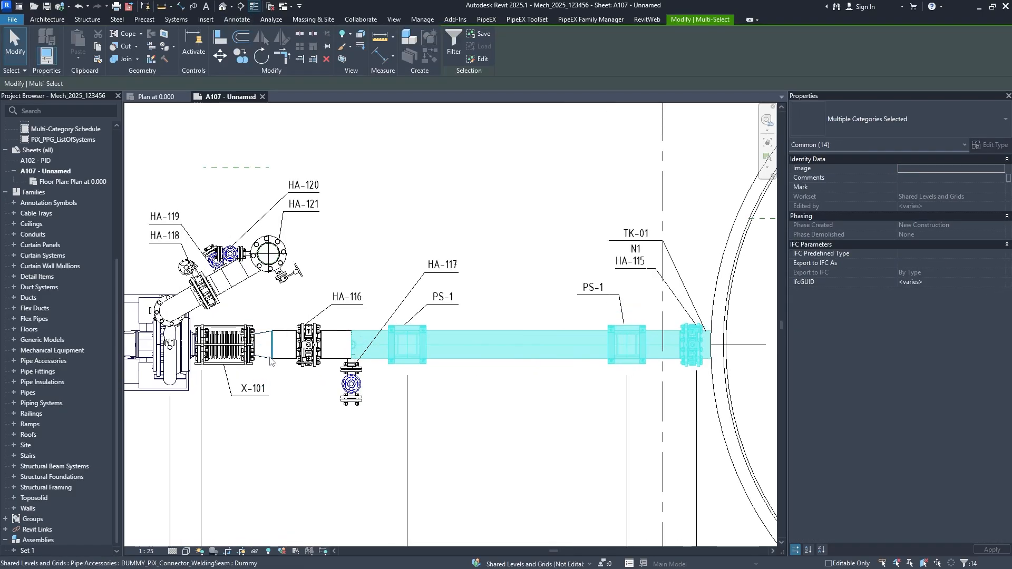
key(Tab)
ctrl+click(265, 361)
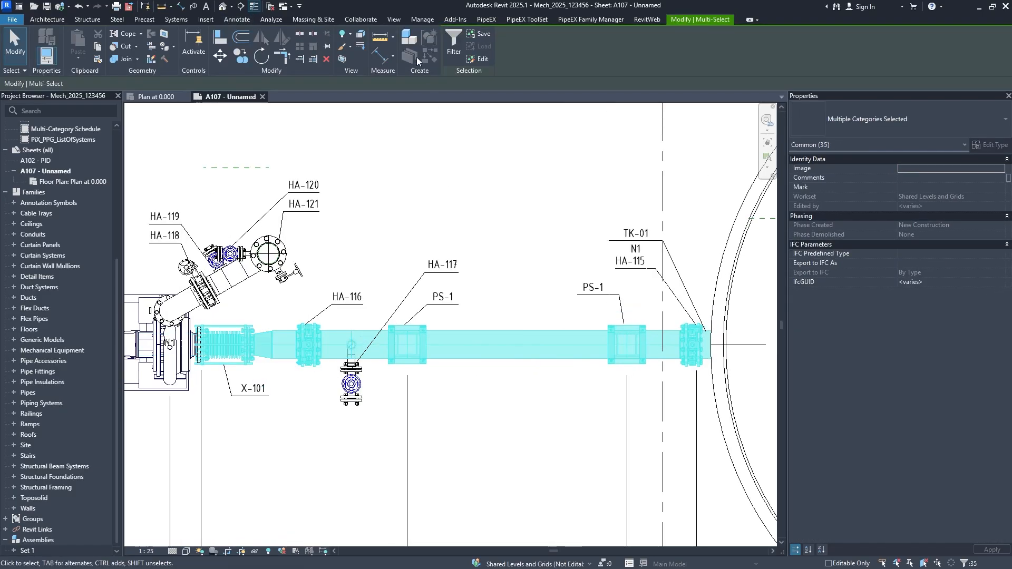
Create an assembly from the selected pipe run with type name AS-2 and naming category Generic Models
click(408, 42)
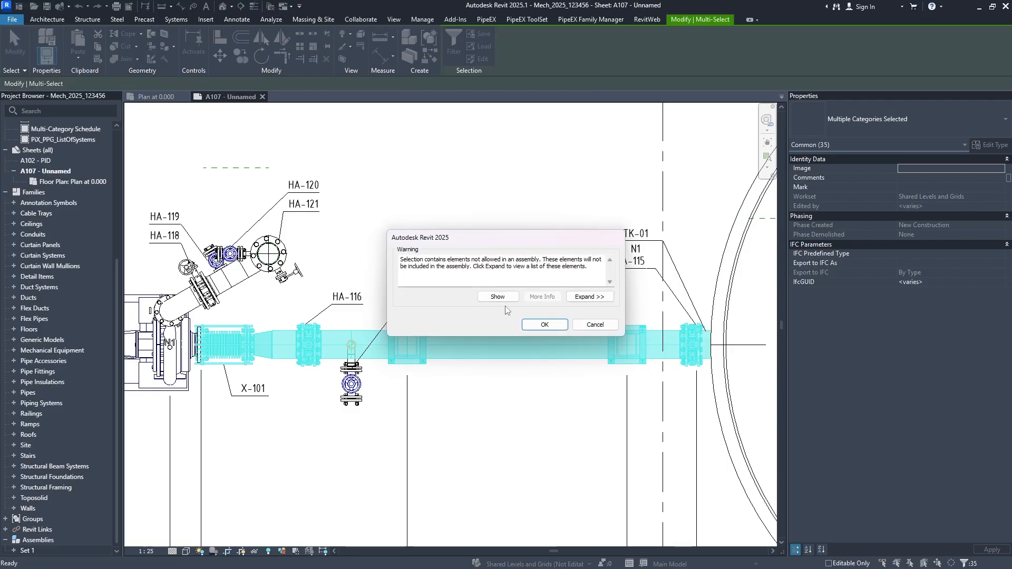
key(Return)
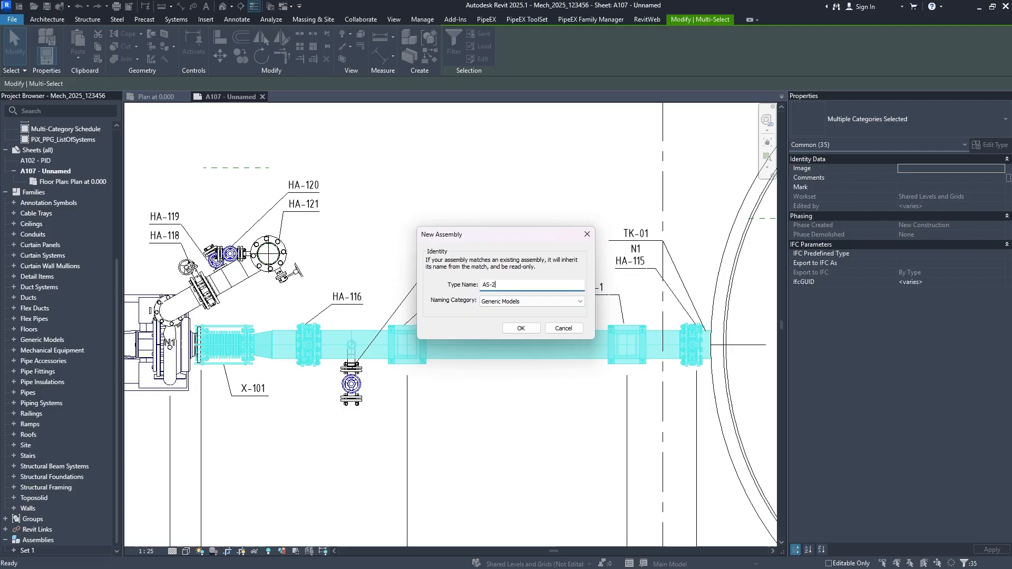
click(521, 328)
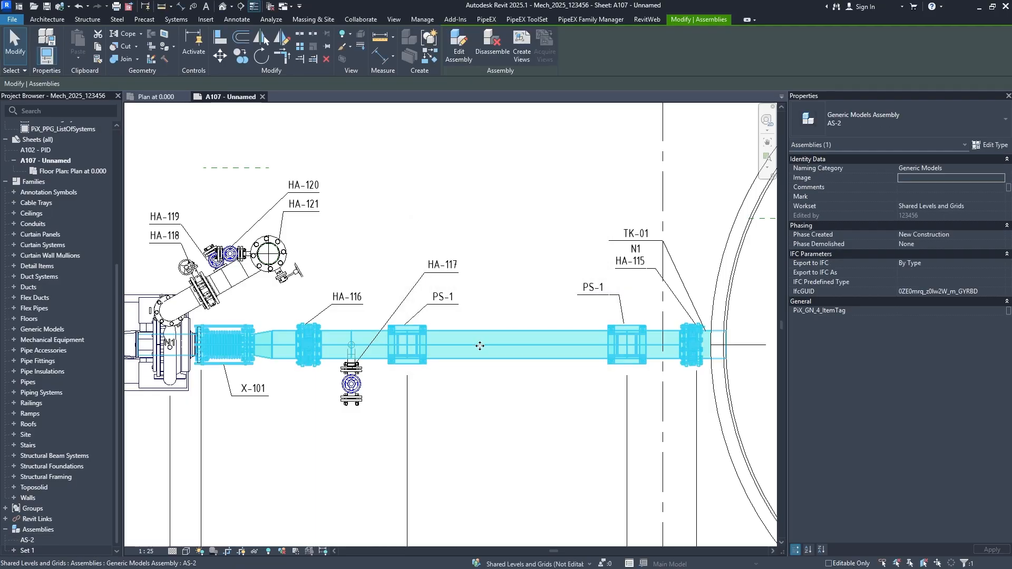
scroll(426, 346, down, 3)
key(Escape)
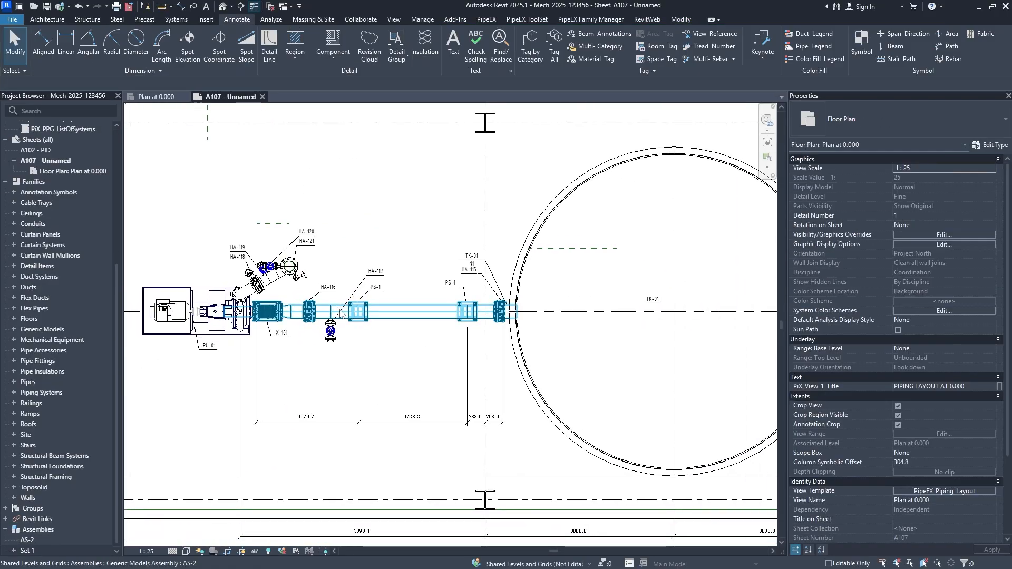
Deactivate the Plan at 0.000 viewport to return to editing sheet A107
scroll(343, 313, up, 1)
scroll(361, 306, down, 2)
scroll(303, 296, up, 2)
scroll(279, 271, up, 1)
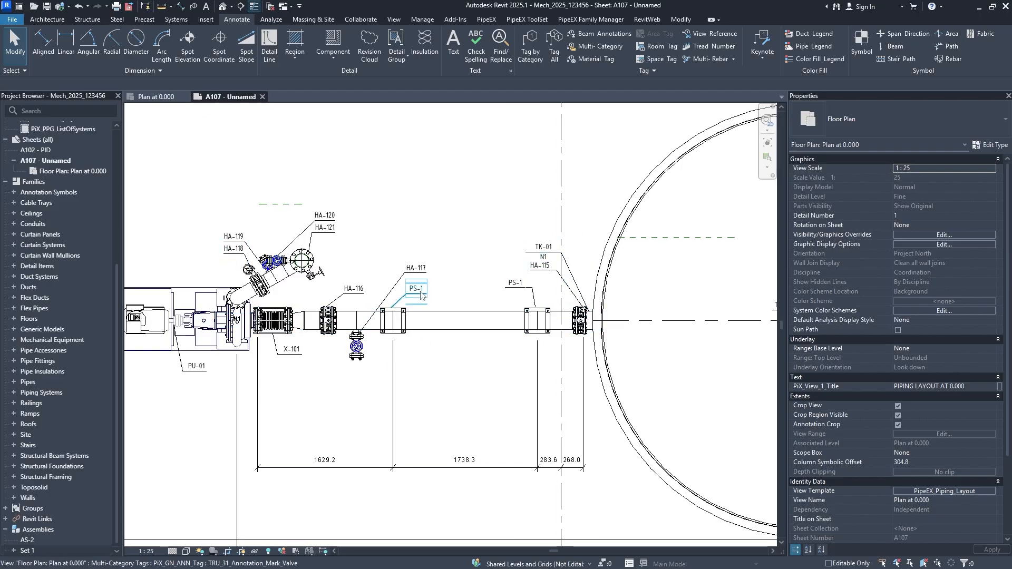
scroll(421, 298, down, 3)
middle_click(422, 320)
middle_click(422, 320)
double_click(446, 488)
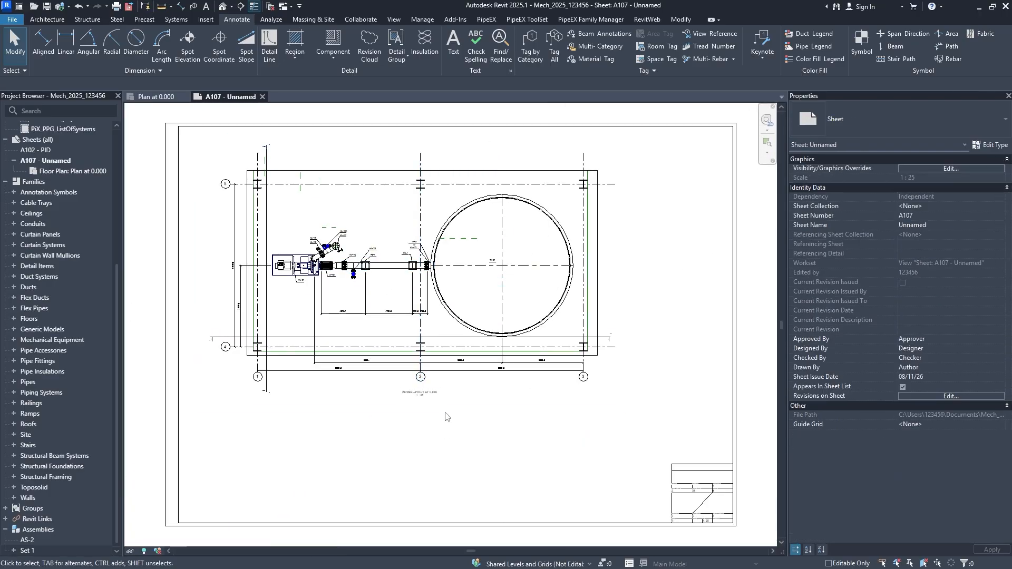
click(456, 316)
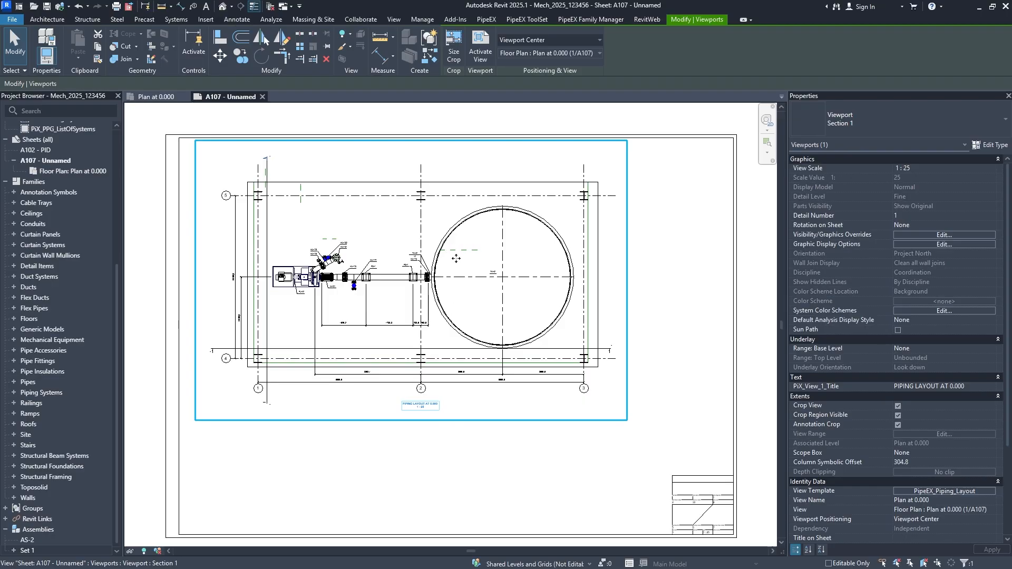
double_click(459, 262)
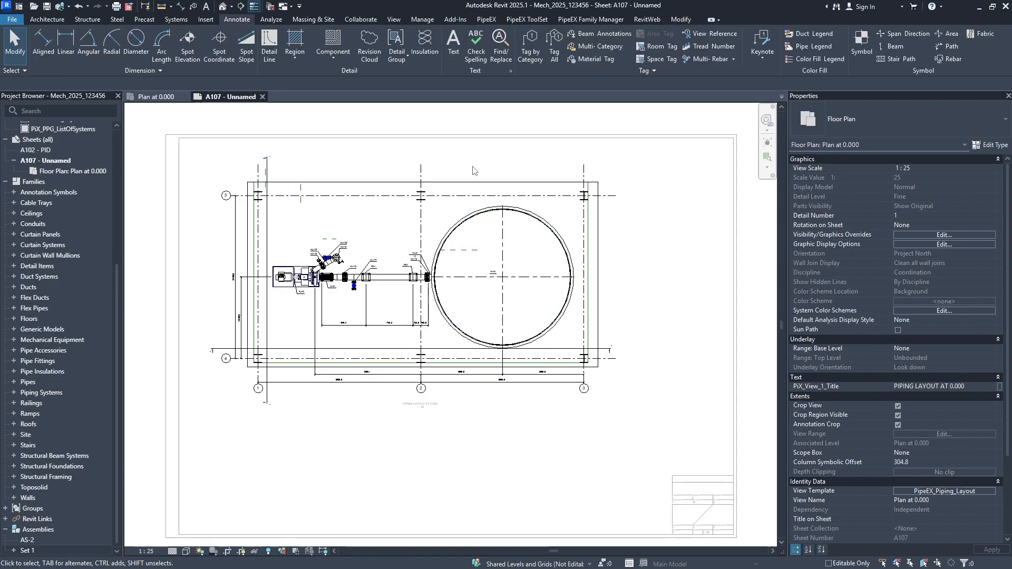
double_click(644, 197)
Nudge the Plan at 0.000 viewport up and to the left on sheet A107 to free space beneath it
click(568, 234)
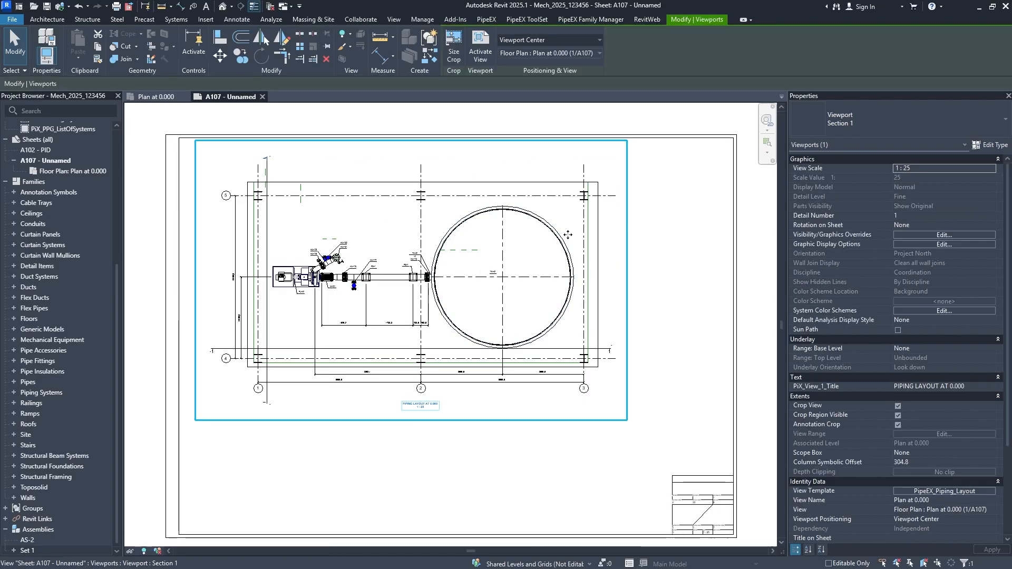
key(Up)
key(Up)
key(Up)
key(Up)
key(Up)
key(Up)
key(Up)
key(Up)
key(Left)
key(Left)
key(Left)
key(Left)
key(Left)
key(Left)
key(Left)
key(Left)
key(Left)
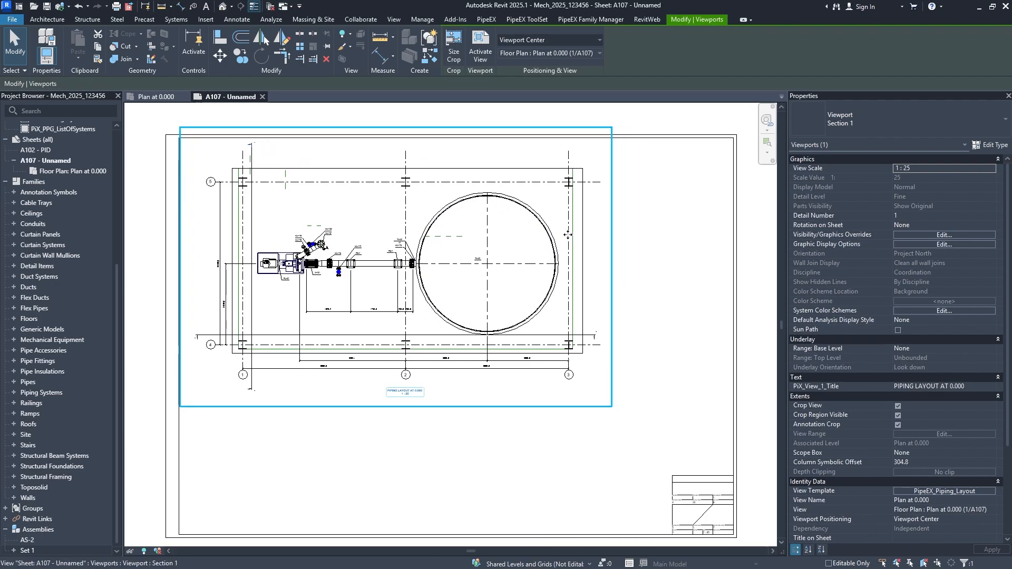
key(Left)
key(Left)
key(Left)
click(572, 442)
Create 1:20 assembly views for AS-2: 3D Ortho, Plan, Elevation Right, Elevation Front and Part List, plus an A2 PiX_GN_Tittleblock sheet
middle_drag(461, 429, 480, 365)
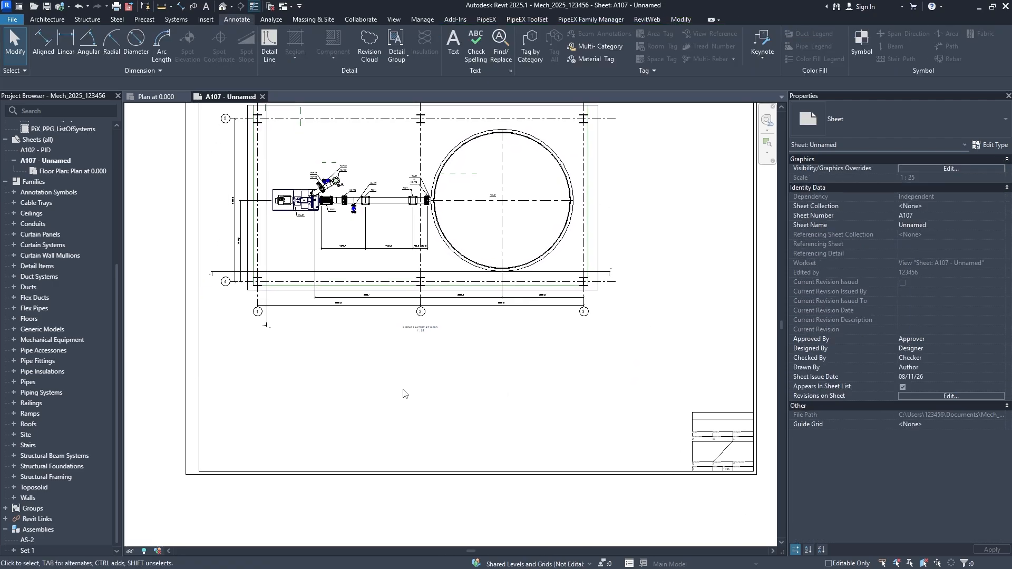
click(41, 538)
right_click(45, 539)
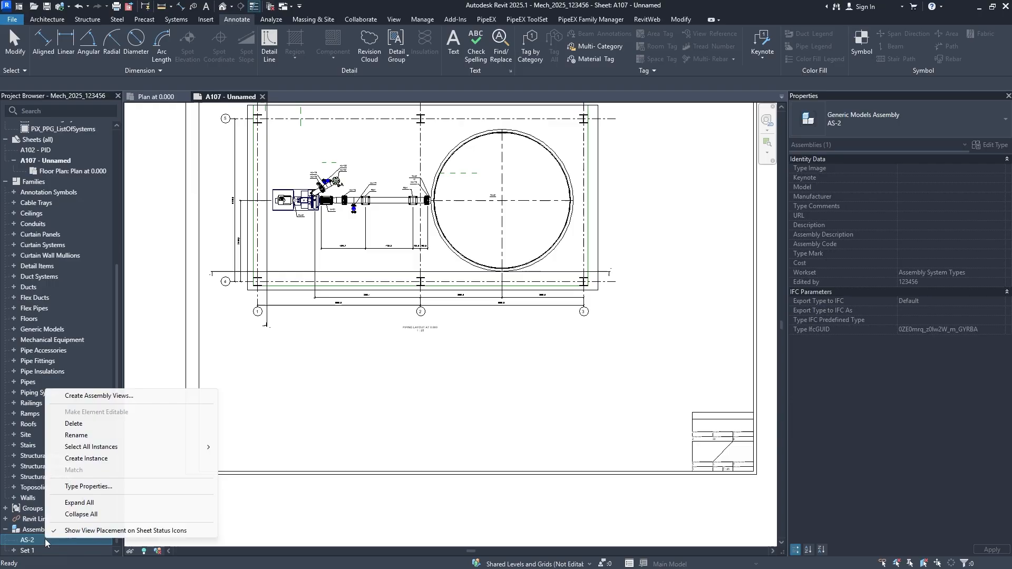
click(103, 399)
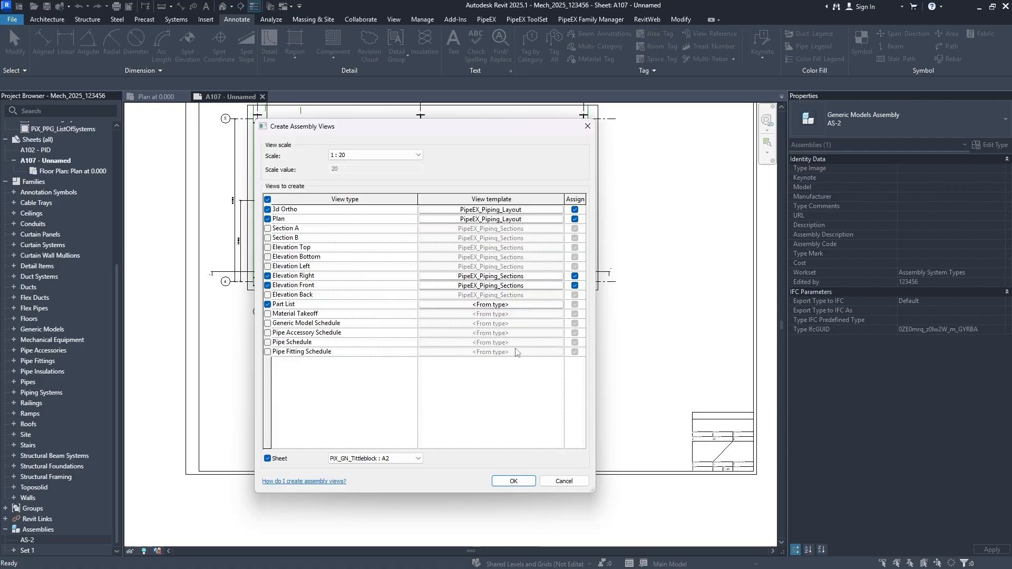
click(513, 481)
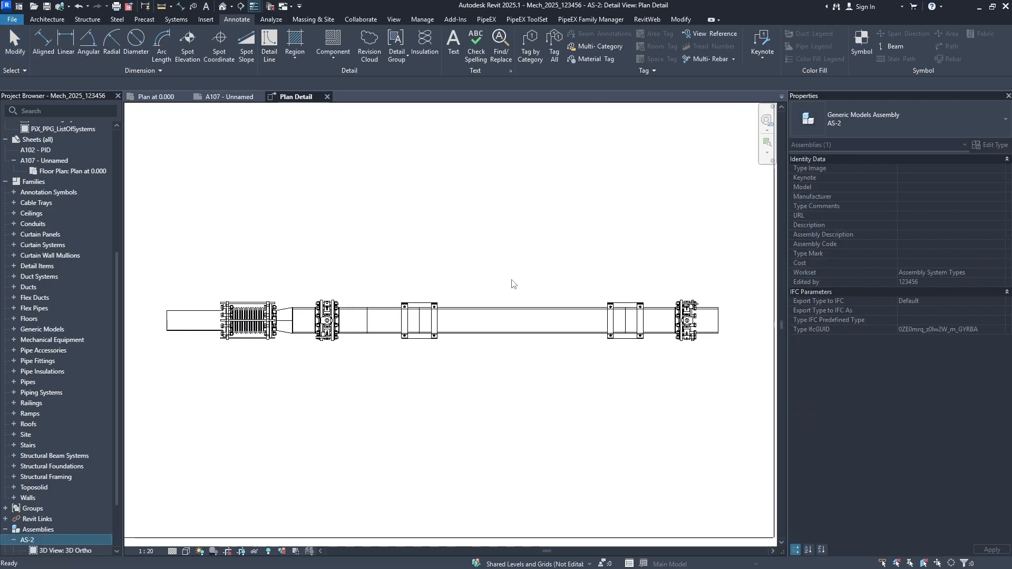
click(392, 366)
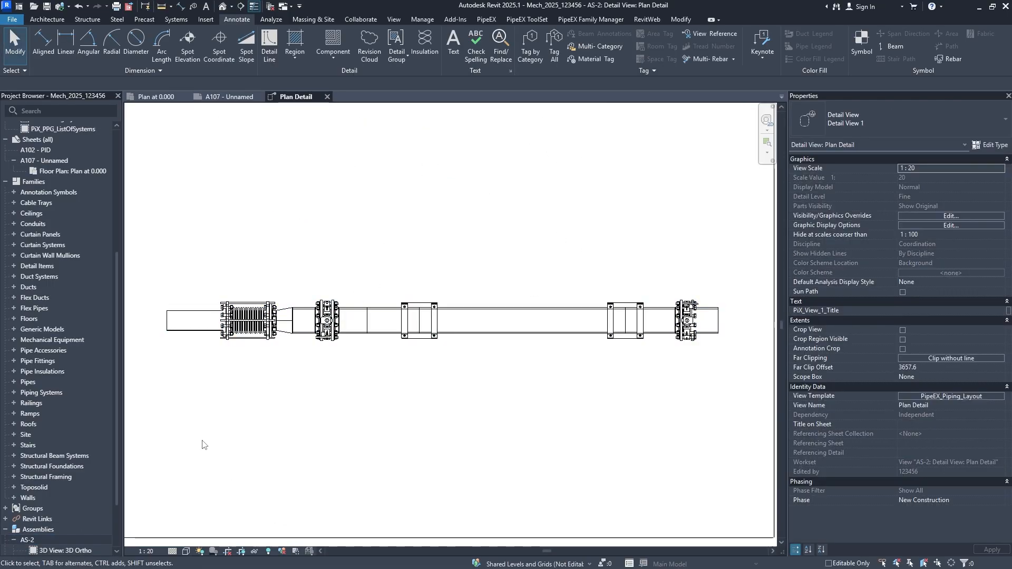
scroll(60, 374, up, 4)
scroll(60, 374, up, 3)
double_click(69, 180)
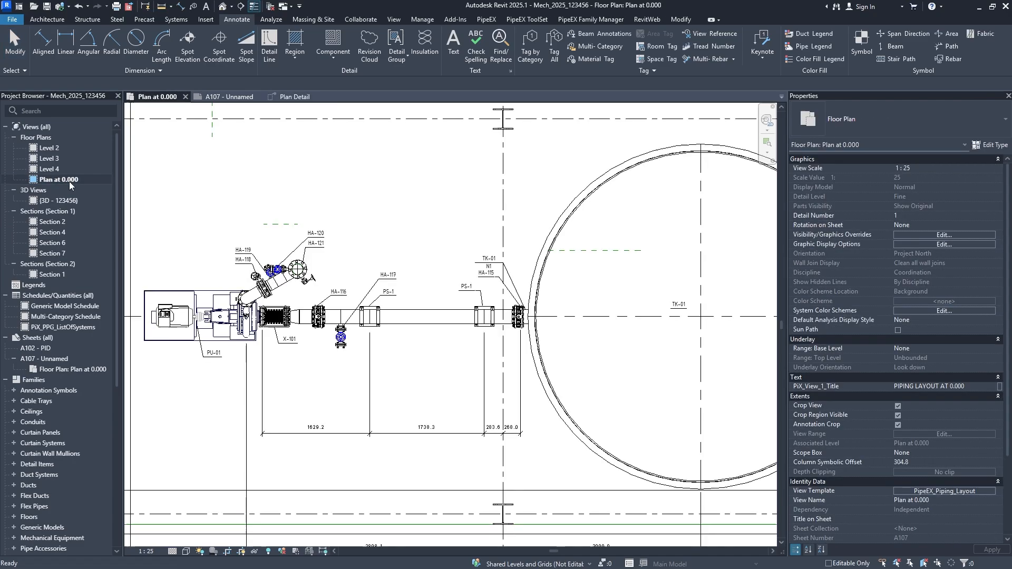
scroll(385, 397, down, 5)
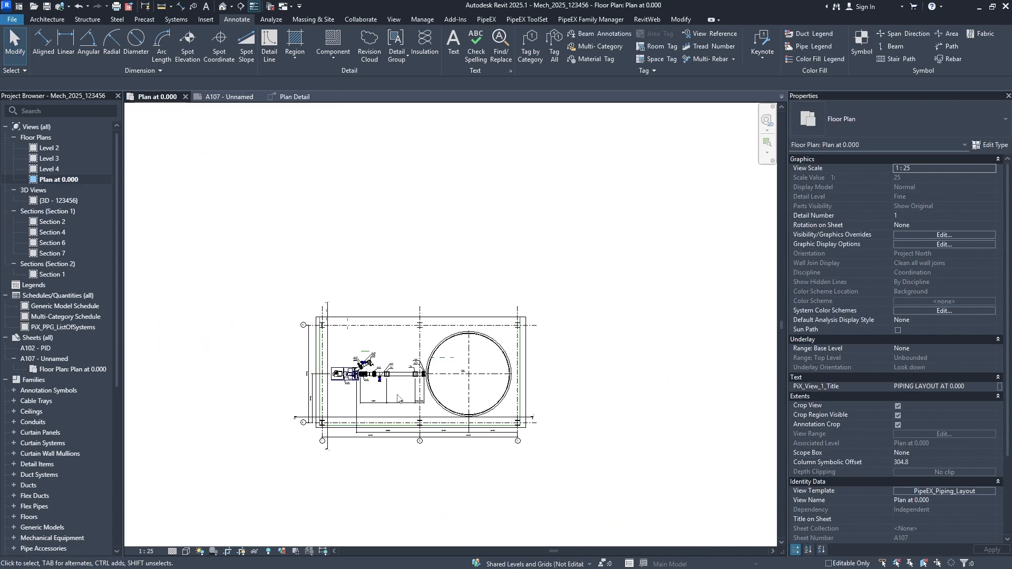
Reopen sheet A107 and locate the AS-2 assembly views in the project tree, keeping Set 1 collapsed
double_click(53, 362)
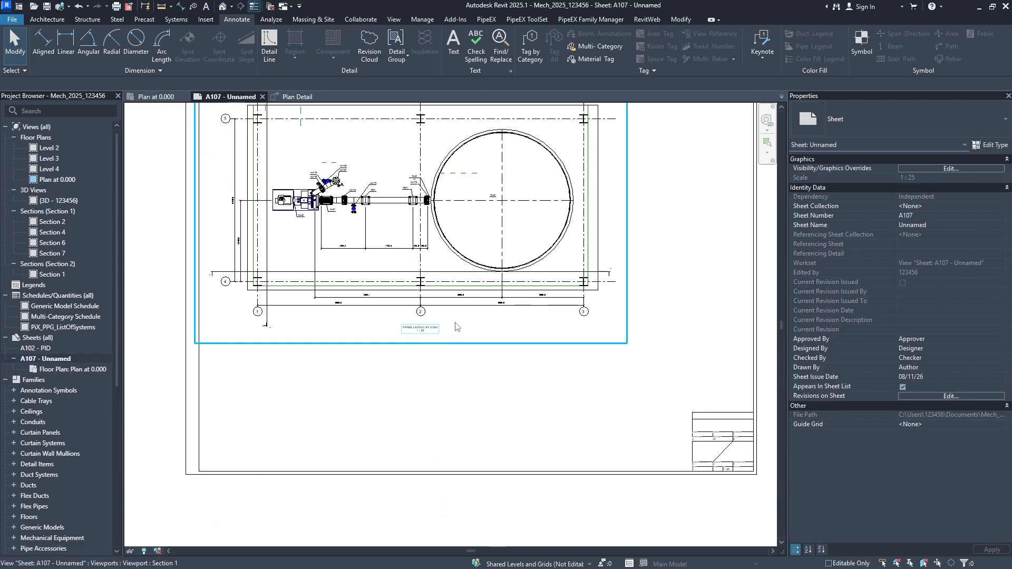
scroll(60, 451, down, 8)
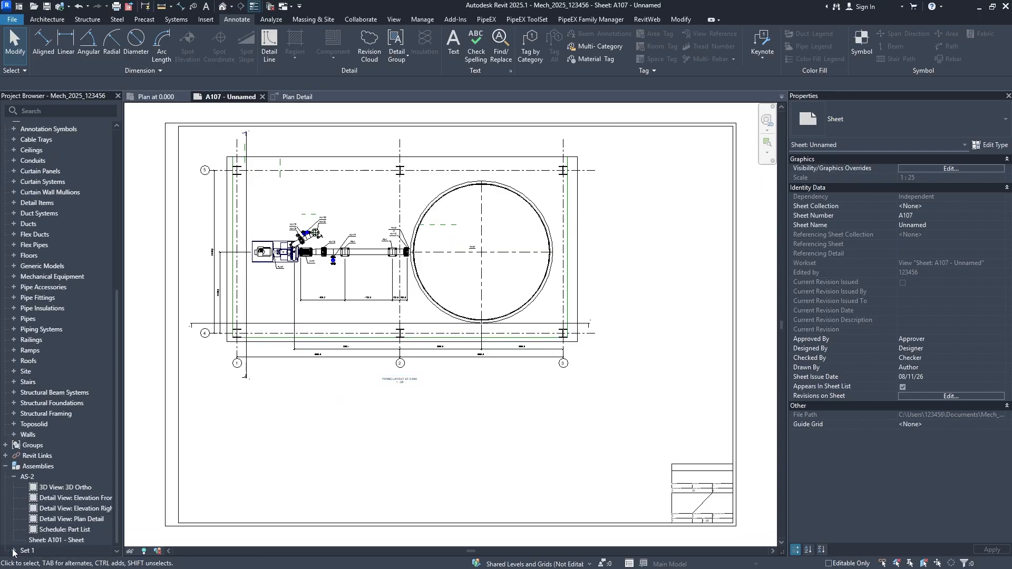
double_click(13, 551)
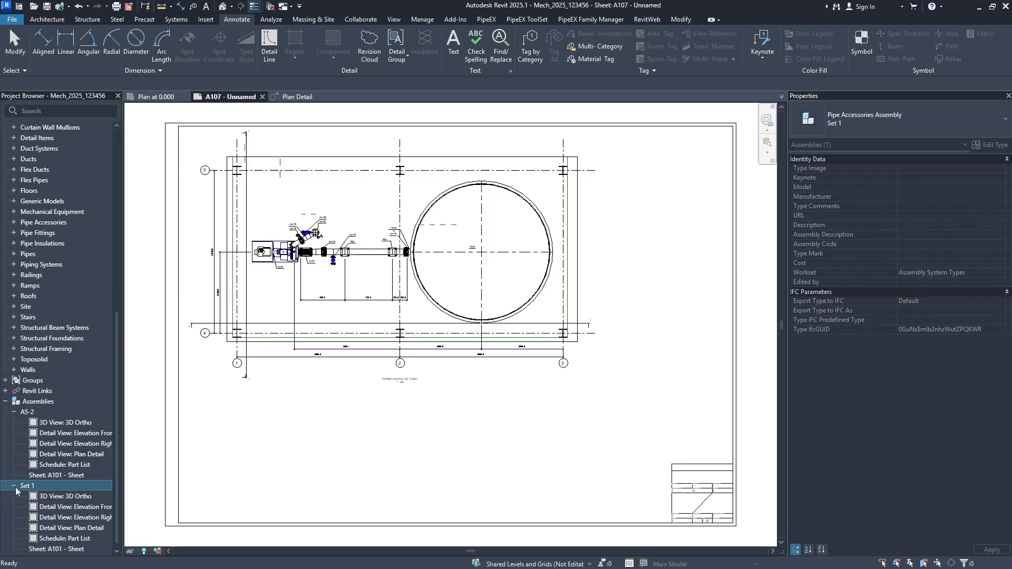
click(15, 487)
click(74, 489)
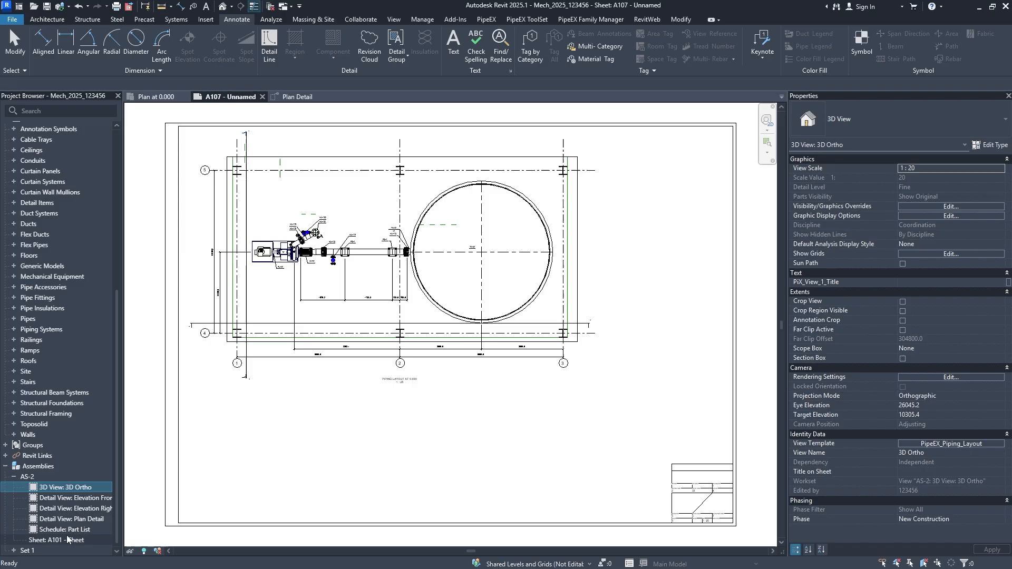
Place the AS-2 Plan Detail view on sheet A107 below the piping layout
click(39, 520)
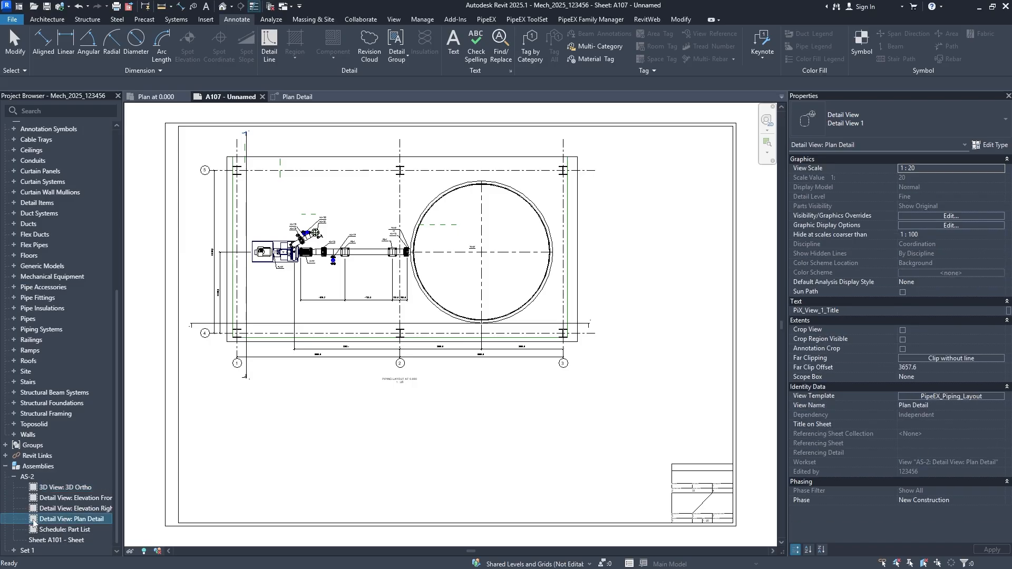
drag(324, 471, 369, 464)
click(379, 466)
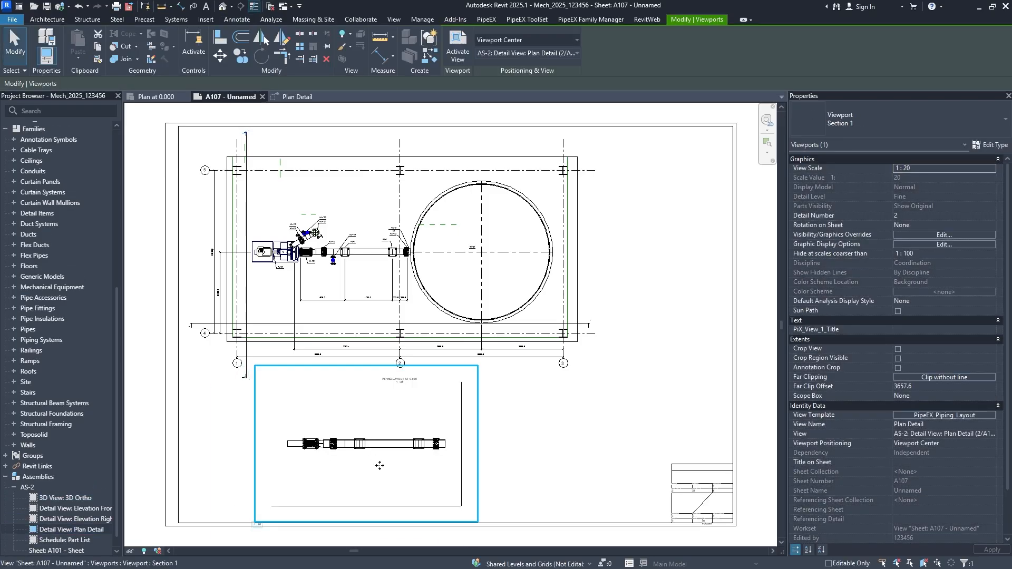
key(Escape)
Activate the AS-2 Plan Detail viewport and set its view scale to 1:10
scroll(475, 453, up, 3)
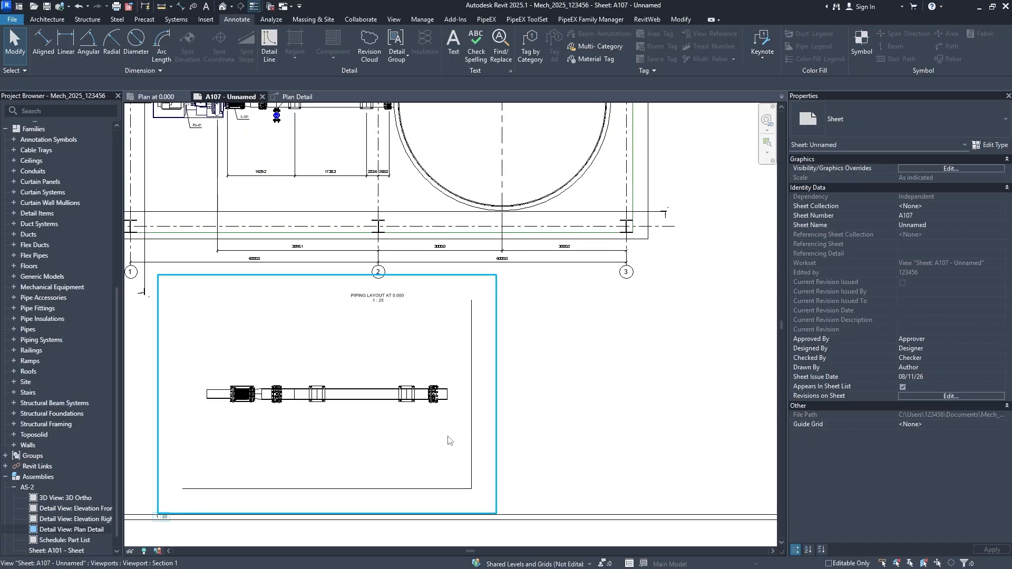
scroll(461, 423, down, 2)
middle_drag(456, 429, 453, 435)
scroll(425, 412, up, 2)
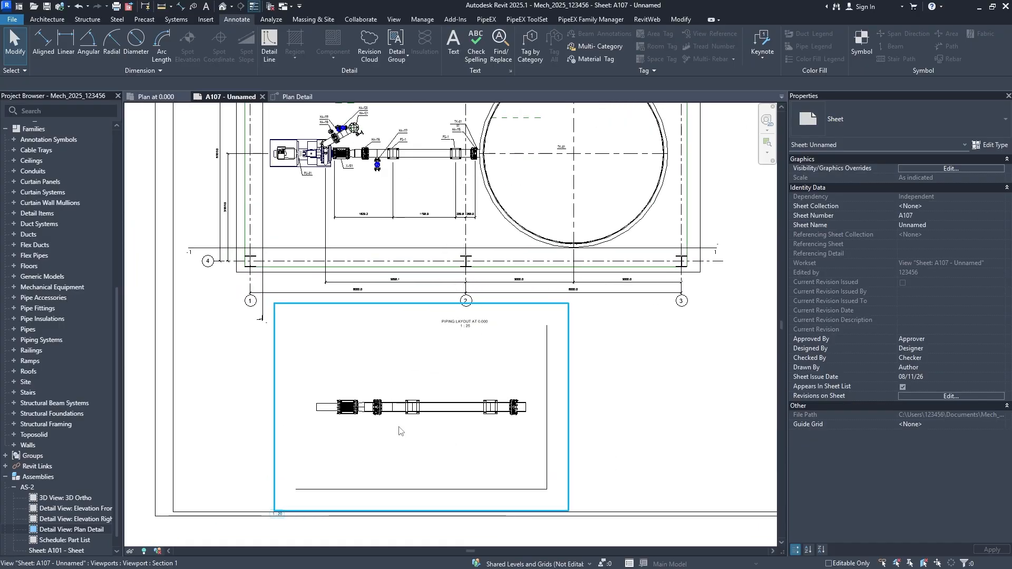
scroll(403, 425, up, 2)
scroll(400, 422, down, 2)
double_click(477, 442)
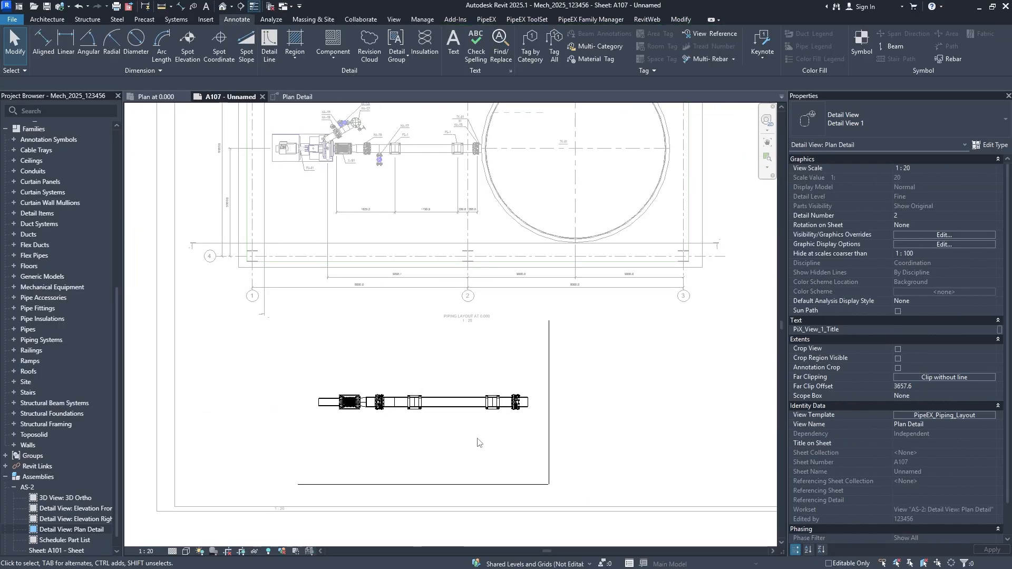
click(943, 169)
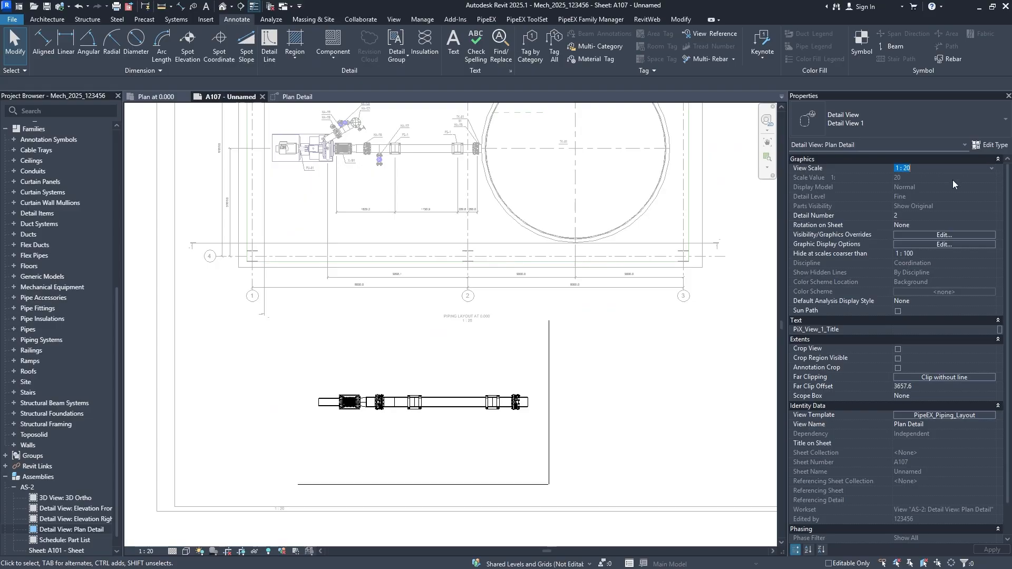
click(990, 169)
click(921, 178)
Deactivate the Plan Detail viewport and move it down and left so the pipe run sits below the PIPING LAYOUT AT 0.000 title
scroll(527, 316, down, 2)
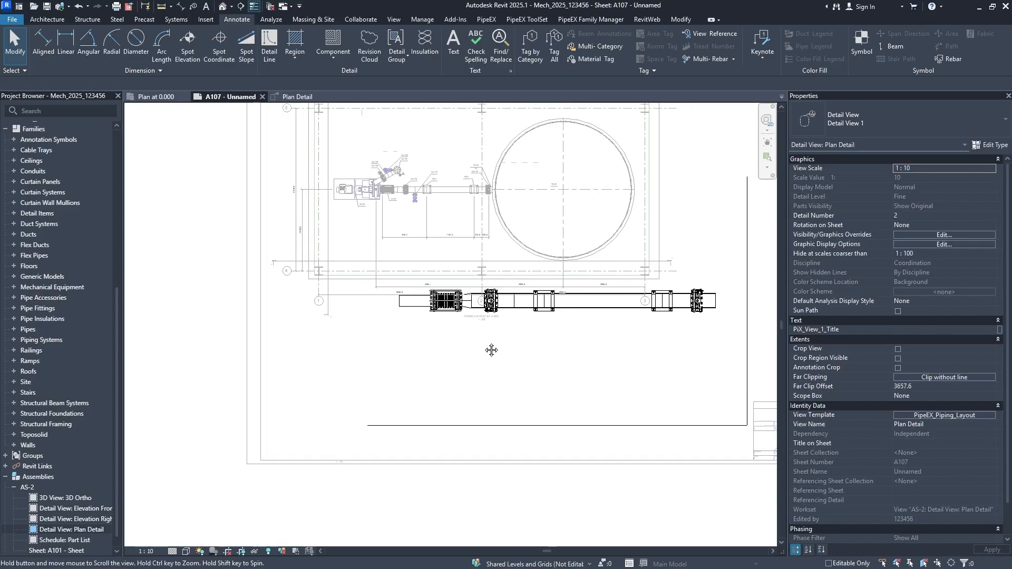
middle_drag(491, 350, 410, 386)
drag(498, 366, 415, 437)
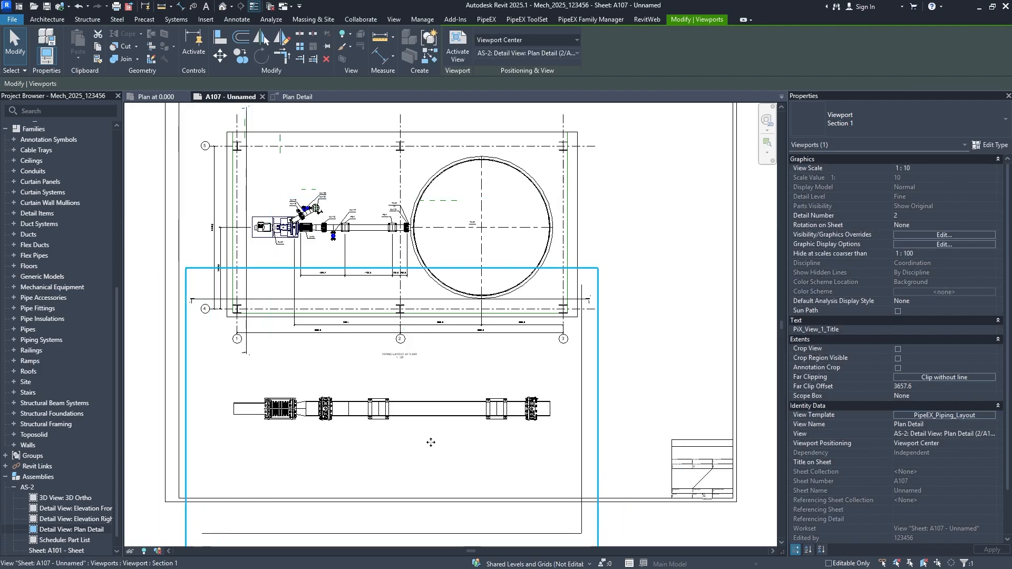
middle_drag(442, 431, 458, 383)
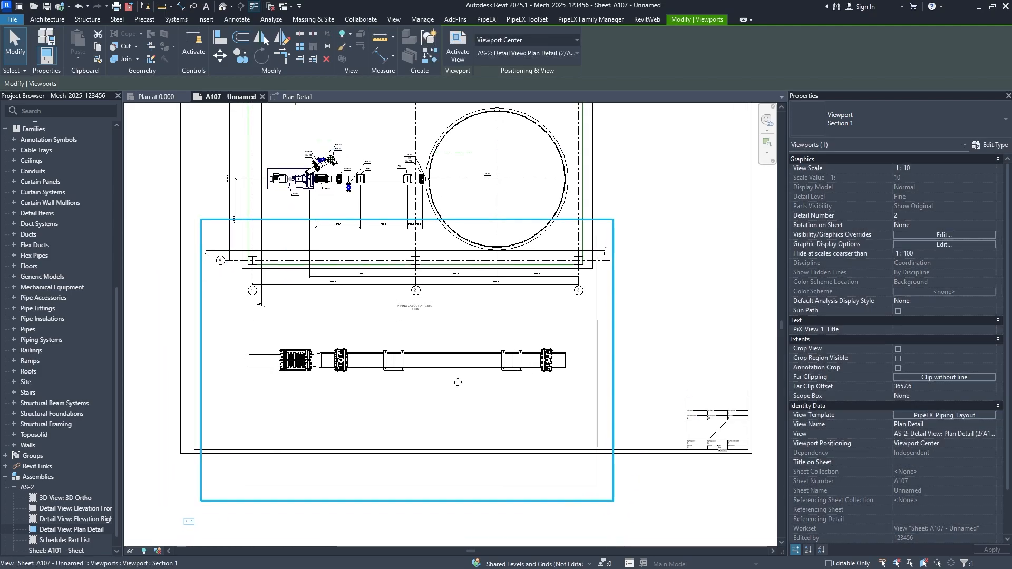
scroll(428, 410, up, 1)
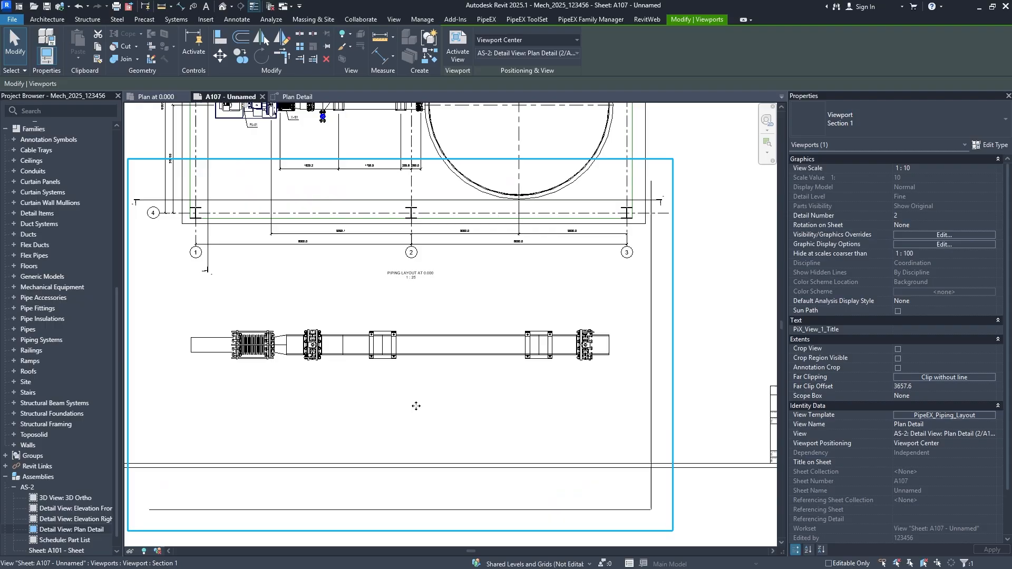
Activate the Plan Detail viewport on sheet A107, inspect the Elevation Right section line in it, and return to the sheet
scroll(413, 404, down, 1)
middle_drag(413, 402, 430, 335)
drag(430, 336, 427, 359)
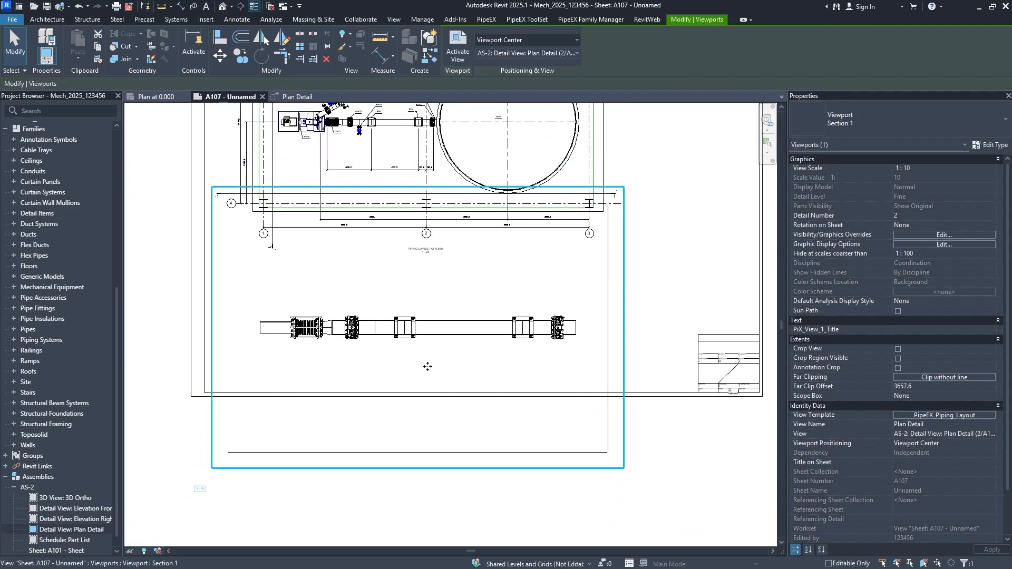
double_click(555, 442)
click(584, 453)
click(584, 454)
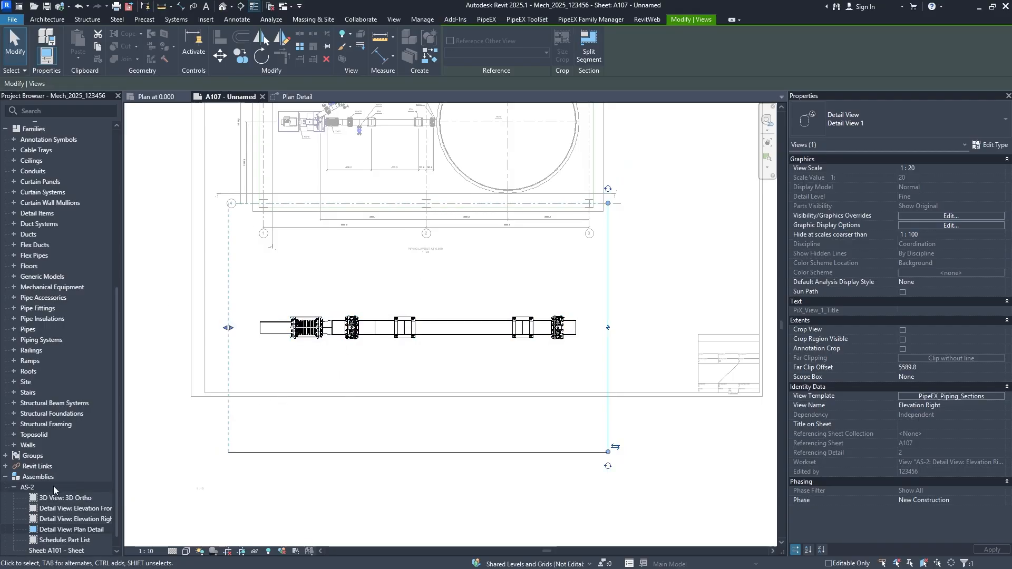
scroll(41, 487, down, 1)
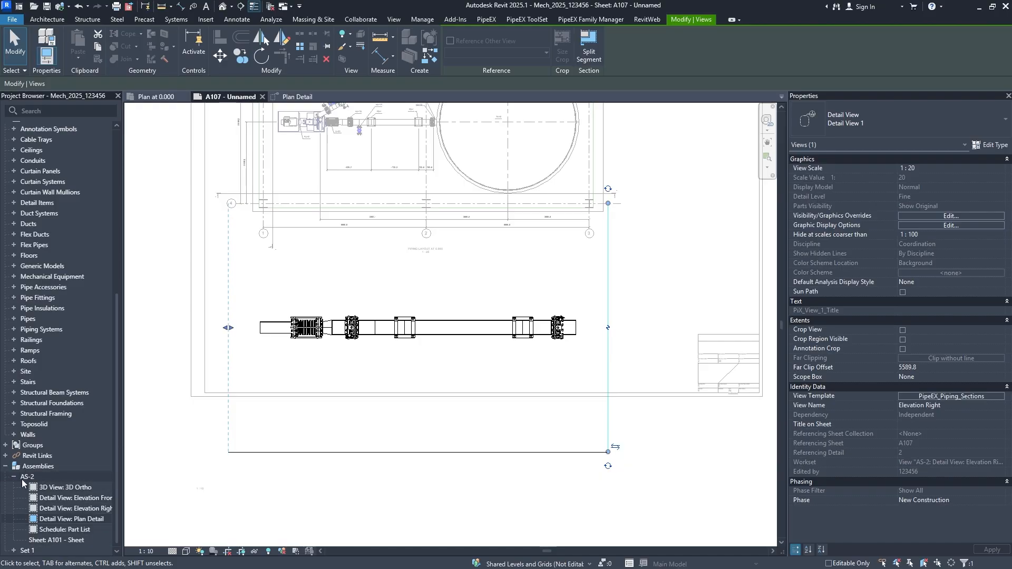
click(415, 257)
middle_drag(391, 225, 388, 298)
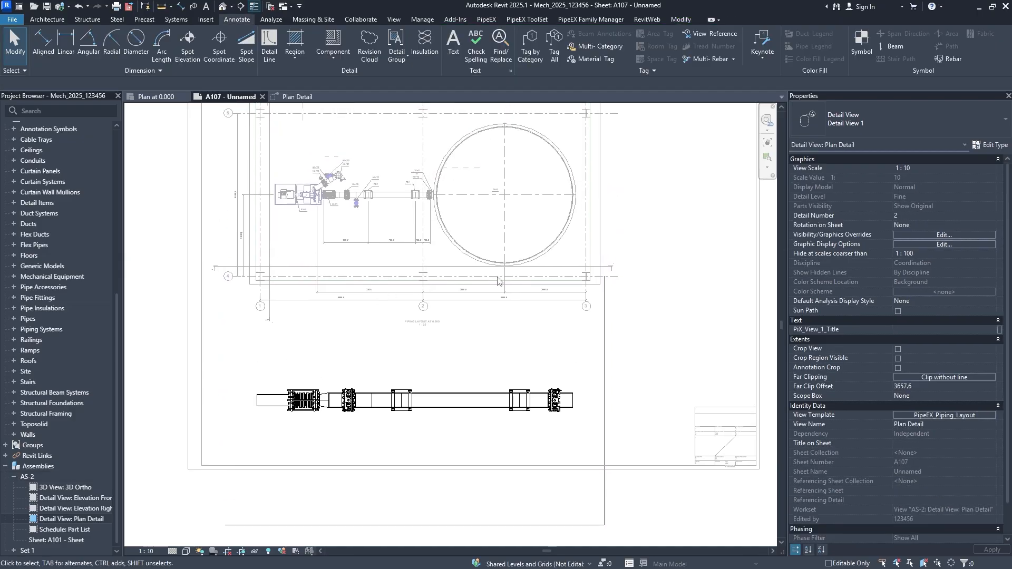
double_click(727, 213)
click(728, 216)
Delete the AS-2 Plan Detail viewport from sheet A107
scroll(416, 191, up, 5)
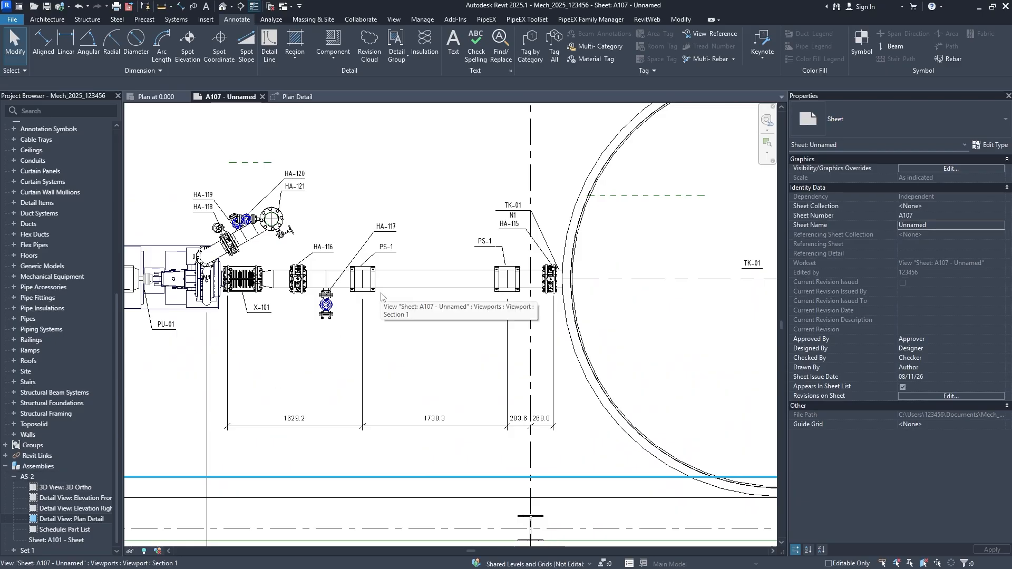
scroll(380, 293, down, 2)
middle_drag(381, 292, 379, 317)
scroll(376, 289, up, 2)
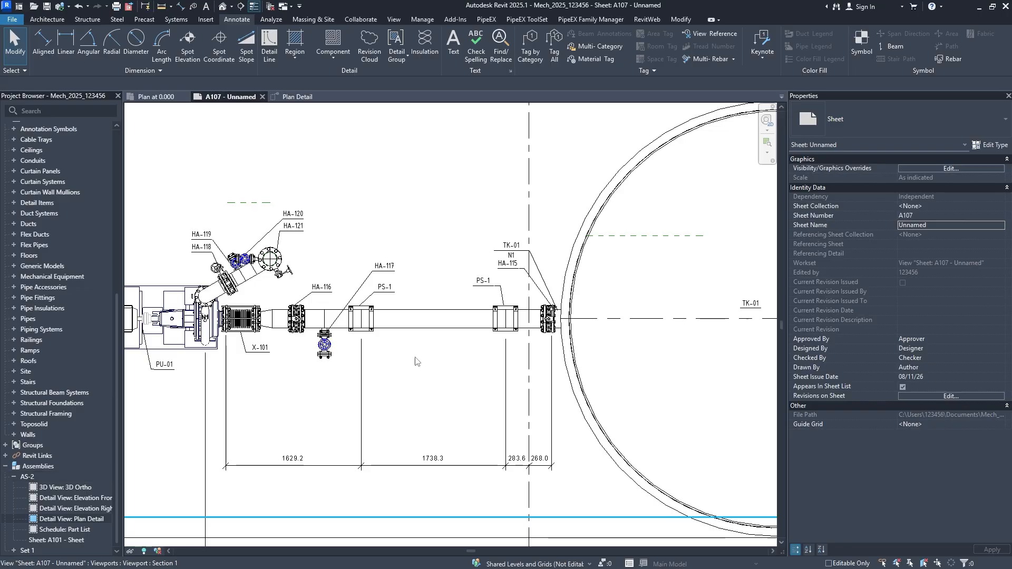
scroll(485, 334, down, 6)
scroll(537, 373, up, 2)
middle_drag(537, 374, 497, 343)
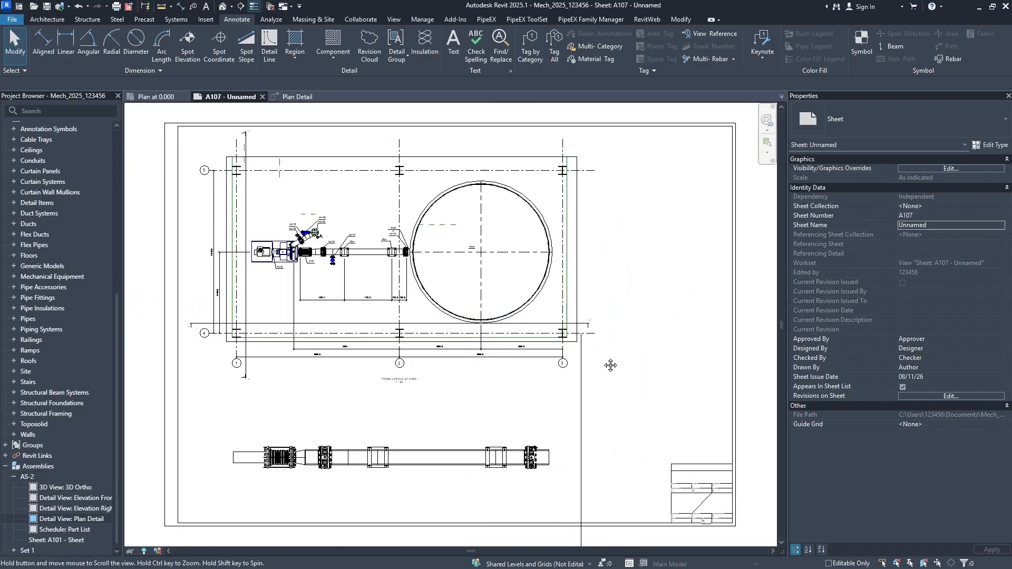
click(537, 448)
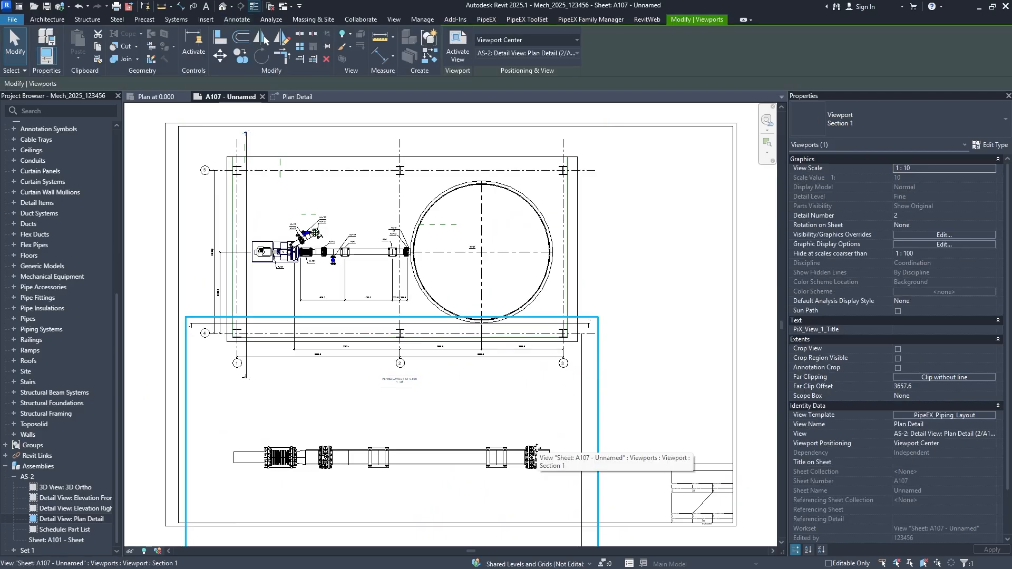
key(Escape)
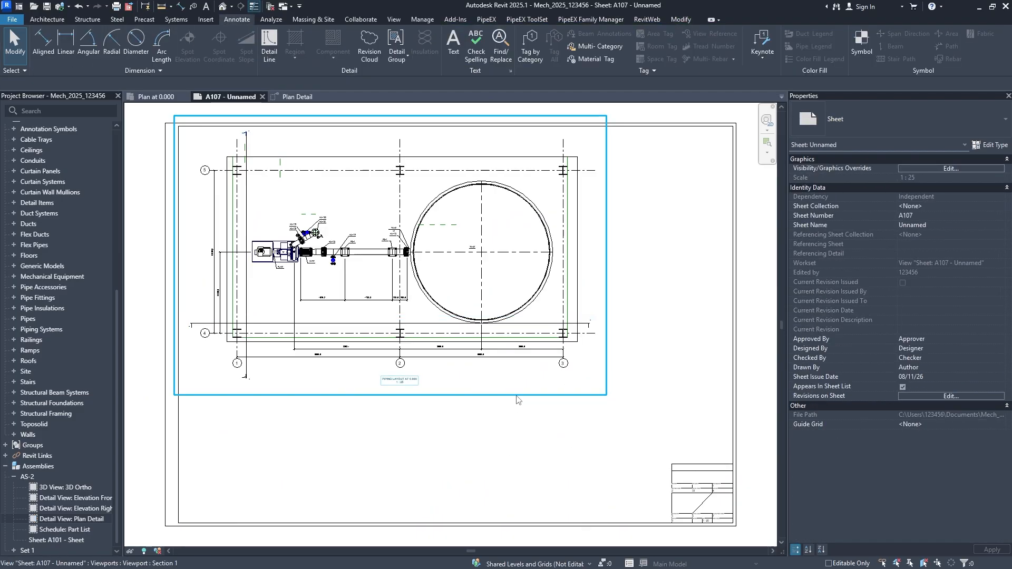
Move the PIPING LAYOUT AT 0.000 viewport down and to the right so it sits near the middle of sheet A107
click(516, 395)
key(Down)
key(Down)
key(Down)
key(Down)
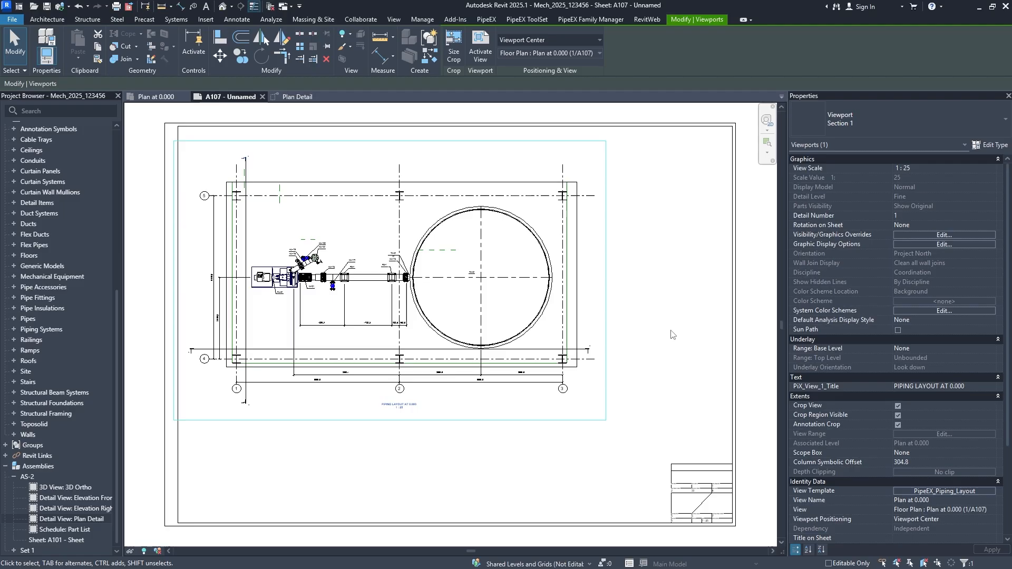
drag(520, 306, 543, 351)
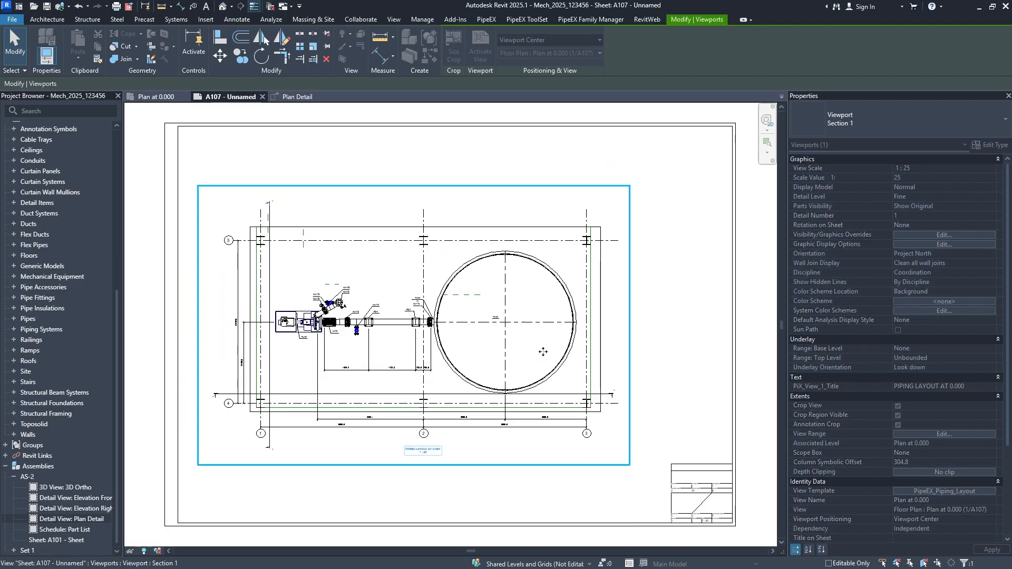
key(Up)
key(Up)
key(Up)
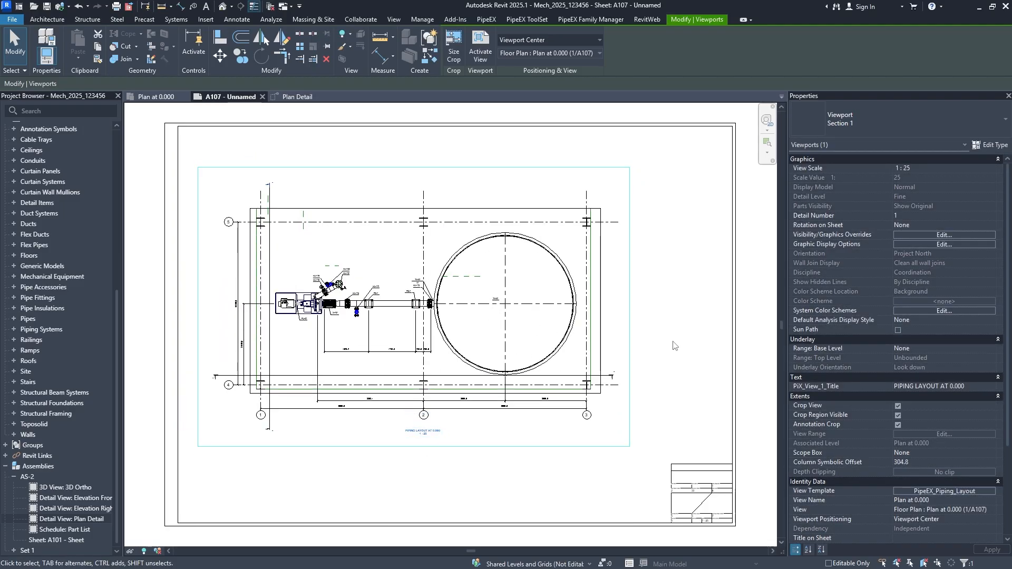
click(666, 336)
Activate the piping layout viewport and set the pipe run assembly's PiX_GN_4_ItemTag parameter to AS-2
scroll(453, 304, up, 5)
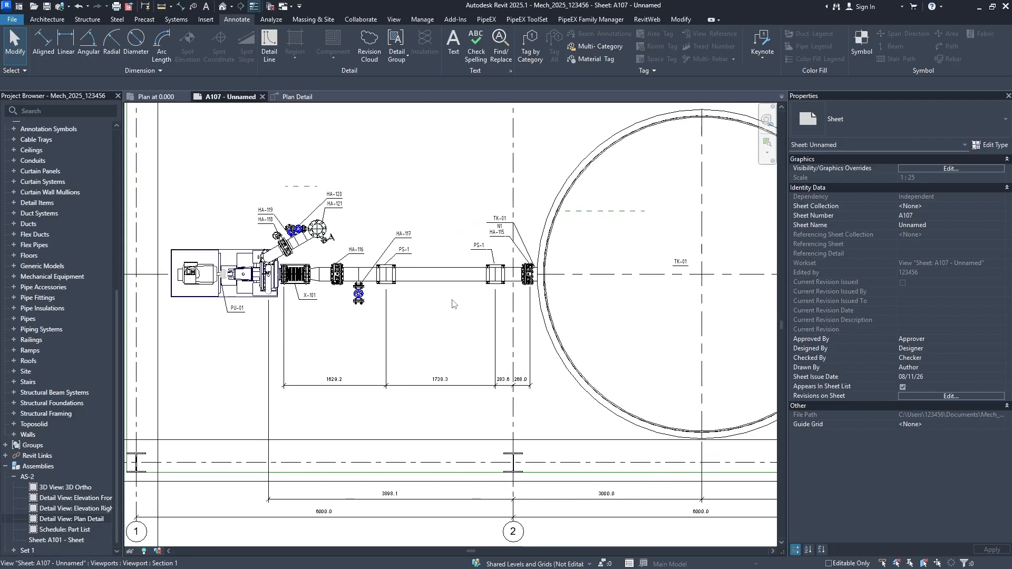
scroll(453, 304, down, 3)
scroll(471, 193, up, 5)
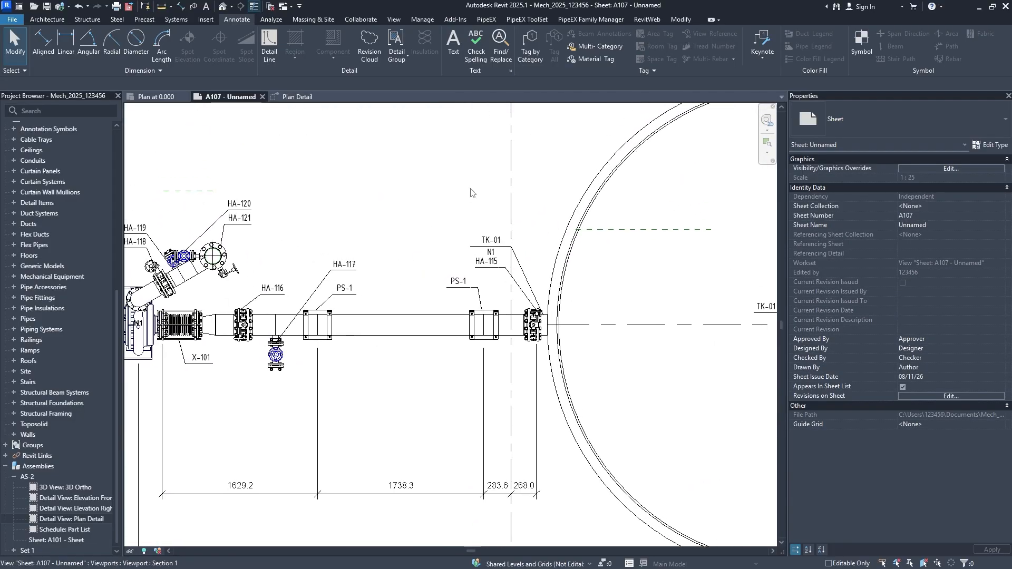
double_click(405, 299)
click(402, 317)
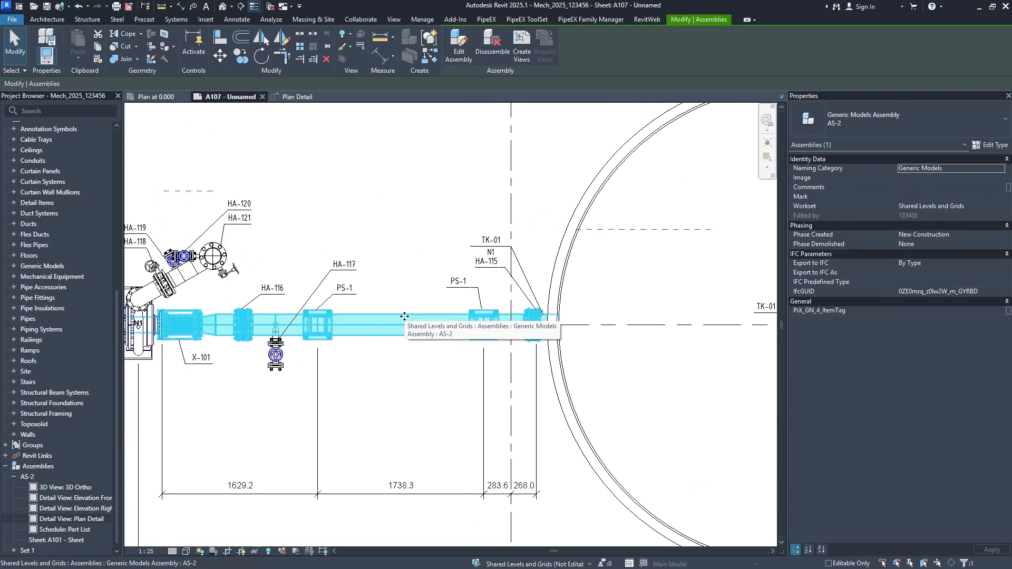
click(906, 310)
text(AS)
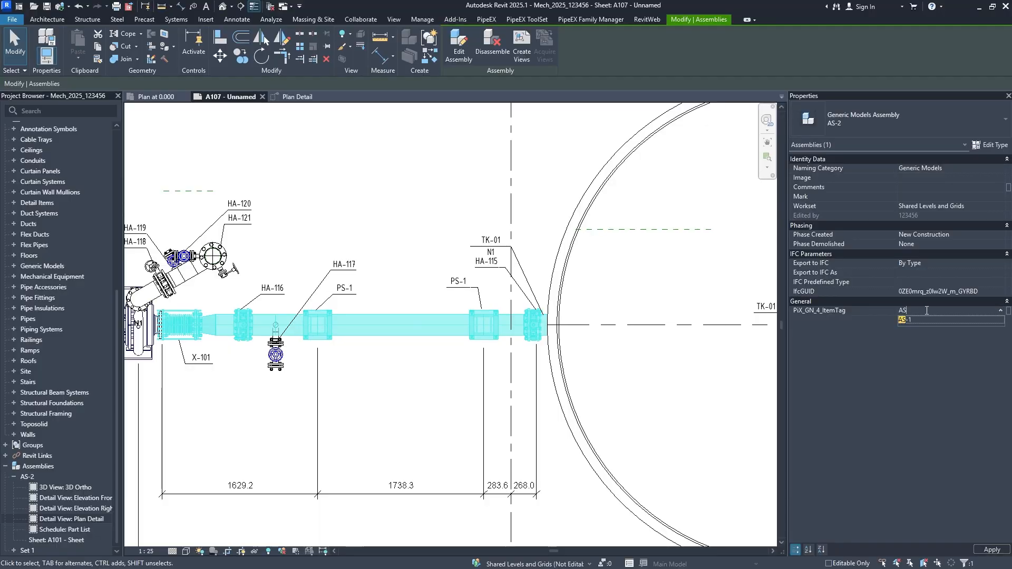
text(-2)
click(405, 195)
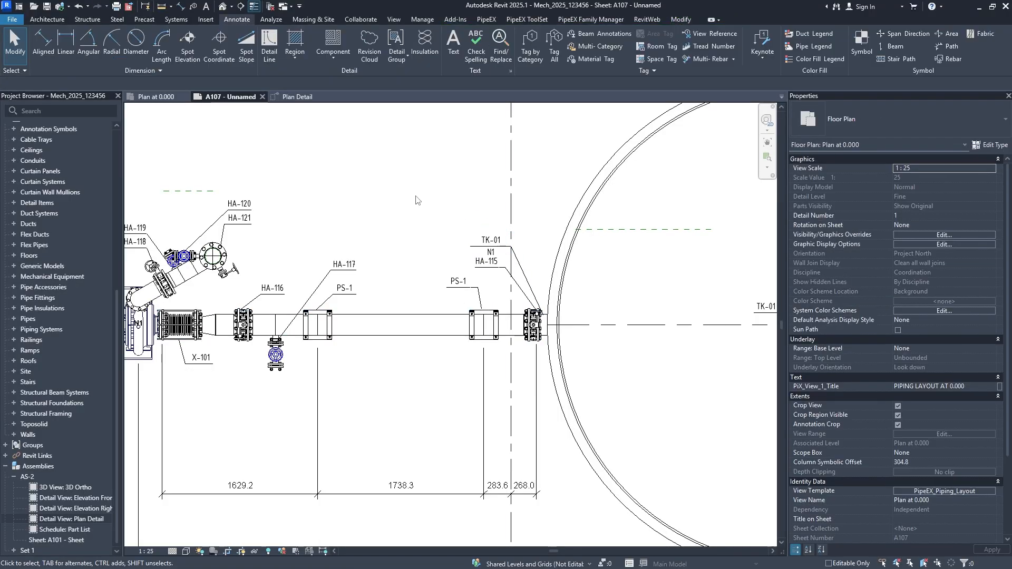
Add a multi-category tag with a leader to the AS-2 assembly, below the pipe beside the first PS-1 support, and deactivate the viewport
click(593, 46)
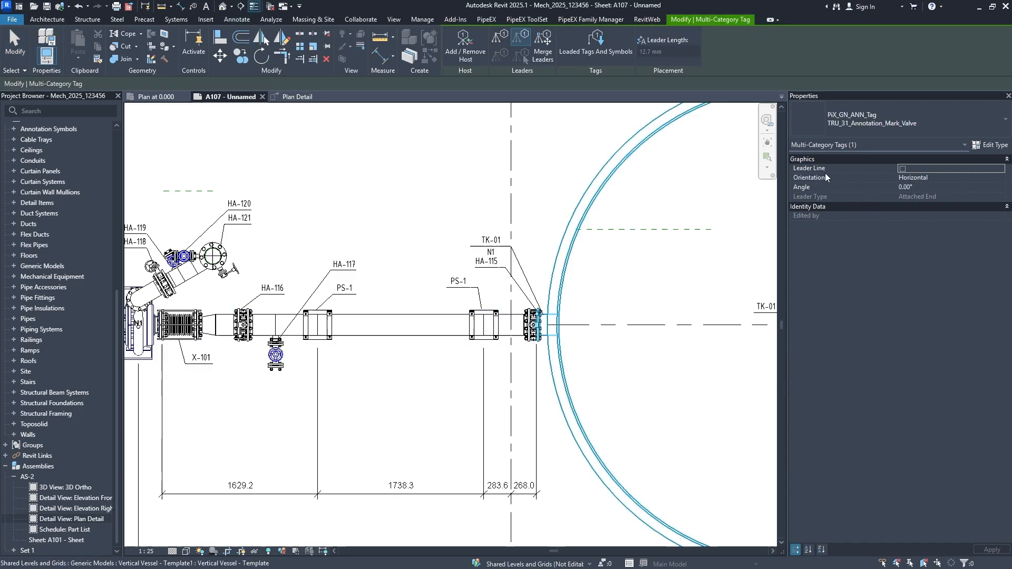
click(338, 400)
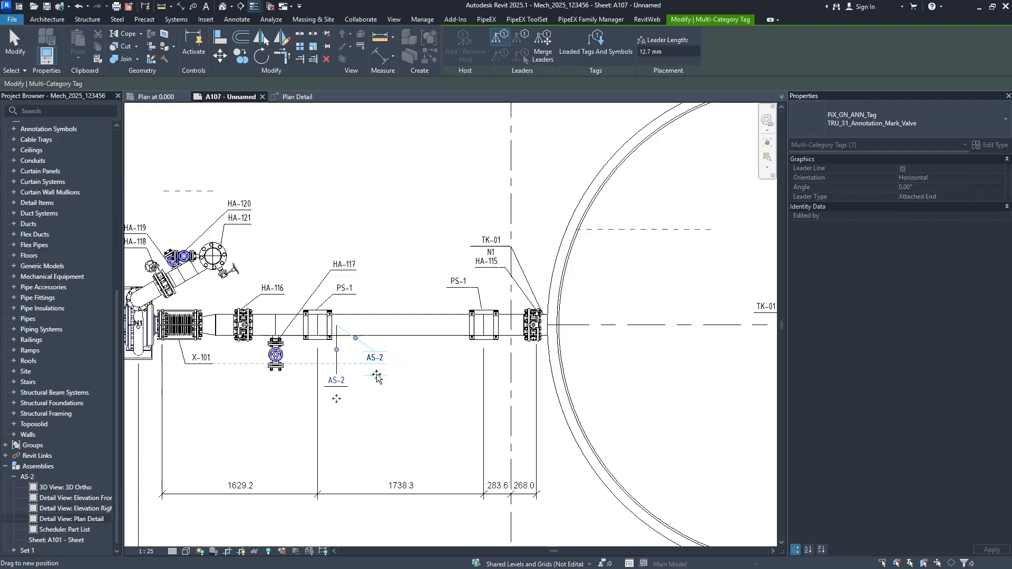
key(Escape)
key(Escape)
scroll(381, 330, up, 1)
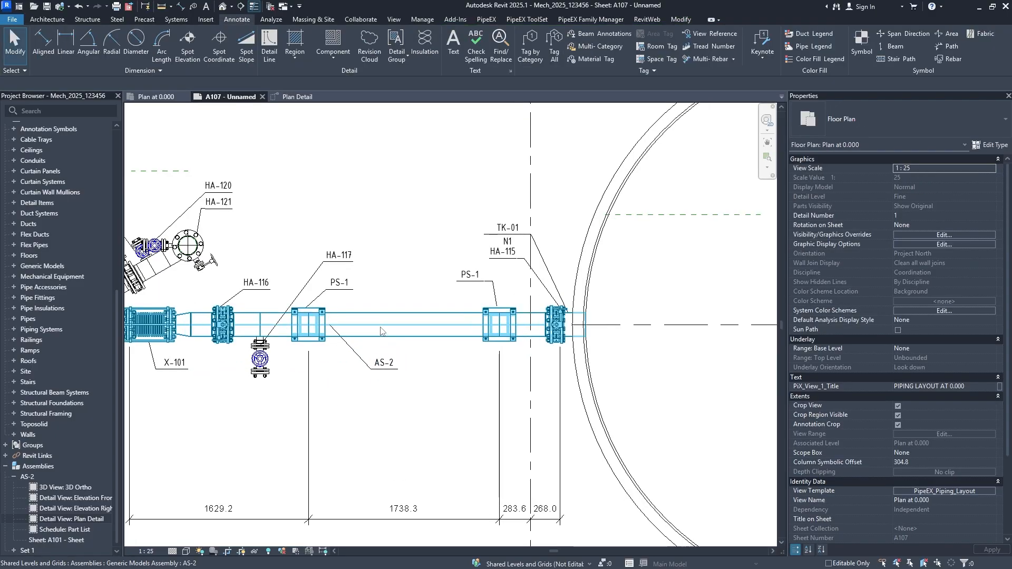
scroll(340, 255, up, 1)
scroll(434, 332, down, 2)
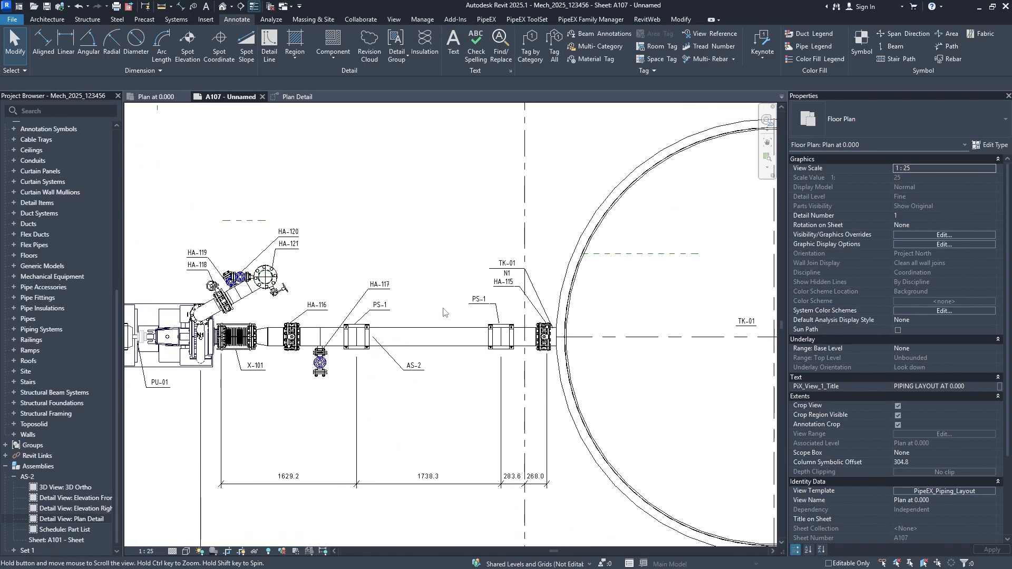
middle_click(445, 312)
middle_click(445, 312)
double_click(671, 354)
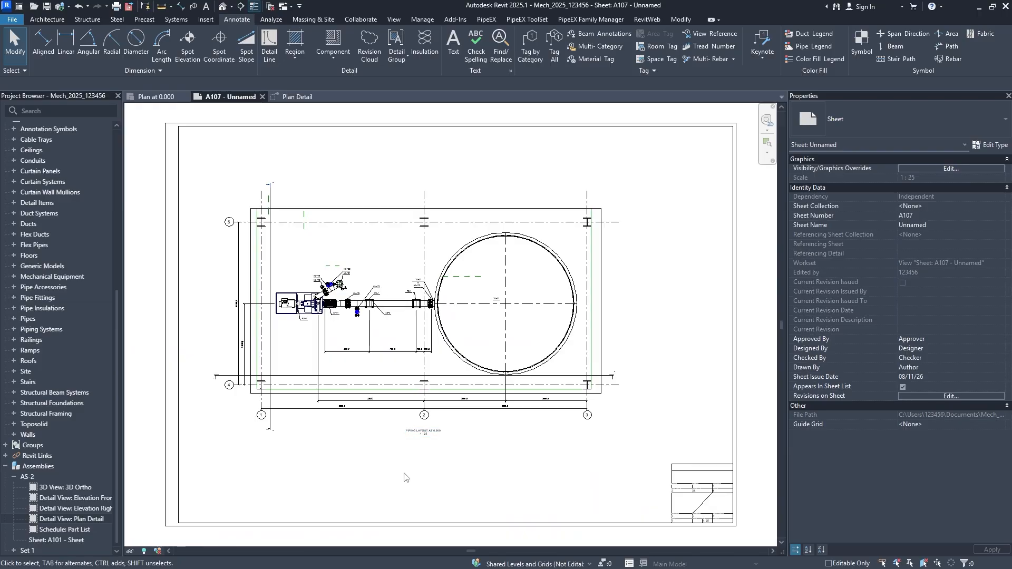
Open the AS-2 assembly's sheet A101 and place the Plan Detail view across the upper part of it
double_click(66, 540)
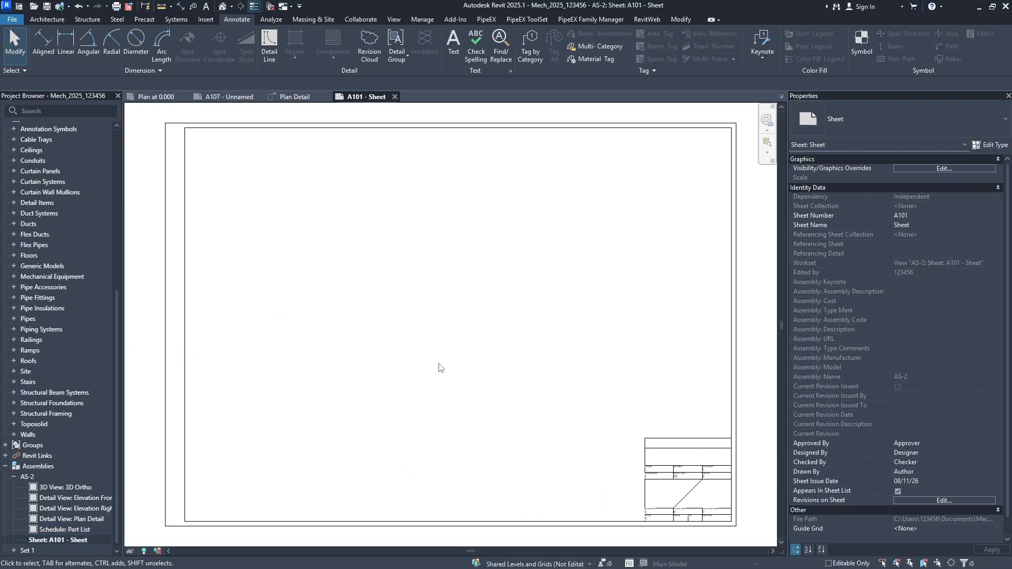
click(79, 520)
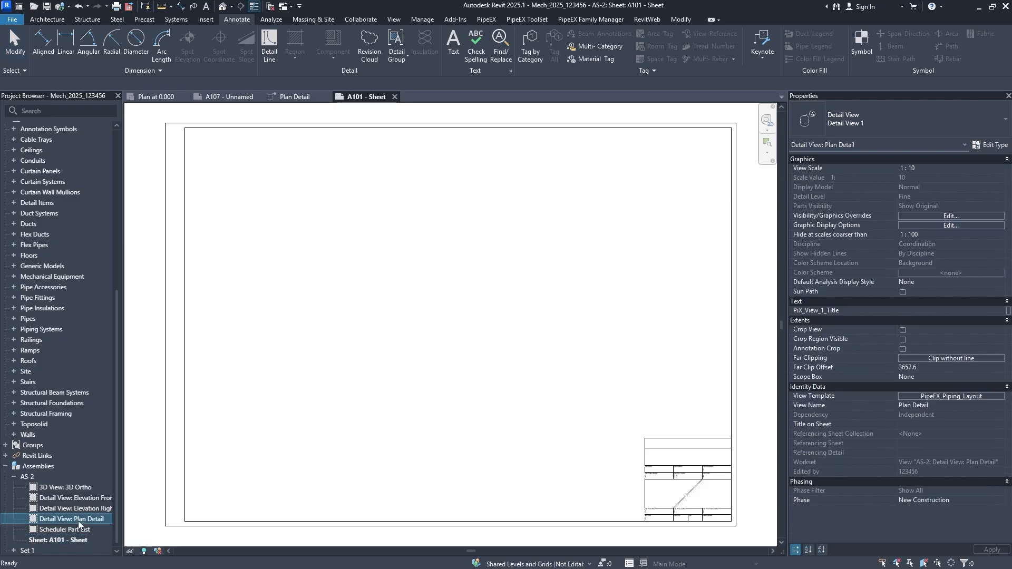
drag(74, 519, 444, 392)
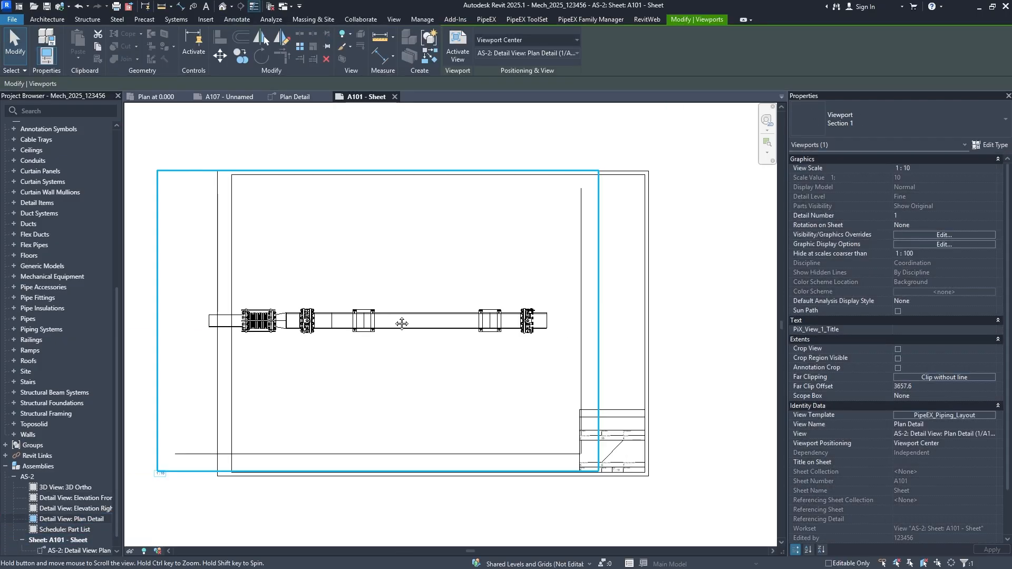
click(441, 406)
drag(363, 390, 436, 345)
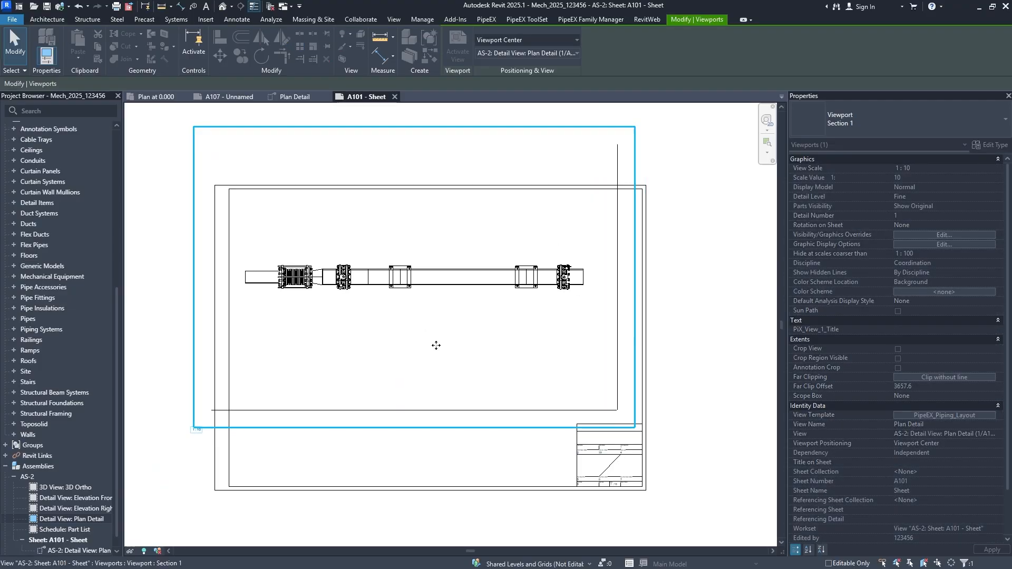
Delete the Plan Detail viewport and the title block from sheet A101
middle_drag(608, 410, 577, 368)
scroll(577, 368, up, 3)
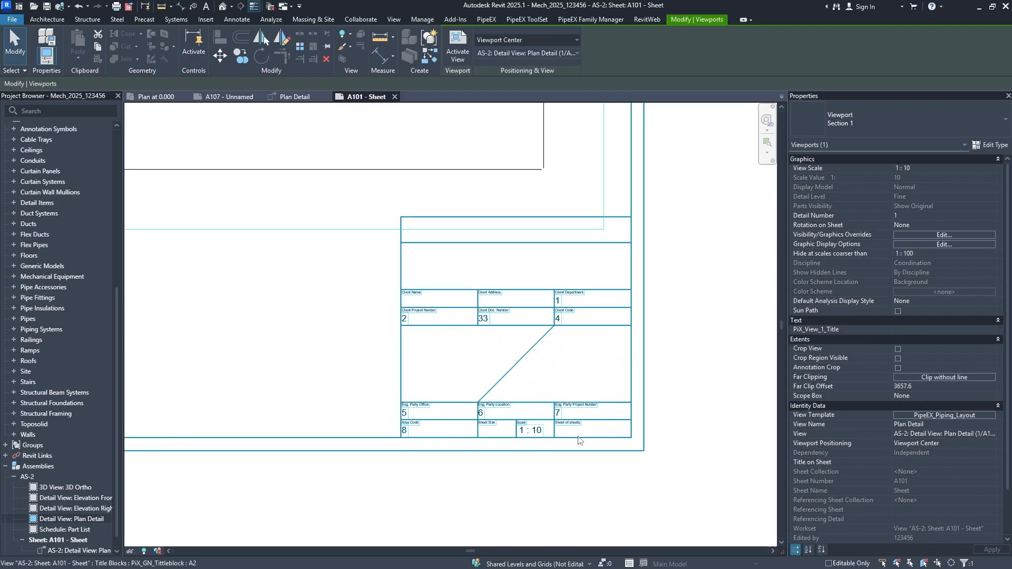
scroll(558, 464, down, 5)
key(Delete)
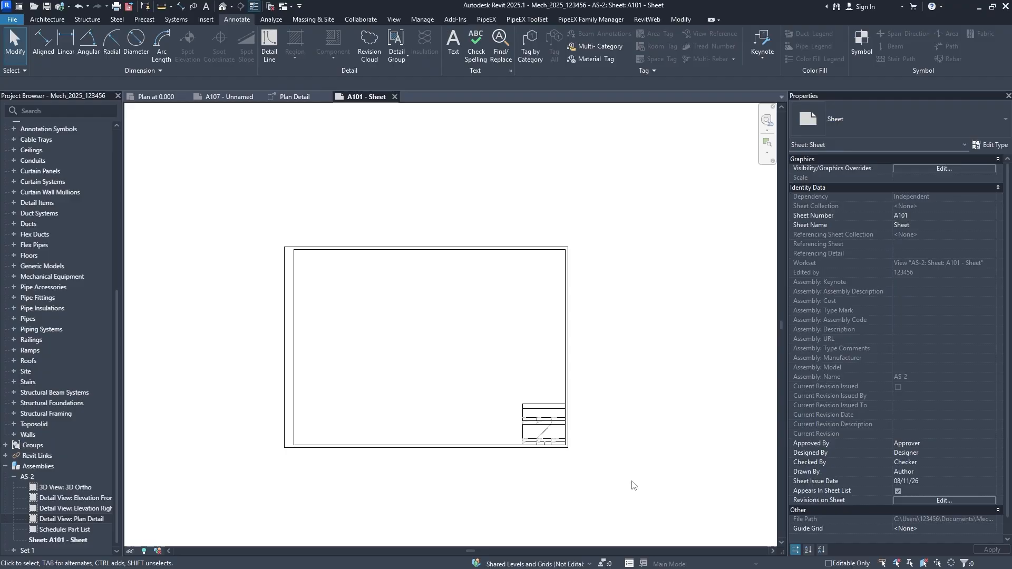
drag(632, 479, 271, 163)
key(Delete)
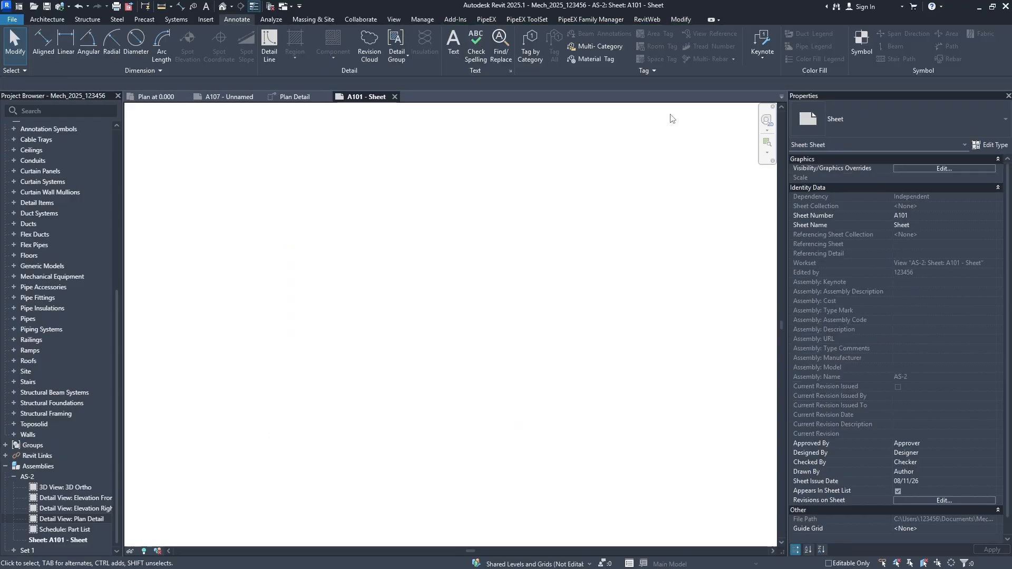
click(539, 21)
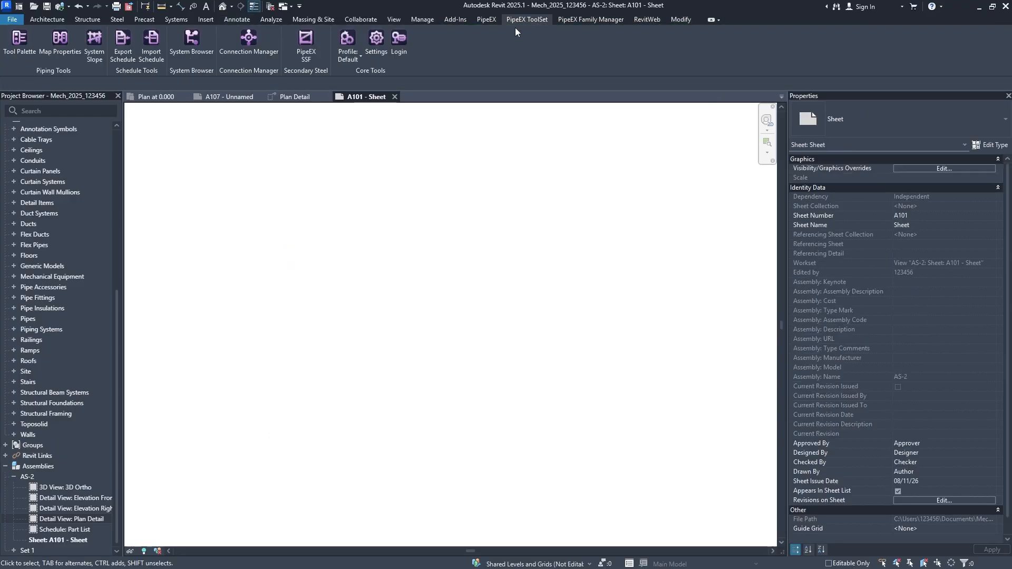
click(487, 20)
click(455, 20)
click(422, 21)
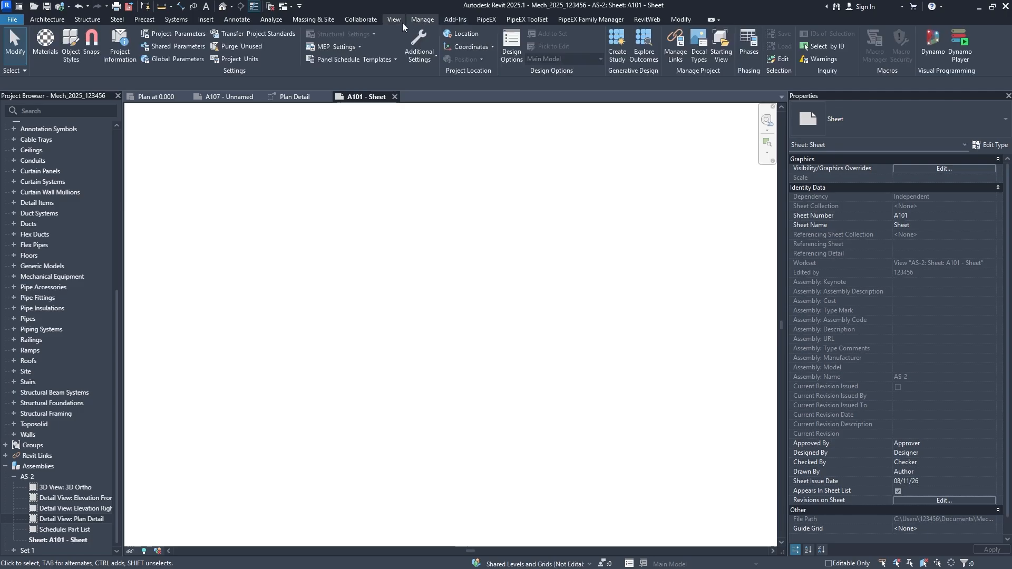
click(394, 21)
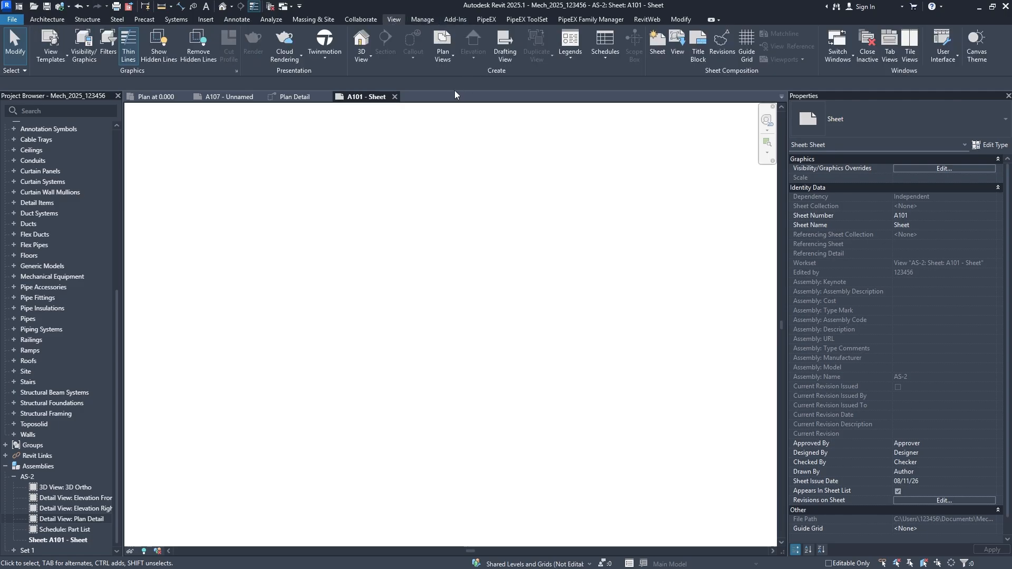
Delete all AS-2 assembly views, from 3D Ortho through the Part List schedule, together with sheet A101
right_click(83, 540)
click(43, 469)
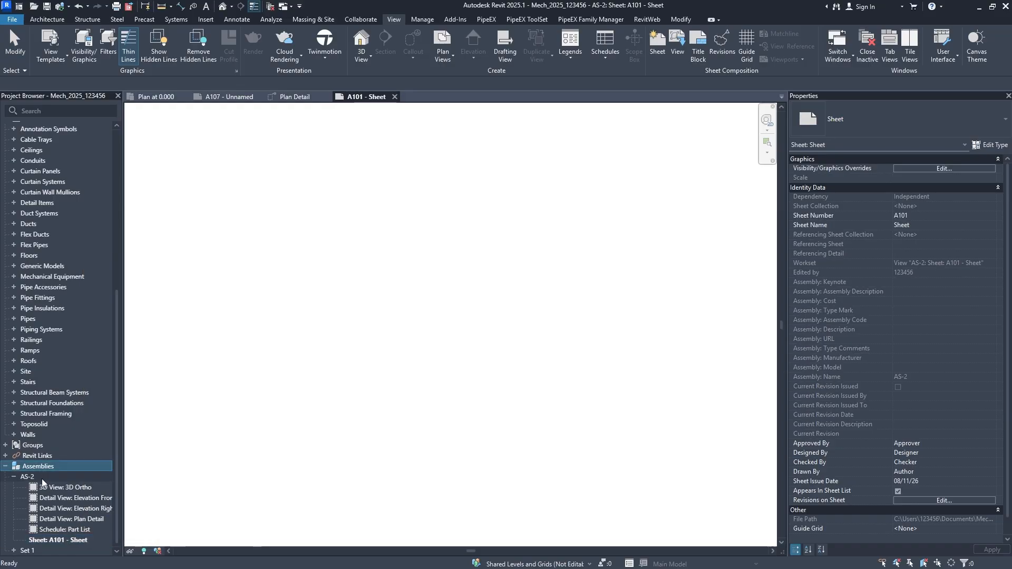
click(46, 477)
click(74, 488)
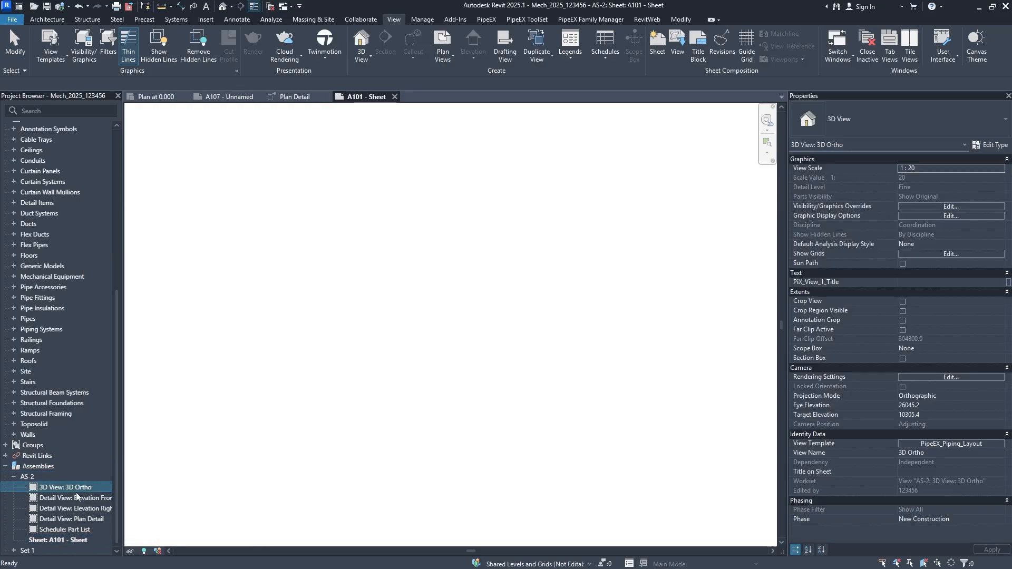
shift+click(71, 541)
right_click(73, 540)
click(89, 514)
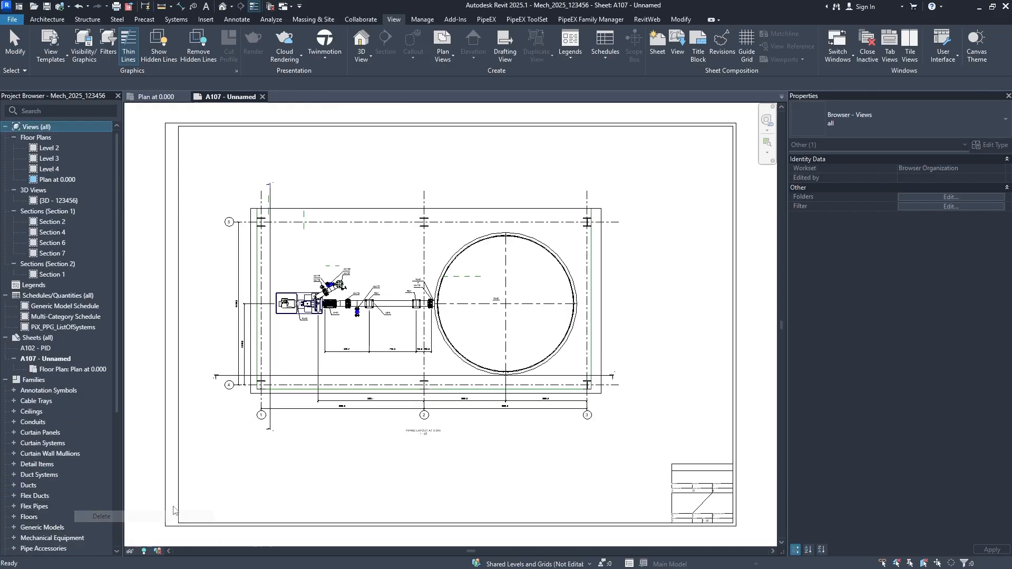
Create new AS-2 assembly views at 1:20 from the preset selection, with a sheet using the PiX_GN_Tittleblock : A1 title block
scroll(59, 435, down, 5)
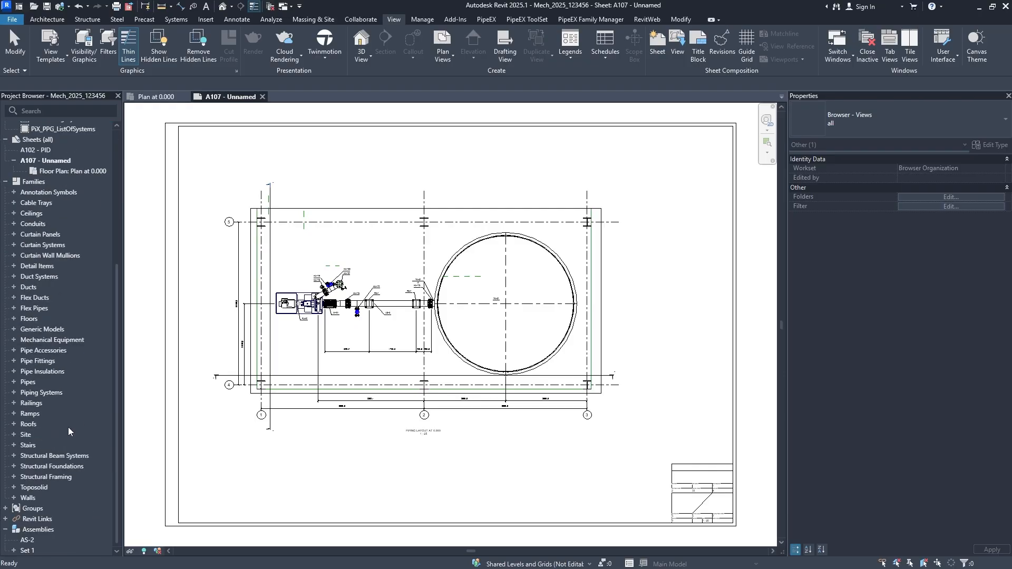
right_click(34, 538)
click(84, 396)
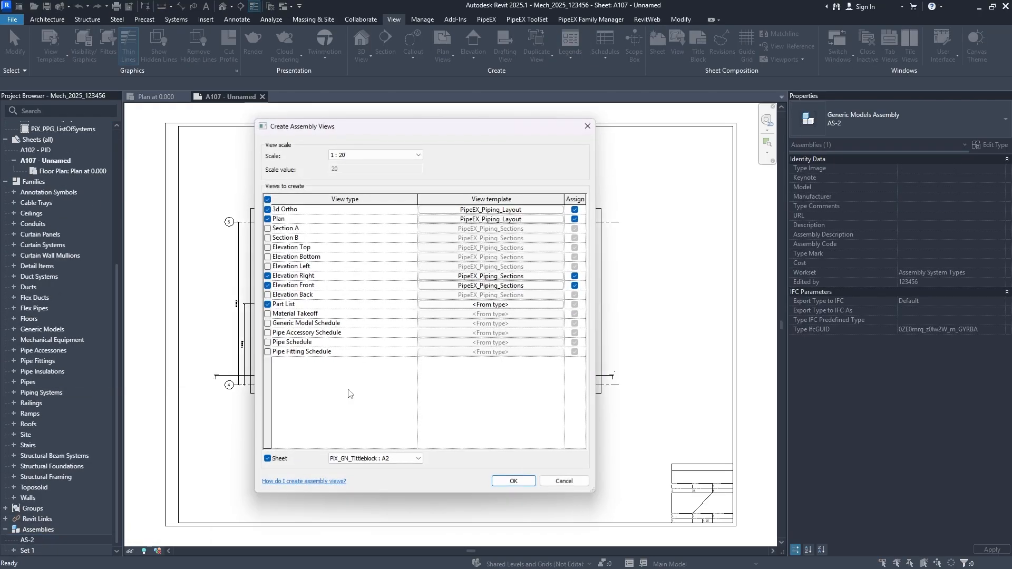
click(387, 461)
click(379, 468)
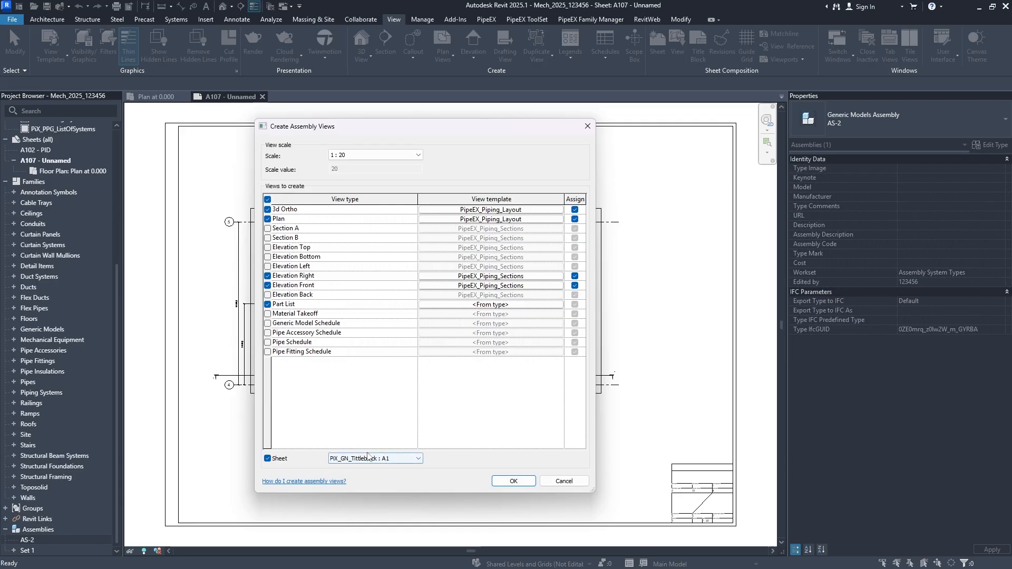
click(512, 481)
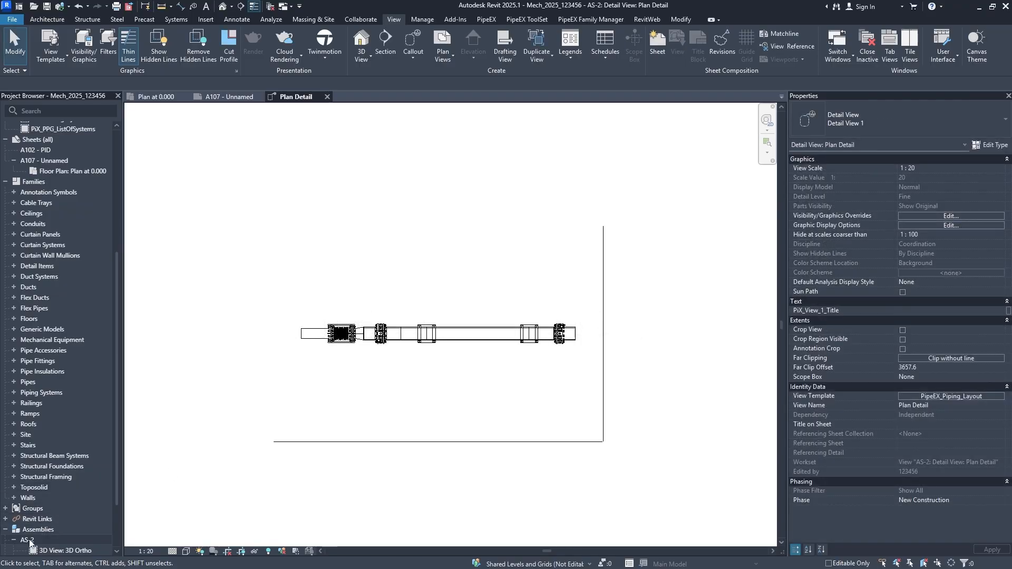
Open the AS-2 assembly's sheet A102 and place the Plan Detail view in its upper-left area
double_click(60, 538)
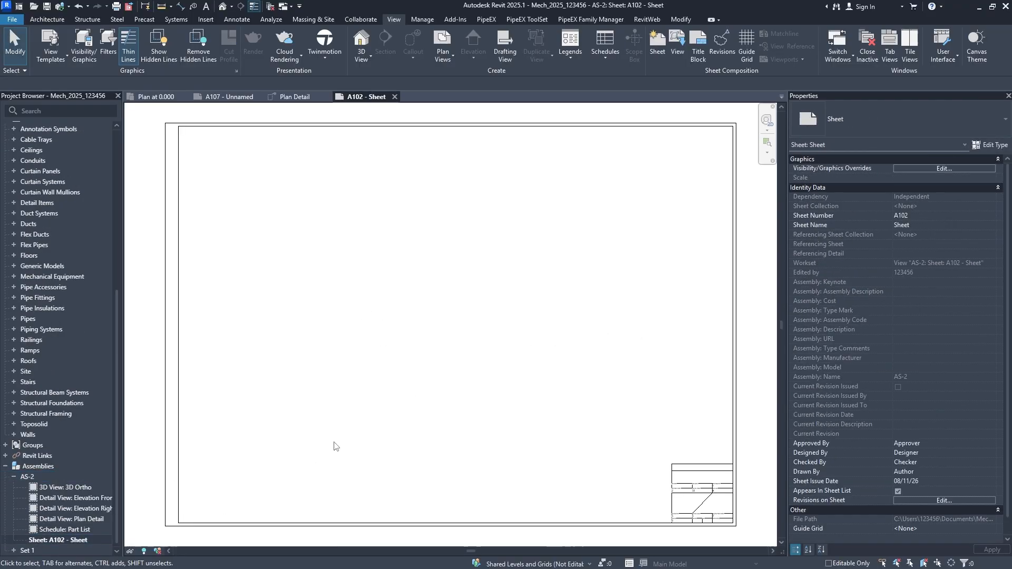
drag(76, 520, 328, 346)
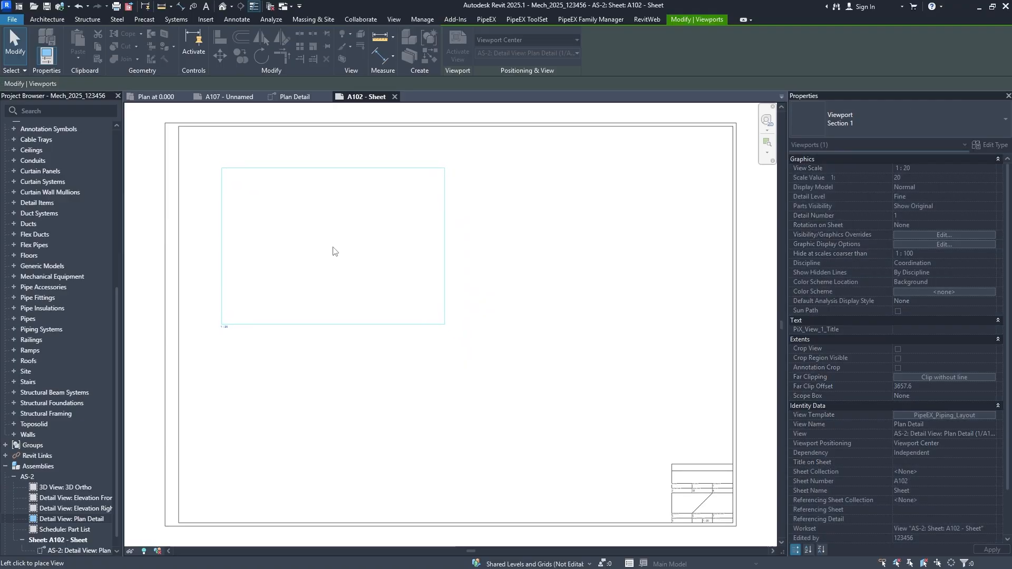
click(337, 251)
click(348, 433)
click(343, 272)
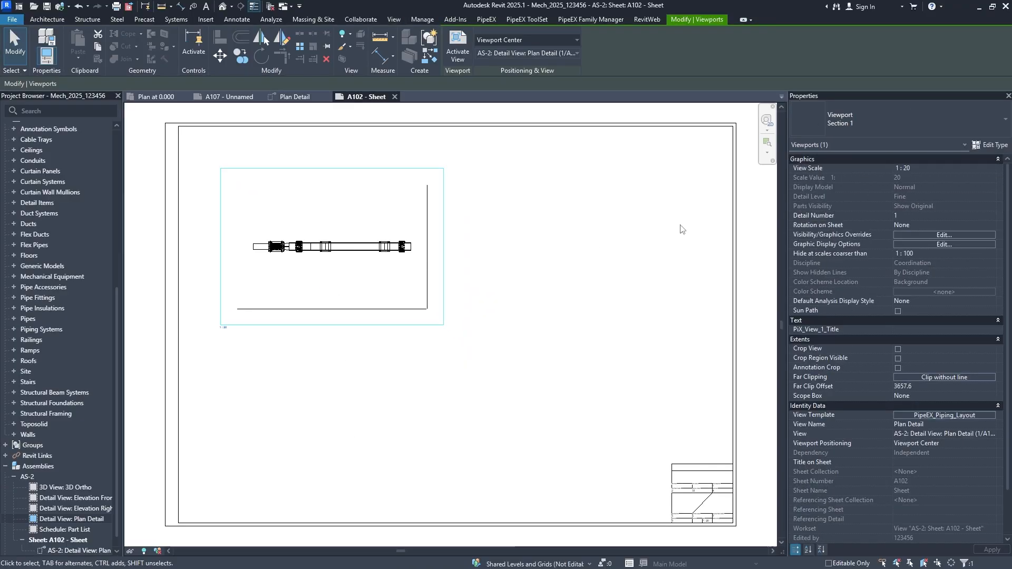
Set the Plan Detail viewport's scale to 1:10 and reposition it within the upper part of the sheet frame
click(992, 169)
click(902, 209)
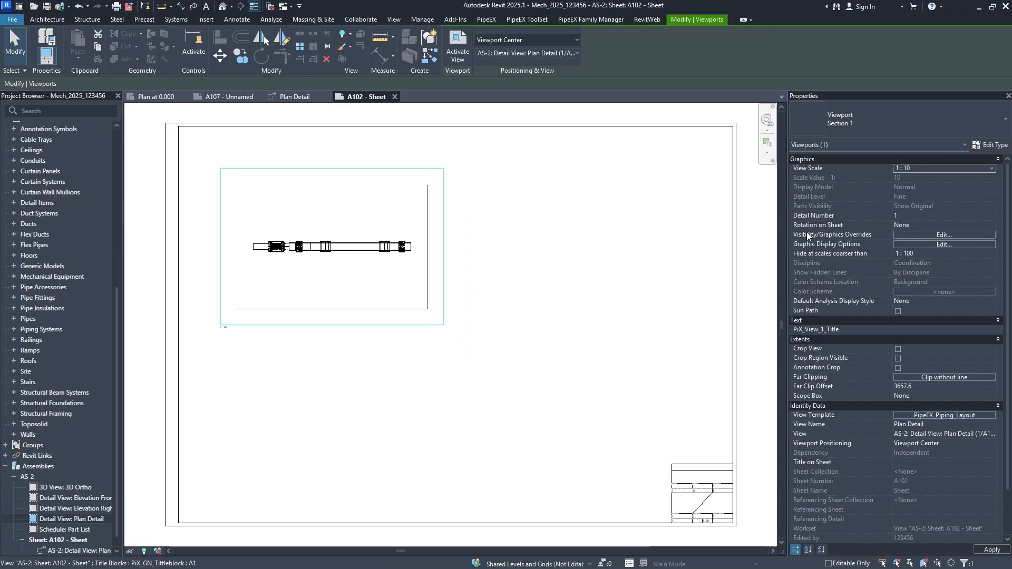
click(495, 423)
click(467, 208)
drag(467, 209, 436, 323)
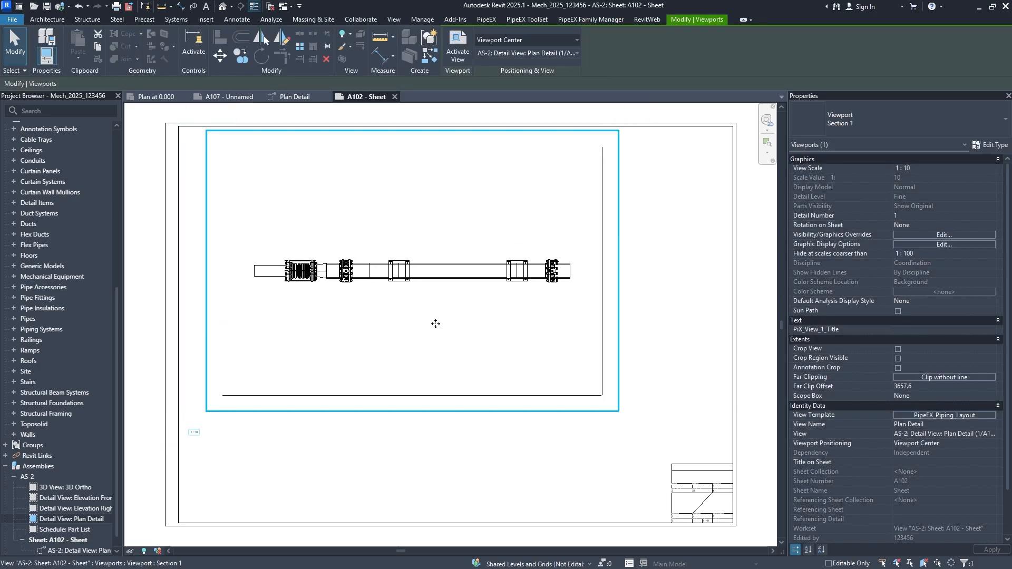
click(679, 323)
Activate the Plan Detail viewport and delete the vertical Elevation Right section line beside the pipe's right end
scroll(514, 264, up, 1)
scroll(523, 316, down, 1)
middle_drag(471, 341, 477, 372)
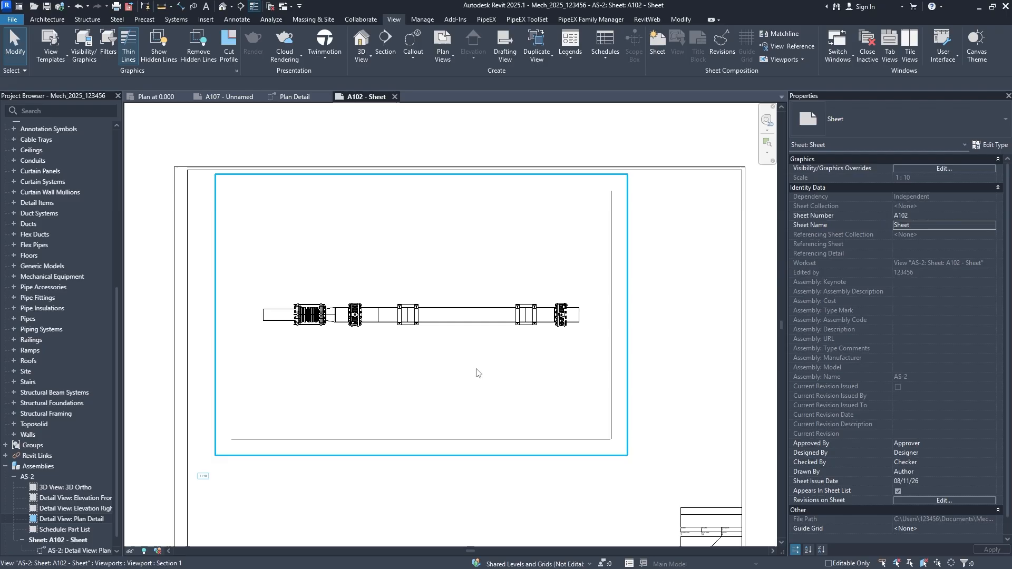
scroll(475, 368, up, 1)
click(634, 346)
click(635, 345)
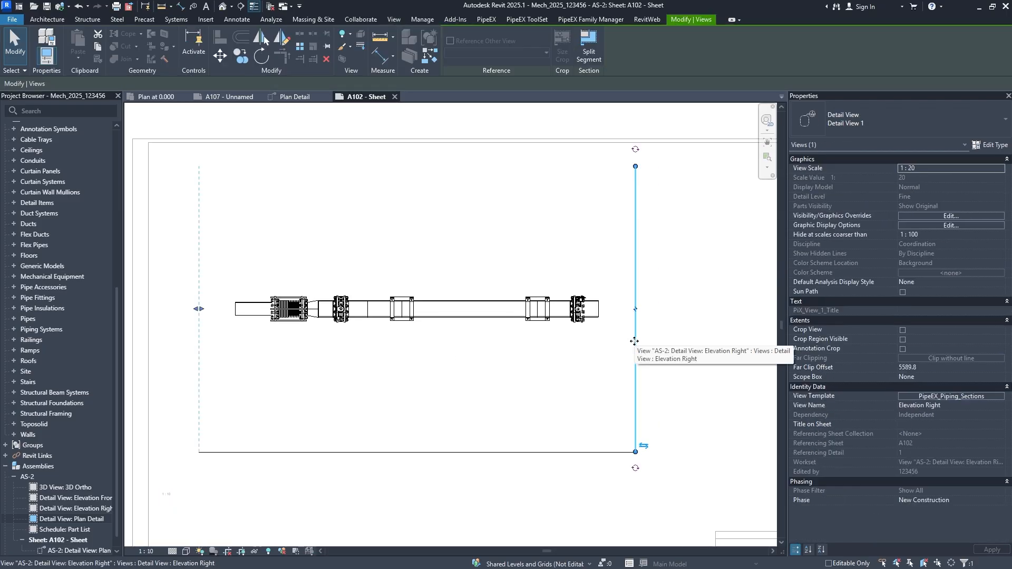
key(Delete)
click(543, 329)
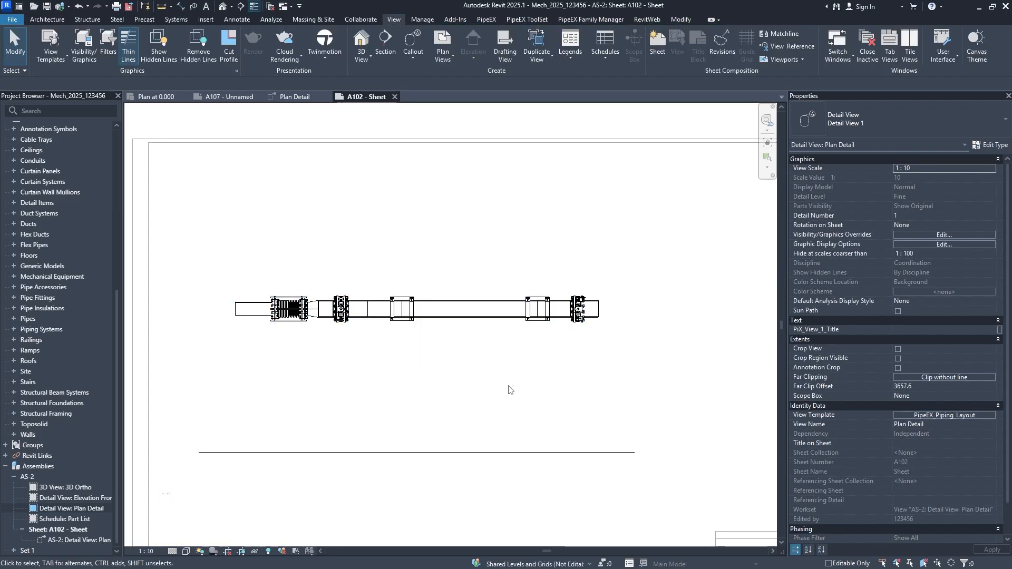
Move the horizontal Elevation Front section line up, closer to the pipe run
click(443, 451)
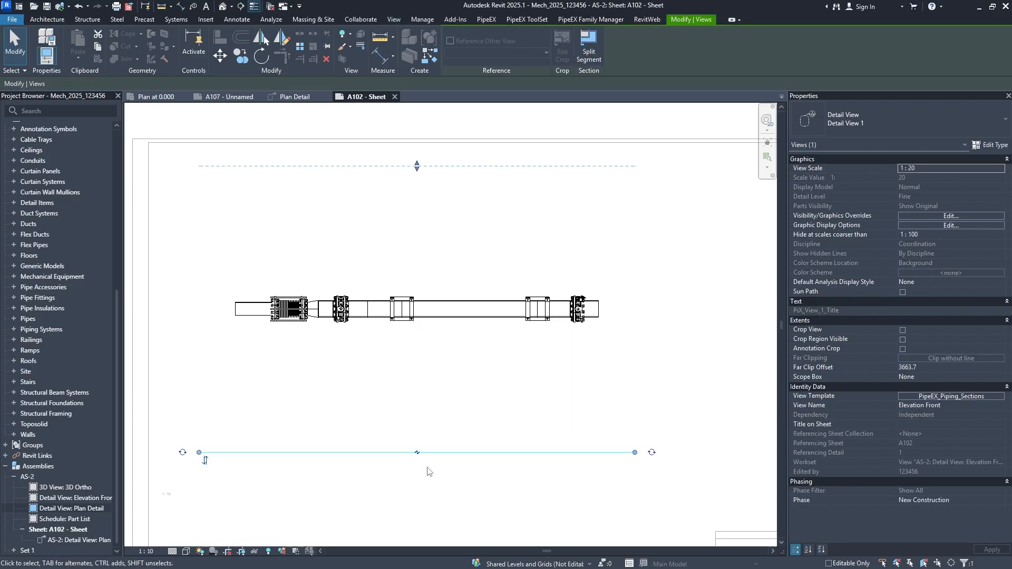
key(Up)
key(Up)
key(Up)
key(Up)
key(Up)
key(Up)
key(Up)
key(Up)
key(Up)
key(Up)
key(Up)
key(Up)
key(Up)
key(Up)
key(Up)
key(Up)
key(Up)
key(Up)
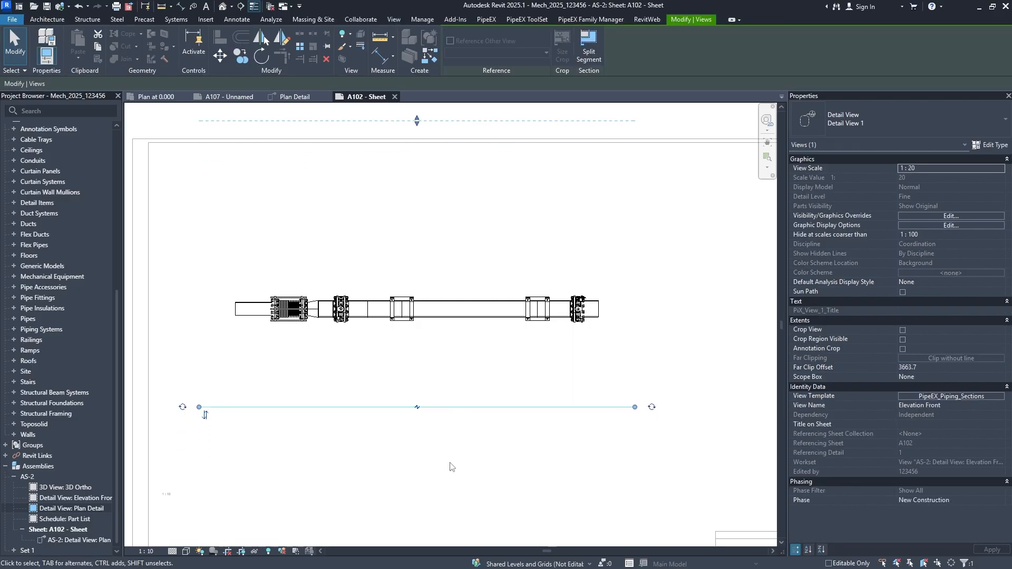
Reduce the Elevation Front far clip offset to about 1584 mm and nudge its section line closer beneath the pipe
scroll(464, 342, down, 1)
middle_drag(442, 163, 433, 221)
drag(420, 196, 425, 318)
scroll(435, 388, up, 2)
middle_drag(441, 404, 447, 380)
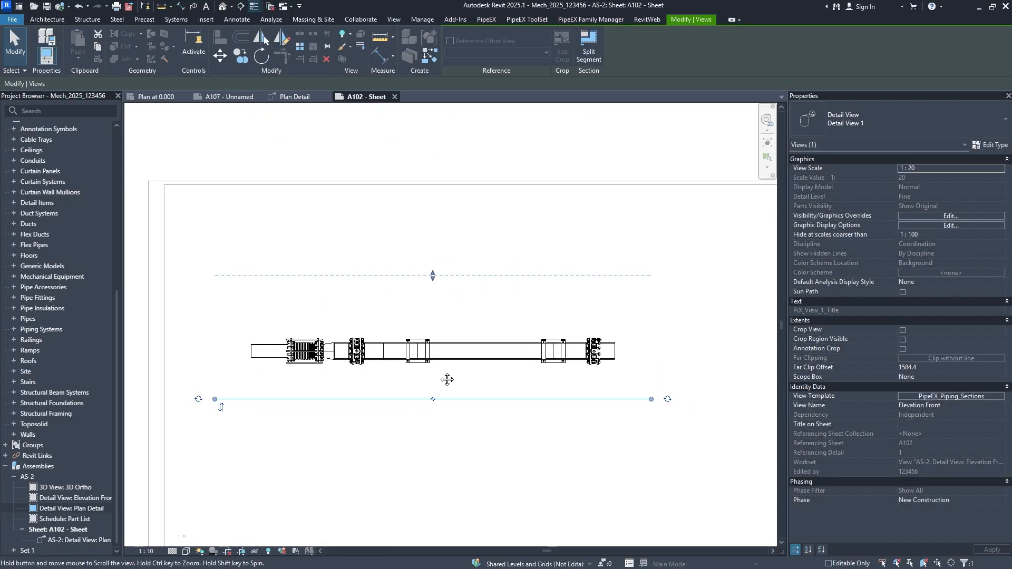
scroll(435, 388, up, 1)
key(Up)
key(Up)
key(Up)
key(Up)
key(Up)
key(Up)
key(Up)
key(Up)
click(469, 448)
click(477, 384)
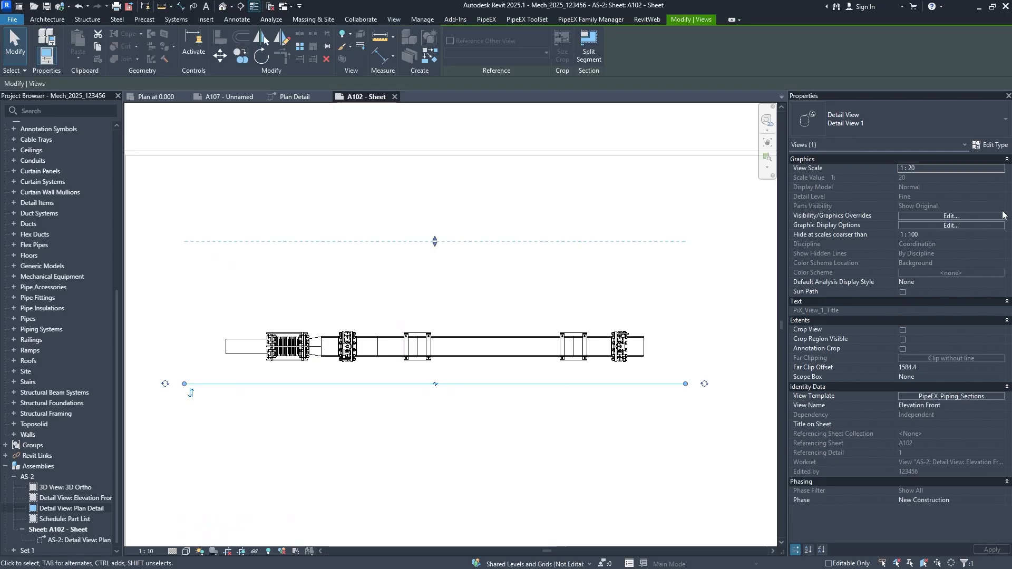
Set the section head of the Detail View 1 section tag type to PiX_GN_ANN_SectionArrow : PiX_GN_SectionArrow
click(890, 124)
click(890, 124)
click(985, 144)
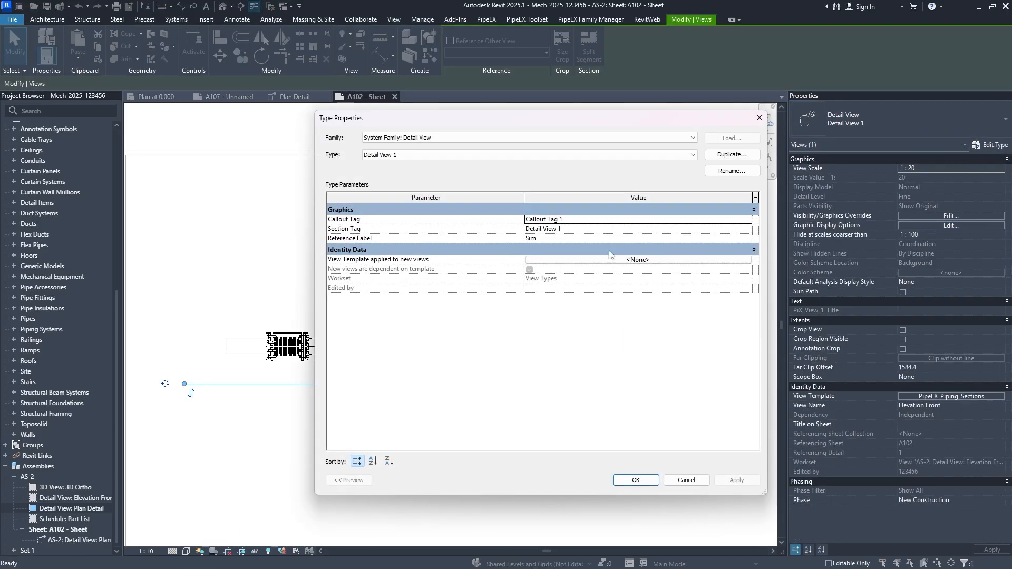
click(750, 220)
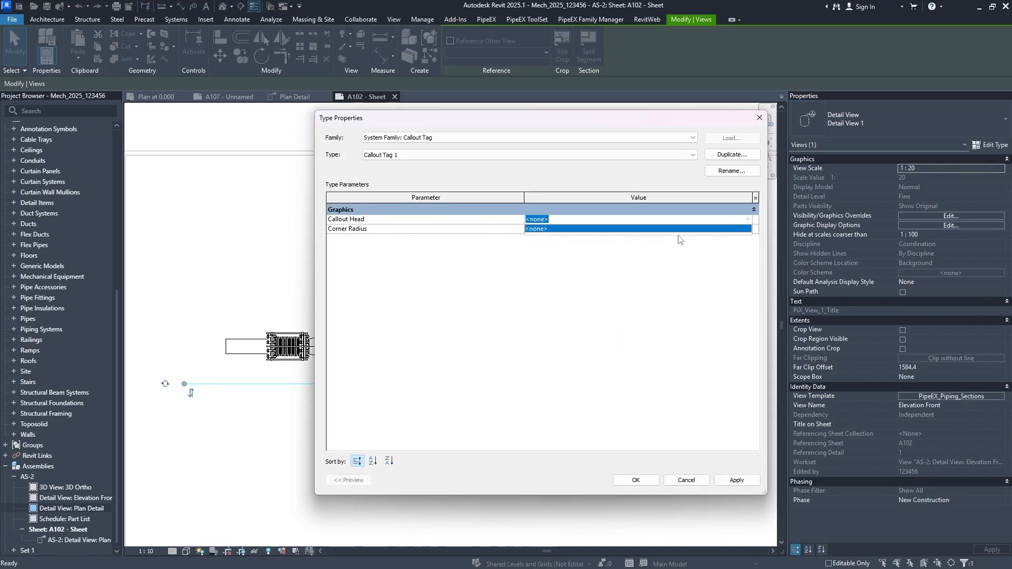
key(Escape)
key(Escape)
click(748, 230)
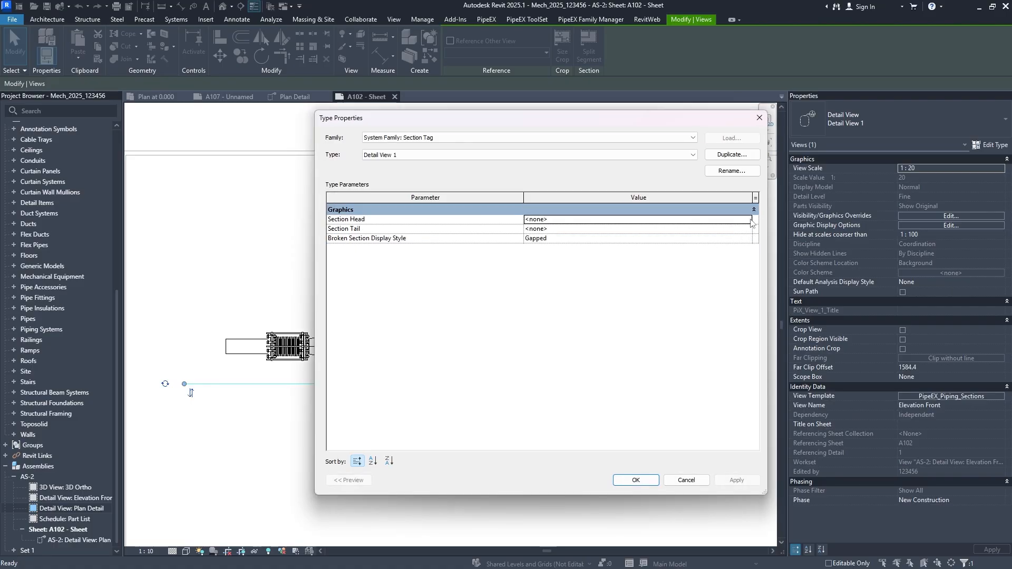
click(749, 219)
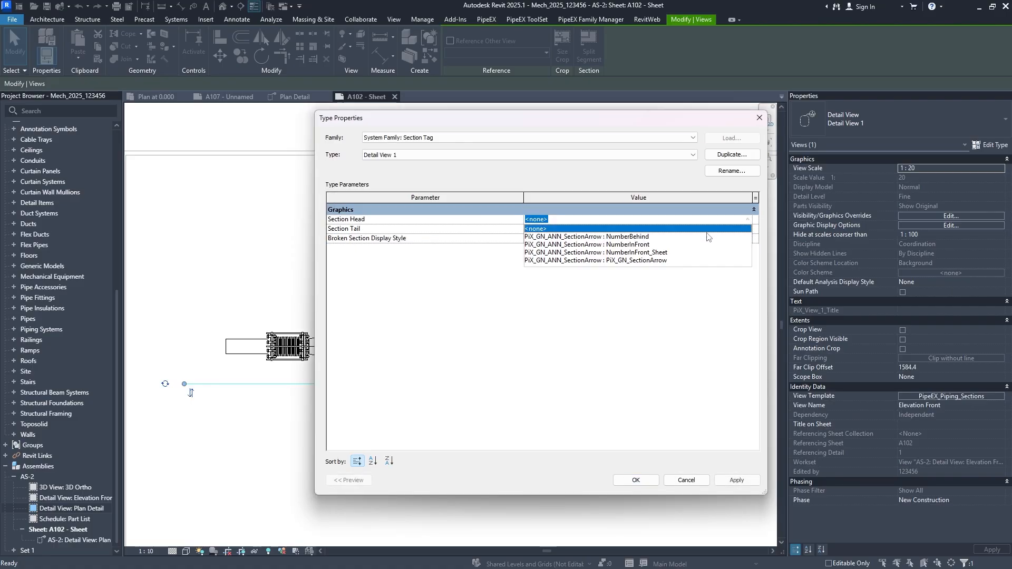
click(649, 261)
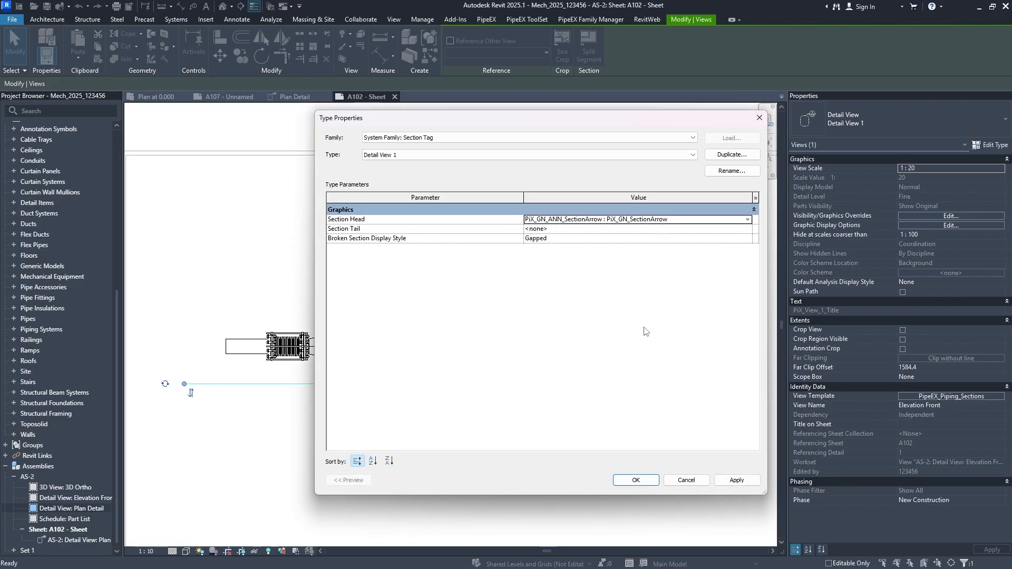
click(632, 480)
click(639, 481)
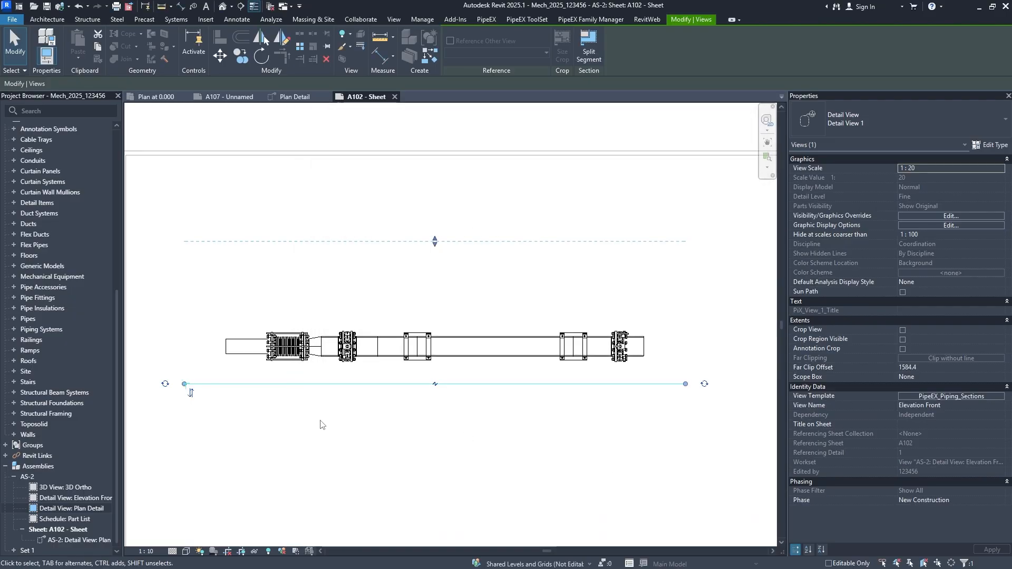
Shorten the Elevation Front section line by pulling its left end in to about the middle of the pipe run
click(436, 450)
scroll(193, 397, up, 1)
click(189, 381)
scroll(221, 394, down, 1)
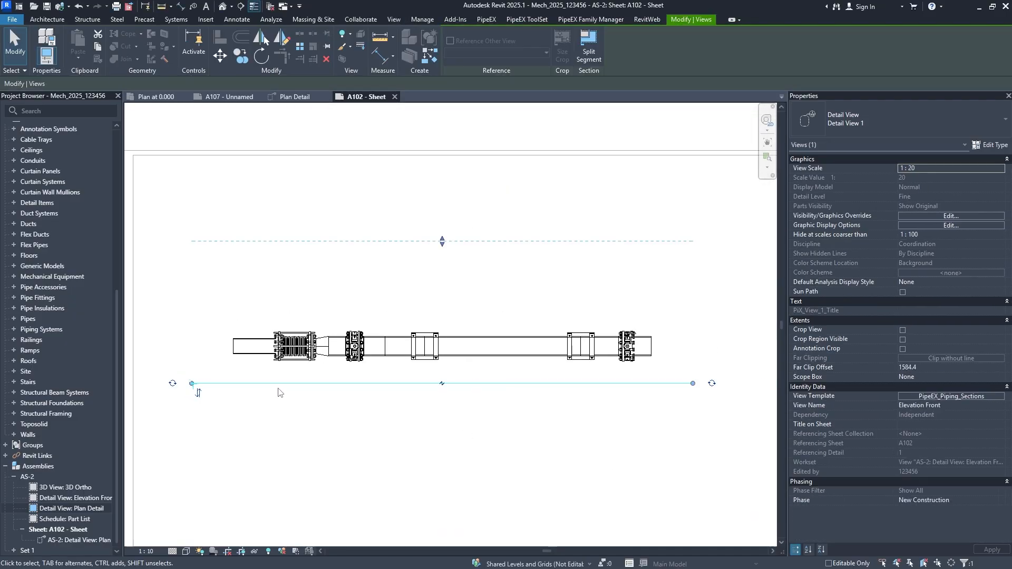
middle_drag(280, 393, 245, 398)
middle_drag(311, 432, 333, 404)
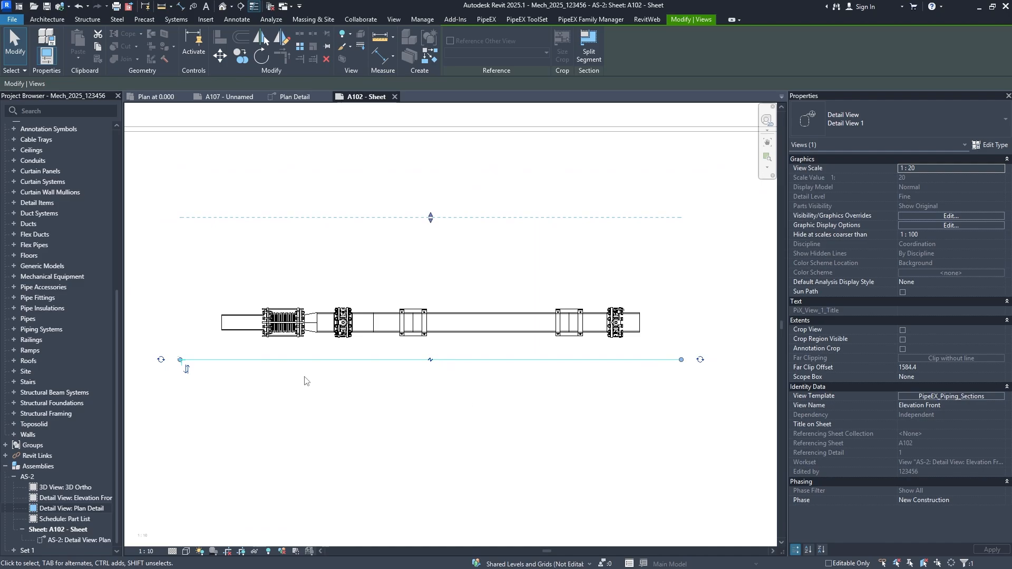
click(183, 361)
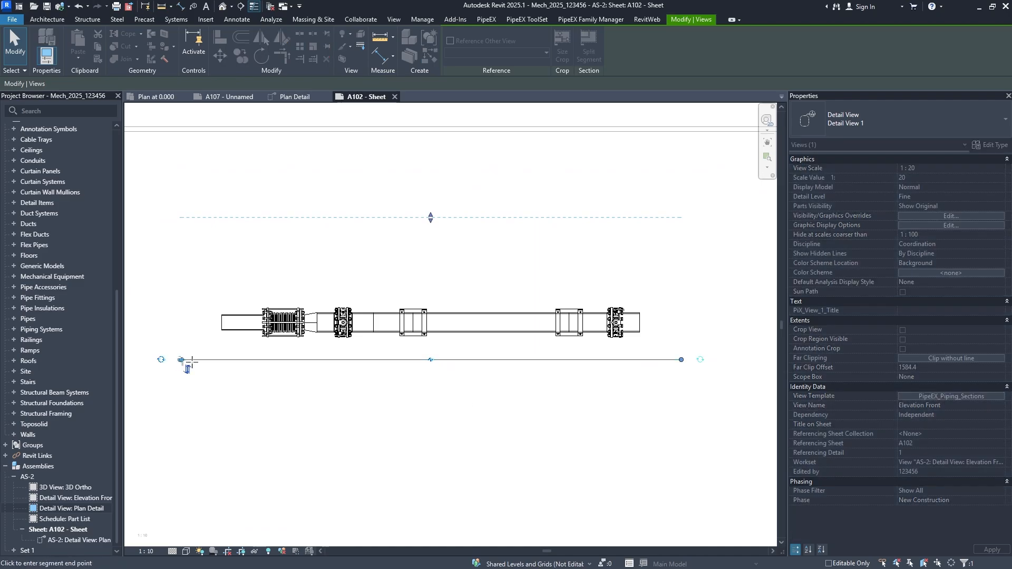
click(430, 360)
click(469, 461)
scroll(478, 361, up, 1)
Review the Detail View 1 section tag's type properties, including the broken section display style options
click(474, 360)
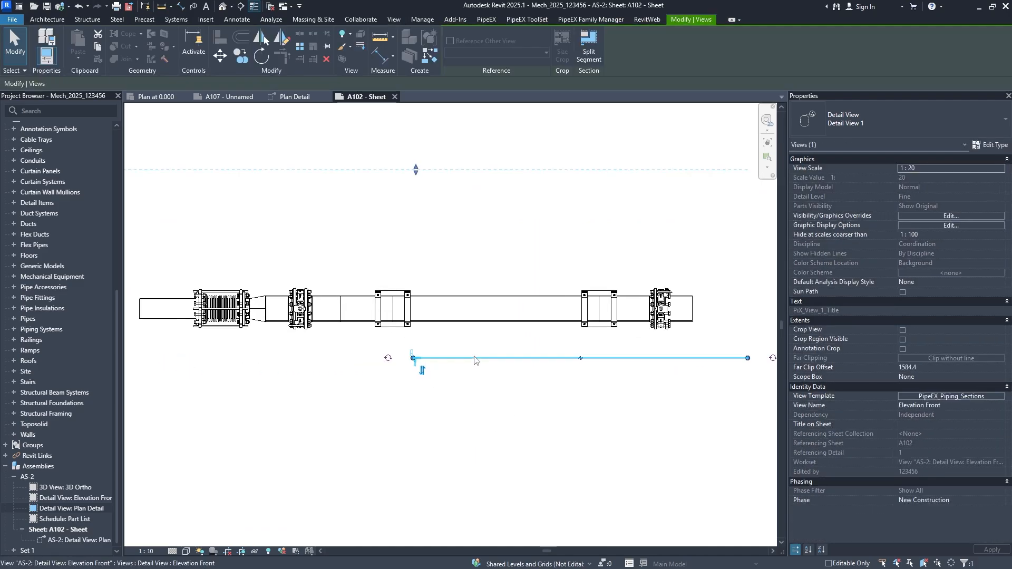
click(989, 145)
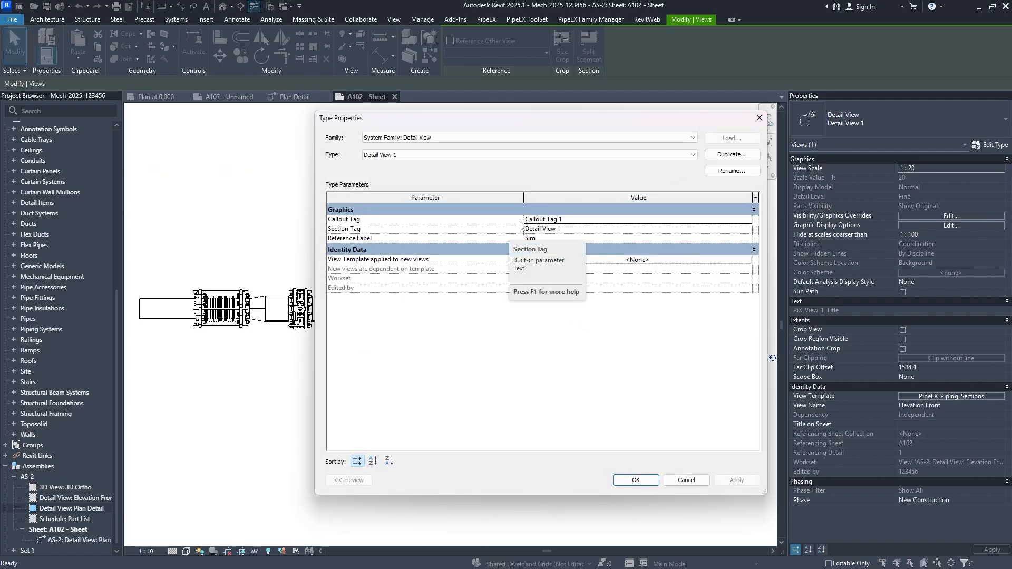
drag(459, 121, 367, 125)
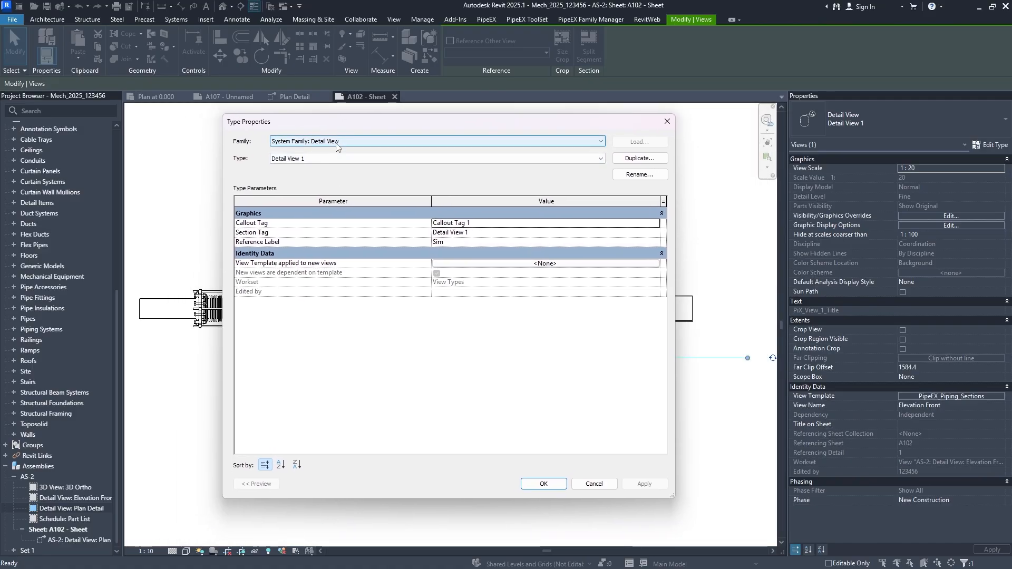
click(656, 234)
click(638, 234)
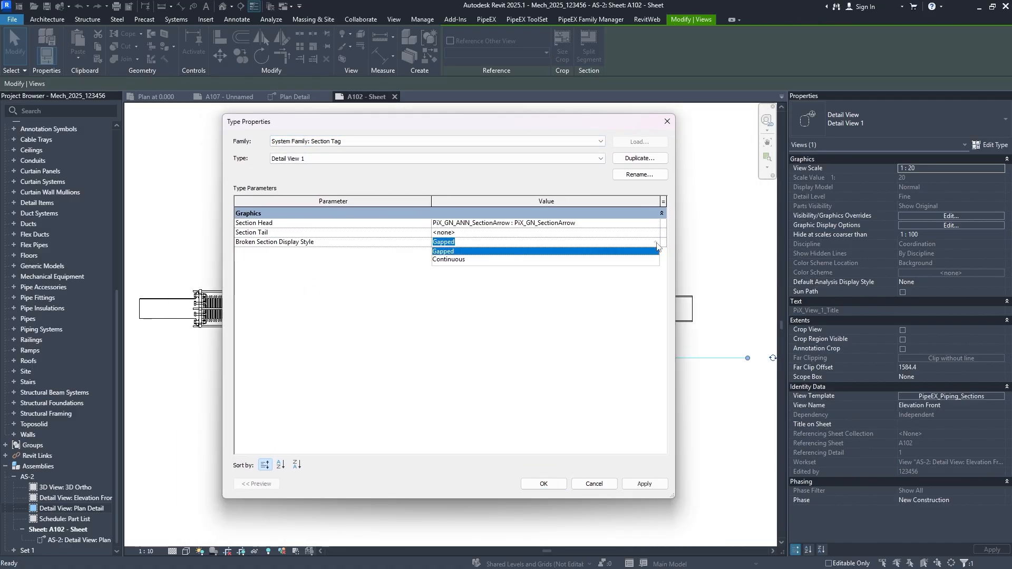
click(563, 486)
click(563, 487)
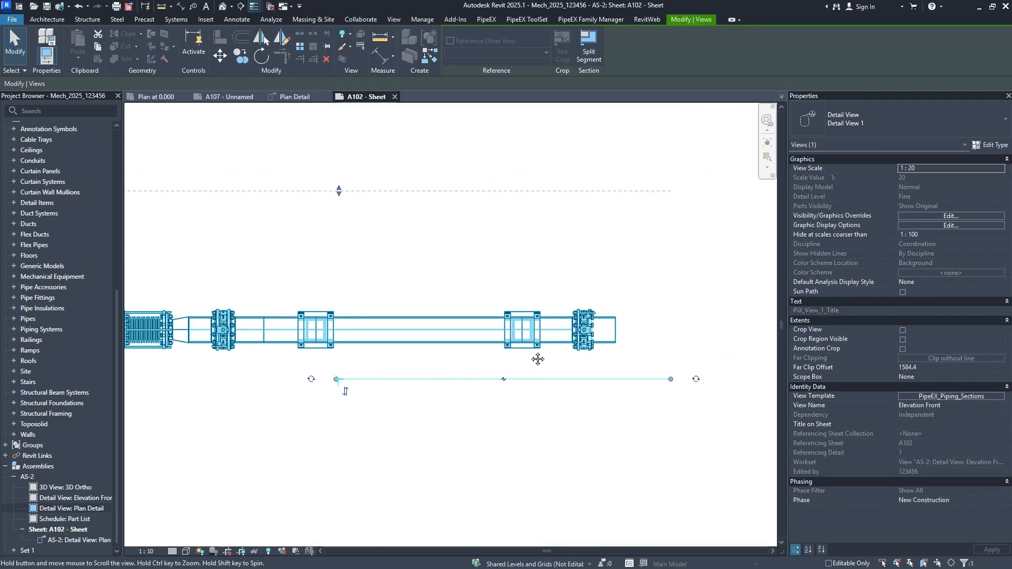
Pull the Elevation Front section line's right end in beside its left end, leaving only the section arrow below the pipe
key(Escape)
click(542, 361)
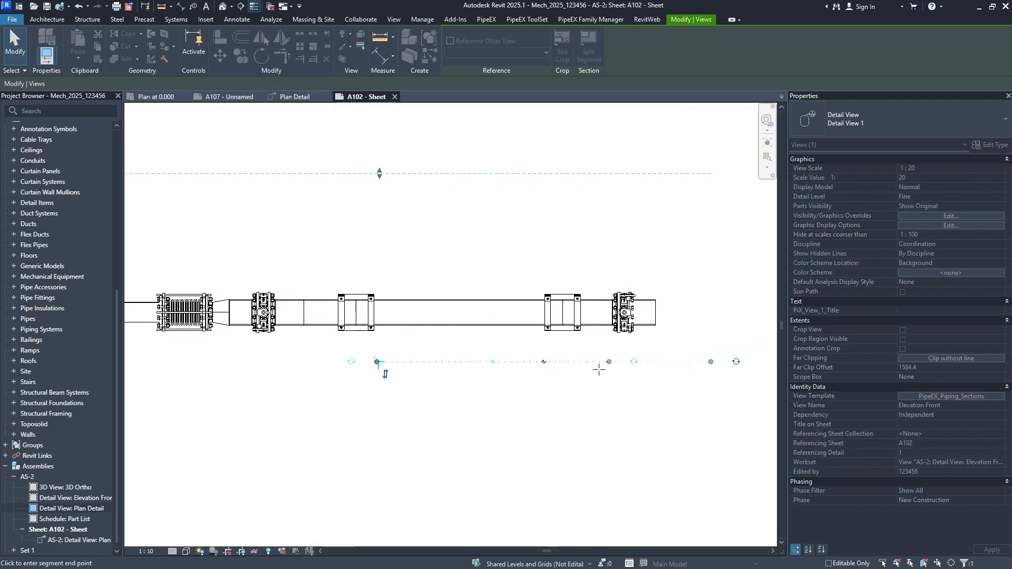
click(388, 378)
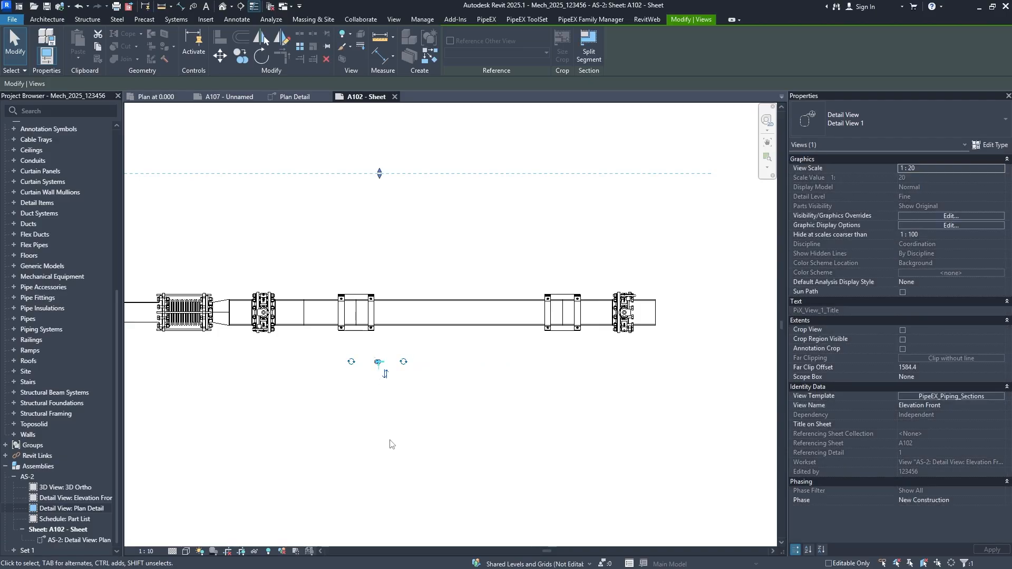
scroll(373, 361, up, 2)
scroll(388, 368, down, 4)
scroll(389, 369, up, 3)
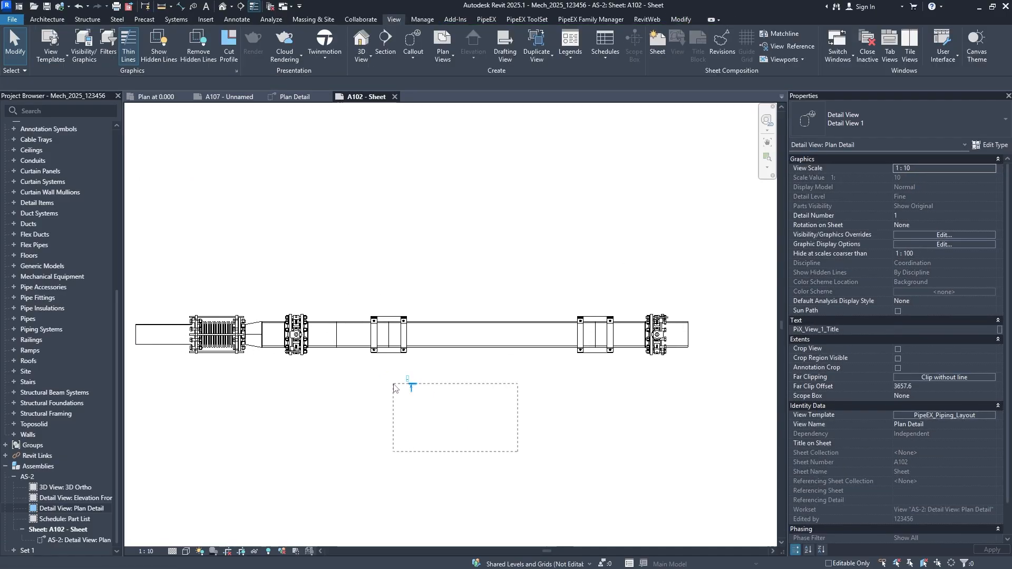
click(394, 388)
click(438, 413)
scroll(442, 369, down, 1)
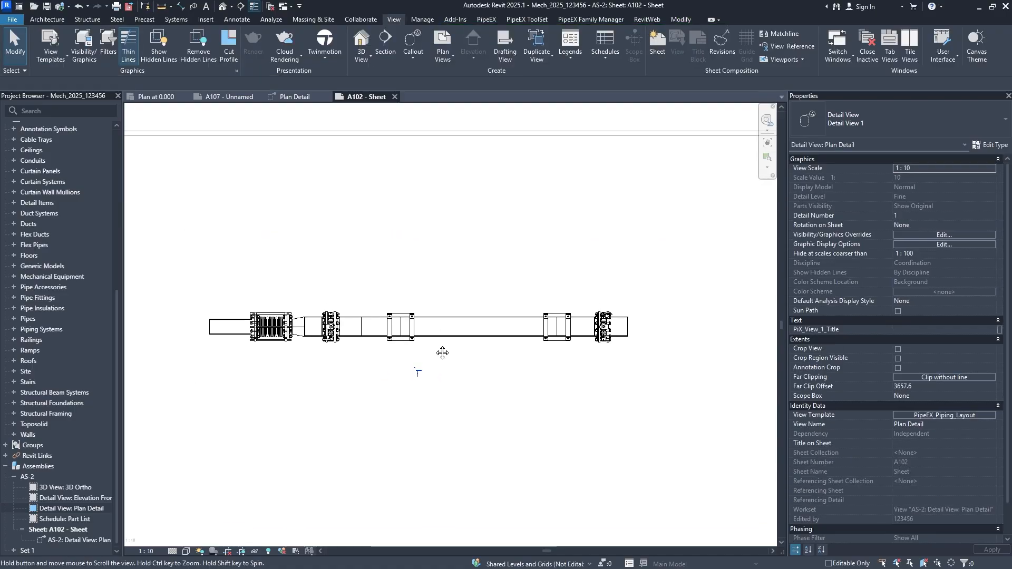
Deactivate the Plan Detail viewport and select it on sheet A102
scroll(443, 352, up, 1)
middle_drag(472, 336, 467, 366)
scroll(469, 372, up, 1)
scroll(468, 243, down, 1)
middle_drag(468, 242, 475, 304)
scroll(474, 304, up, 1)
double_click(448, 213)
scroll(448, 213, down, 2)
click(447, 424)
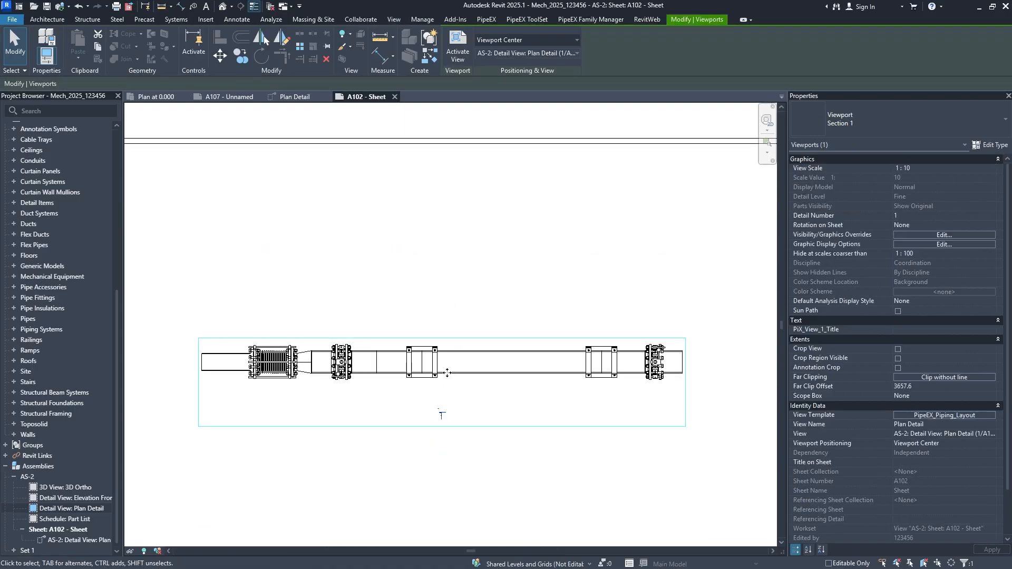
Move the Plan Detail viewport higher on sheet A102 to free the space below it
drag(447, 424, 448, 349)
click(472, 418)
scroll(417, 252, up, 3)
middle_drag(417, 252, 472, 256)
scroll(412, 263, down, 5)
scroll(435, 306, up, 1)
Place the AS-2 Elevation Front detail view on sheet A102 below the Plan Detail viewport
click(90, 520)
click(94, 498)
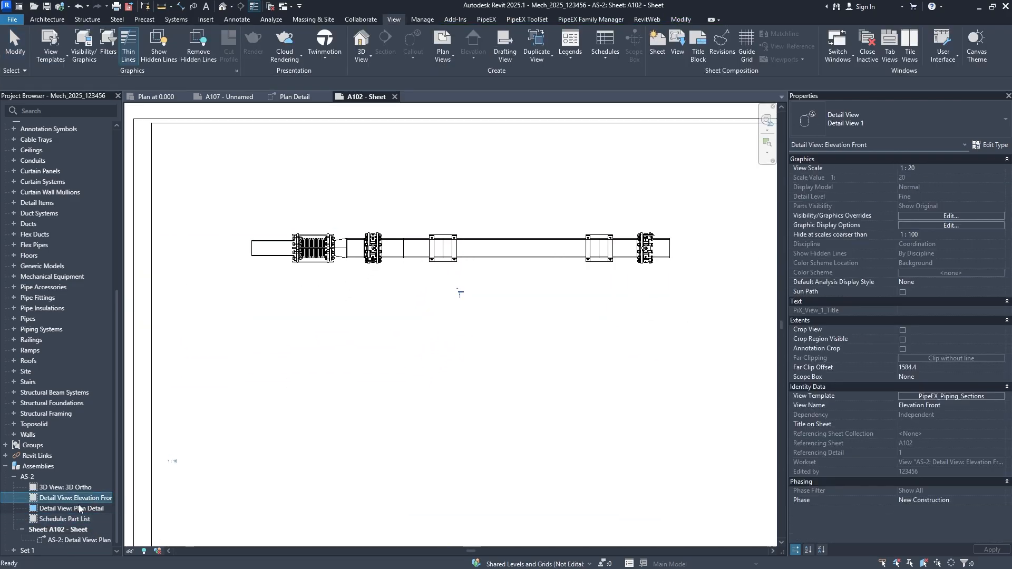
drag(85, 505, 472, 399)
click(447, 406)
click(489, 449)
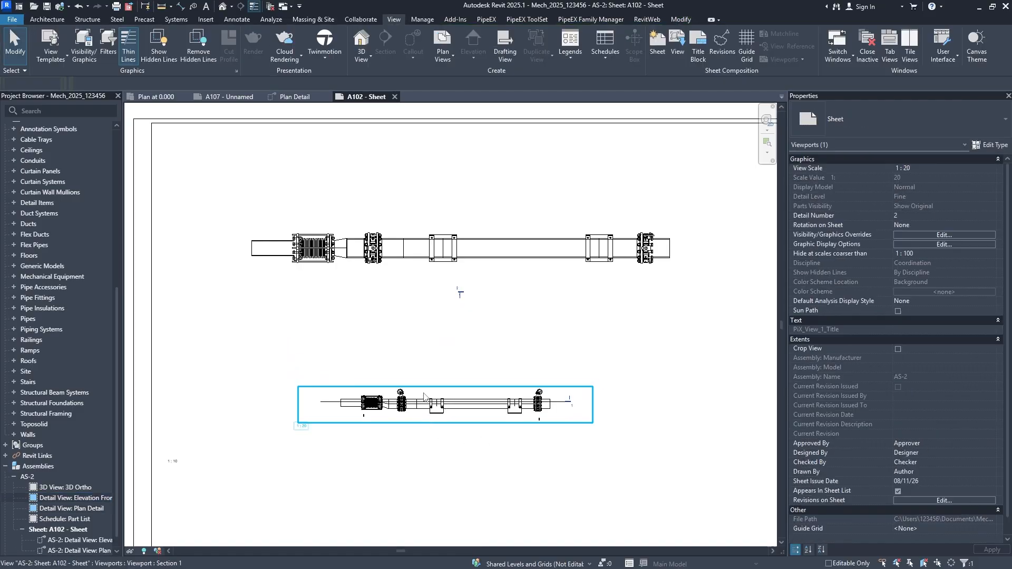
Set the Elevation Front viewport's view scale to 1:10
click(426, 399)
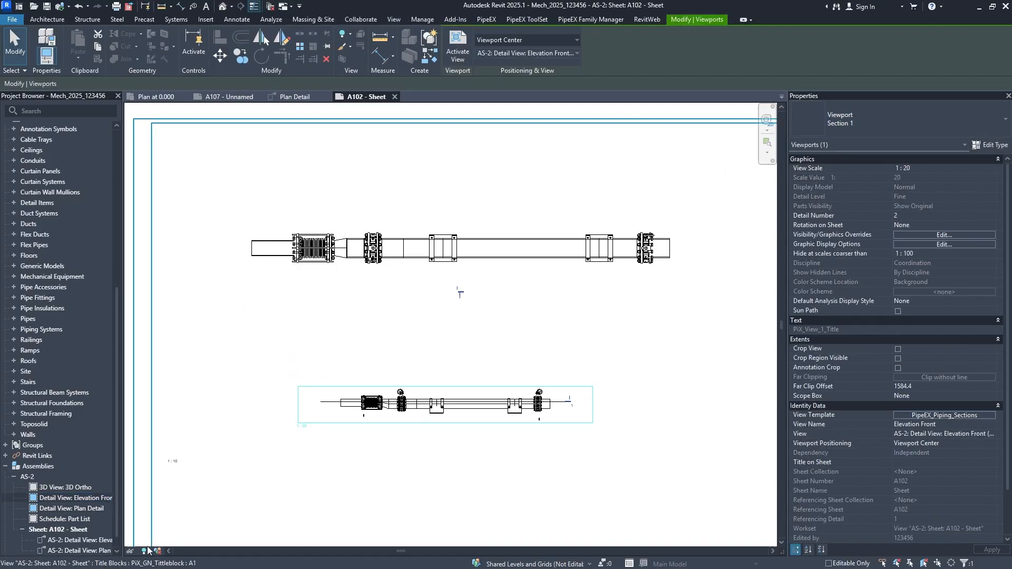
click(994, 169)
click(902, 209)
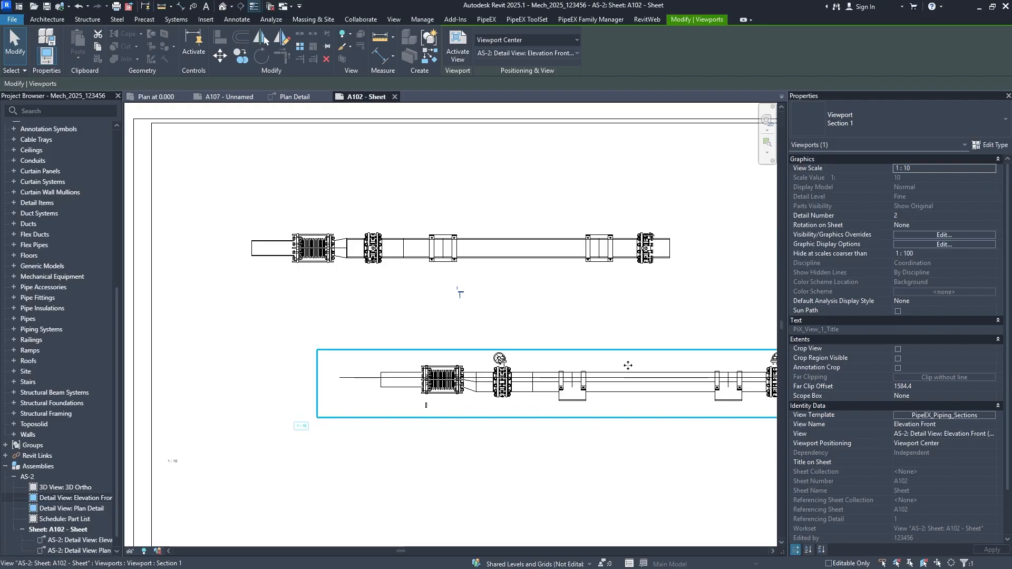
Move the Elevation Front viewport directly below Plan Detail so the two pipe runs line up vertically
shift+scroll(414, 387, right, 2)
drag(414, 385, 404, 393)
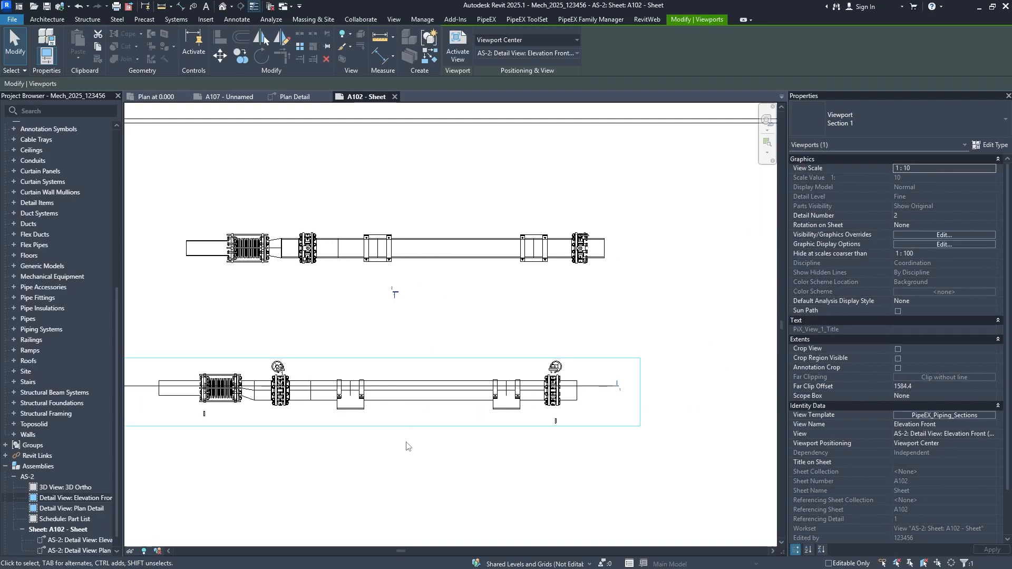
middle_drag(407, 444, 443, 385)
drag(464, 331, 489, 346)
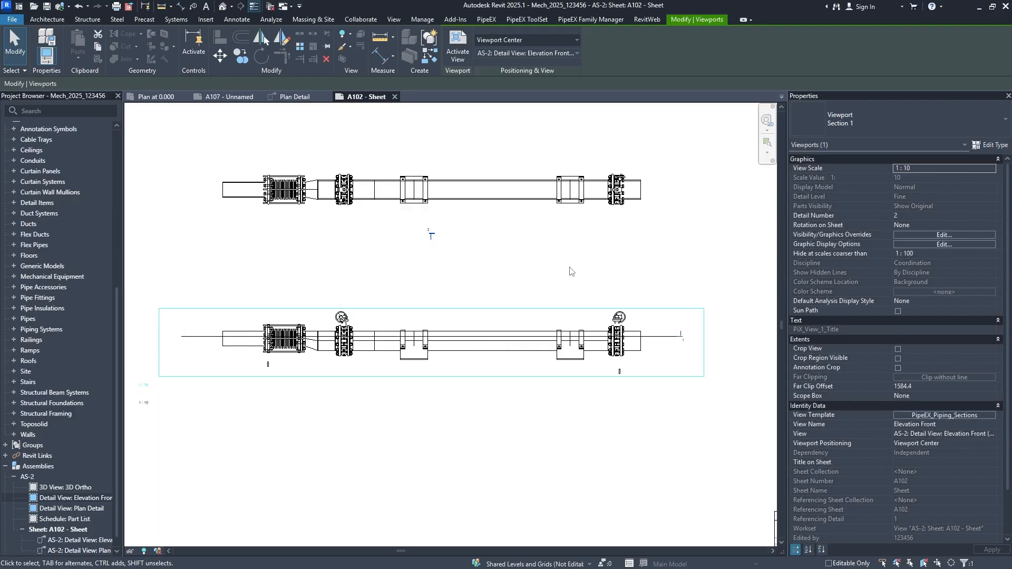
click(526, 399)
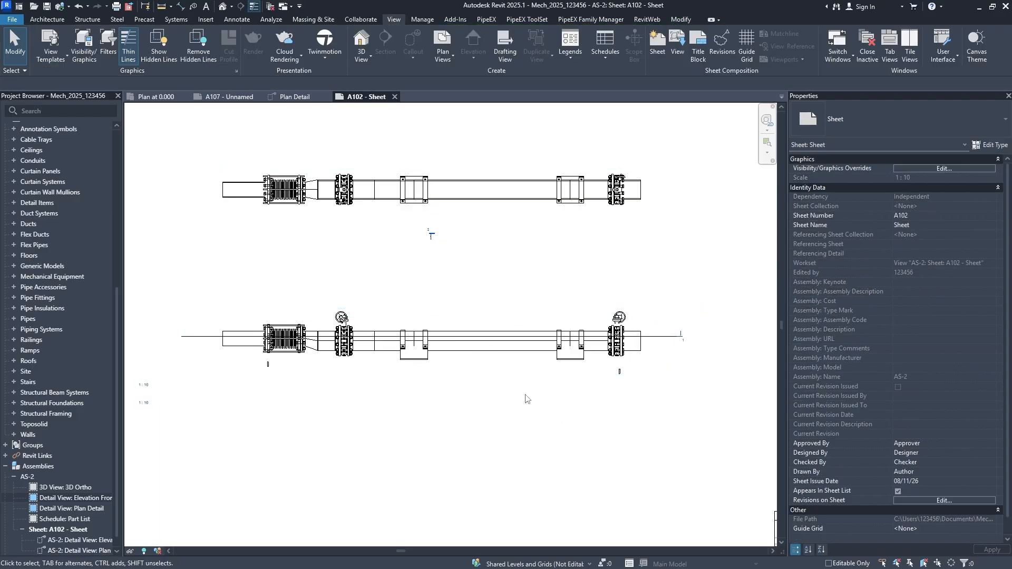
Nudge the Elevation Front viewport down to widen the gap below Plan Detail on the sheet
click(525, 358)
key(Down)
key(Down)
scroll(519, 437, down, 3)
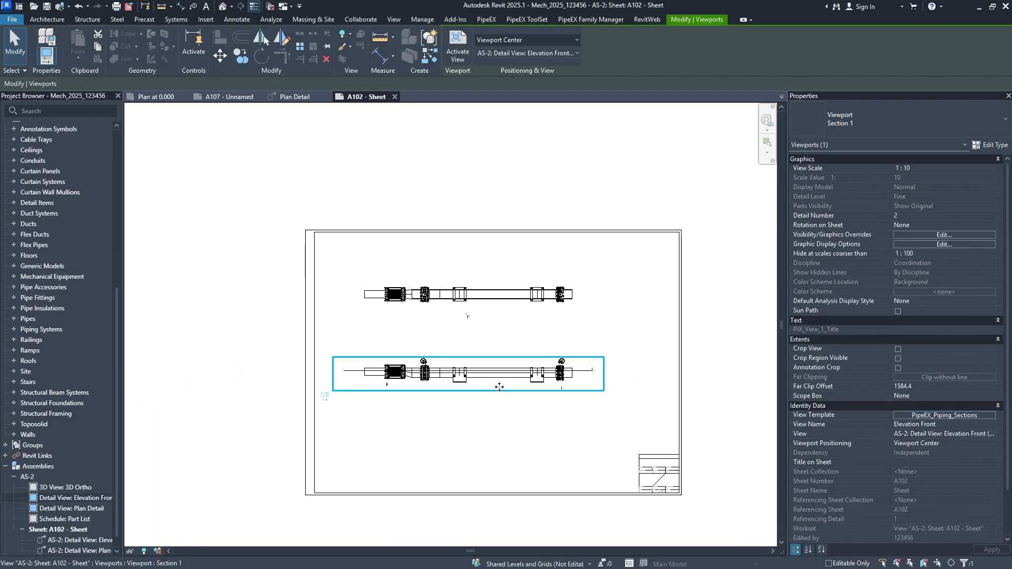
middle_drag(499, 387, 472, 360)
key(Down)
key(Down)
key(Down)
key(Down)
key(Down)
key(Down)
key(Down)
key(Down)
key(Down)
key(Down)
scroll(492, 303, up, 2)
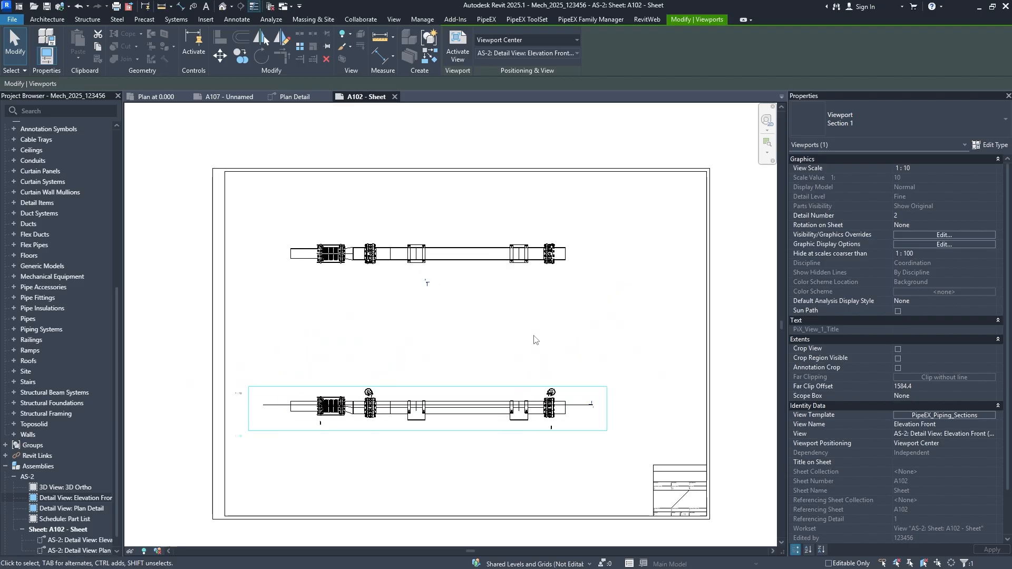
Select the Plan Detail and Elevation Front viewports together and nudge both to the left on the sheet
click(537, 340)
drag(594, 445, 386, 231)
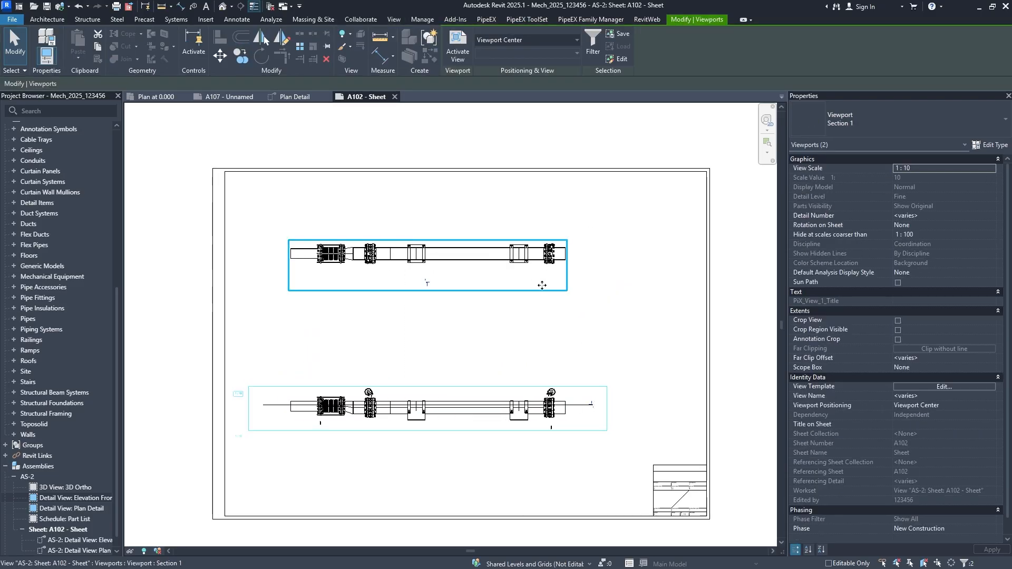
key(Left)
key(Left)
key(Left)
key(Left)
key(Left)
key(Left)
key(Left)
key(Left)
click(575, 309)
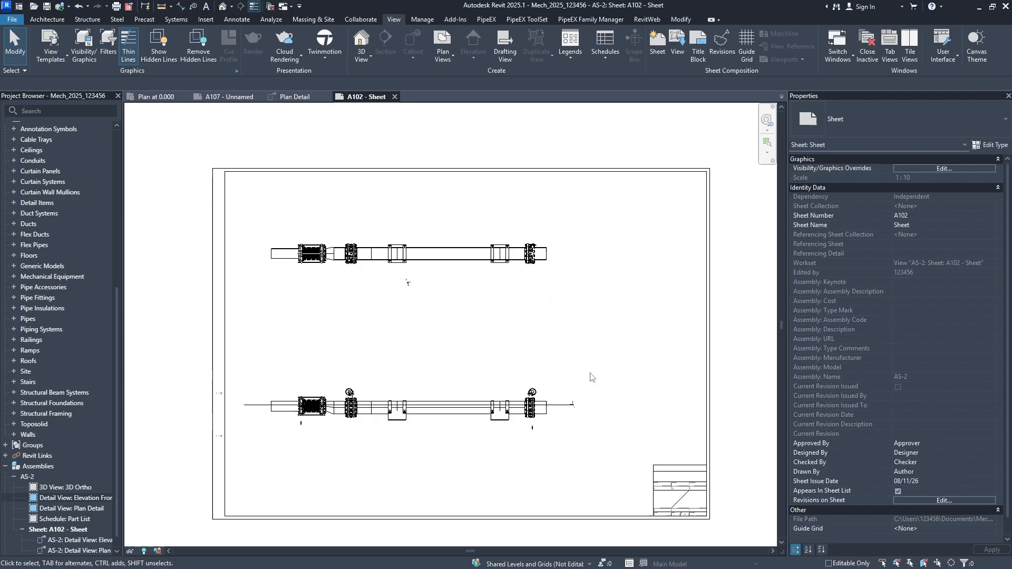
Activate the Elevation Front viewport and nudge the Plan Detail section line up until it clears the pipe and valve handwheels
scroll(582, 413, up, 3)
click(581, 412)
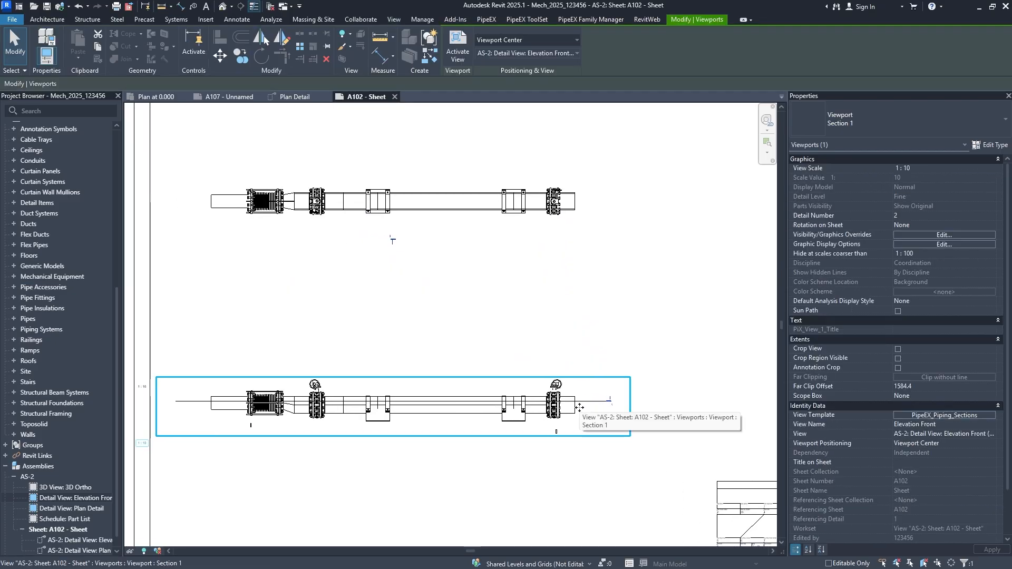
double_click(582, 408)
click(584, 407)
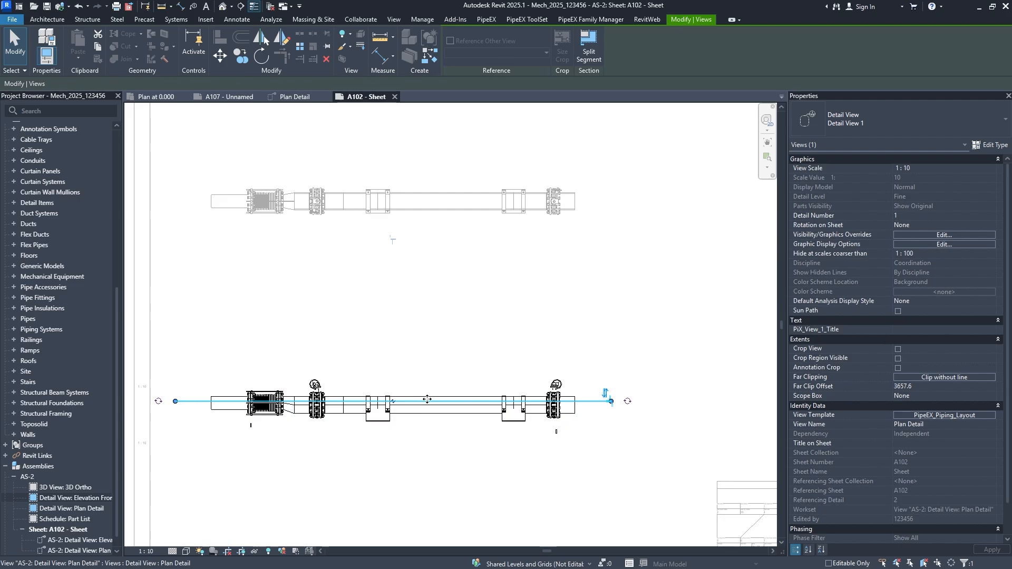
key(Up)
key(Up)
key(Up)
key(Up)
key(Up)
key(Up)
key(Up)
key(Up)
key(Up)
key(Up)
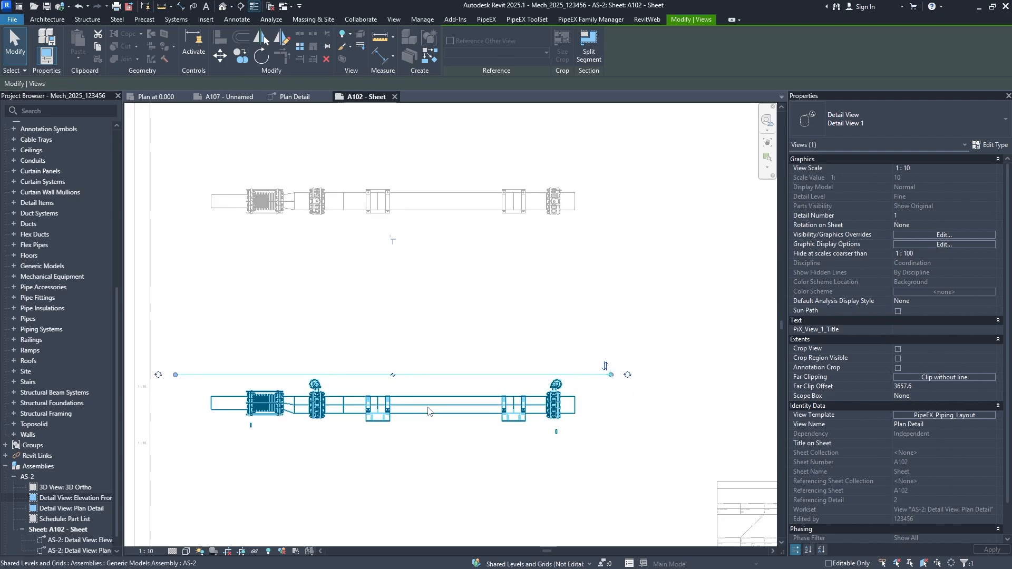
key(Up)
key(Up)
scroll(491, 361, up, 2)
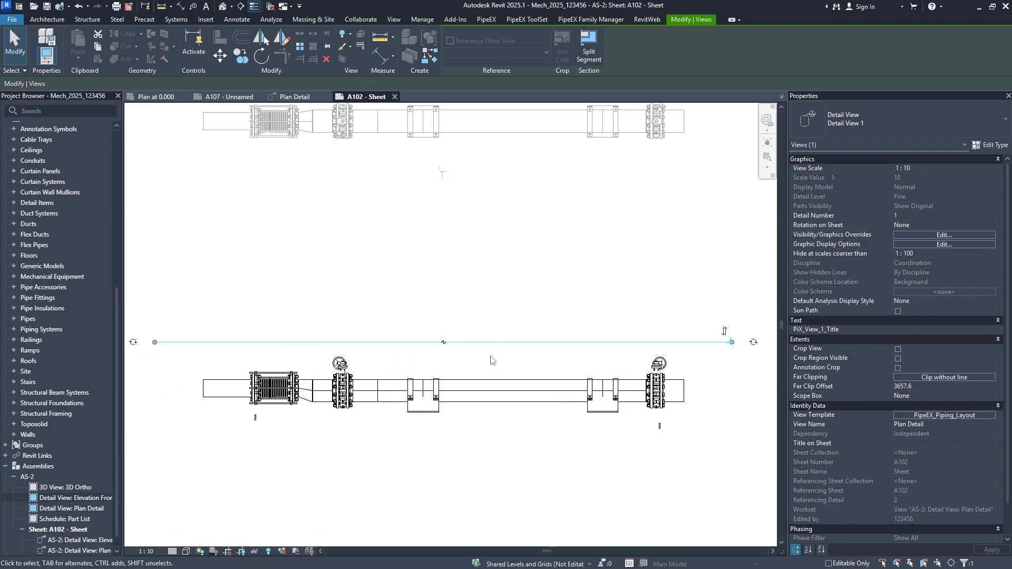
Pull both ends of the Plan Detail section line together, leaving only the section arrow above the pipe, and deactivate the viewport
drag(155, 343, 456, 351)
drag(732, 343, 532, 356)
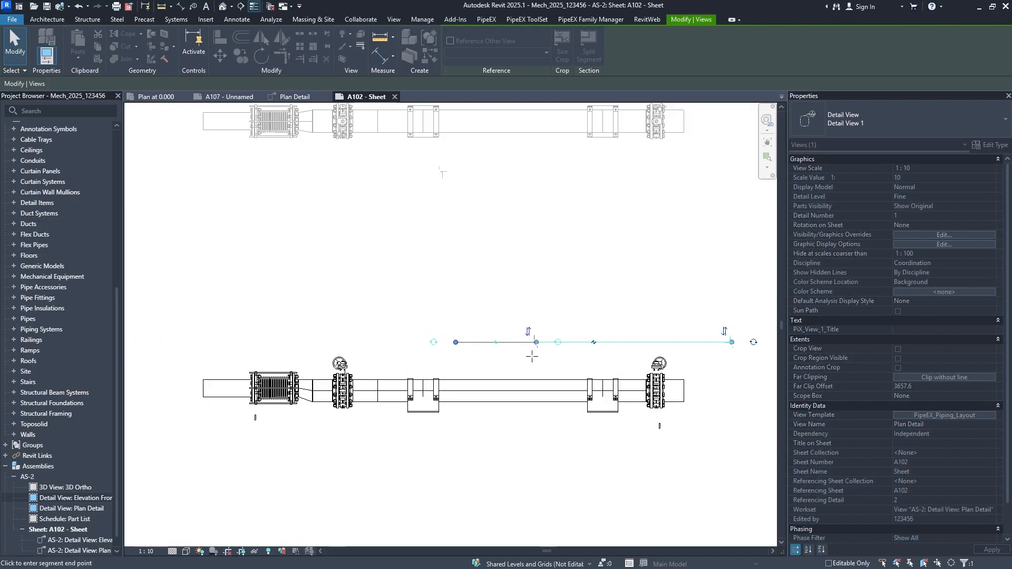
drag(454, 359, 455, 360)
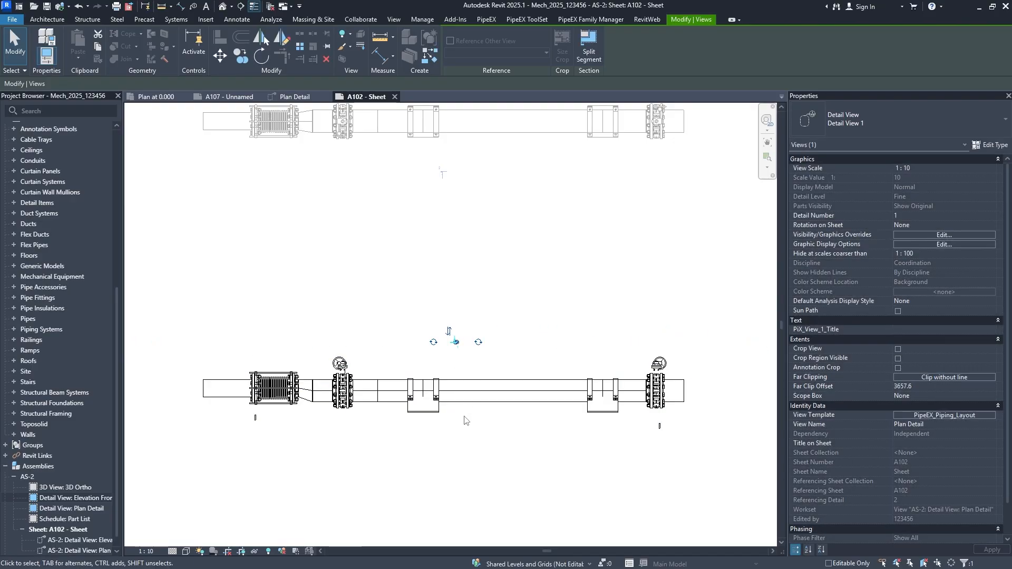
click(465, 418)
scroll(454, 337, up, 4)
scroll(458, 358, down, 5)
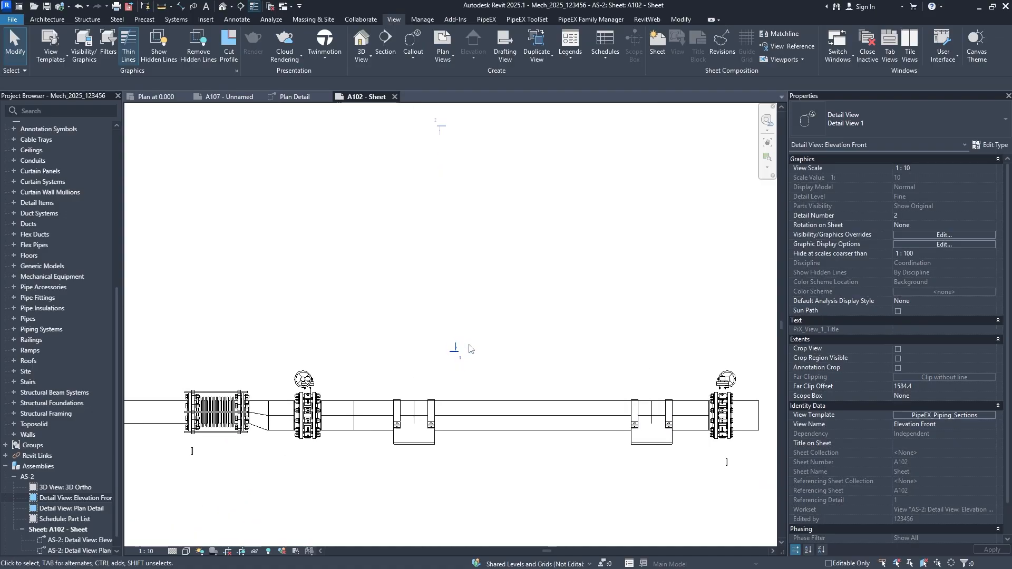
double_click(450, 320)
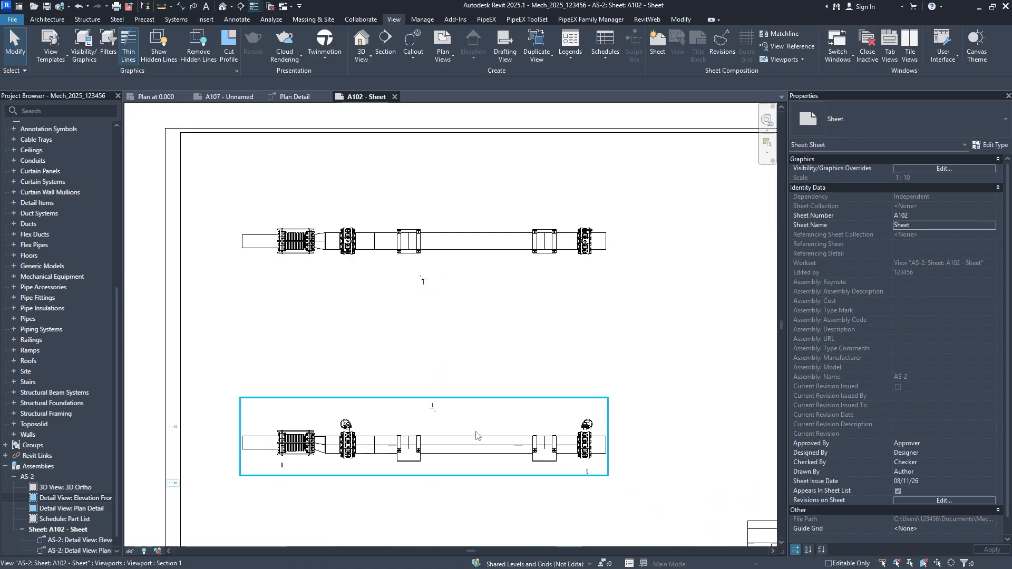
middle_drag(484, 367, 486, 351)
middle_click(486, 351)
middle_click(486, 351)
Set the Elevation Front viewport's detail number to A
click(399, 395)
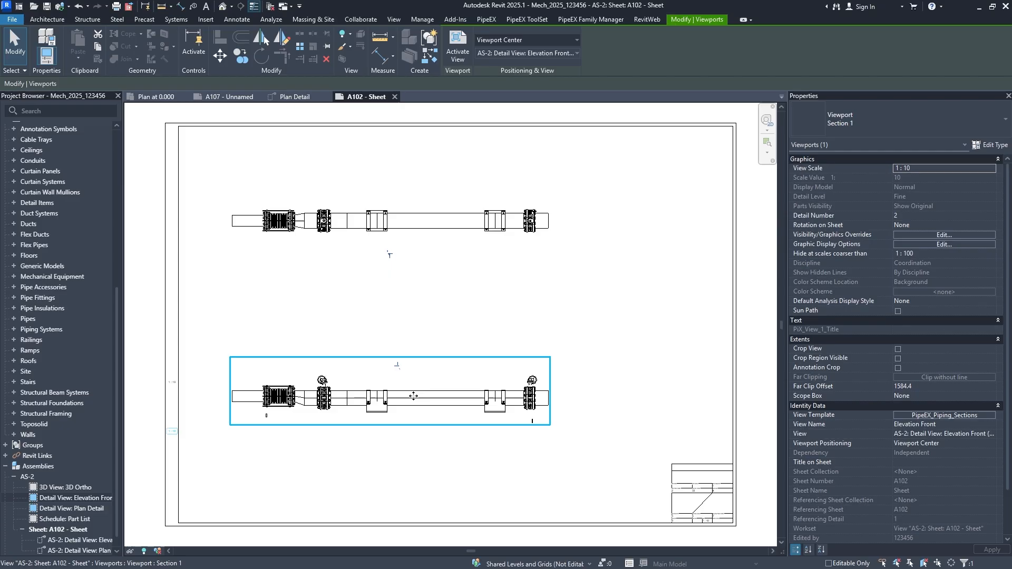
scroll(394, 365, up, 6)
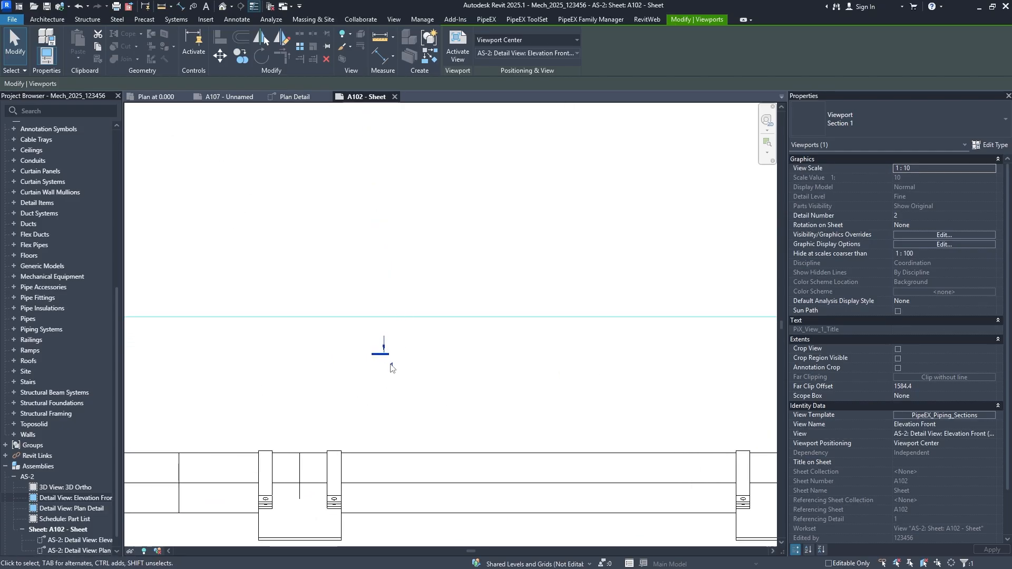
scroll(391, 368, up, 3)
scroll(390, 350, down, 4)
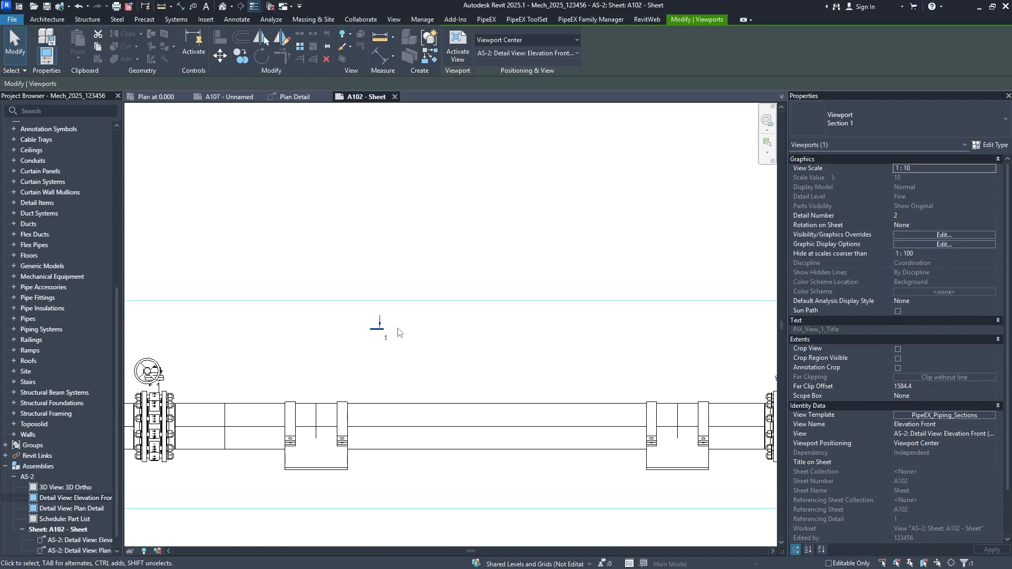
mouse_move(406, 334)
middle_down()
mouse_move(437, 373)
mouse_move(464, 471)
middle_up()
middle_drag(447, 317, 468, 466)
mouse_move(447, 334)
middle_down()
mouse_move(438, 408)
mouse_move(449, 389)
middle_up()
scroll(438, 411, down, 4)
scroll(442, 427, up, 3)
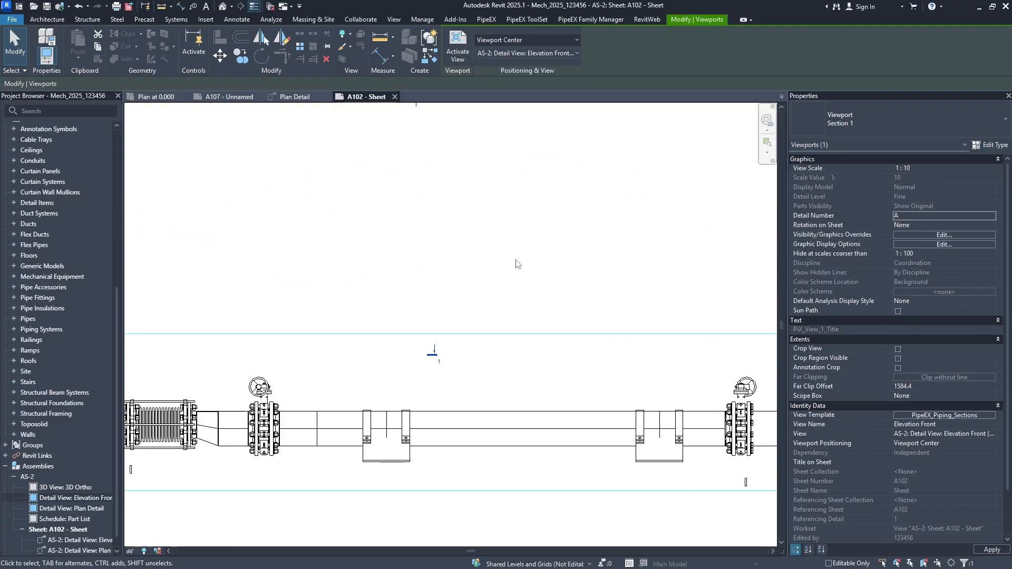
click(511, 275)
Check the section tags below the Plan Detail pipe and above the Elevation Front pipe
scroll(510, 276, down, 1)
middle_drag(459, 151, 465, 277)
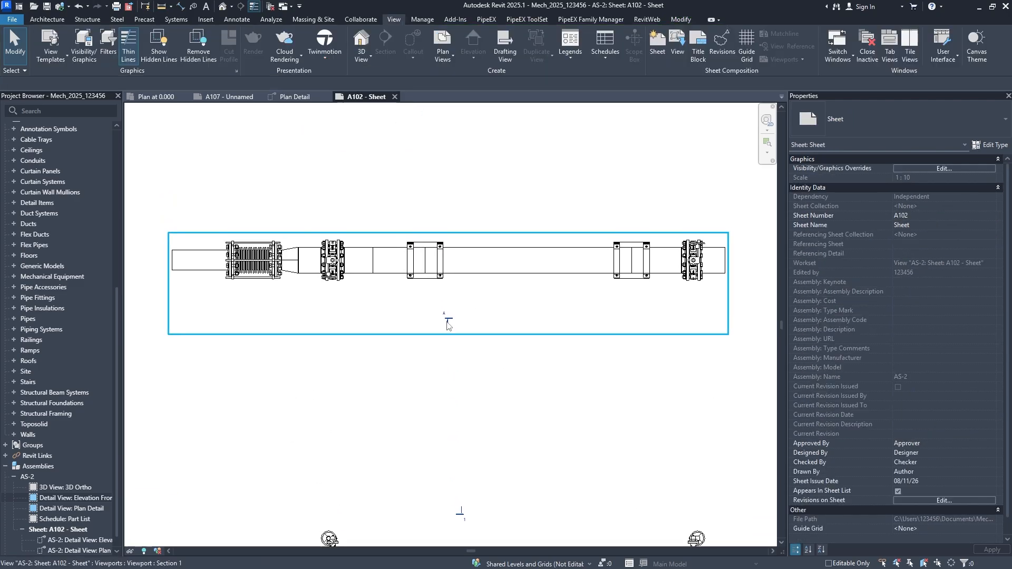
scroll(457, 285, up, 5)
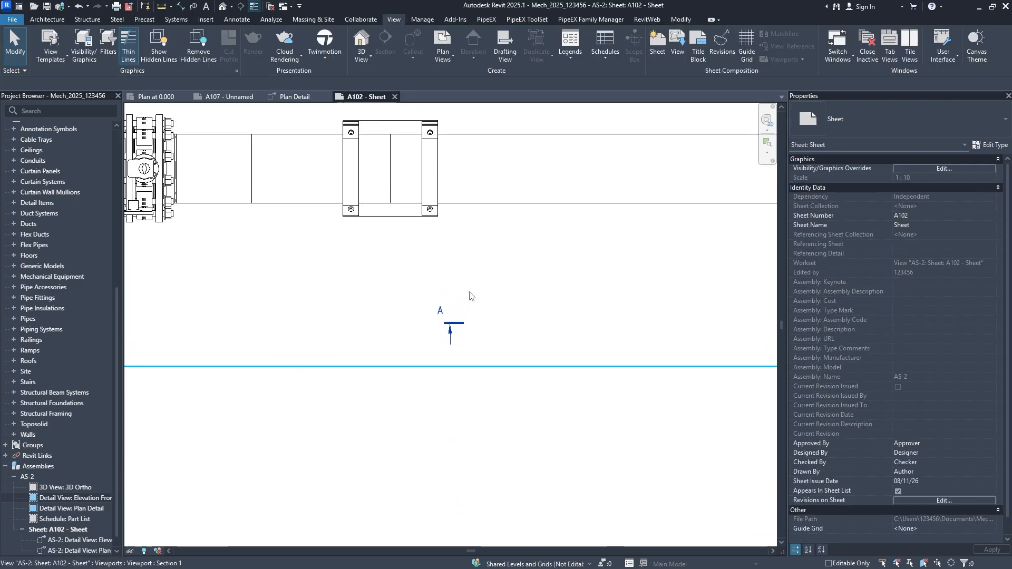
scroll(470, 296, down, 4)
scroll(444, 364, up, 5)
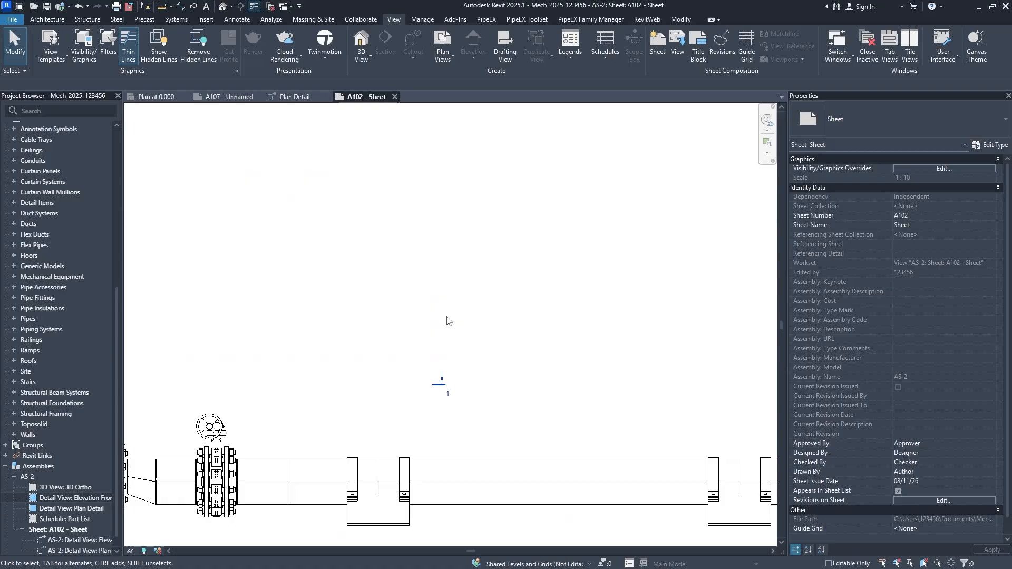
scroll(446, 321, down, 4)
scroll(451, 264, up, 1)
Set the Plan Detail viewport's detail number to B and discard the attempted change to A
click(429, 280)
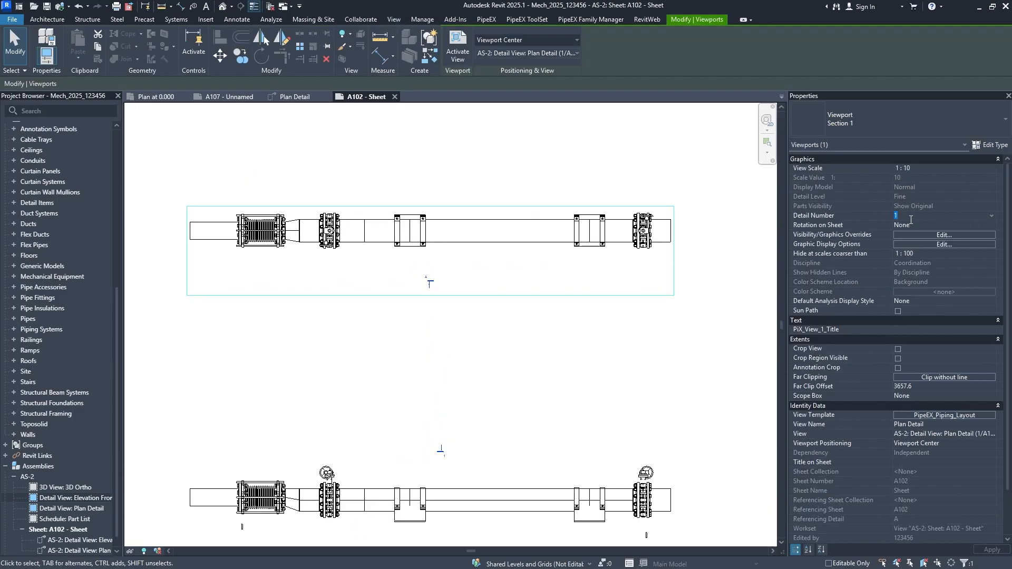
key(Return)
key(Return)
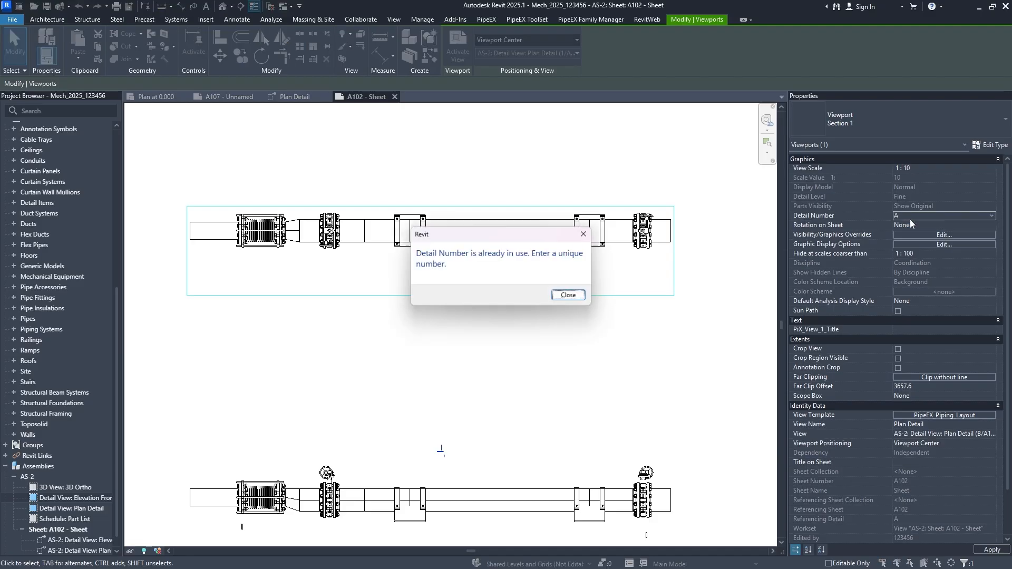
click(569, 296)
key(Escape)
click(449, 466)
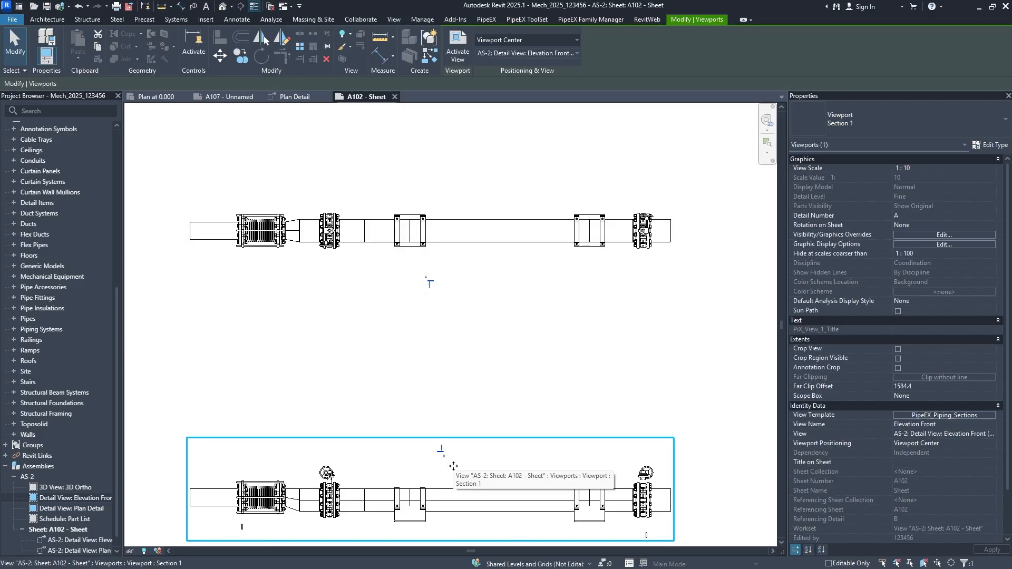
Set the plan detail viewport's detail number to A and the front elevation's to B, using C as the elevation's temporary number
click(467, 414)
click(445, 458)
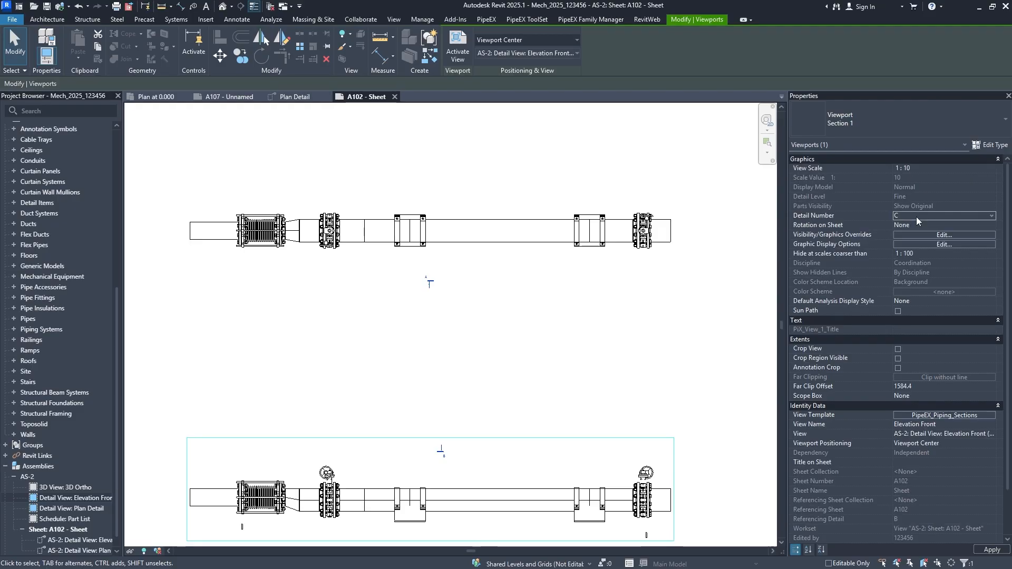
click(464, 293)
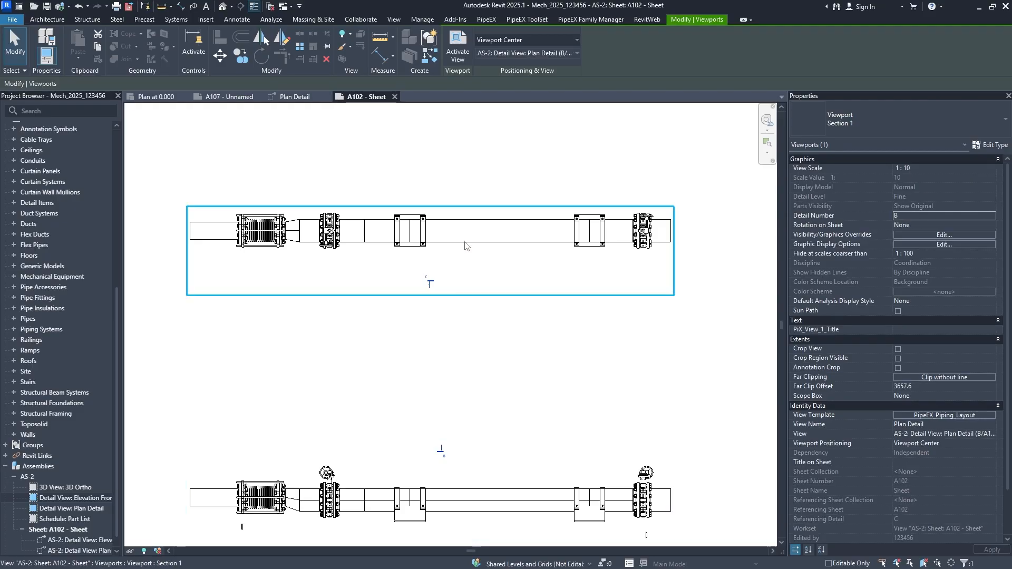
click(915, 215)
text(A)
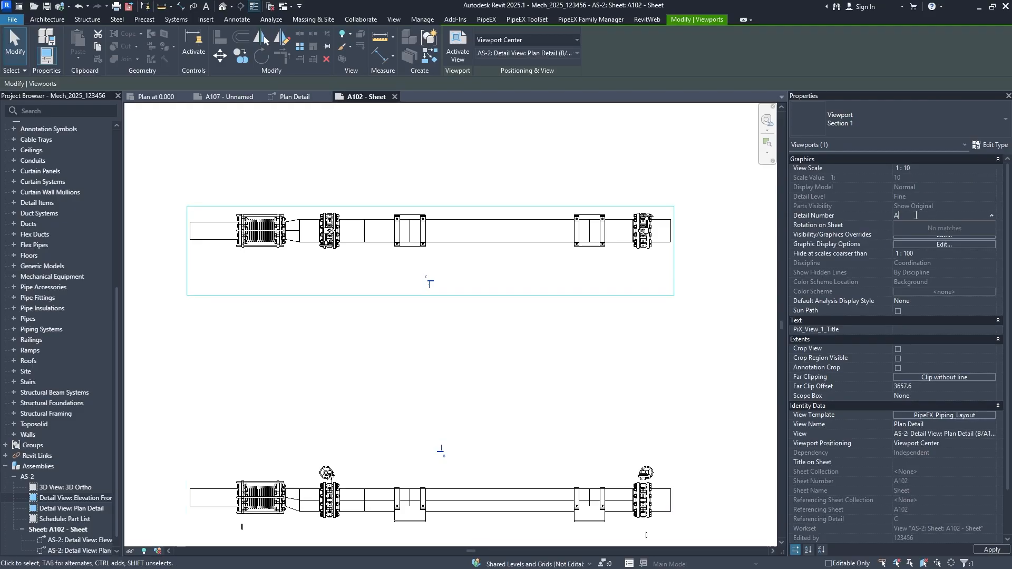
click(468, 431)
click(466, 438)
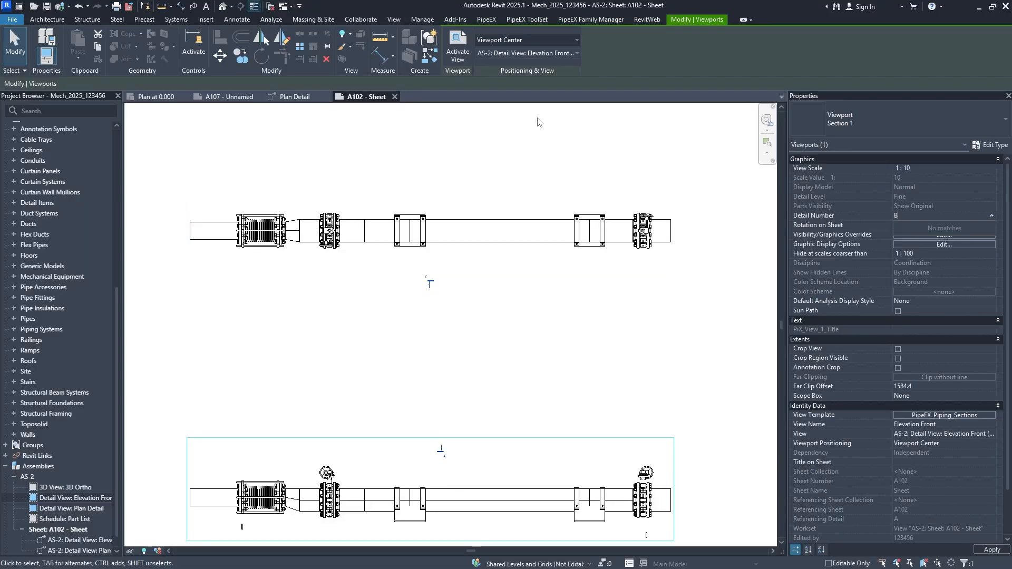
click(476, 381)
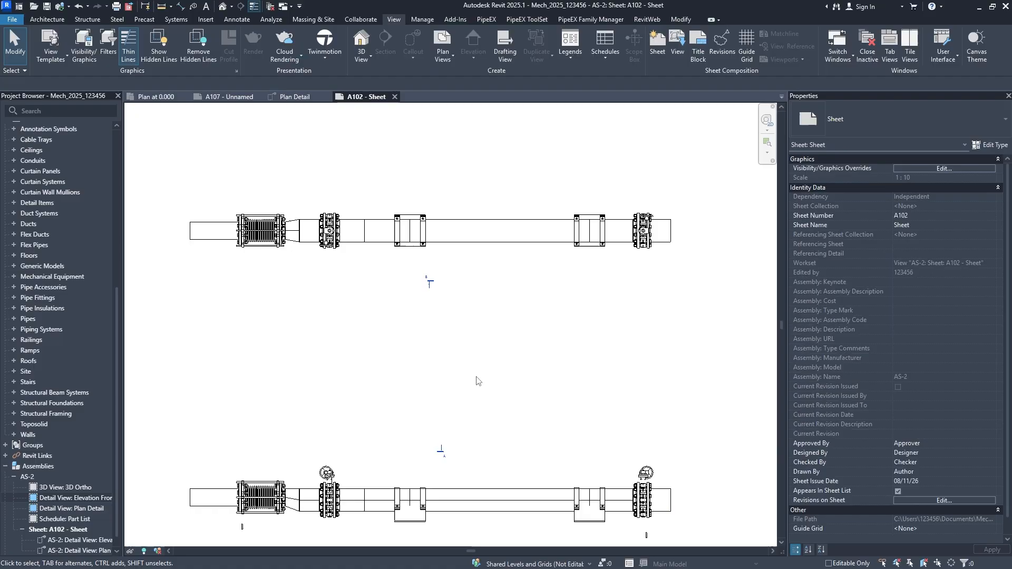
Place the assembly's 3D Ortho view on sheet A102 beside the front elevation, just above the title block
middle_drag(465, 360, 474, 262)
middle_drag(460, 326, 457, 241)
scroll(470, 281, down, 2)
middle_drag(474, 283, 450, 374)
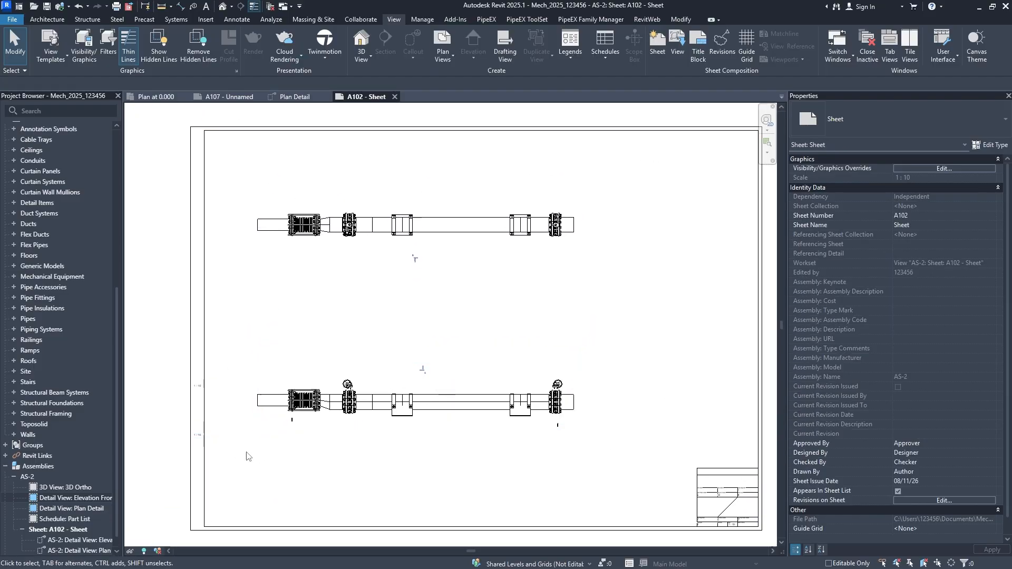
click(76, 489)
drag(572, 324, 586, 323)
middle_drag(592, 324, 483, 340)
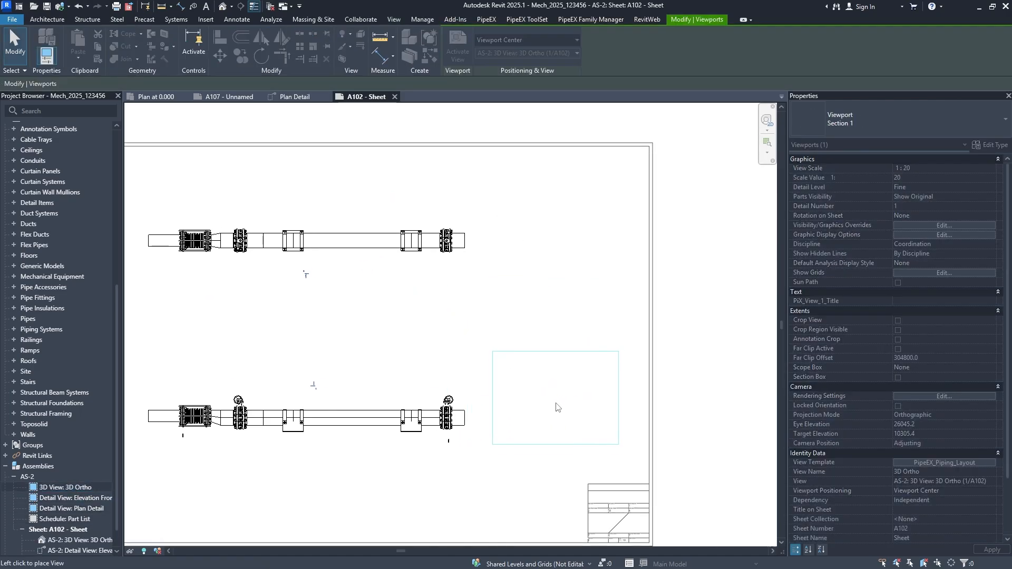
click(551, 431)
middle_drag(465, 418, 522, 427)
key(Escape)
Select all three viewports on the sheet and nudge them together slightly to the left
drag(583, 516, 265, 220)
key(Left)
key(Left)
key(Left)
key(Left)
key(Left)
key(Left)
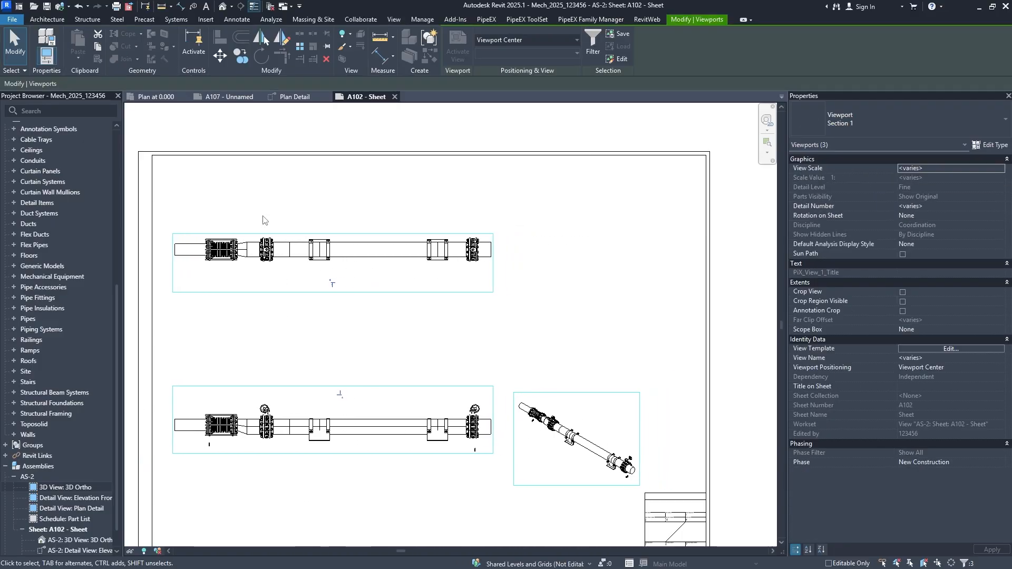
click(561, 317)
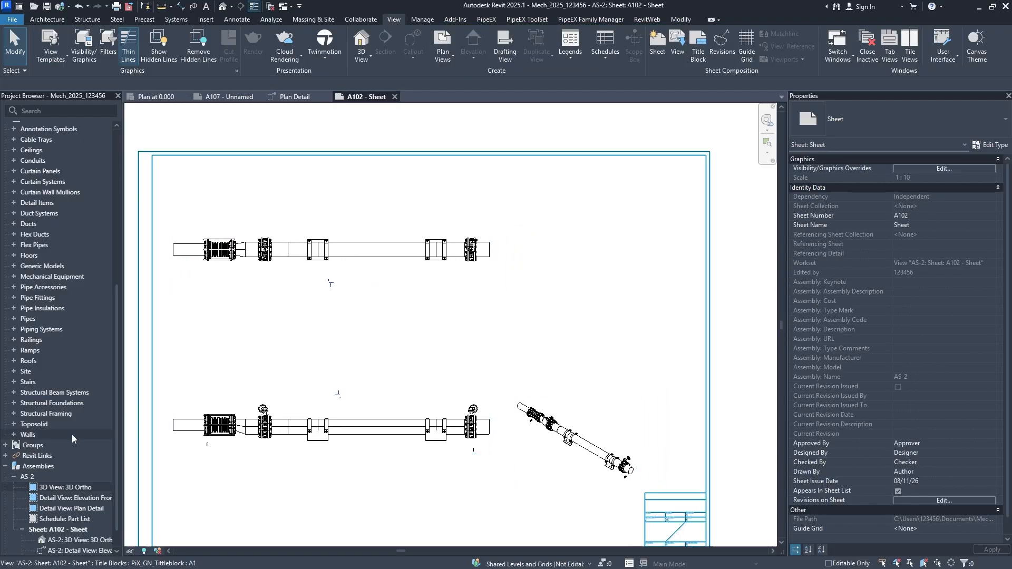
Place the Part List schedule on sheet A102, just outside the sheet's right border
click(73, 521)
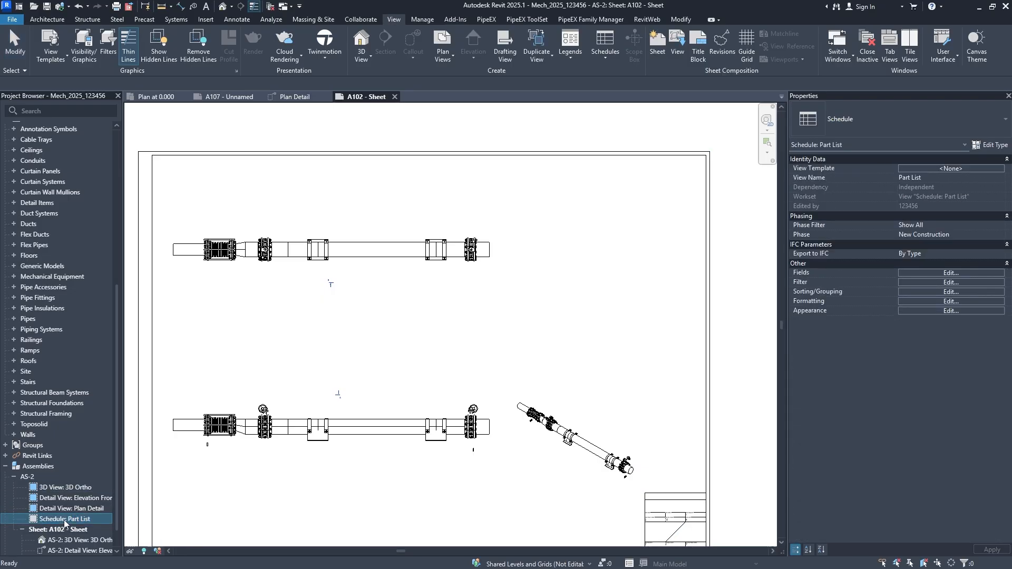
drag(498, 314, 577, 226)
scroll(606, 285, down, 2)
middle_drag(591, 290, 495, 310)
scroll(514, 309, up, 1)
click(636, 310)
scroll(639, 298, up, 1)
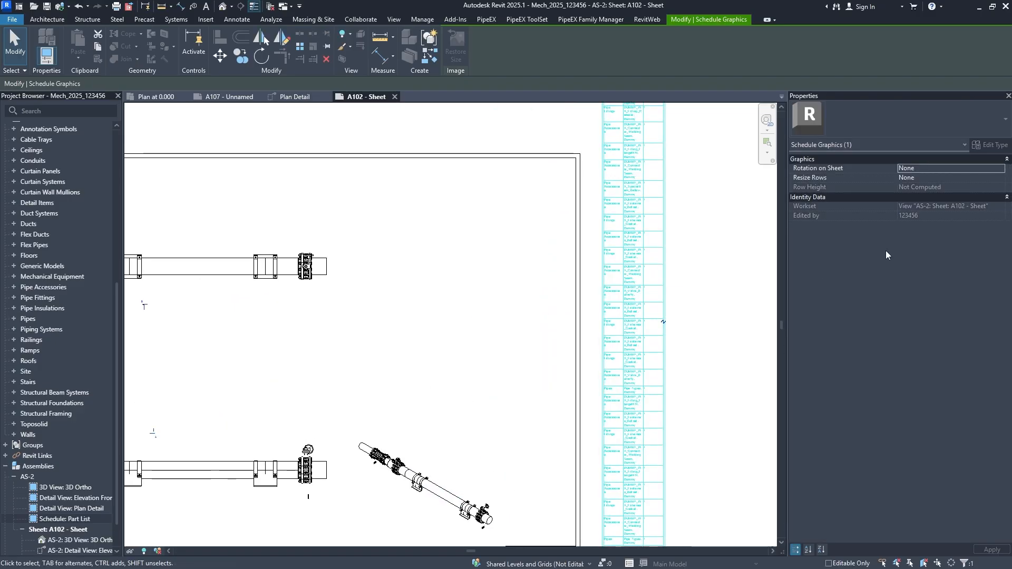
Add the PiX_01_Description_ENG field to the Part List schedule and order it directly before Family and Type
right_click(69, 521)
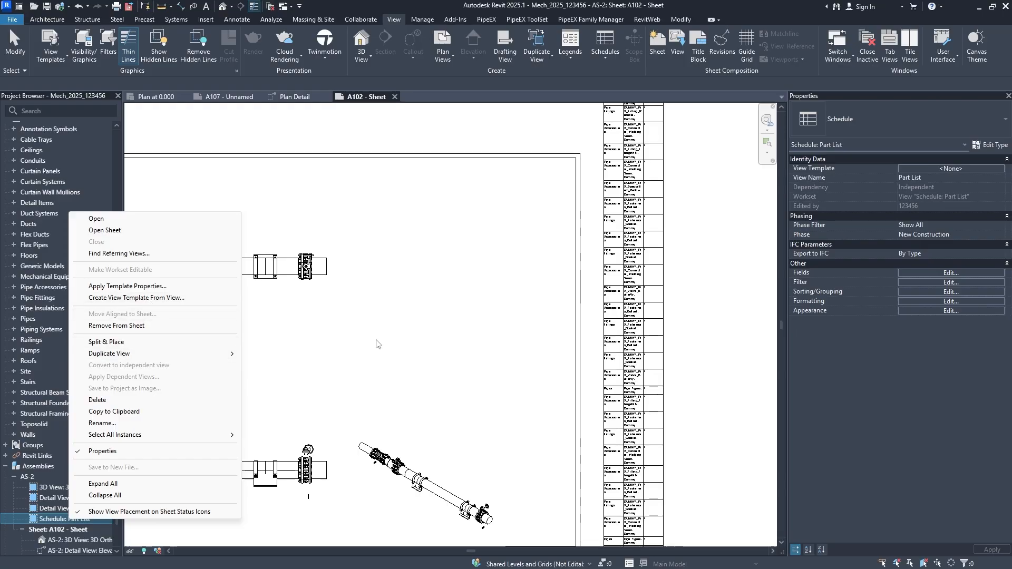
click(912, 274)
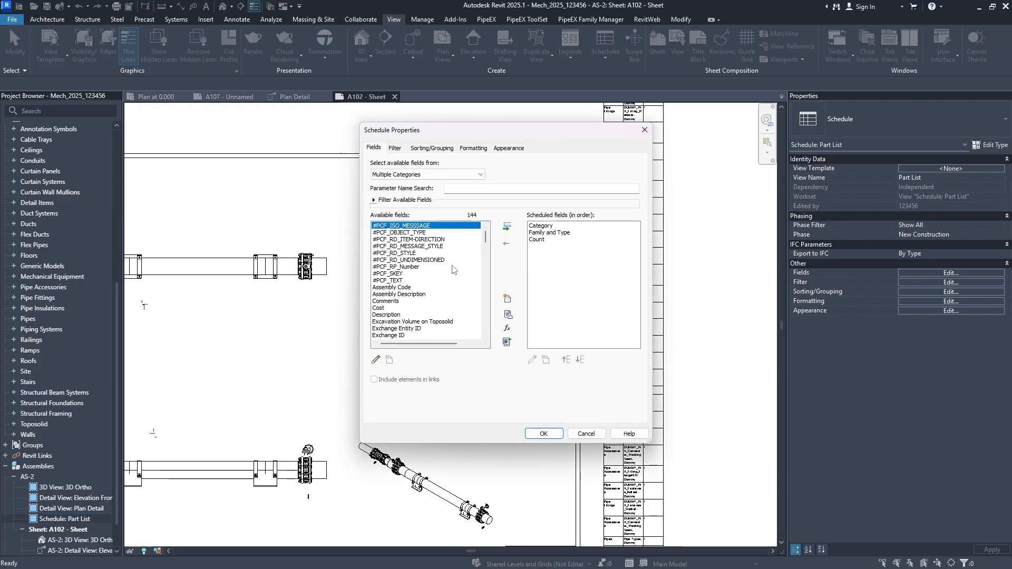
scroll(442, 258, down, 10)
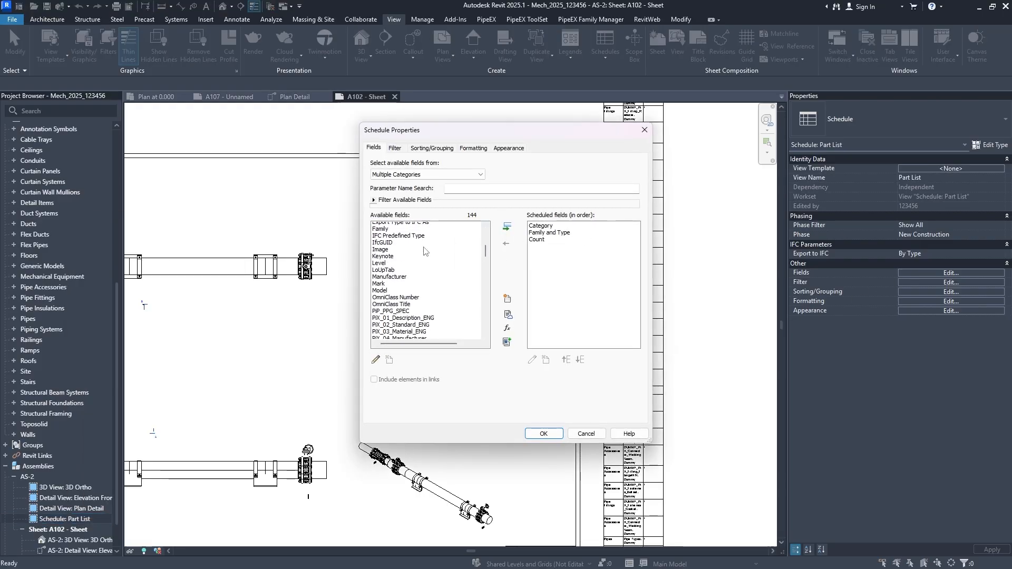
scroll(428, 258, up, 3)
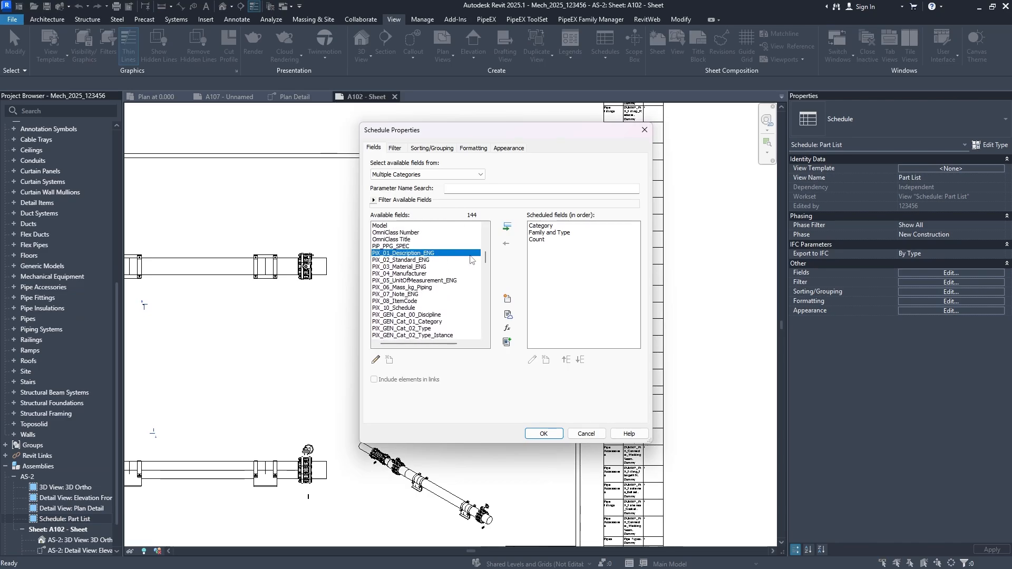
click(513, 227)
click(565, 360)
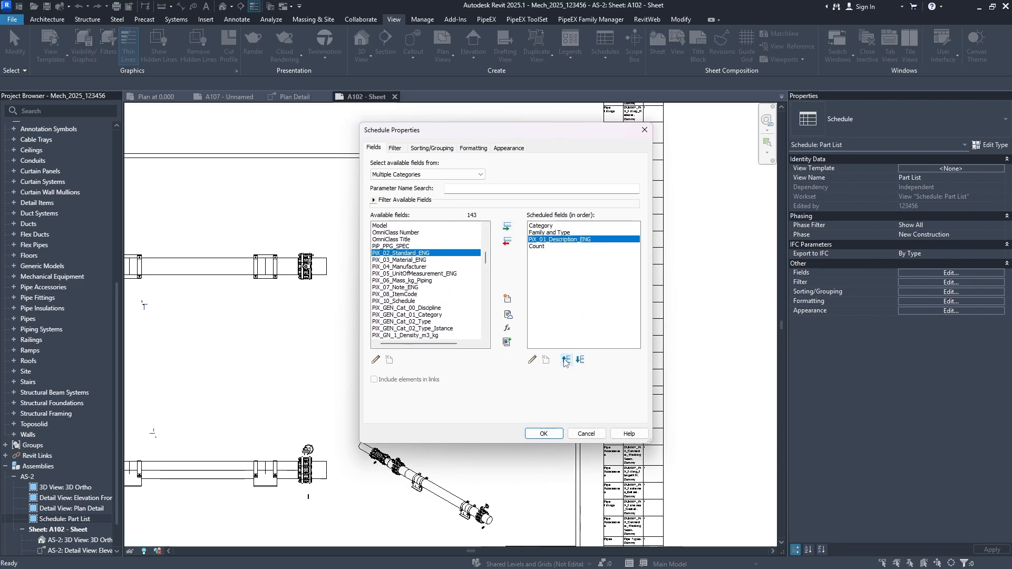
click(567, 361)
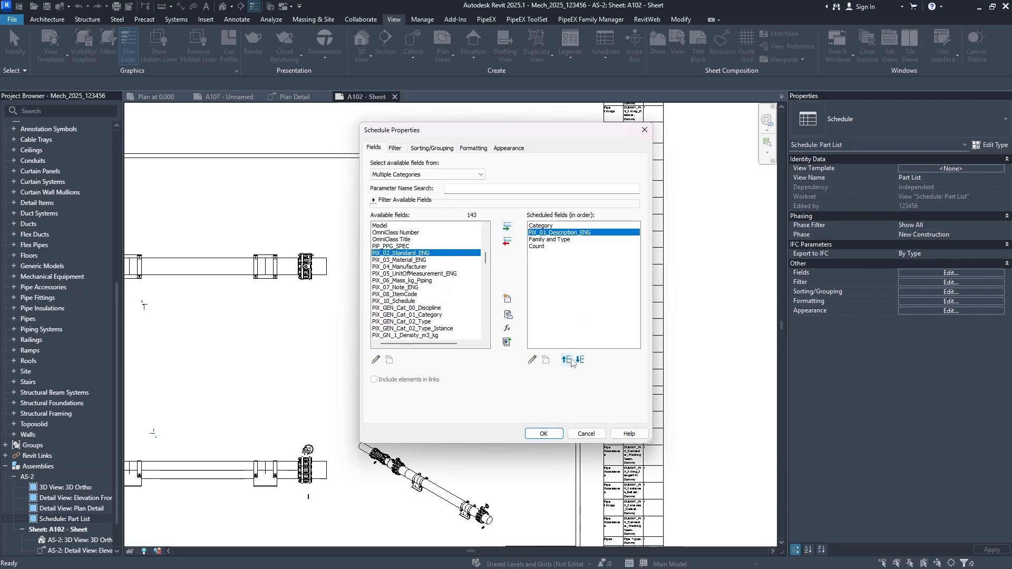
click(548, 433)
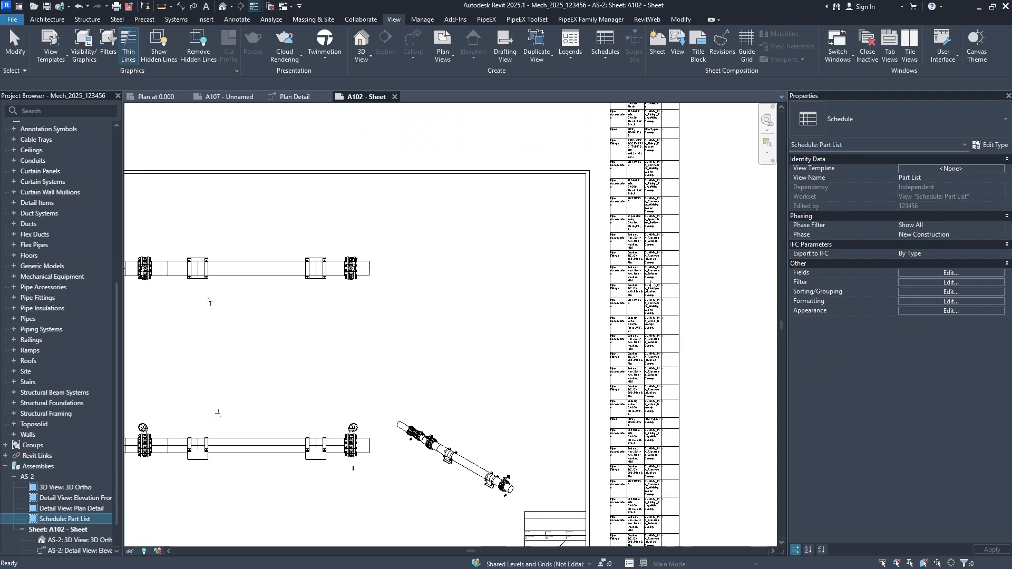
Open the Part List schedule and hide its Family and Type column
click(562, 296)
middle_drag(563, 296, 484, 443)
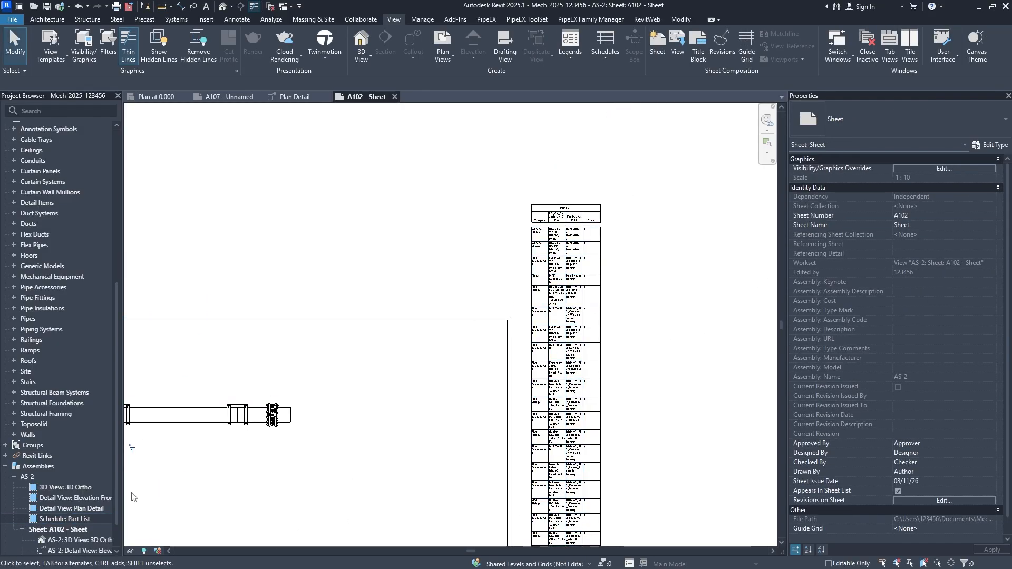
double_click(81, 519)
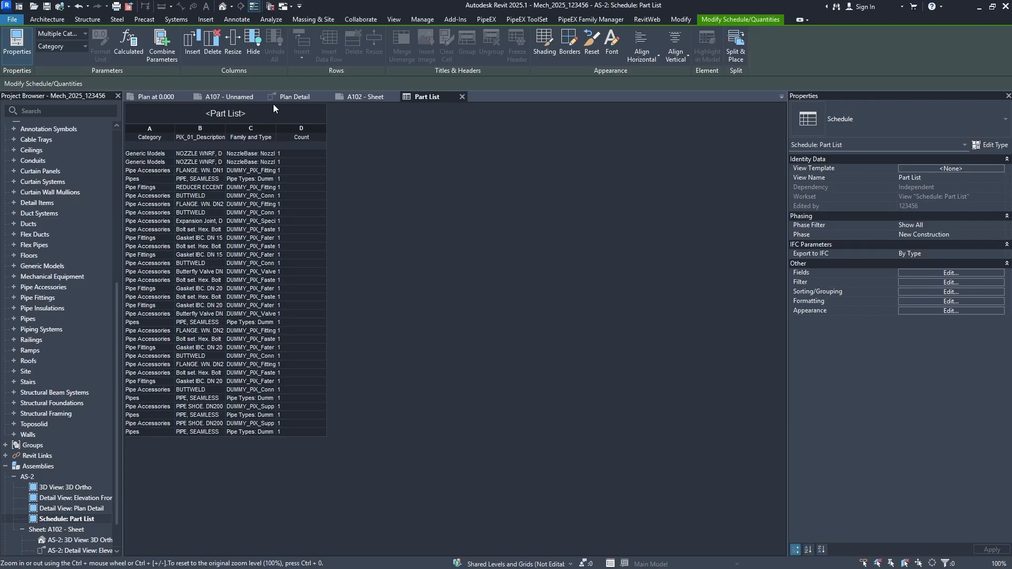
drag(311, 137, 323, 137)
click(277, 129)
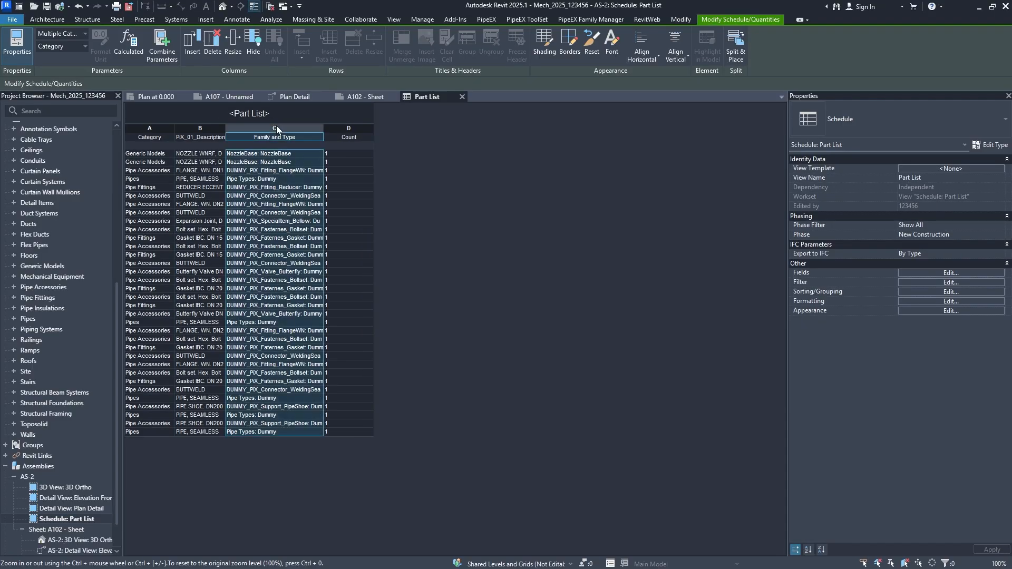
click(254, 52)
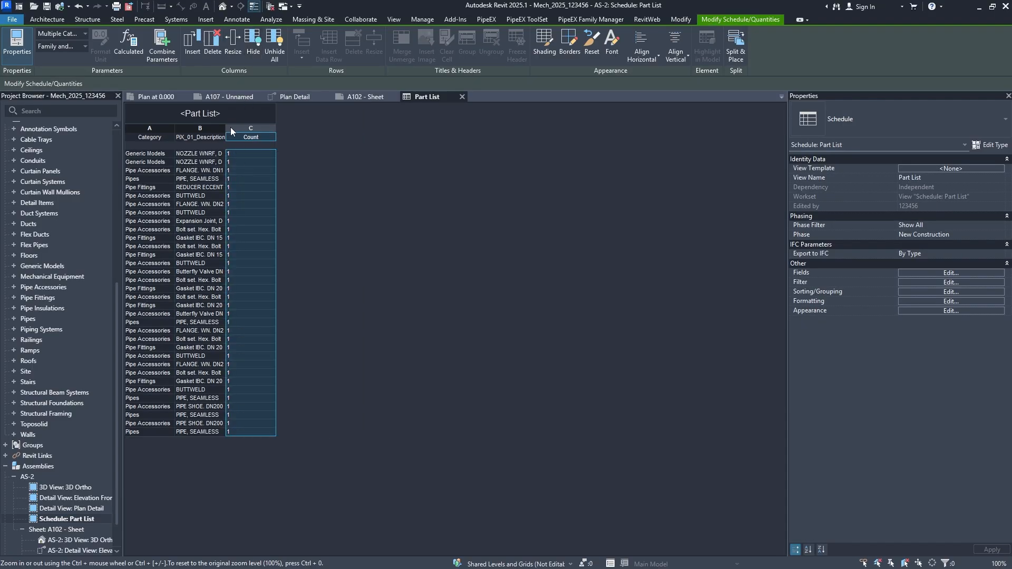
Hide the Category column and adjust the PiX_01_Description_ENG column's width to fit its full descriptions
click(131, 136)
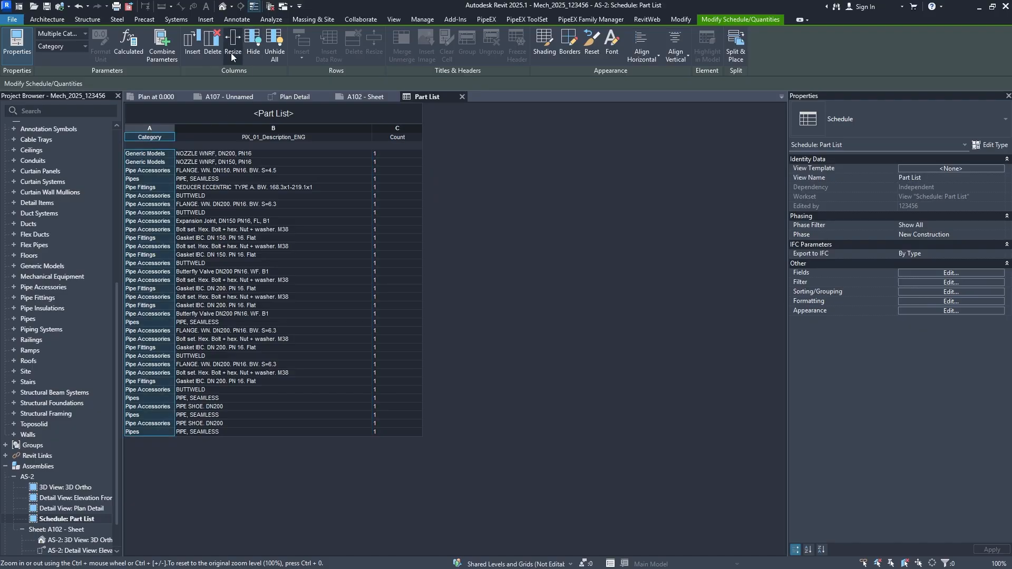
click(248, 56)
mouse_move(322, 128)
mouse_down()
mouse_move(277, 128)
mouse_move(332, 127)
mouse_up()
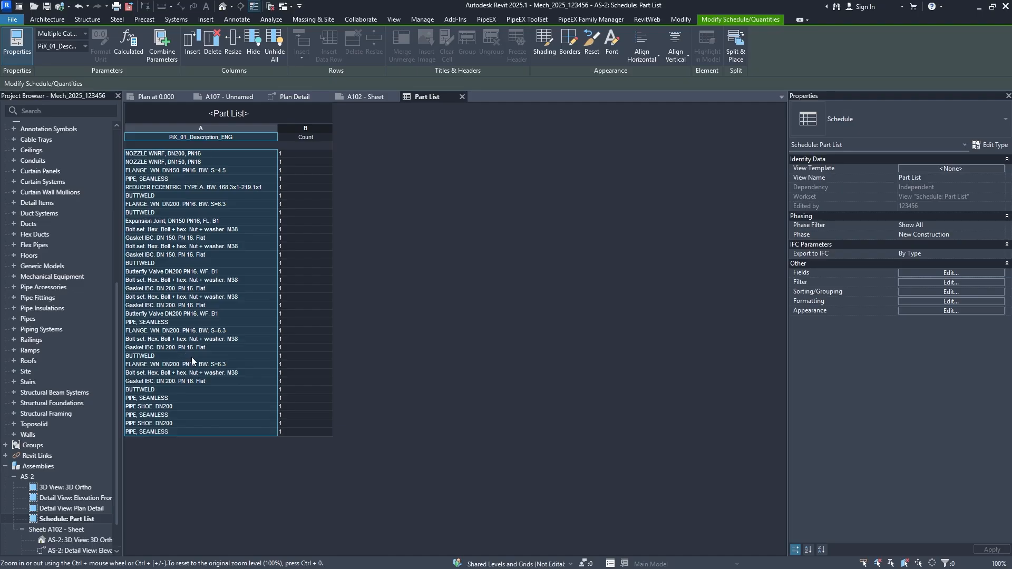
Add the PiX_PPG_END1_DN field to the Part List and order it directly before PiX_01_Description_ENG
click(977, 273)
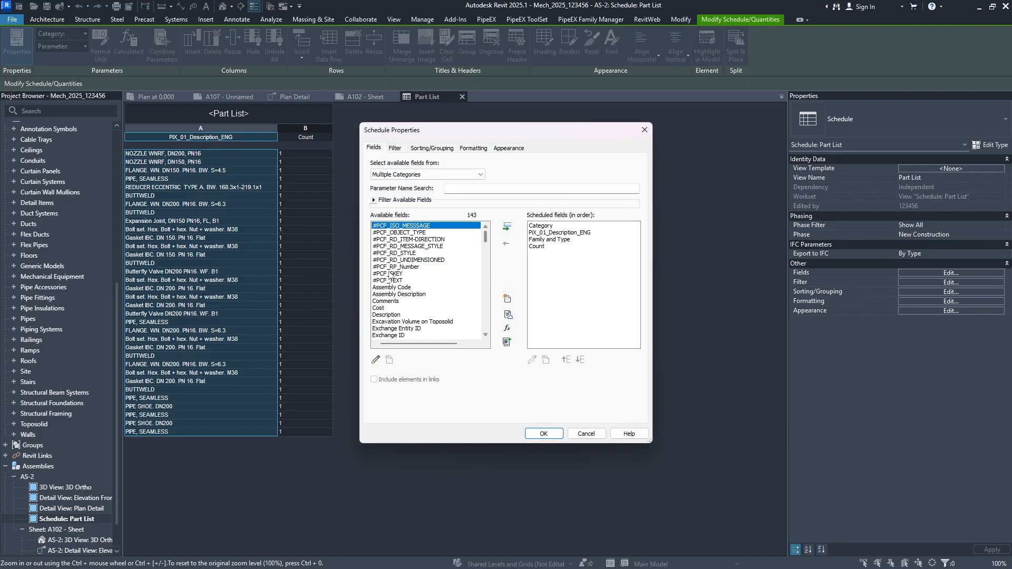
scroll(390, 275, down, 20)
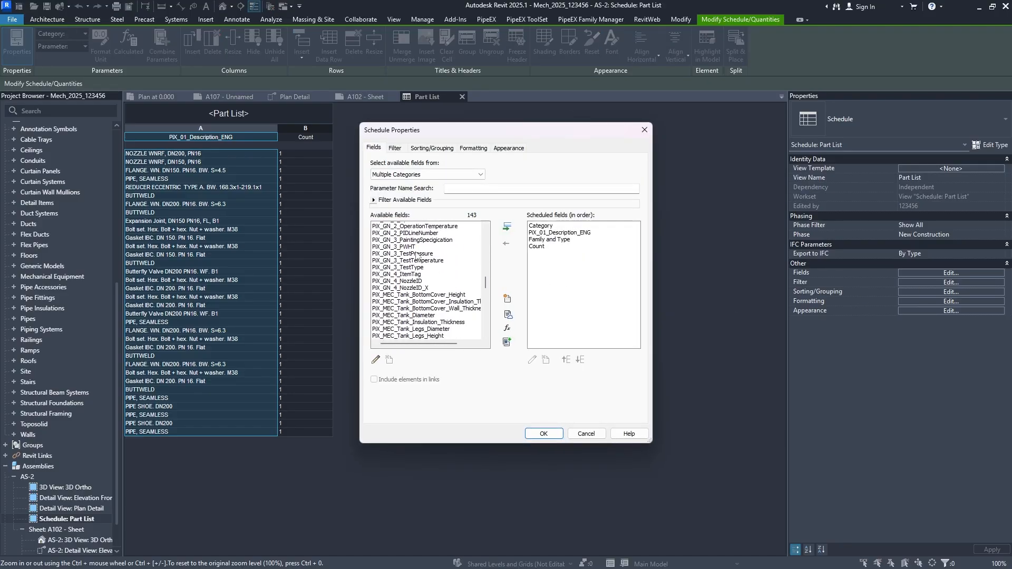
scroll(416, 256, down, 7)
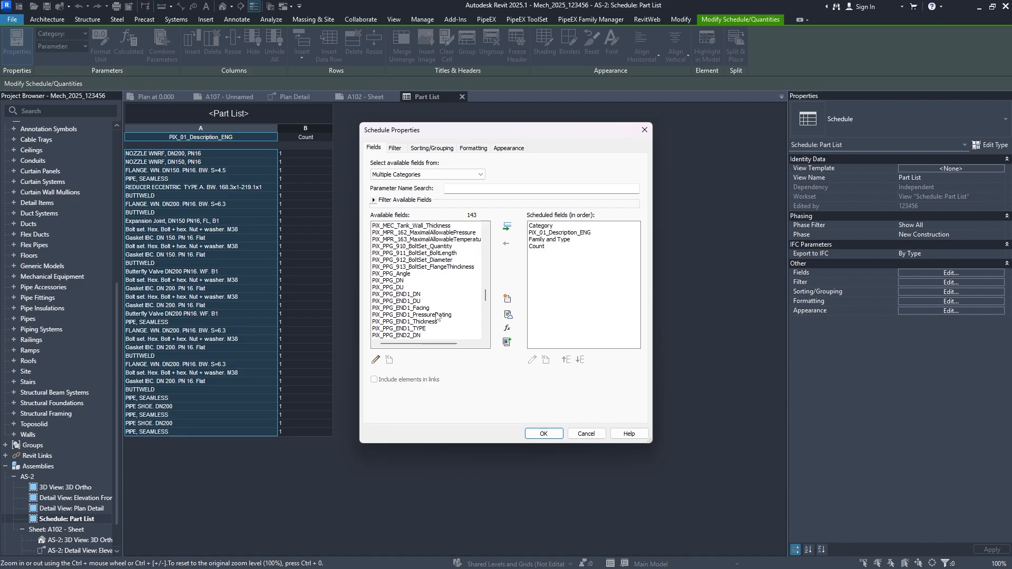
click(416, 295)
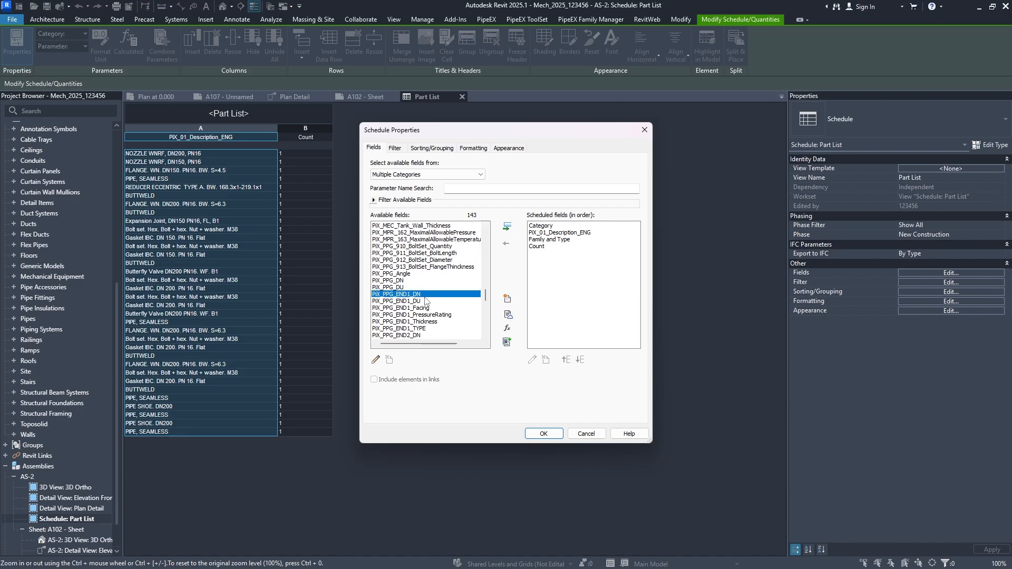
click(507, 227)
click(566, 360)
click(566, 360)
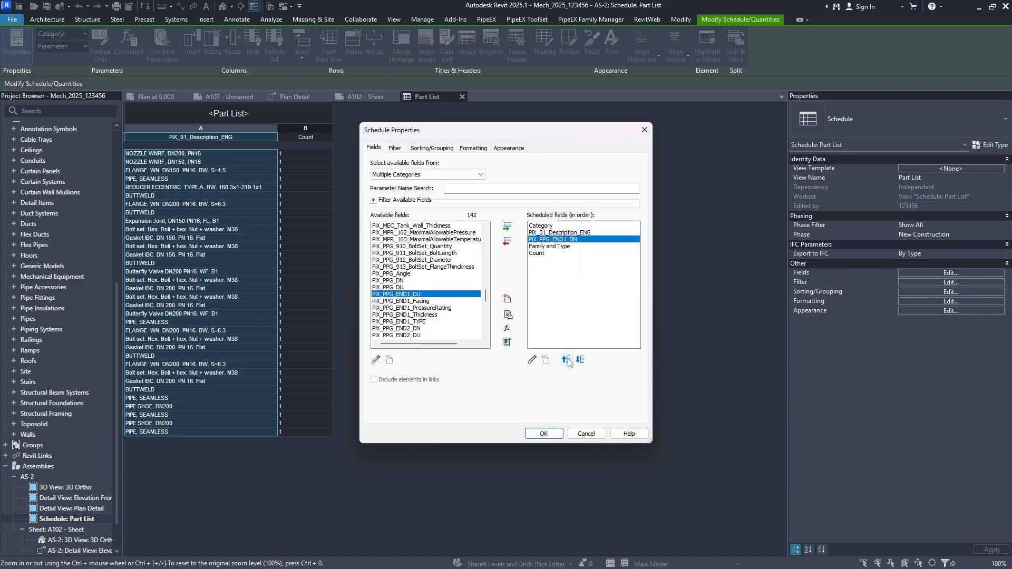
click(566, 360)
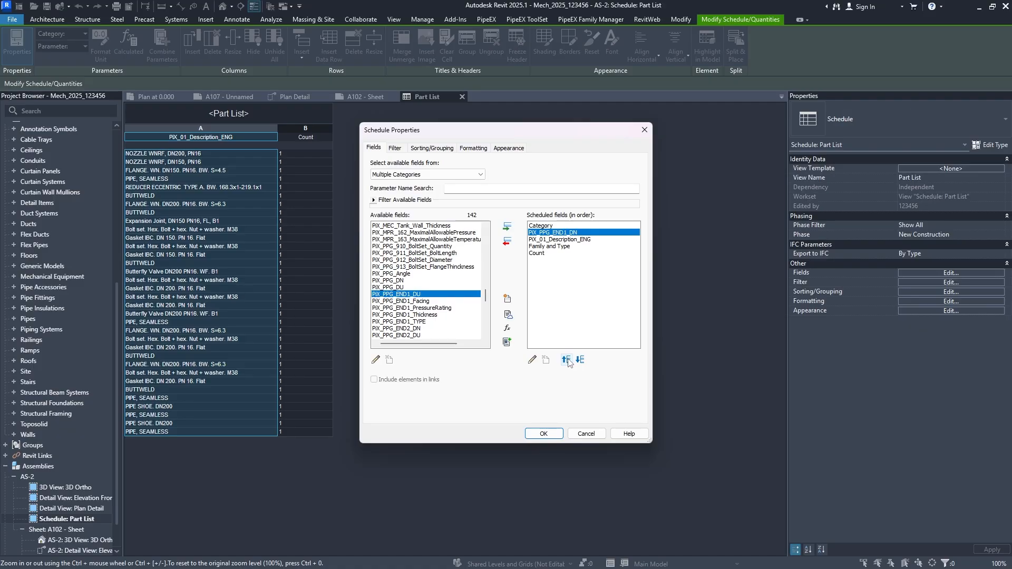
click(552, 437)
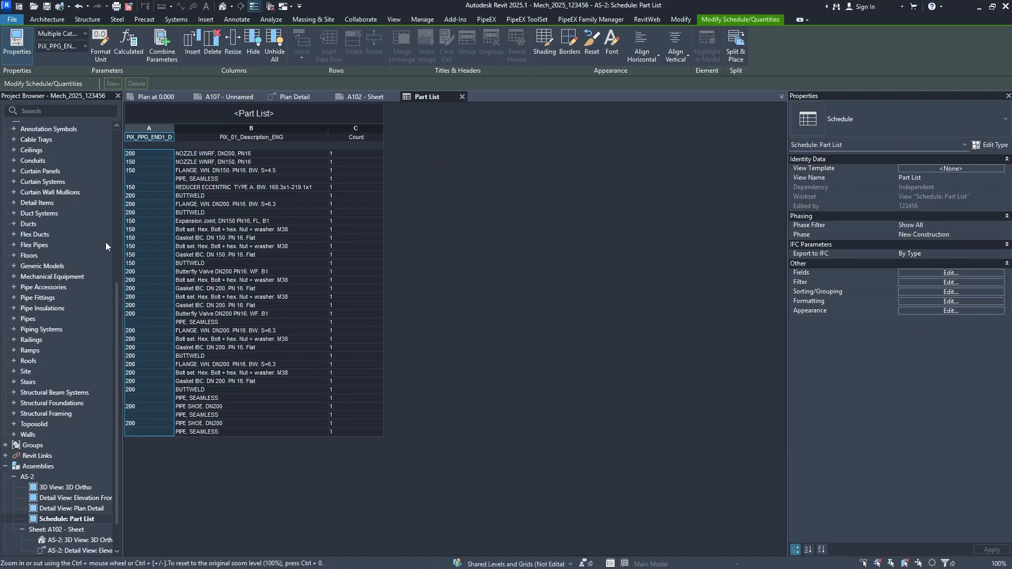
Rename the PiX_PPG_END1_DN column heading to DN and align the column to horizontal center and vertical middle
click(157, 139)
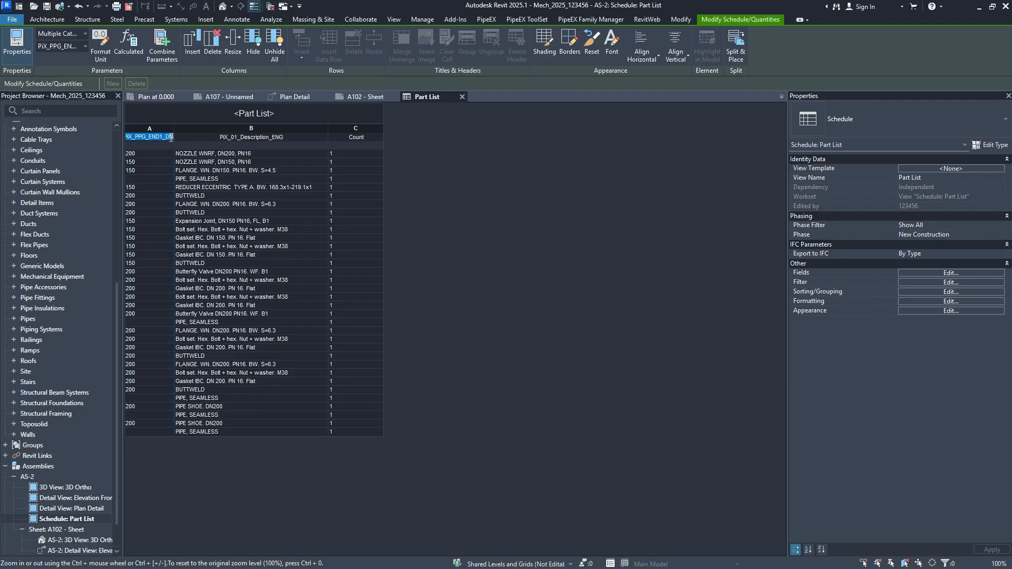
key(Return)
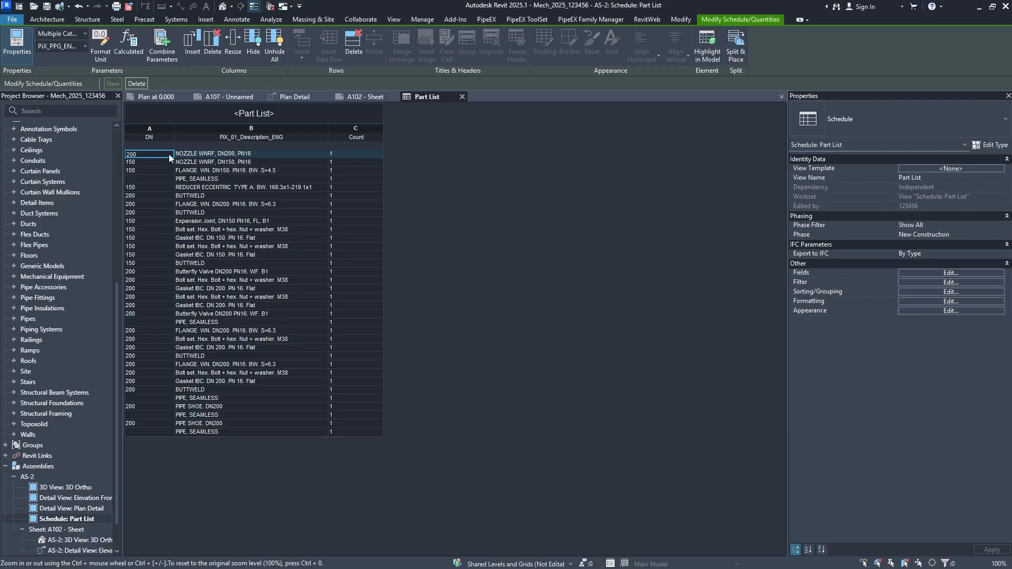
click(152, 129)
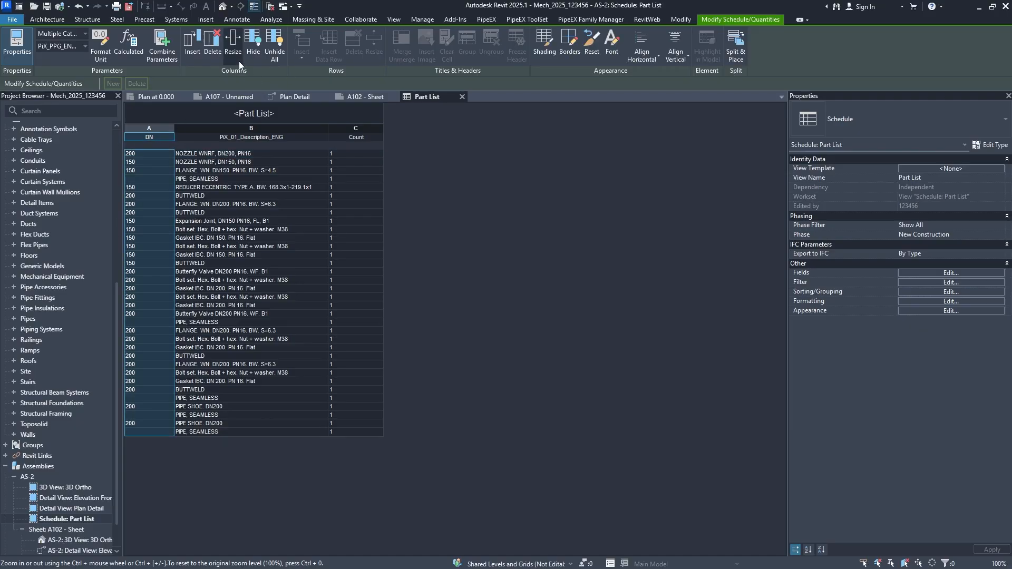
click(640, 53)
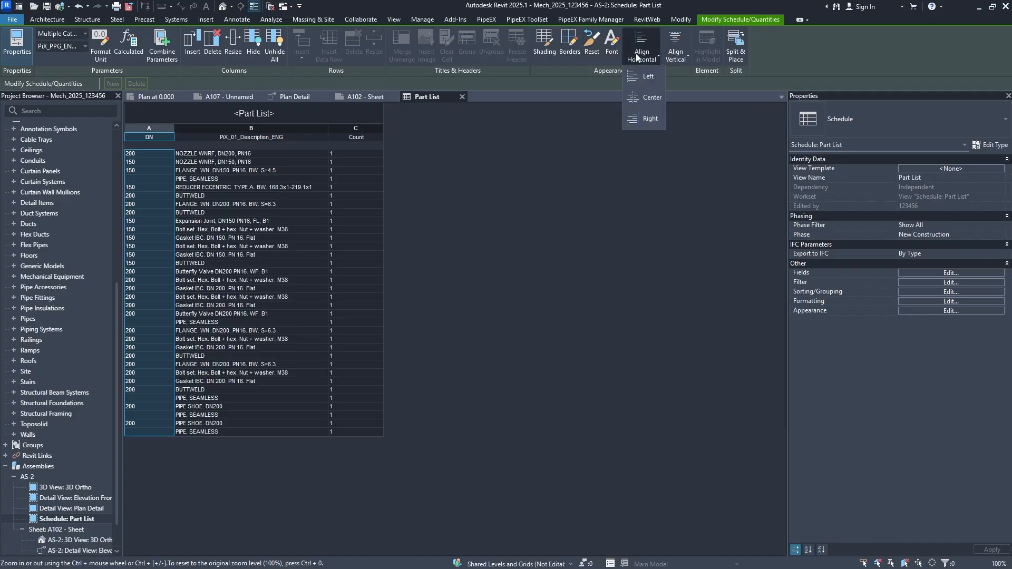
click(646, 98)
click(677, 54)
click(680, 100)
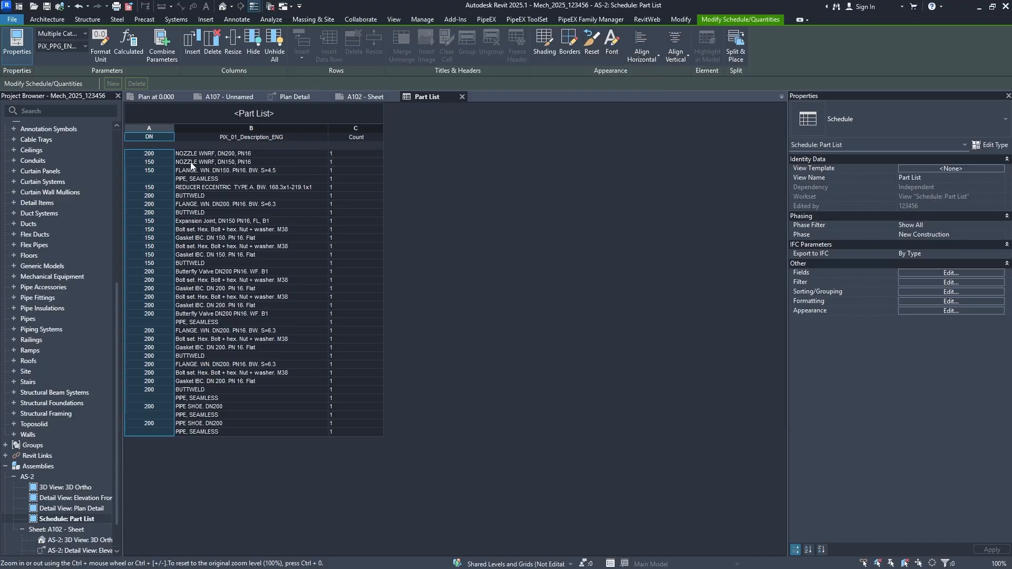
Set the vertical alignment of the PiX_01_Description_ENG column to middle
click(252, 129)
click(679, 52)
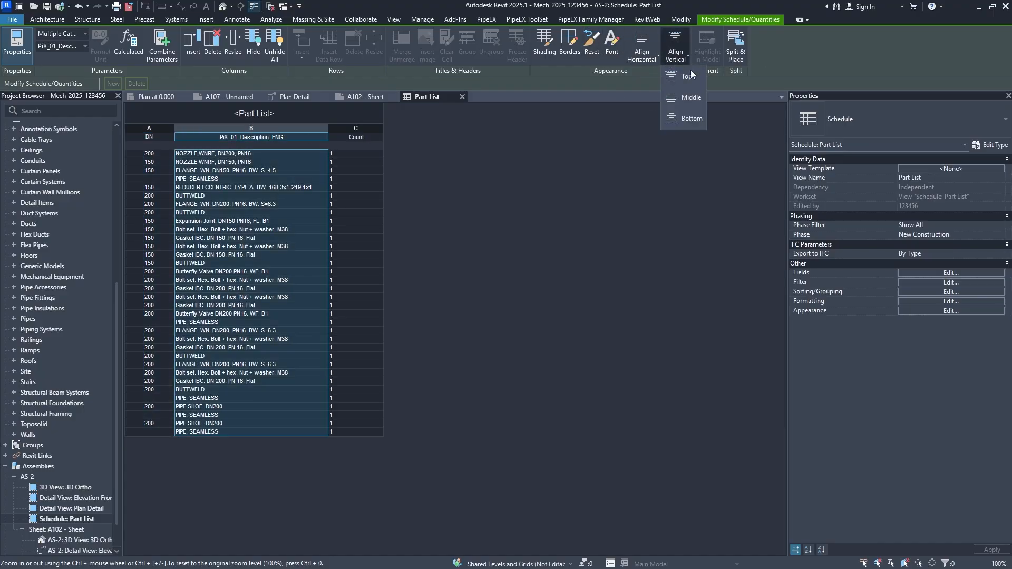
click(691, 97)
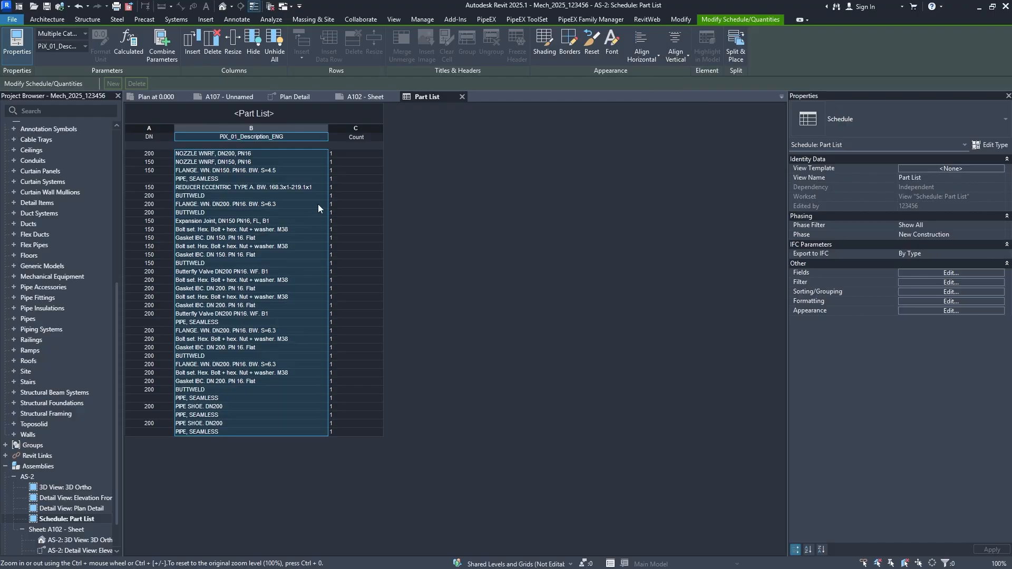
Center the Count column horizontally and narrow the Count and DN columns to suit their short values
click(357, 137)
click(642, 56)
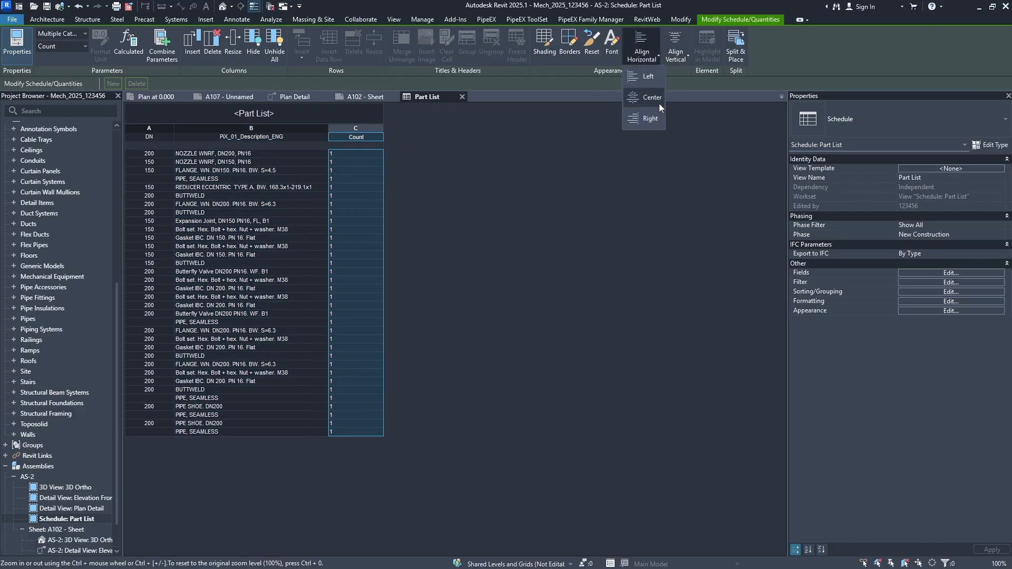
click(650, 107)
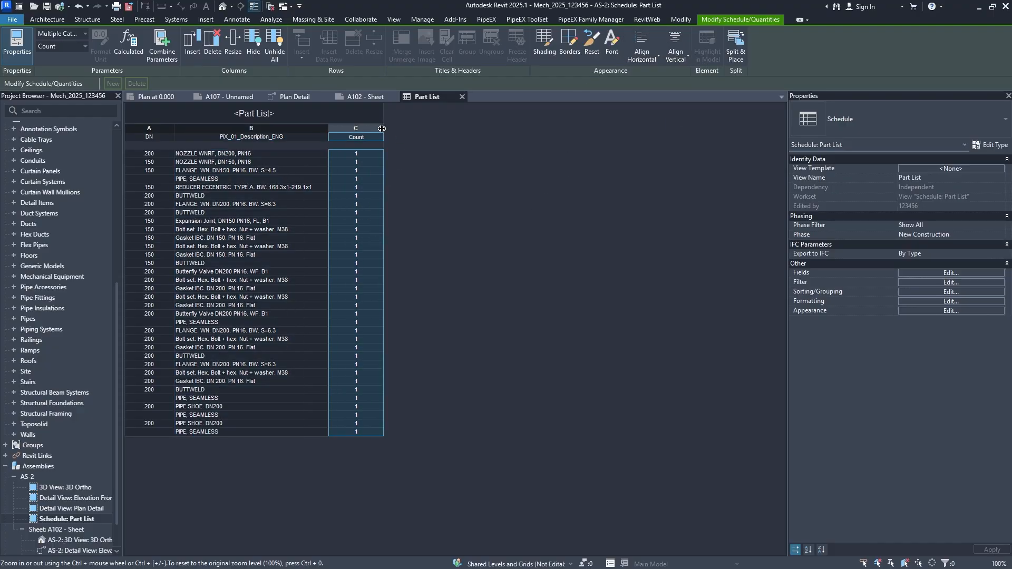
drag(384, 128, 322, 124)
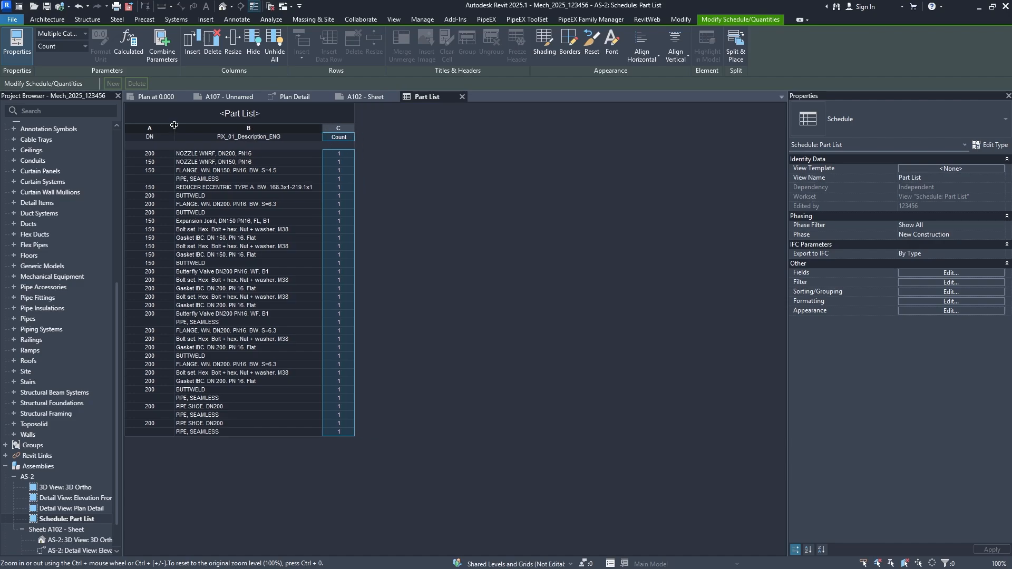
drag(174, 125, 164, 124)
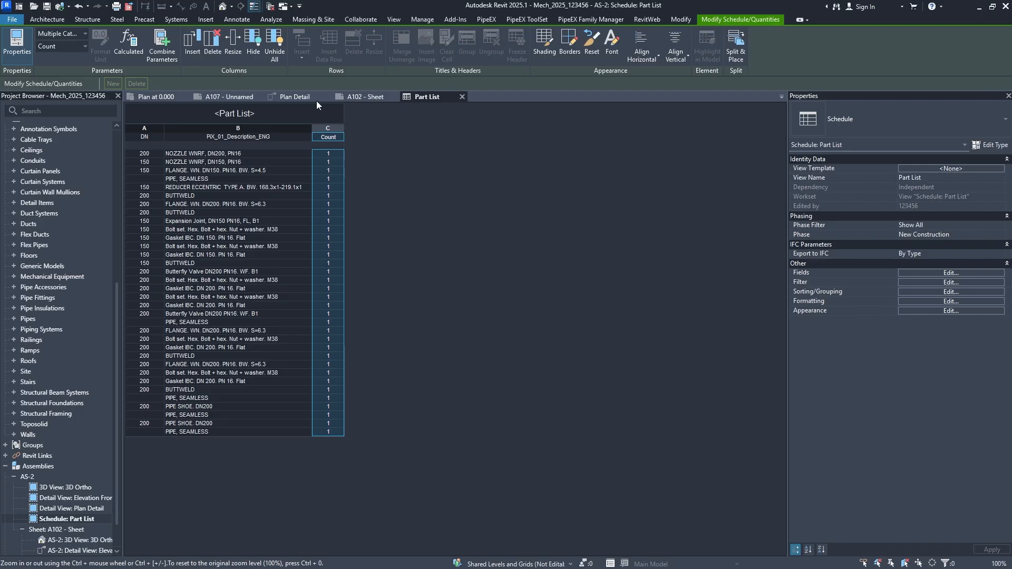
Switch to sheet A102 and move the Part List schedule inside the sheet frame near its upper-right corner
click(362, 97)
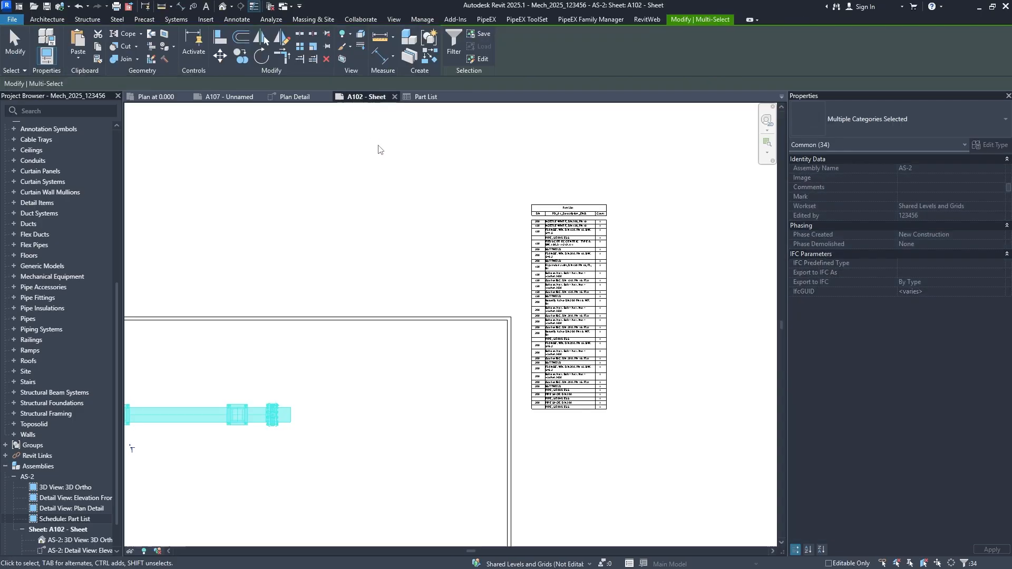
click(555, 238)
drag(593, 235, 413, 368)
scroll(499, 298, up, 5)
scroll(500, 299, up, 2)
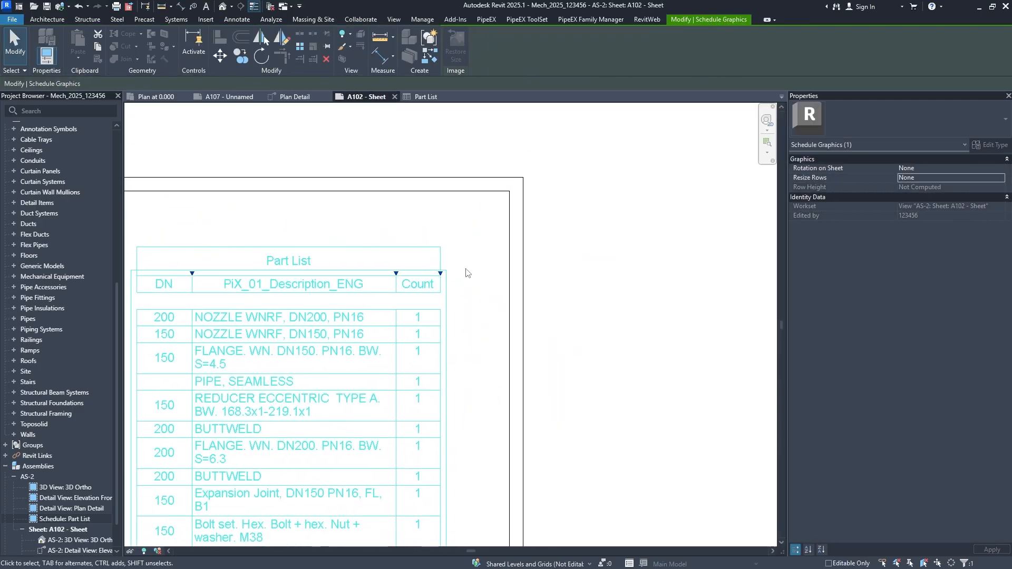
Move the Part List schedule precisely so its upper-right corner meets the inner corner of the sheet frame
click(219, 56)
scroll(441, 268, up, 2)
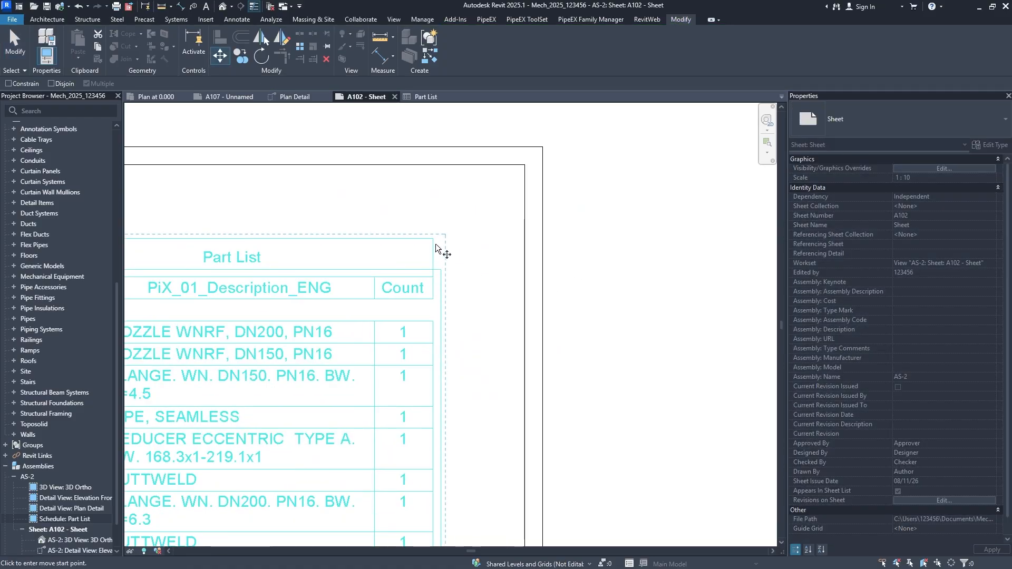
click(446, 235)
click(523, 165)
scroll(452, 273, down, 3)
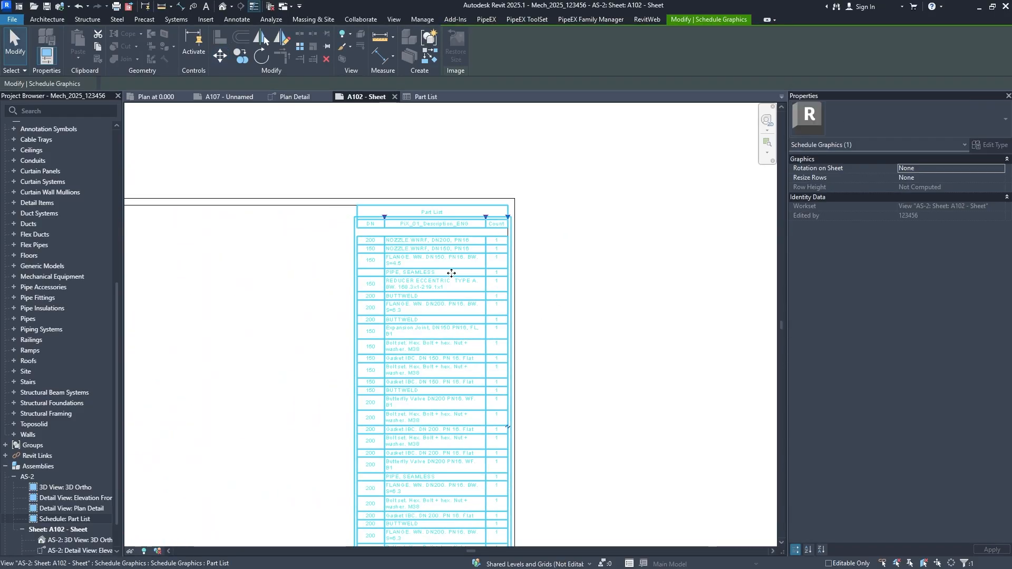
middle_drag(451, 273, 567, 183)
scroll(475, 232, down, 4)
click(445, 282)
Activate the Plan Detail view on the sheet and enable its Crop View, Crop Region Visible and Annotation Crop options
middle_drag(452, 336, 481, 323)
scroll(481, 323, down, 1)
middle_drag(265, 333, 418, 304)
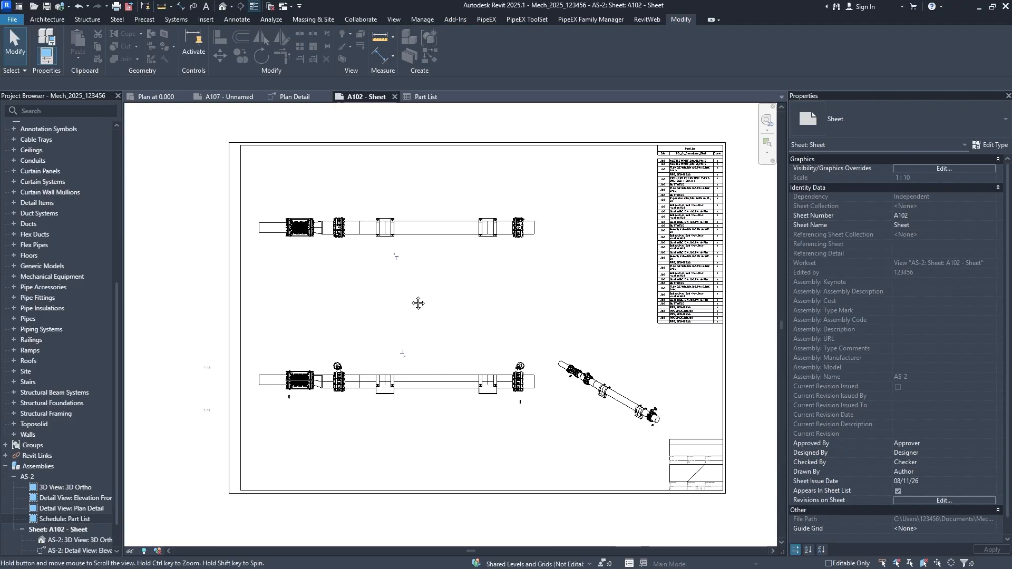
scroll(375, 226, up, 3)
scroll(357, 317, down, 1)
middle_drag(387, 254, 369, 320)
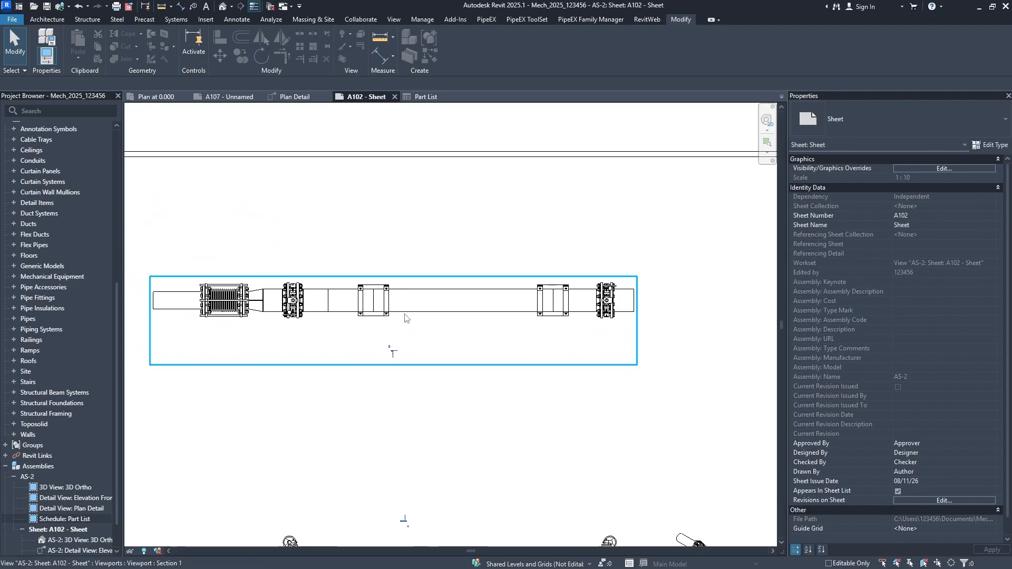
double_click(405, 318)
middle_drag(490, 367, 505, 368)
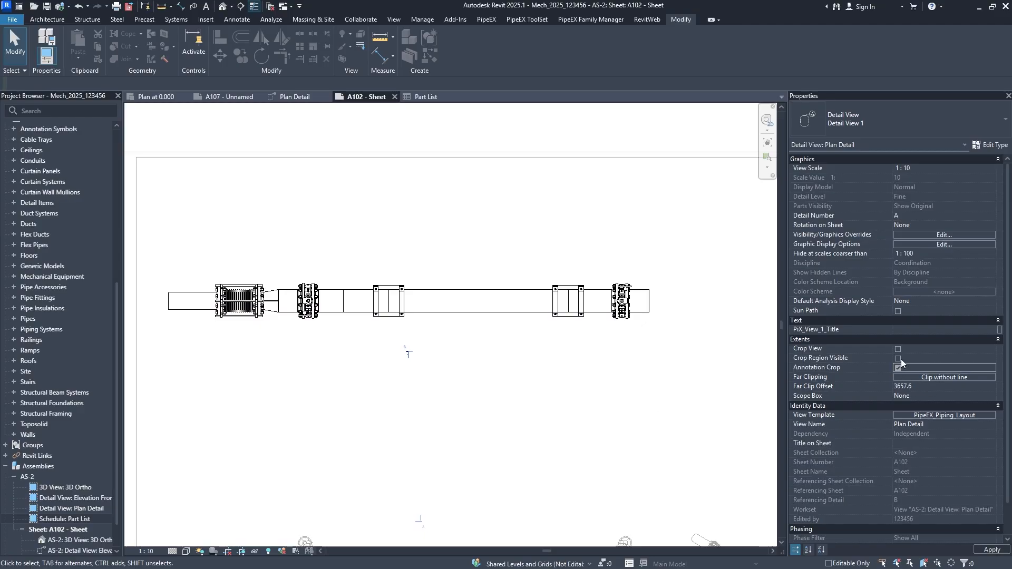
scroll(479, 331, down, 4)
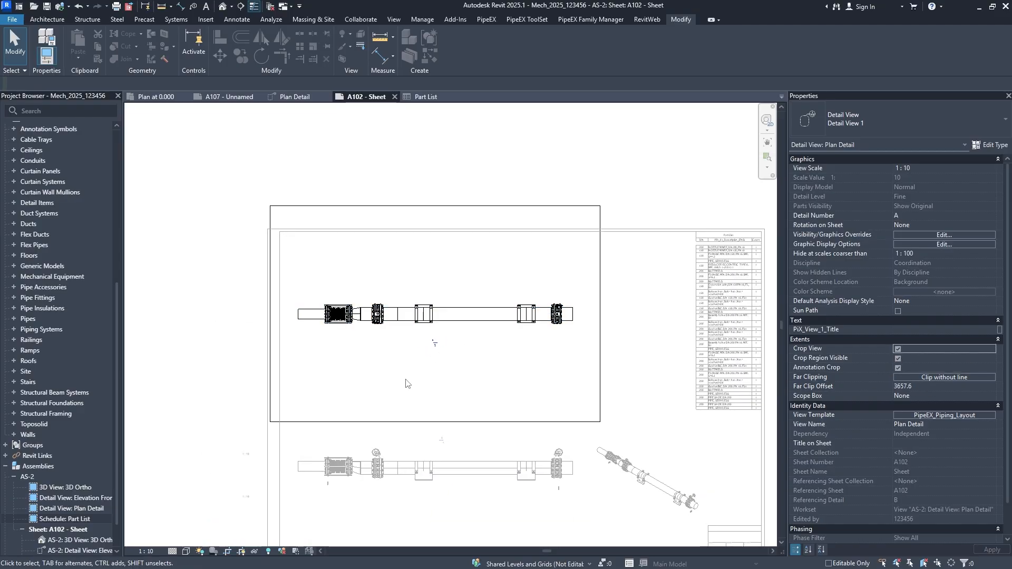
Pull the Plan Detail crop region's lower edge up beneath the pipe and its right edge in to the end flange
scroll(412, 393, up, 1)
click(432, 425)
drag(441, 427, 455, 343)
scroll(635, 285, up, 3)
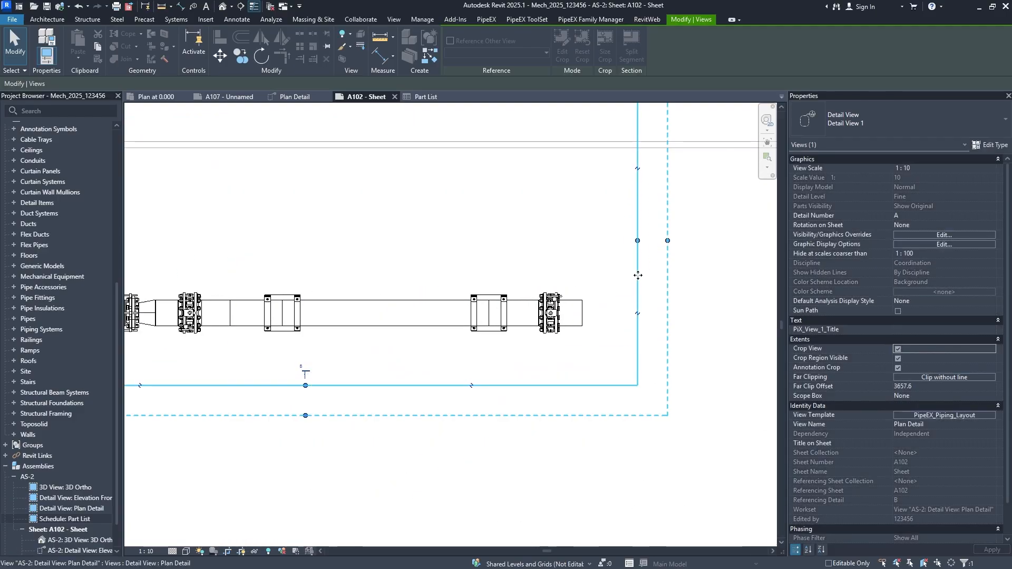
mouse_move(629, 293)
mouse_down()
mouse_move(569, 295)
mouse_move(582, 293)
mouse_up()
scroll(548, 391, up, 2)
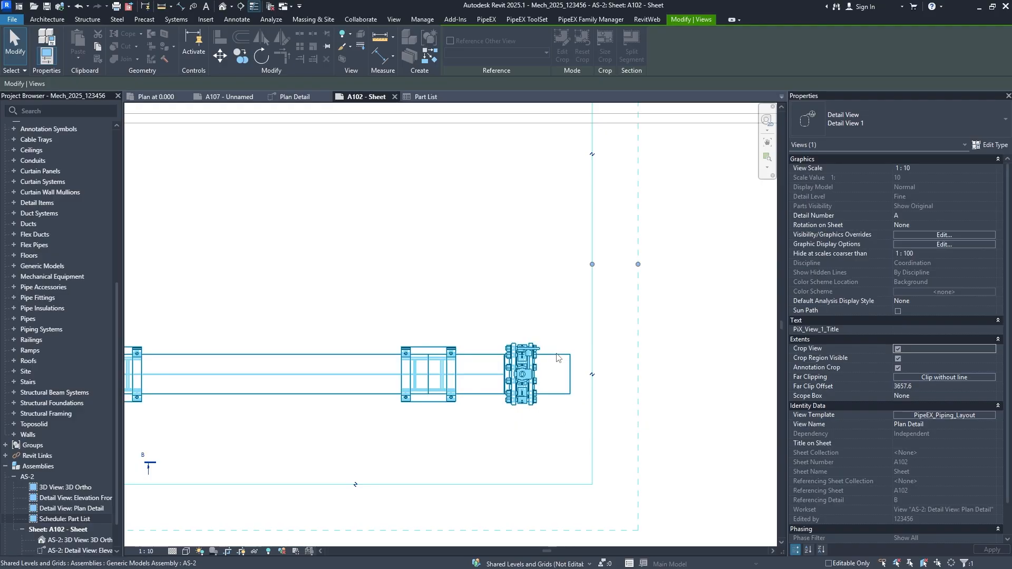
middle_drag(568, 339, 582, 382)
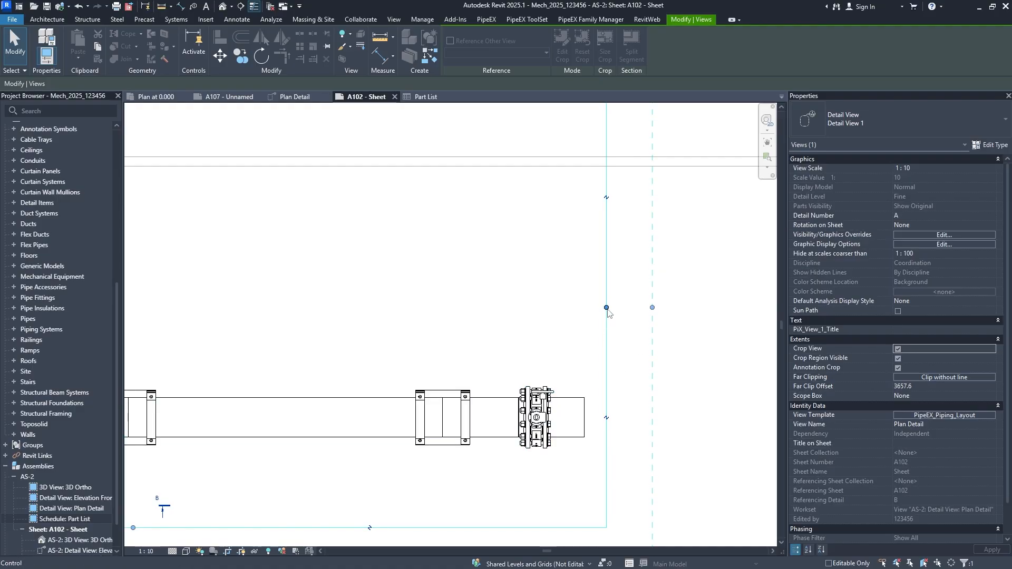
drag(605, 314, 560, 313)
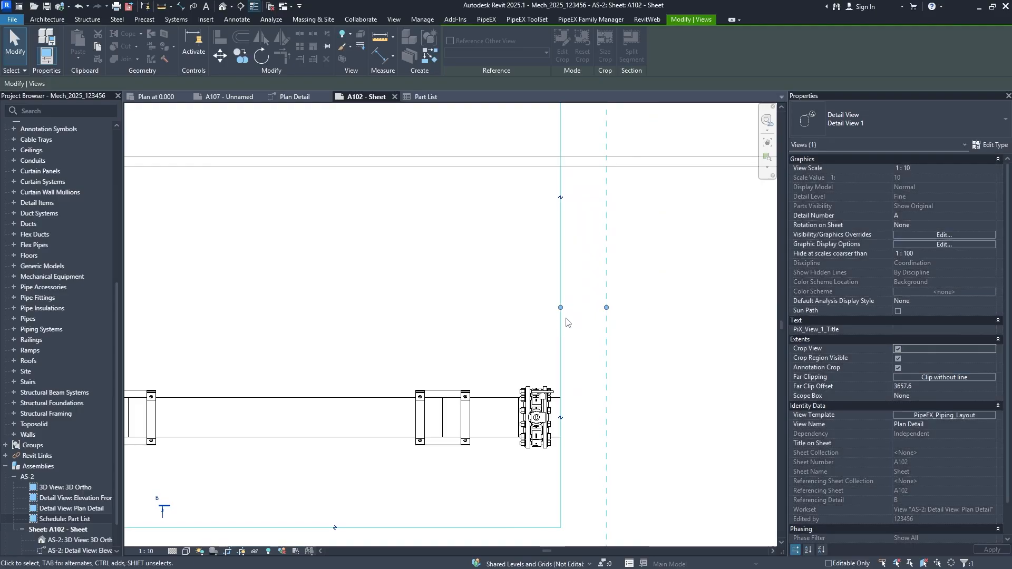
Bring the Plan Detail crop region's left and upper edges in close to the pipe assembly and deactivate the view
scroll(402, 317, down, 5)
scroll(432, 319, up, 4)
scroll(454, 320, up, 1)
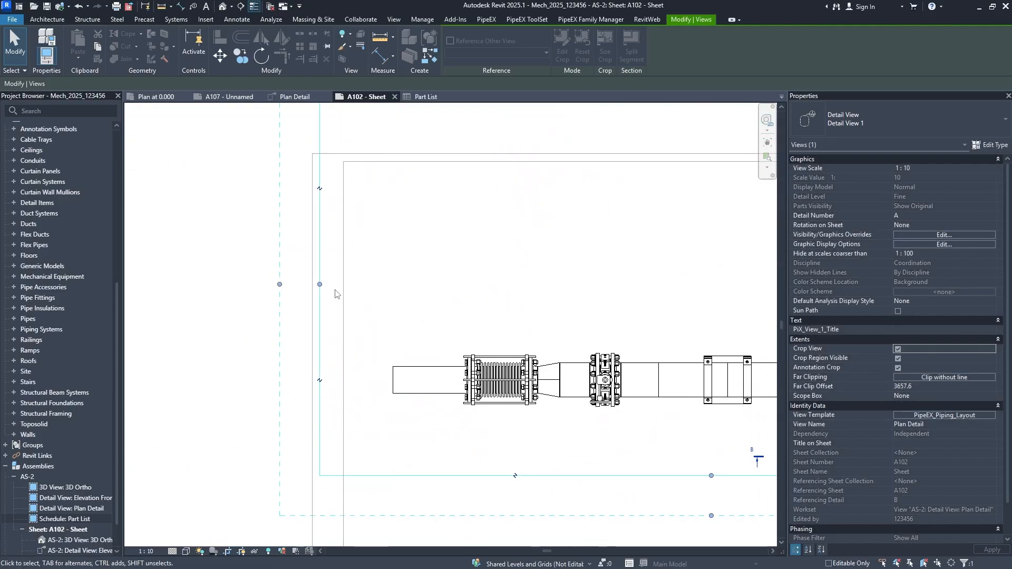
drag(321, 289, 458, 302)
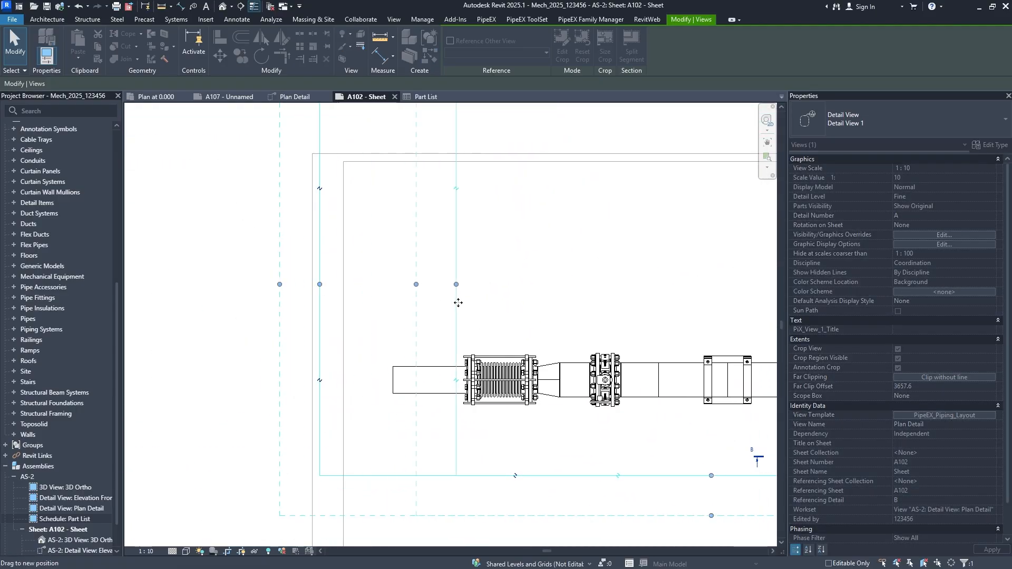
scroll(578, 310, down, 2)
scroll(548, 420, up, 3)
drag(513, 213, 516, 347)
middle_drag(522, 372, 486, 253)
click(531, 399)
double_click(531, 401)
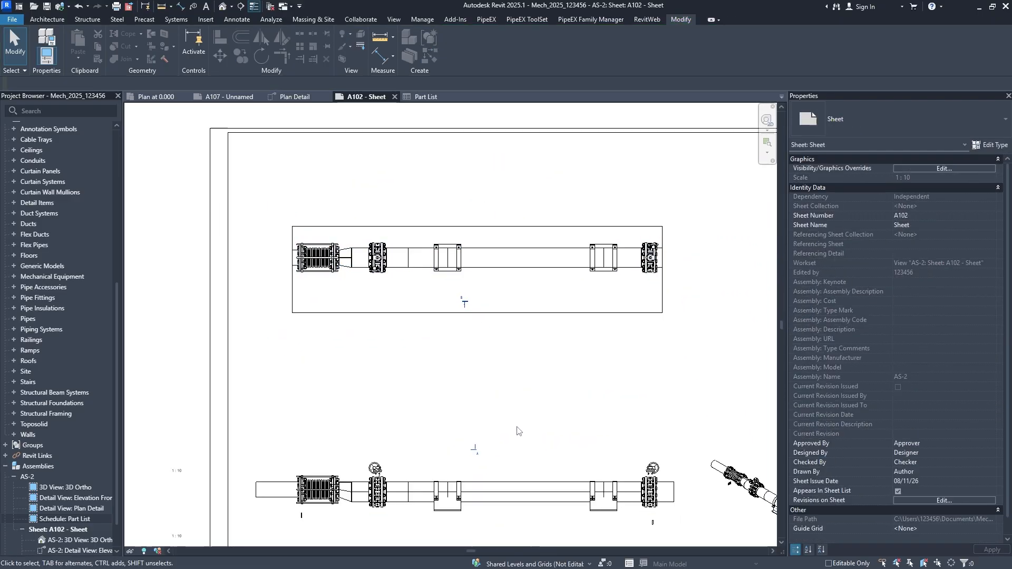
Activate the Elevation Front view on the sheet and enable its Crop View, Crop Region Visible and Annotation Crop options
middle_drag(493, 470, 472, 379)
scroll(472, 379, up, 1)
double_click(473, 380)
middle_drag(534, 371, 526, 393)
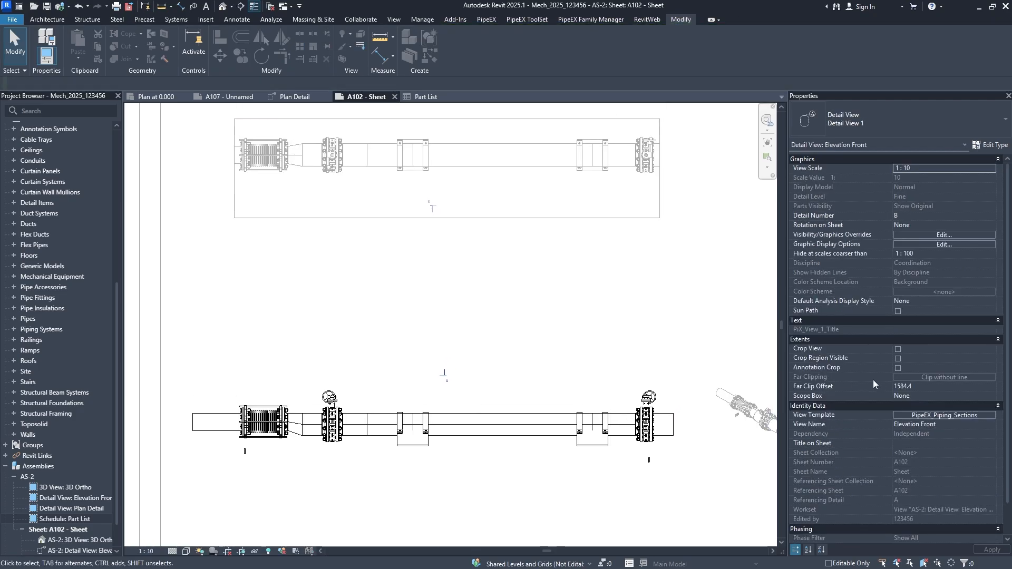
click(897, 349)
click(899, 368)
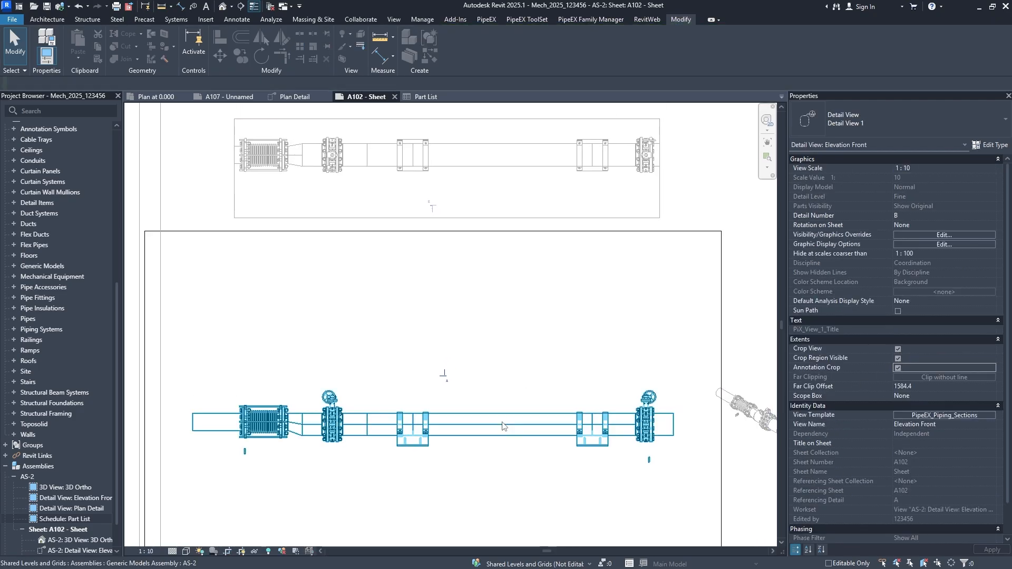
Pull the Elevation Front crop region's right and left edges in to match the Plan Detail crop above
click(663, 424)
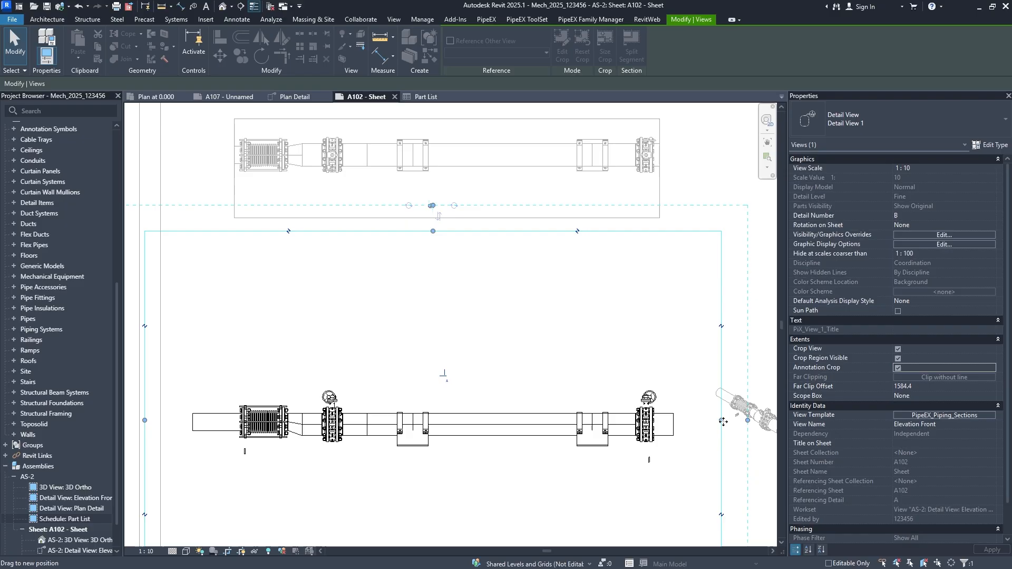
drag(663, 420, 662, 420)
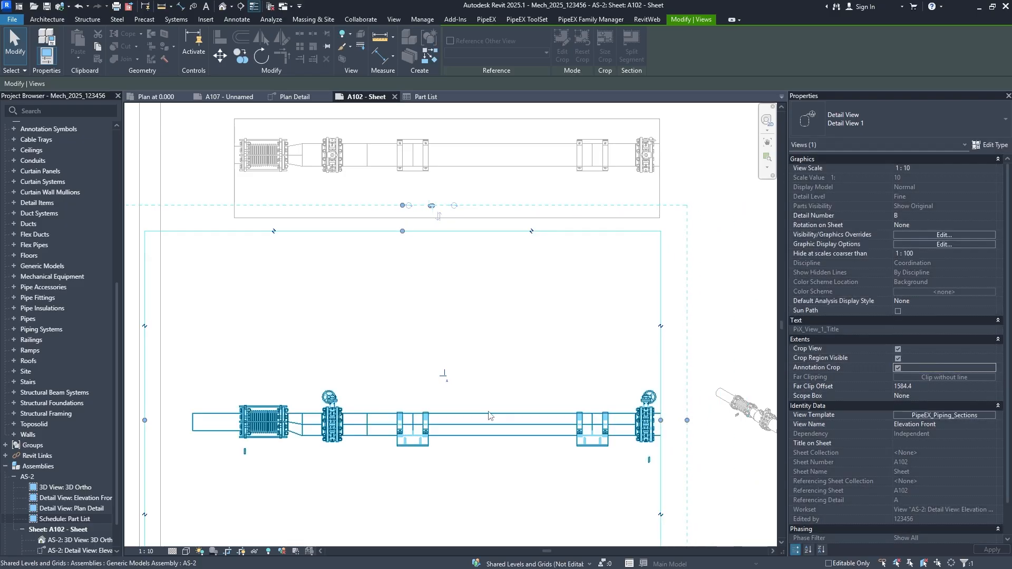
drag(146, 381, 236, 380)
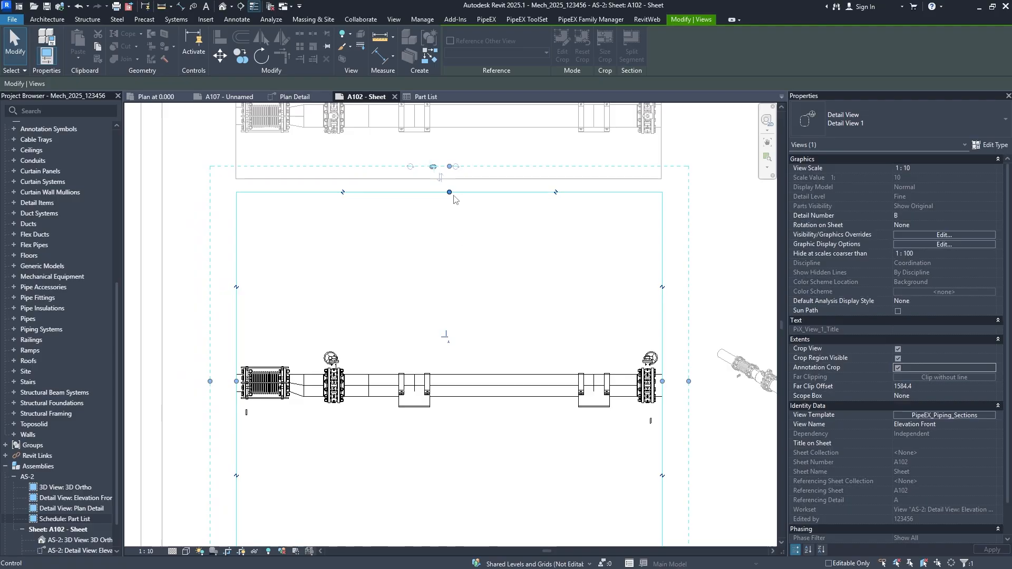
Pull the Elevation Front crop region's upper and lower edges closer to the pipe and select its viewport on the sheet
drag(449, 191, 465, 339)
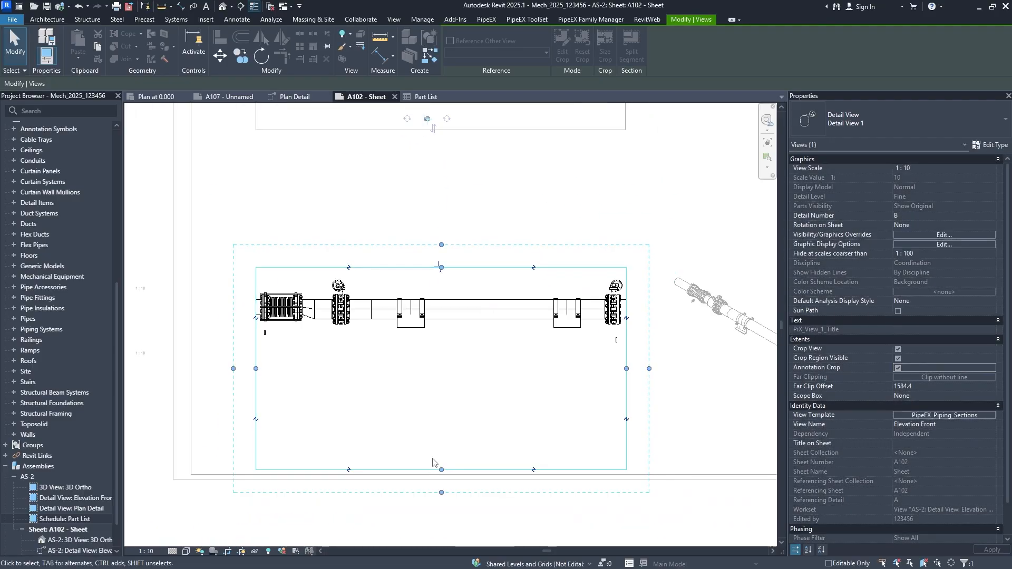
click(430, 455)
click(614, 421)
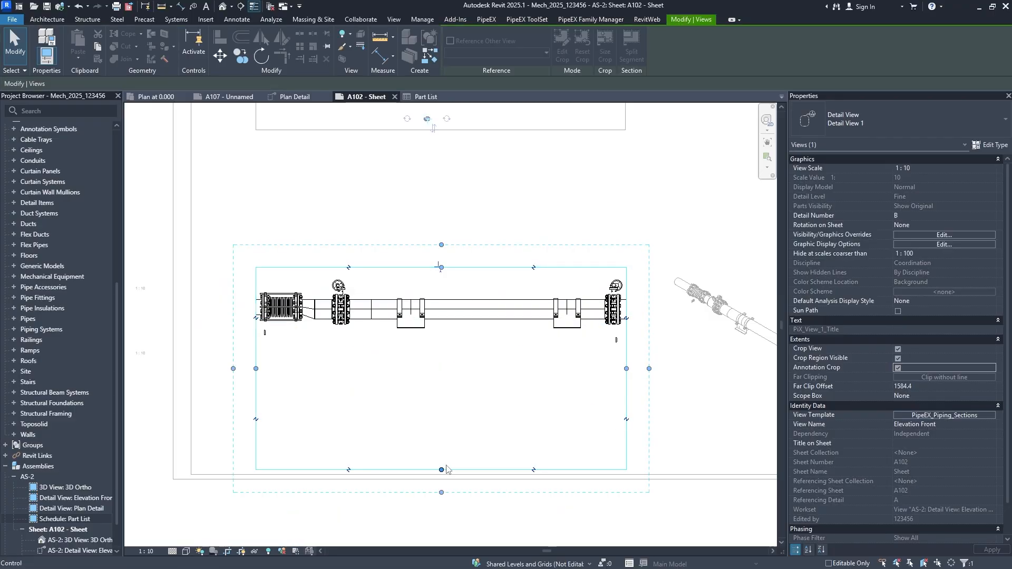
mouse_move(441, 470)
mouse_down()
mouse_move(443, 343)
mouse_move(441, 381)
mouse_up()
double_click(522, 225)
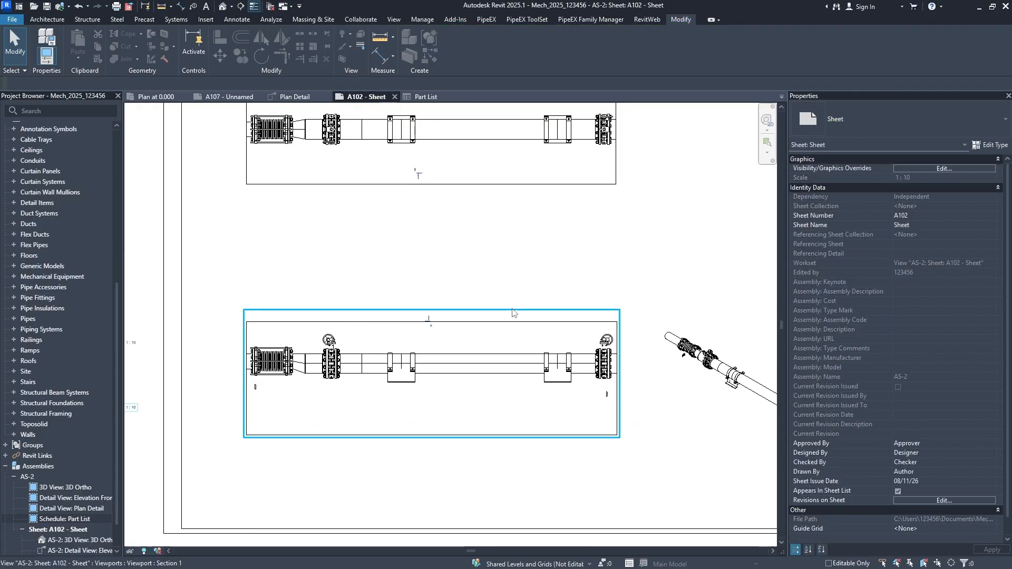
click(498, 331)
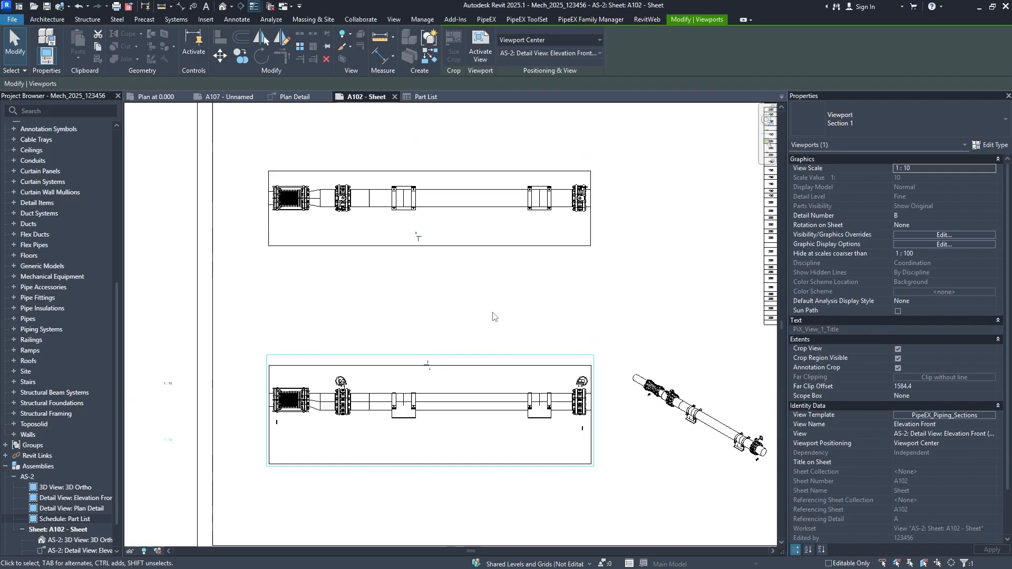
Review the cropped plan, elevation and 3D views on the sheet, then examine the bellows end of the Plan Detail view
middle_drag(753, 383, 612, 390)
middle_drag(546, 380, 567, 323)
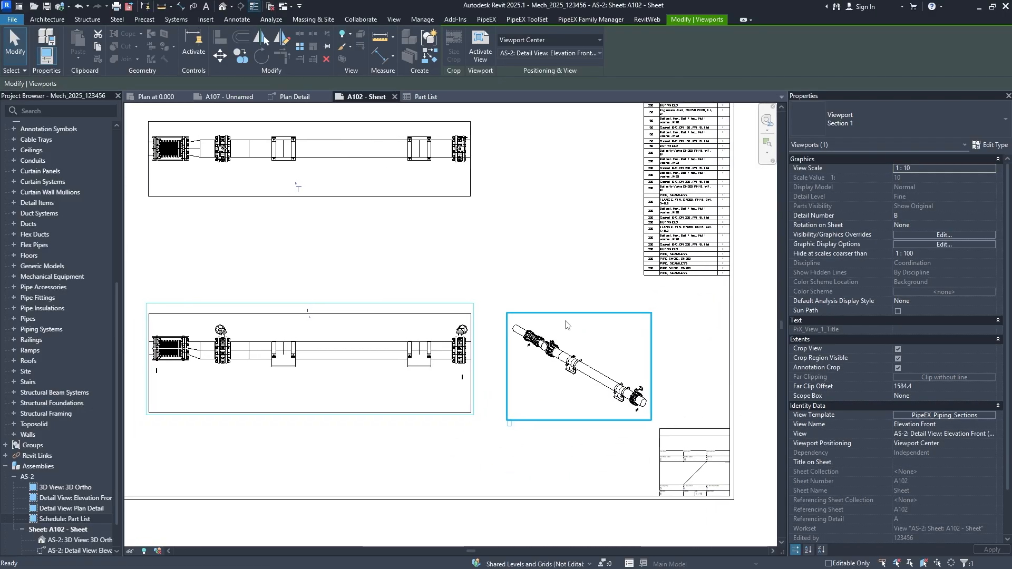
middle_drag(488, 307, 488, 336)
scroll(485, 353, down, 1)
scroll(320, 371, up, 1)
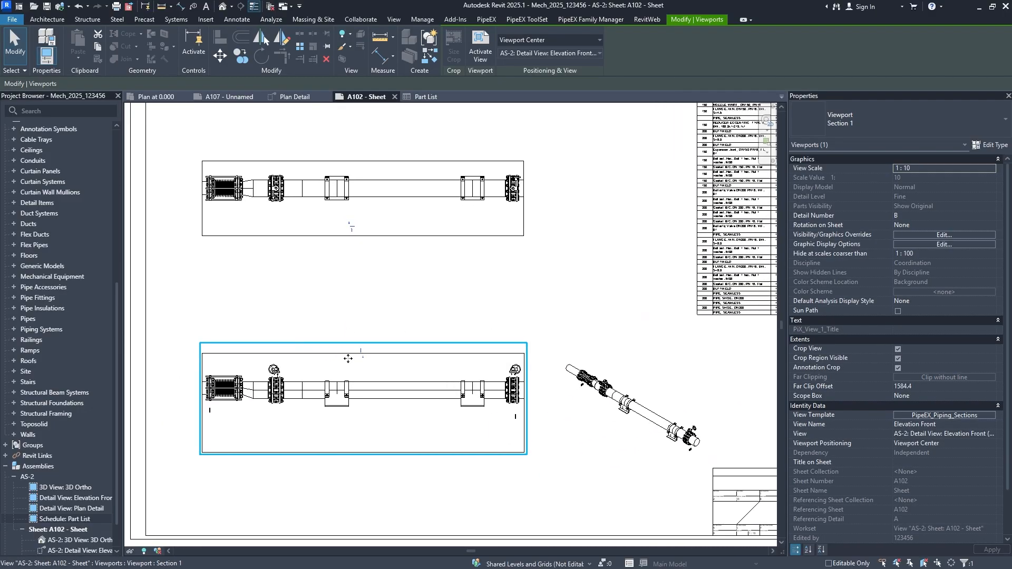
click(353, 310)
scroll(267, 381, up, 2)
scroll(266, 380, up, 1)
middle_drag(521, 283, 523, 390)
middle_drag(458, 229, 465, 317)
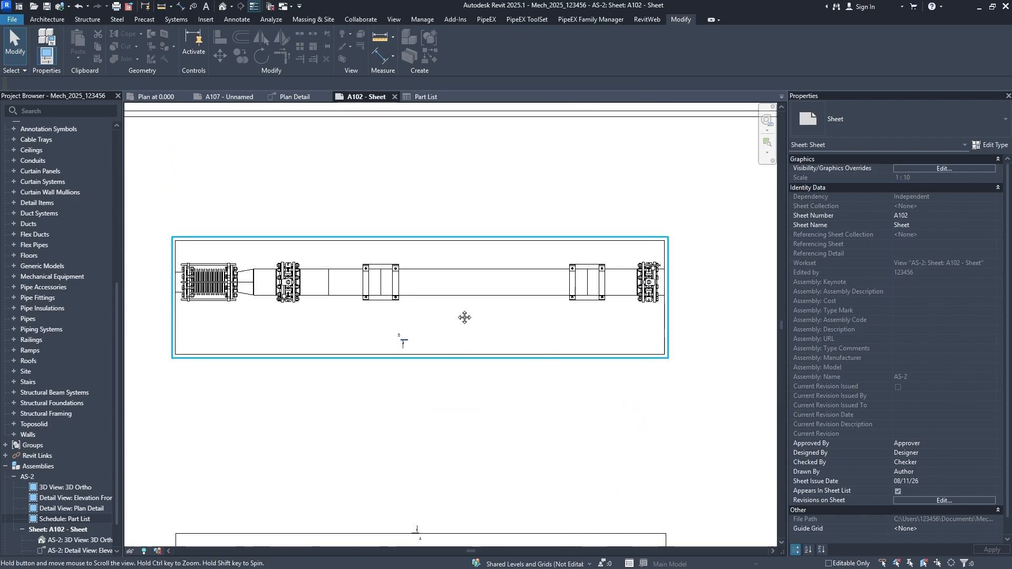
scroll(271, 269, up, 3)
middle_drag(252, 279, 276, 306)
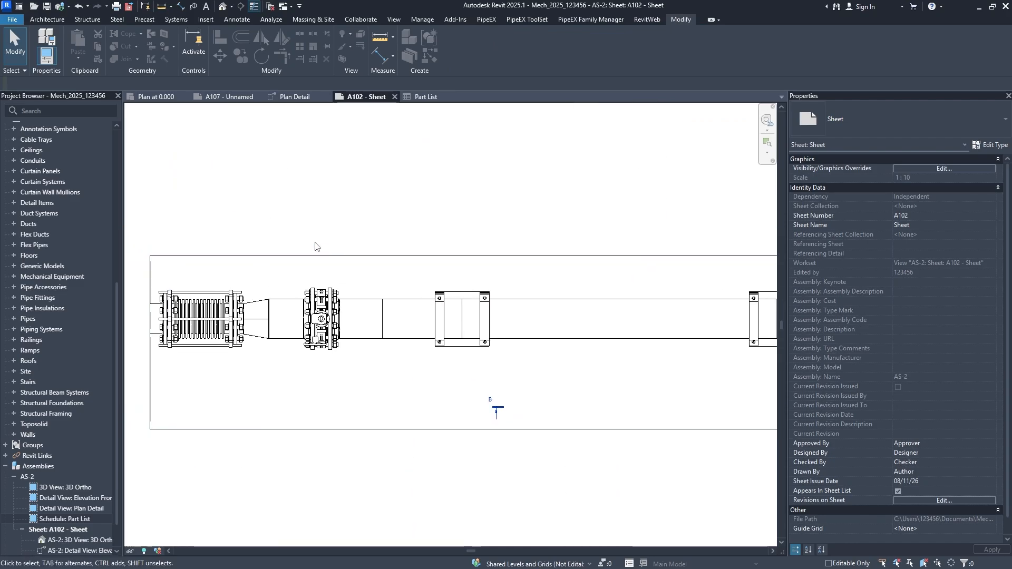
click(48, 21)
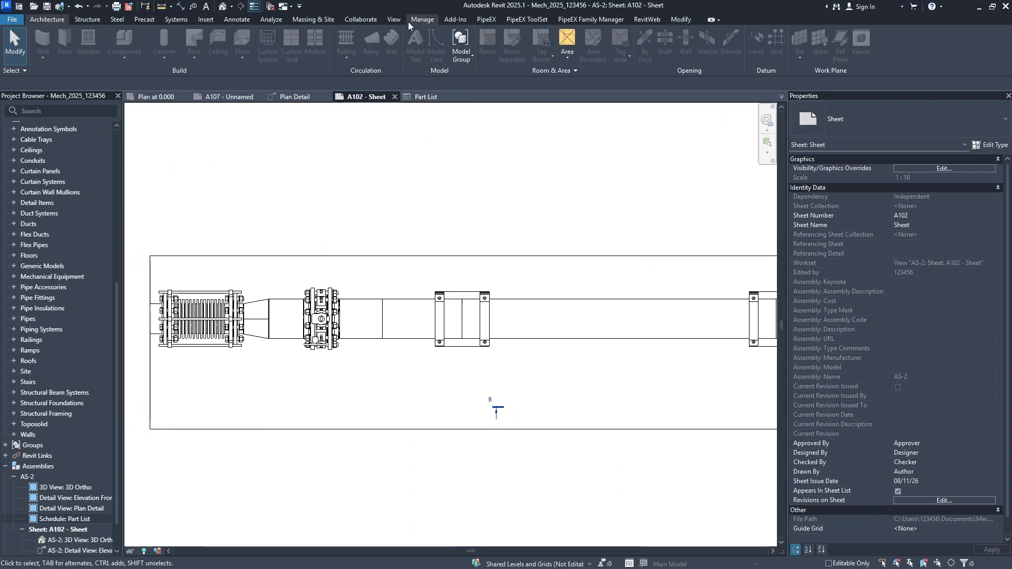
click(238, 20)
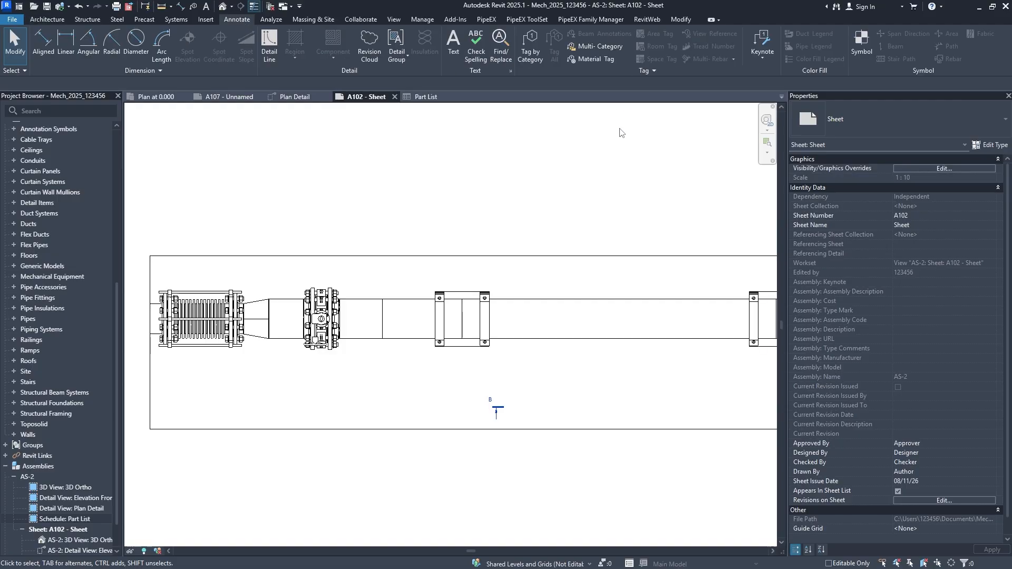
click(580, 47)
scroll(391, 284, up, 2)
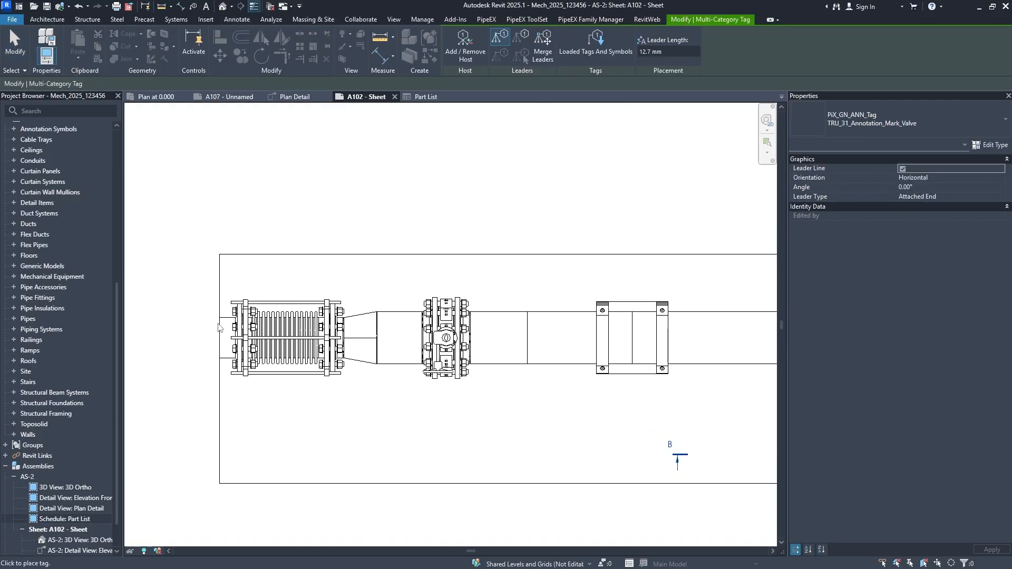
key(Escape)
key(Escape)
Activate the Plan Detail view, start a multi-category tag and preview it on the components at the assembly's bellows end
double_click(316, 308)
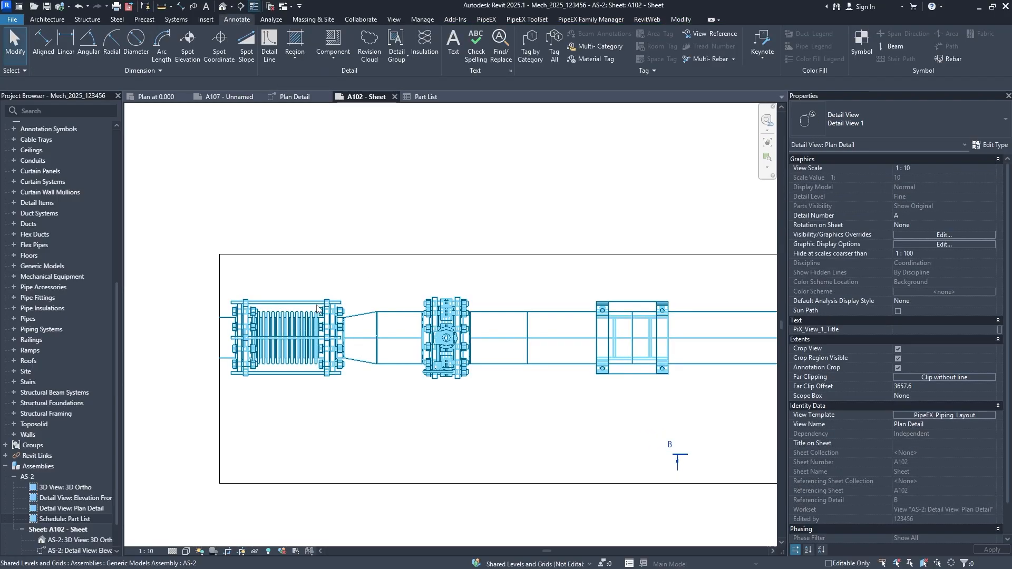
click(585, 47)
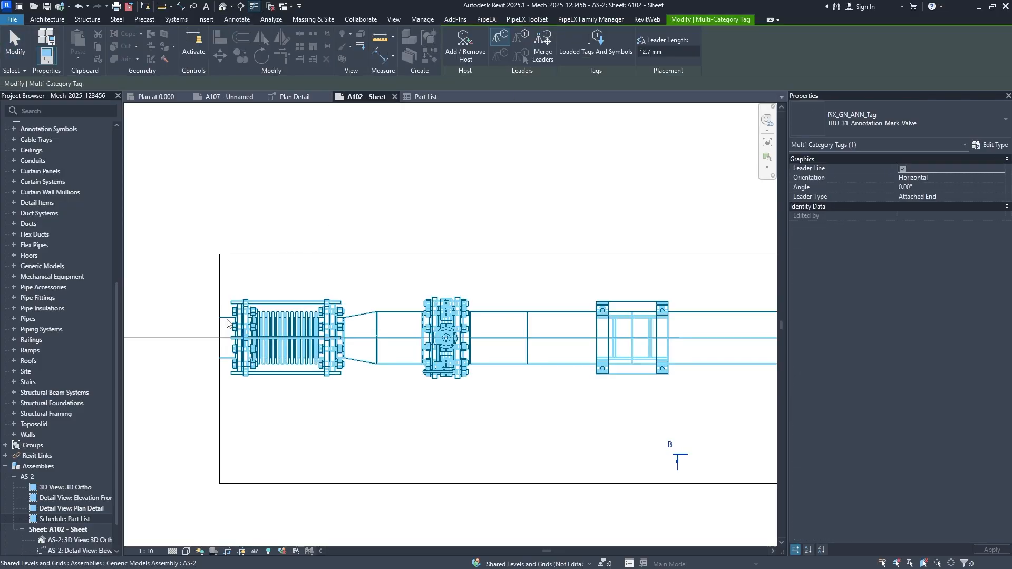
key(Tab)
scroll(227, 319, down, 1)
middle_drag(227, 320, 343, 370)
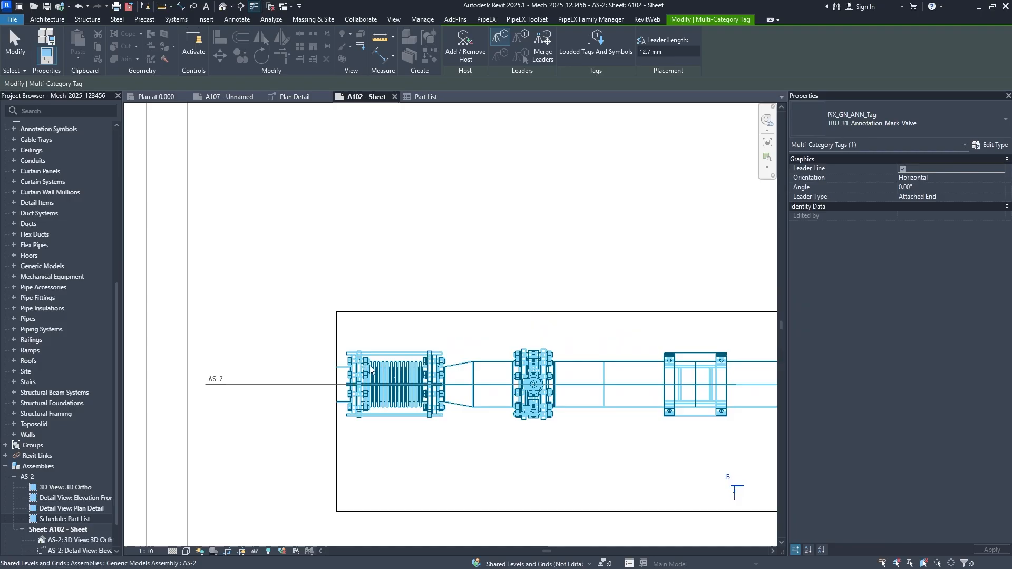
key(Tab)
key(Tab)
key(Tab)
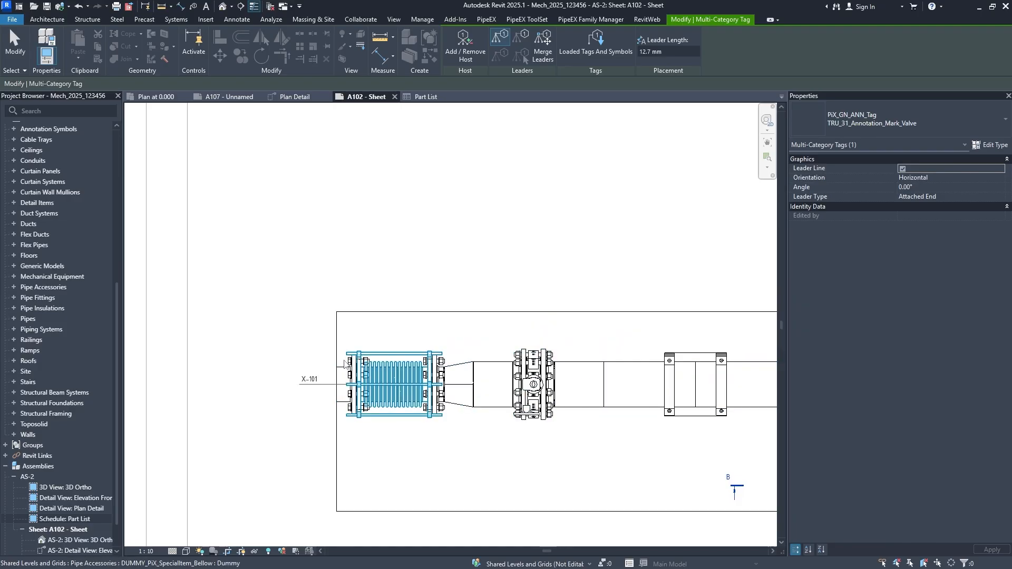
scroll(345, 364, down, 2)
middle_drag(513, 350, 559, 297)
middle_drag(130, 319, 310, 316)
scroll(308, 317, up, 1)
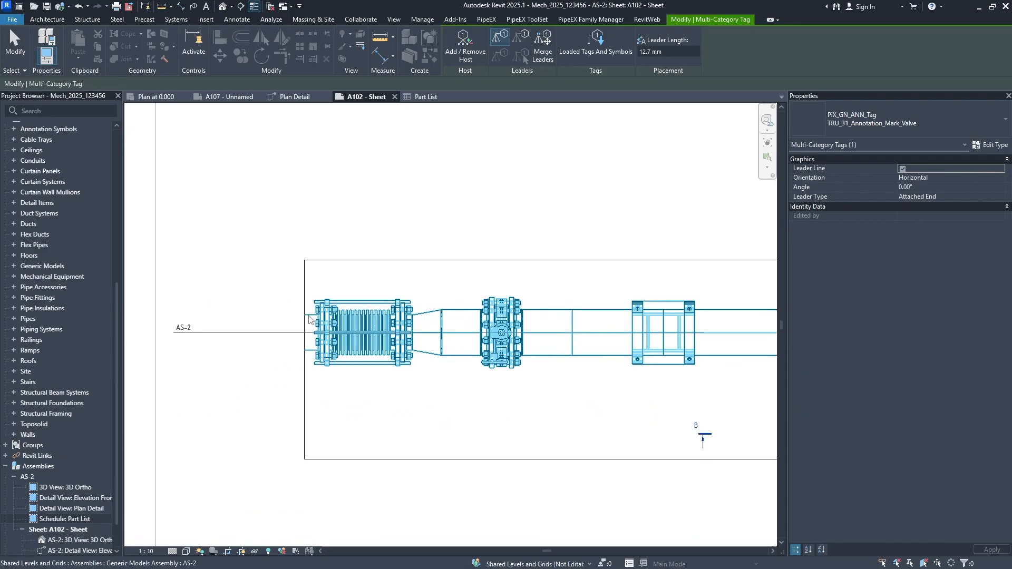
key(Tab)
Tag the nozzle at the pipe's right end using the TRU_31_Annotation_Mark_Valve_EquipmentNumber tag type
scroll(309, 317, down, 3)
middle_drag(605, 301, 263, 296)
middle_drag(482, 328, 556, 339)
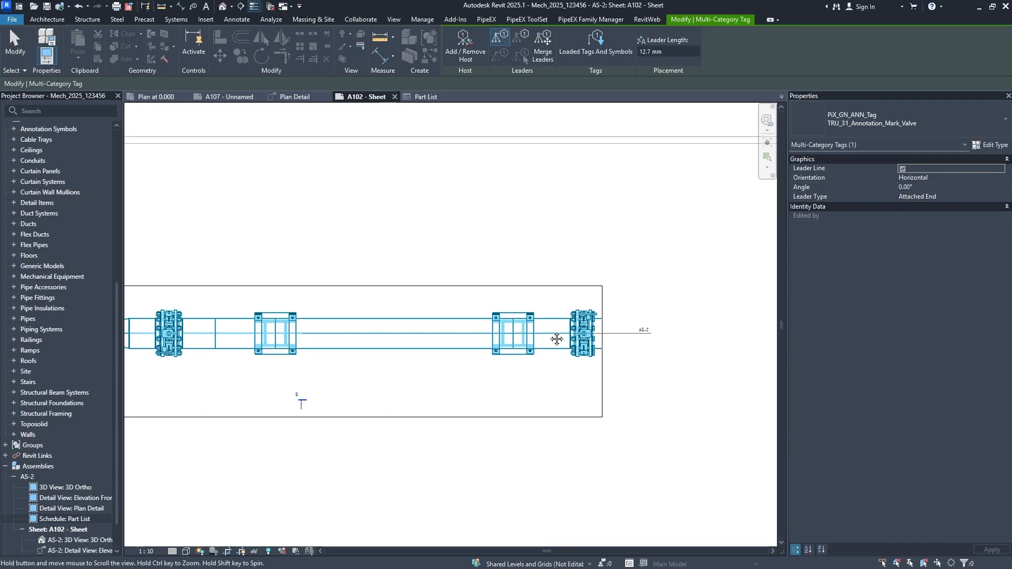
scroll(557, 339, up, 2)
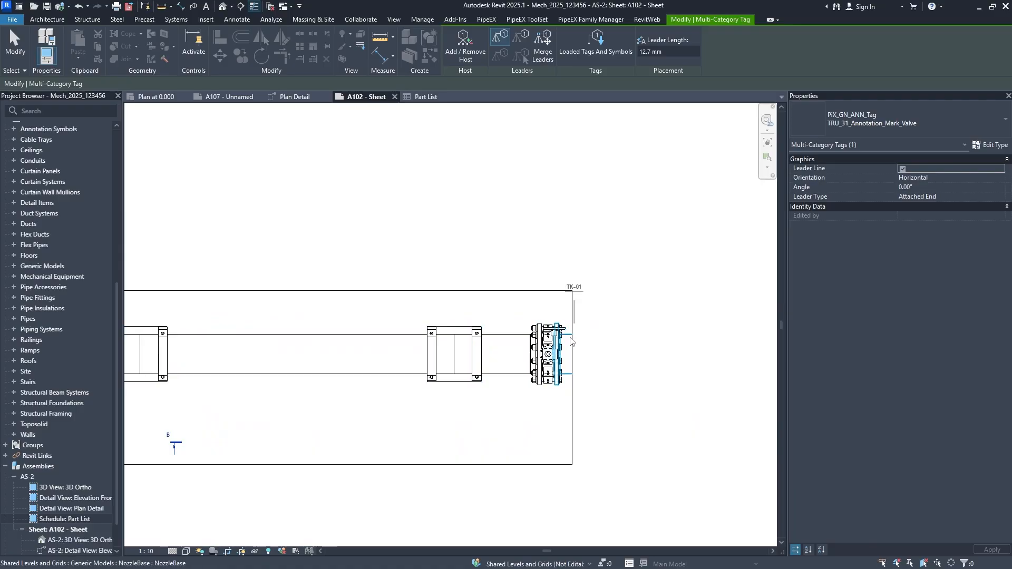
click(898, 127)
click(871, 186)
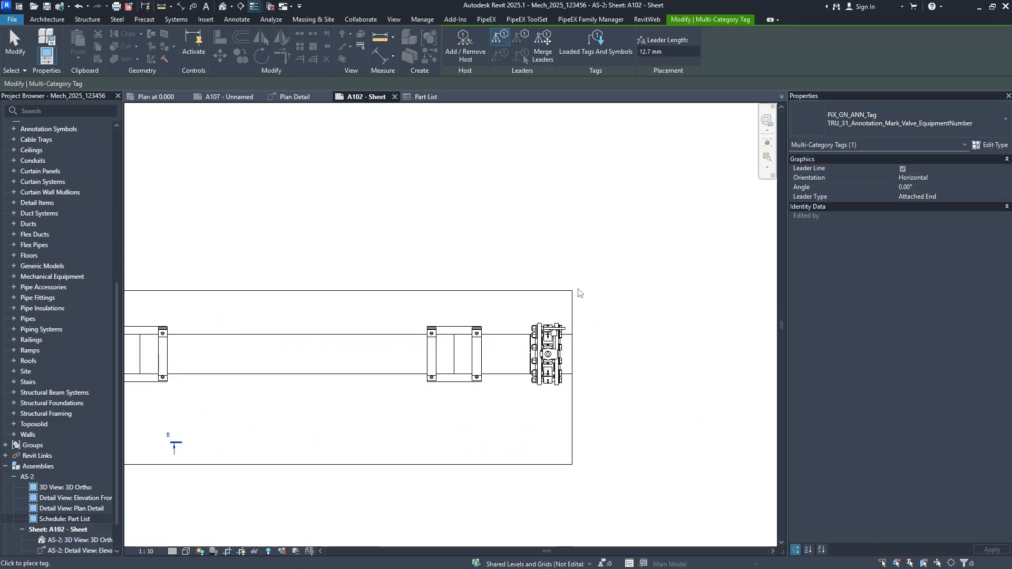
click(570, 338)
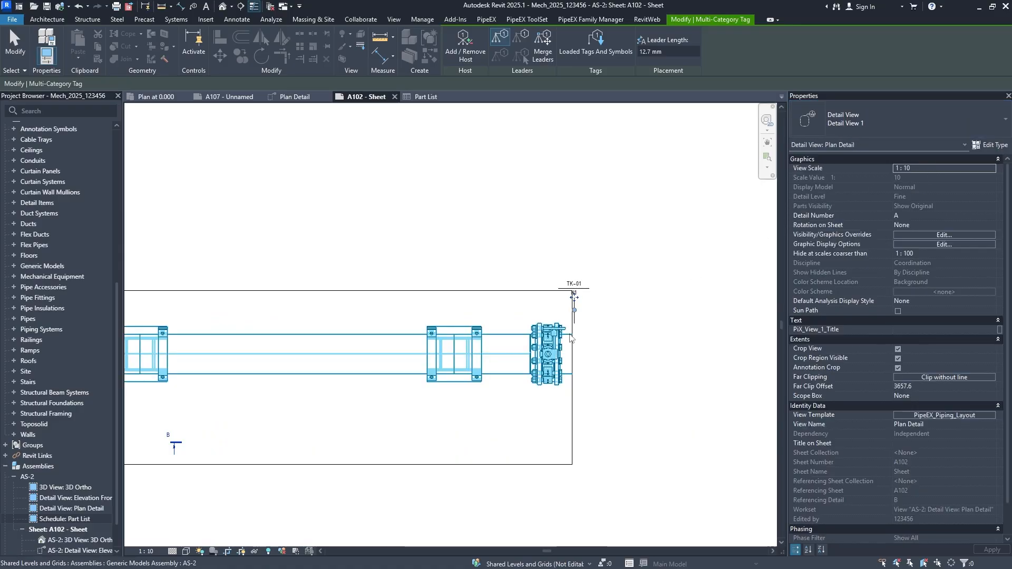
Move the nozzle tag outside the crop region, above and to the right of the pipe end, and finish tagging
scroll(588, 301, up, 1)
drag(570, 297, 619, 315)
click(604, 327)
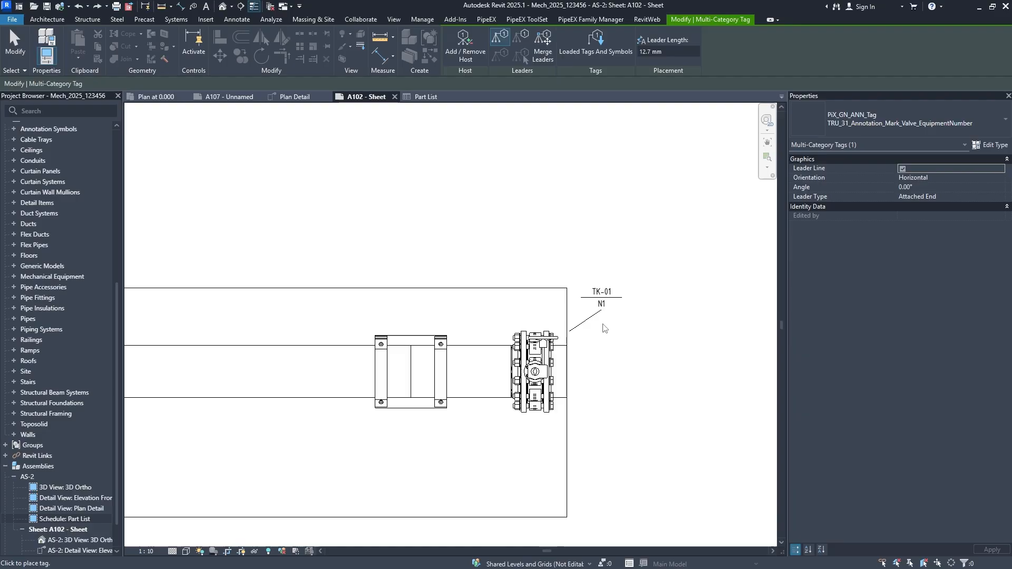
key(Escape)
Turn off Annotation Crop for the Plan Detail view and move the nozzle tag slightly farther right
click(565, 289)
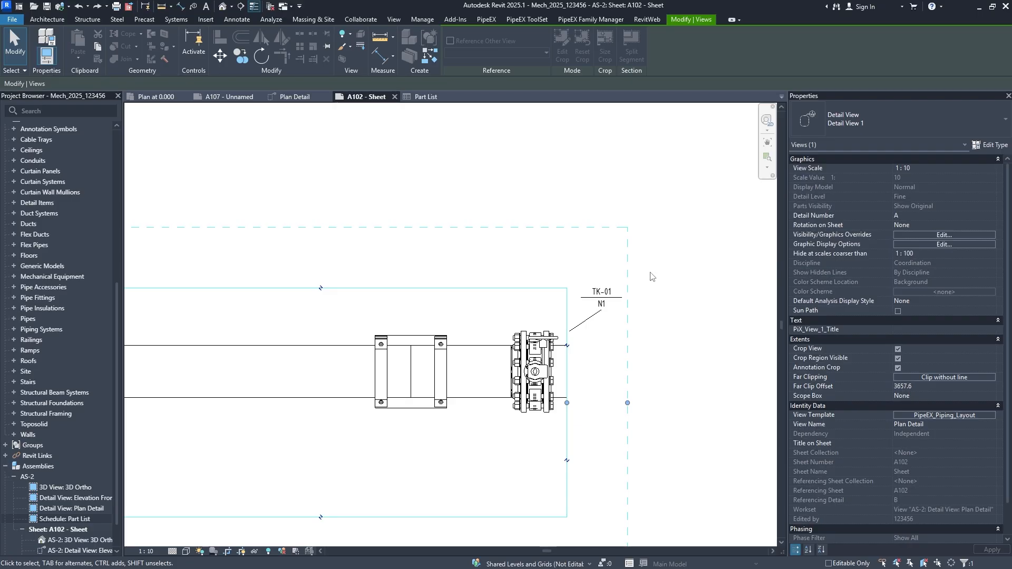
click(898, 368)
double_click(603, 308)
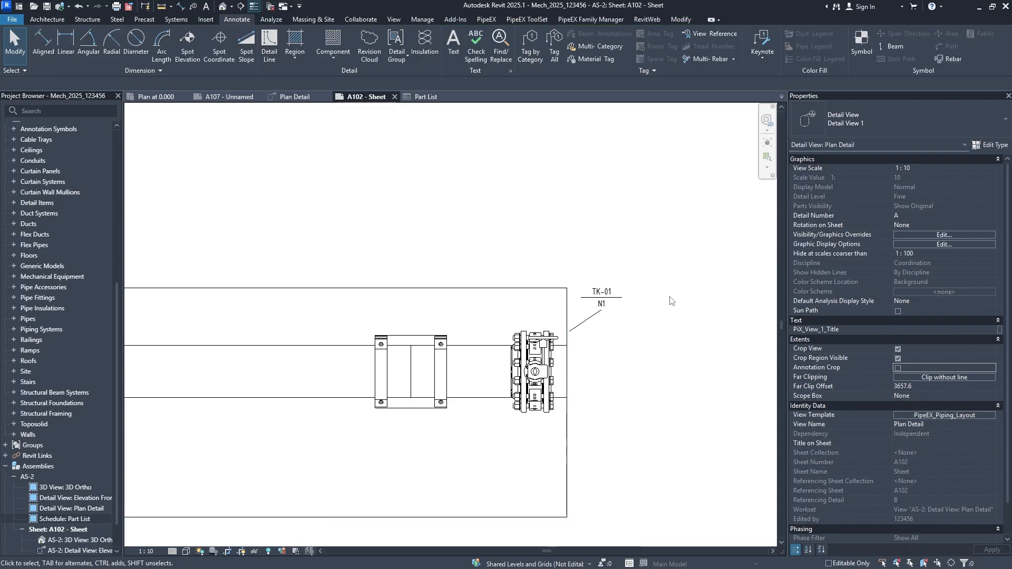
click(603, 307)
double_click(555, 325)
click(592, 320)
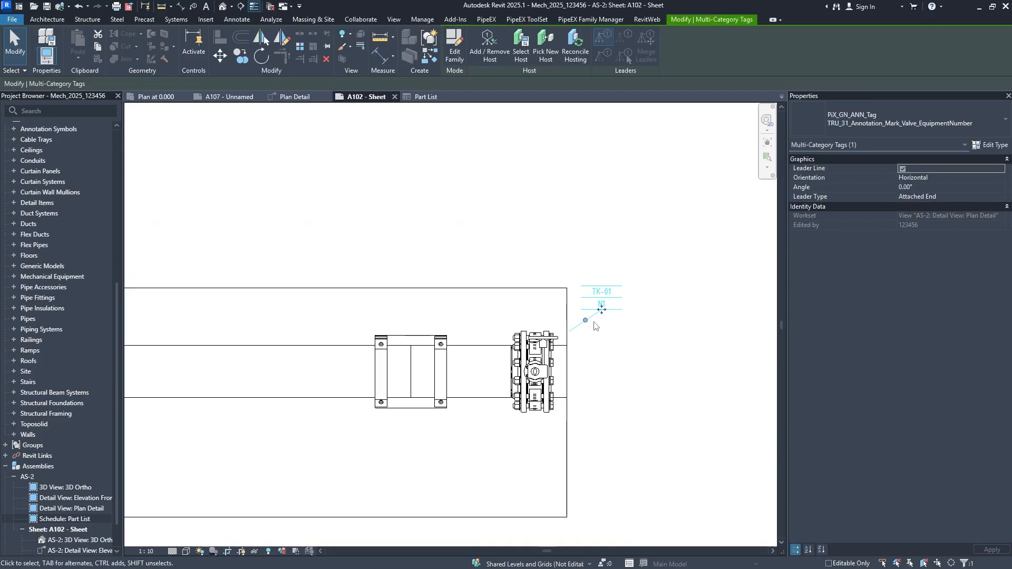
drag(601, 309, 624, 311)
Set the nozzle tag's Leader Type to Free End and place the leader's end on the pipe end's upper edge
click(994, 196)
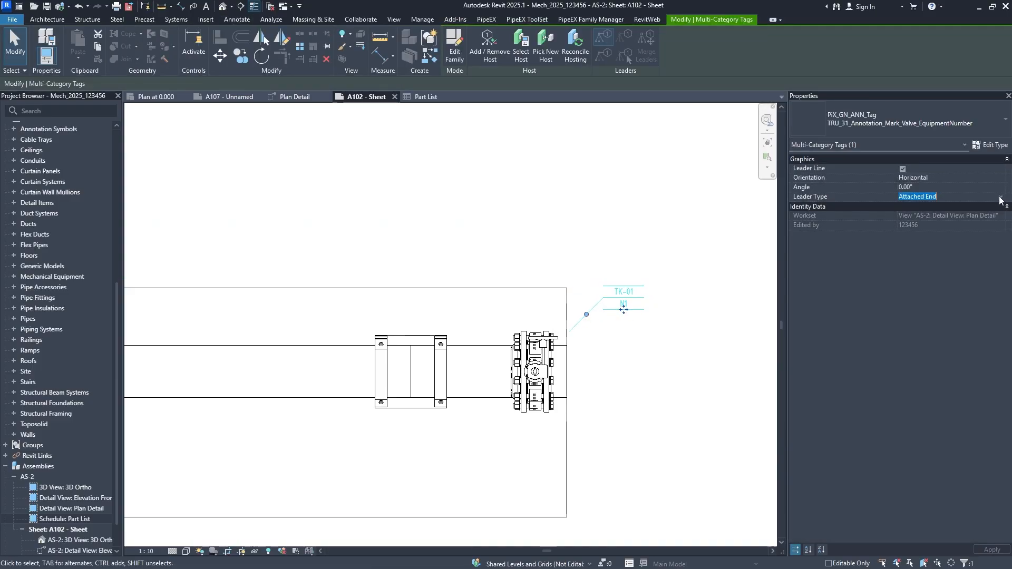
click(1002, 197)
click(941, 216)
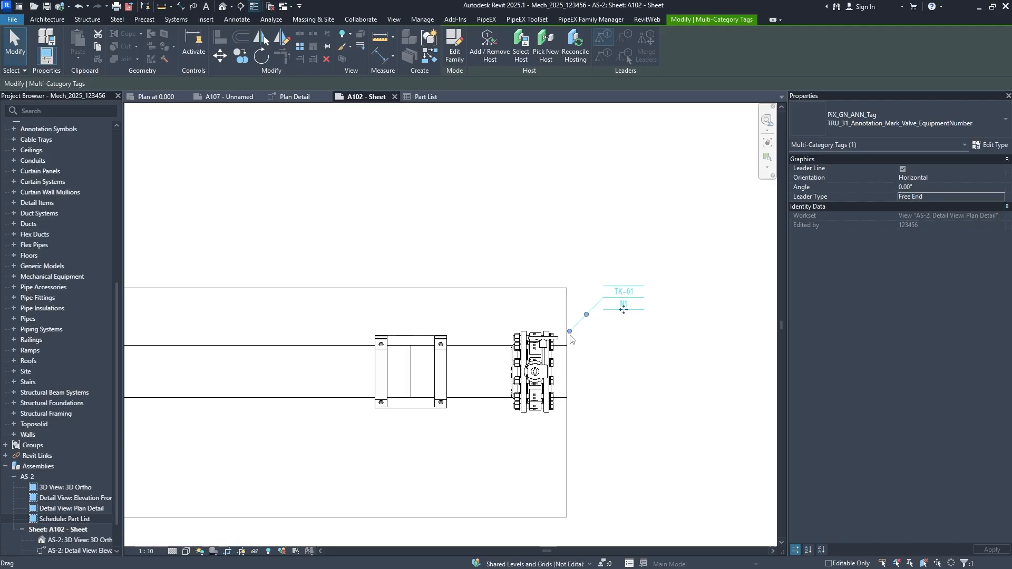
drag(569, 331, 566, 348)
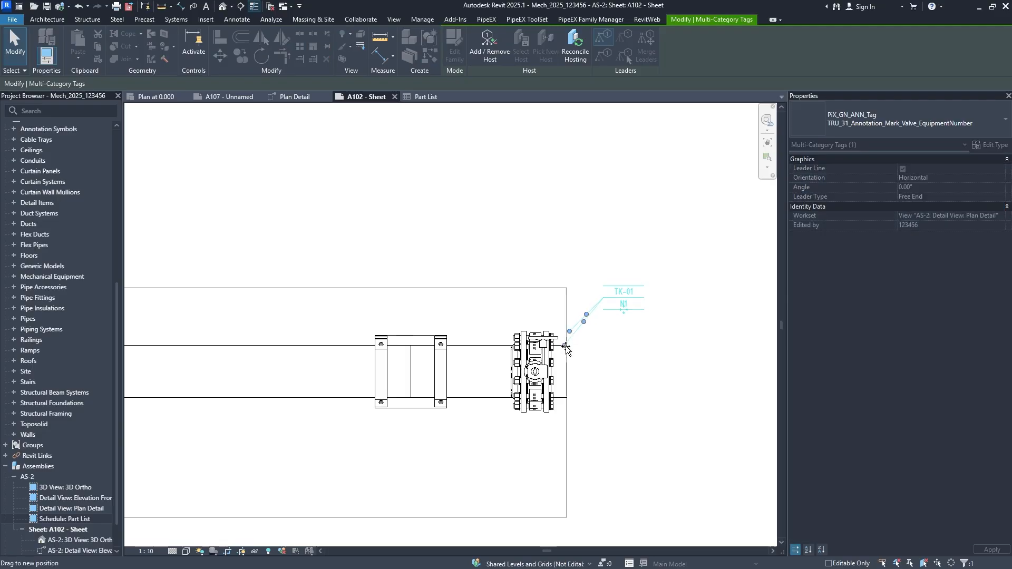
click(604, 385)
Draw a <Centerline> detail line along the pipe axis from the reducer's welding seam to the pipe's right end
scroll(350, 390, down, 5)
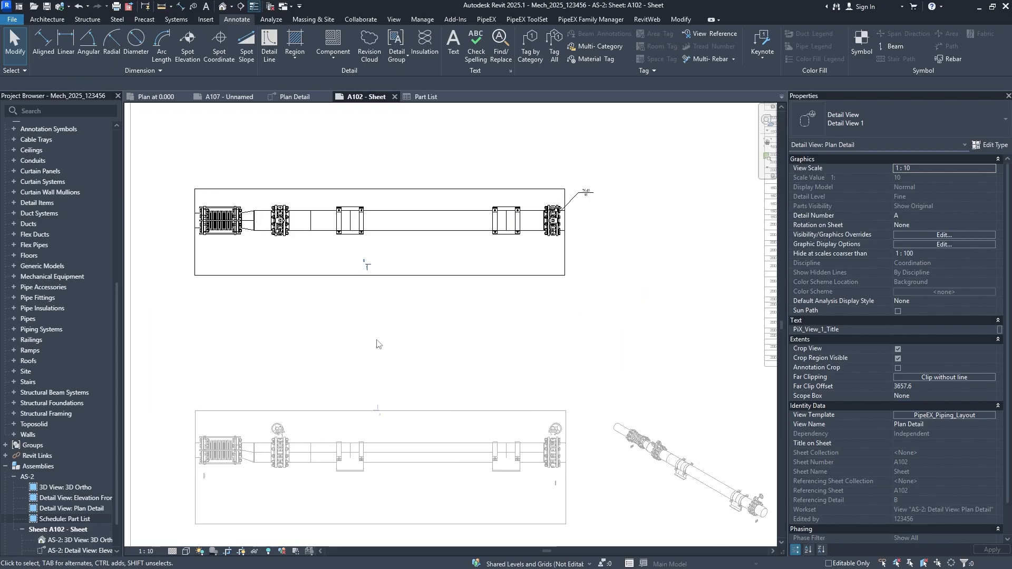
click(382, 323)
scroll(381, 323, up, 2)
click(361, 276)
double_click(361, 276)
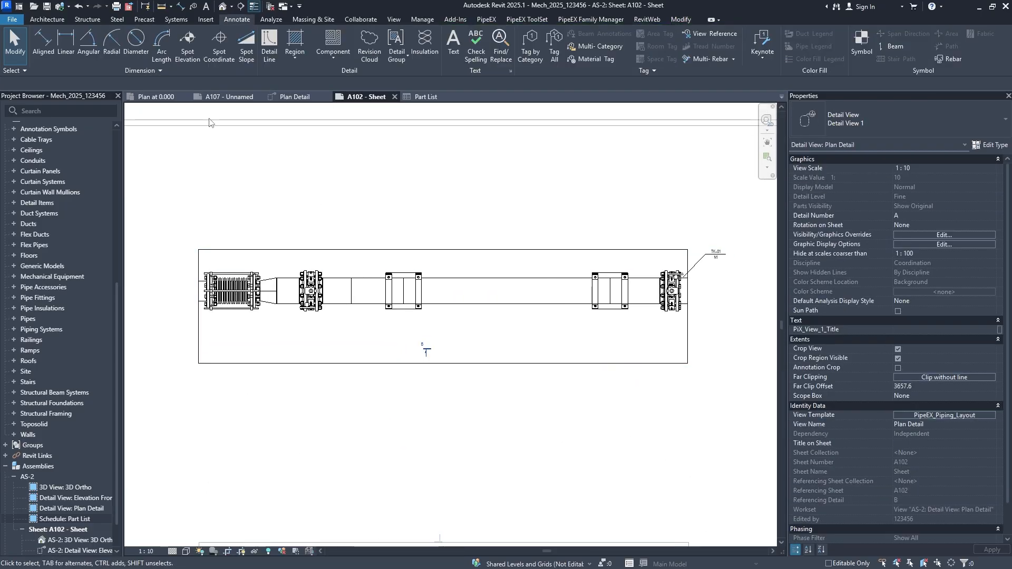
key(d)
key(l)
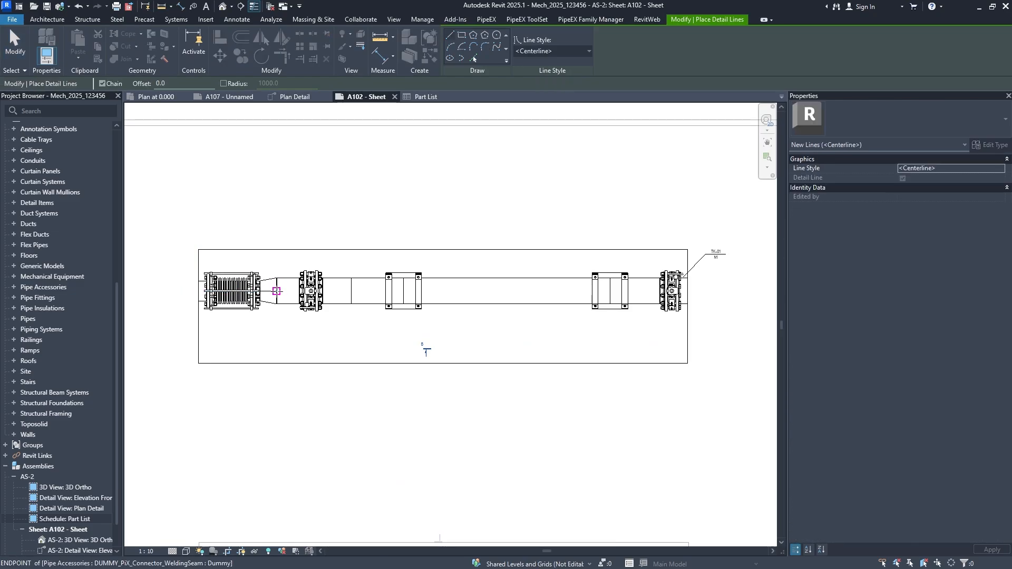
click(276, 289)
click(688, 291)
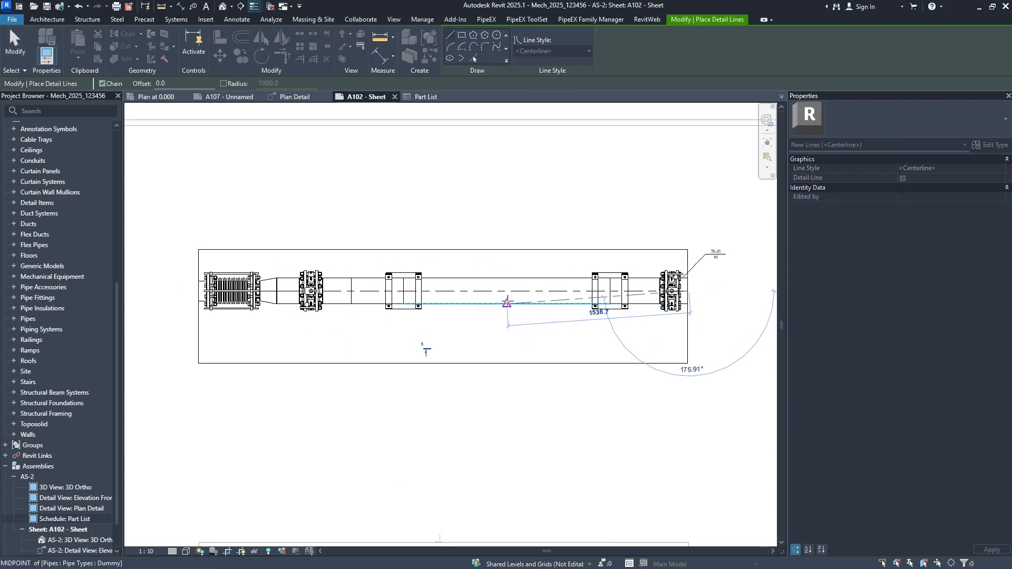
key(Escape)
key(Escape)
Stretch the centerline's left end to the assembly's left end, making the line about 4140 mm long
click(498, 297)
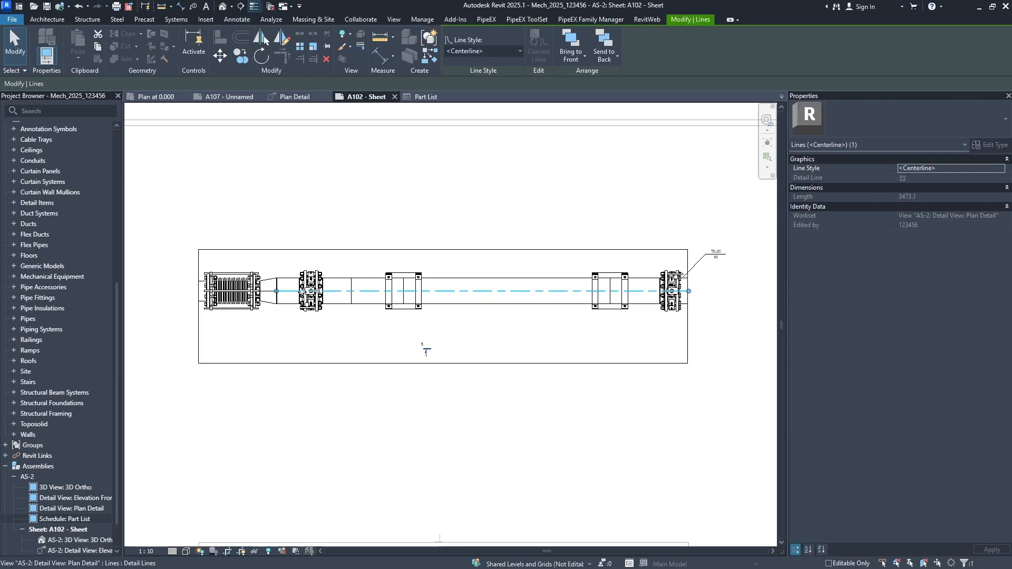
drag(276, 290, 195, 291)
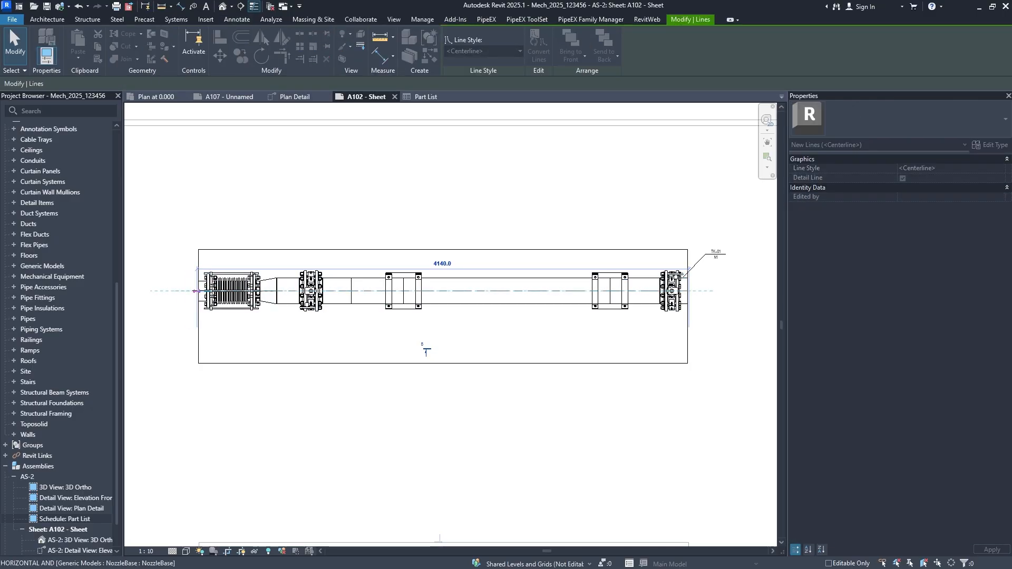
key(Escape)
Delete the centerline detail line from the Plan Detail view
middle_drag(523, 234, 505, 264)
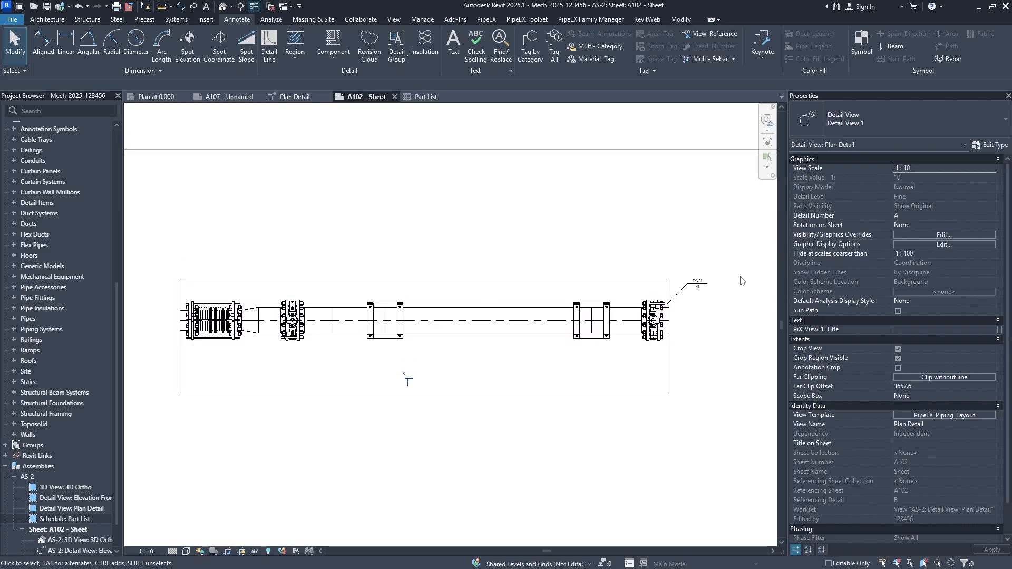
scroll(686, 288, up, 2)
click(480, 334)
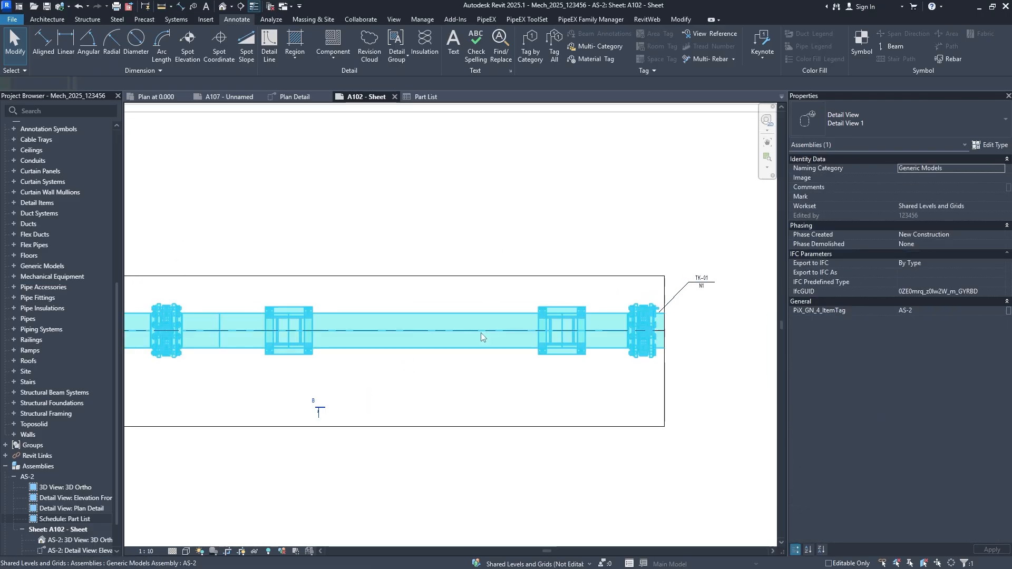
key(Tab)
click(480, 333)
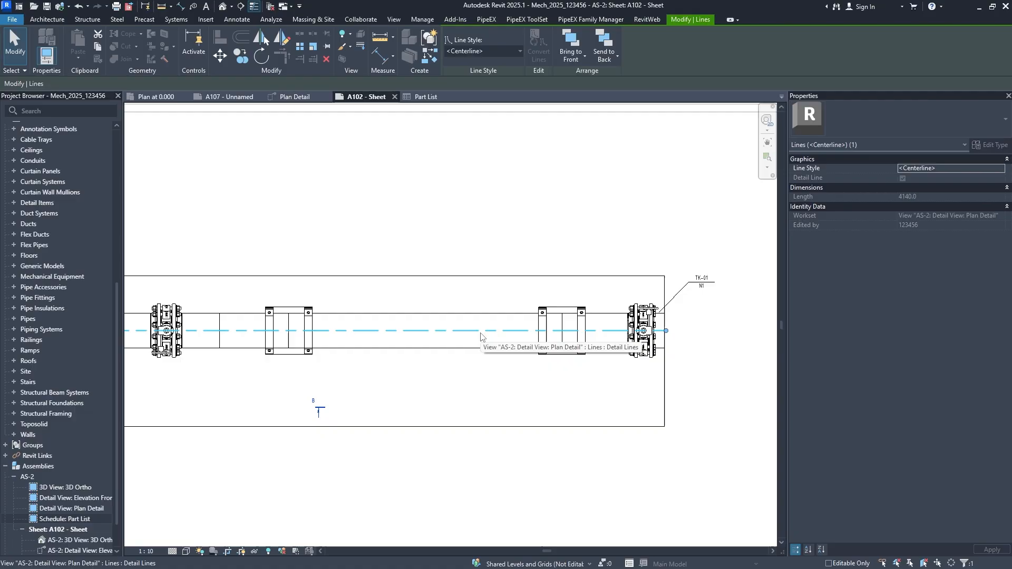
key(Escape)
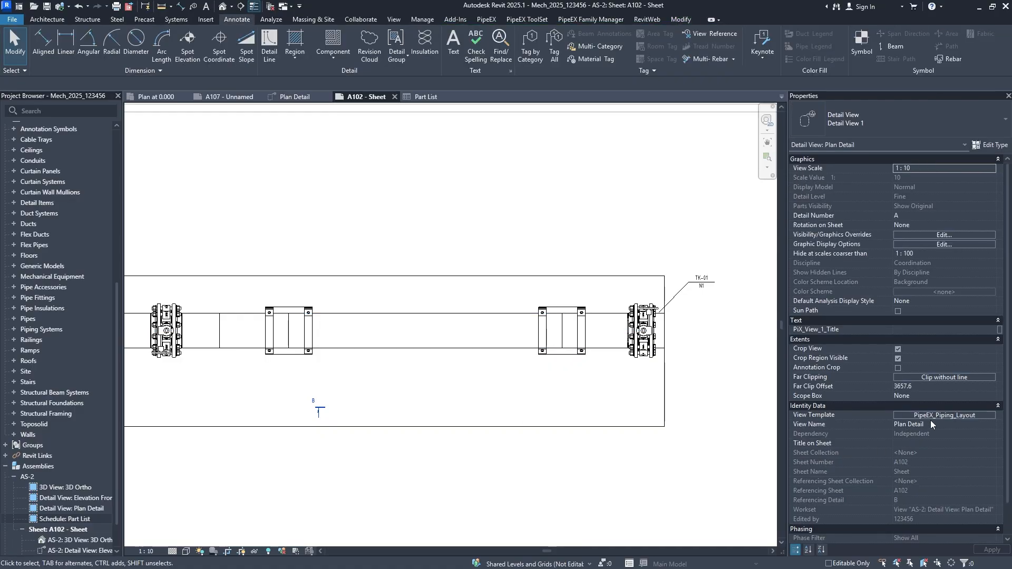
Open the model category overrides of the PipeEX_Piping_Layout view template for the Plan Detail view, listing templates of all view types
click(949, 415)
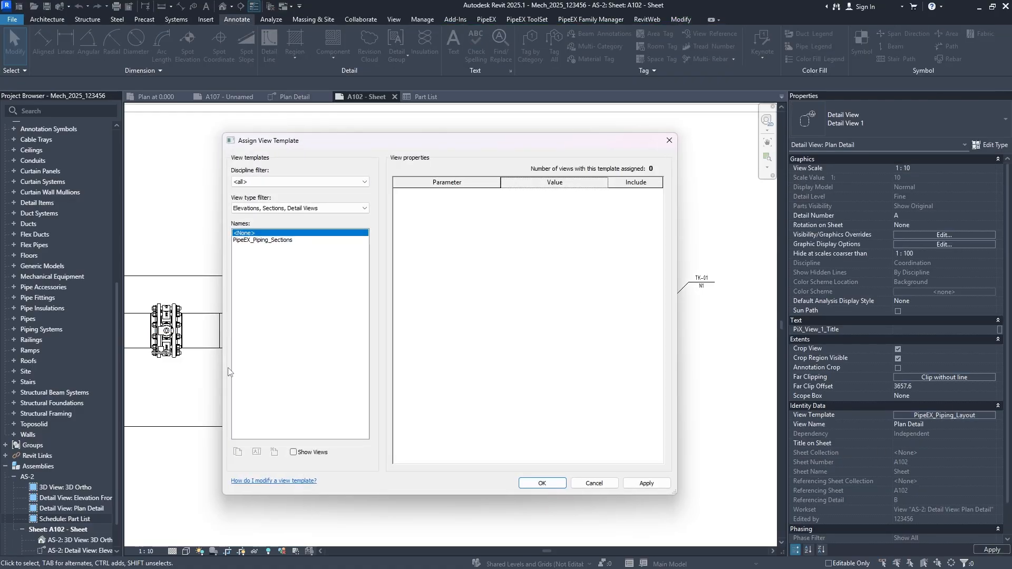
click(242, 210)
click(249, 216)
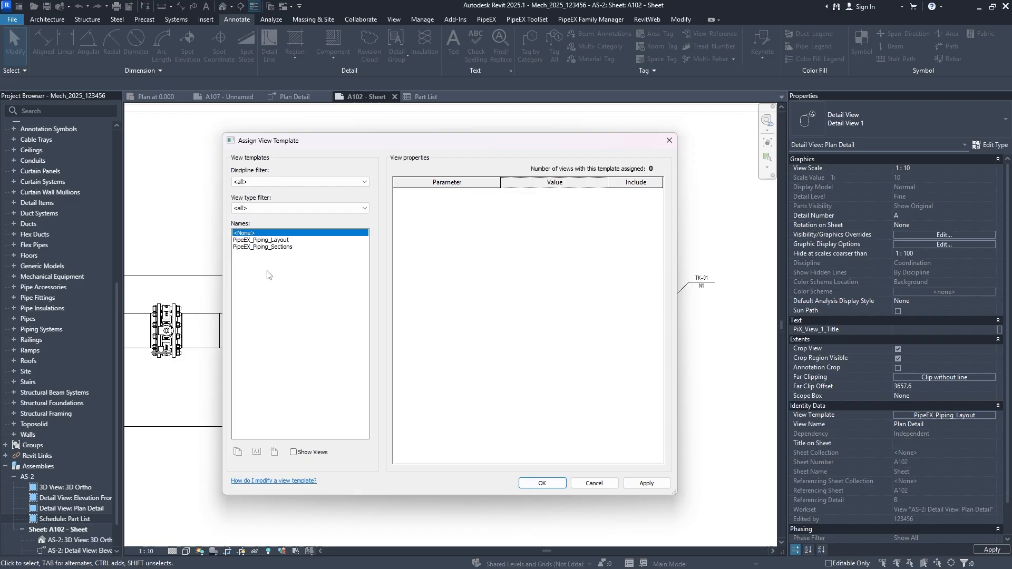
click(292, 241)
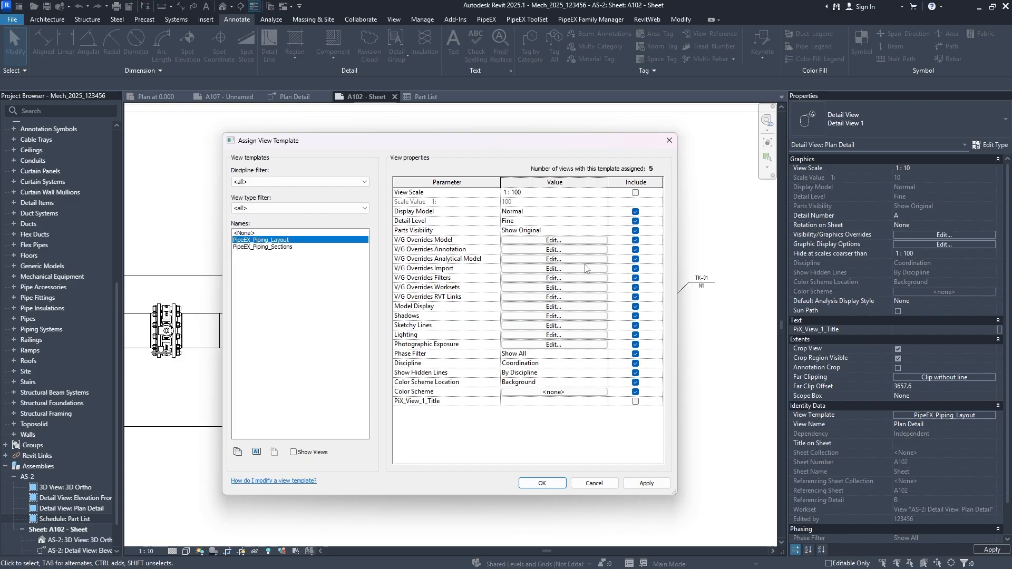
click(562, 241)
Set the projection surface transparency of the Pipes category to 98% in the template's model overrides
scroll(253, 369, down, 3)
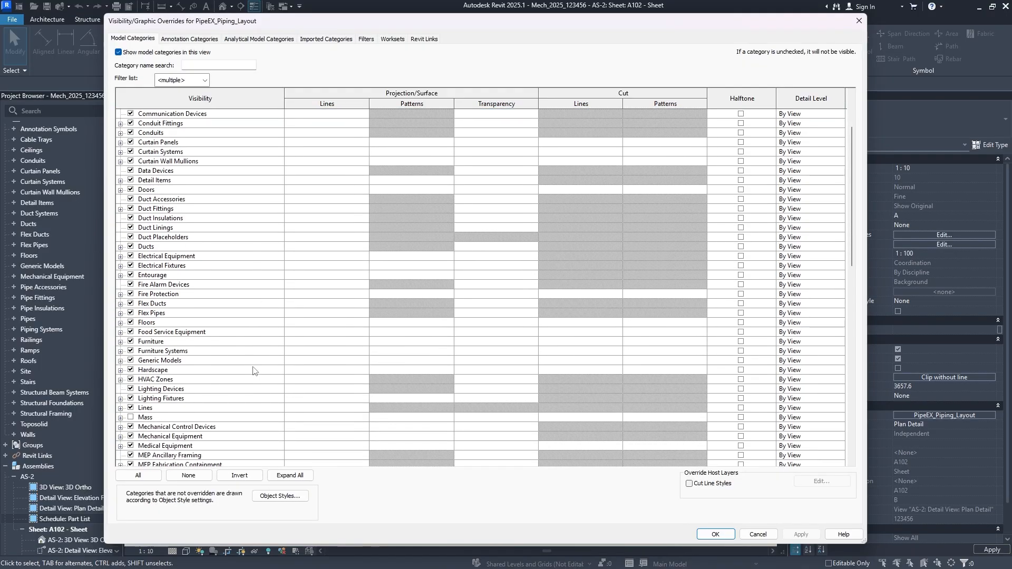
scroll(253, 371, down, 7)
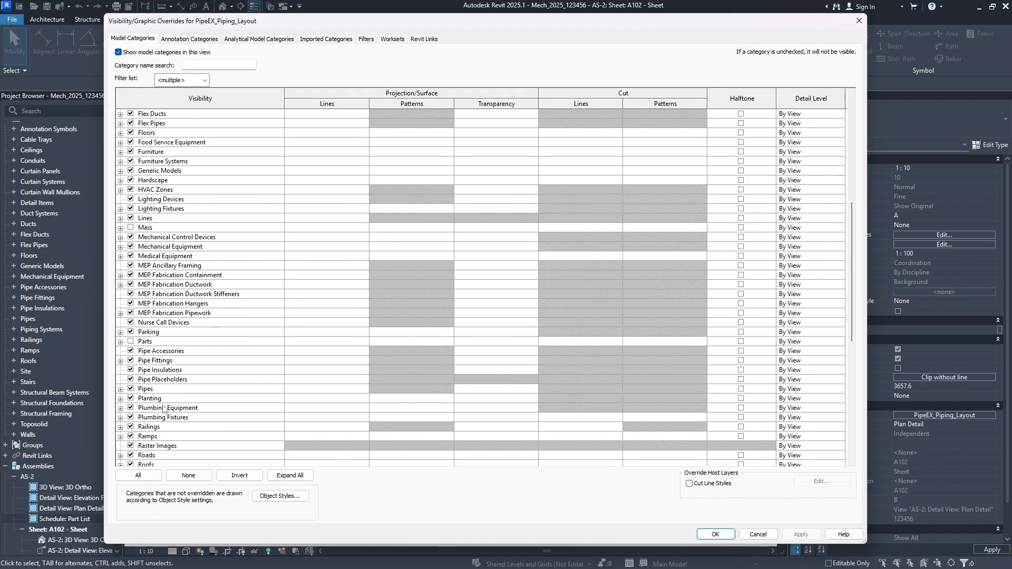
click(120, 390)
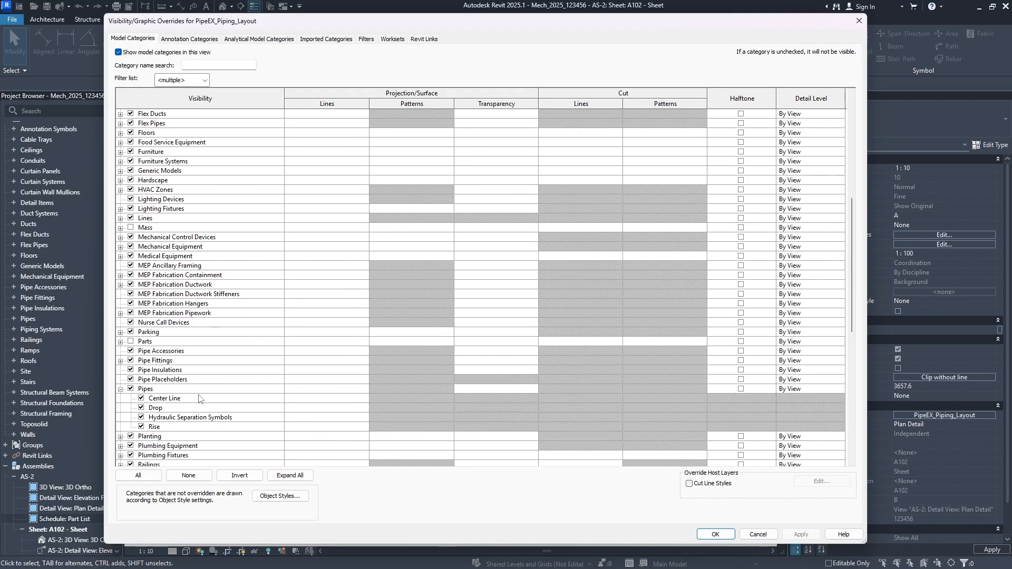
click(493, 391)
click(496, 389)
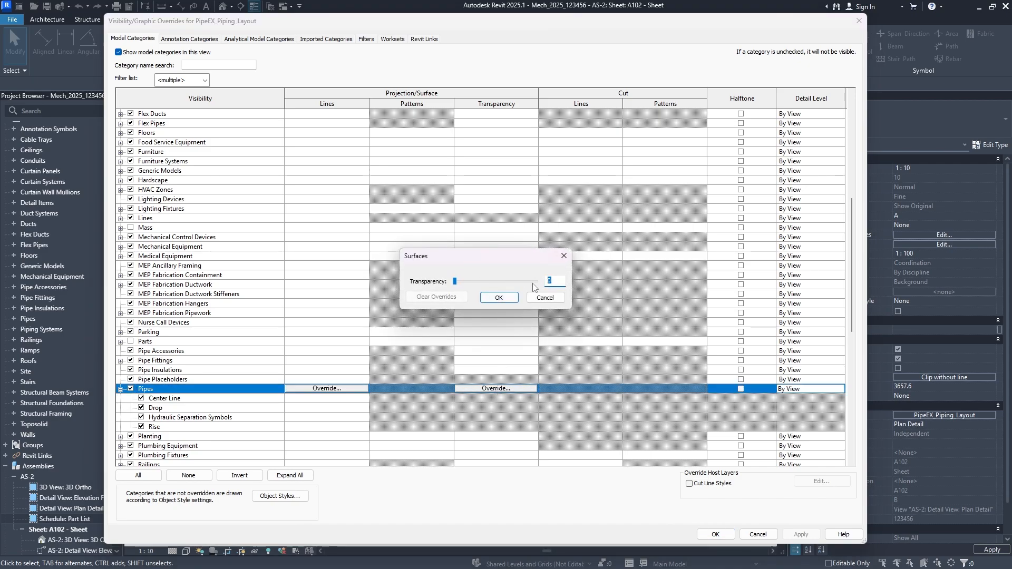
click(499, 298)
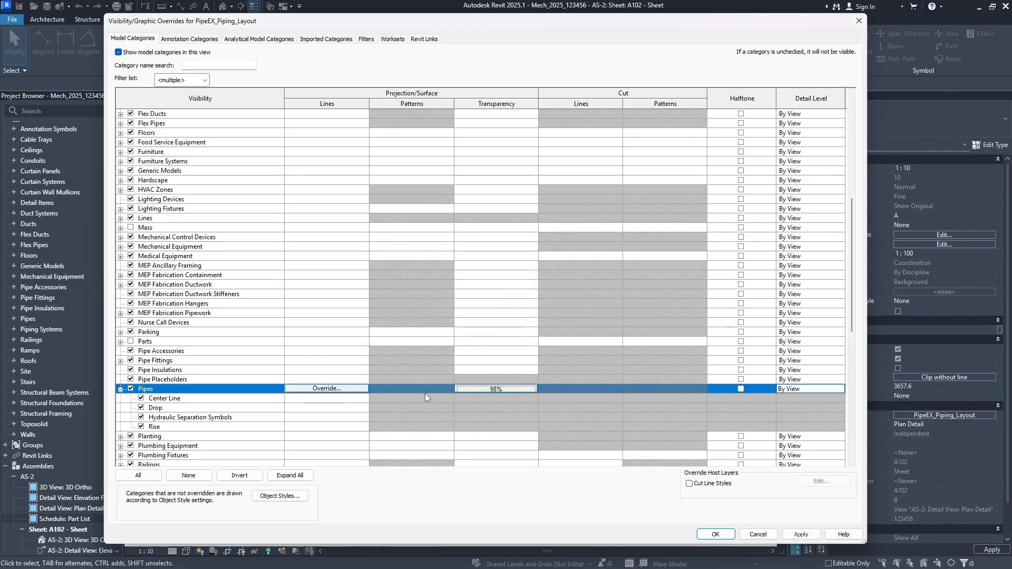
Set the Pipe Fittings category's surface transparency to 98% and apply the PipeEX_Piping_Layout template to the Plan Detail view
click(521, 362)
click(520, 361)
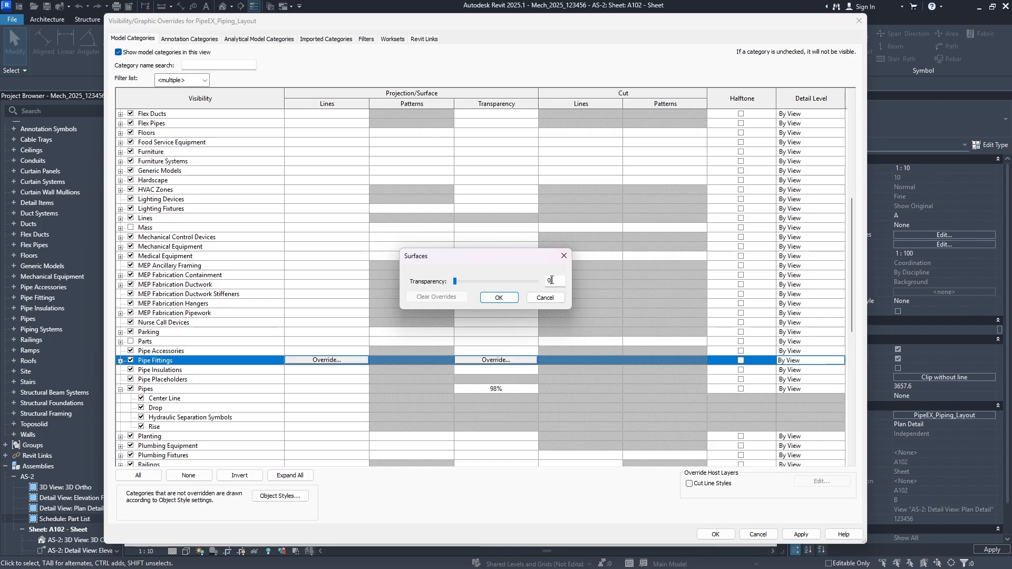
click(501, 299)
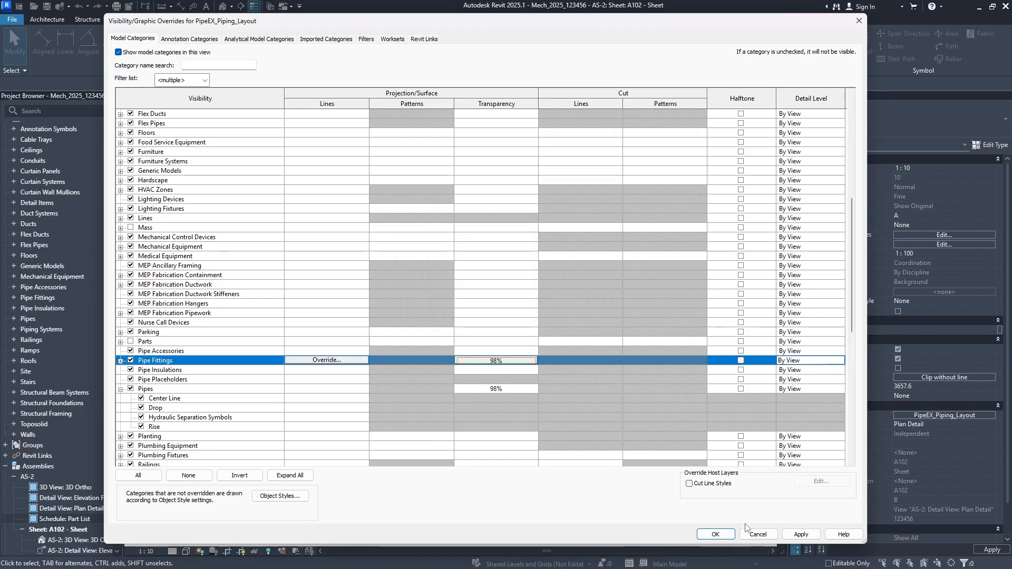
click(800, 534)
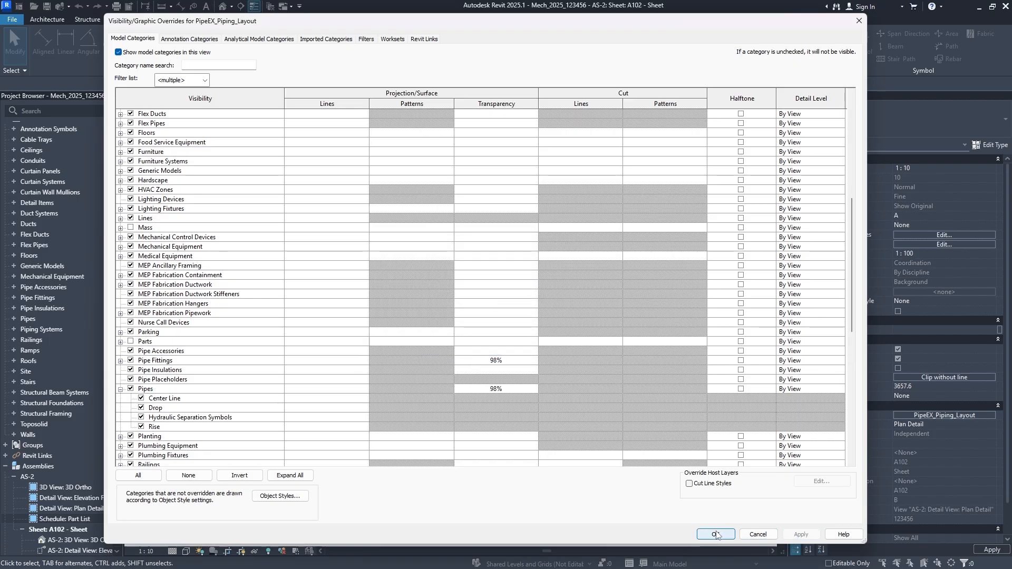
click(716, 534)
click(646, 483)
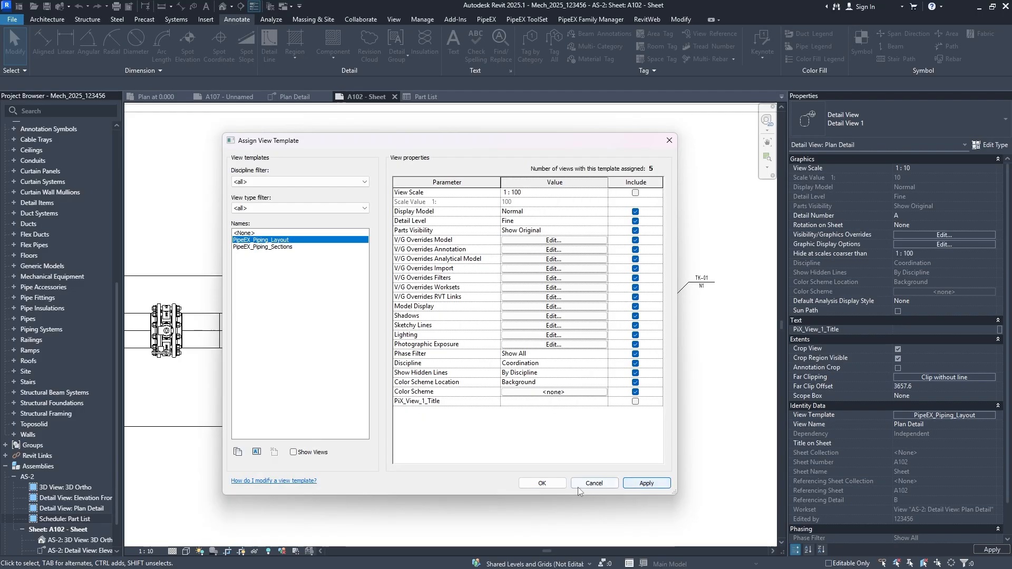
click(543, 483)
scroll(479, 392, up, 5)
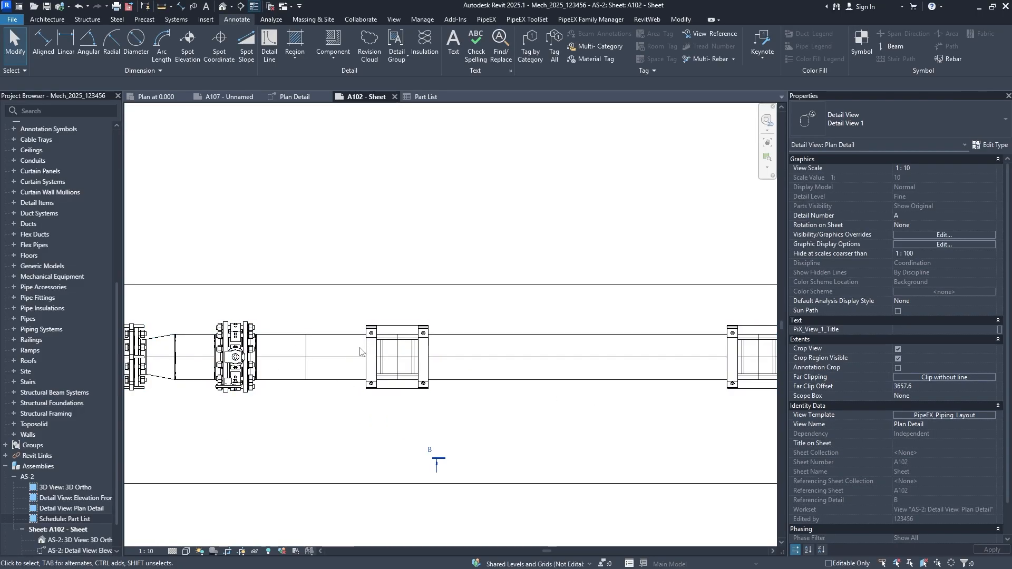
scroll(609, 380, down, 3)
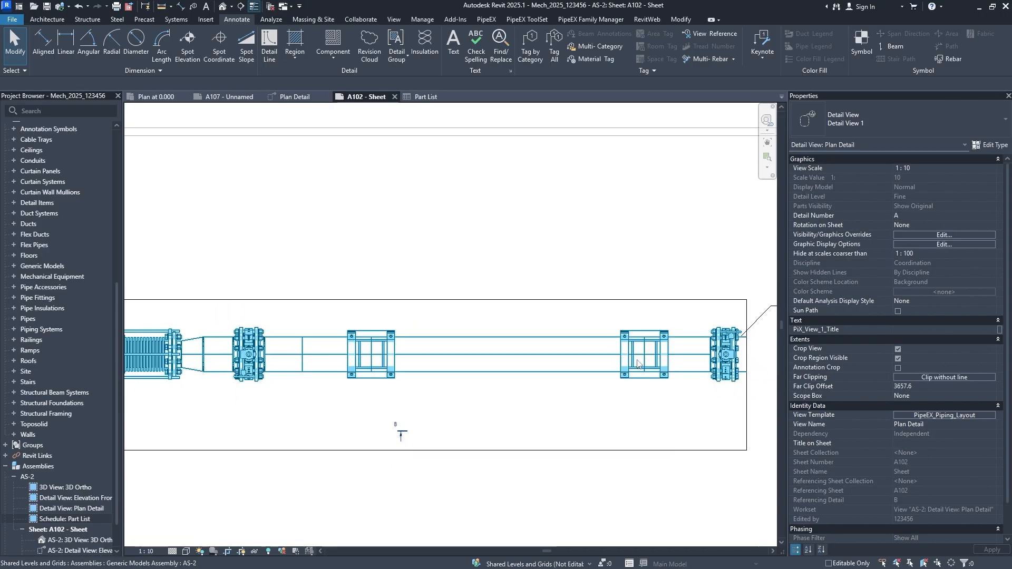
Reopen the PipeEX_Piping_Layout template's model category overrides from the Plan Detail view's View Template setting
click(989, 145)
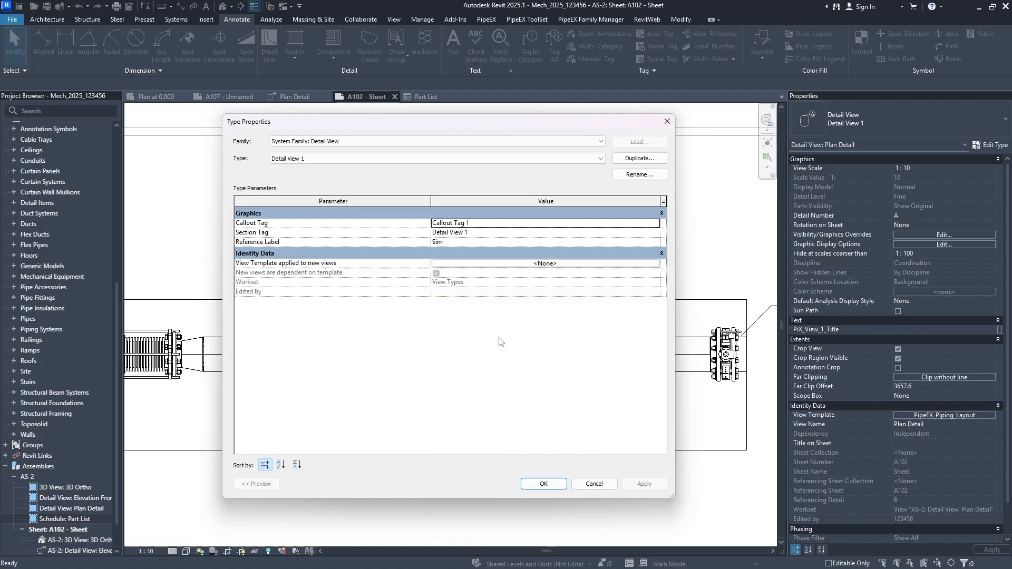
key(Escape)
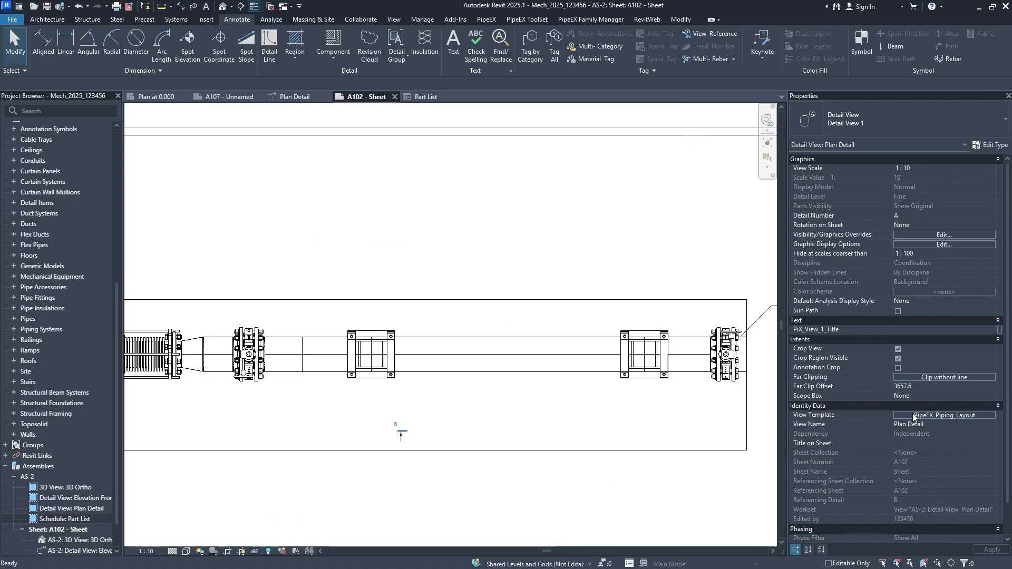
click(914, 415)
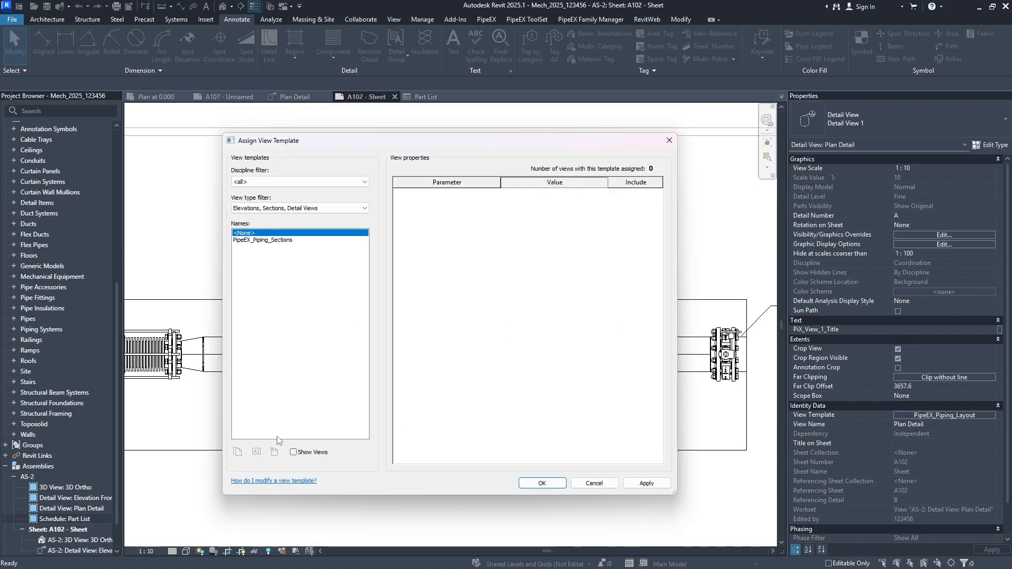
click(274, 208)
click(264, 216)
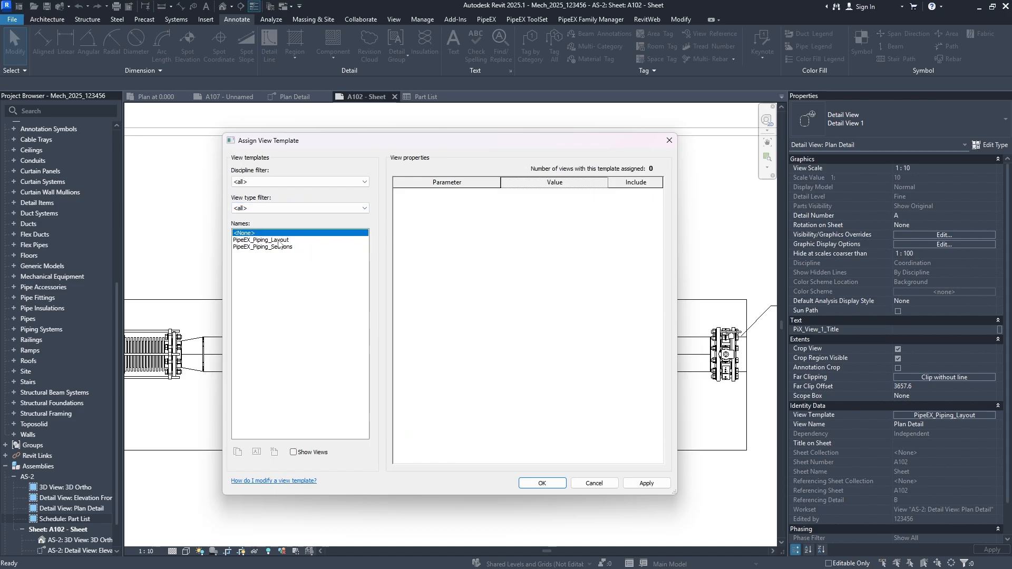
click(262, 239)
click(568, 240)
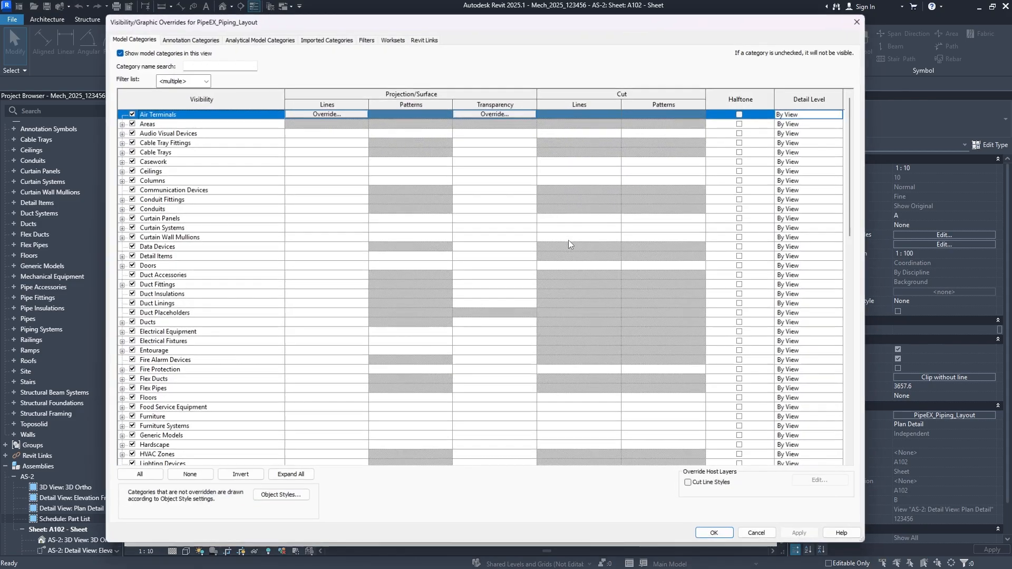
Override the Center Line subcategory of Pipes with the Center line pattern and apply the template to the Plan Detail view
scroll(236, 302, down, 4)
scroll(236, 302, down, 4)
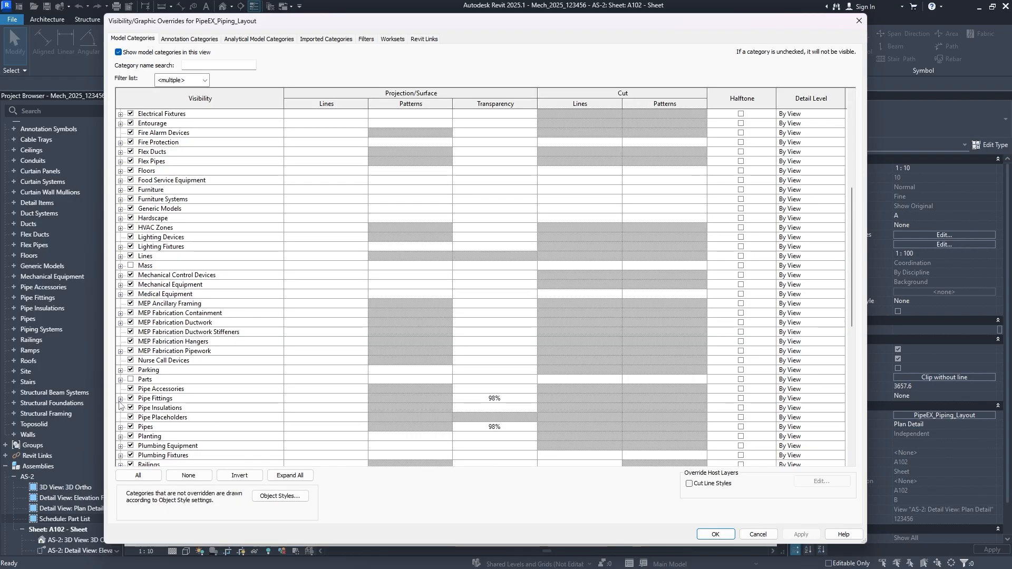
click(120, 430)
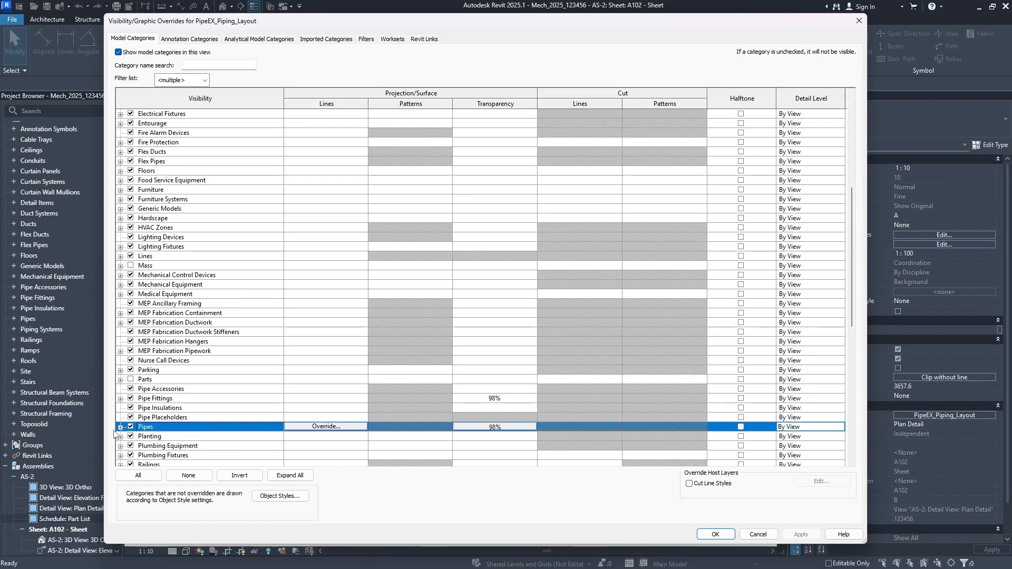
click(121, 428)
scroll(316, 413, down, 3)
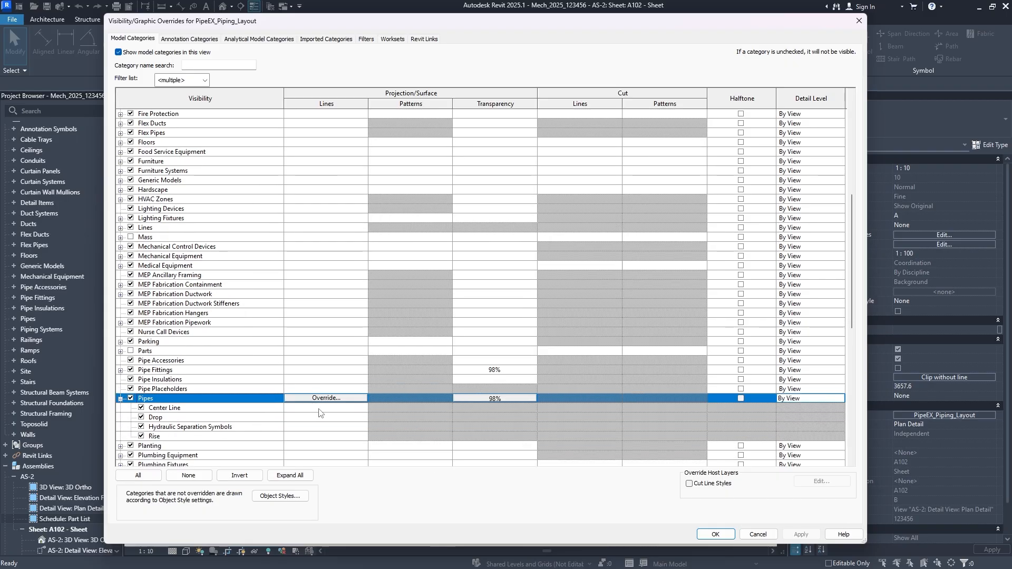
click(316, 409)
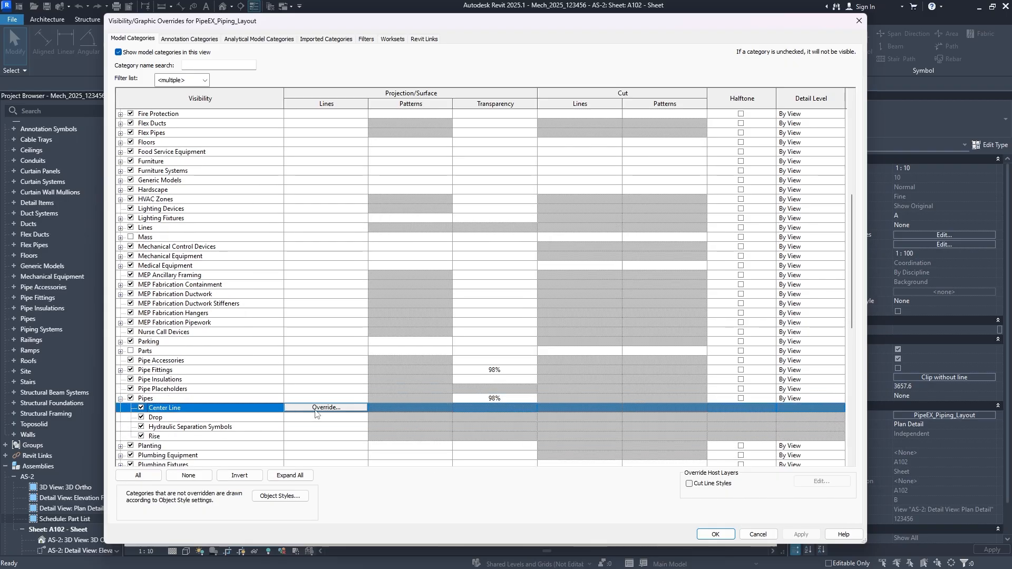
click(324, 408)
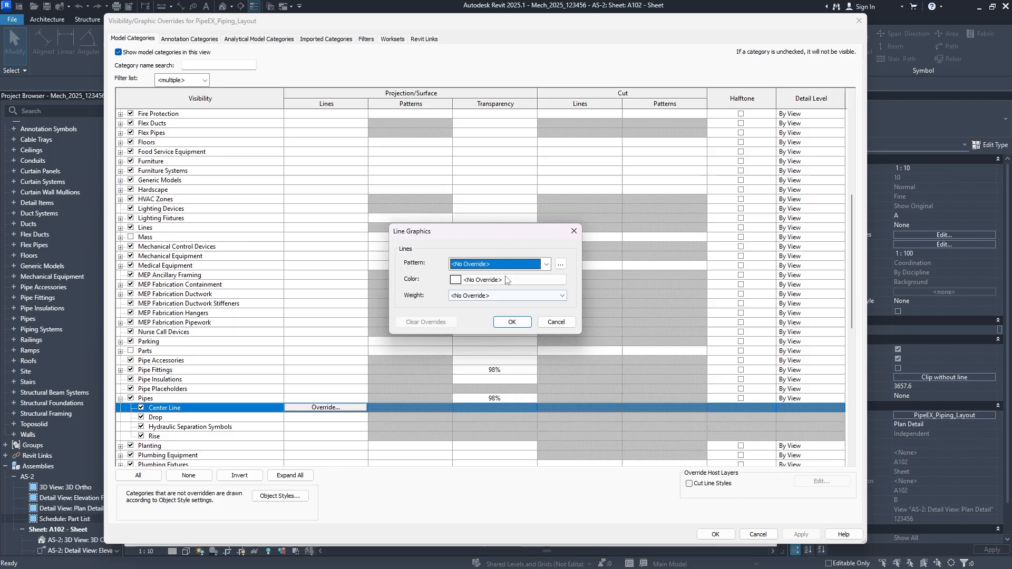
click(545, 265)
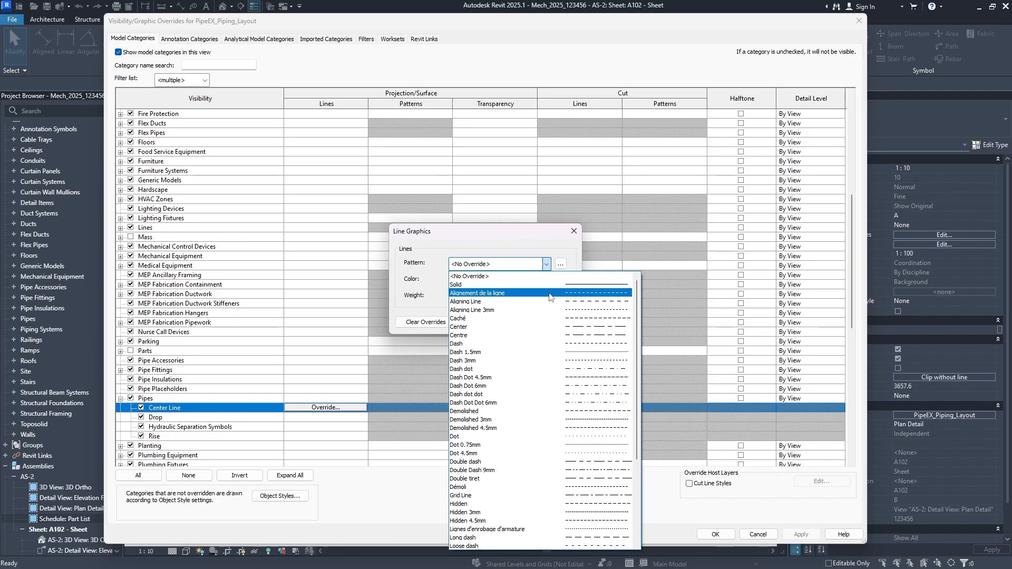
click(546, 327)
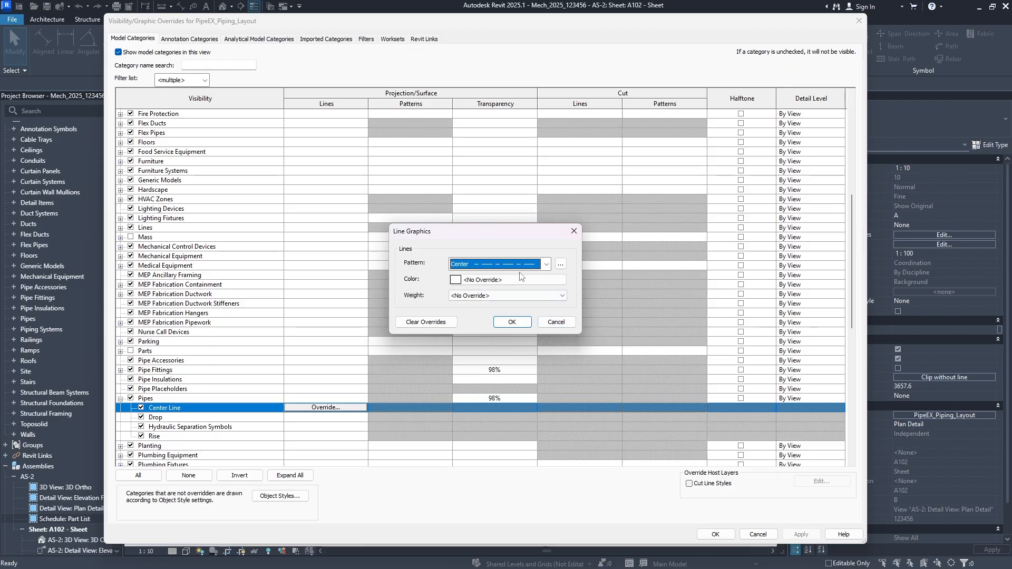
click(511, 322)
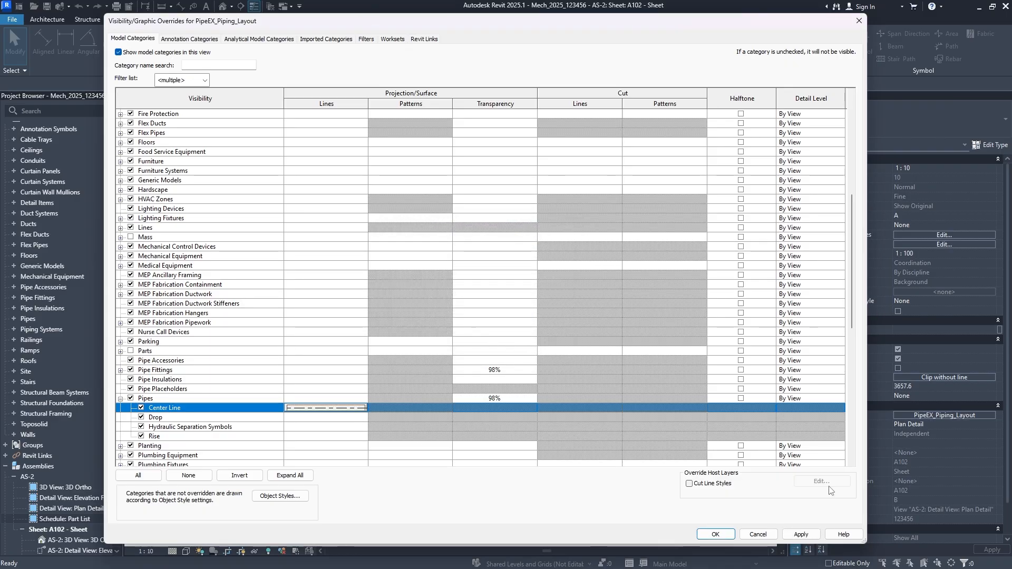
click(804, 534)
click(723, 536)
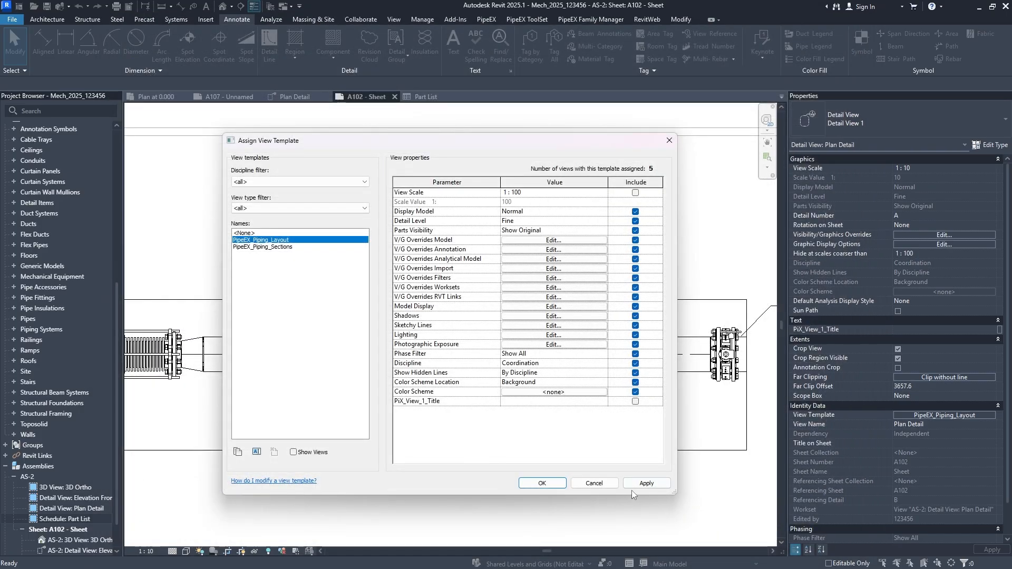
click(546, 484)
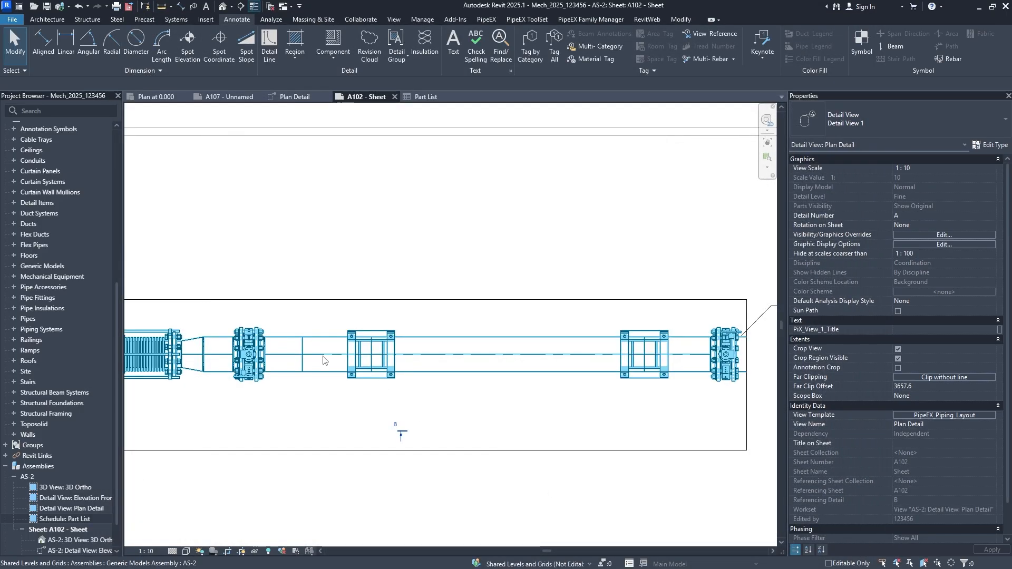
Examine the pipe centerline through the supports and flanged valves along the Plan Detail view
middle_drag(311, 400, 330, 406)
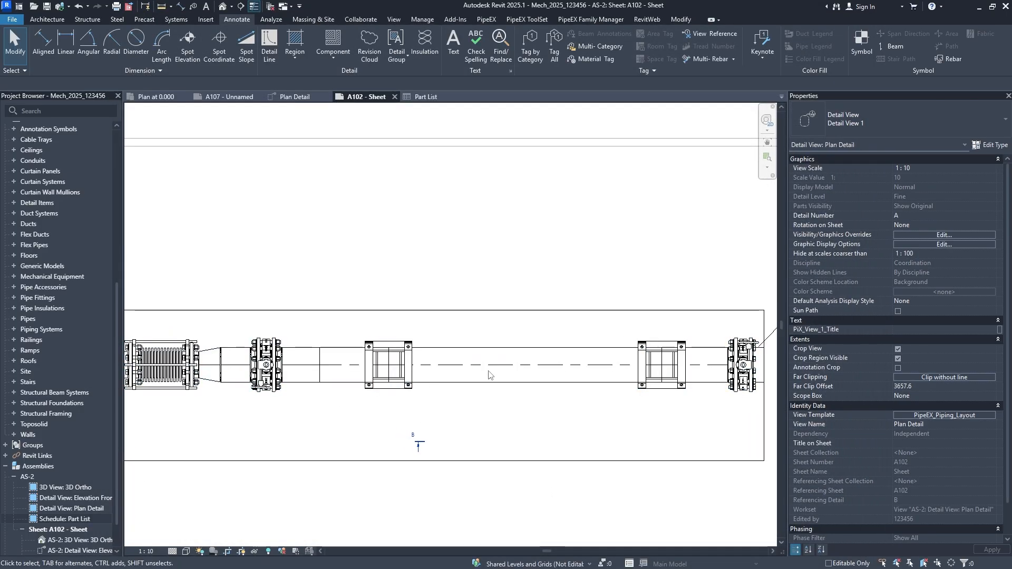
middle_drag(536, 361, 470, 378)
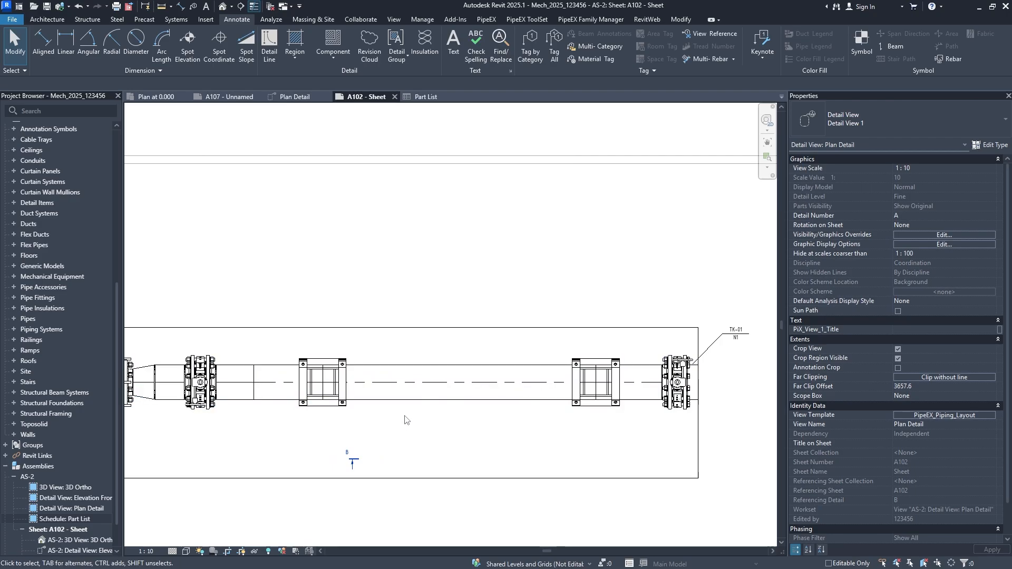
scroll(405, 420, down, 1)
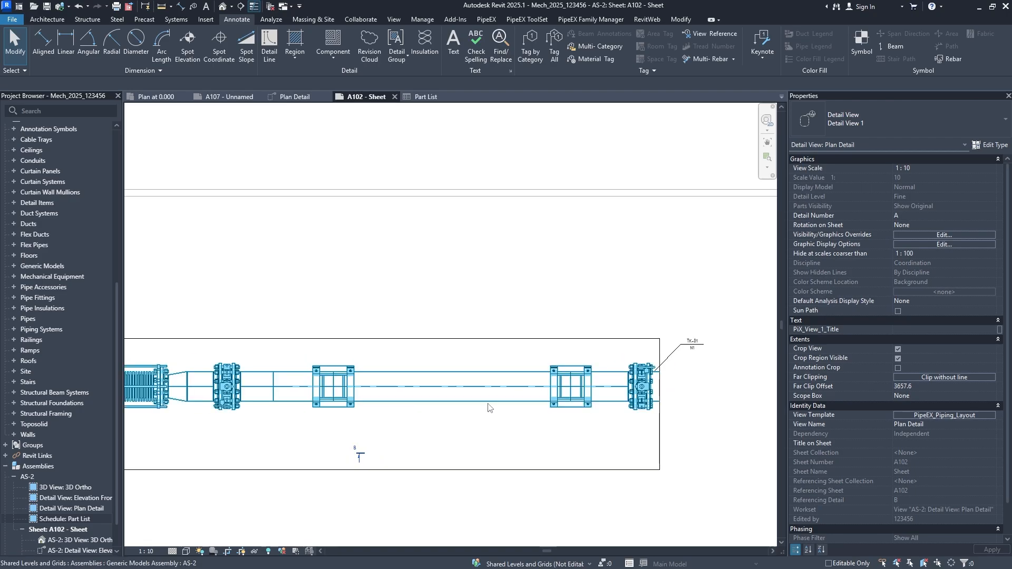
scroll(584, 423, up, 1)
scroll(593, 405, up, 3)
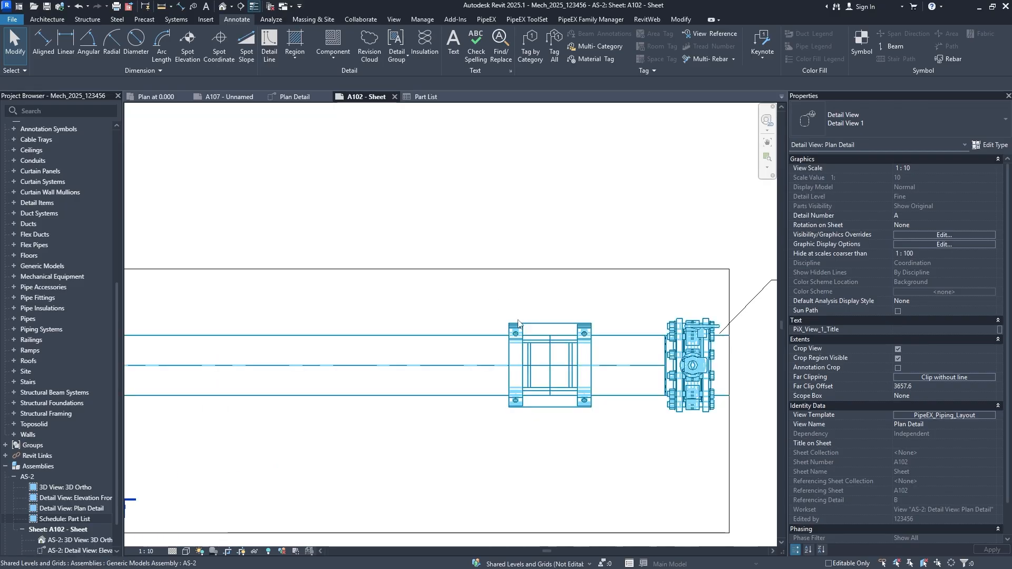
click(584, 409)
click(596, 427)
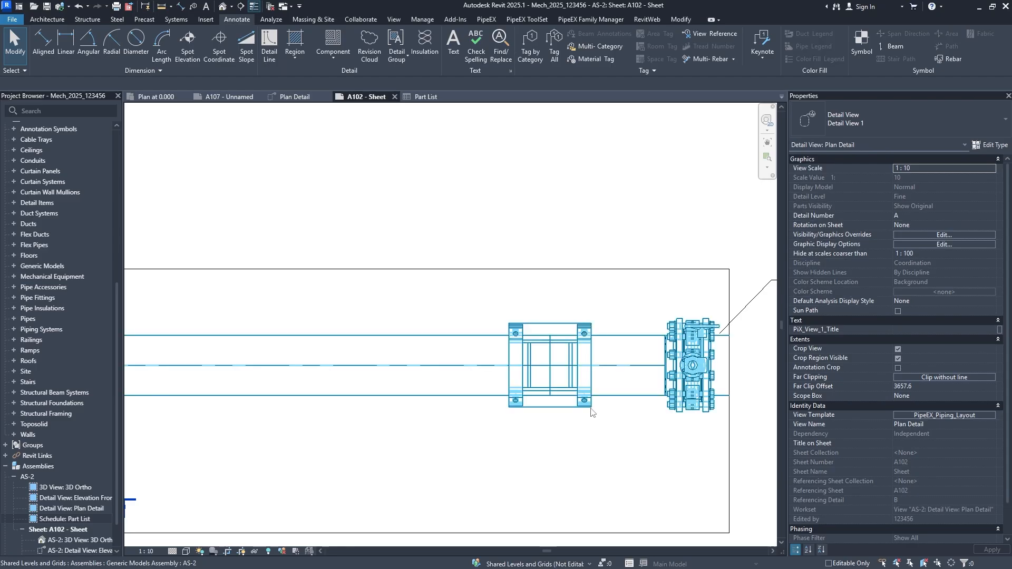
scroll(598, 411, down, 2)
middle_drag(331, 433, 446, 435)
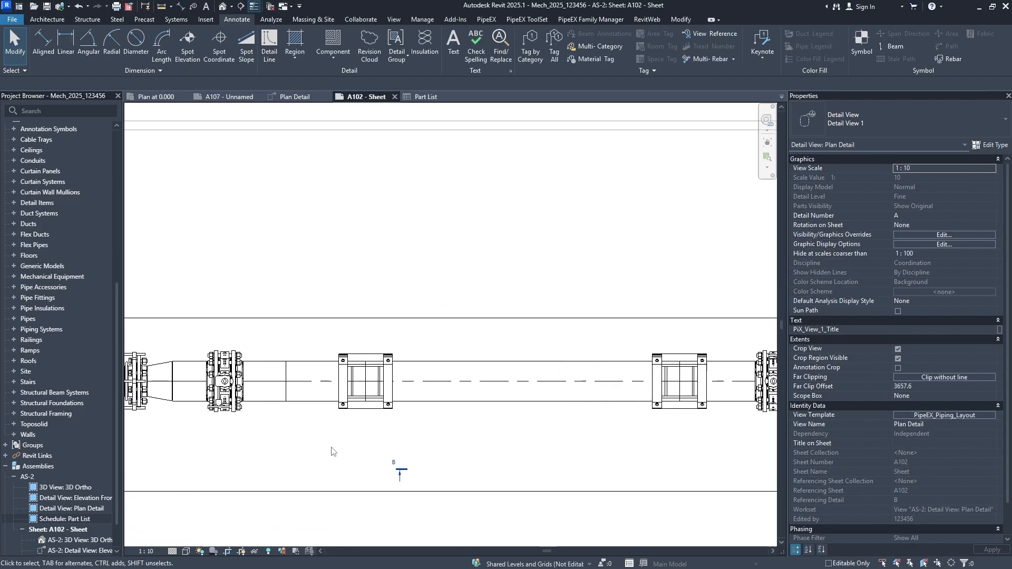
Clear the surface transparency override of the Pipes category in the PipeEX_Piping_Layout template assigned to the Plan Detail view
click(952, 416)
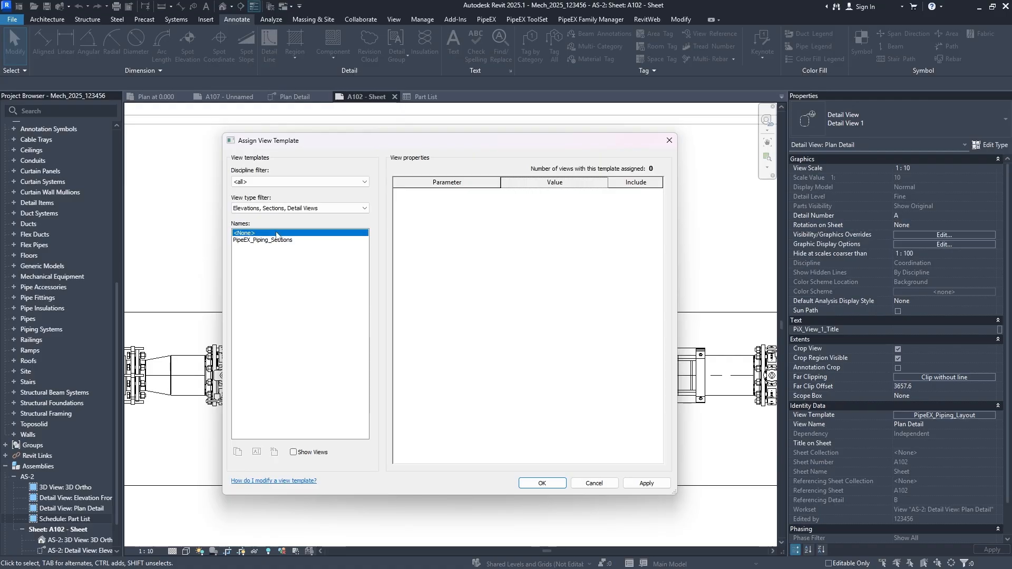
click(295, 208)
click(279, 216)
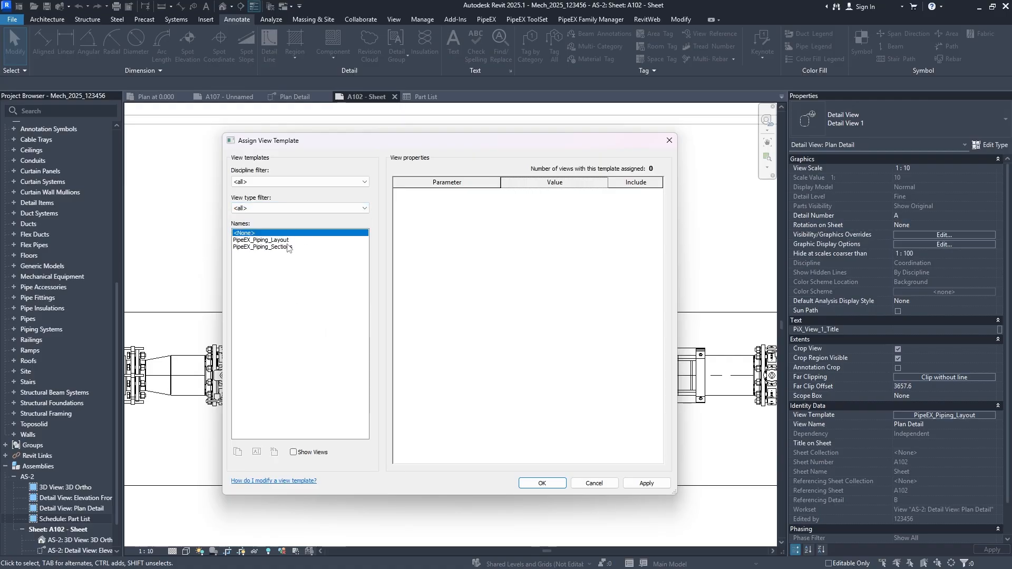
click(290, 241)
click(552, 243)
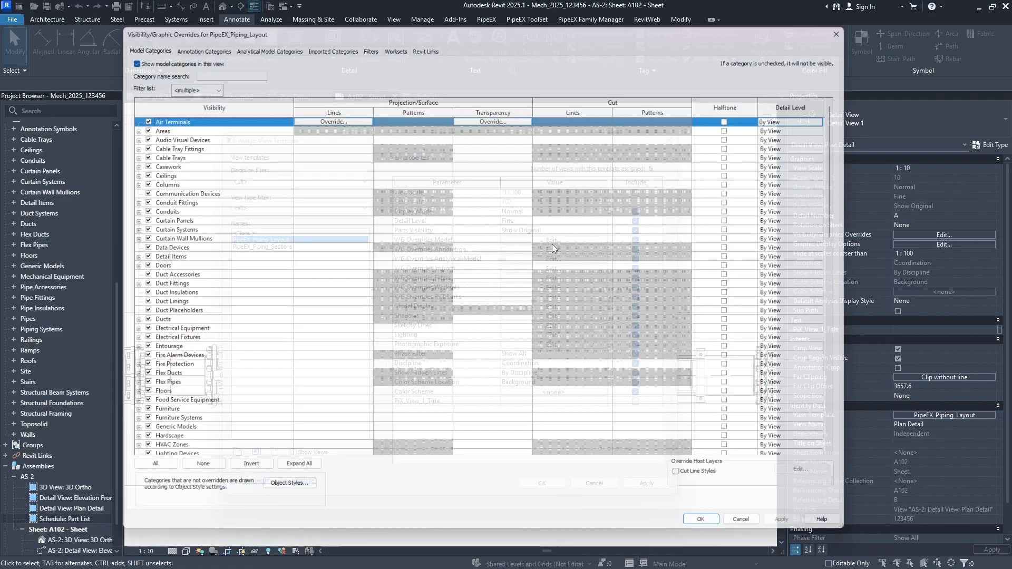
scroll(421, 285, down, 12)
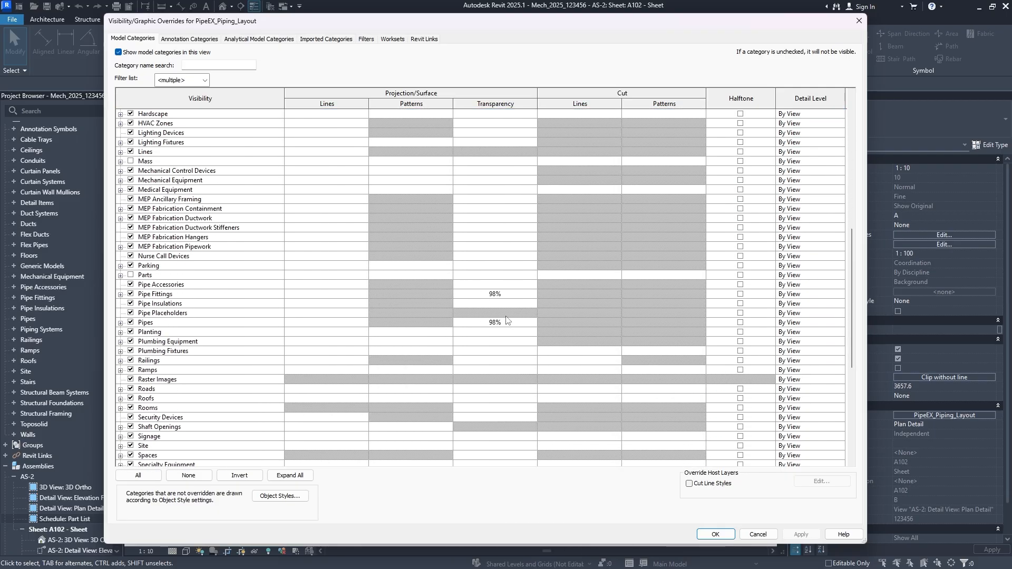
click(499, 323)
click(495, 323)
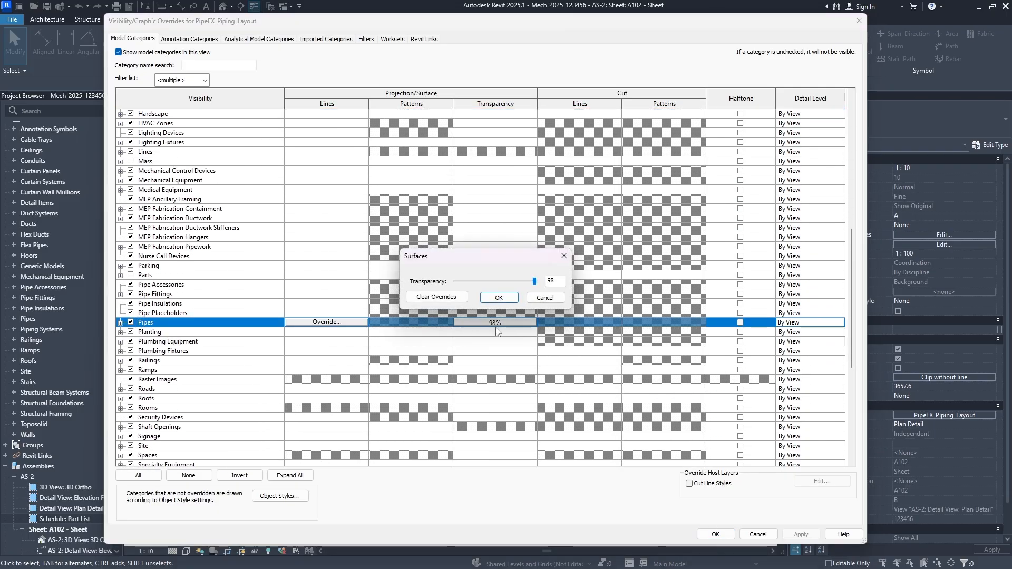
click(499, 298)
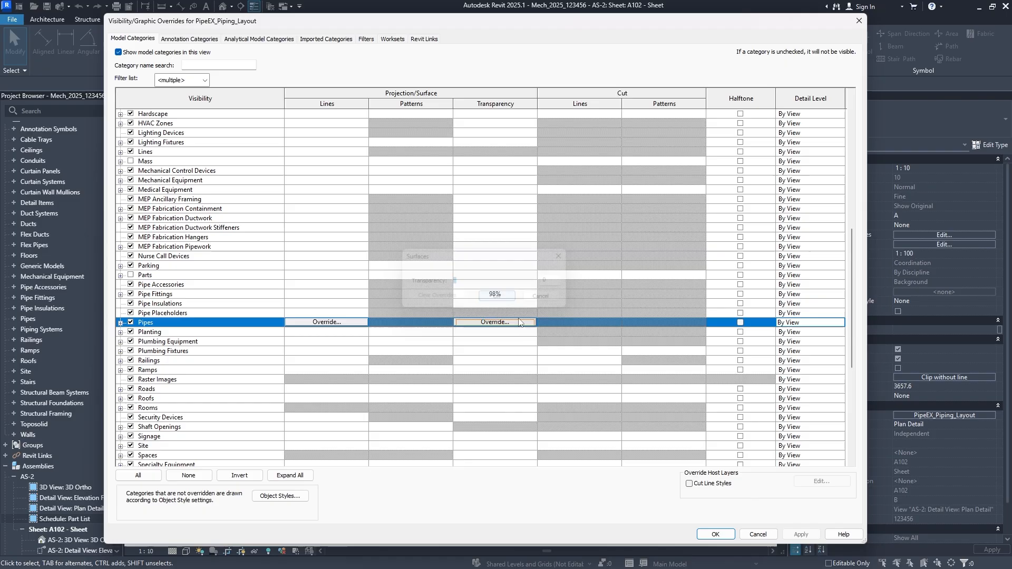
Clear the Pipe Fittings category's surface transparency override and apply the template changes to the Plan Detail view
click(506, 296)
click(485, 294)
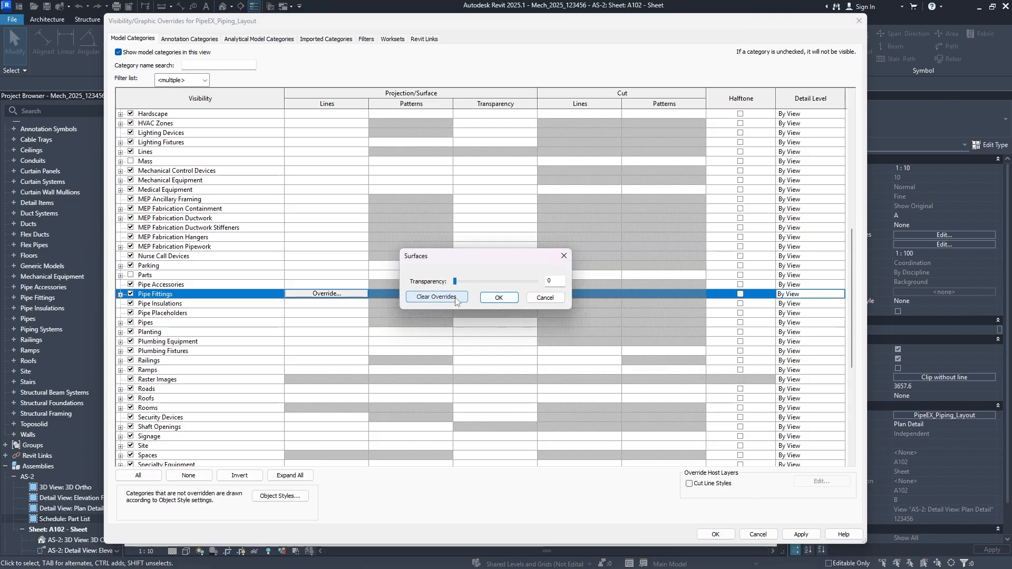
click(436, 300)
click(349, 316)
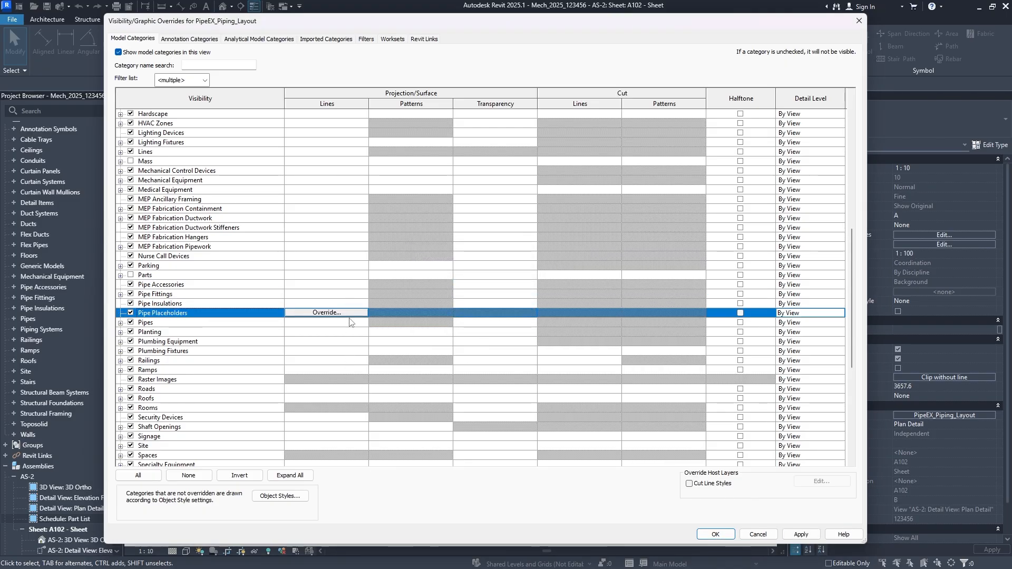
click(121, 323)
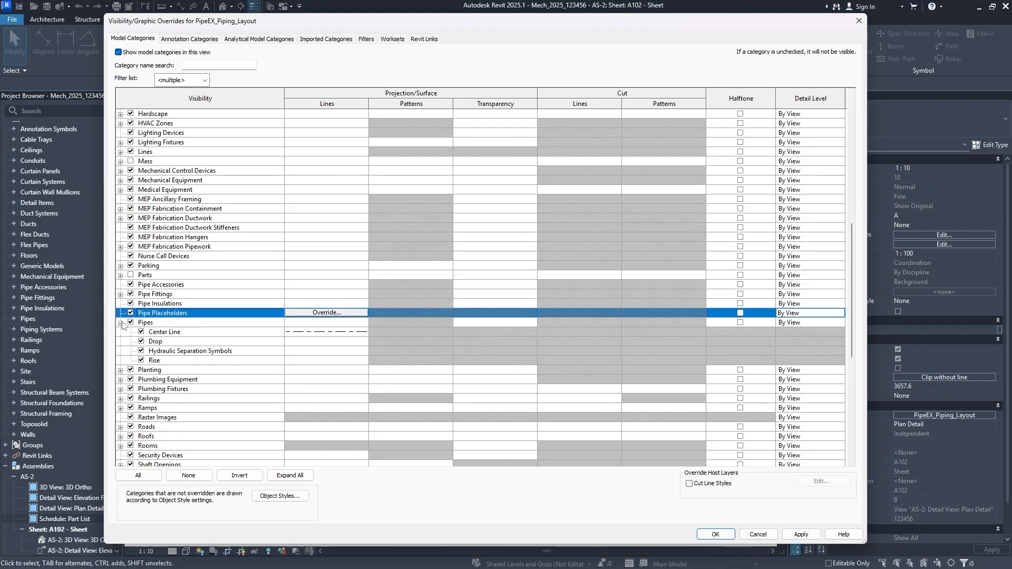
click(801, 534)
click(715, 534)
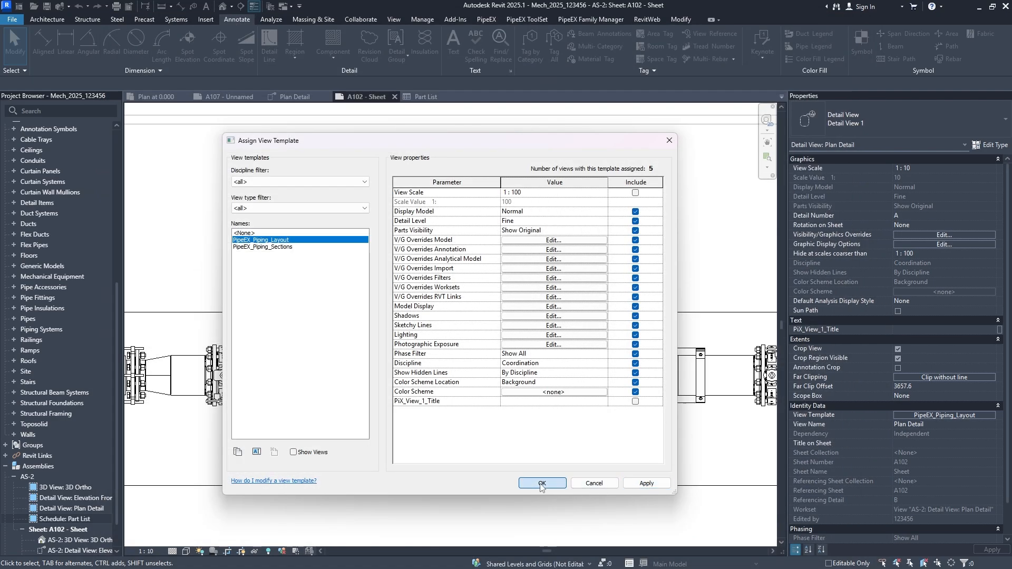
click(541, 483)
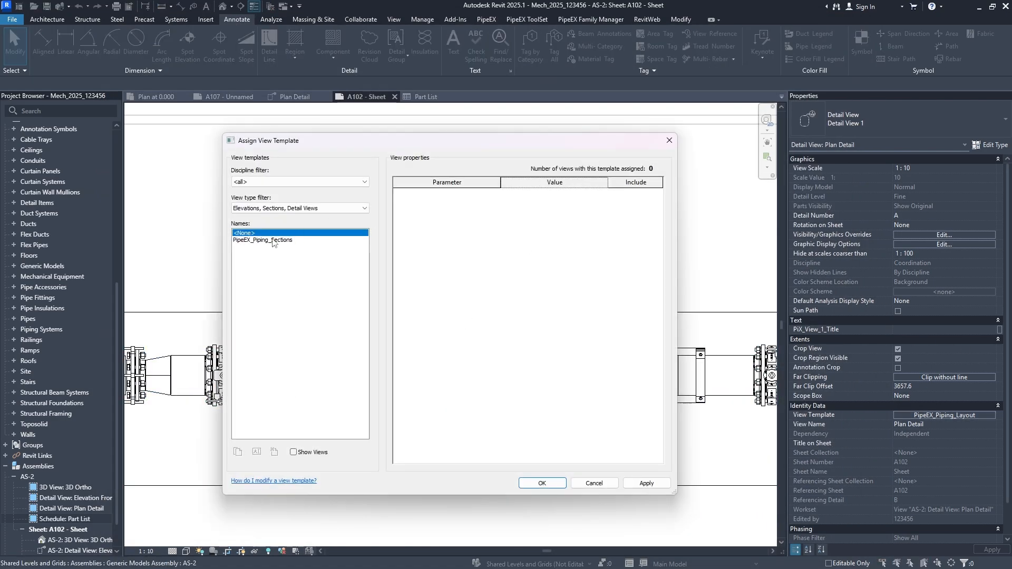
Reopen the PipeEX_Piping_Layout template's model category overrides and locate the Pipes category
click(270, 208)
click(257, 216)
click(280, 240)
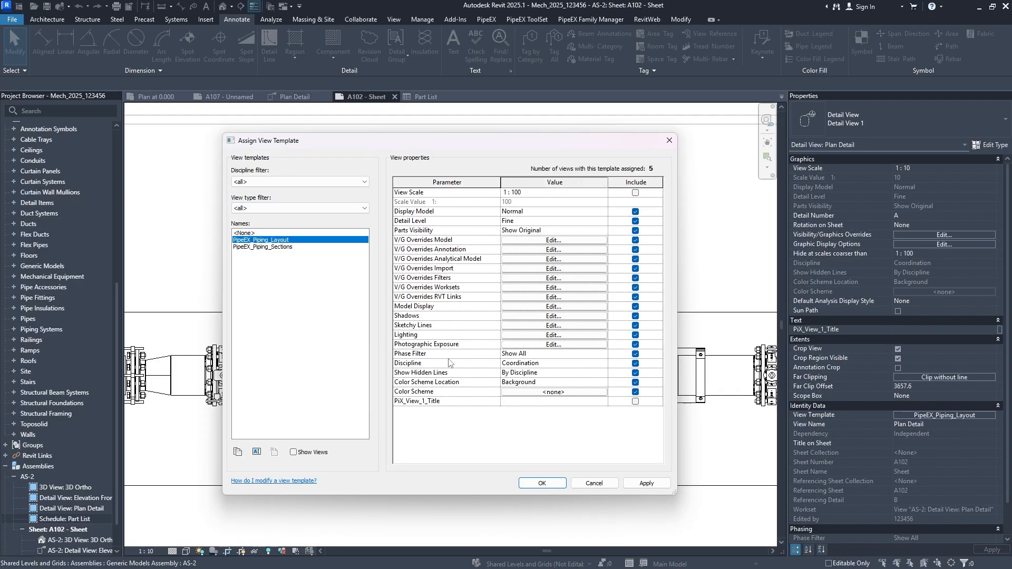
click(549, 242)
scroll(266, 315, down, 15)
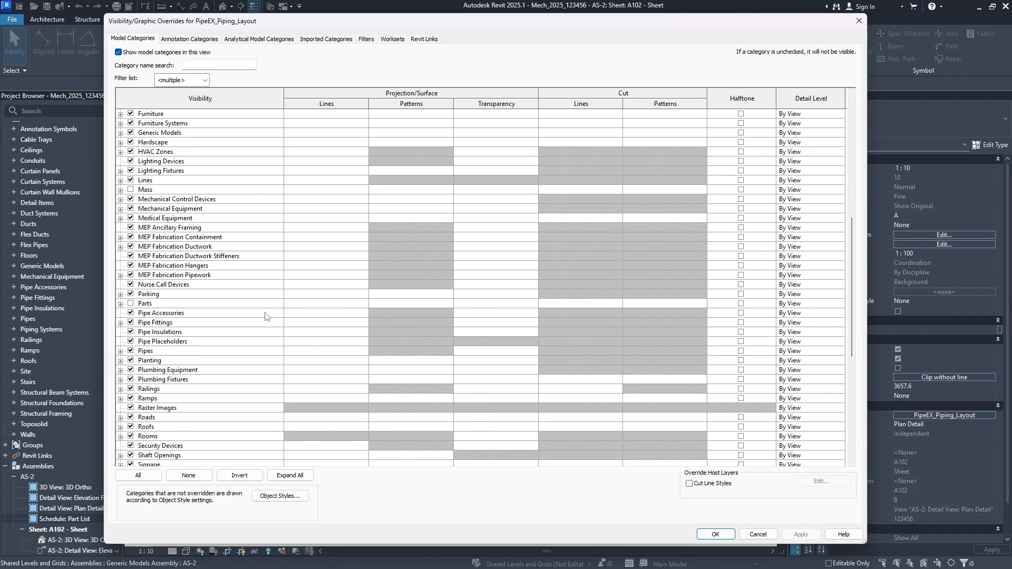
scroll(267, 313, down, 5)
scroll(266, 312, up, 2)
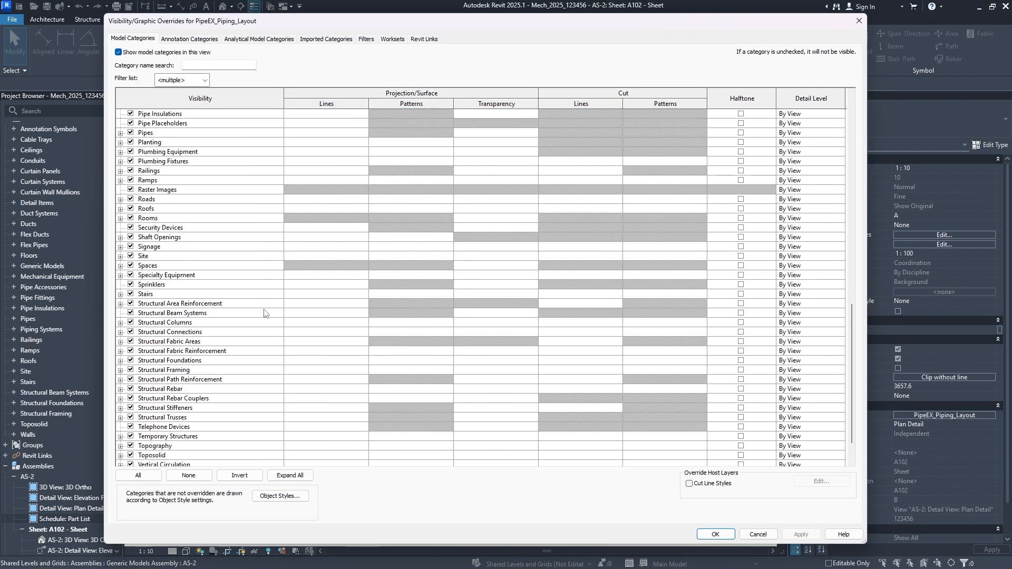
scroll(165, 285, up, 3)
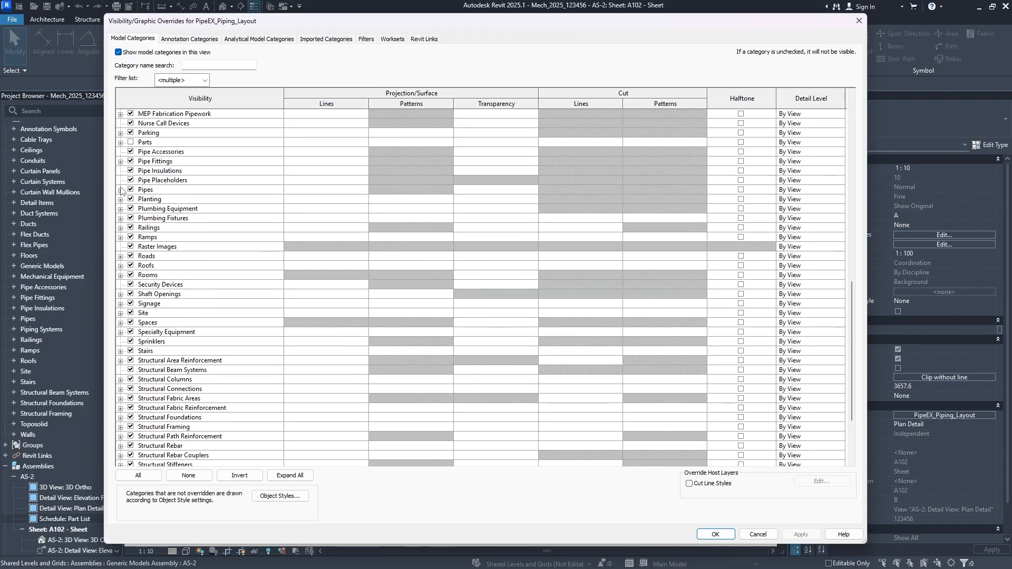
Set the line pattern of the Pipes Center Line subcategory to <No Override> and apply the template to the Plan Detail view
click(120, 191)
click(324, 199)
click(326, 199)
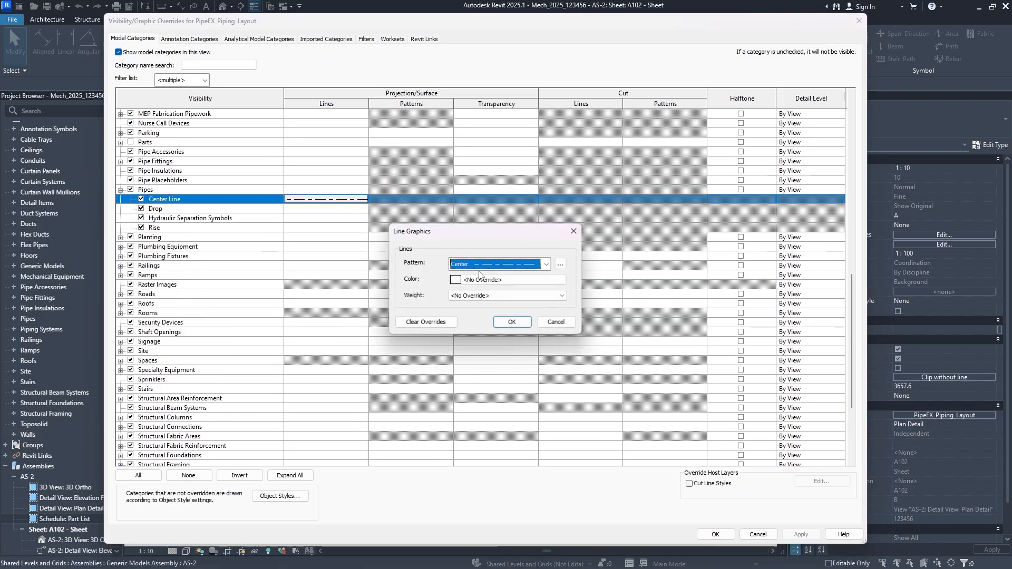
click(477, 264)
scroll(481, 280, up, 2)
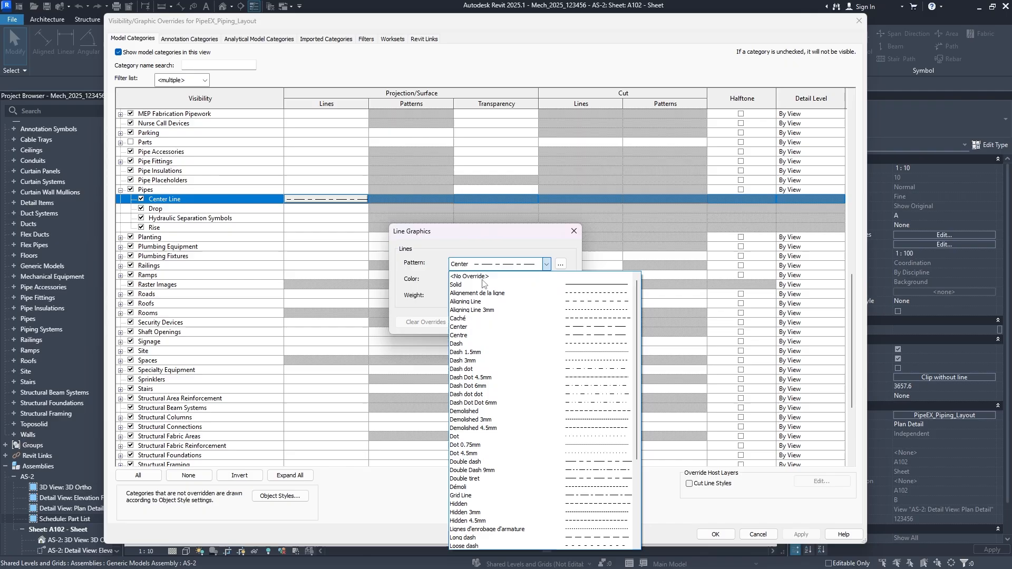
click(486, 277)
click(512, 322)
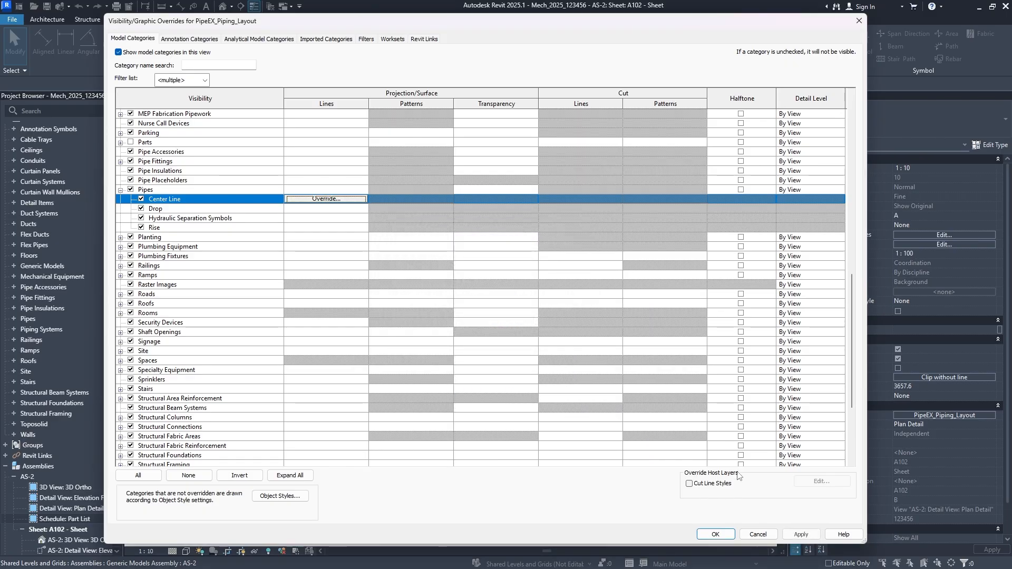
click(701, 537)
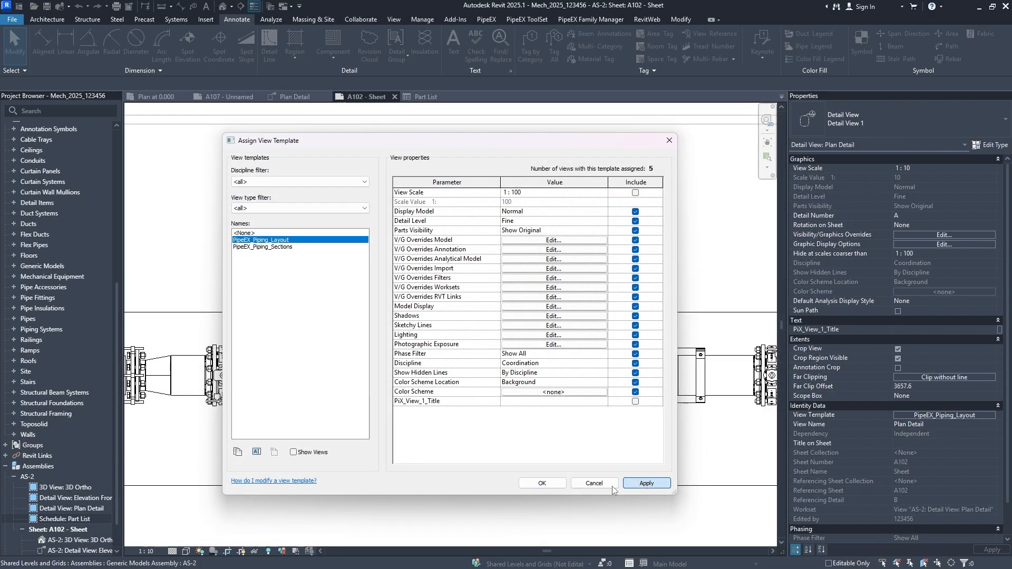
click(560, 486)
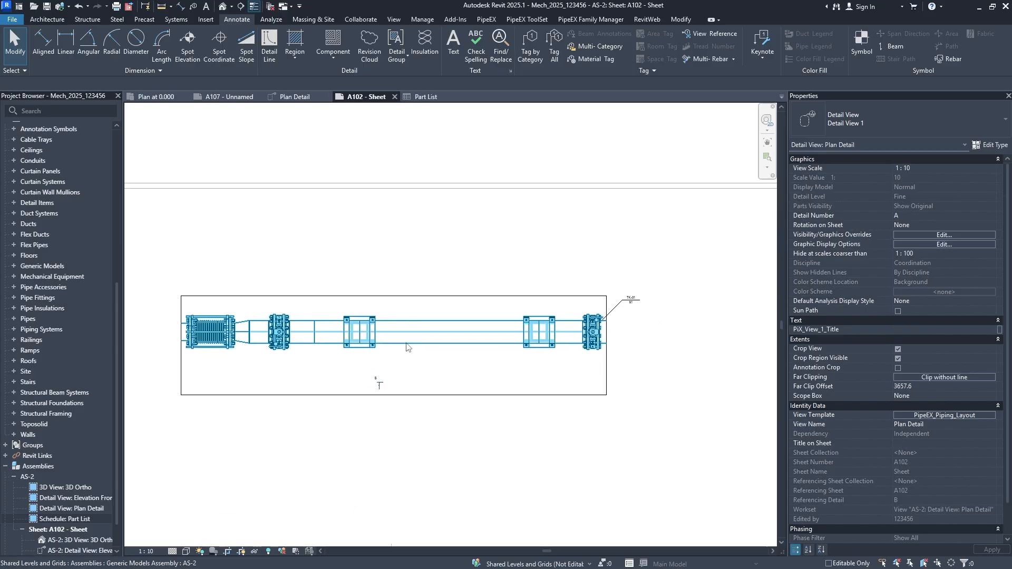
Draw a horizontal <Centerline> detail line about 4160 mm long through the pipe axis across the whole Plan Detail view
click(287, 50)
click(454, 38)
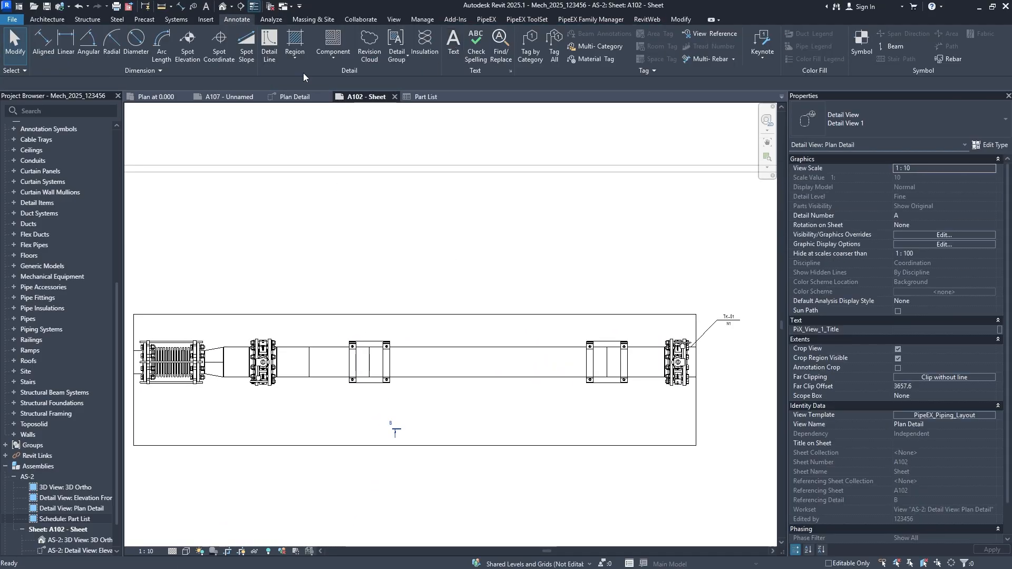
click(269, 43)
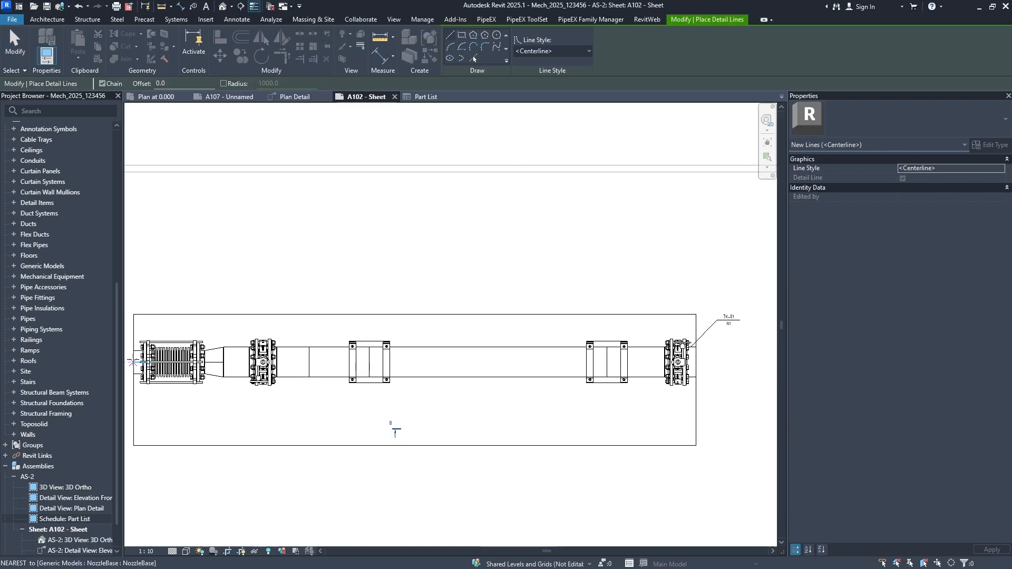
click(133, 362)
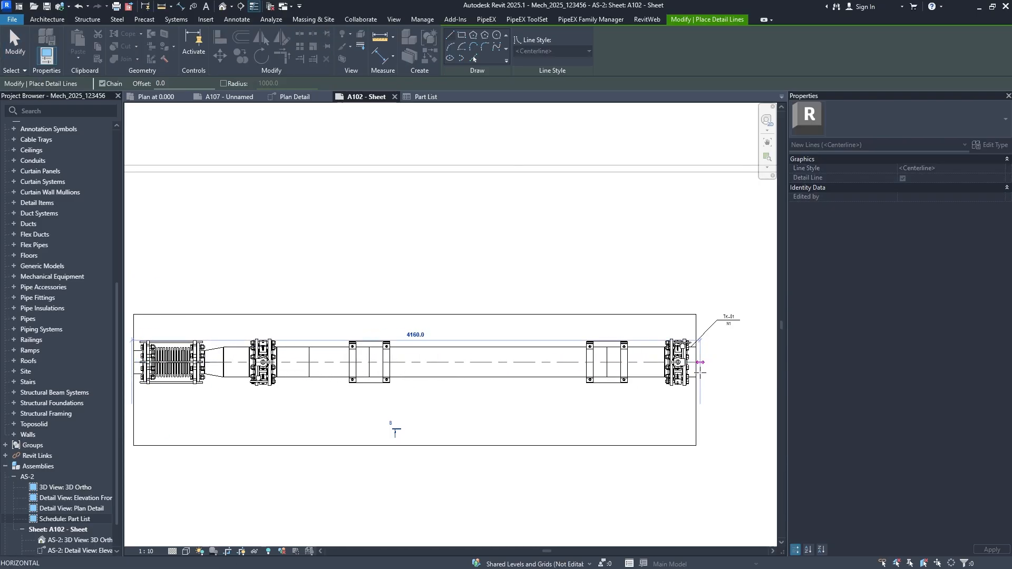
click(700, 362)
key(Escape)
key(Escape)
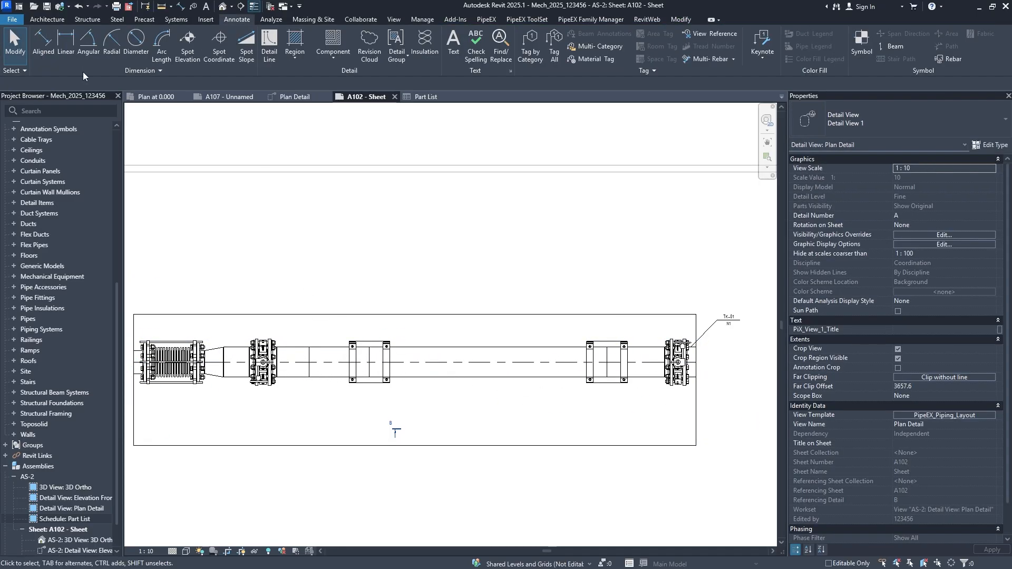
Start an aligned dimension chain at the butterfly valve beside the TK-01 N1 tag, referencing both valve faces and the adjacent weld seam
click(43, 43)
scroll(212, 346, up, 5)
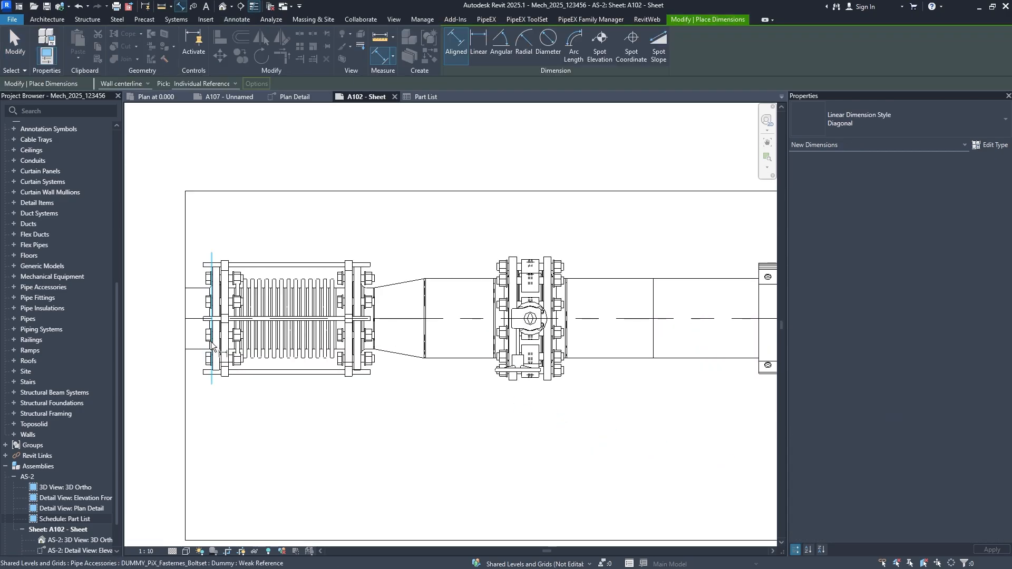
scroll(212, 346, up, 1)
scroll(359, 333, down, 7)
middle_drag(583, 336, 393, 345)
middle_drag(680, 333, 399, 346)
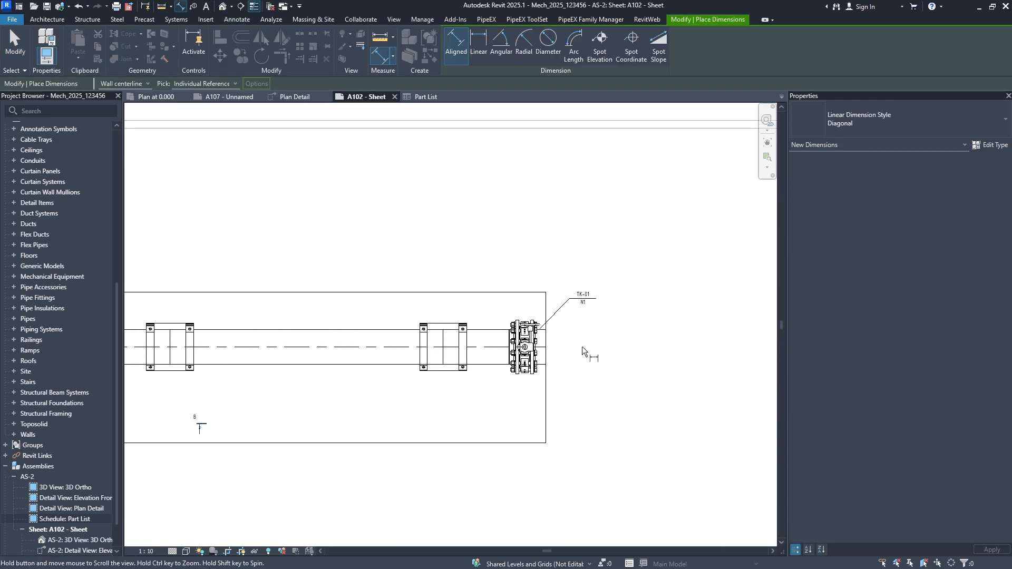
scroll(583, 351, up, 4)
click(569, 338)
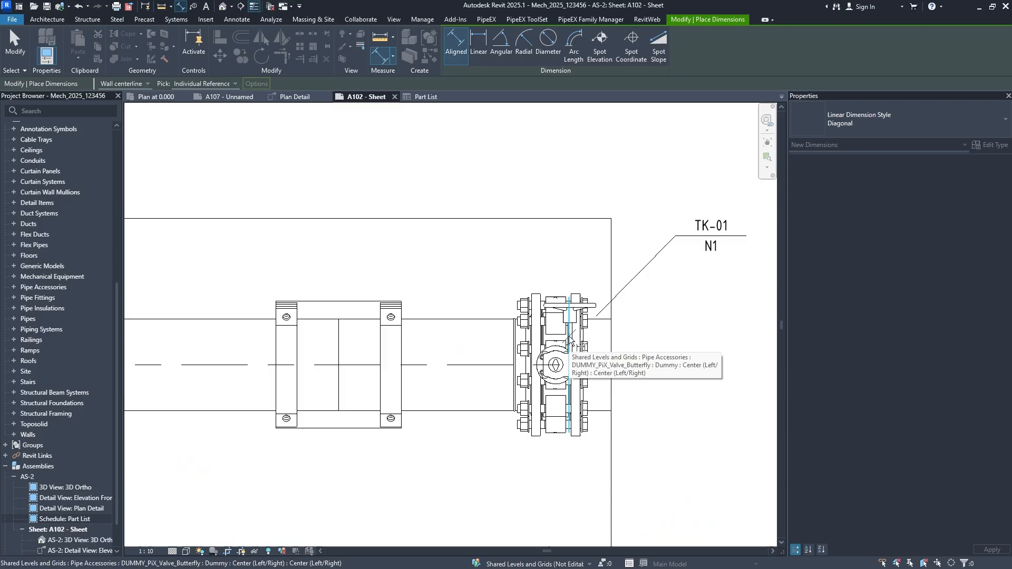
click(545, 339)
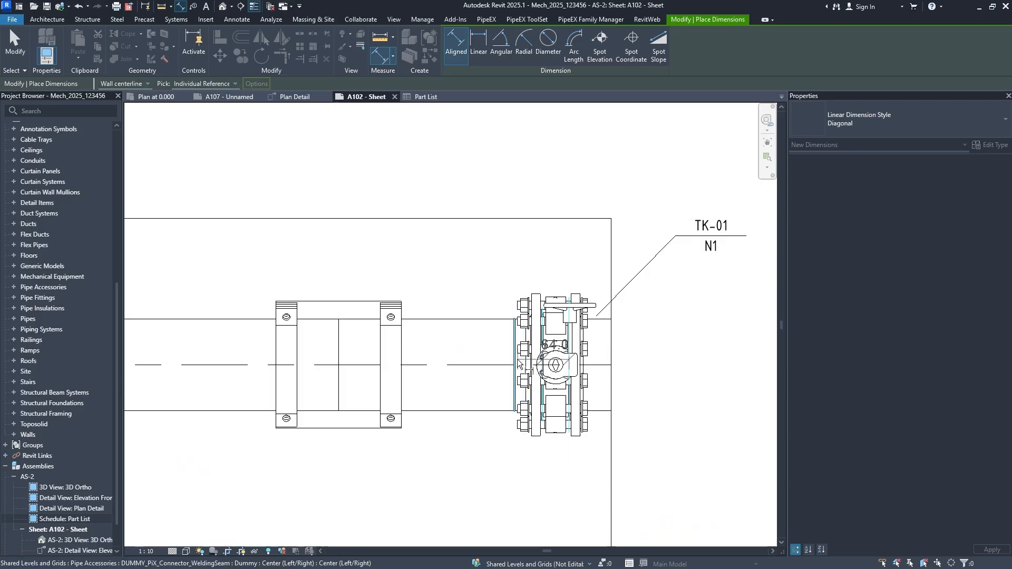
click(516, 360)
scroll(502, 427, down, 1)
middle_drag(503, 427, 542, 362)
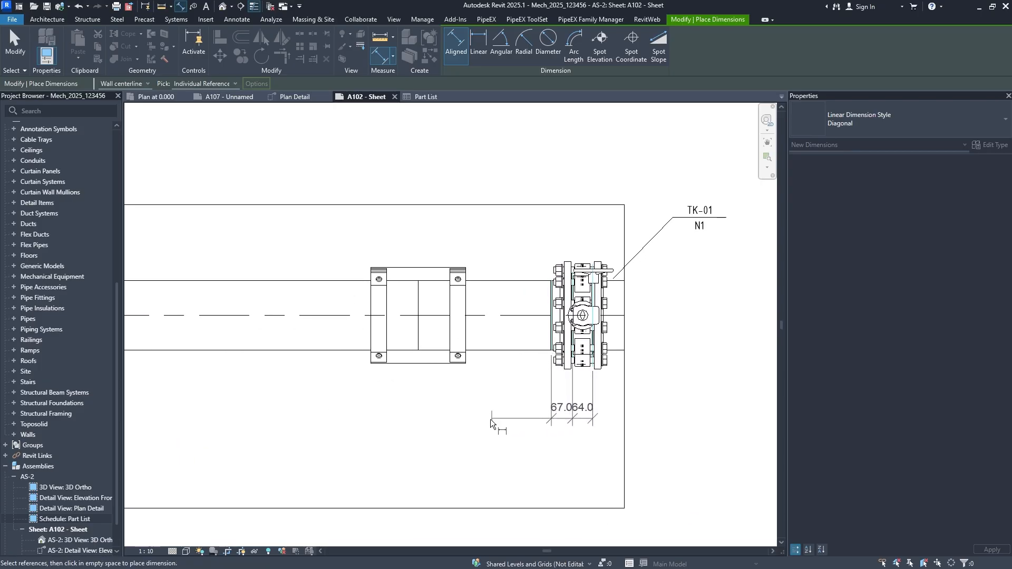
Extend the dimension chain to the centres of both pipe supports and to the pipe joint beyond them
click(419, 328)
scroll(327, 424, down, 1)
middle_drag(327, 424, 624, 389)
middle_drag(345, 365, 478, 387)
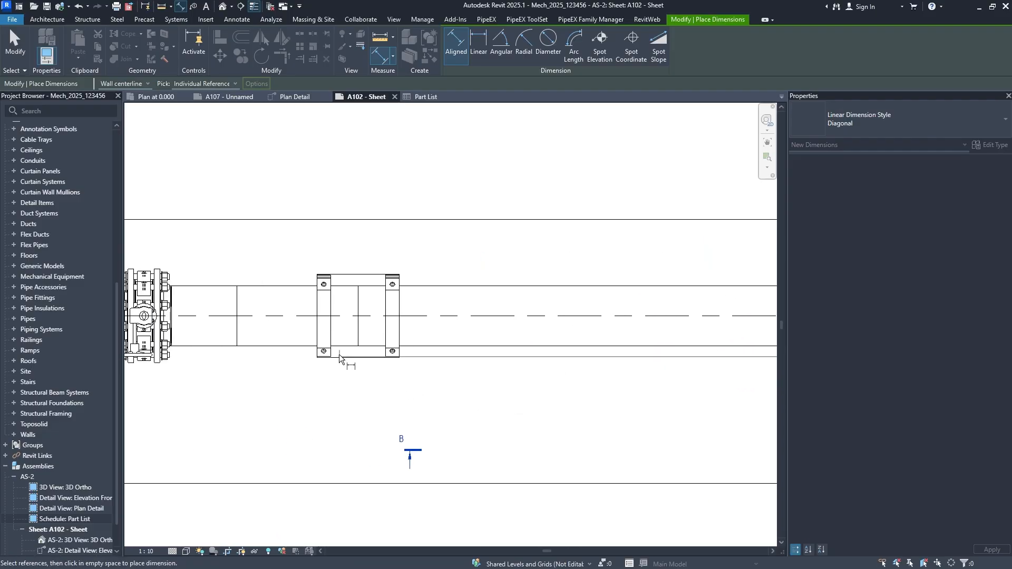
click(357, 331)
middle_drag(266, 385, 412, 386)
click(384, 342)
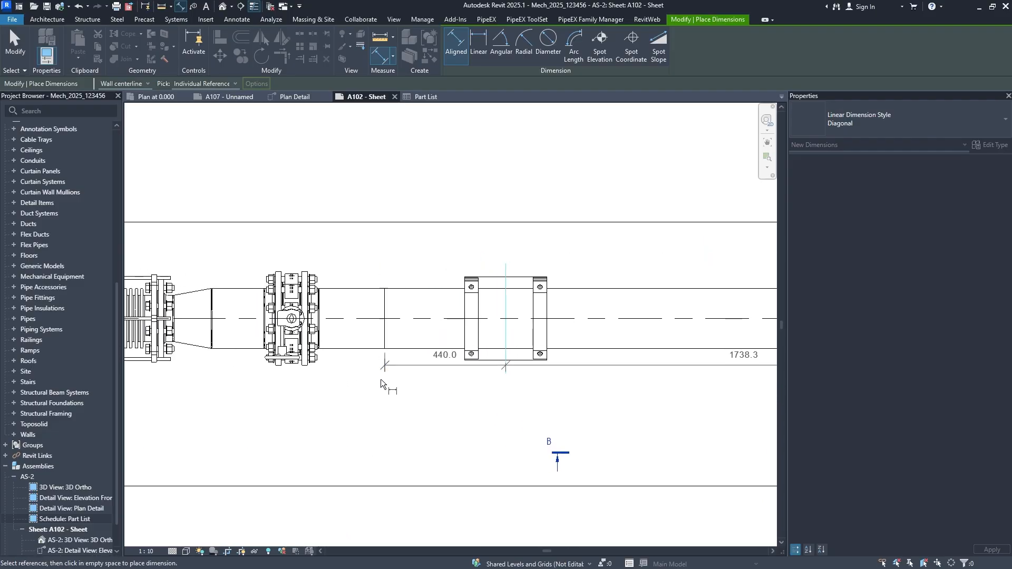
Extend the Plan Detail dimension chain to both faces of the butterfly valve near the bellows and the weld seam beyond it
scroll(306, 337, up, 2)
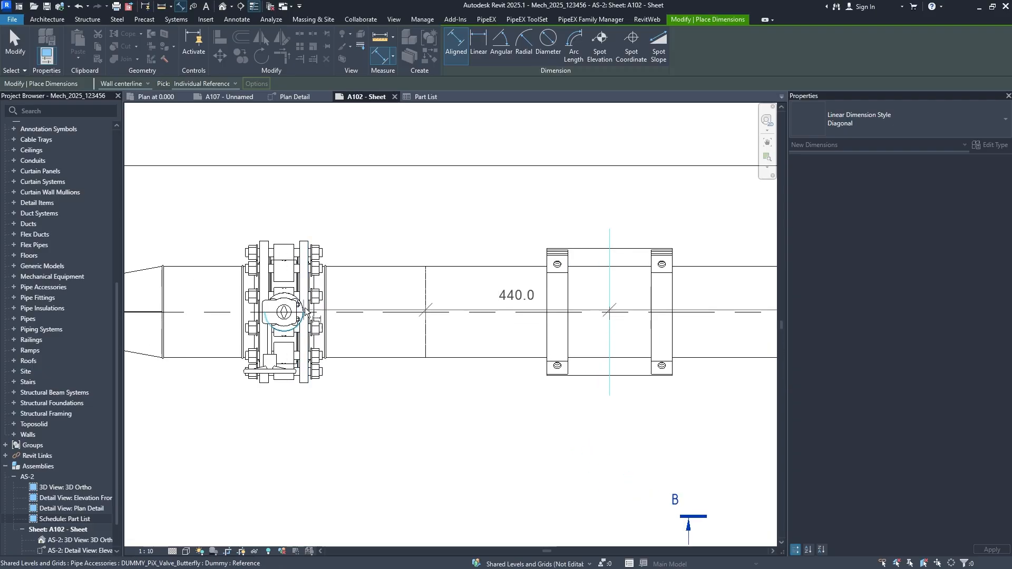
click(299, 285)
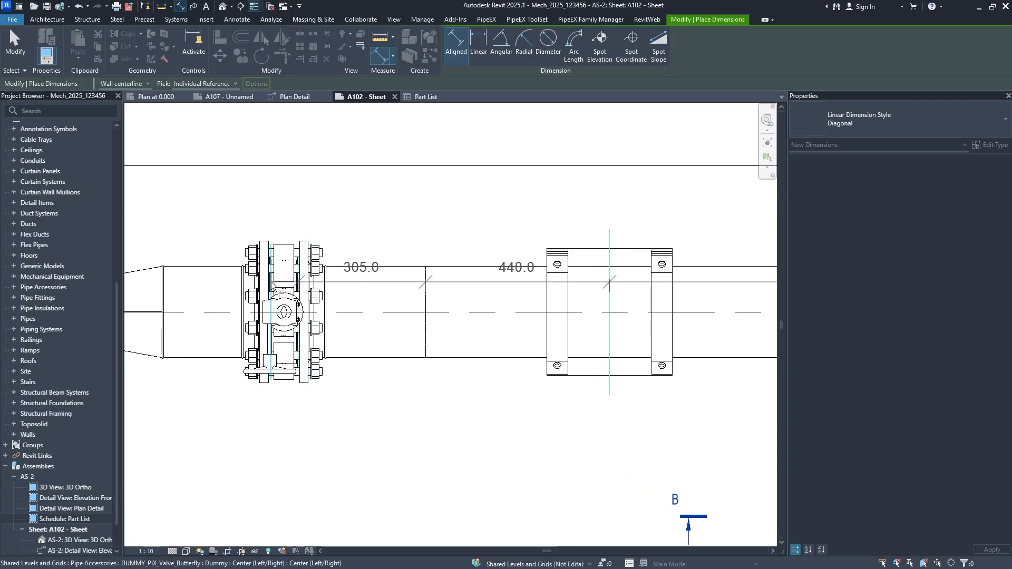
click(270, 282)
click(244, 312)
middle_drag(262, 399, 398, 417)
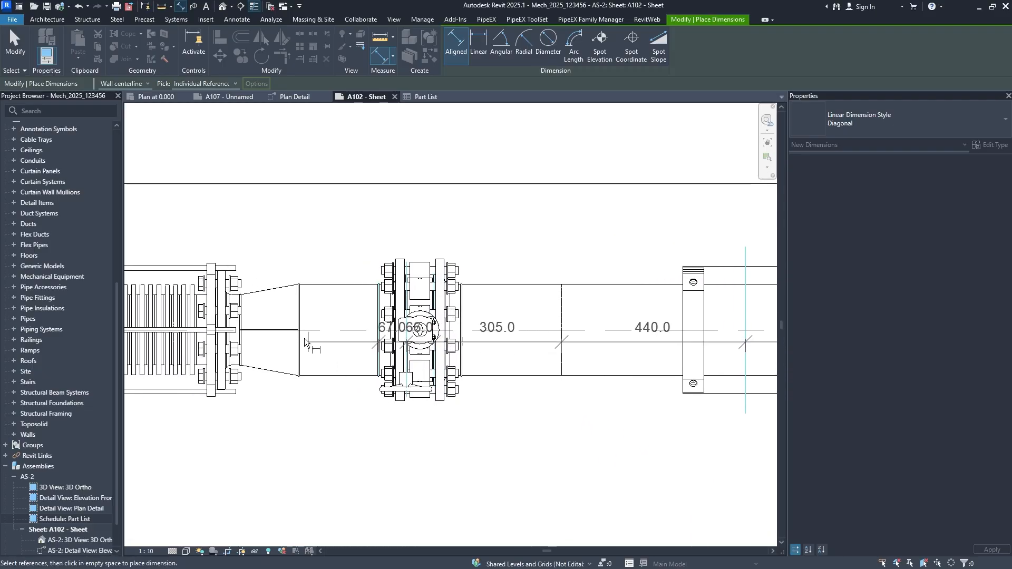
Extend the chain to both reducer ends and both bellows faces, and place the dimension line below the pipe
click(299, 336)
click(241, 331)
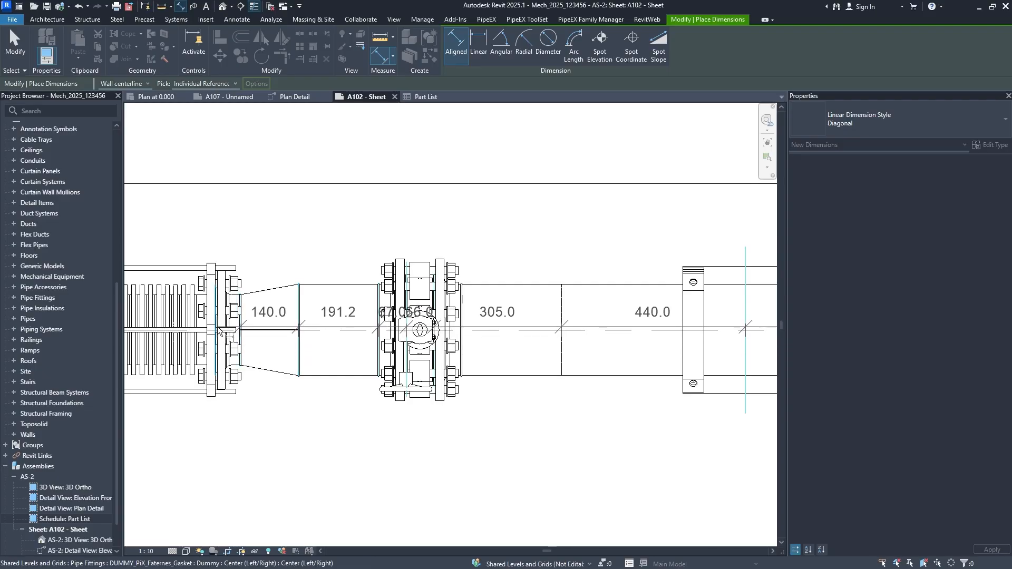
click(209, 377)
middle_drag(210, 377, 377, 396)
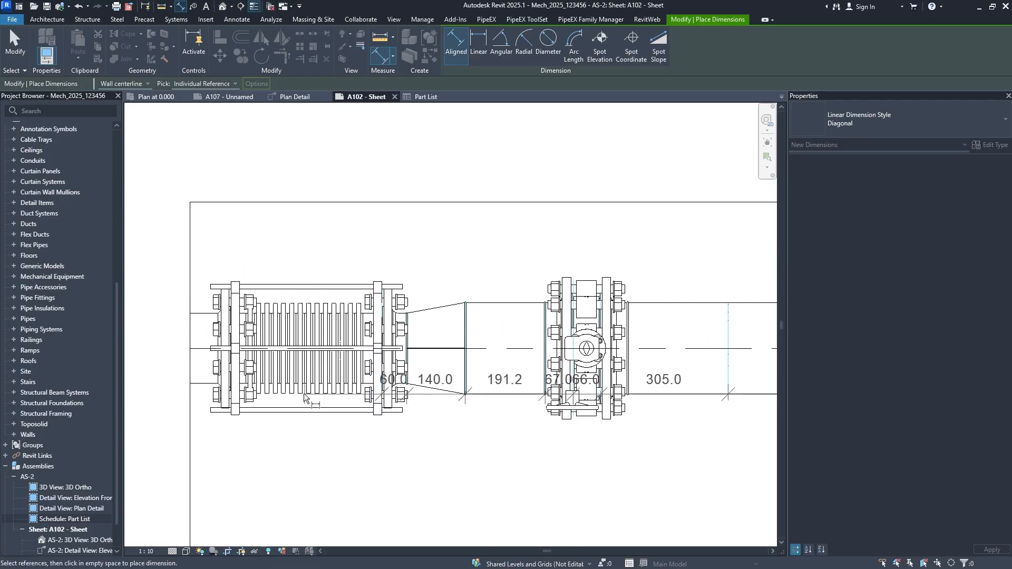
click(232, 344)
middle_drag(341, 419, 337, 413)
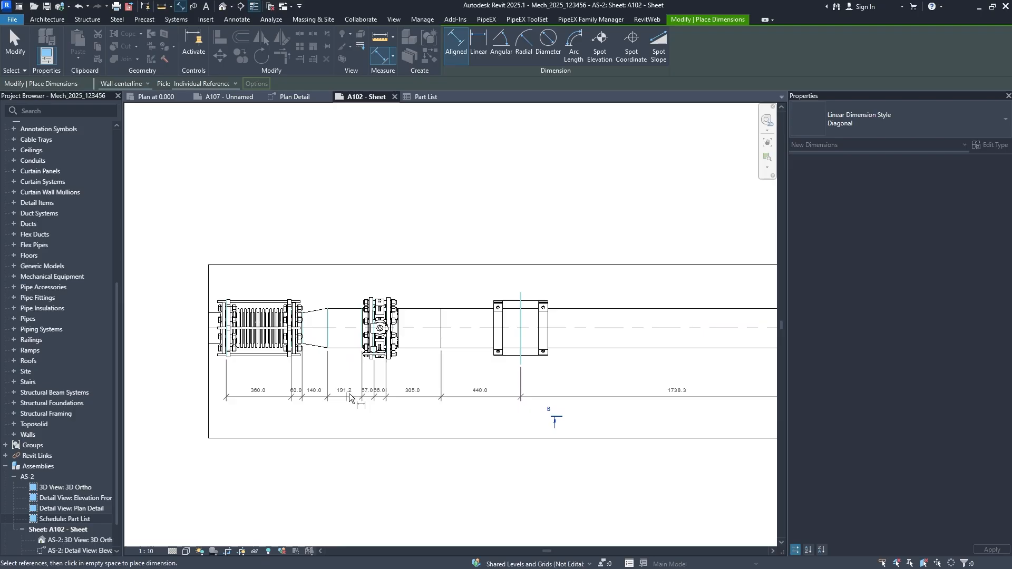
click(353, 407)
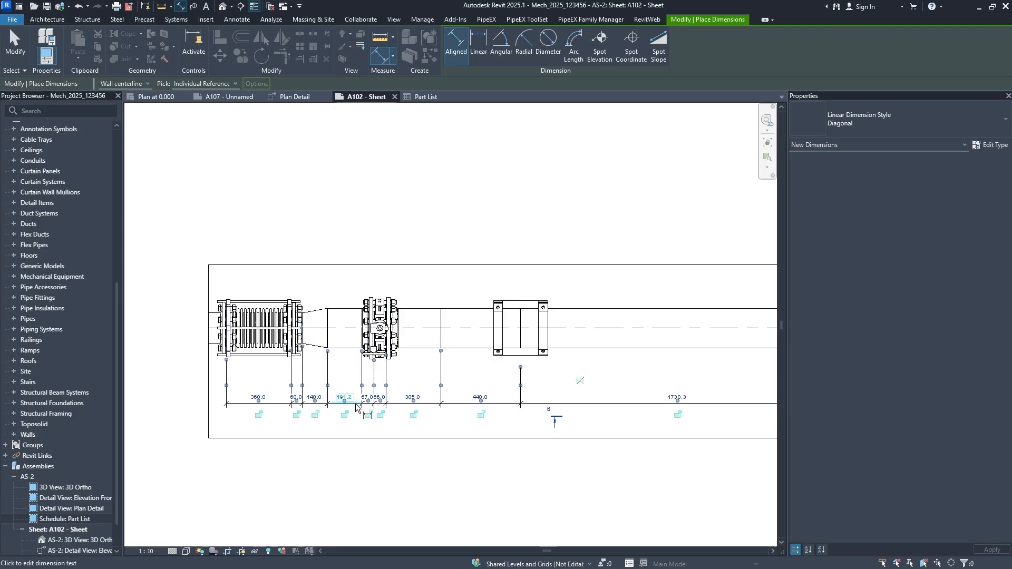
key(Escape)
Nudge the Plan Detail dimension chain four increments up towards the pipe and deactivate the view
middle_drag(599, 428, 541, 445)
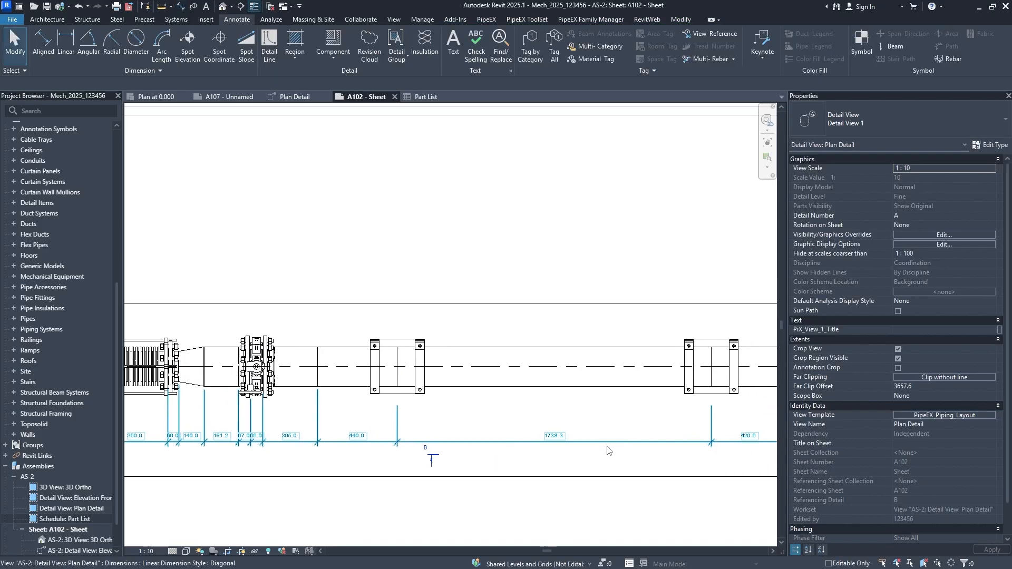
middle_drag(607, 447, 440, 447)
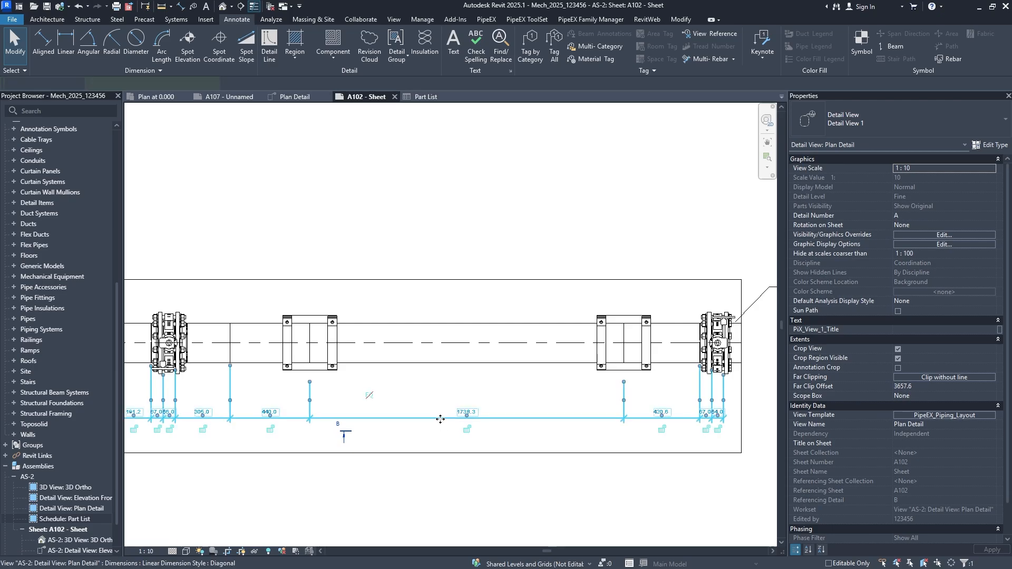
click(442, 416)
key(Up)
key(Up)
key(Up)
key(Up)
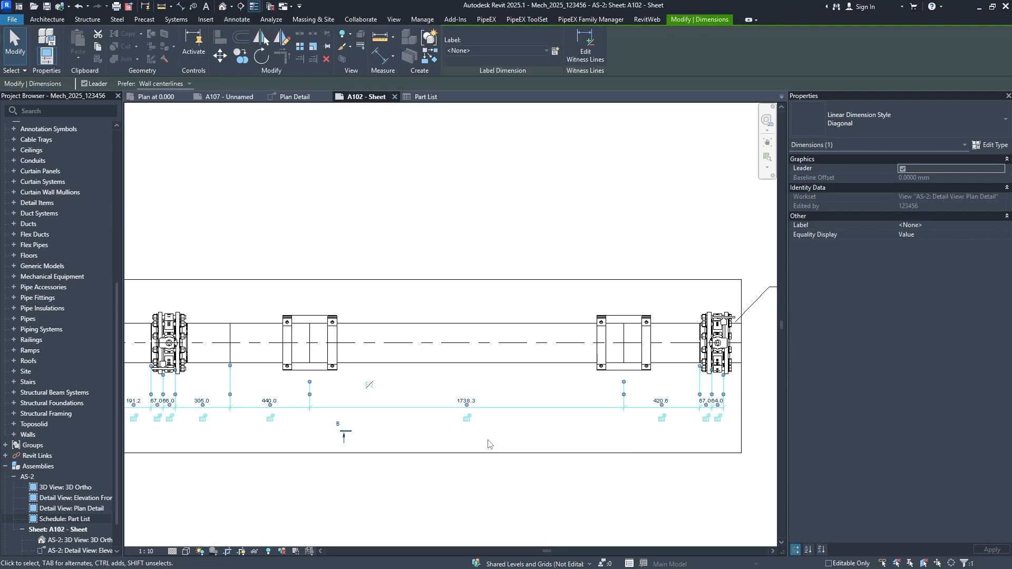
middle_drag(621, 413, 607, 368)
click(451, 431)
scroll(451, 435, down, 2)
middle_drag(461, 440, 376, 332)
double_click(376, 328)
Start an aligned dimension chain in the Elevation Front view, referencing both bellows faces and both ends of the reducer
scroll(345, 451, up, 2)
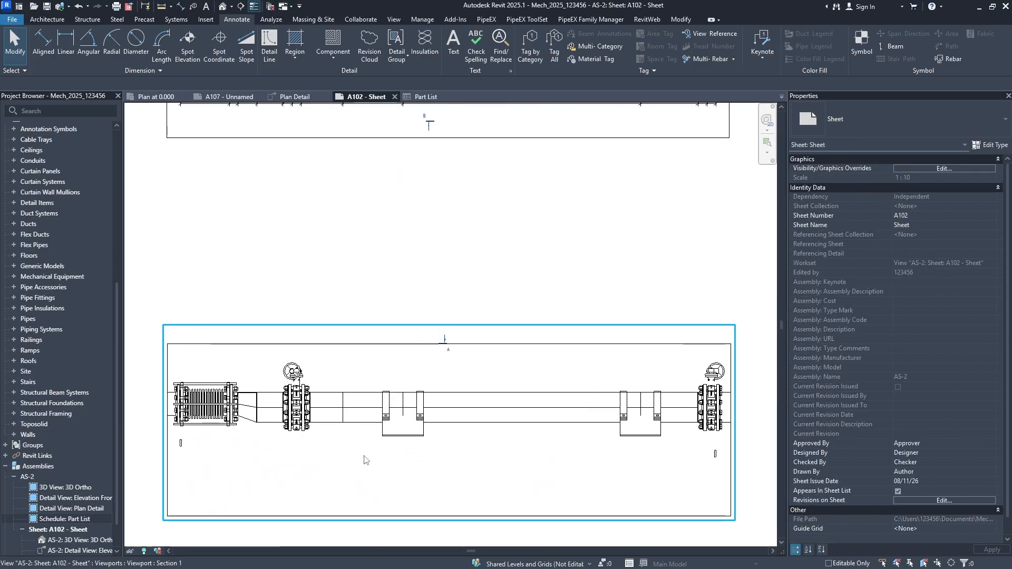
double_click(365, 459)
click(44, 58)
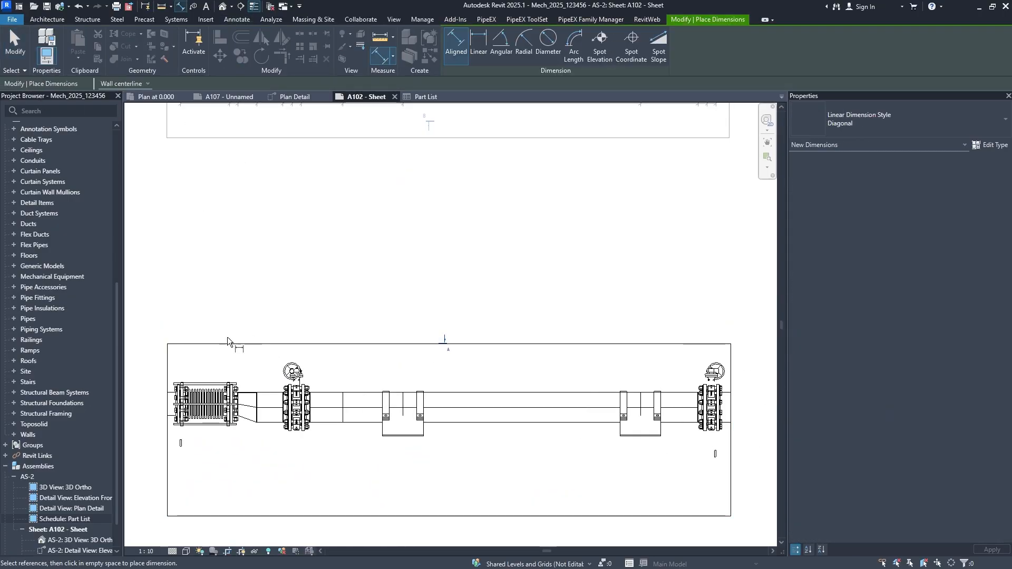
scroll(183, 409, up, 5)
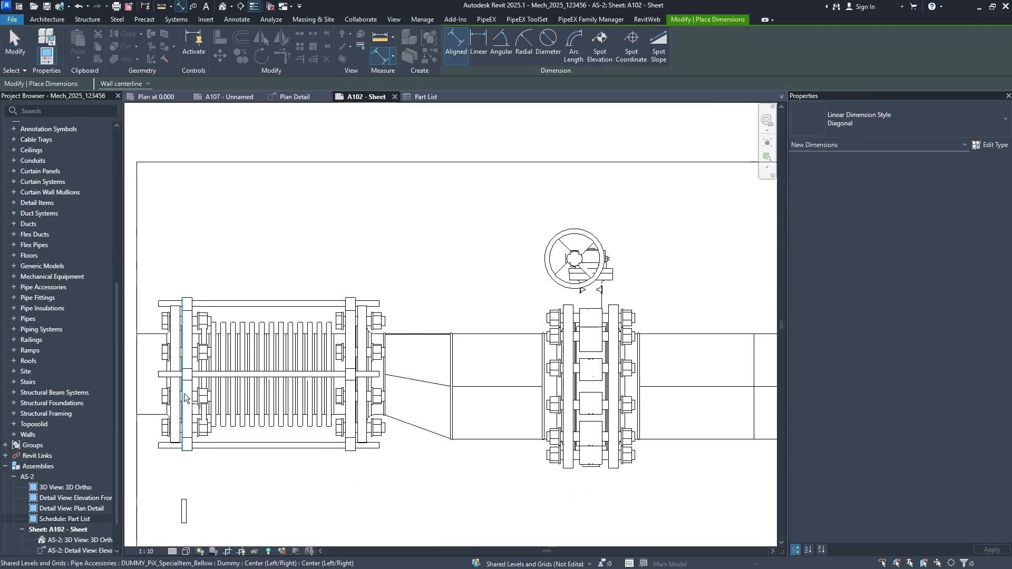
click(184, 397)
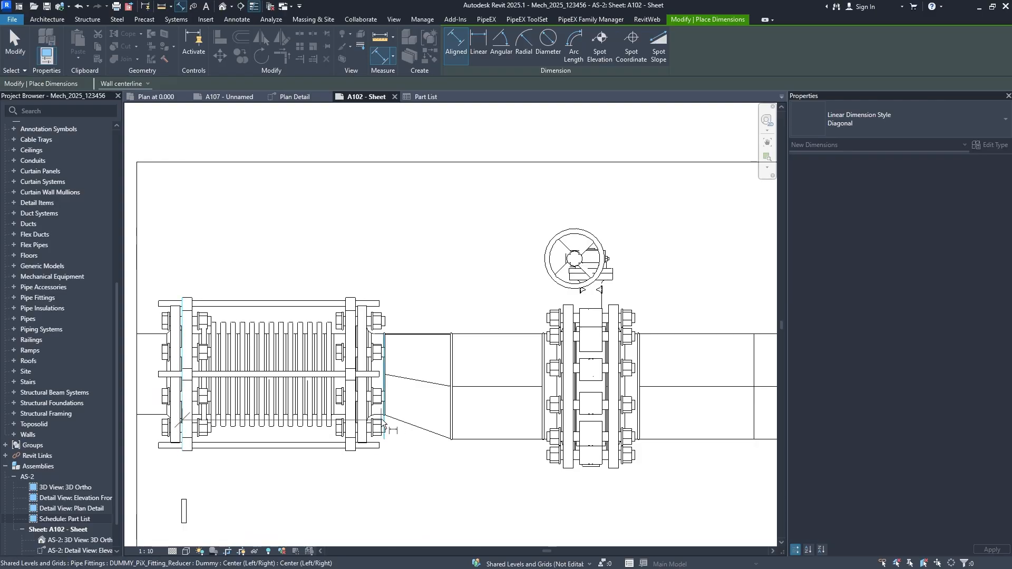
click(356, 394)
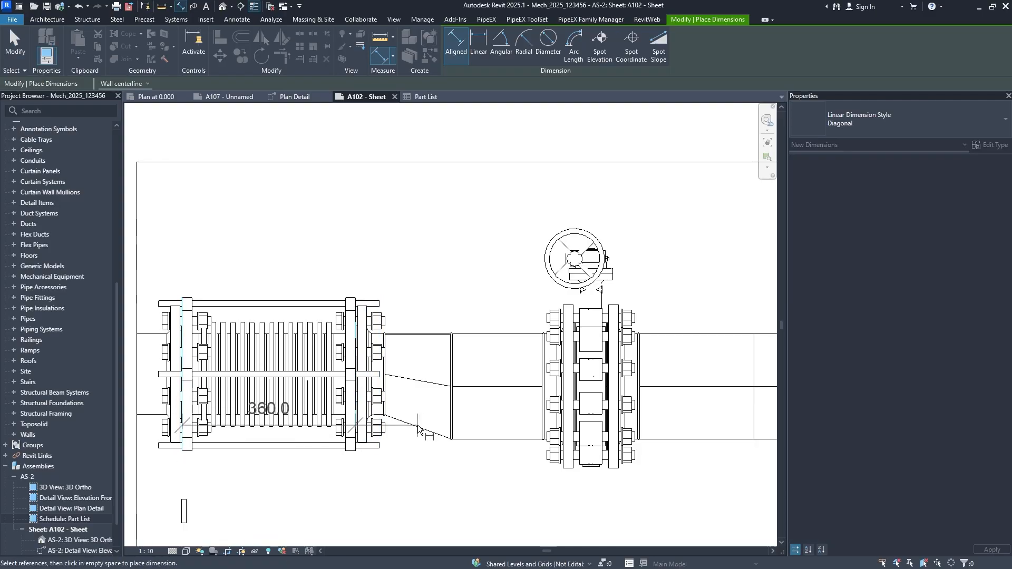
click(386, 400)
click(452, 397)
scroll(474, 397, down, 2)
middle_drag(474, 397, 456, 314)
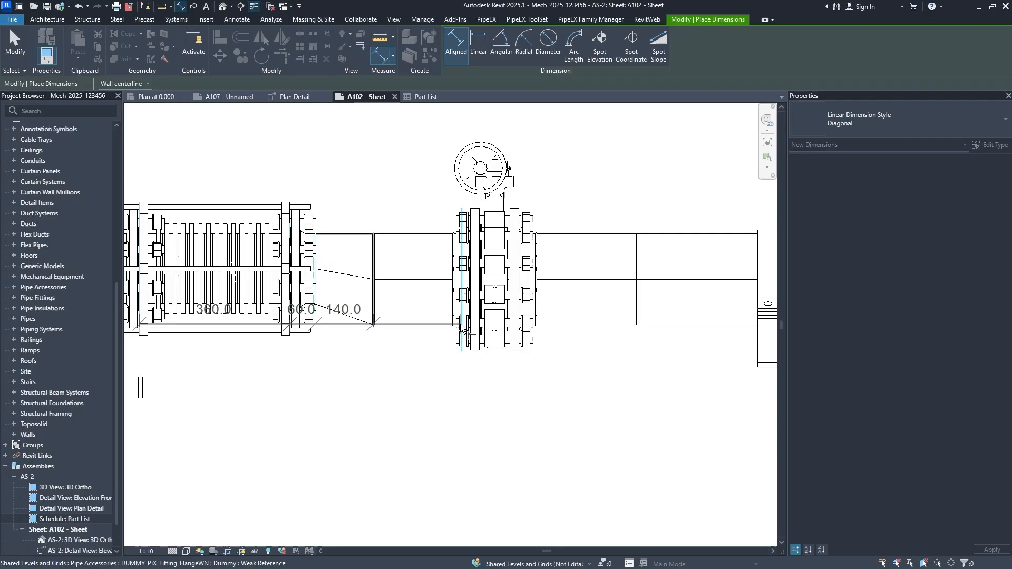
Extend the Elevation Front chain across the adjacent butterfly valve, referencing both weld seams and both valve faces
click(456, 314)
scroll(469, 311, up, 2)
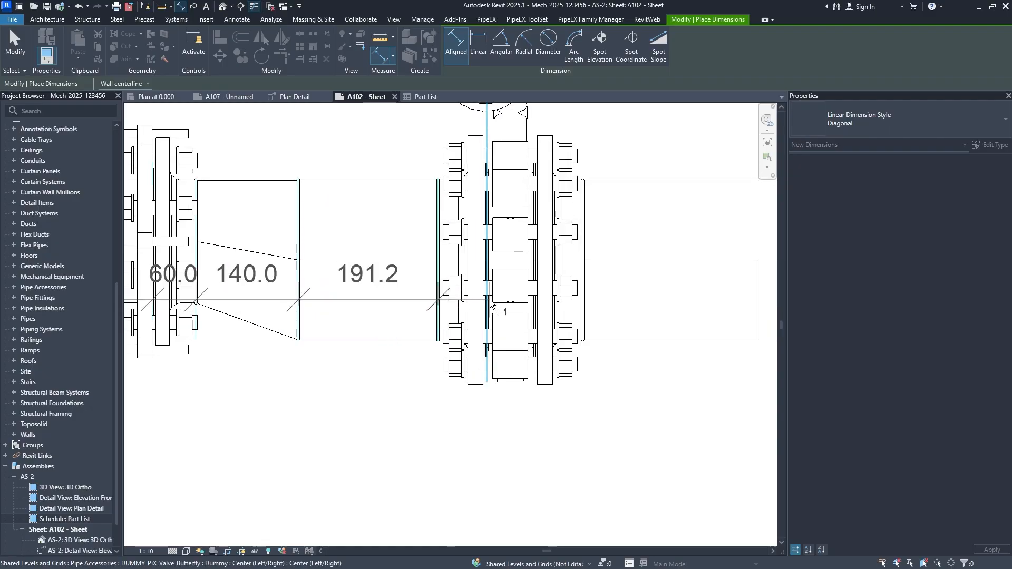
scroll(493, 302, up, 2)
scroll(493, 302, up, 2)
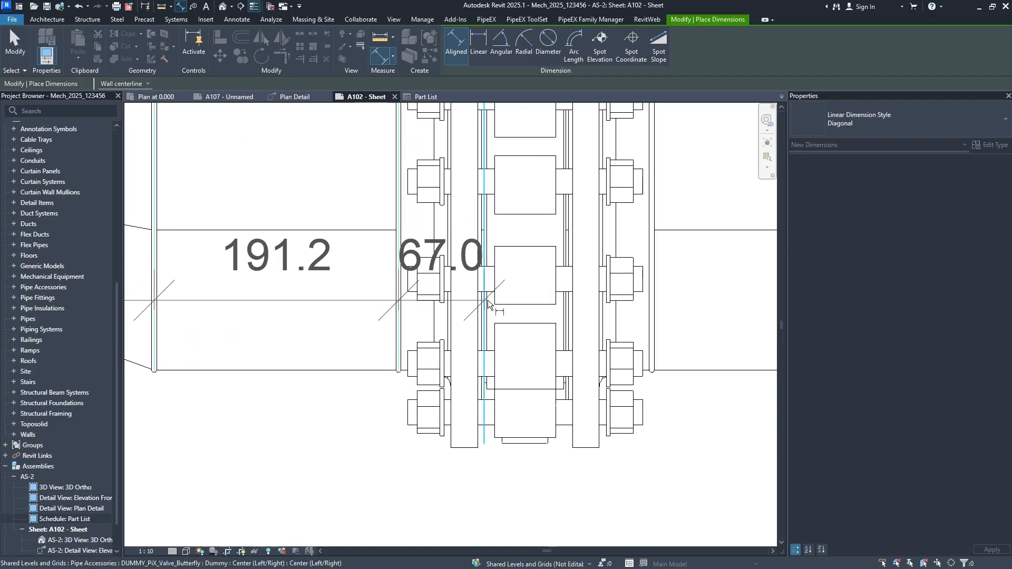
scroll(549, 302, up, 4)
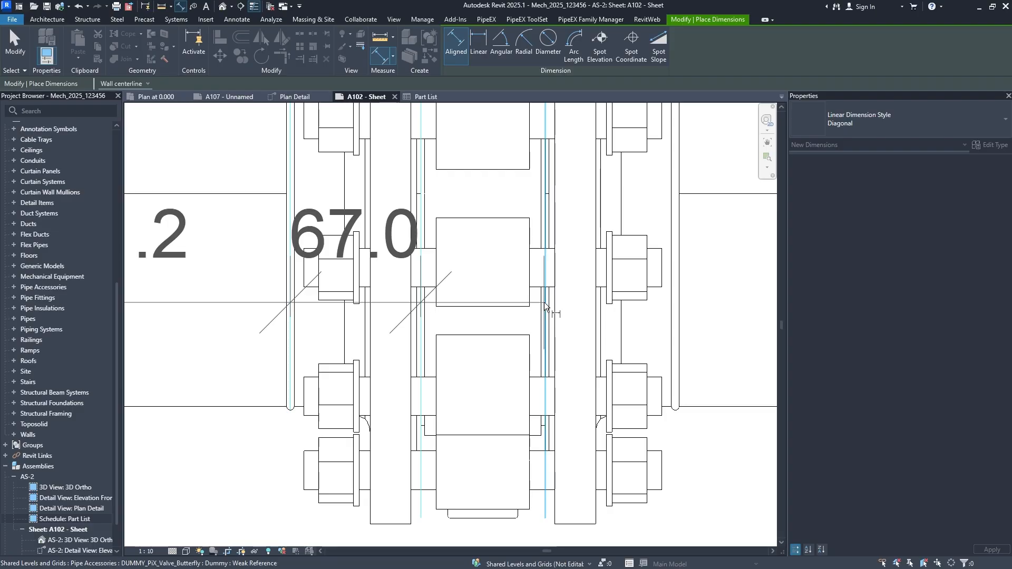
click(545, 305)
scroll(553, 321, down, 3)
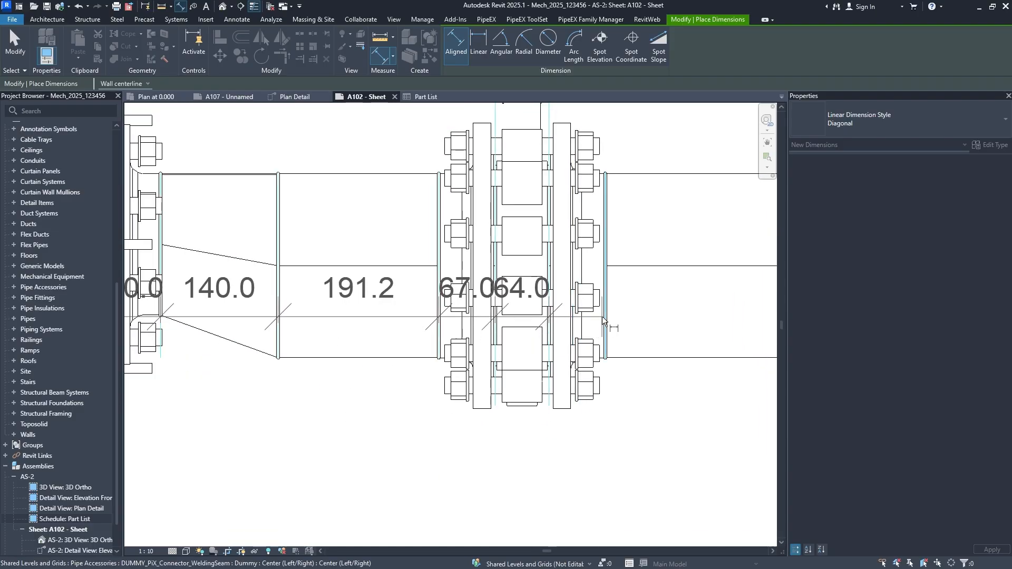
click(603, 316)
Extend the Elevation Front dimension chain to the centres of both pipe supports
scroll(621, 348, down, 5)
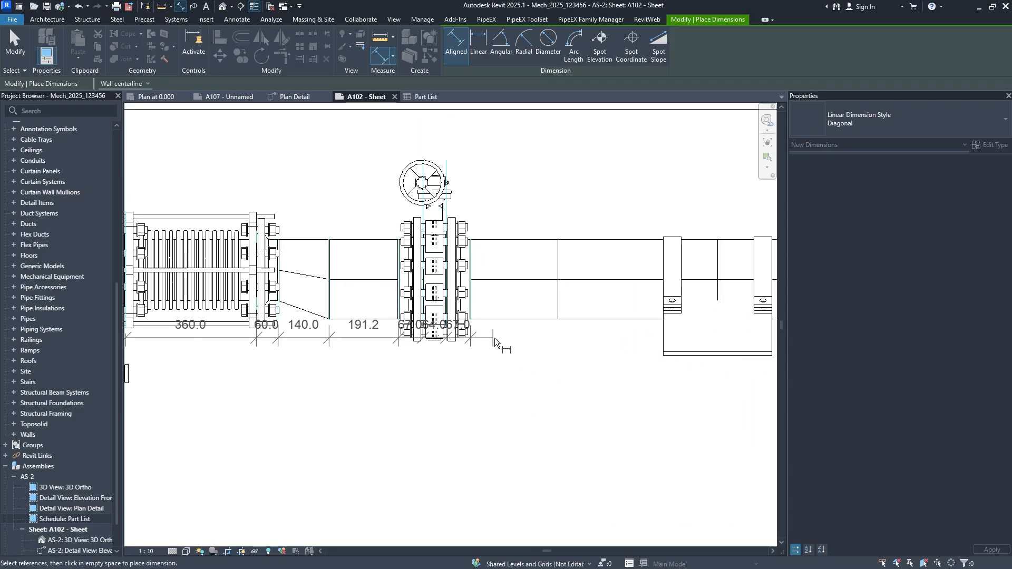
middle_drag(532, 417, 382, 424)
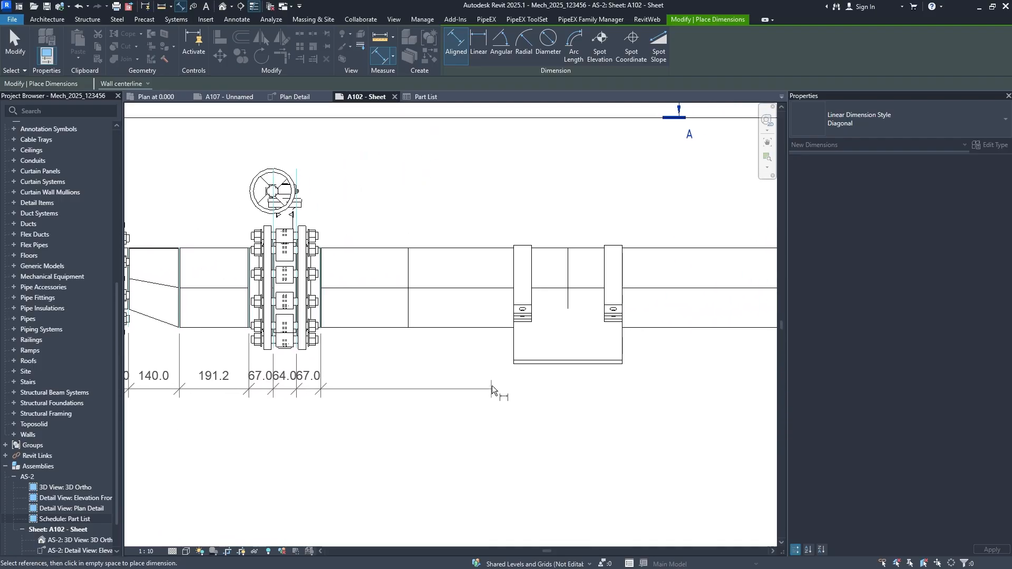
click(568, 287)
scroll(579, 332, down, 2)
middle_drag(584, 339, 387, 351)
middle_drag(669, 361, 389, 377)
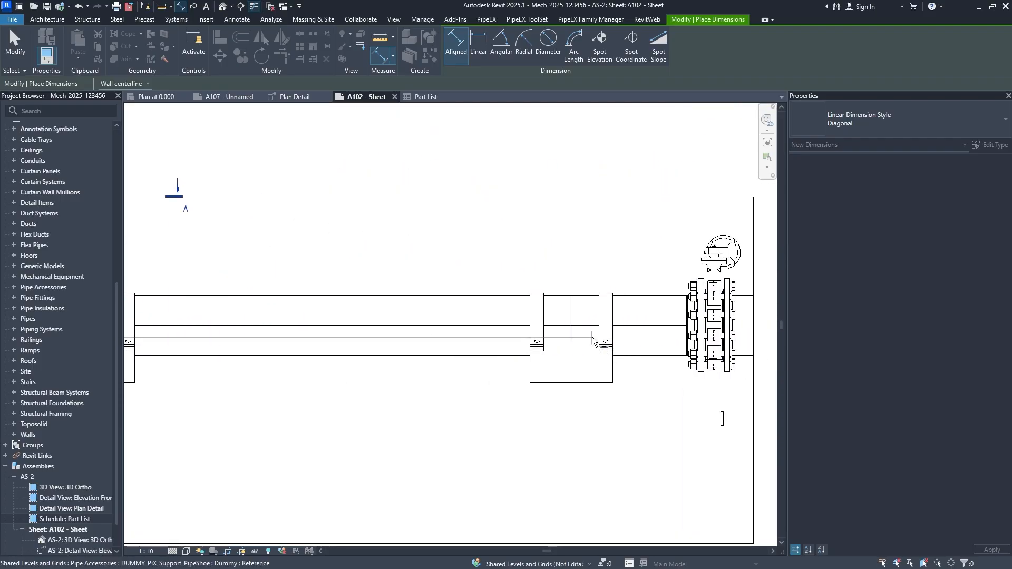
click(571, 327)
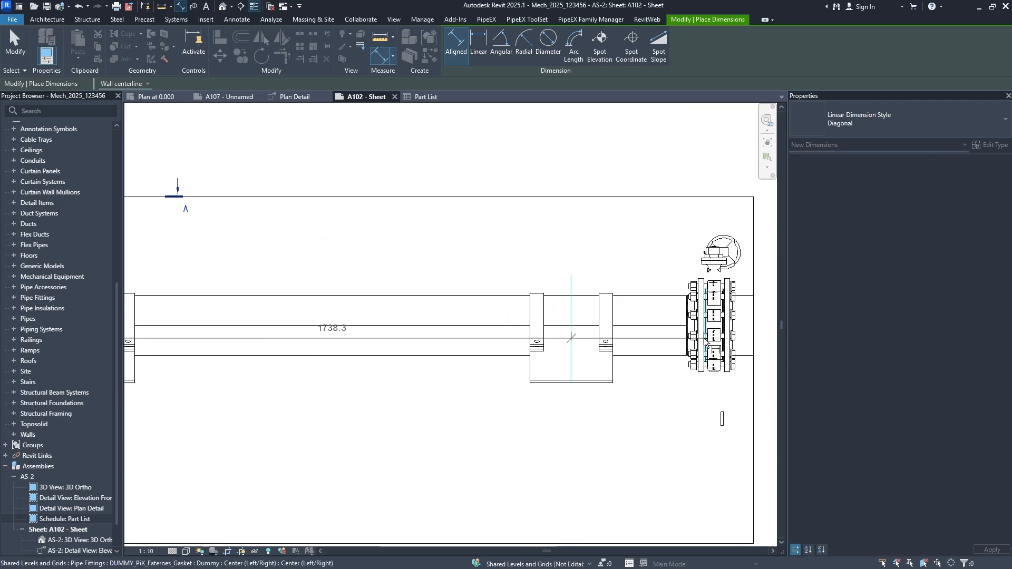
Extend the Elevation Front chain to the weld seam and both faces of the butterfly valve at the far pipe end
scroll(707, 343, up, 3)
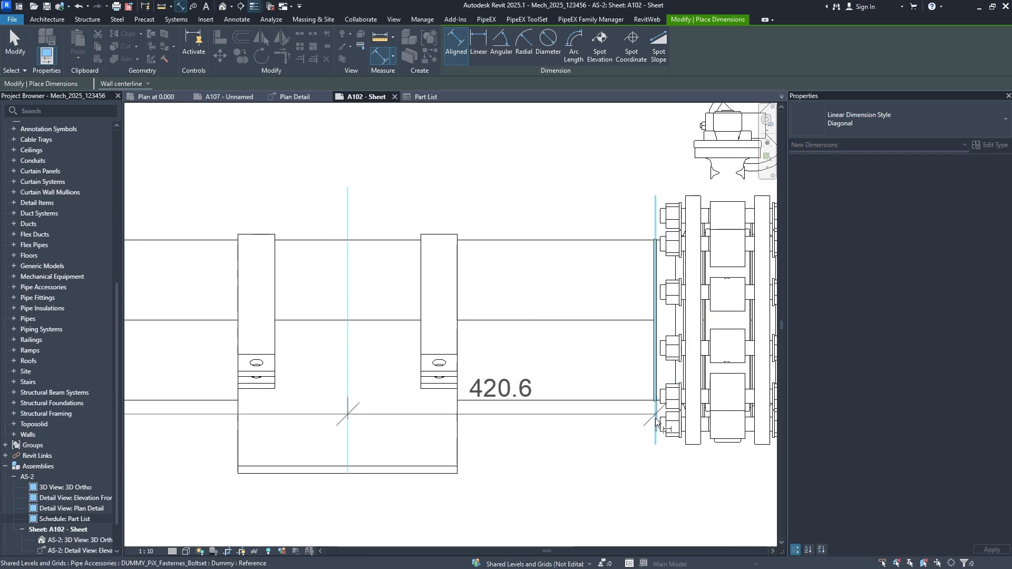
middle_drag(655, 419, 515, 379)
scroll(563, 271, up, 2)
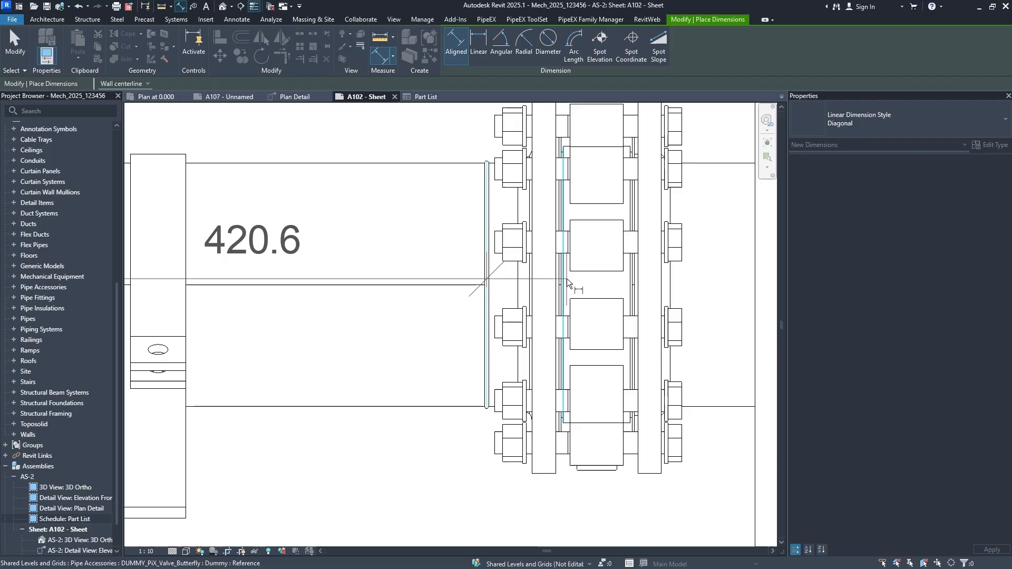
scroll(565, 280, up, 1)
click(562, 286)
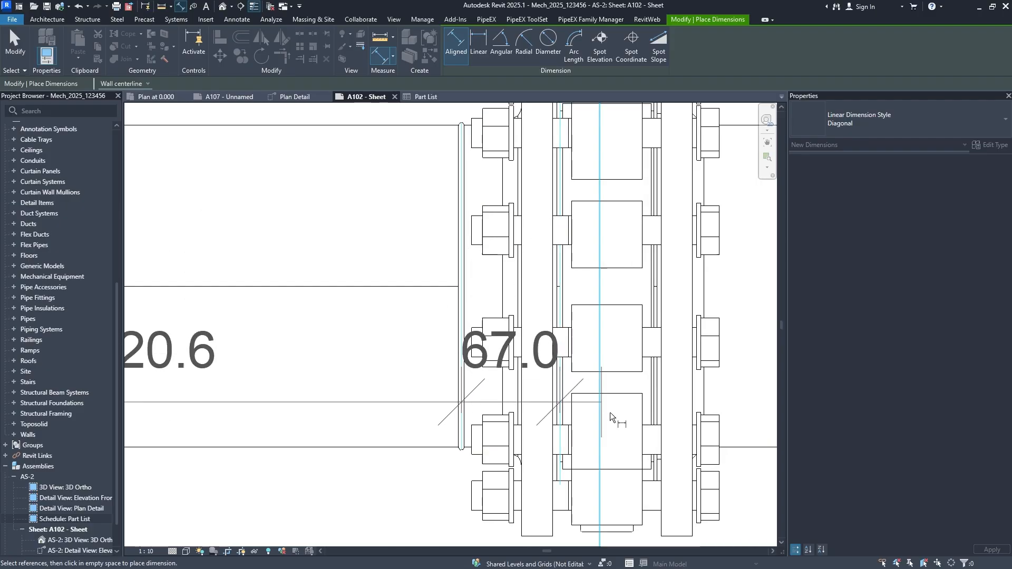
click(659, 294)
Place the Elevation Front dimension chain below the pipe supports and deactivate the view
scroll(655, 290, down, 3)
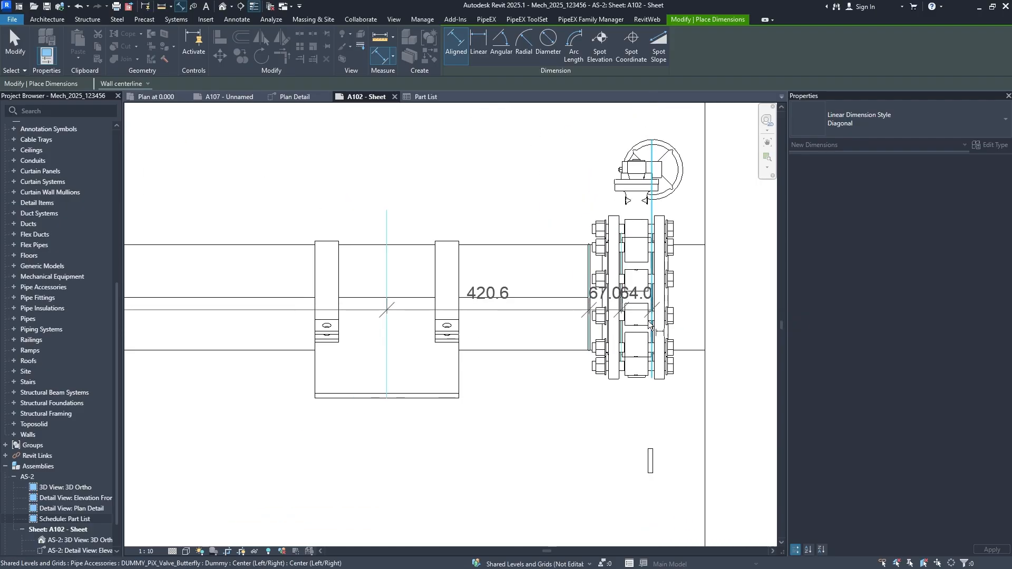
scroll(649, 324, down, 6)
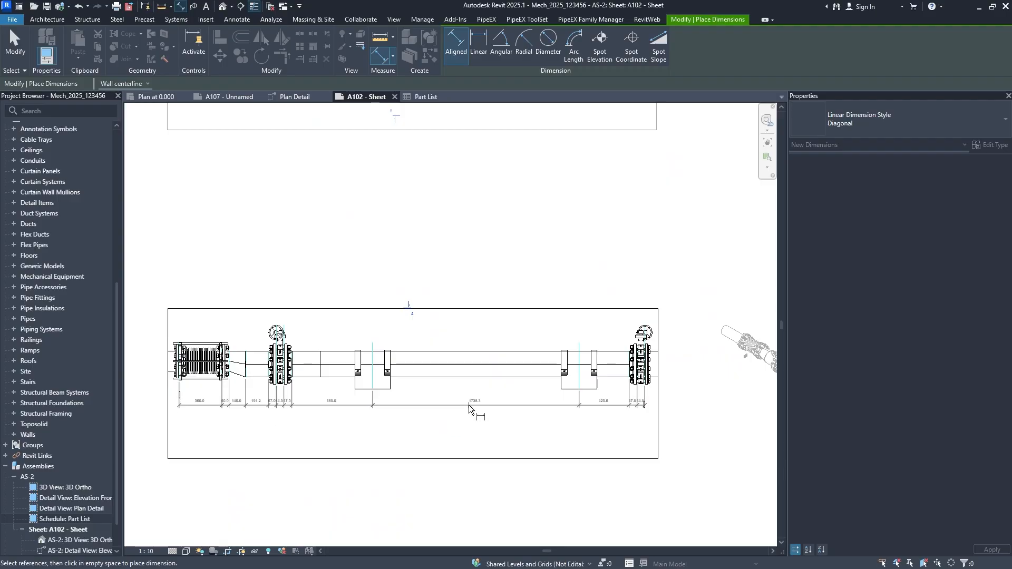
click(469, 404)
key(Escape)
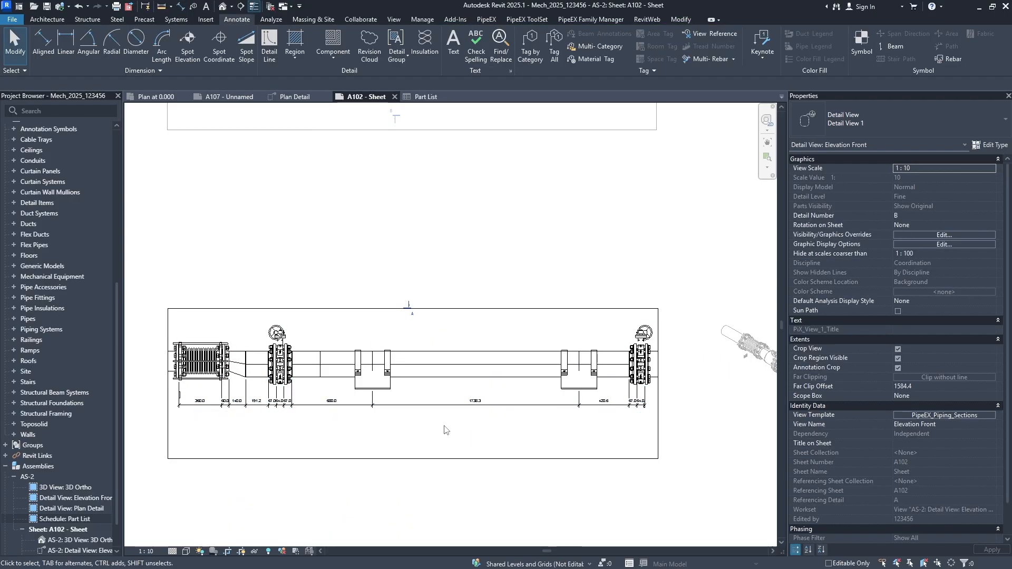
double_click(470, 257)
scroll(706, 301, down, 3)
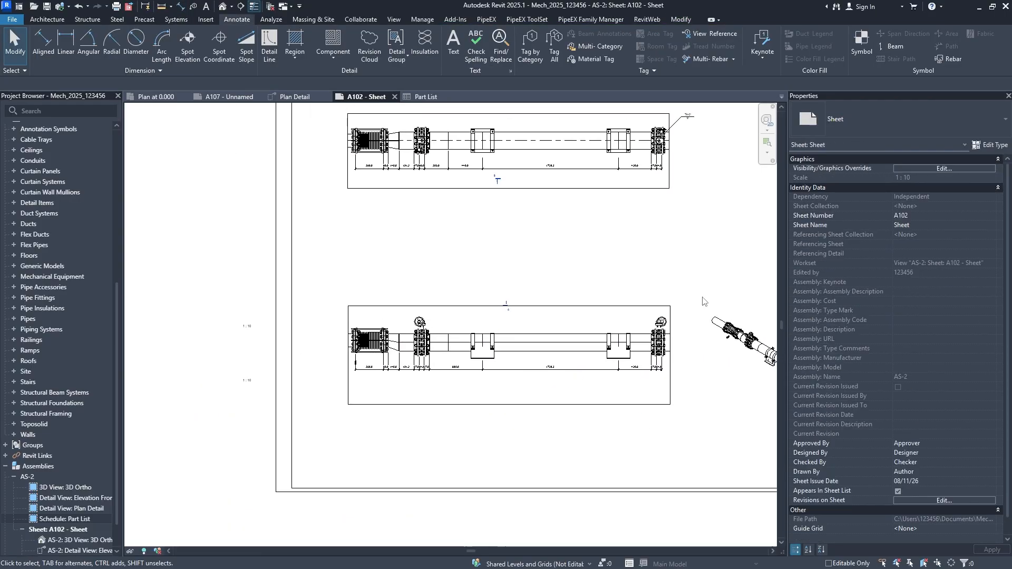
middle_click(703, 299)
middle_click(702, 300)
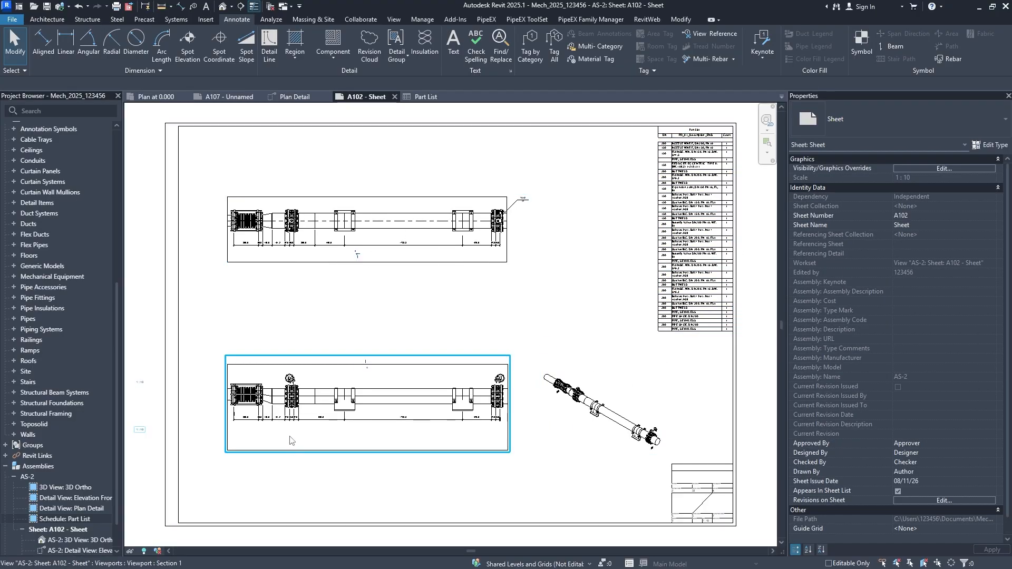
Activate the Elevation Front view and tag the pipe between the two supports by category, placing the tag above the pipe
scroll(295, 438, up, 5)
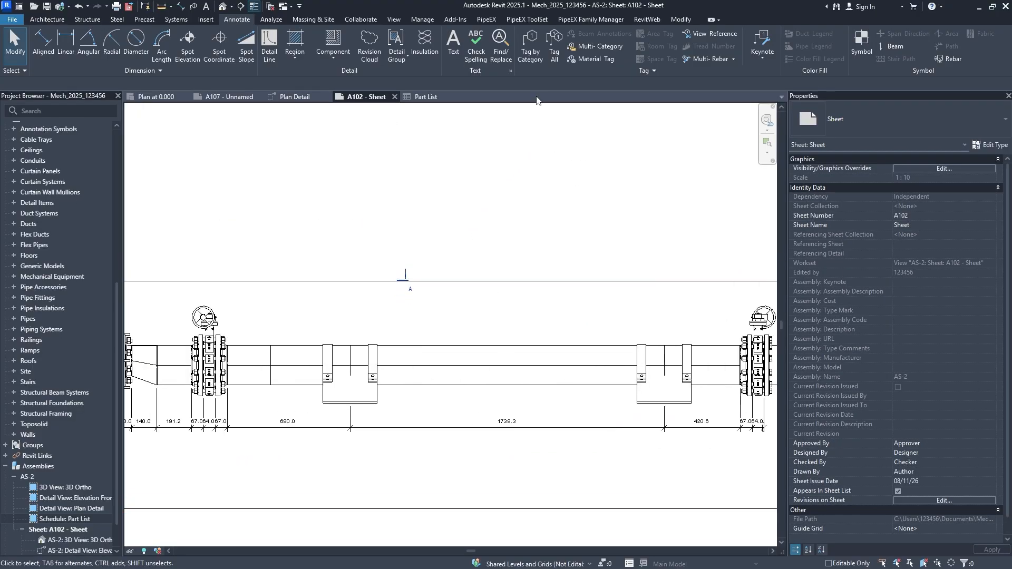
click(530, 47)
key(Escape)
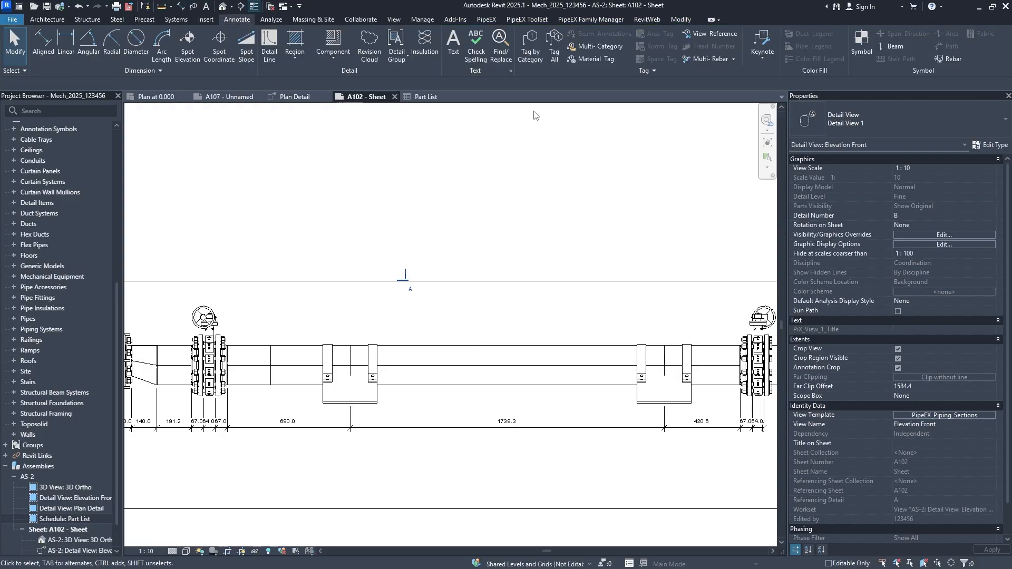
click(531, 47)
click(508, 379)
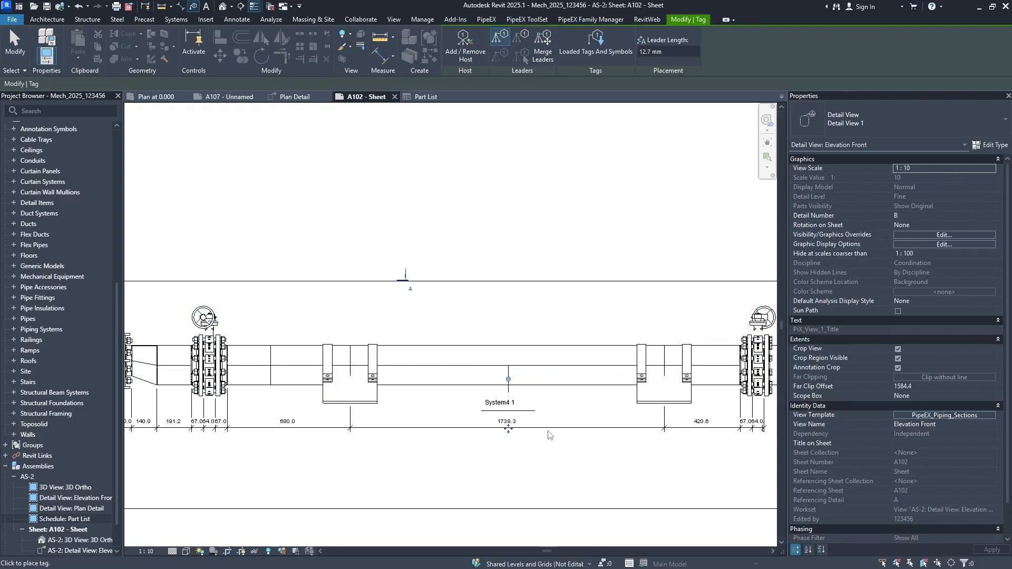
drag(508, 336, 487, 334)
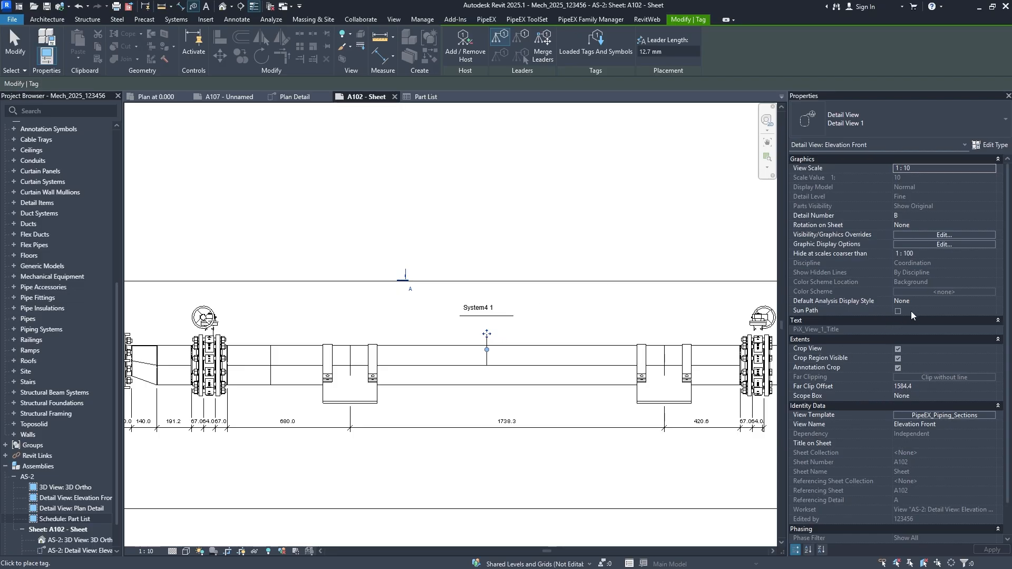
key(Escape)
Set the Elevation Front pipe tag's leader type to Free End, offset the tag to the right and deactivate the view
click(999, 198)
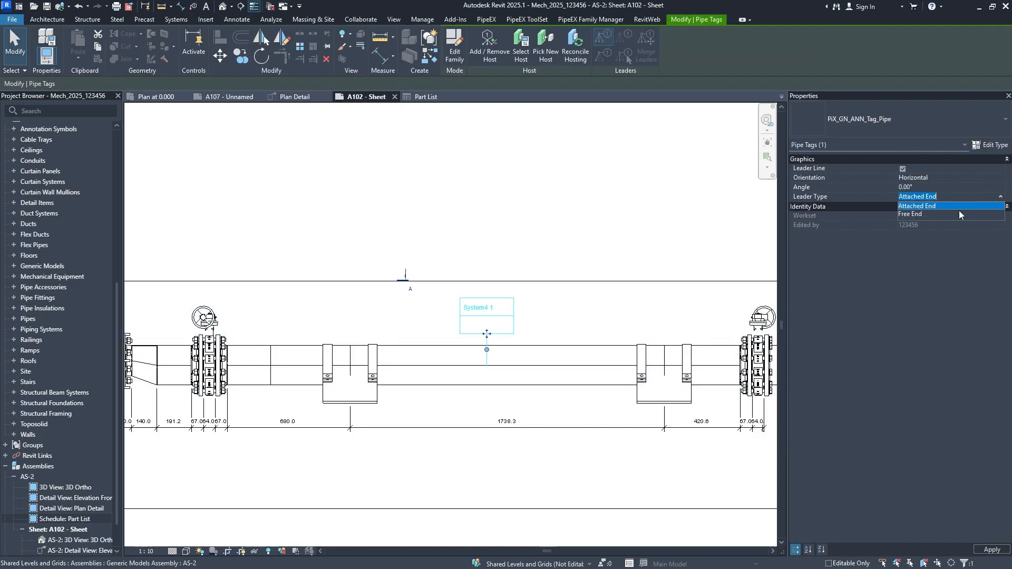
click(950, 214)
scroll(492, 346, up, 1)
drag(485, 332, 546, 337)
key(Escape)
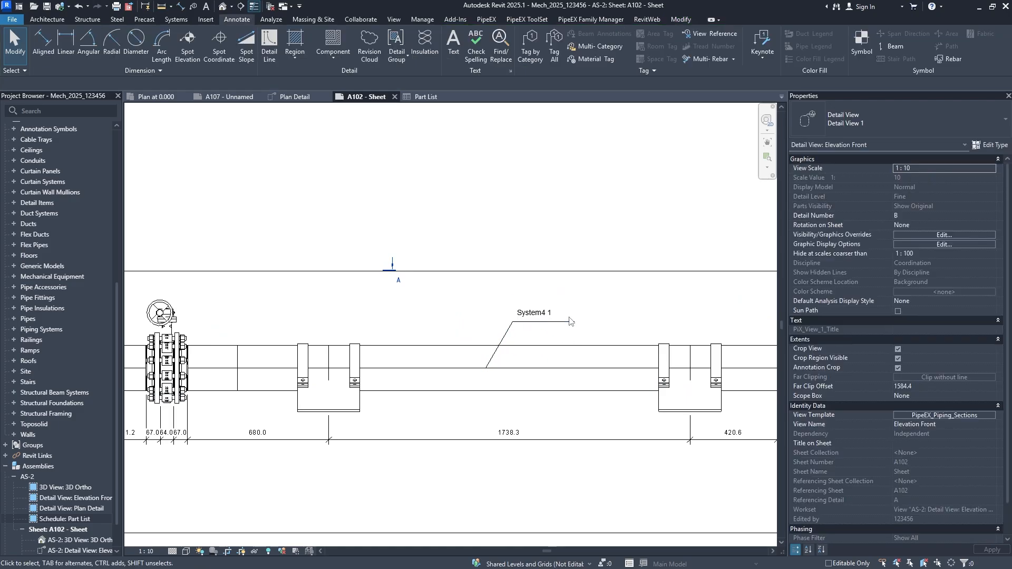
scroll(562, 288, down, 4)
double_click(512, 207)
Activate the Plan Detail view and tag the pipe between the two supports by category, placing the tag above the pipe
scroll(512, 207, down, 1)
middle_drag(512, 207, 481, 400)
scroll(456, 251, up, 3)
double_click(457, 250)
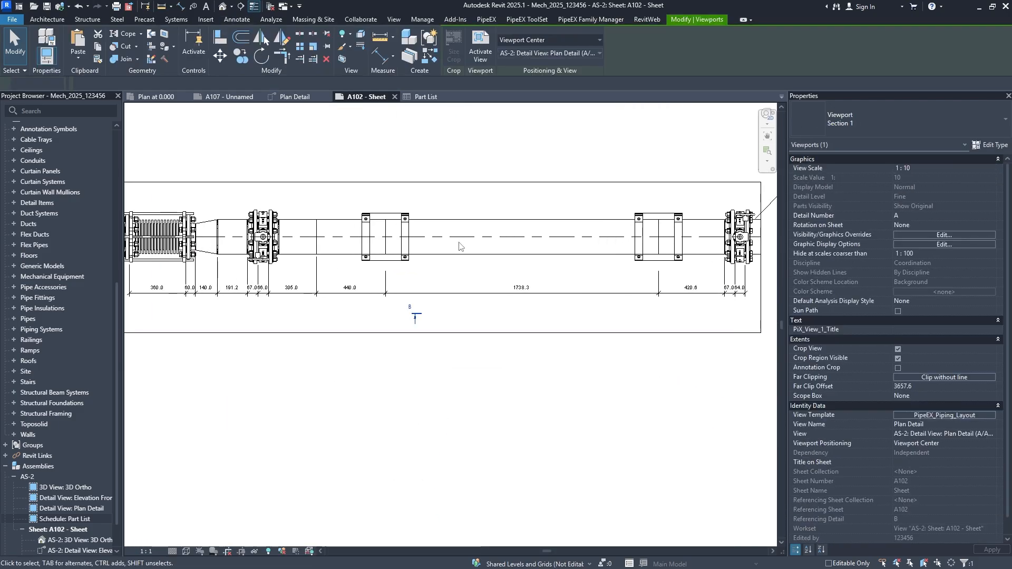
click(527, 62)
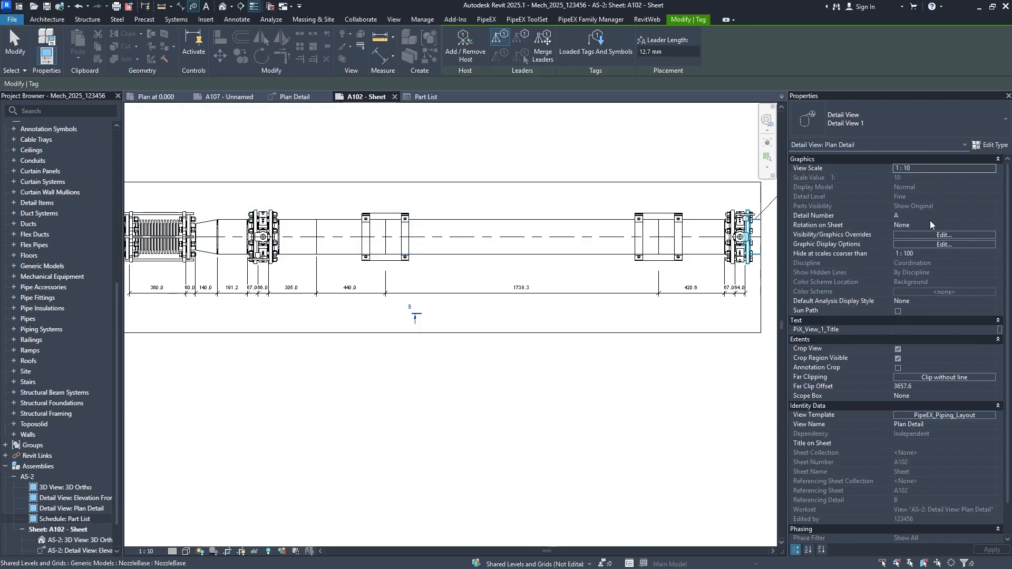
click(463, 248)
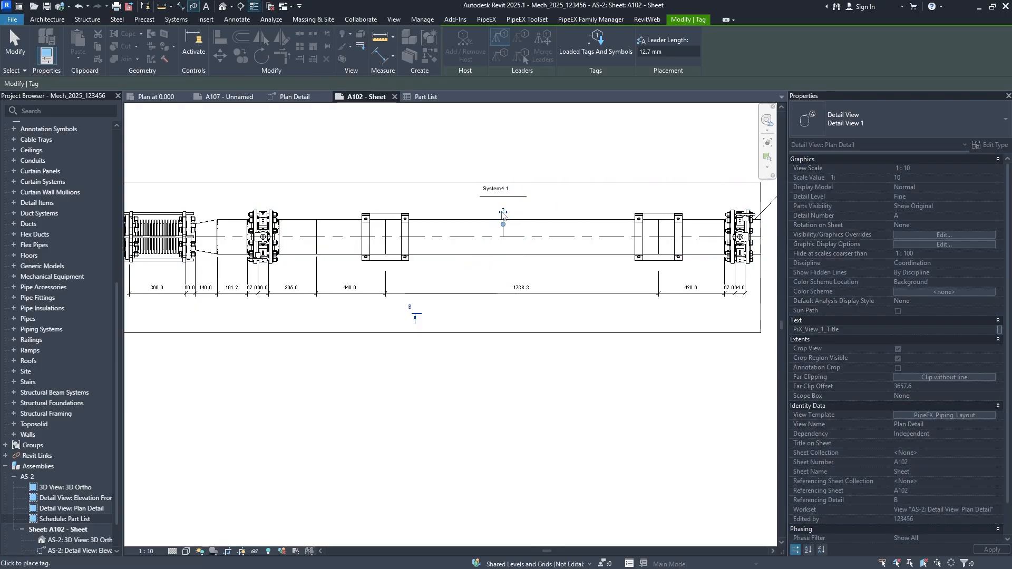
key(Escape)
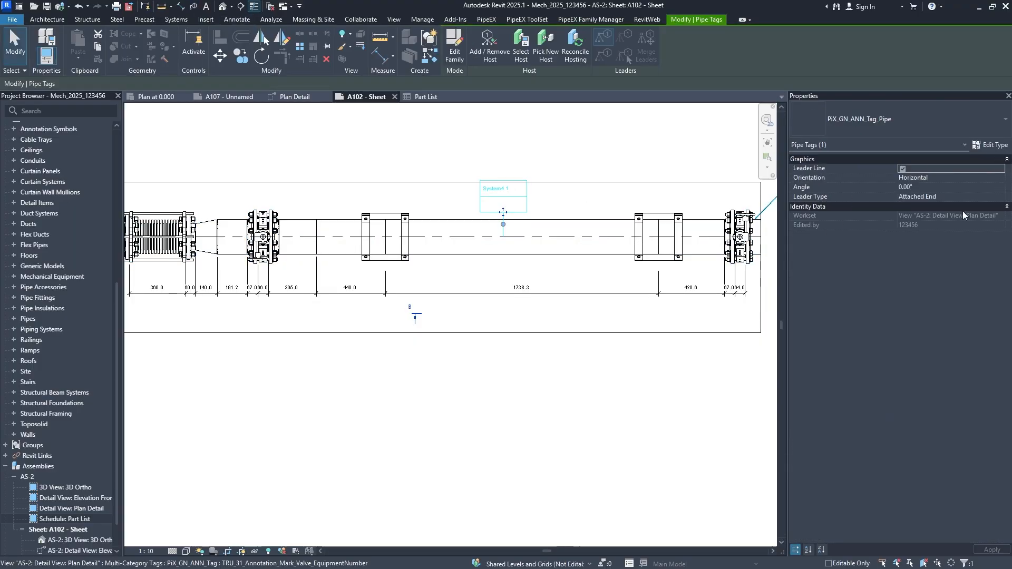
Set the Plan Detail pipe tag's leader type to Free End, offset the tag to the right and deactivate the view
click(999, 200)
click(948, 214)
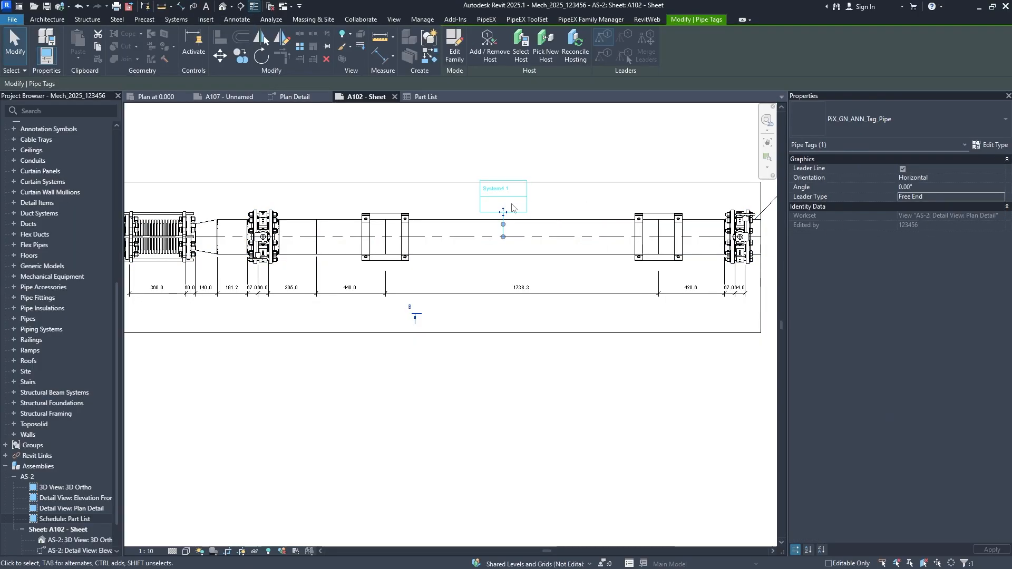
drag(503, 216, 542, 214)
click(530, 280)
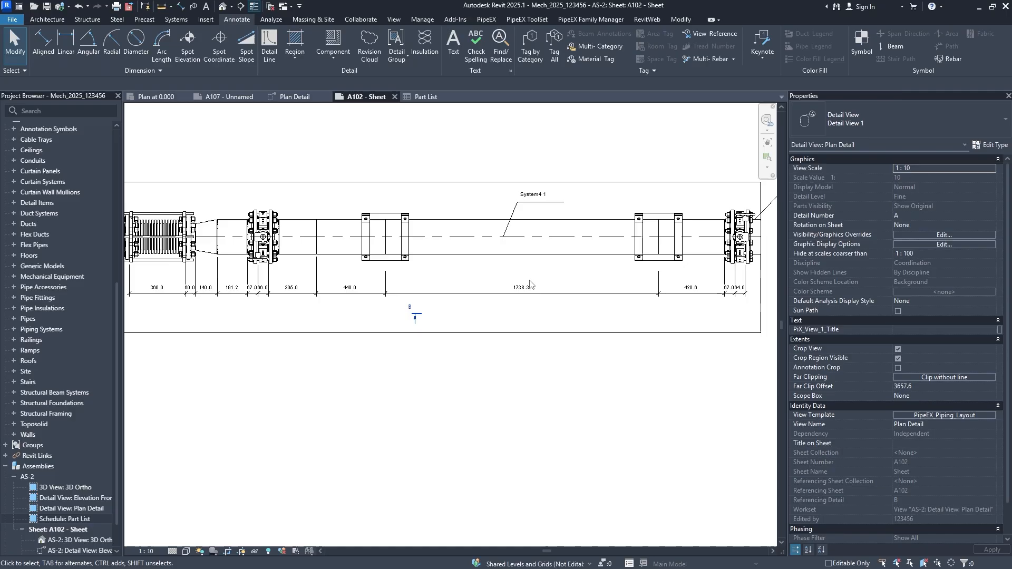
scroll(529, 281, down, 4)
scroll(519, 258, up, 3)
mouse_move(433, 292)
middle_down()
mouse_move(349, 234)
mouse_move(322, 200)
middle_up()
scroll(323, 200, down, 3)
middle_drag(590, 354, 564, 230)
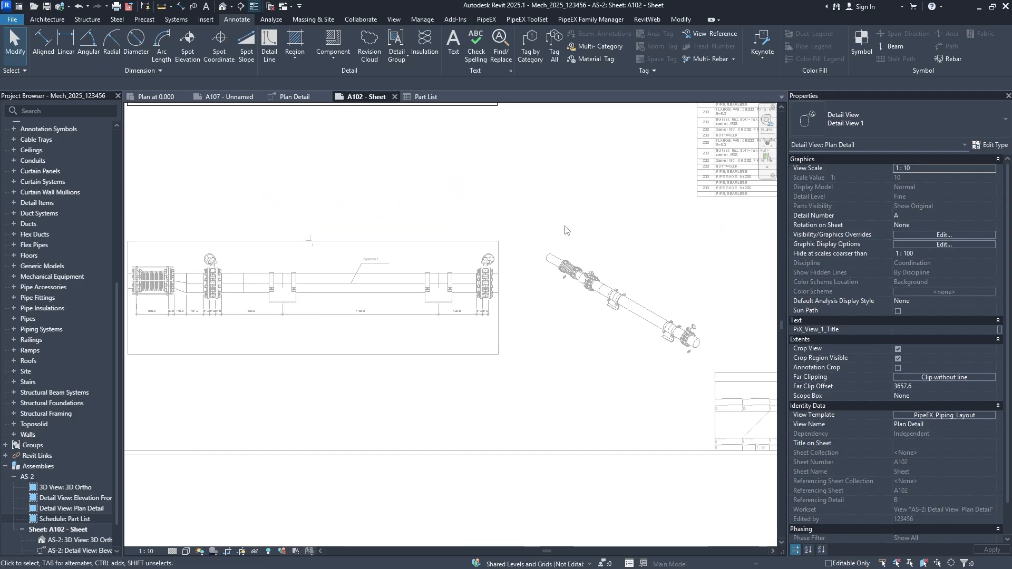
scroll(567, 235, up, 1)
double_click(526, 333)
Nudge the Plan Detail and Elevation Front viewports together upward on sheet A102
scroll(526, 338, down, 2)
scroll(582, 366, up, 2)
middle_drag(302, 320, 407, 319)
scroll(343, 230, down, 1)
middle_drag(343, 229, 420, 364)
scroll(422, 219, up, 2)
scroll(425, 216, down, 3)
middle_drag(534, 332, 434, 304)
drag(569, 504, 397, 235)
middle_drag(397, 235, 401, 281)
key(Up)
key(Up)
key(Up)
key(Up)
key(Up)
key(Up)
key(Up)
click(532, 302)
Nudge the Plan Detail viewport down the sheet, closer to the Elevation Front viewport
click(466, 391)
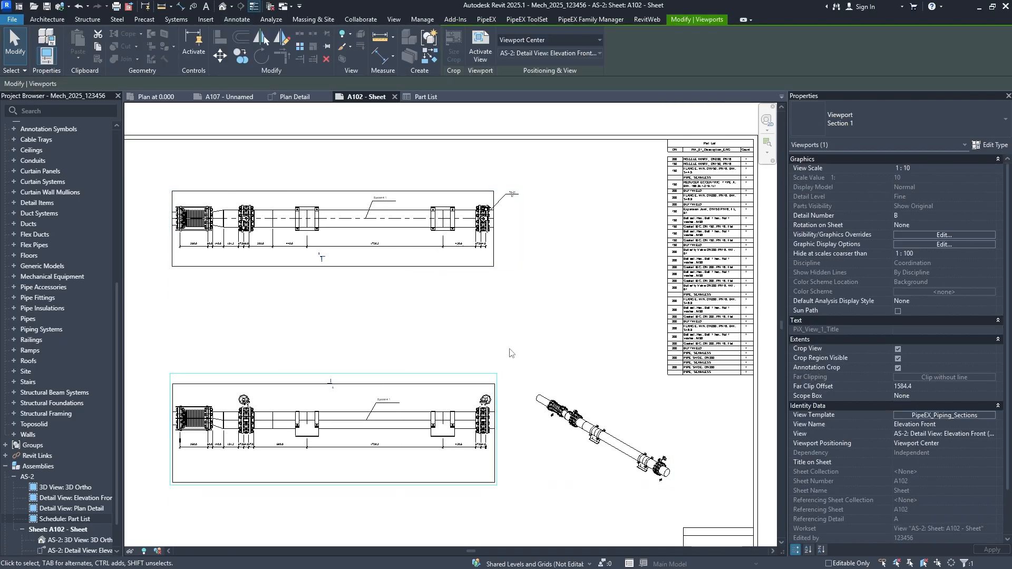
click(357, 231)
key(Down)
key(Down)
key(Down)
key(Down)
key(Down)
key(Down)
key(Down)
click(560, 314)
scroll(584, 342, down, 1)
middle_drag(584, 343, 574, 251)
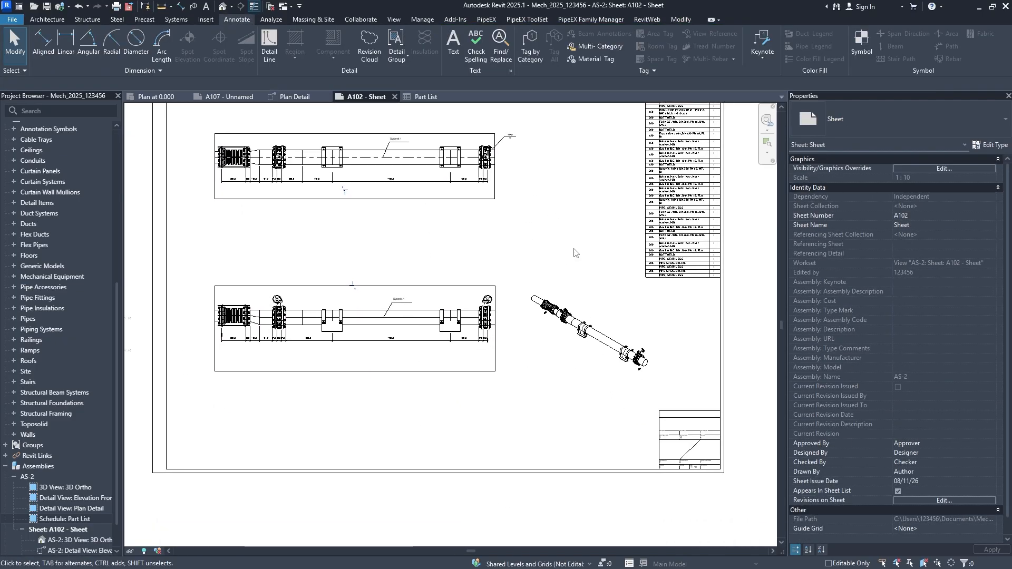
click(566, 331)
middle_drag(563, 300, 562, 353)
Shift the Plan Detail and Elevation Front viewports together to the left on the sheet
drag(497, 467, 385, 230)
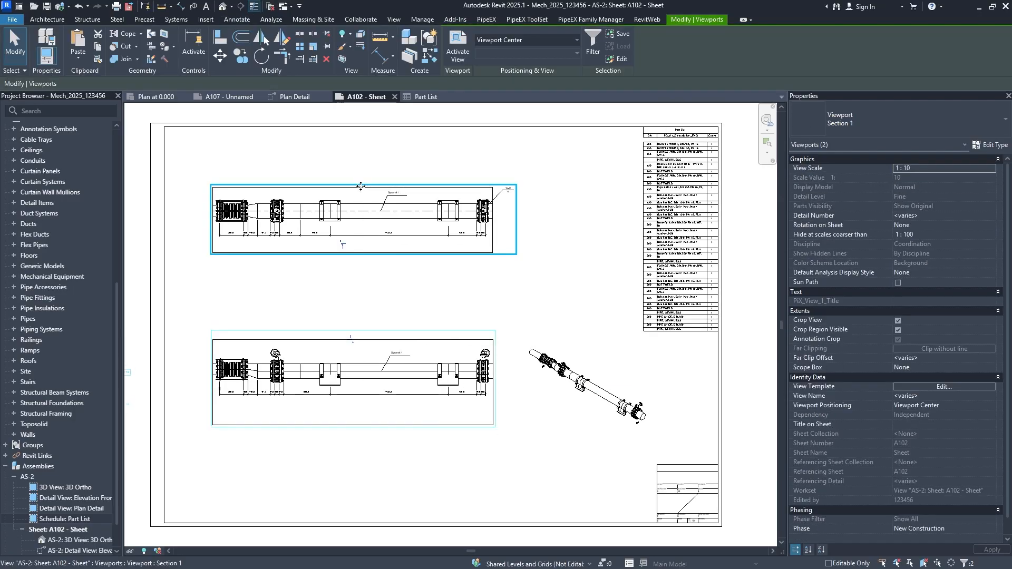
key(Left)
key(Left)
key(Left)
key(Left)
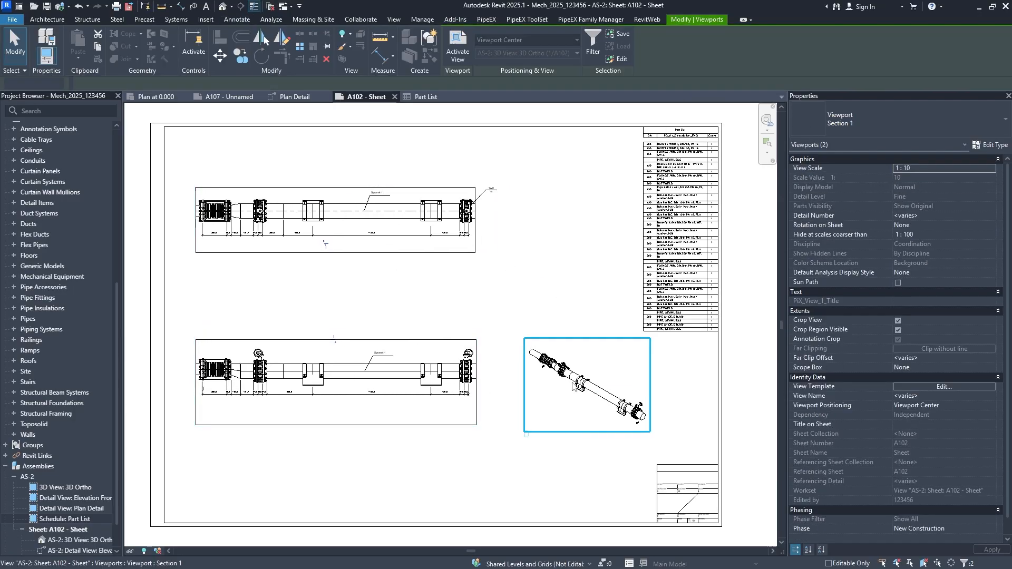
Shift the 3D Ortho viewport to the left, away from the Part List and sheet border
click(594, 350)
key(Left)
key(Left)
key(Left)
key(Left)
key(Left)
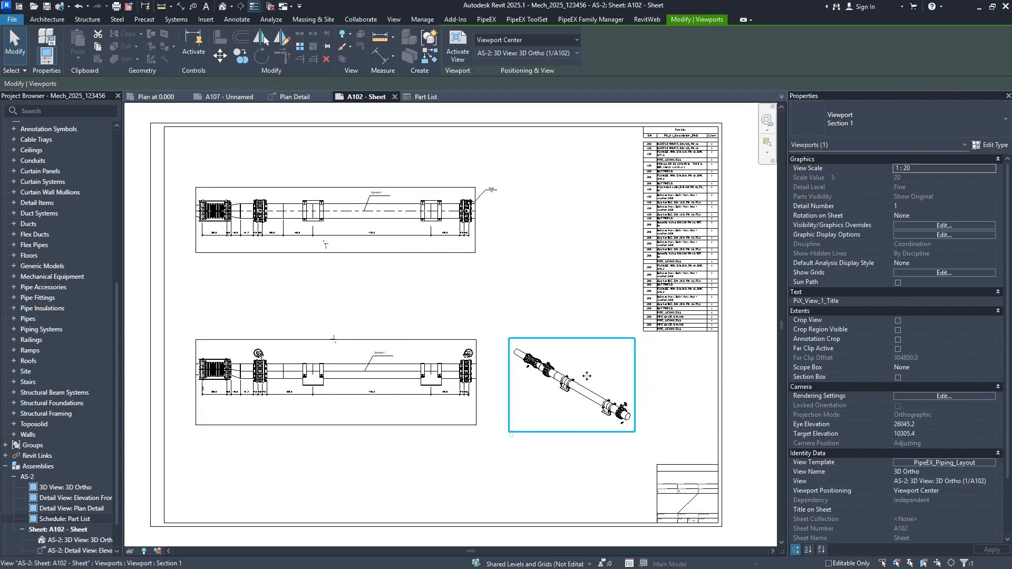
click(556, 256)
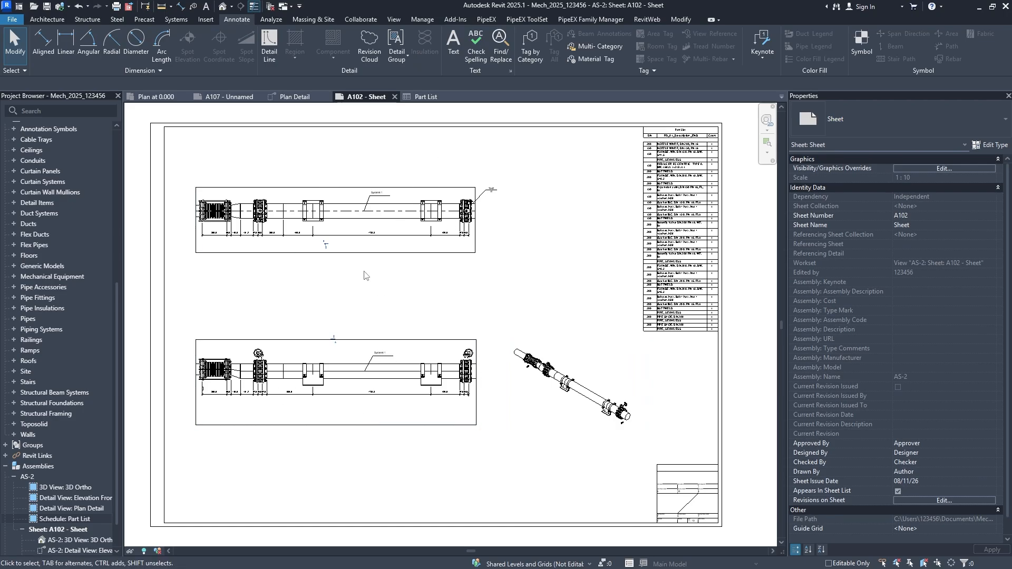
Close all inactive views, keeping only sheet A102 open
middle_drag(439, 270, 453, 270)
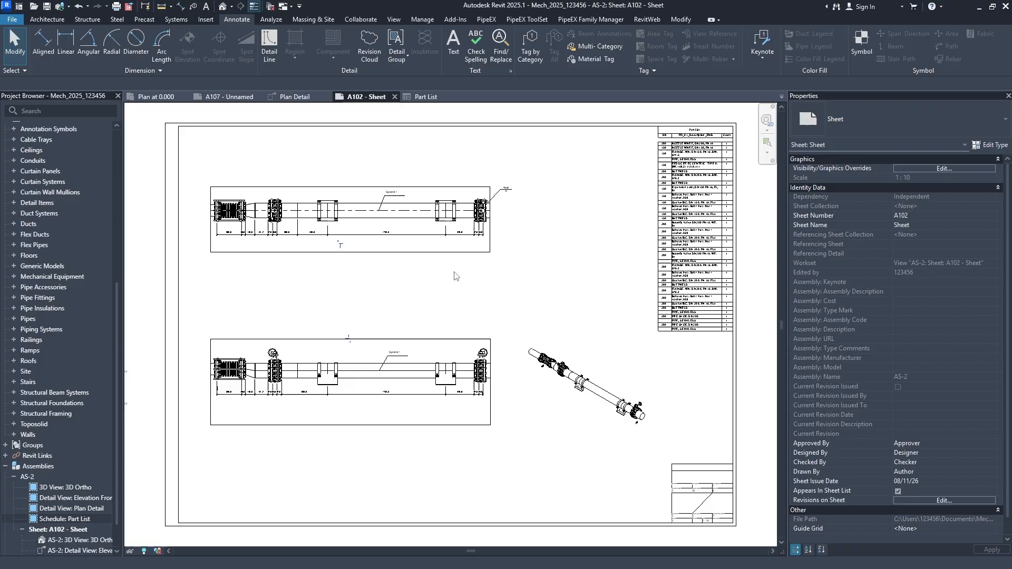
click(272, 7)
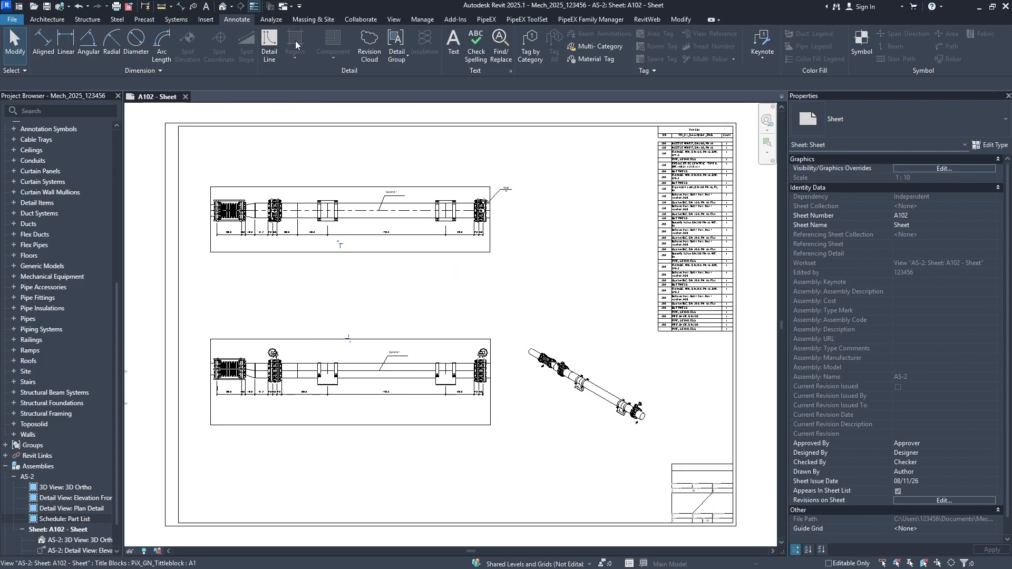
scroll(101, 203, up, 10)
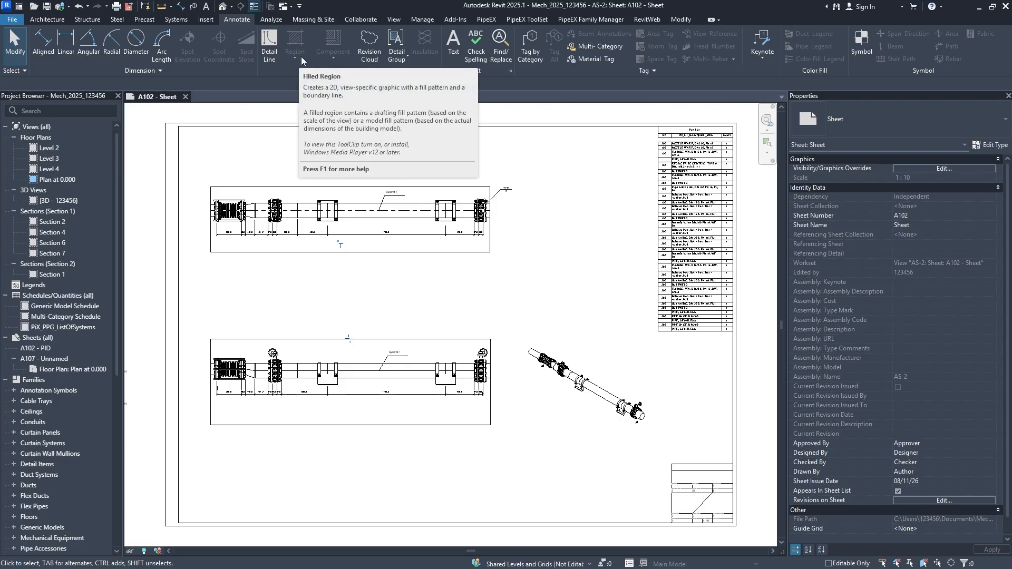
Open the default 3D view and cycle through the overlapping elements at the AS-2 pipe beside the pump to inspect them
click(222, 6)
shift+middle_drag(590, 425, 548, 378)
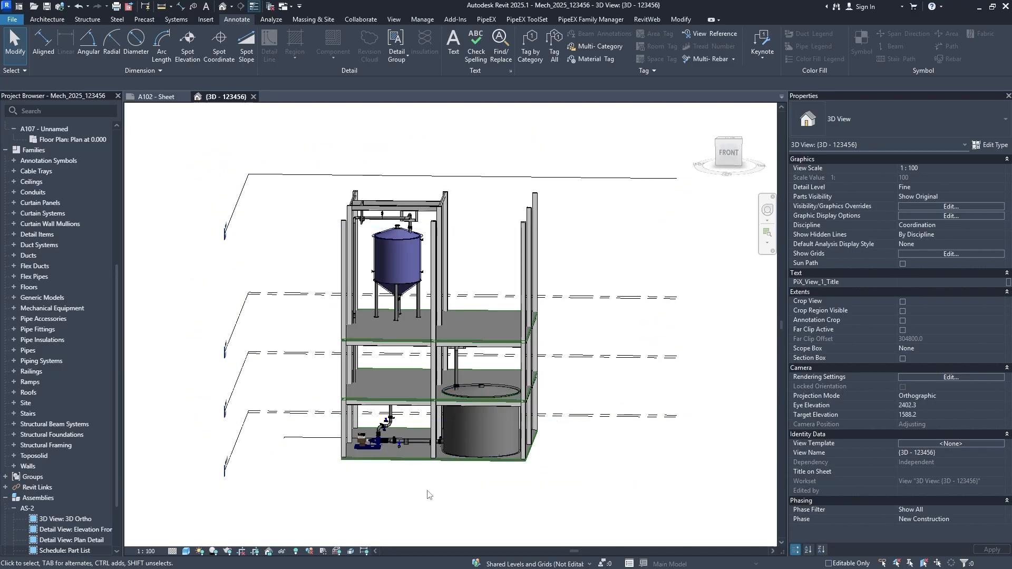
scroll(413, 443, up, 6)
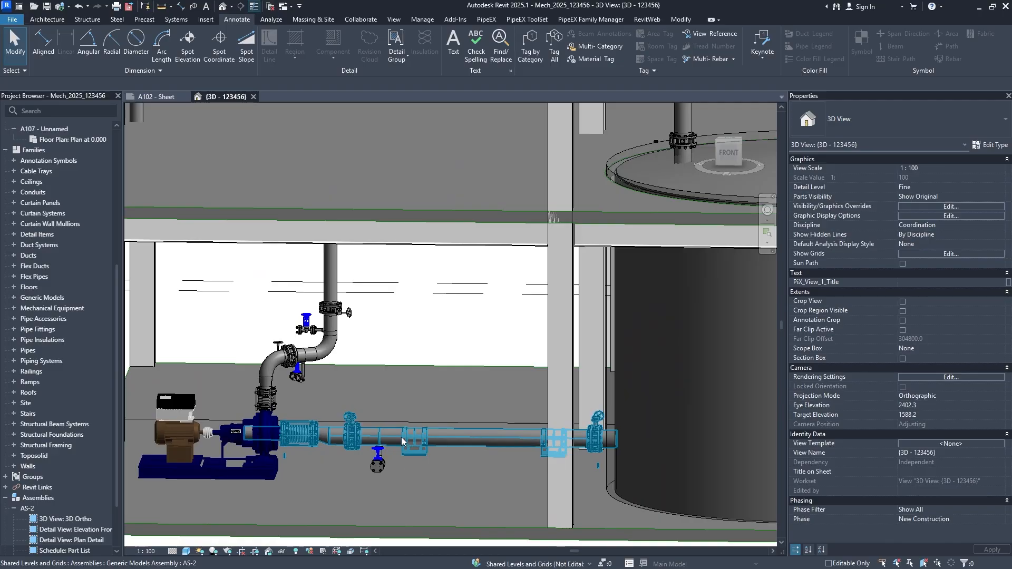
key(Tab)
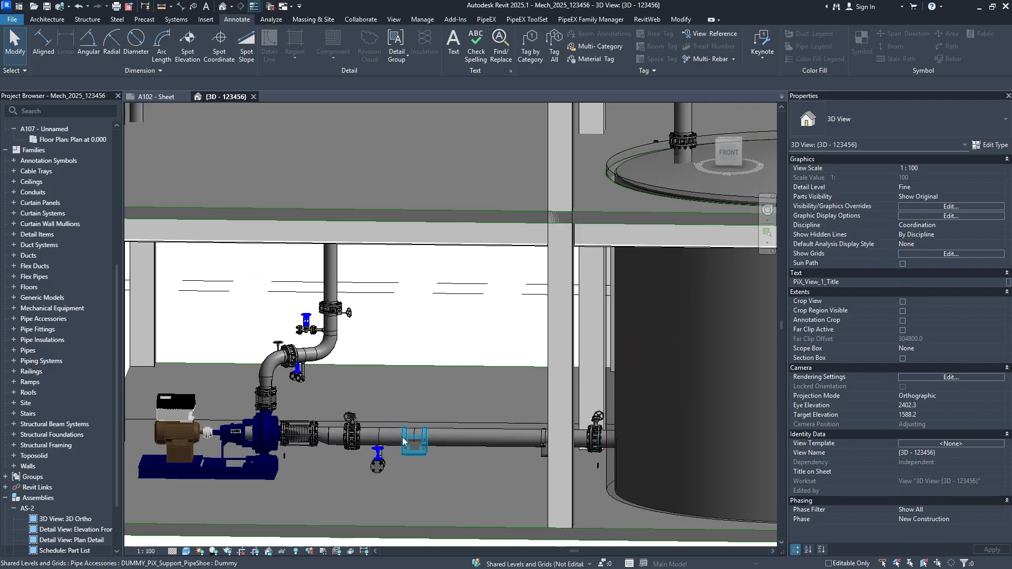
key(Tab)
key(Tab)
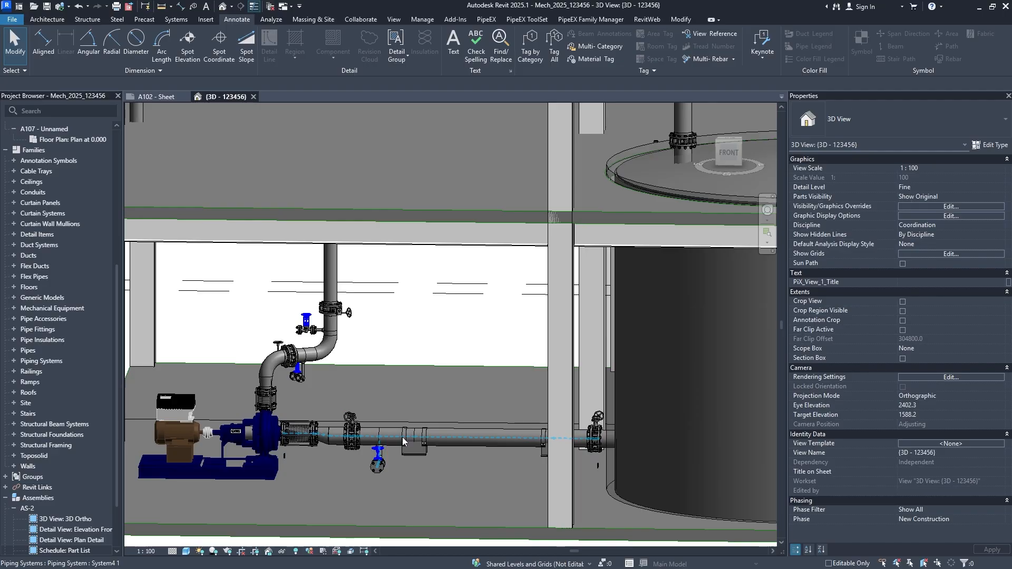
click(403, 441)
click(442, 314)
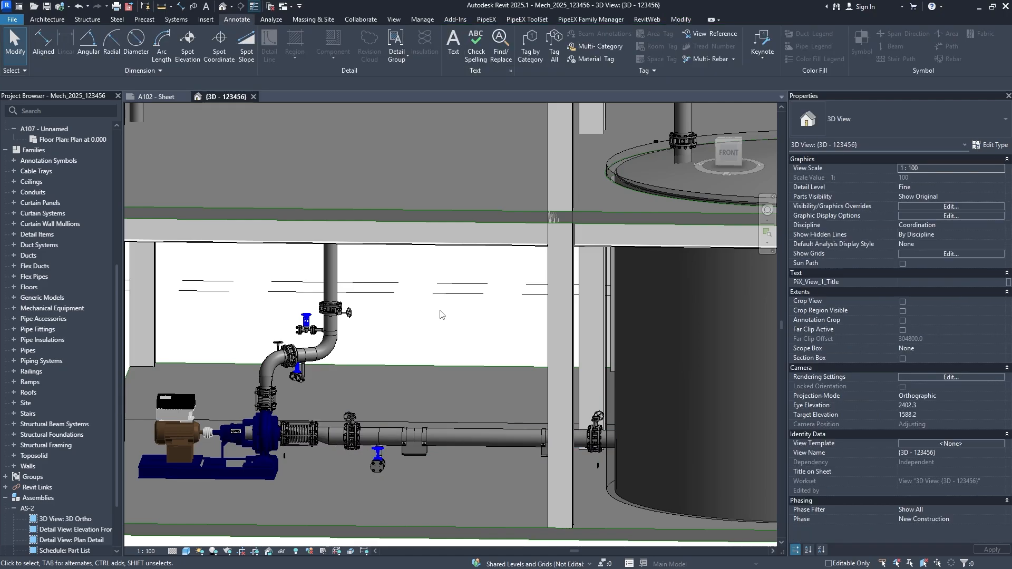
Return to sheet A102 and fit the whole sheet in view
click(164, 97)
middle_click(182, 313)
middle_click(182, 313)
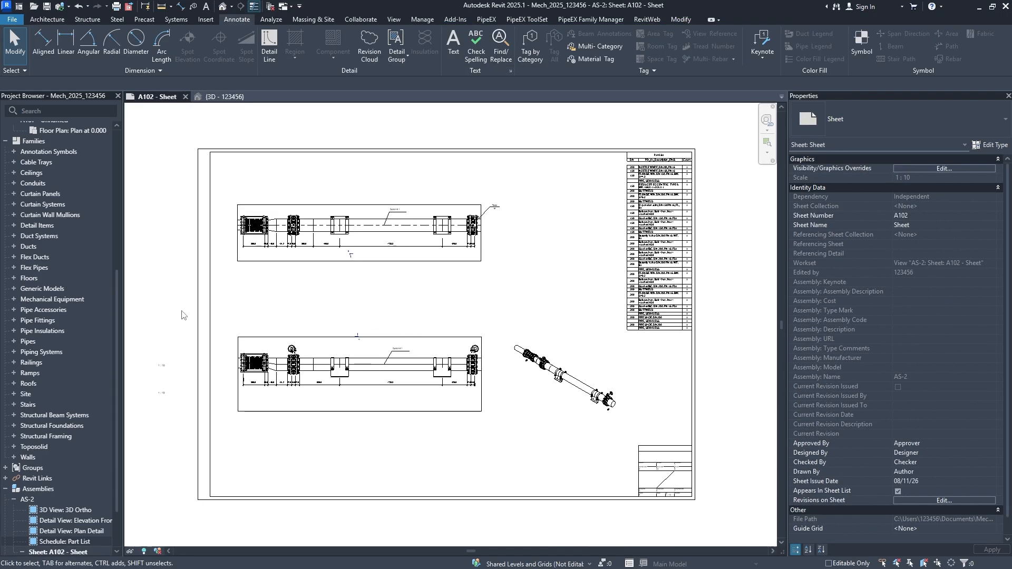
Open sheet A107 and examine the tagged piping between the pump and the tank, including the AS-2 assembly and the HA-117 branch
scroll(75, 383, up, 8)
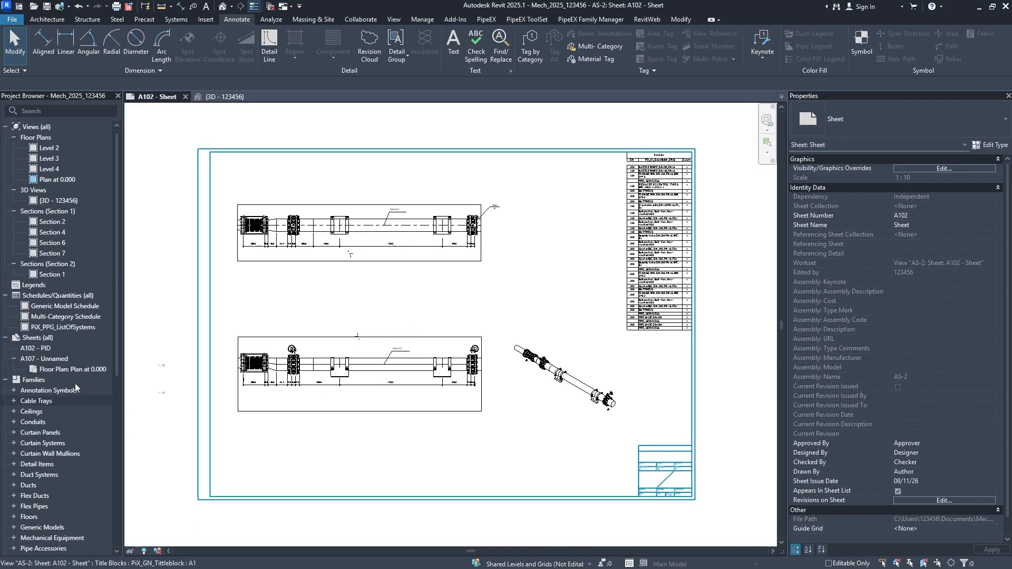
double_click(58, 359)
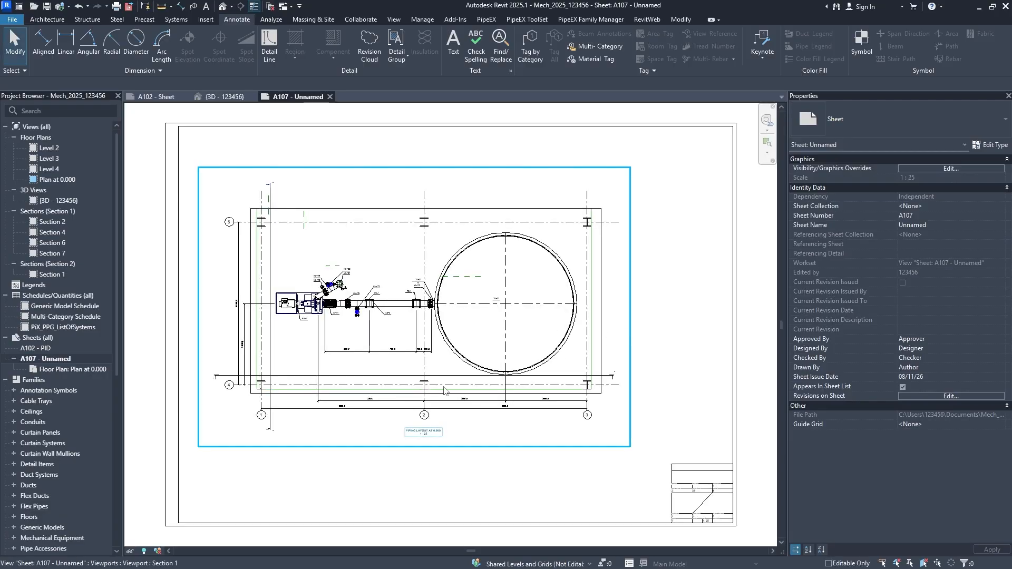
scroll(389, 343, up, 3)
scroll(400, 352, down, 3)
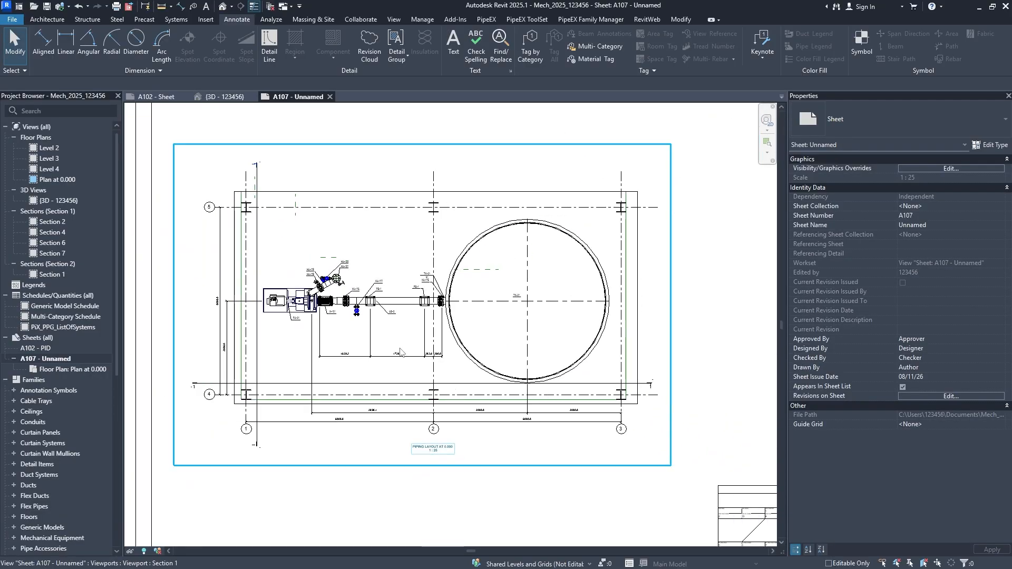
scroll(400, 352, down, 1)
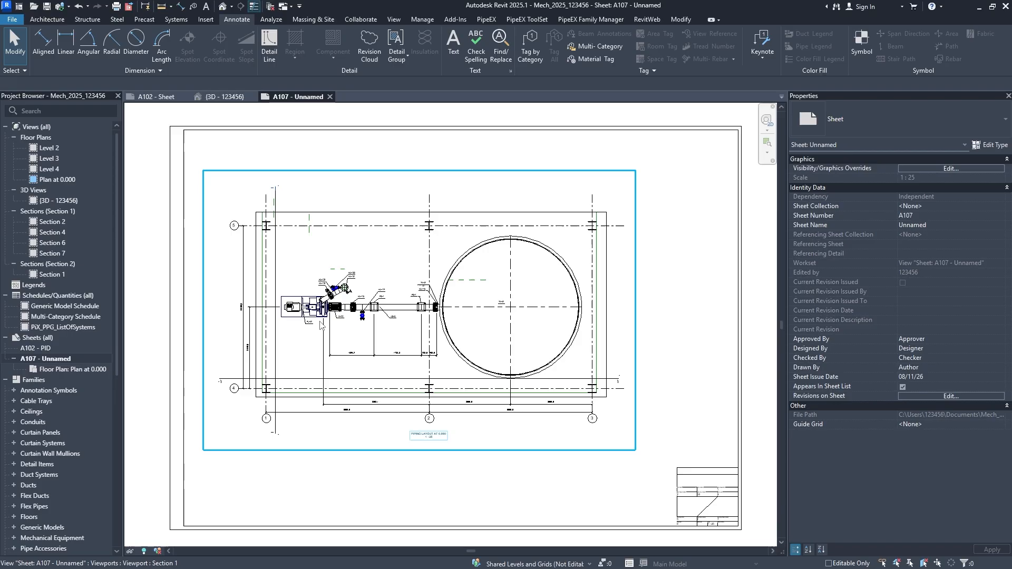
scroll(320, 324, up, 3)
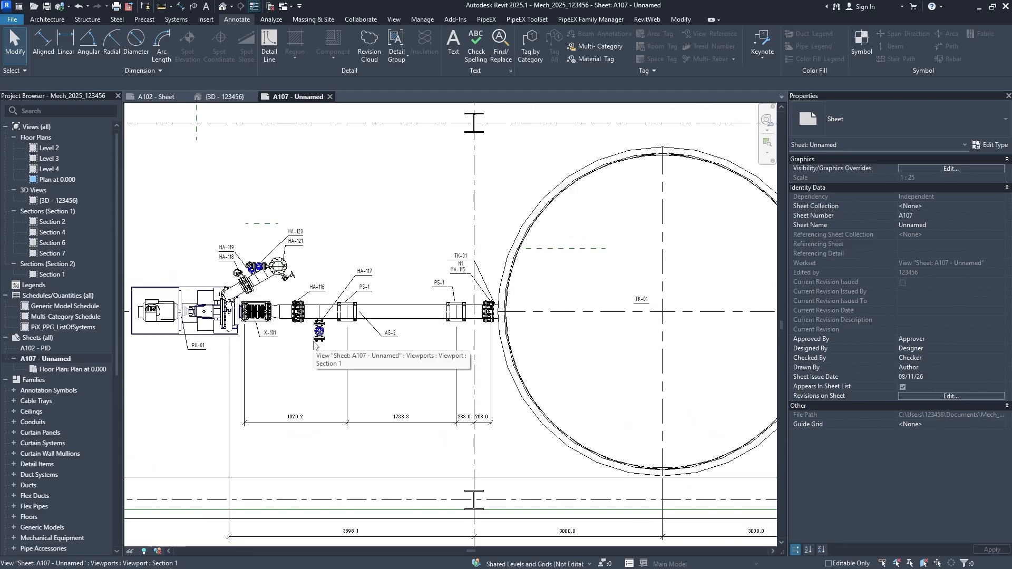
scroll(399, 360, up, 3)
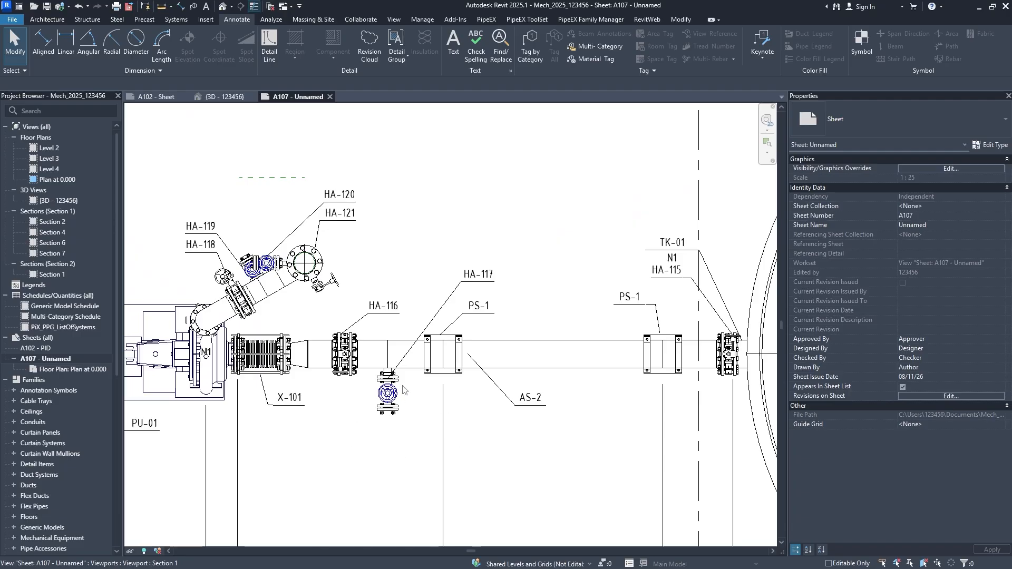
scroll(416, 354, down, 5)
scroll(457, 409, up, 4)
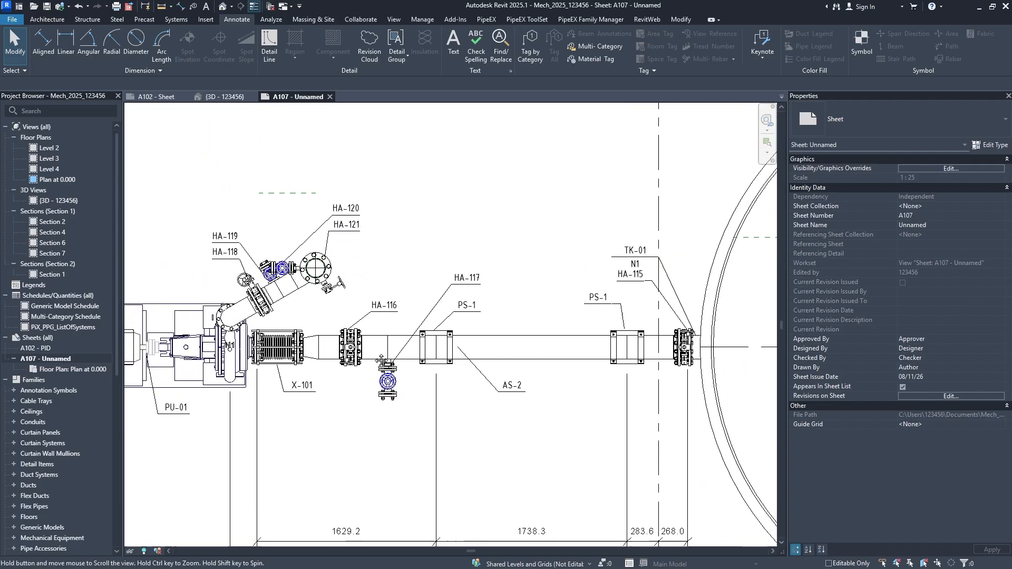
Delete all views, the part list and sheet A101 belonging to the Set 1 assembly
scroll(62, 429, down, 10)
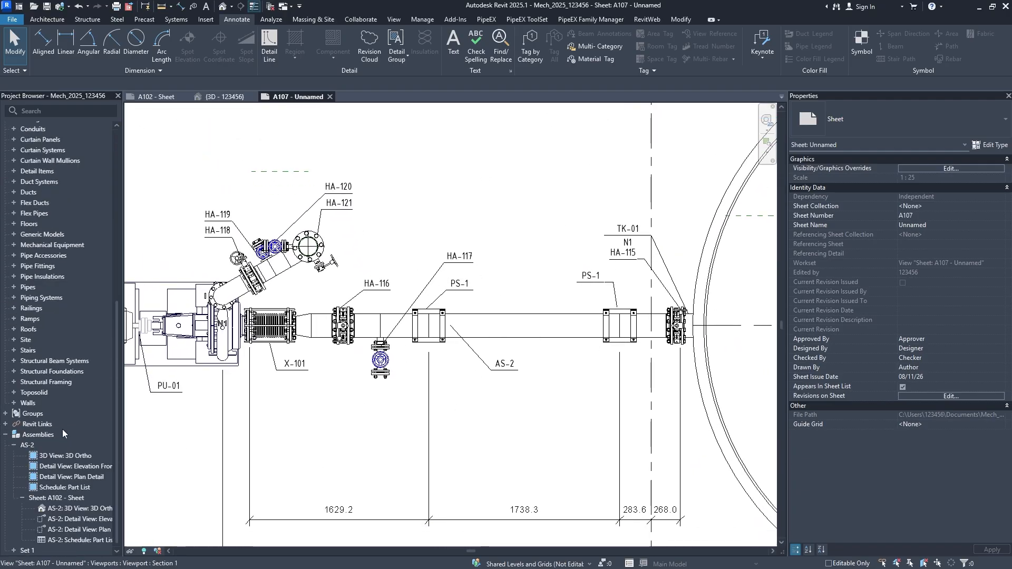
click(17, 550)
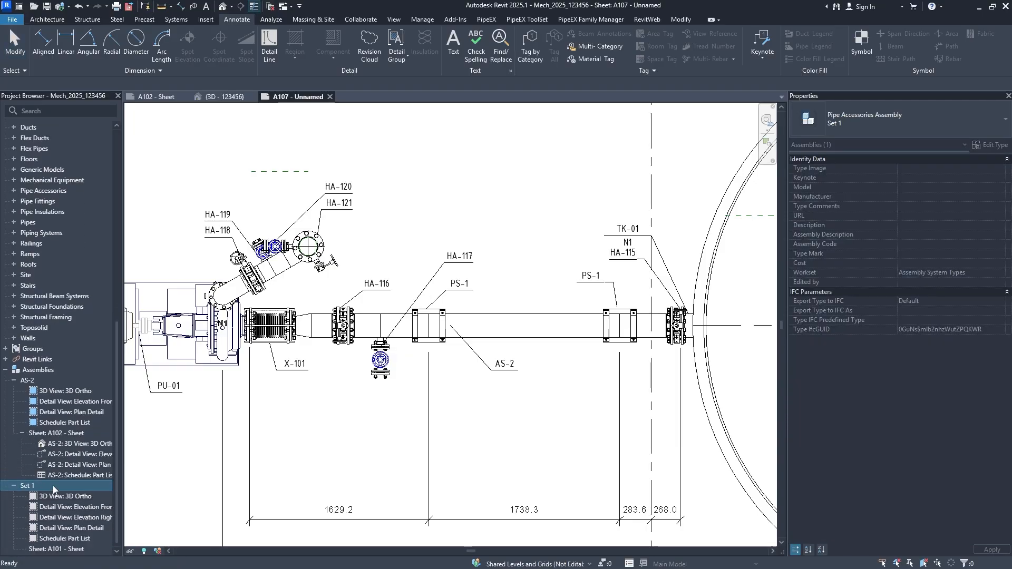
double_click(76, 550)
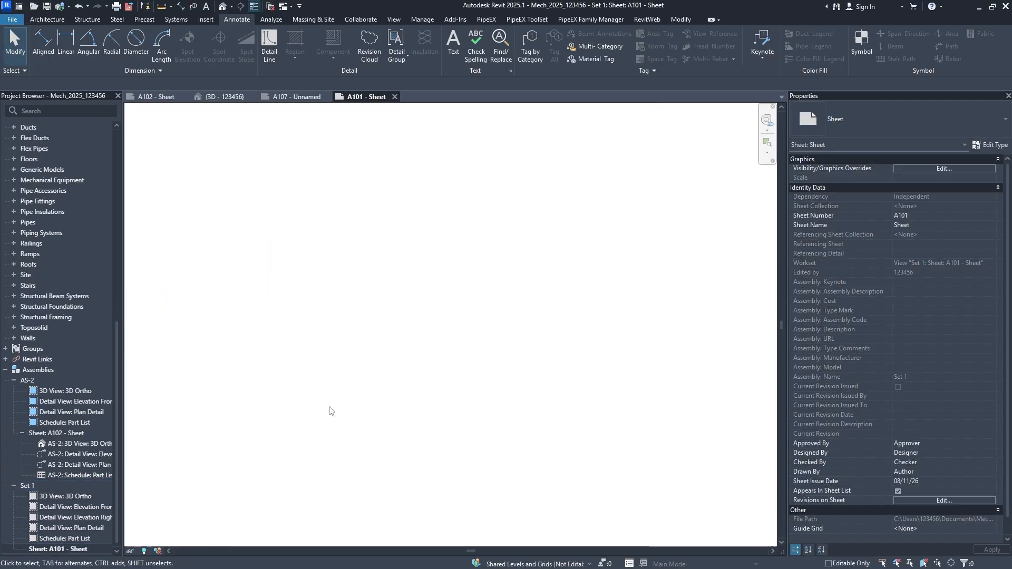
click(105, 496)
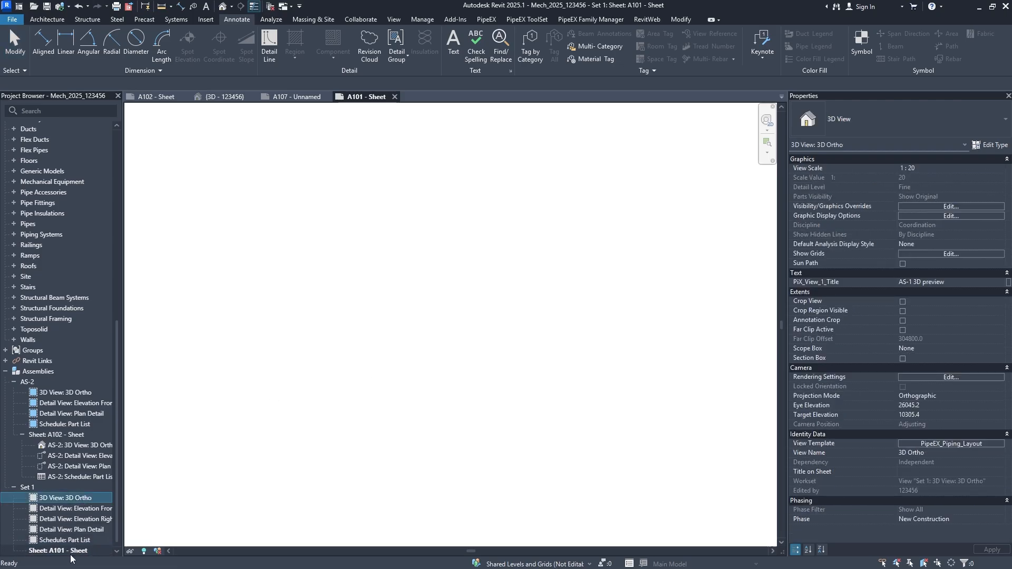
shift+click(70, 551)
right_click(77, 547)
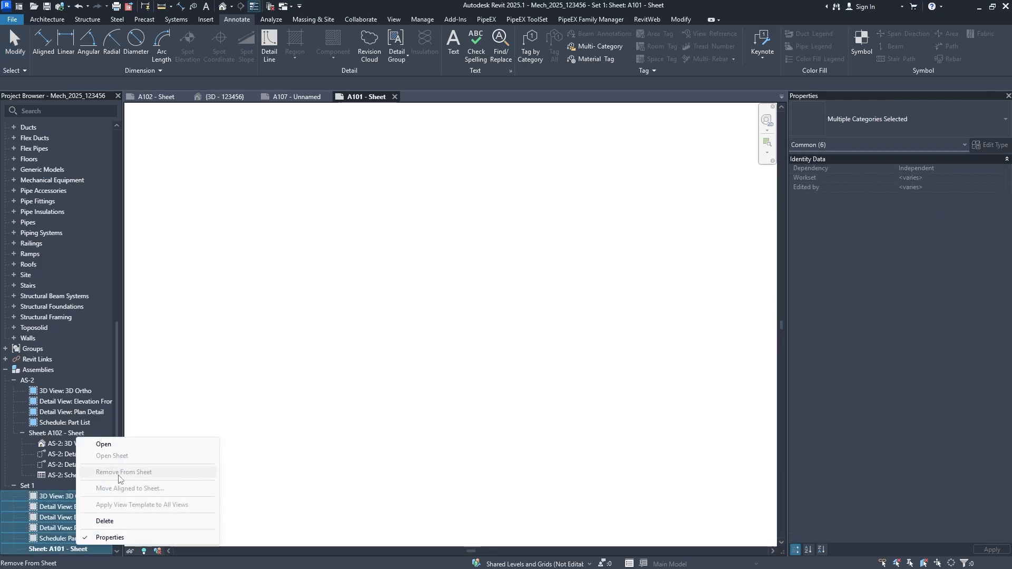
click(104, 521)
click(548, 287)
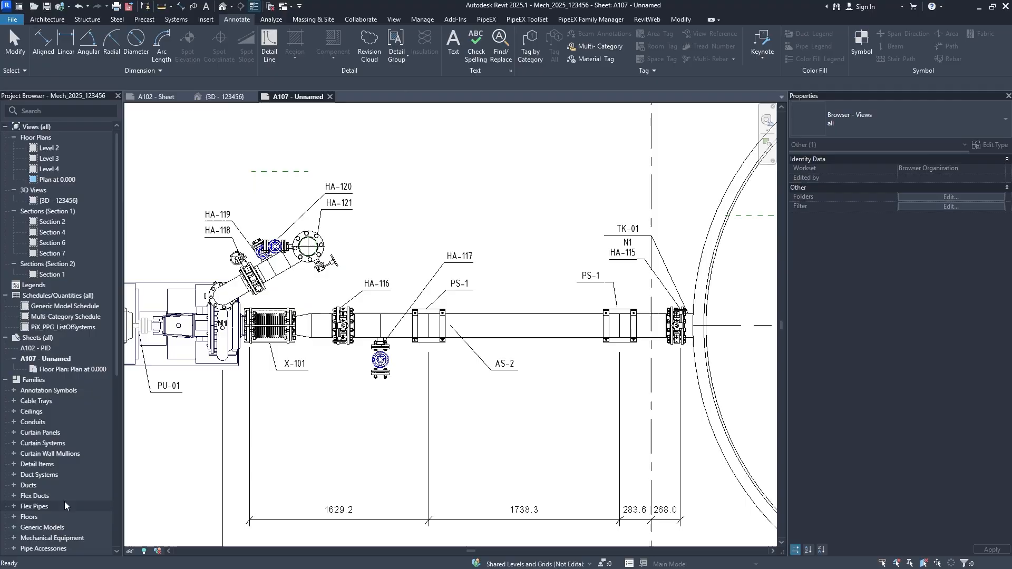
Create Set 1 assembly views at 1:20: 3D Ortho, Plan, Elevation Right, Elevation Front and Part List, plus a sheet with the PiX_GN_Tittleblock A3
scroll(78, 462, down, 10)
click(42, 550)
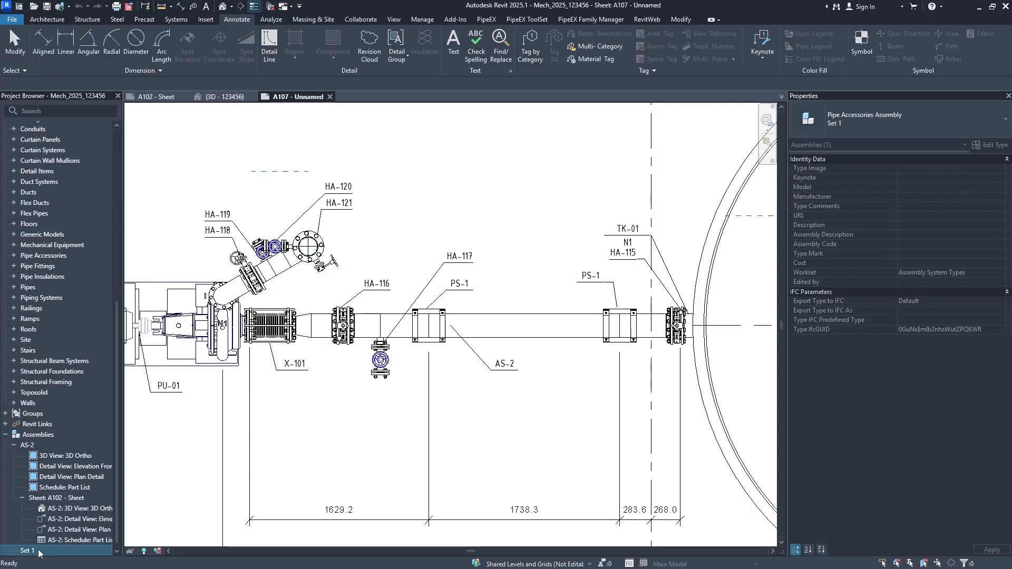
right_click(41, 549)
click(87, 407)
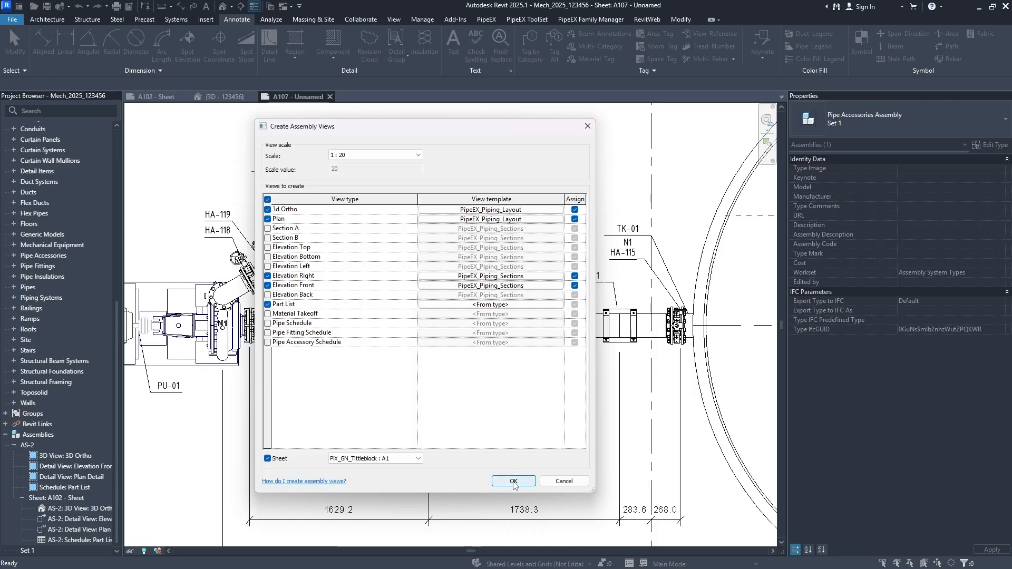
click(389, 458)
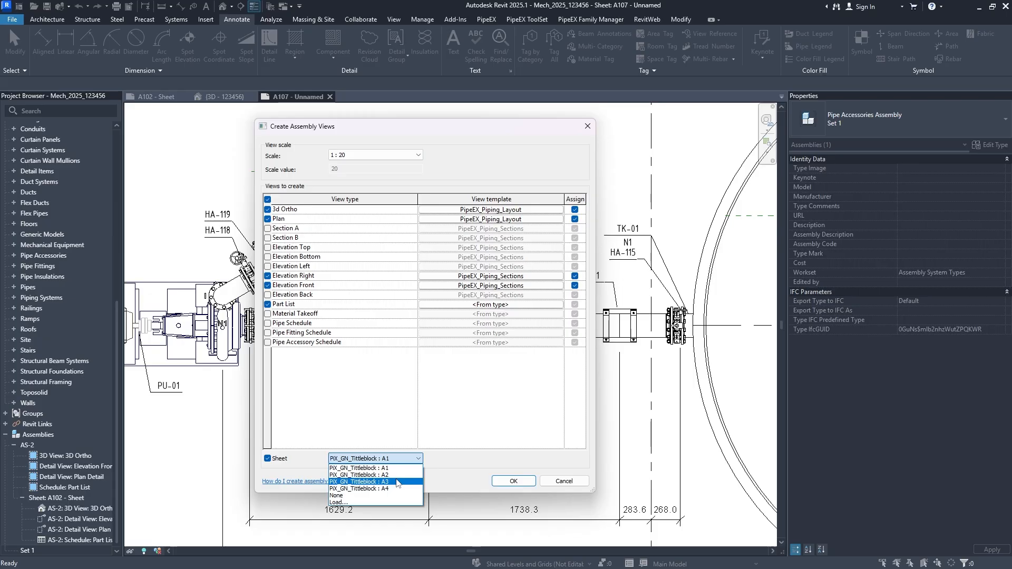
click(397, 482)
click(513, 481)
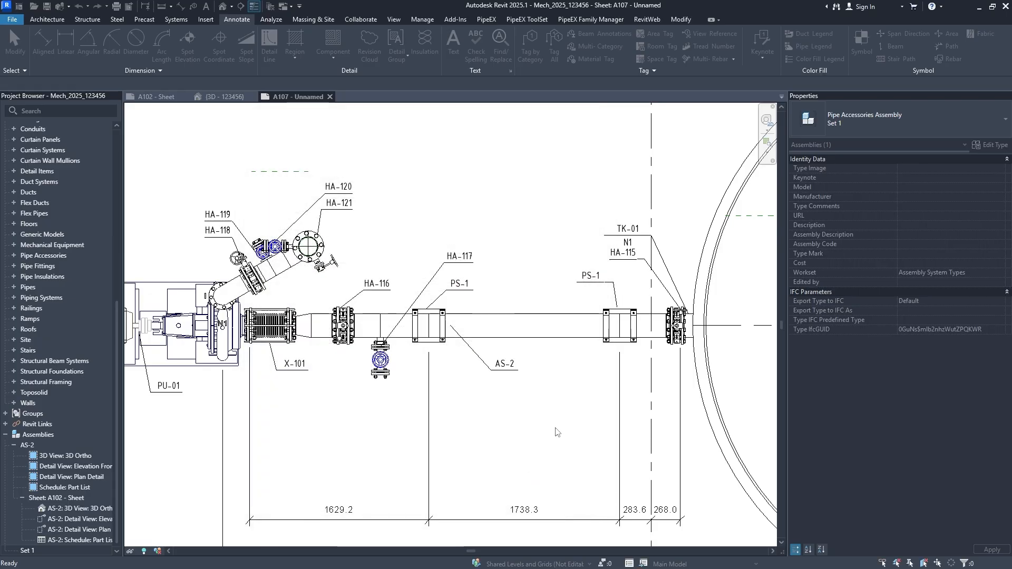
Open Set 1's new sheet A102 and place the Plan Detail view in its upper-left area
scroll(58, 522, down, 2)
double_click(55, 548)
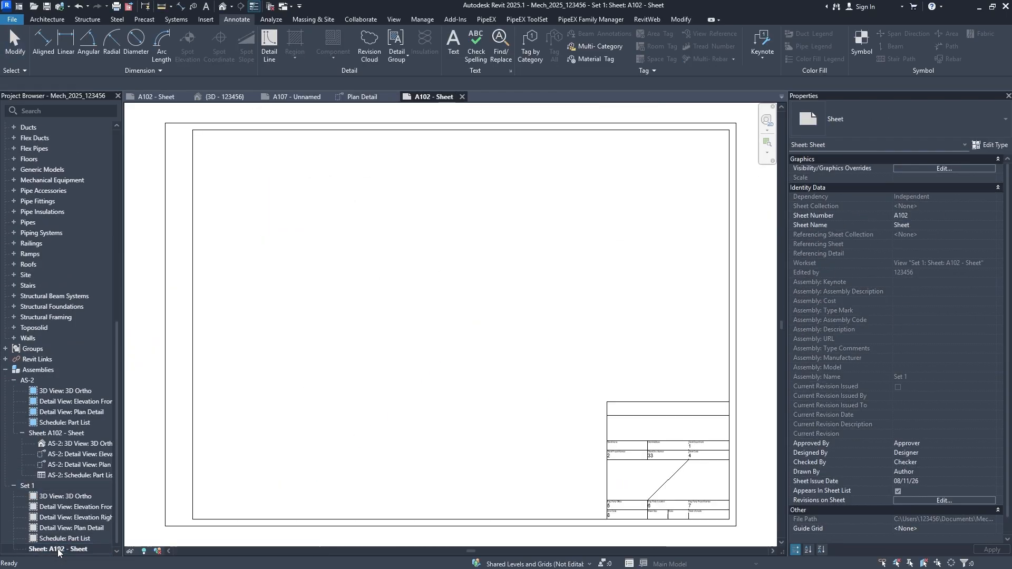
click(90, 530)
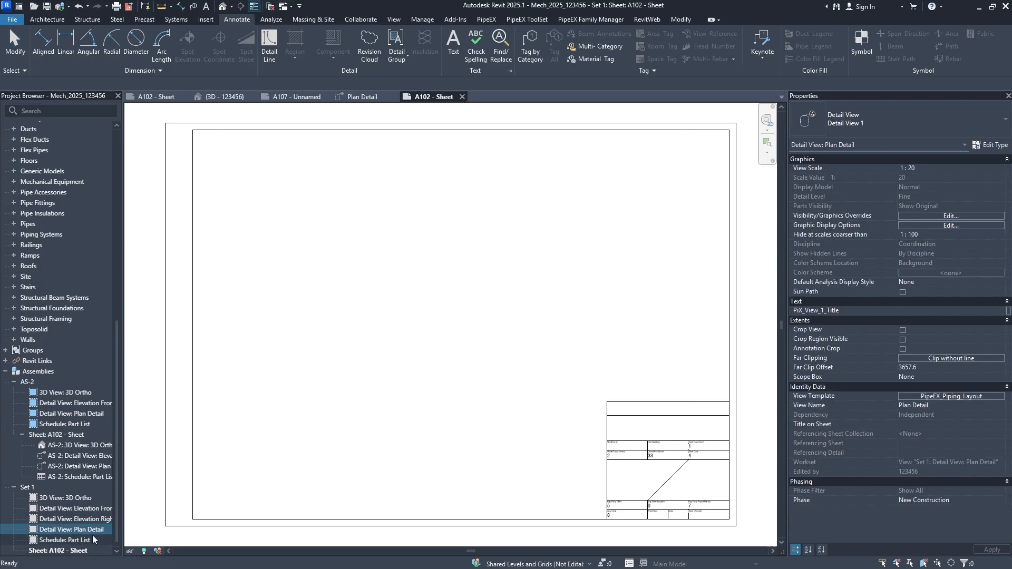
drag(356, 262, 362, 294)
click(361, 294)
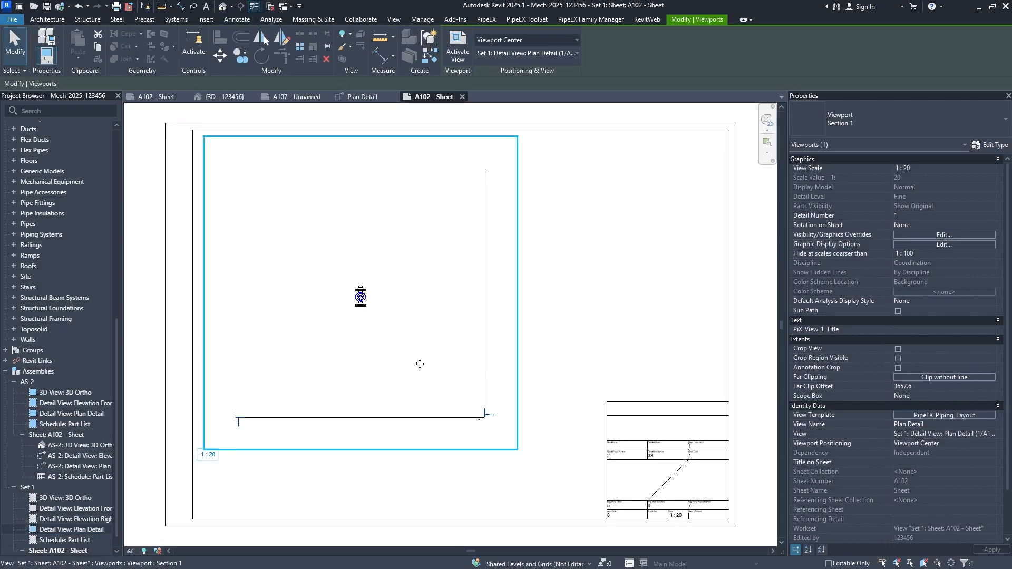
scroll(408, 373, down, 1)
scroll(408, 373, up, 1)
key(Escape)
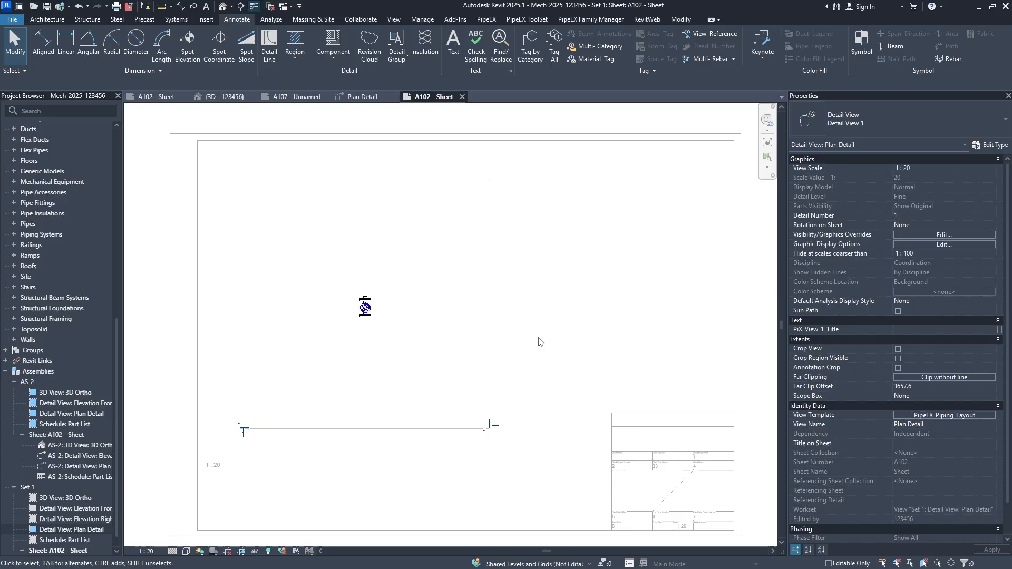
Turn on annotation crop, the visible crop region and view cropping for the Plan Detail view
click(412, 323)
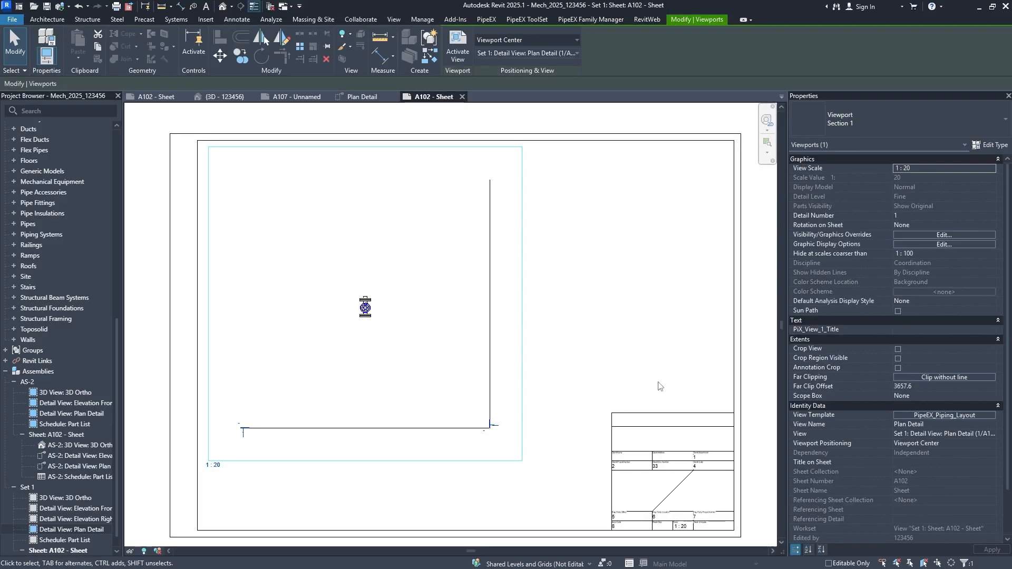
click(898, 368)
click(898, 359)
click(902, 351)
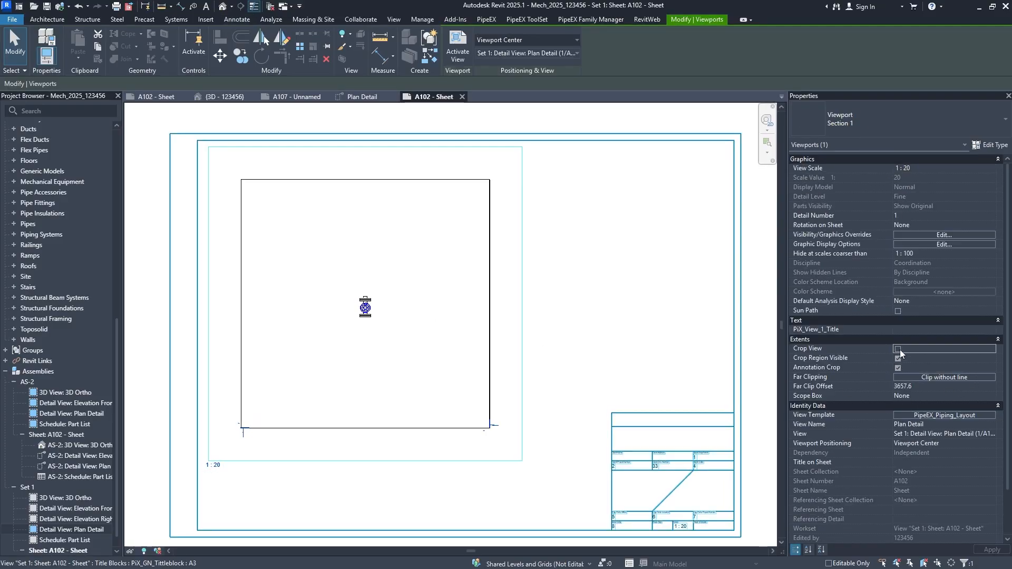
click(898, 349)
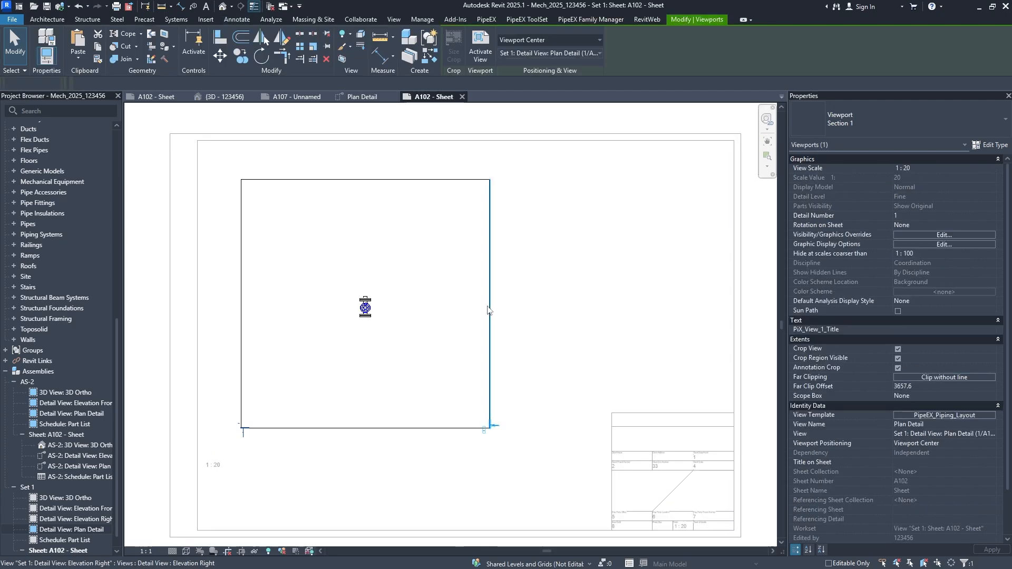
Shift the Elevation Right section line from the crop's right edge until it sits close beside the valve
click(488, 310)
key(Left)
key(Left)
key(Left)
key(Left)
key(Left)
key(Left)
key(Left)
key(Left)
key(Left)
key(Left)
key(Left)
key(Left)
key(Left)
key(Left)
key(Left)
key(Left)
key(Left)
key(Left)
key(Left)
key(Left)
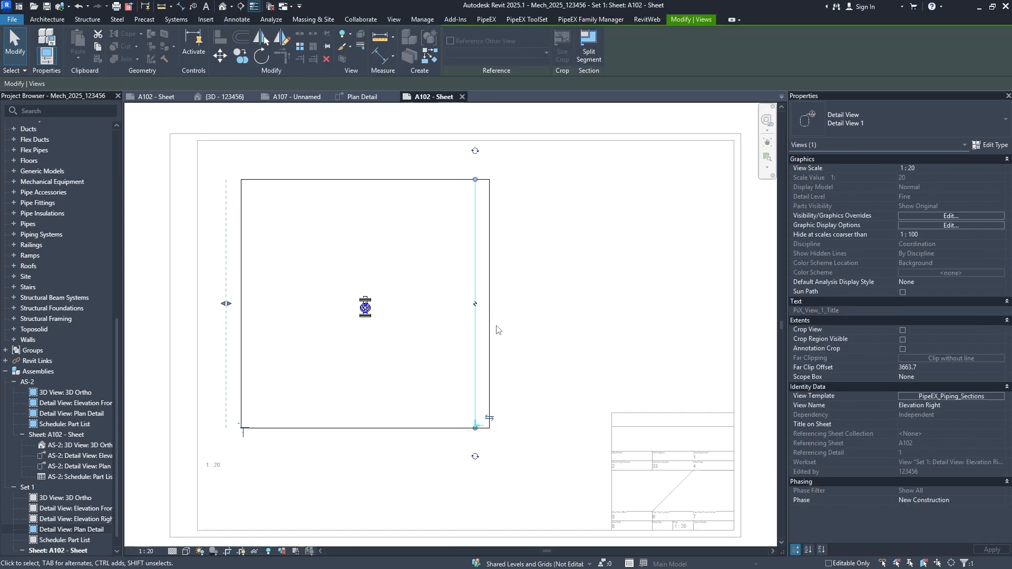
key(Left)
key(Left)
key(Left)
key(Left)
key(Left)
key(Left)
key(Left)
key(Left)
key(Left)
key(Left)
key(Left)
key(Left)
key(Left)
key(Left)
key(Left)
key(Left)
key(Left)
key(Left)
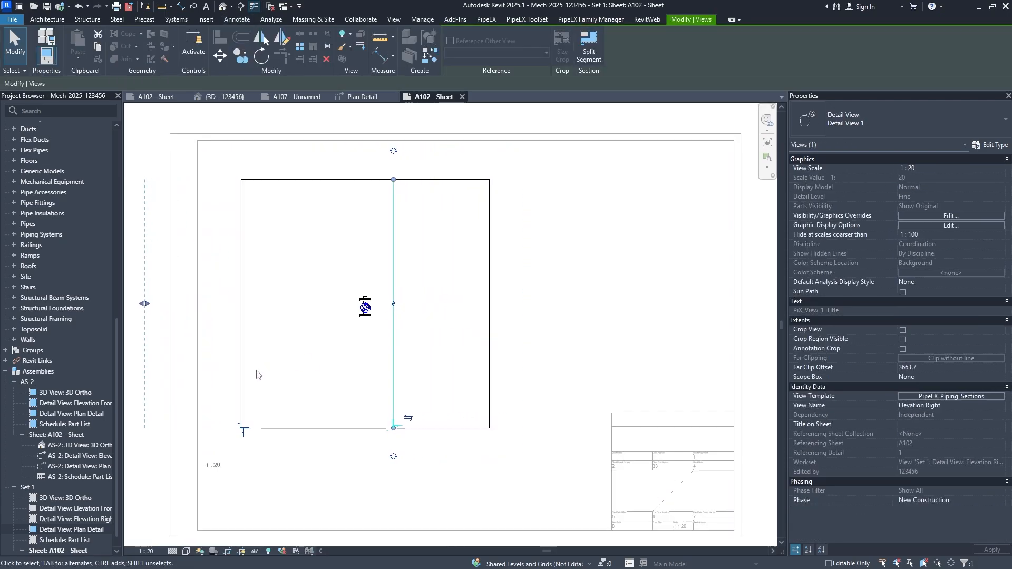
Reduce Elevation Right's far clip offset to about 560 mm and shorten its section line to a short marker beside the valve
drag(328, 318, 342, 318)
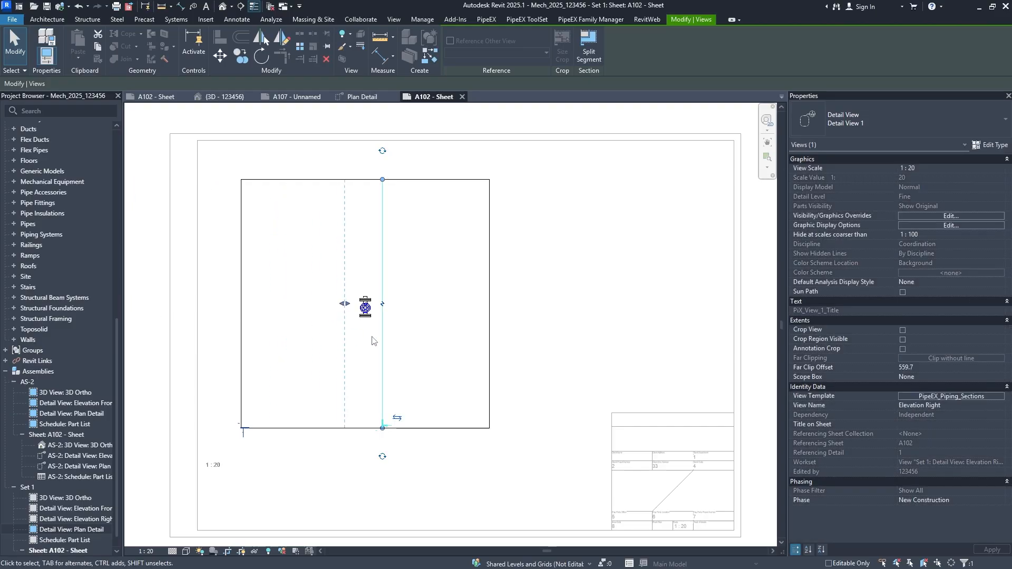
drag(383, 428, 382, 306)
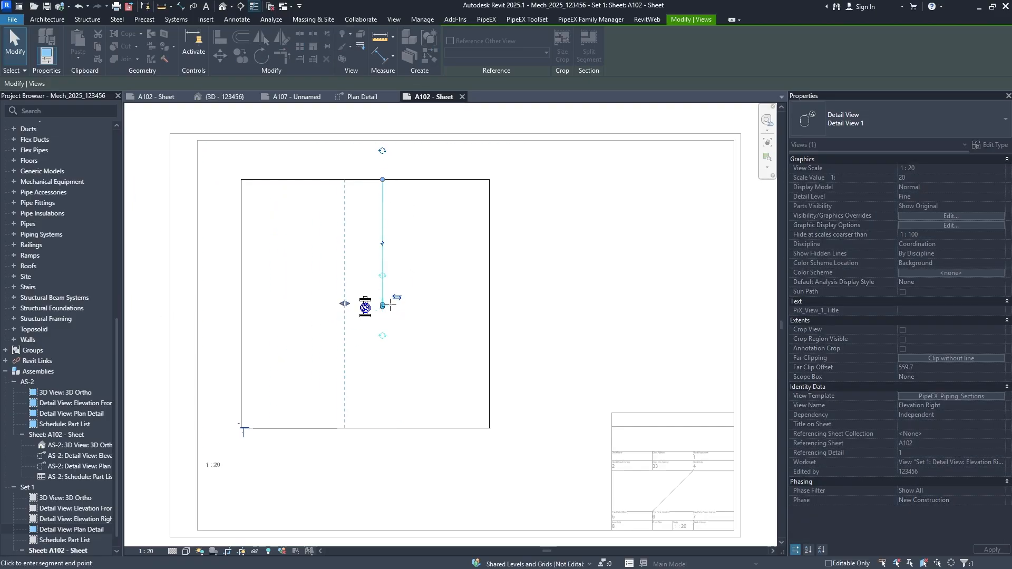
click(405, 331)
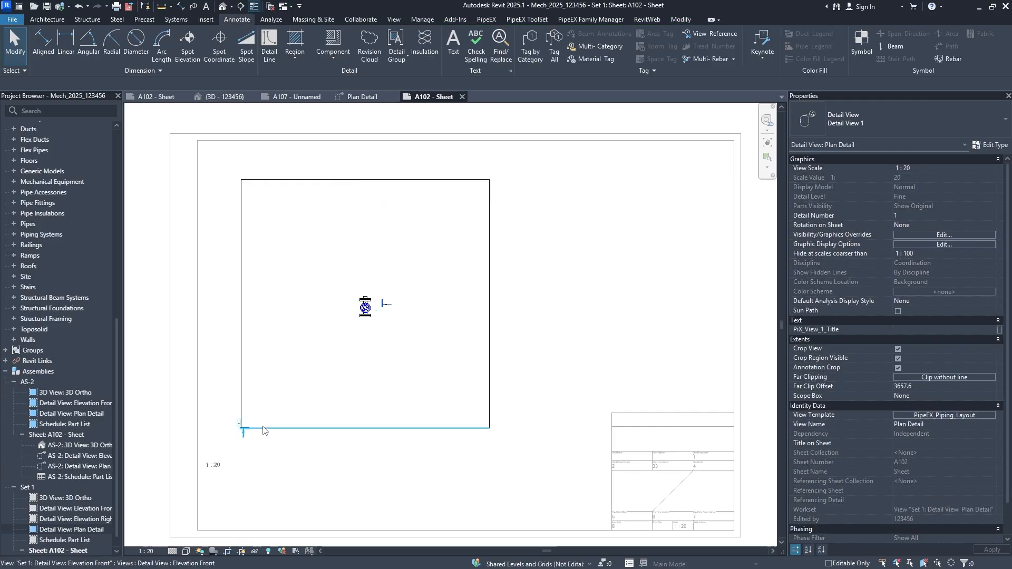
Shorten the Elevation Front section line, move it just below the valve and reduce its far clip offset to about 560 mm
click(245, 429)
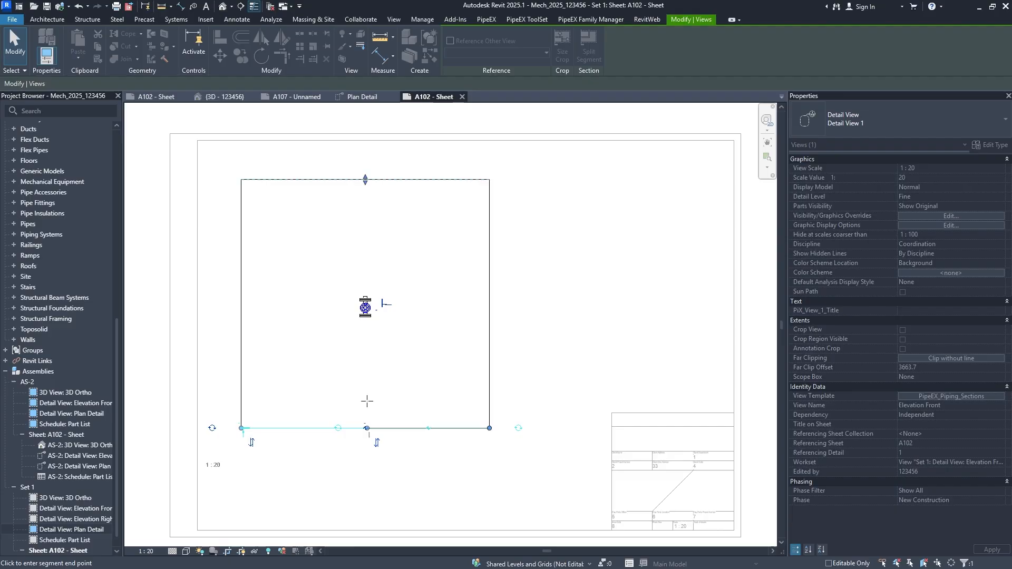
click(385, 428)
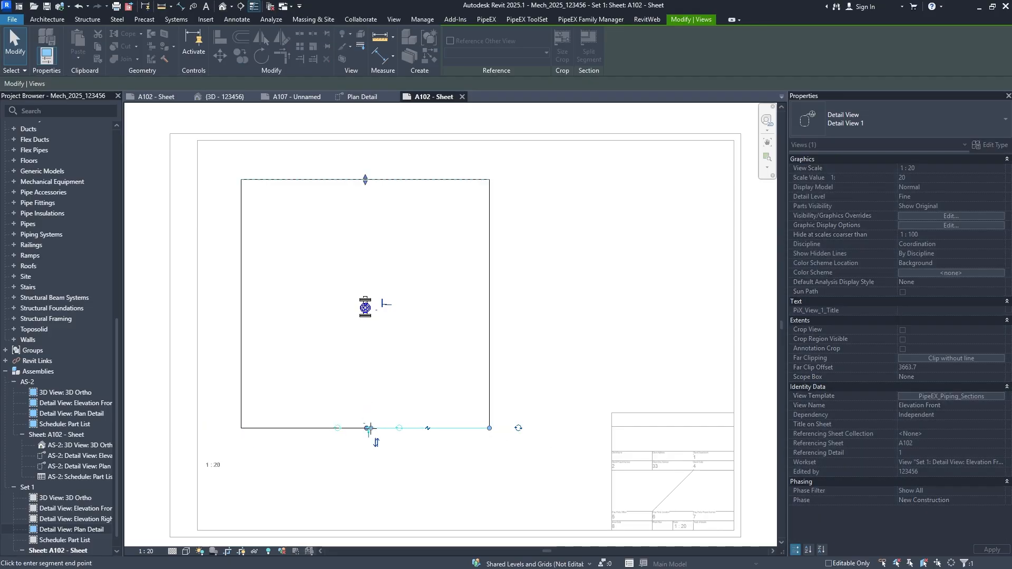
click(367, 432)
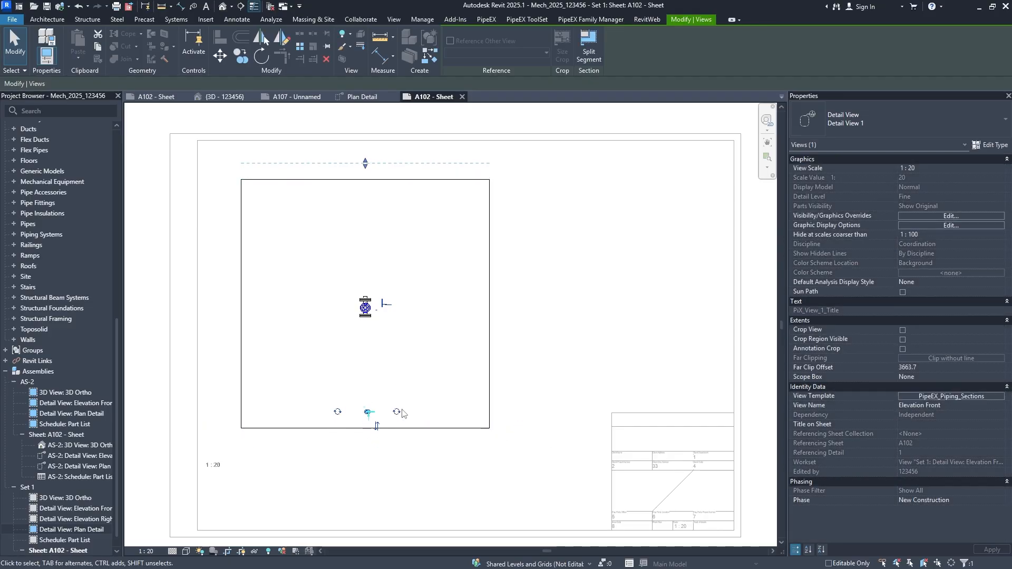
drag(368, 149, 364, 252)
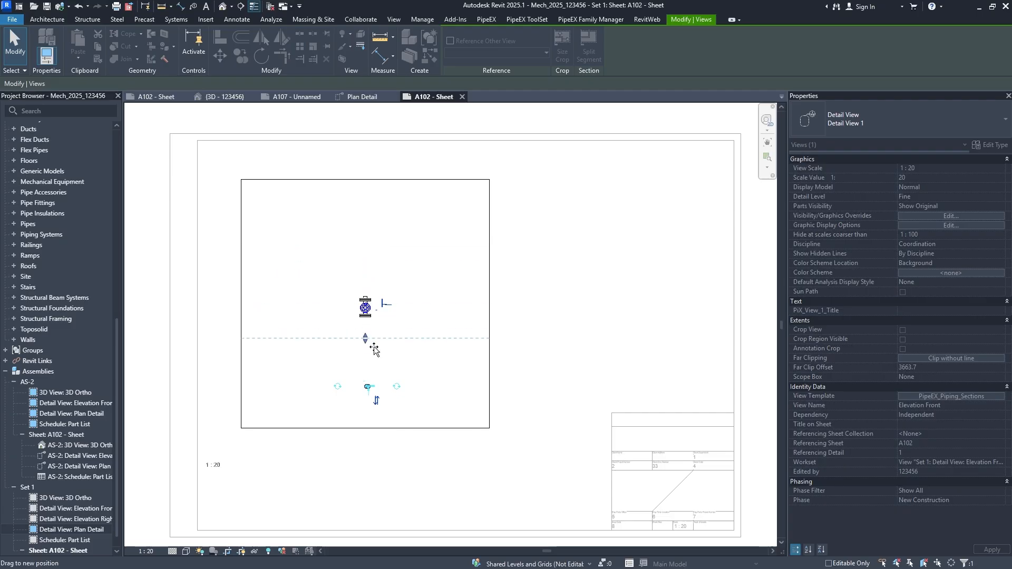
drag(374, 348, 399, 349)
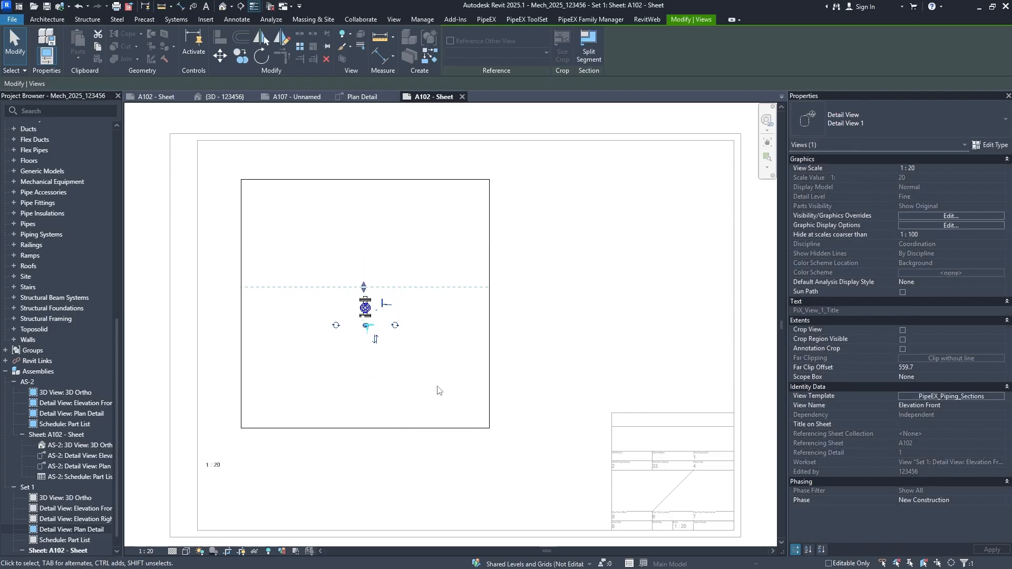
click(442, 406)
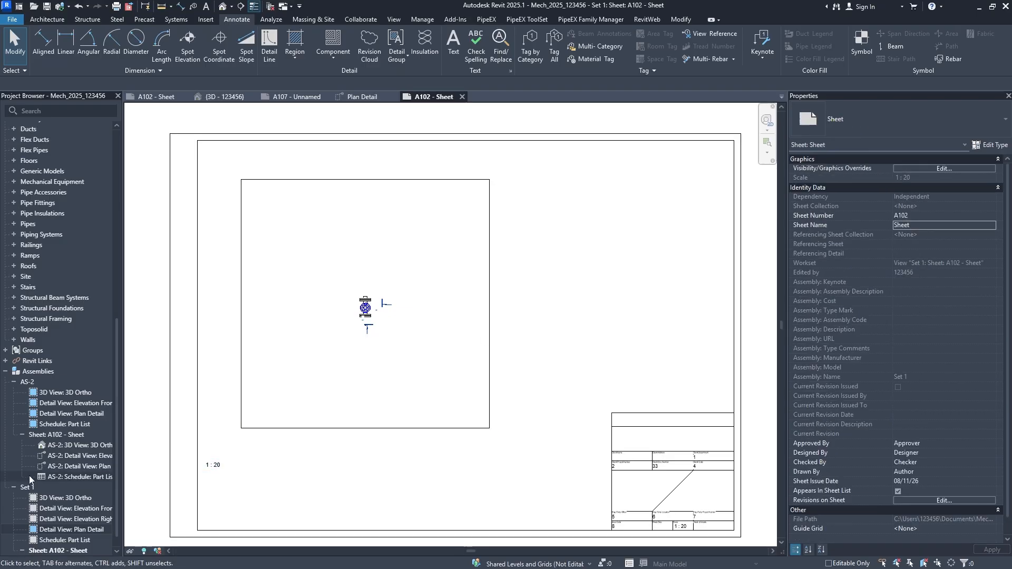
Activate the Plan Detail view and shrink its crop region closely around the valve and both section markers
click(359, 374)
double_click(359, 375)
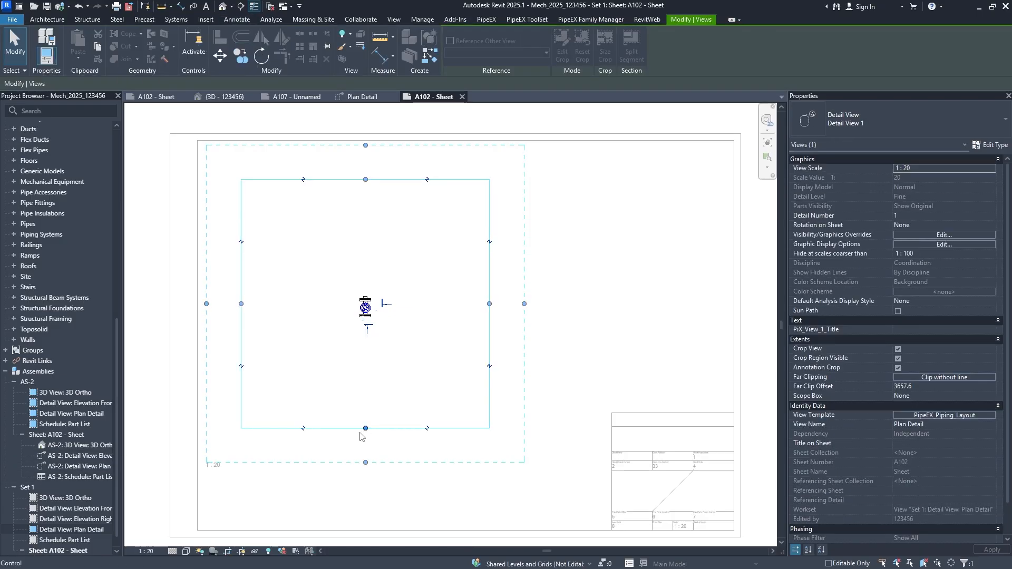
drag(365, 428, 367, 344)
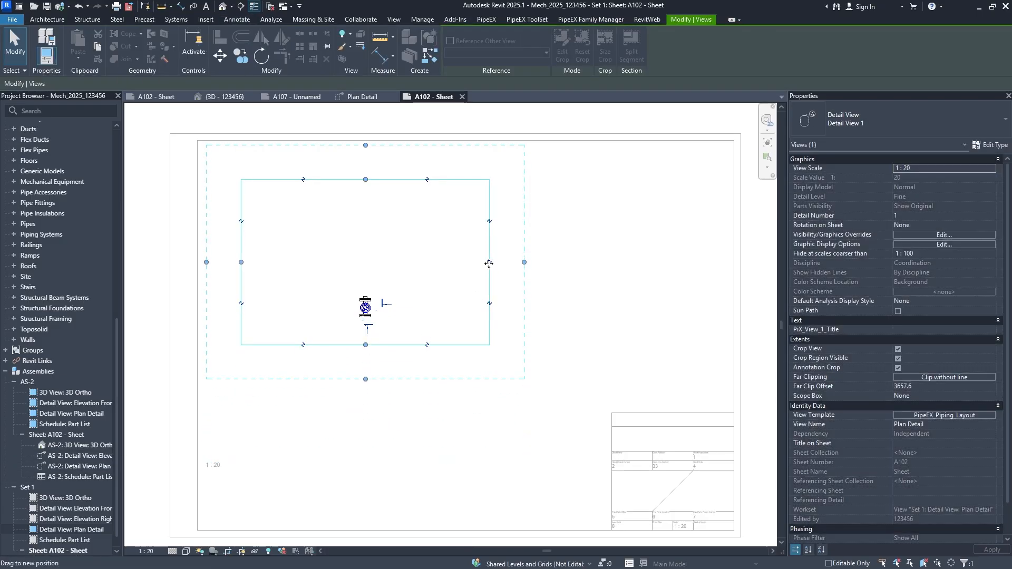
drag(488, 264, 408, 264)
drag(241, 262, 343, 261)
drag(378, 178, 342, 228)
double_click(520, 288)
Move the 1 : 20 view title directly beneath the cropped plan view and centre it there
scroll(403, 287, down, 2)
scroll(223, 341, up, 1)
click(258, 389)
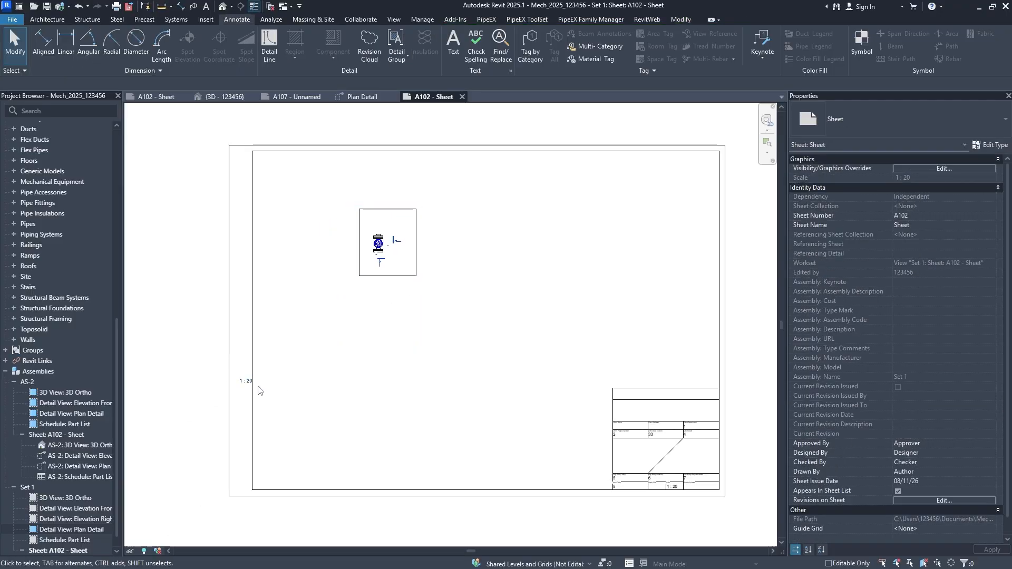
click(244, 378)
drag(245, 378, 394, 283)
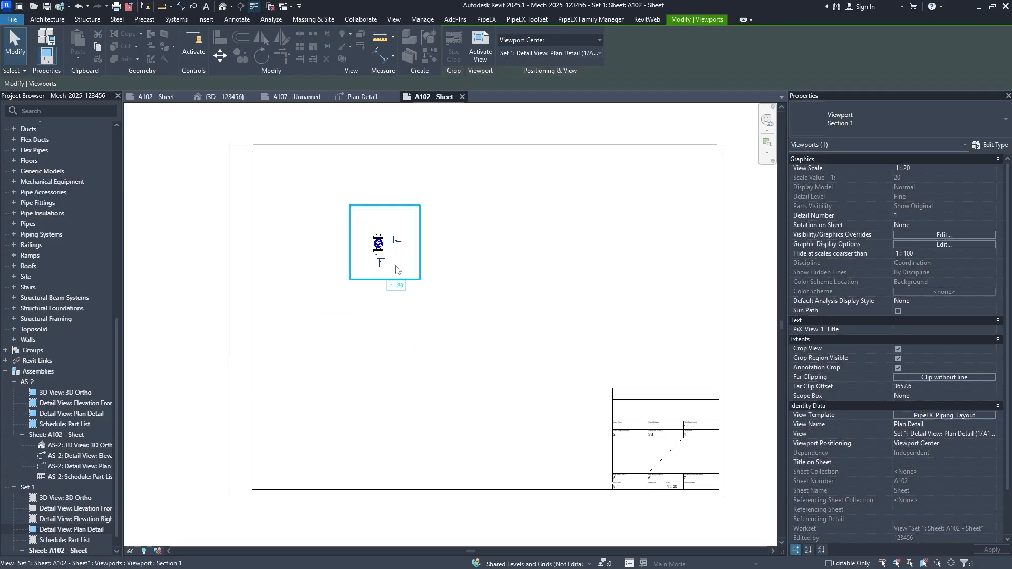
scroll(394, 282, up, 2)
middle_drag(389, 288, 390, 360)
click(483, 406)
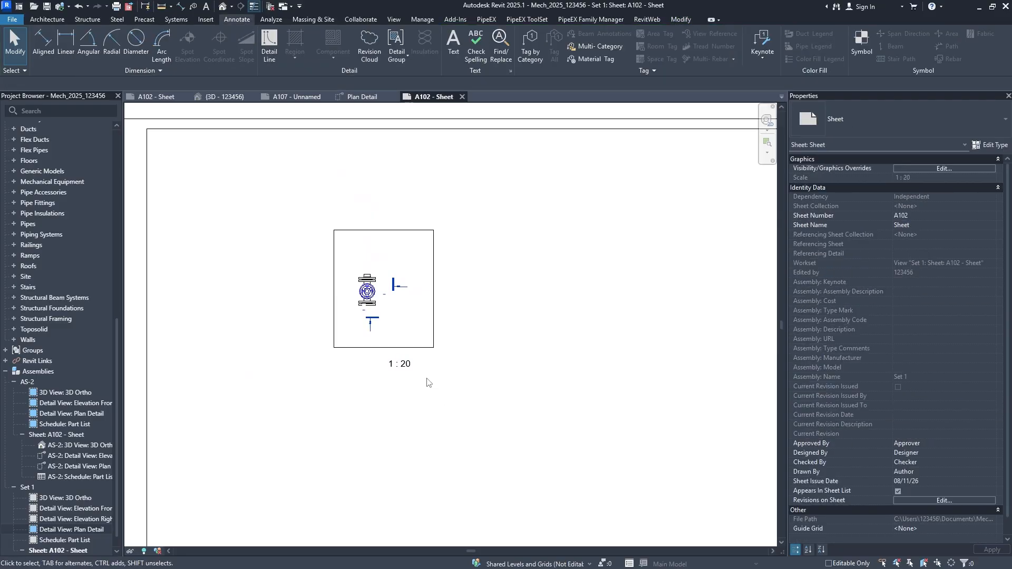
click(398, 368)
drag(399, 368, 382, 368)
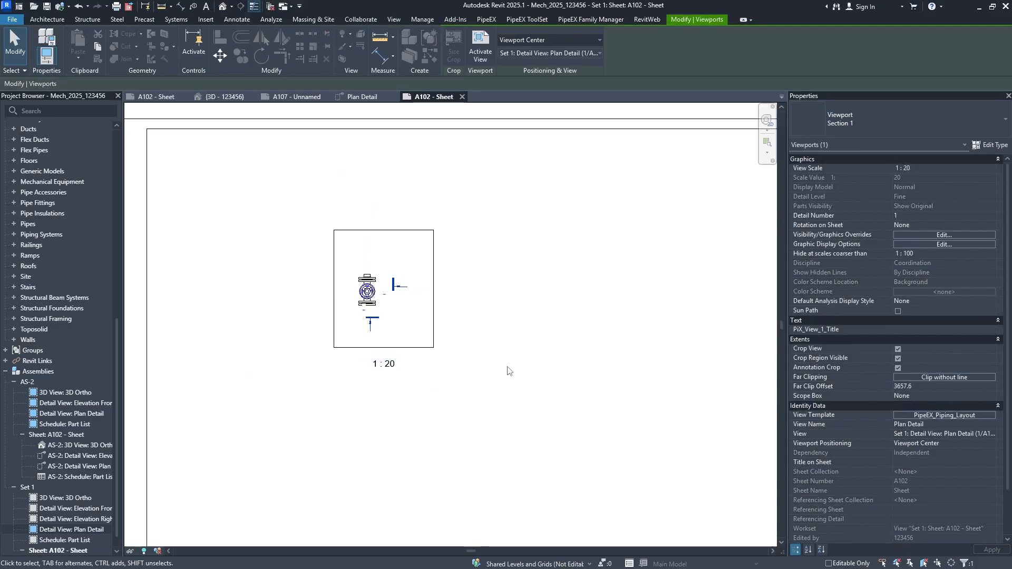
click(508, 370)
Reposition the Plan Detail viewport slightly within the upper-left area of the sheet
scroll(435, 338, down, 2)
scroll(406, 319, up, 1)
click(416, 314)
mouse_move(416, 315)
mouse_down()
mouse_move(366, 301)
mouse_move(410, 302)
mouse_up()
scroll(420, 322, down, 1)
middle_drag(436, 334, 416, 316)
scroll(416, 318, down, 1)
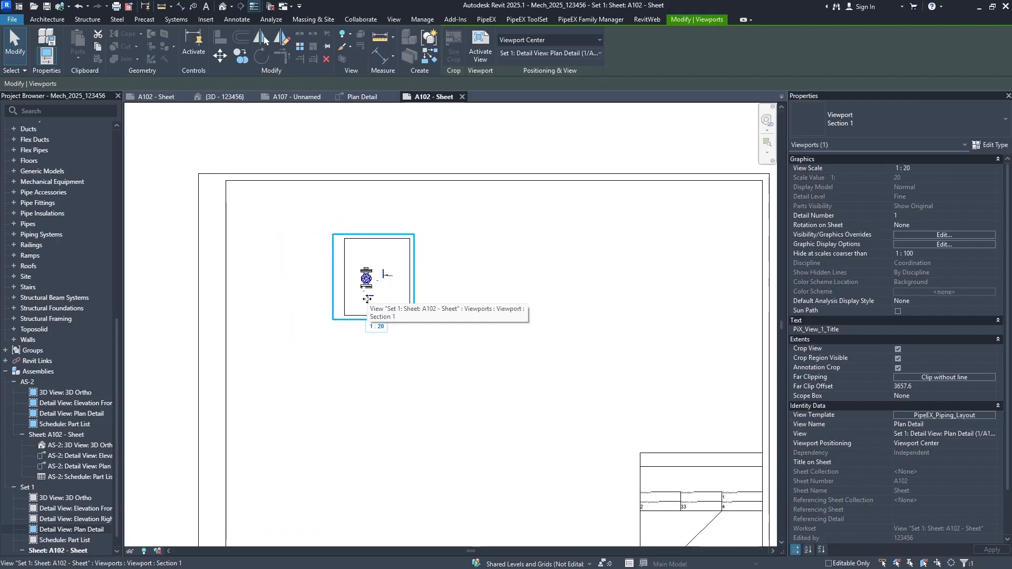
Place Set 1's Elevation Right view on sheet A102, beside the Plan Detail viewport
click(69, 519)
drag(373, 437, 381, 438)
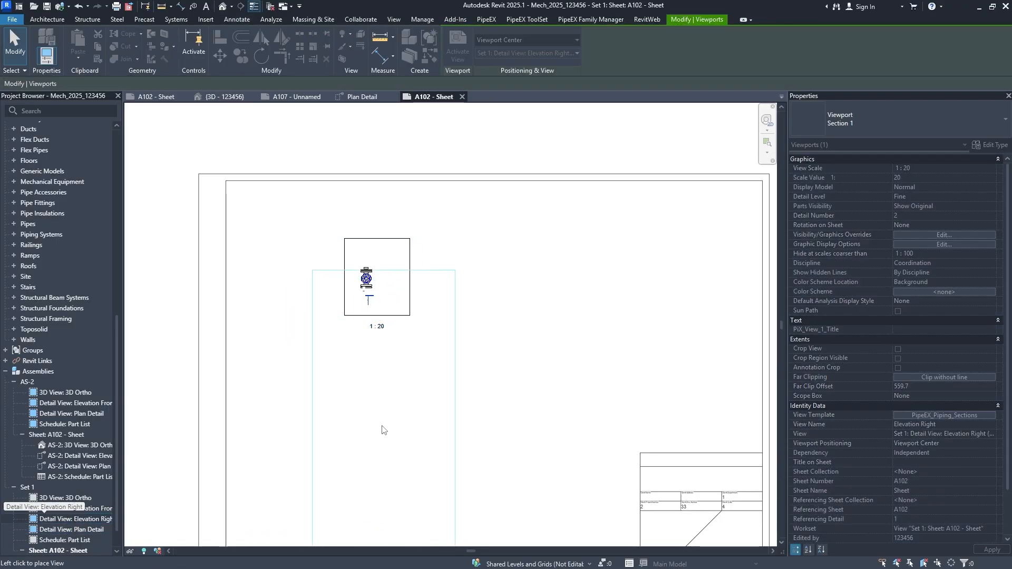
scroll(380, 426, down, 1)
middle_drag(376, 423, 379, 340)
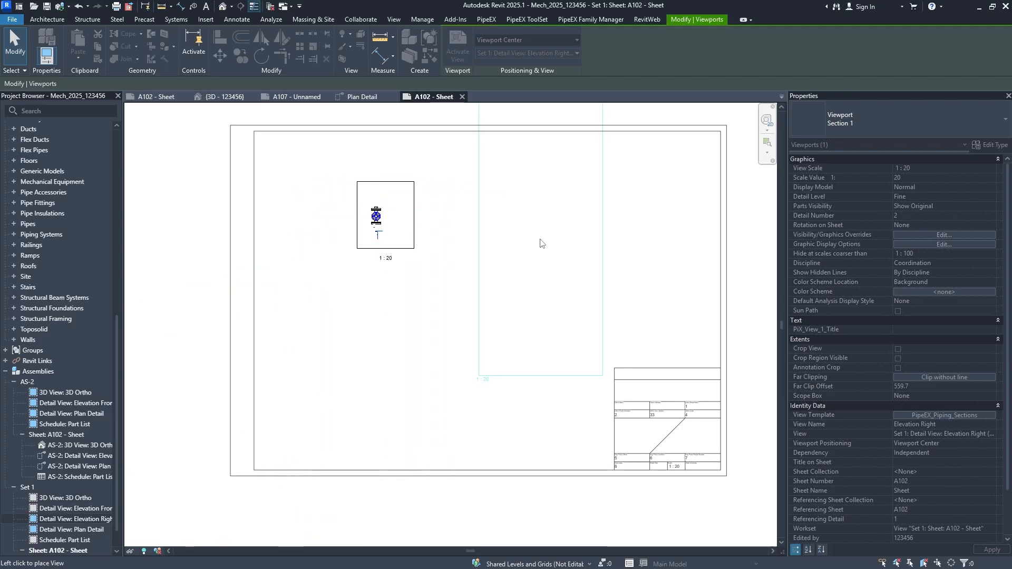
middle_drag(447, 208, 418, 275)
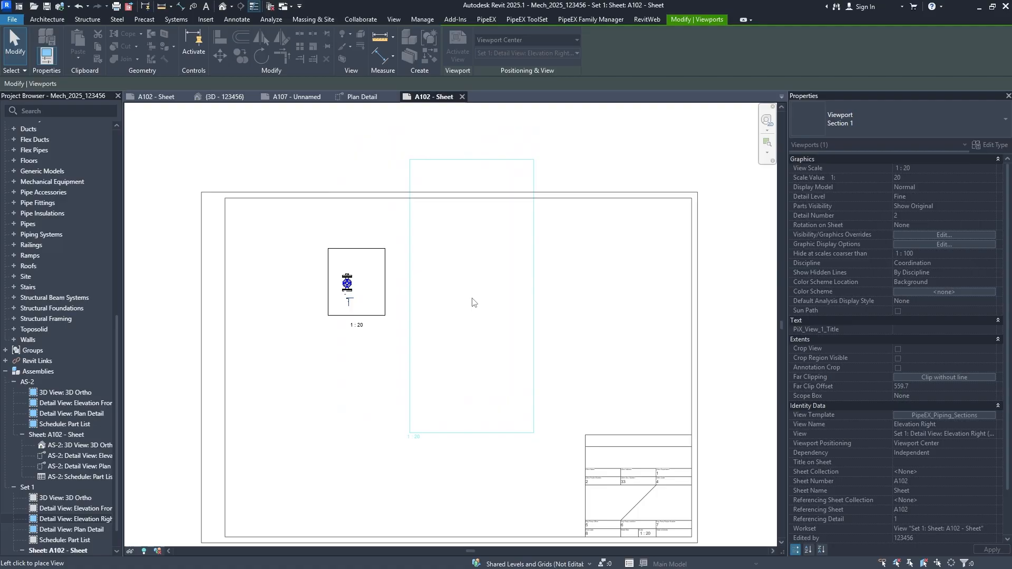
click(461, 388)
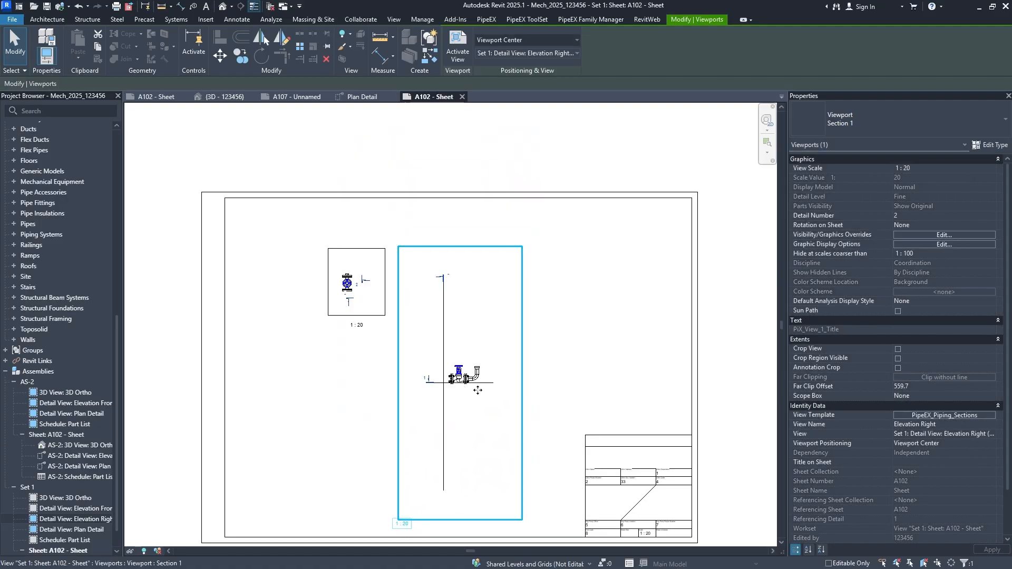
click(596, 334)
Activate the Elevation Right view, move the Plan Detail section line just above the valve and reduce its far clip offset to about 660 mm
scroll(466, 383, up, 2)
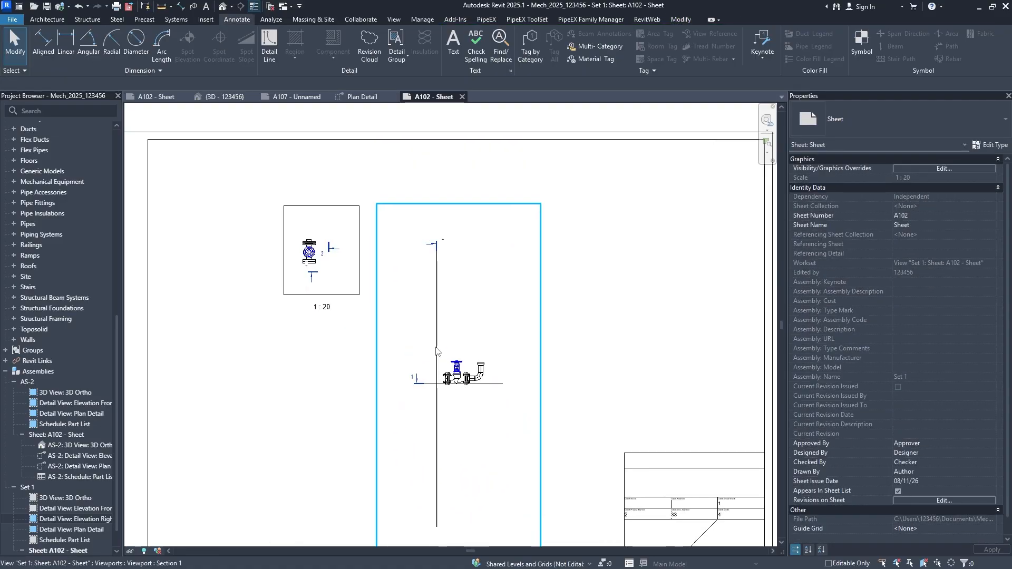
double_click(450, 321)
click(497, 386)
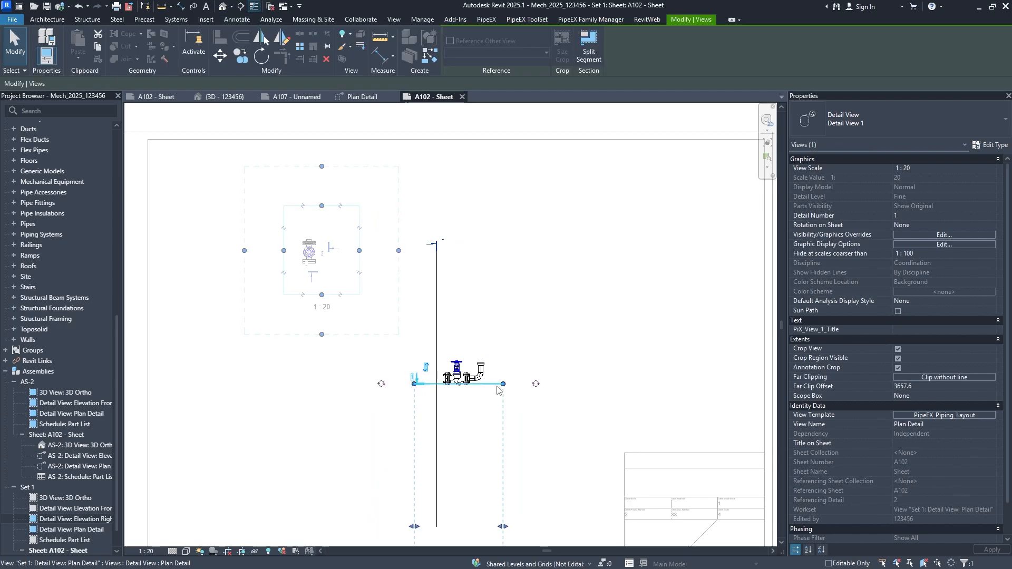
key(Up)
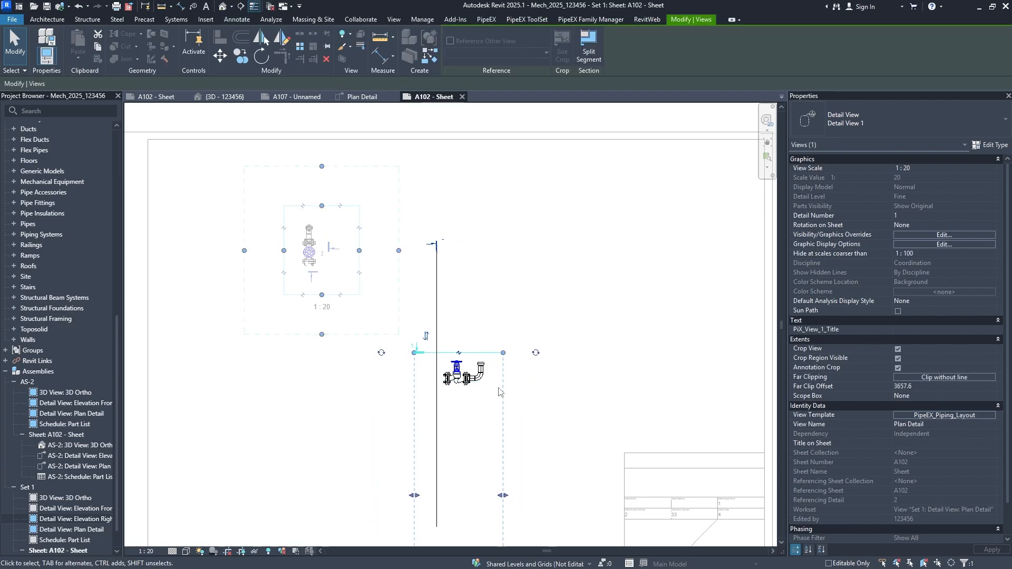
key(Up)
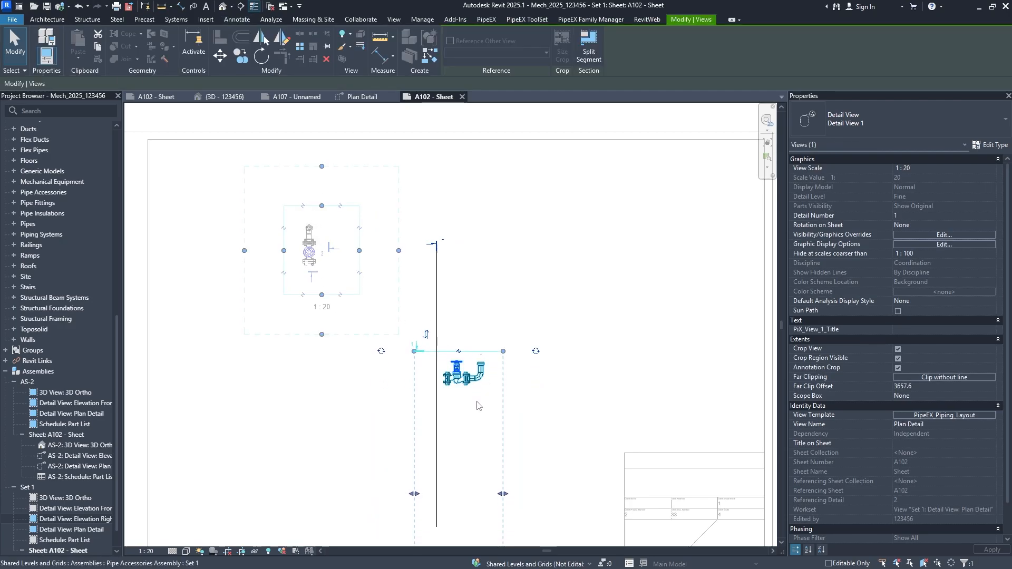
middle_drag(477, 405, 466, 292)
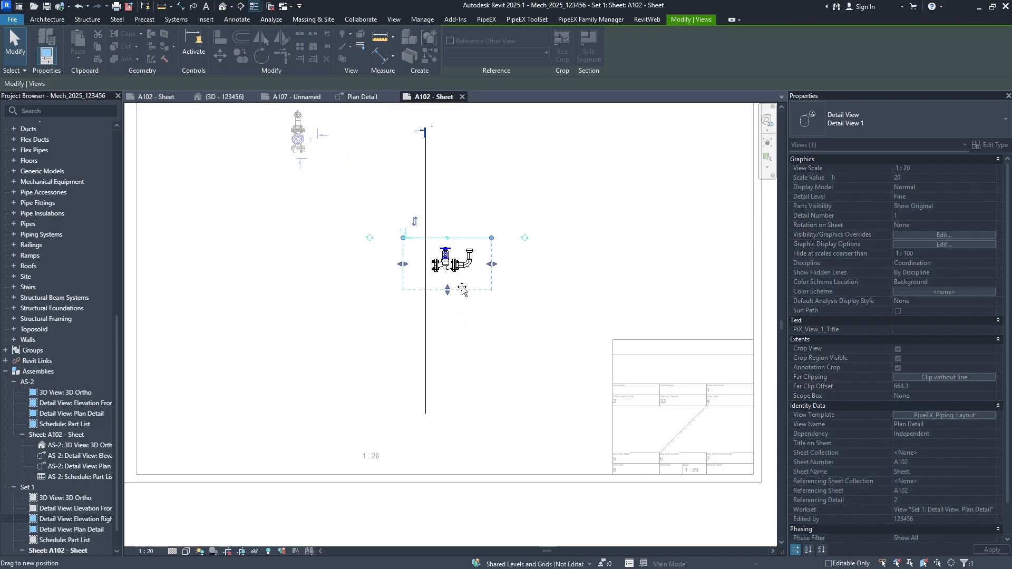
drag(463, 287, 459, 291)
middle_drag(458, 293, 489, 401)
scroll(485, 318, up, 3)
click(520, 288)
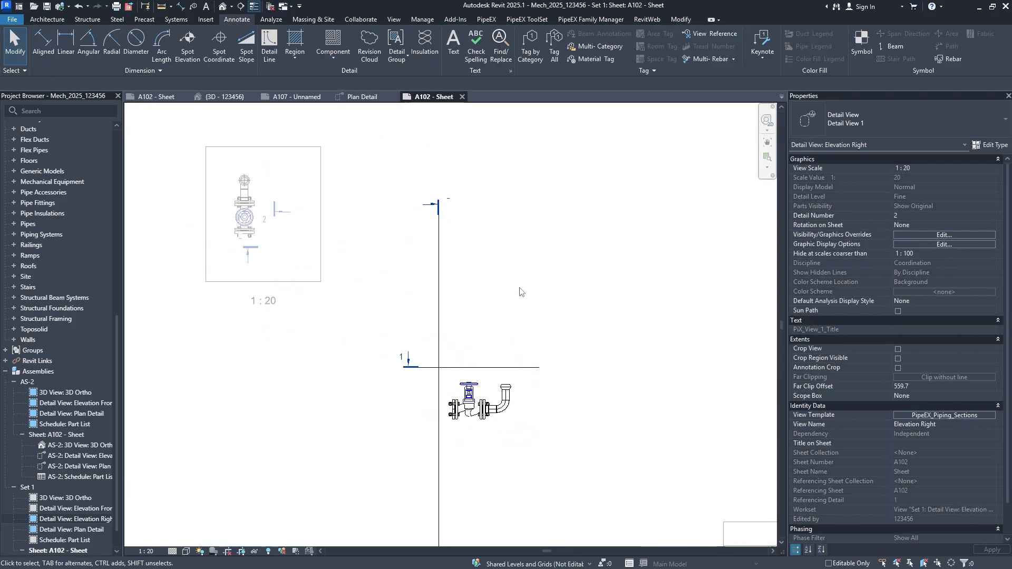
Shorten the Elevation Front and Plan Detail section lines to small markers around the valve in Elevation Right, and deactivate the view
scroll(519, 291, down, 2)
click(465, 237)
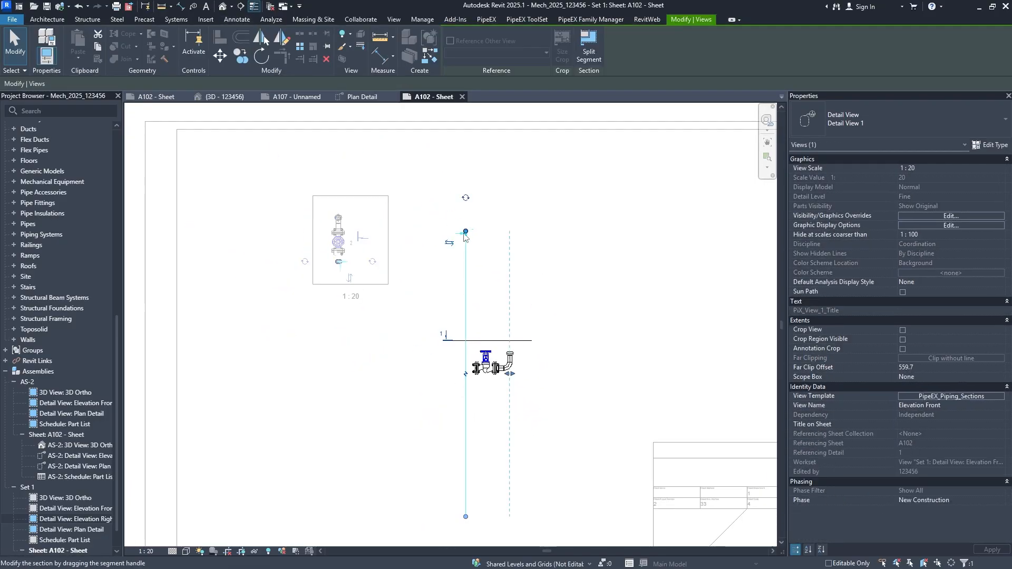
drag(464, 233, 465, 362)
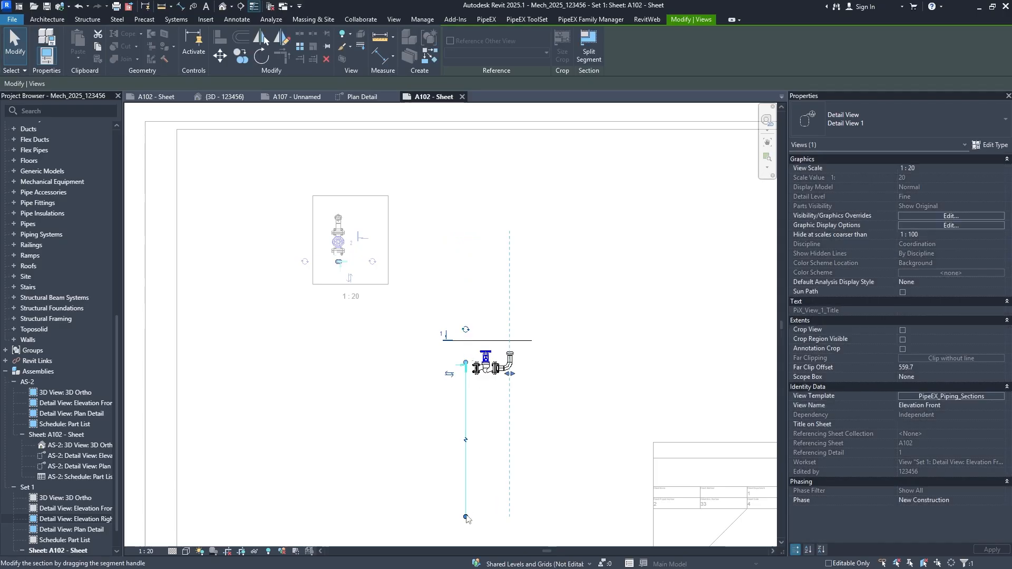
click(460, 352)
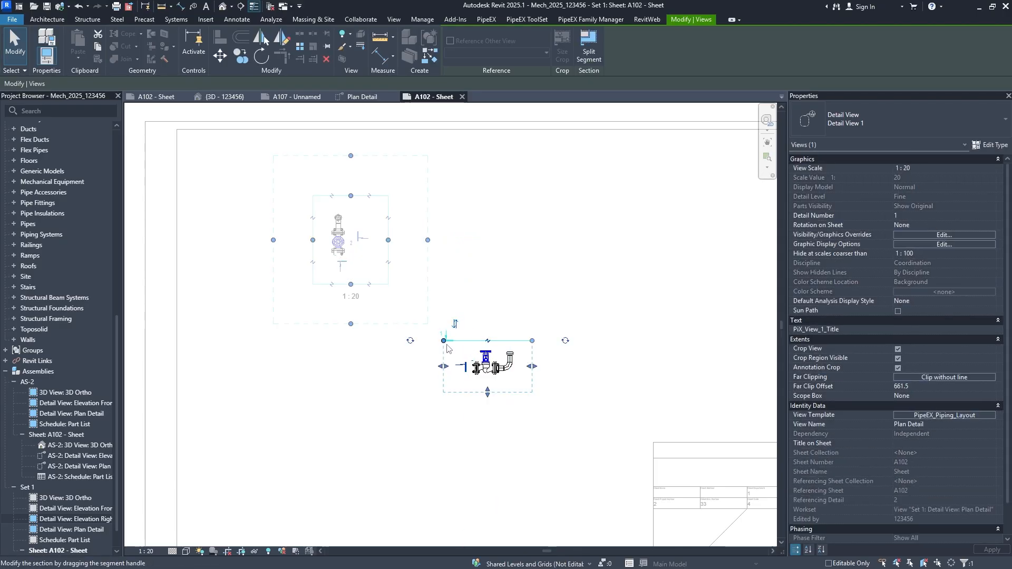
drag(444, 341, 477, 336)
click(491, 261)
scroll(501, 262, down, 1)
middle_drag(501, 262, 504, 277)
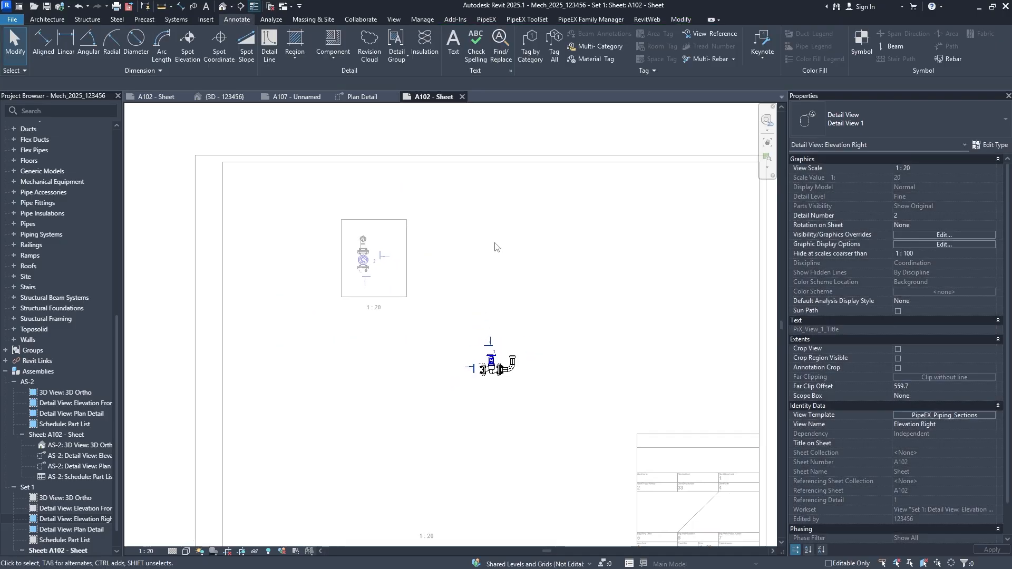
double_click(494, 246)
Move the Plan Detail viewport closer to the sheet's upper-left corner and align the Elevation Right viewport beside it
click(490, 395)
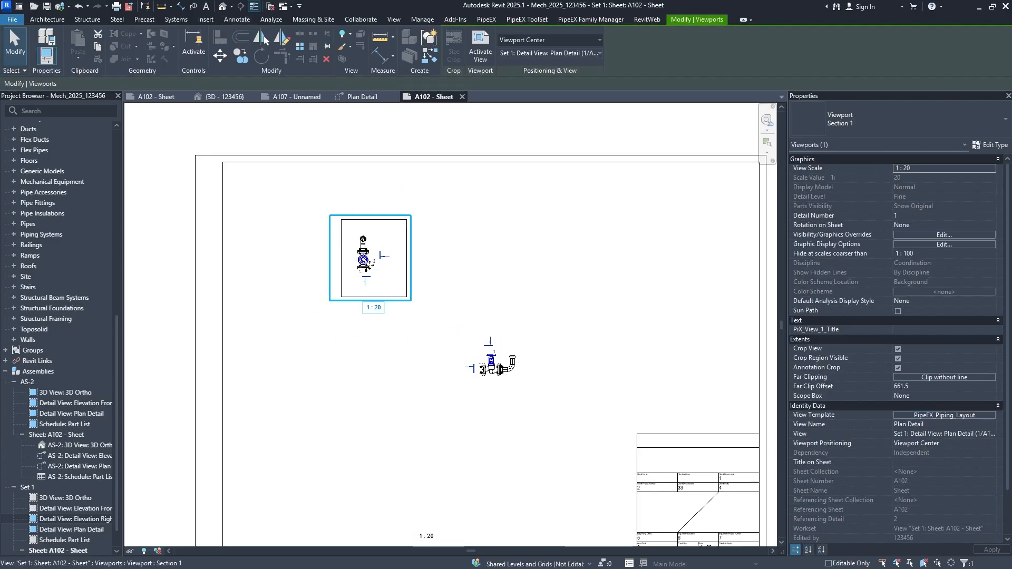
drag(371, 265, 338, 247)
click(492, 314)
mouse_move(476, 337)
mouse_down()
mouse_move(446, 285)
mouse_move(441, 206)
mouse_up()
click(549, 350)
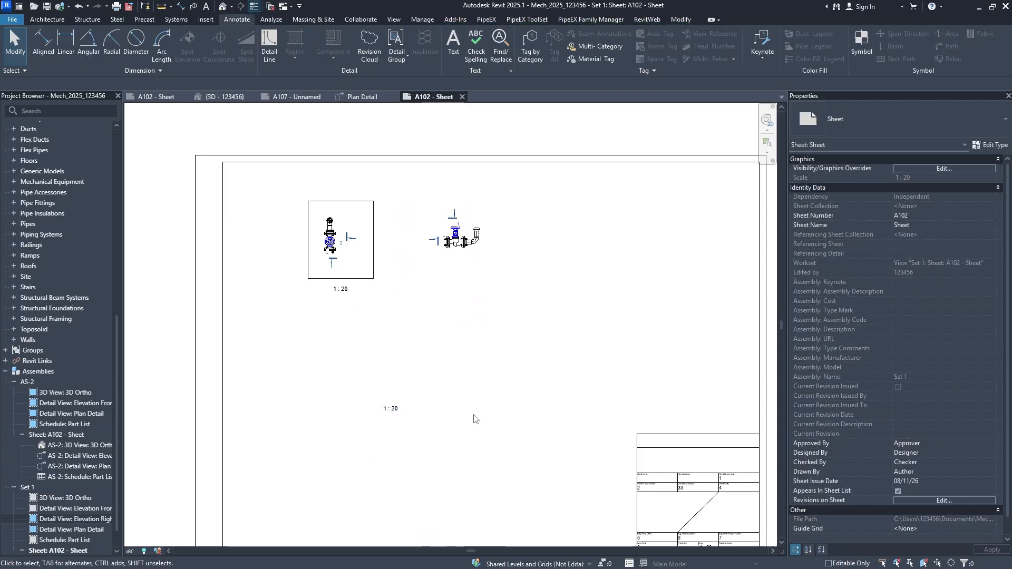
Move the Elevation Right 1 : 20 view title centrally beneath its valve view, level with the plan's title
click(391, 409)
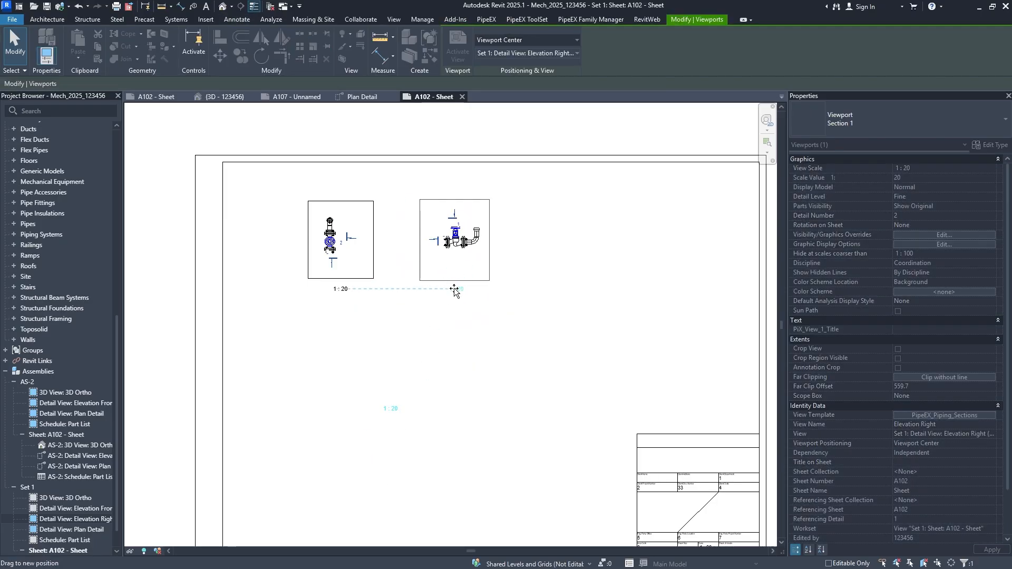
drag(452, 287, 452, 289)
click(536, 318)
scroll(371, 248, up, 2)
middle_drag(380, 256, 410, 314)
scroll(402, 296, down, 4)
scroll(420, 315, up, 3)
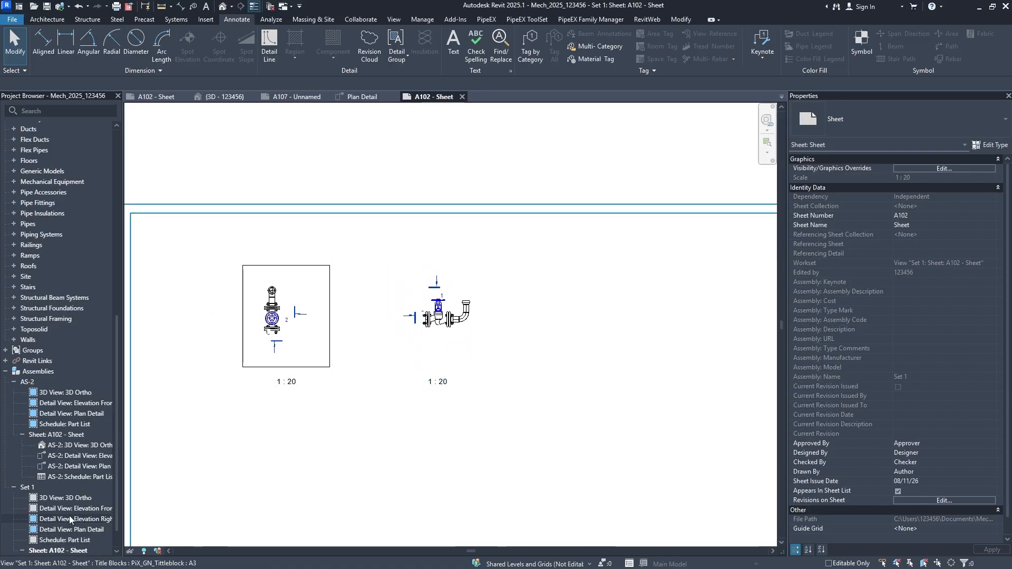
Place Set 1's 3D Ortho view on the sheet beside the Elevation Right viewport
drag(72, 499, 523, 406)
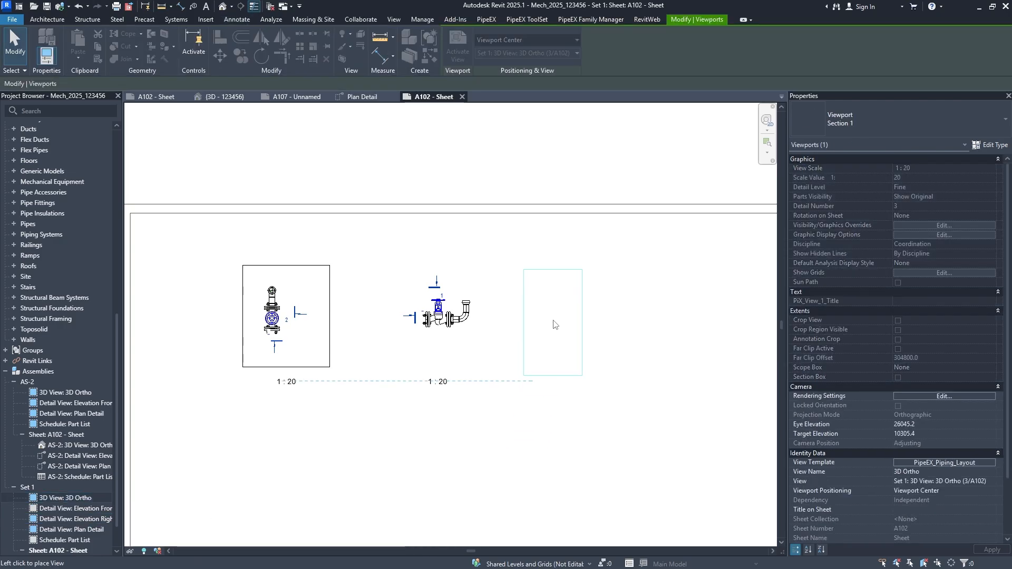
click(548, 325)
click(477, 449)
middle_drag(445, 367, 479, 287)
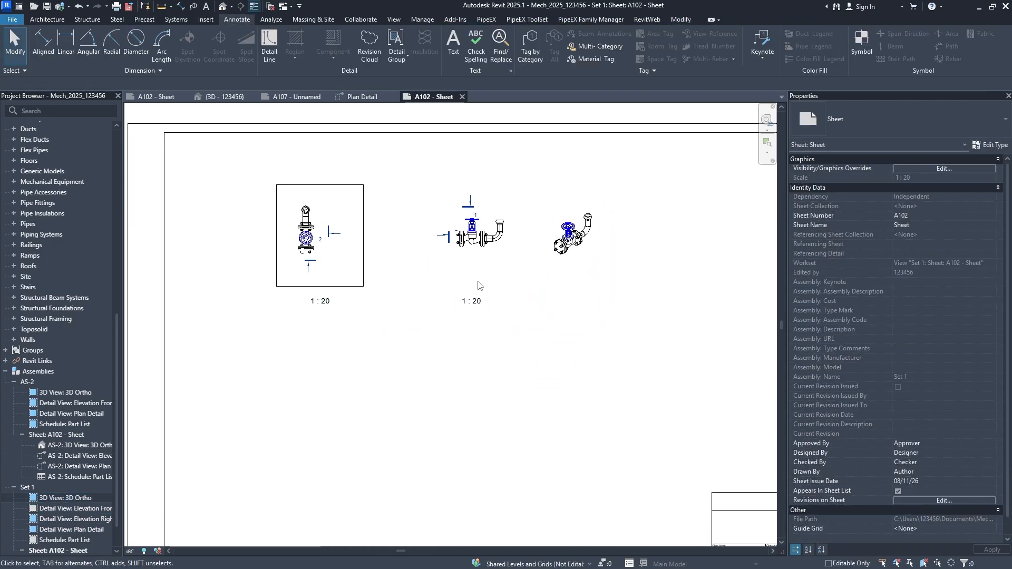
Move the Elevation Right viewport below the plan view and the 3D Ortho viewport directly beside the plan
drag(482, 240, 331, 372)
click(507, 366)
drag(576, 243, 432, 238)
scroll(527, 368, down, 3)
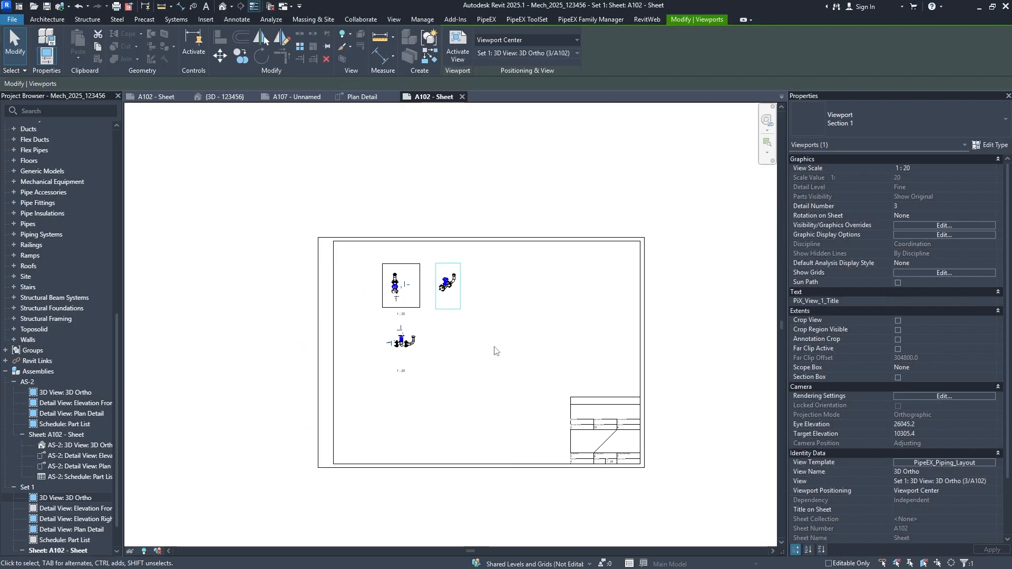
Delete sheet A102 from the Set 1 assembly
click(78, 552)
right_click(72, 548)
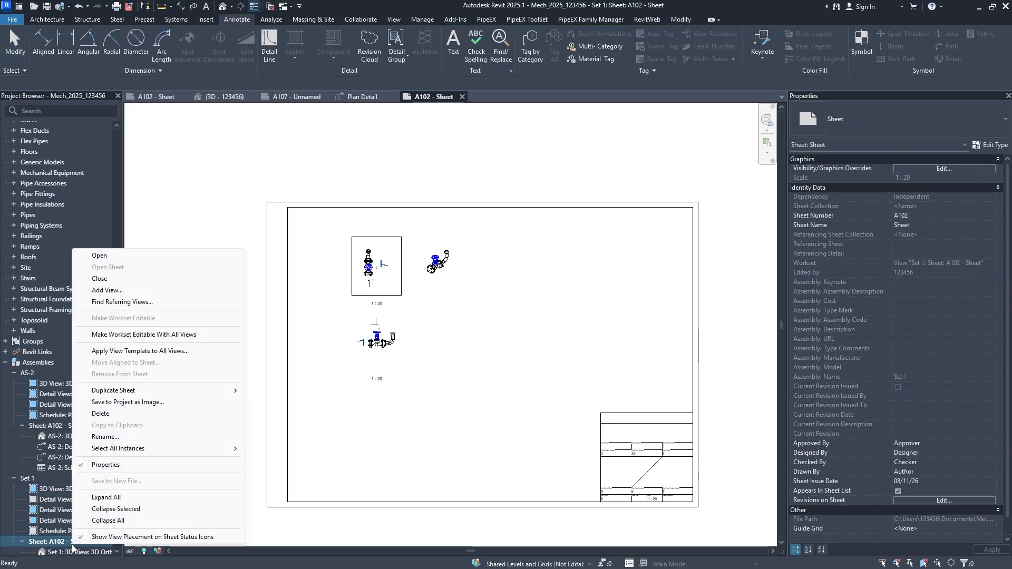
click(105, 413)
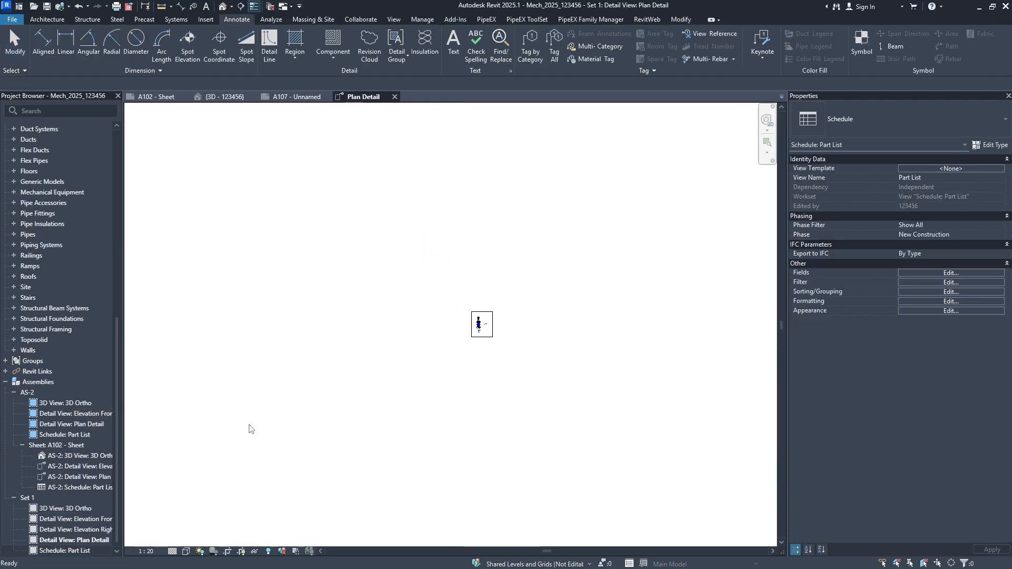
Create only a sheet for Set 1 with the A3 title block, leaving all view types unchecked
click(56, 498)
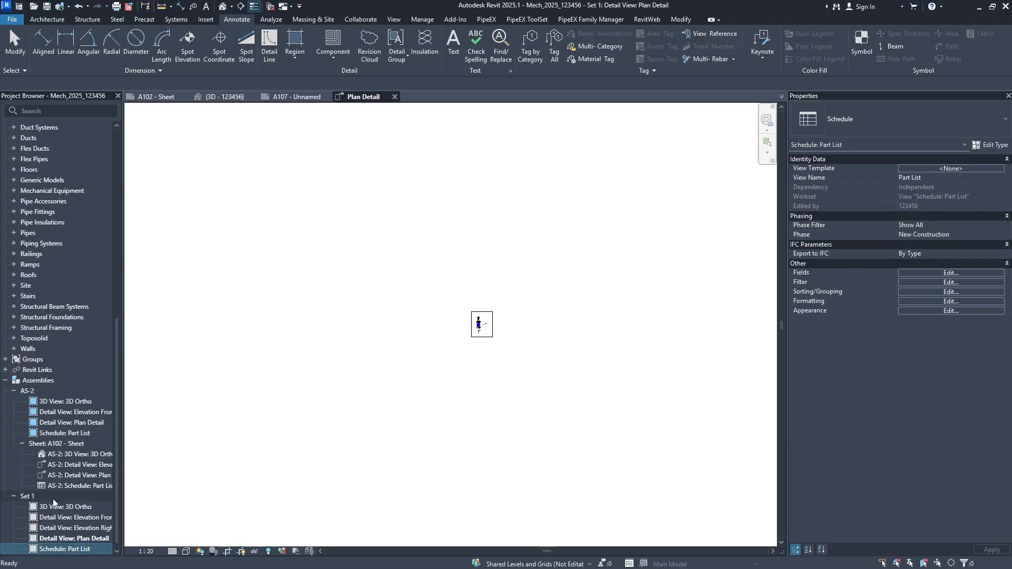
right_click(63, 497)
click(116, 344)
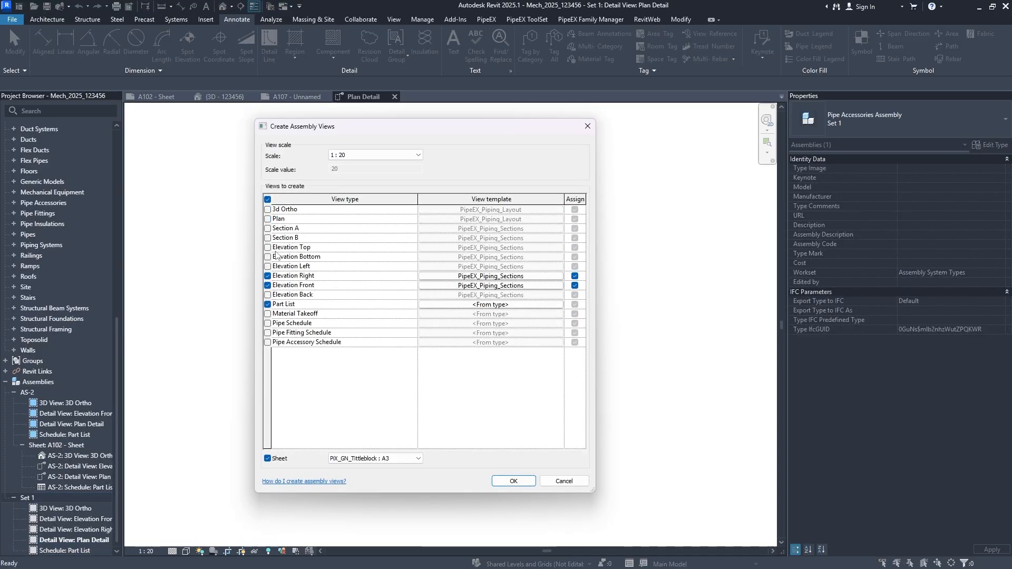
click(267, 200)
click(504, 480)
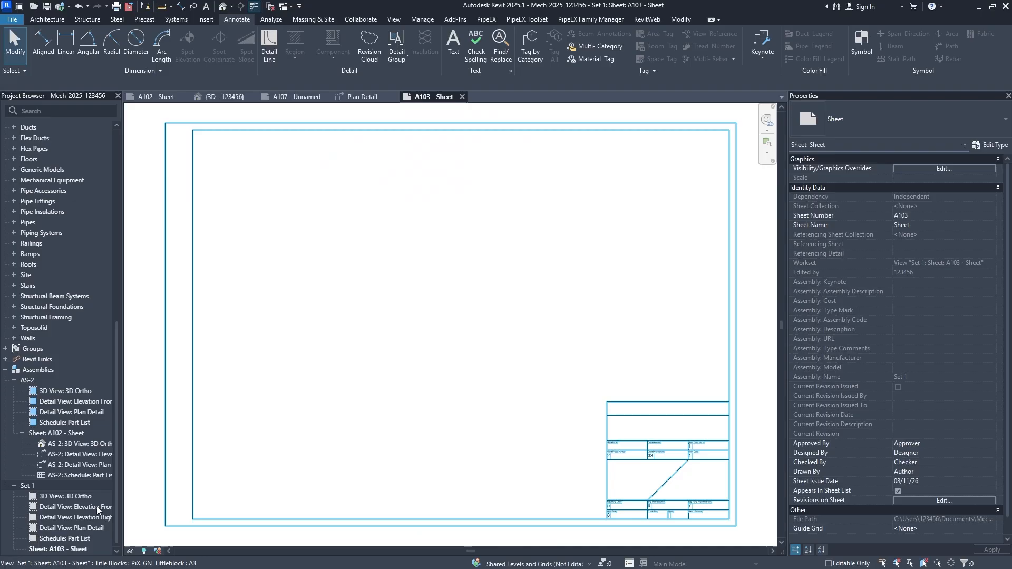
Delete the empty A3 sheet A103 from Set 1
right_click(70, 546)
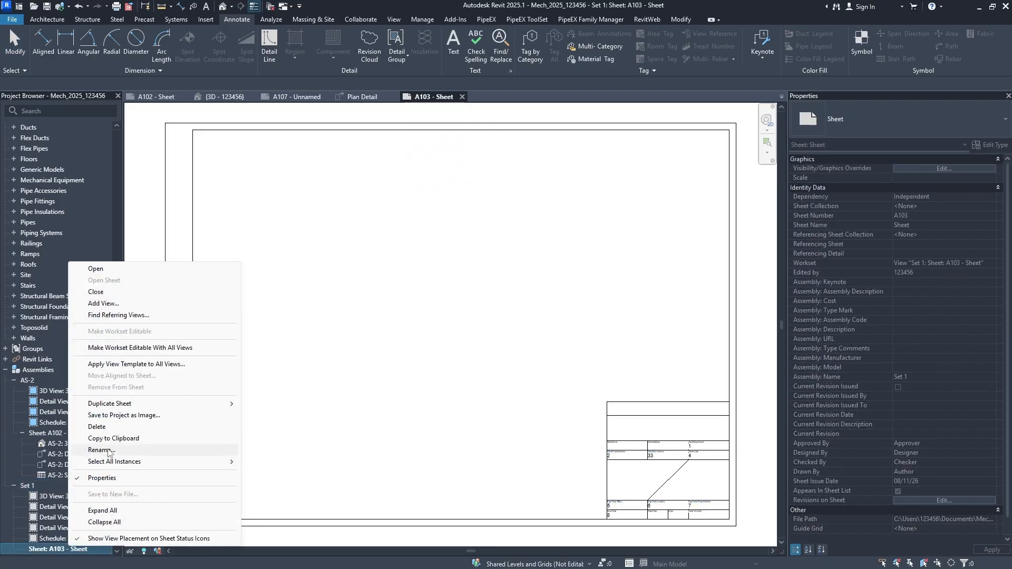
click(110, 428)
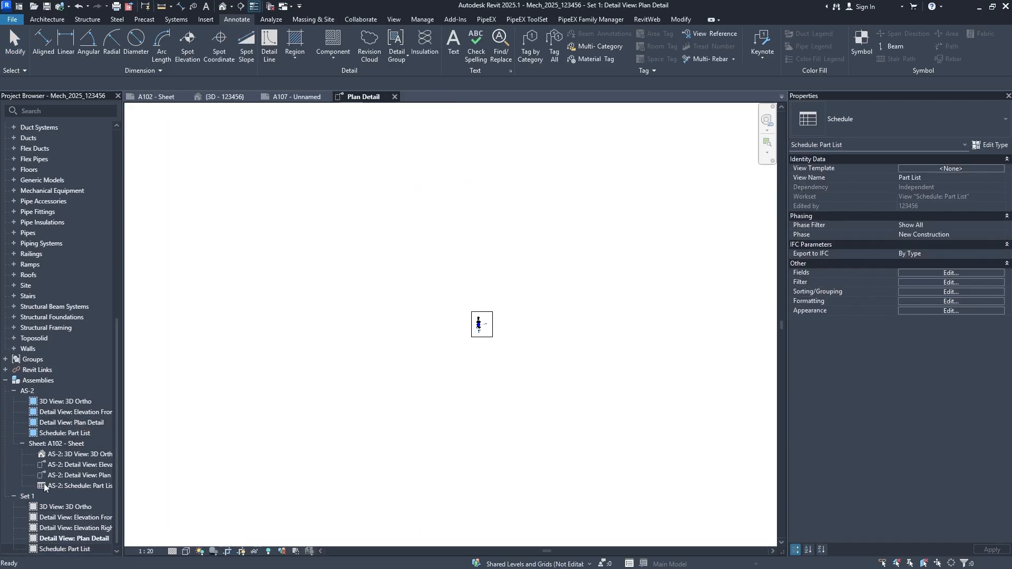
Create a new assembly sheet for Set 1 with the A4 title block and no additional views
right_click(34, 497)
click(73, 344)
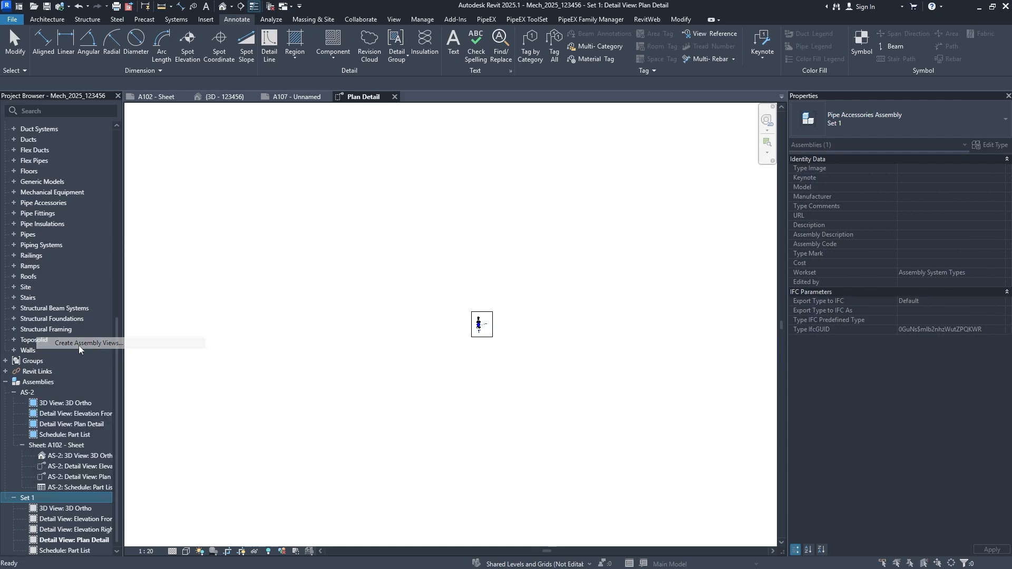
click(373, 458)
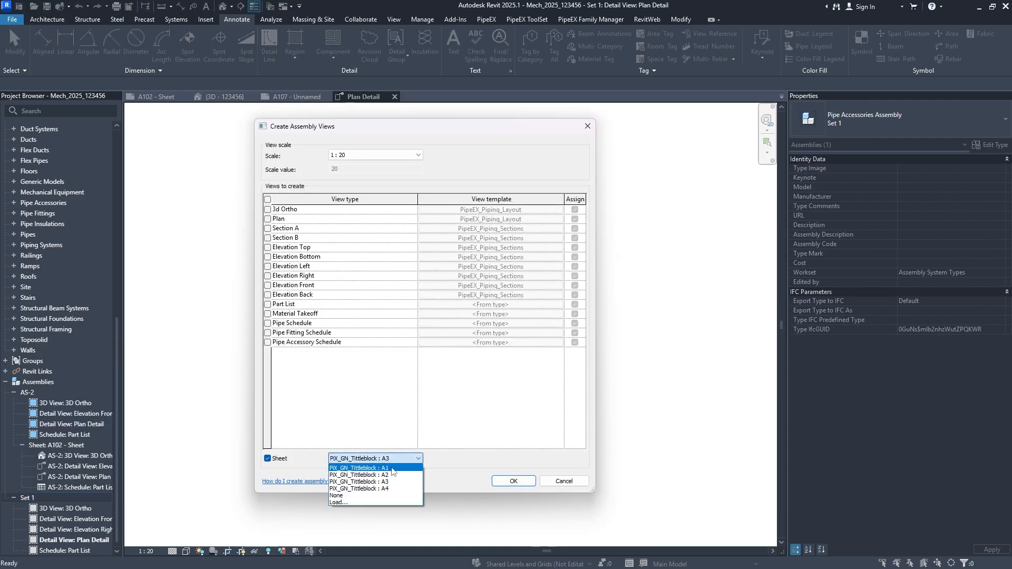
click(369, 490)
click(514, 481)
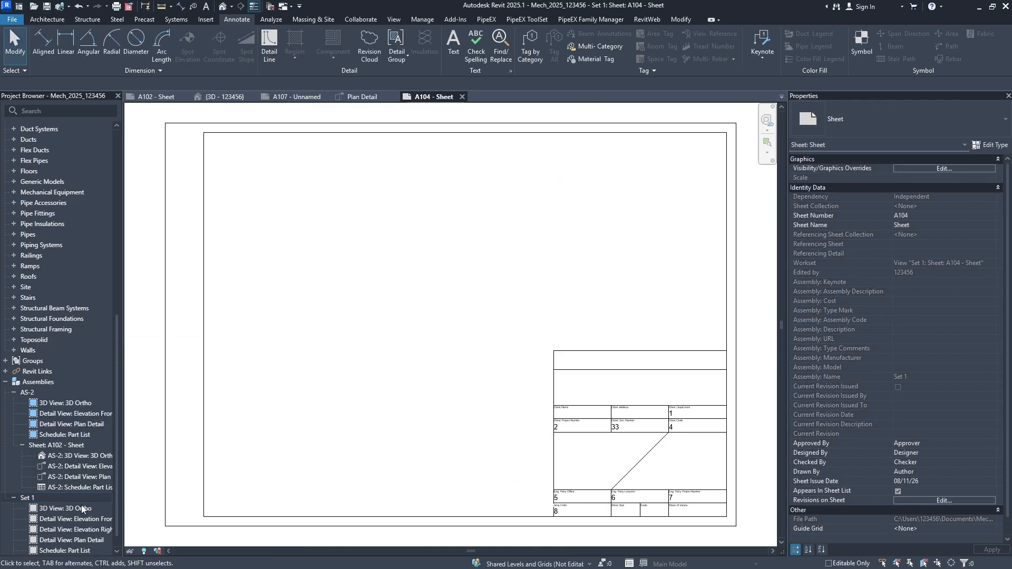
Place Set 1's 3D Ortho view in the upper middle of the new A4 sheet
click(77, 496)
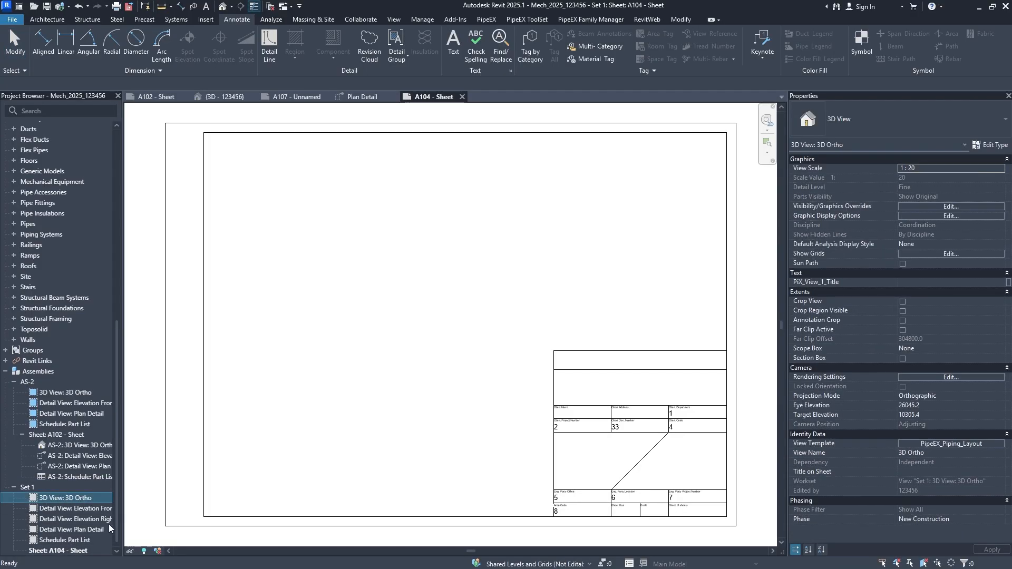
drag(75, 504, 445, 226)
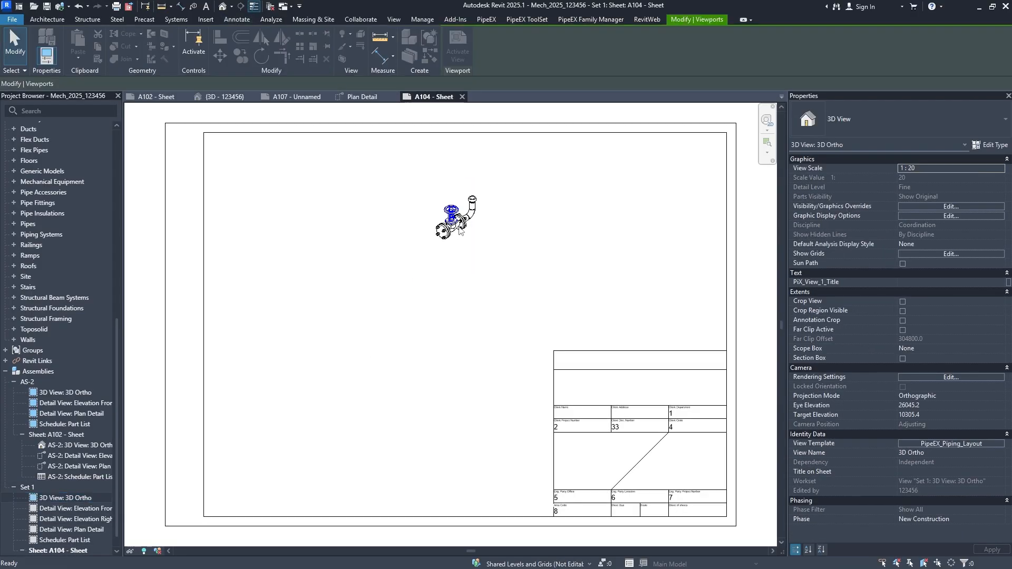
click(448, 221)
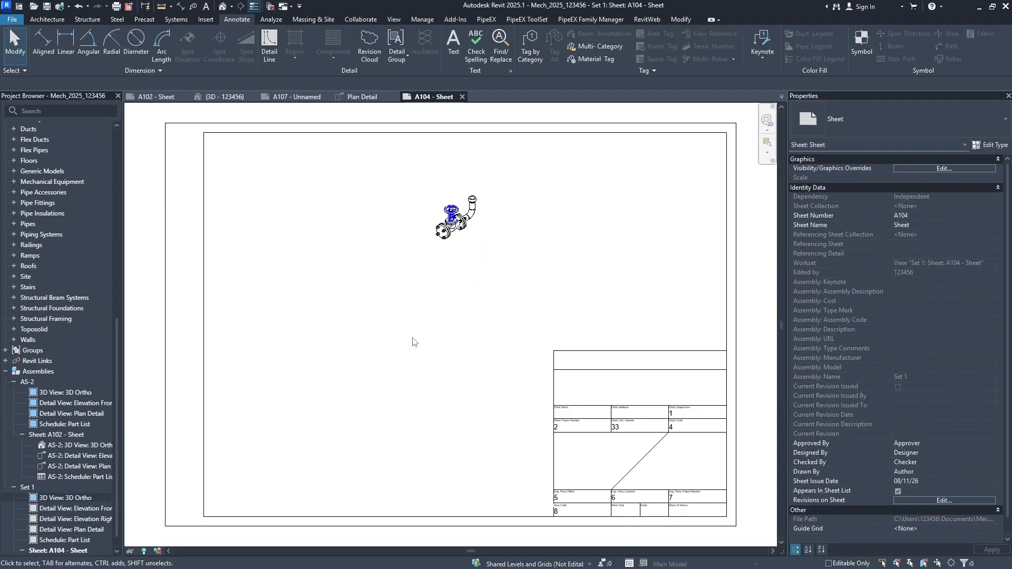
Place Set 1's Plan Detail view in the upper-left area of sheet A104, beside the 3D view
click(82, 530)
drag(330, 301, 325, 292)
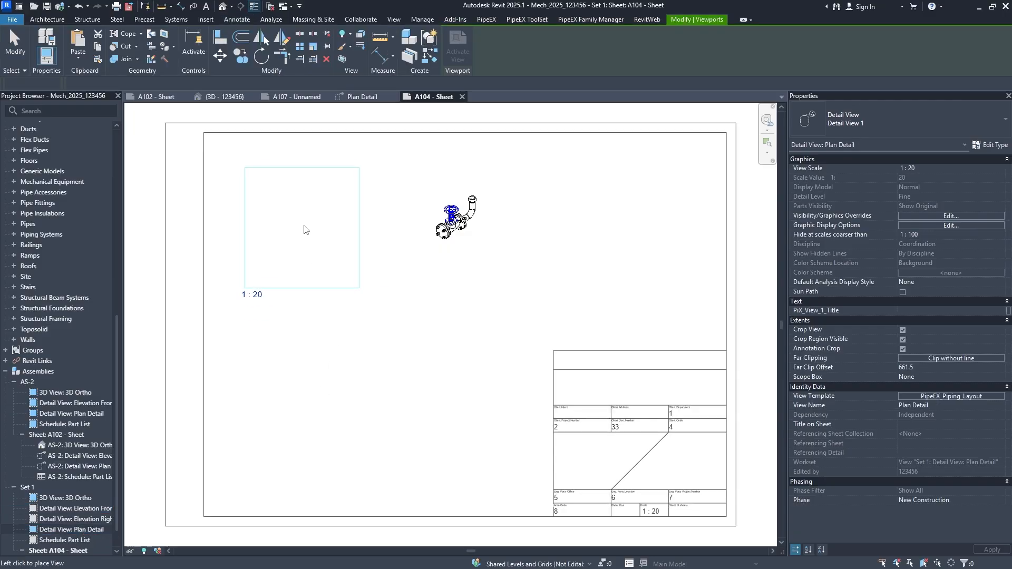
click(303, 224)
click(369, 387)
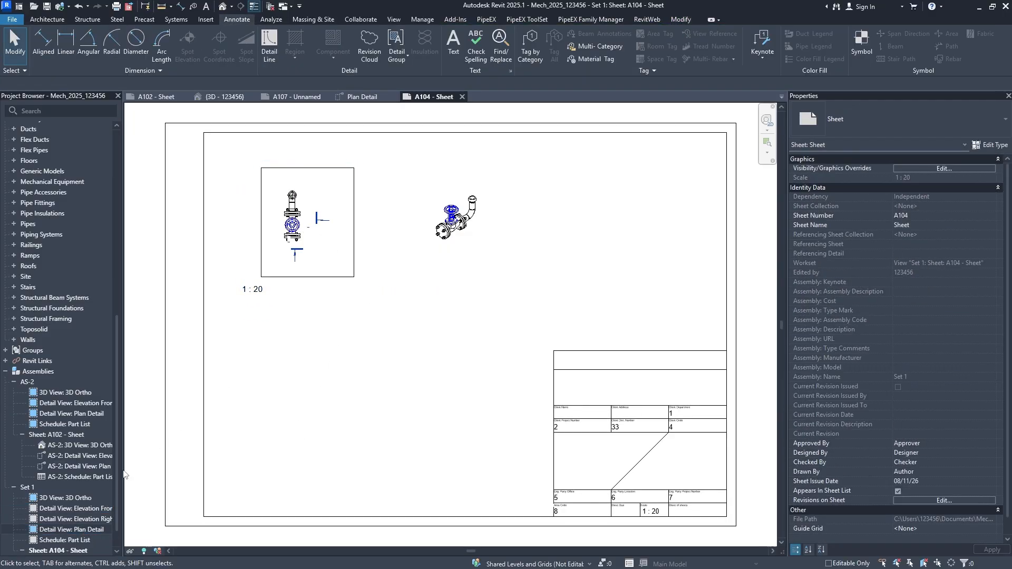
Activate the plan viewport, move the Elevation Front section marker down clear of the lower flange, and deactivate the view
click(304, 256)
scroll(303, 255, up, 4)
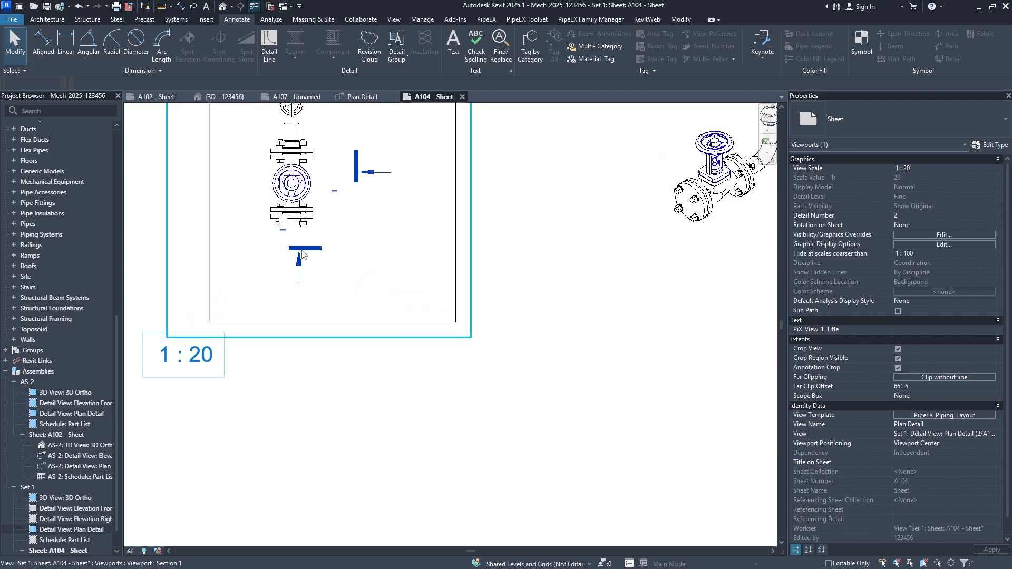
double_click(303, 255)
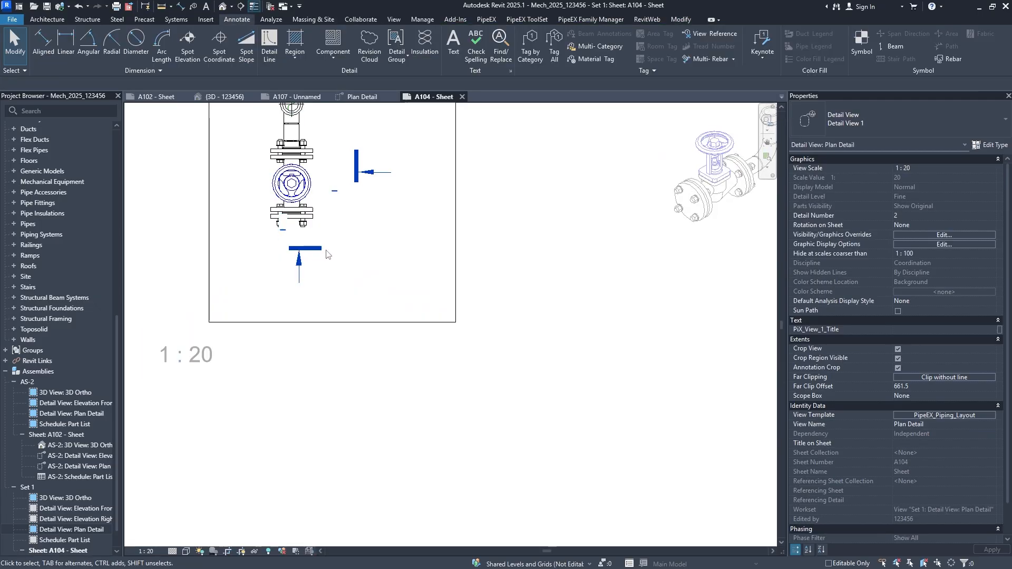
drag(373, 306, 282, 271)
key(Down)
key(Down)
key(Down)
key(Down)
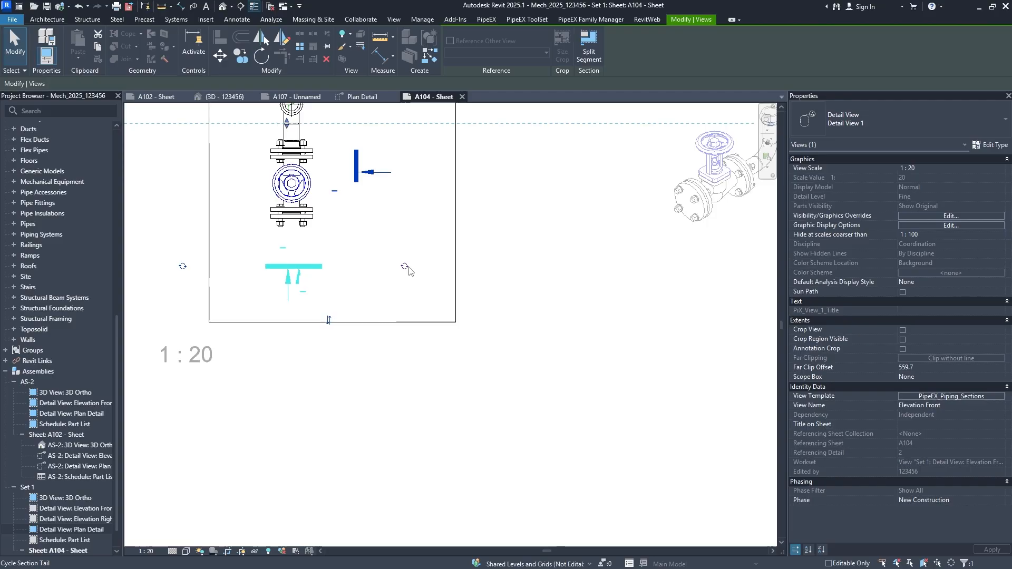
double_click(437, 419)
scroll(400, 406, up, 4)
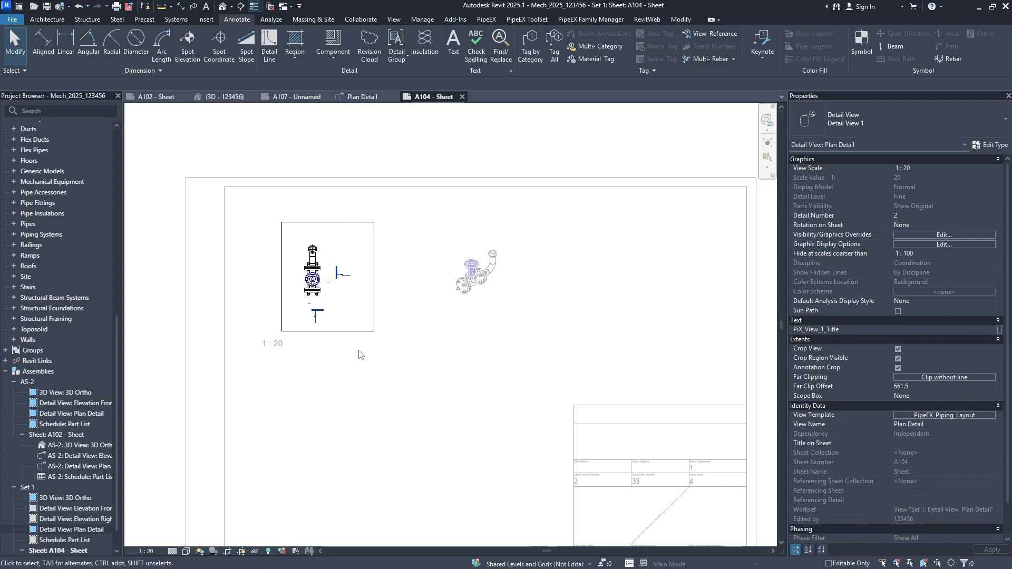
scroll(340, 289, down, 2)
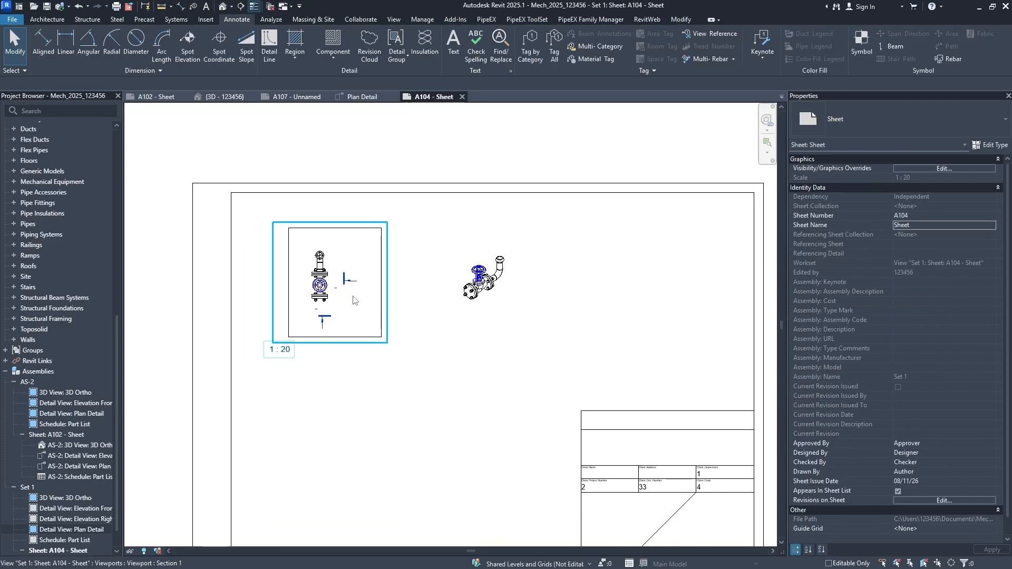
Place Set 1's Elevation Right detail view on the sheet directly below the plan view
scroll(96, 464, down, 1)
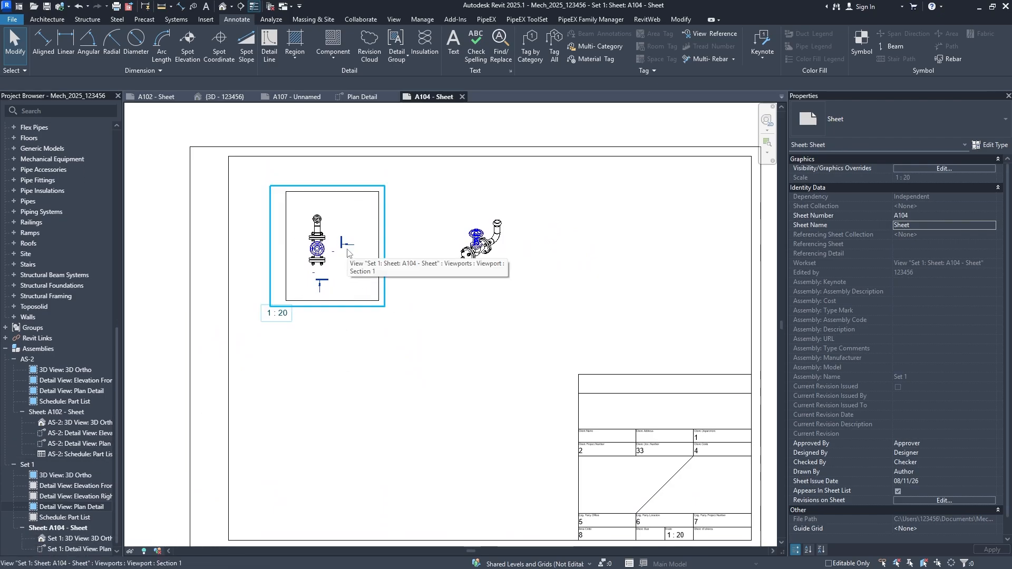
click(78, 518)
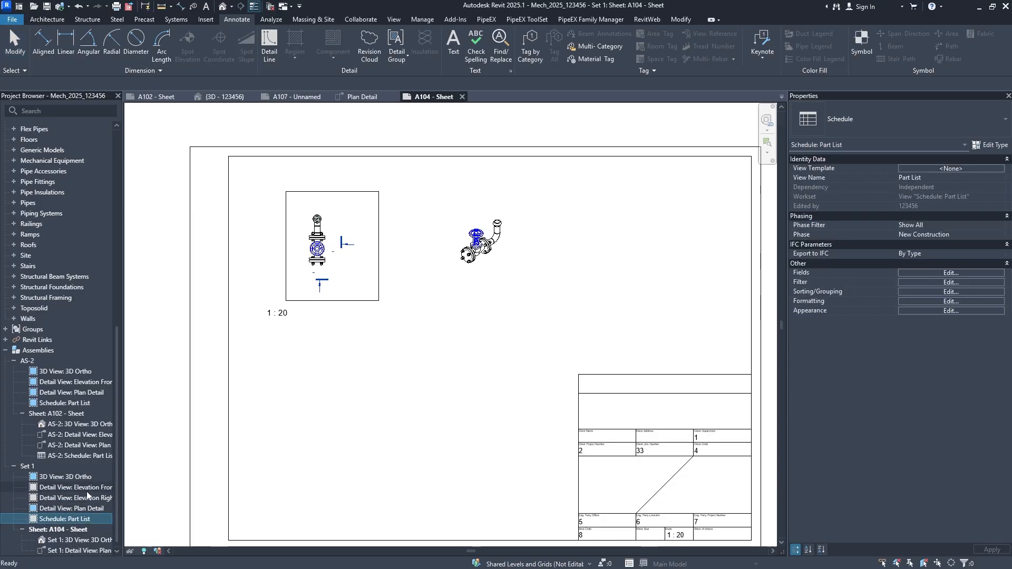
click(73, 498)
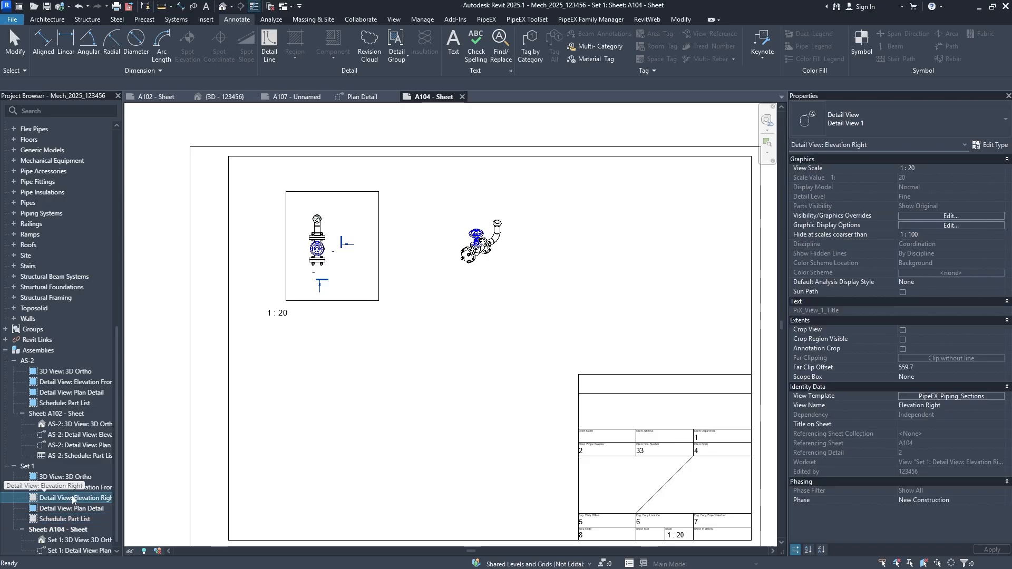
drag(397, 454, 321, 393)
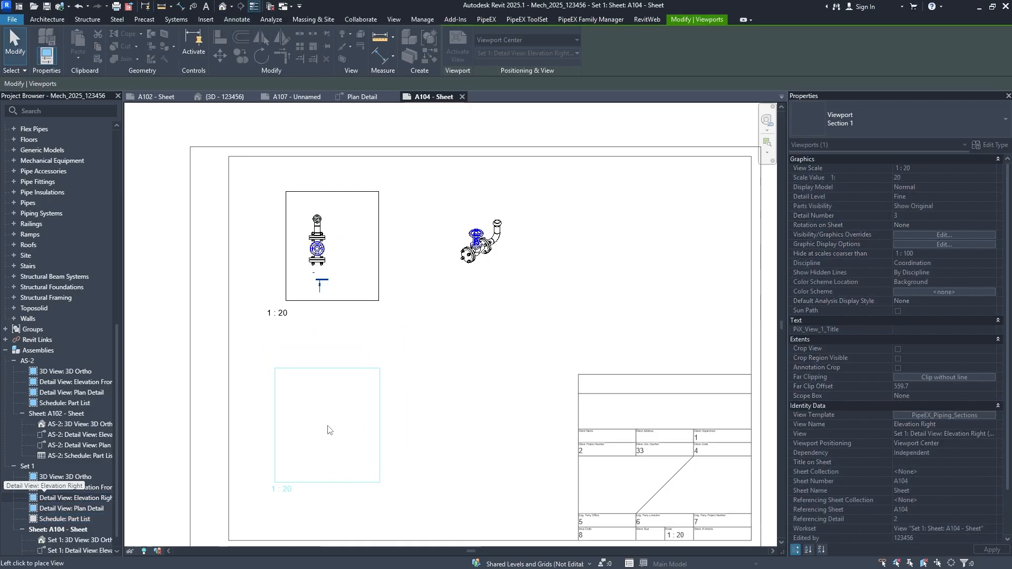
click(321, 441)
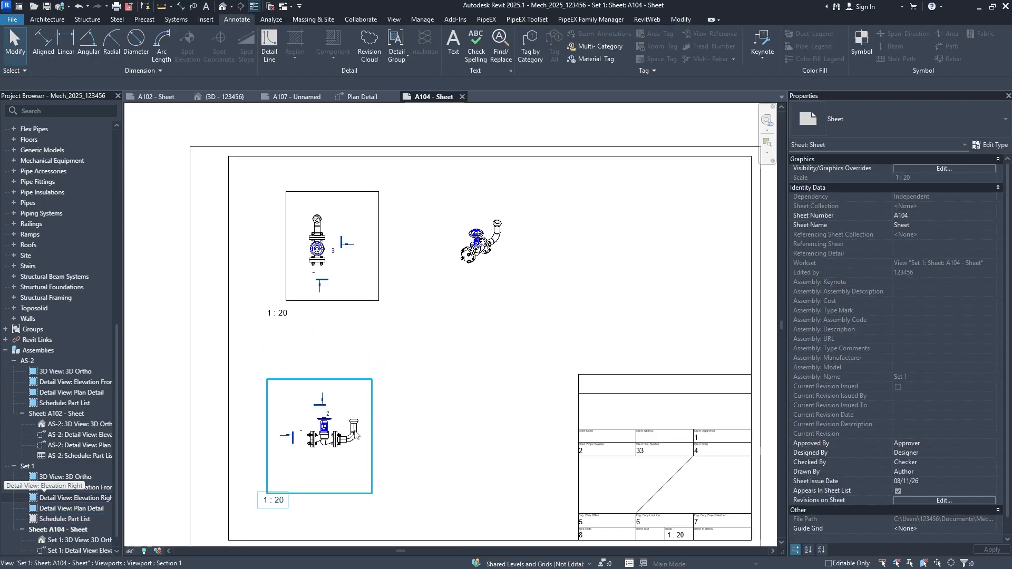
Center the 1 : 20 view titles beneath the Elevation Right and Plan Detail viewports
click(274, 499)
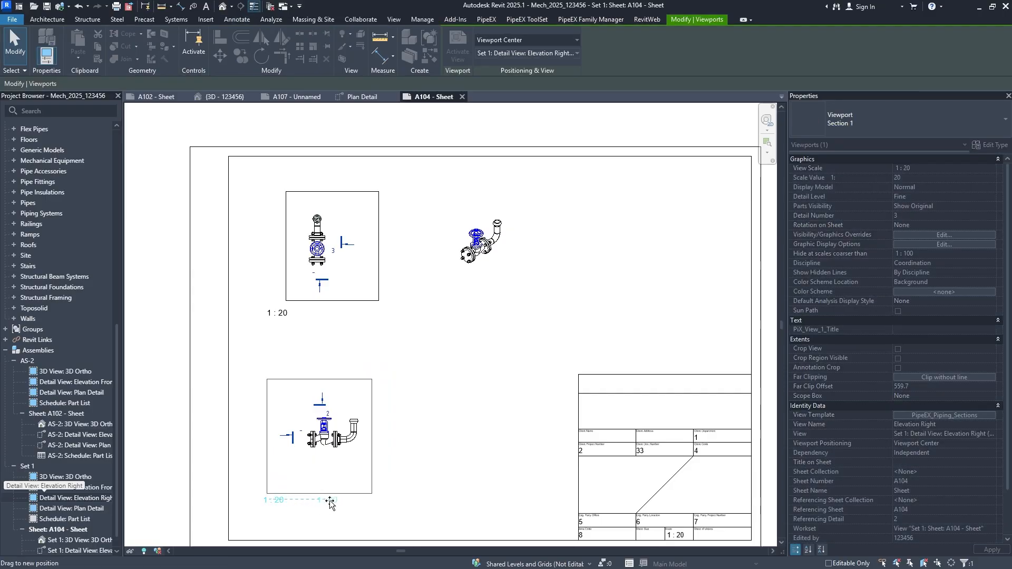
drag(323, 501, 370, 501)
click(308, 314)
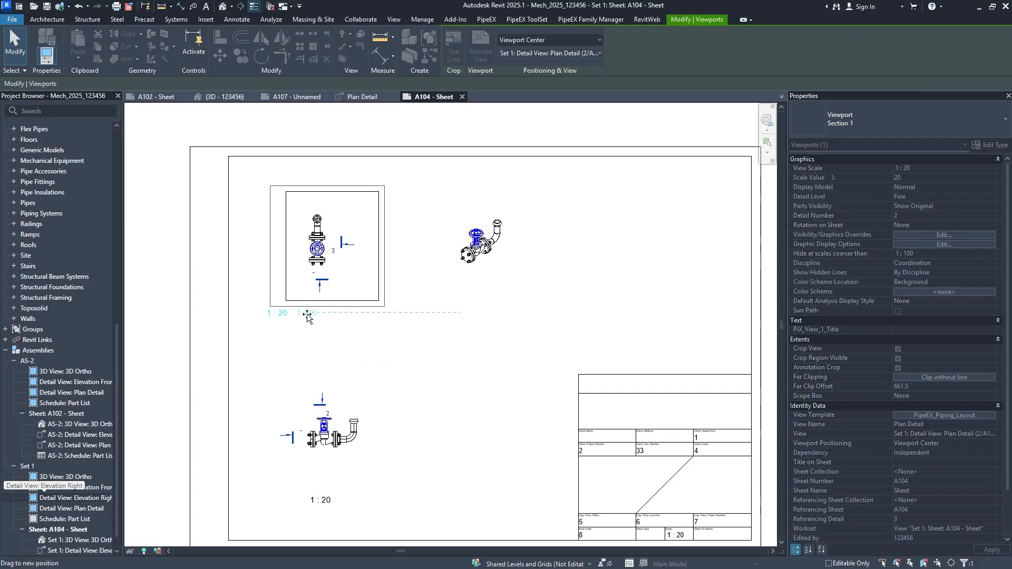
drag(321, 316, 321, 315)
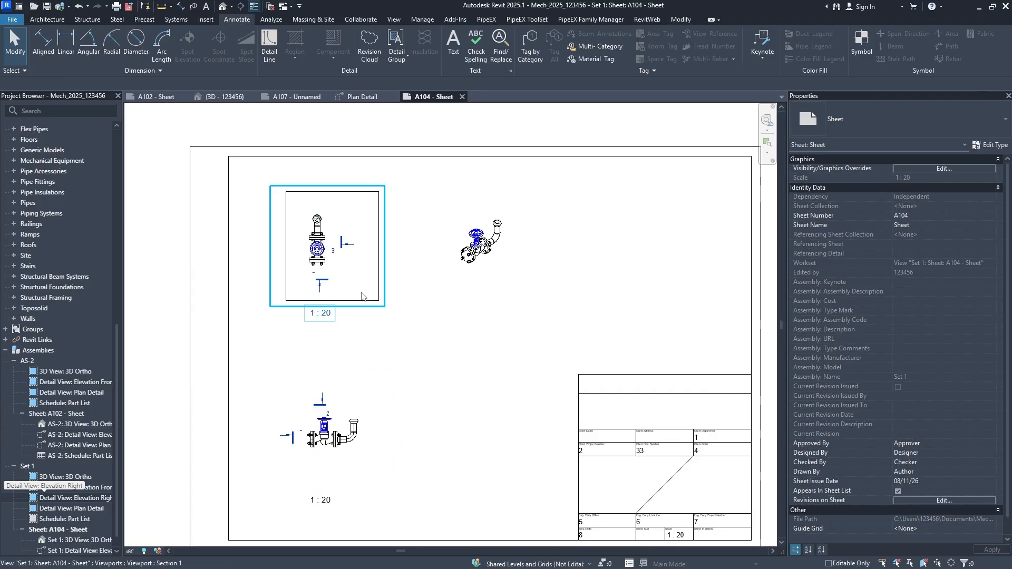
Narrow the plan view's crop region from its right edge within the activated viewport, and return to the sheet
double_click(379, 258)
click(377, 246)
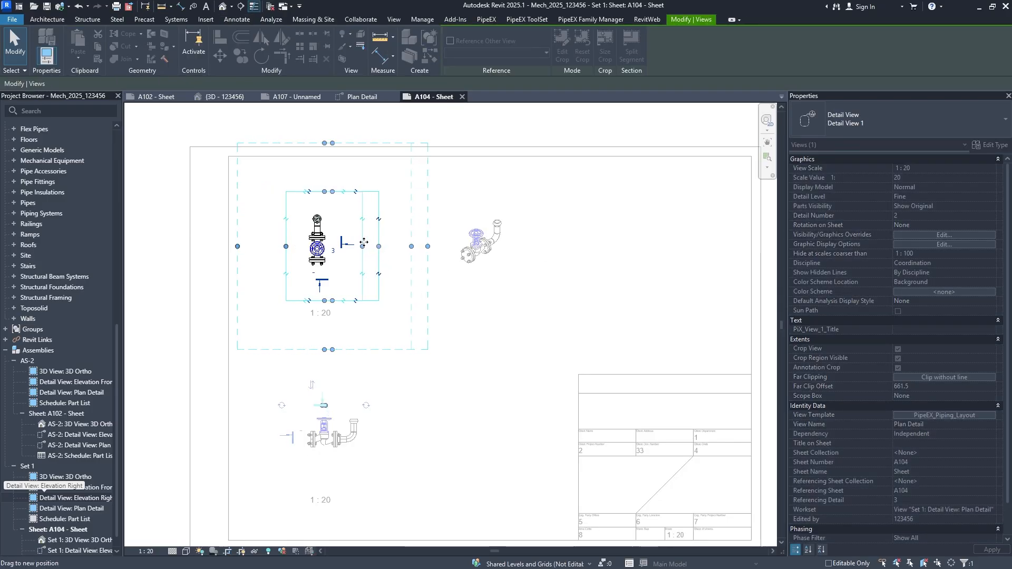
drag(364, 242, 363, 243)
double_click(409, 357)
double_click(370, 421)
double_click(443, 420)
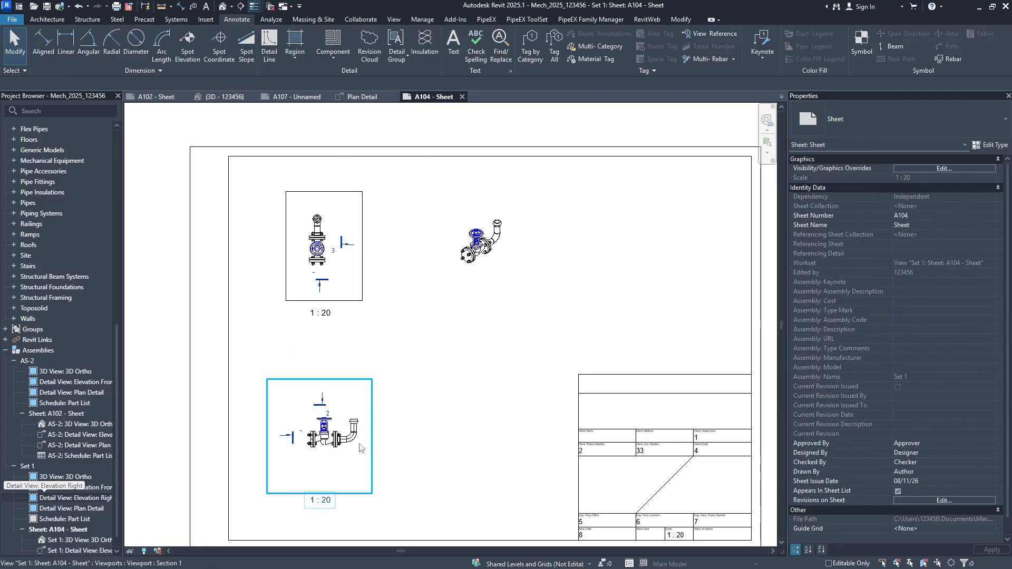
Nudge the Elevation Right viewport slightly upward on the sheet
click(363, 441)
key(Up)
key(Up)
key(Up)
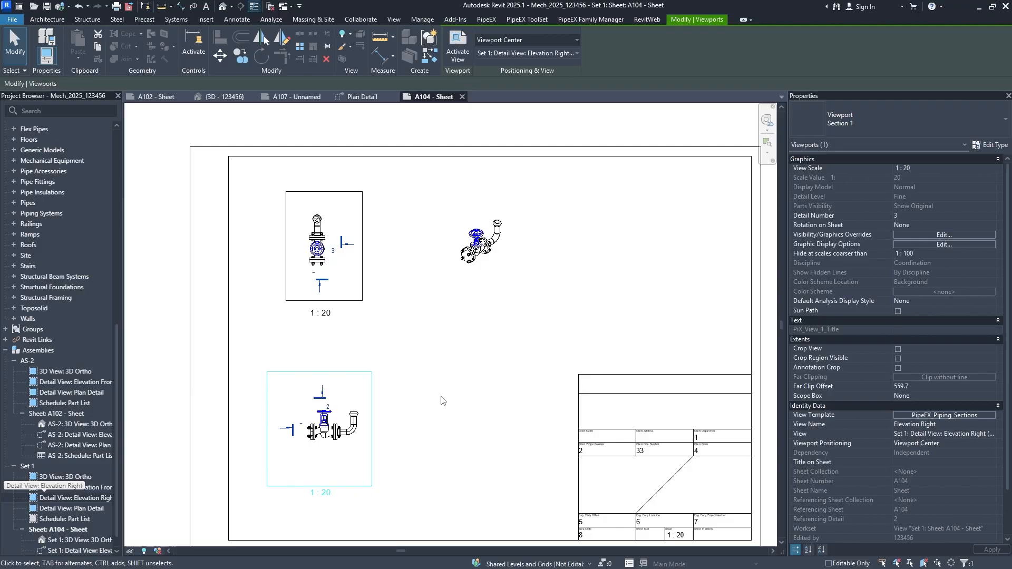
key(Up)
click(452, 369)
Shift the 3D Ortho viewport slightly to the left on the sheet
middle_drag(476, 356, 453, 374)
click(470, 276)
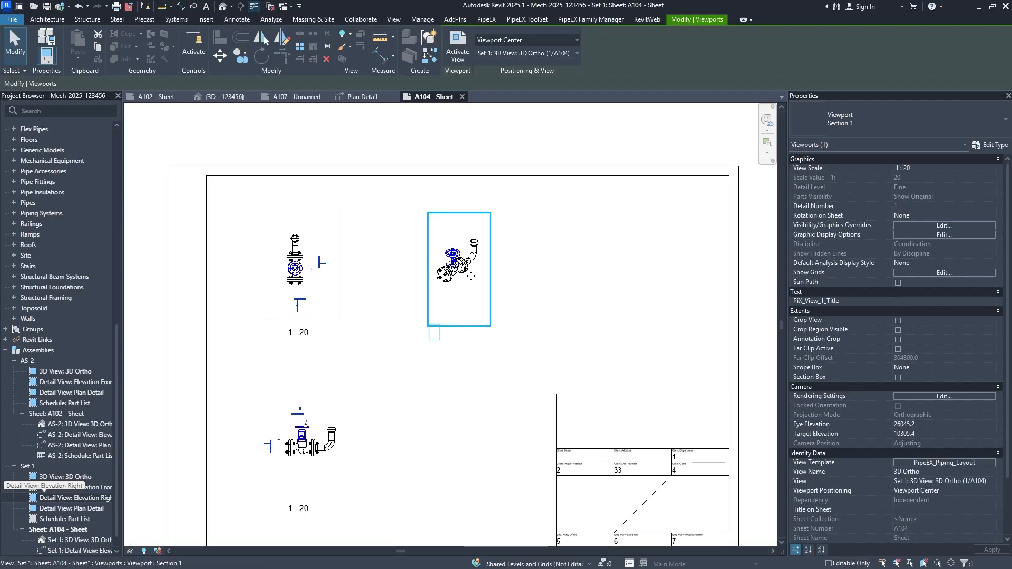
drag(470, 276, 462, 276)
key(Escape)
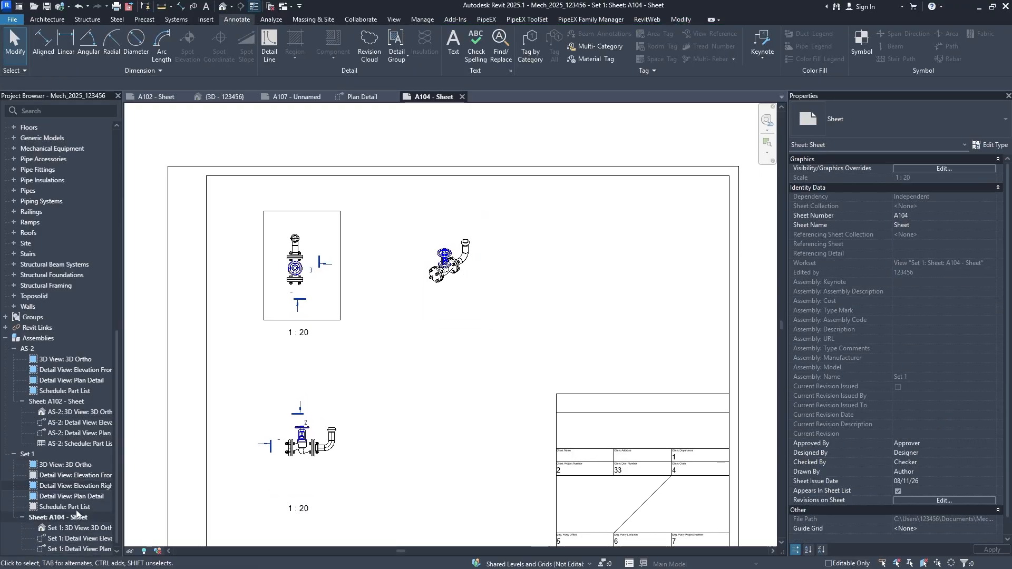
Place Set 1's Part List schedule outside the sheet border, to the right of the title block
click(69, 508)
drag(527, 291, 528, 294)
middle_drag(513, 328, 409, 354)
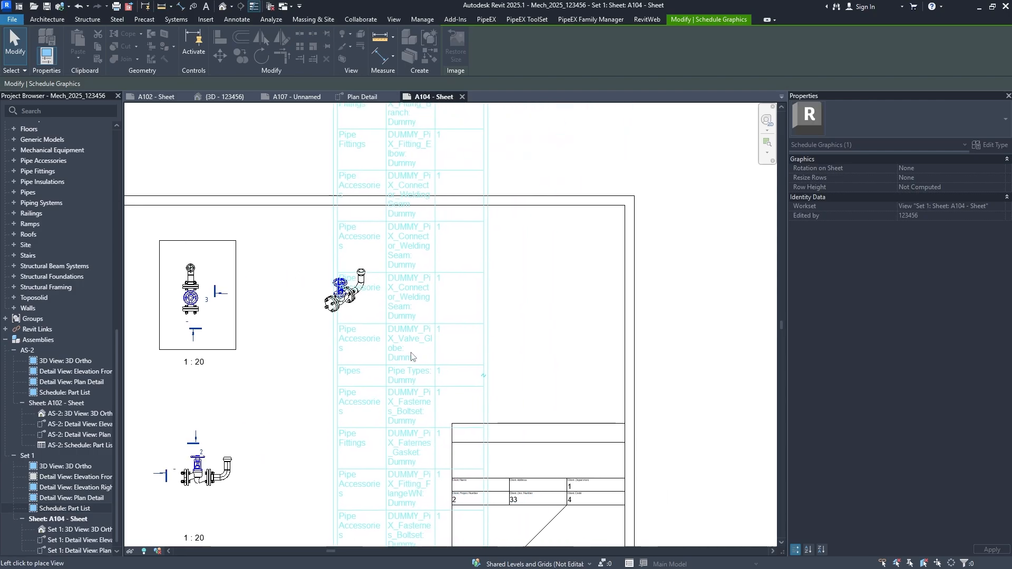
scroll(411, 354, down, 2)
middle_drag(544, 356, 498, 332)
click(570, 325)
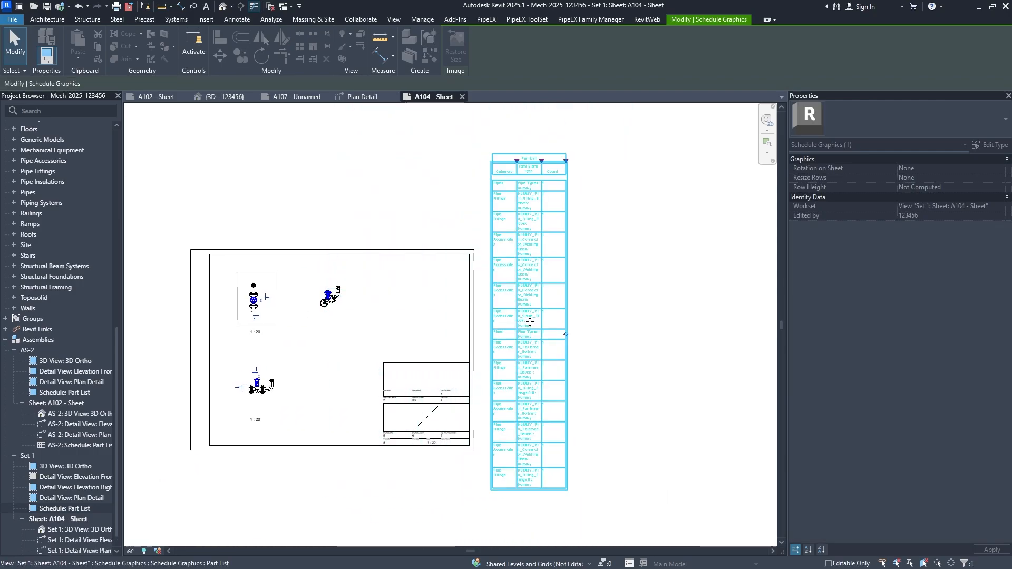
click(611, 327)
click(559, 307)
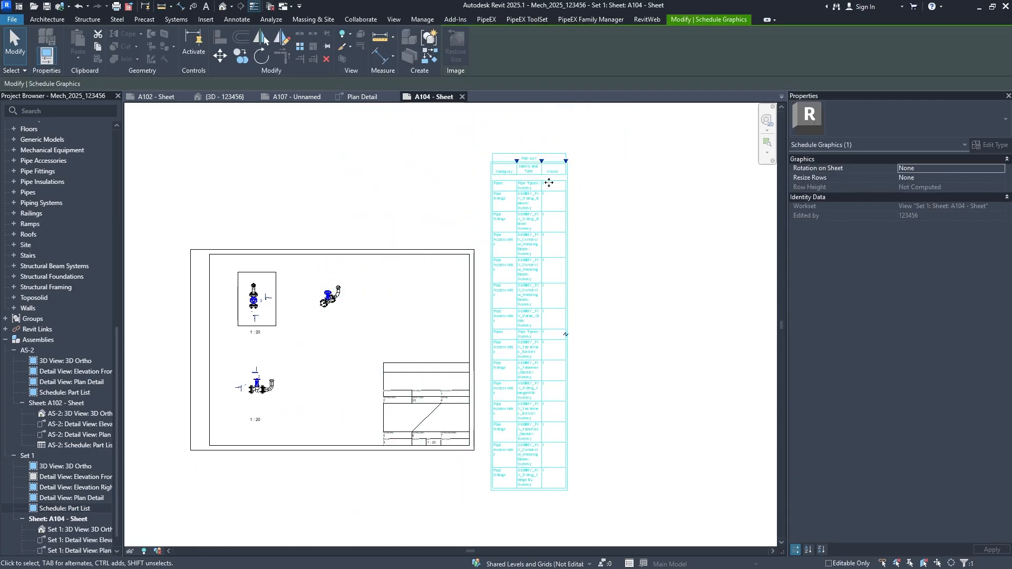
Add the PiX_PPG_END1_DN field to Set 1's Part List schedule and make it the first scheduled field
click(62, 509)
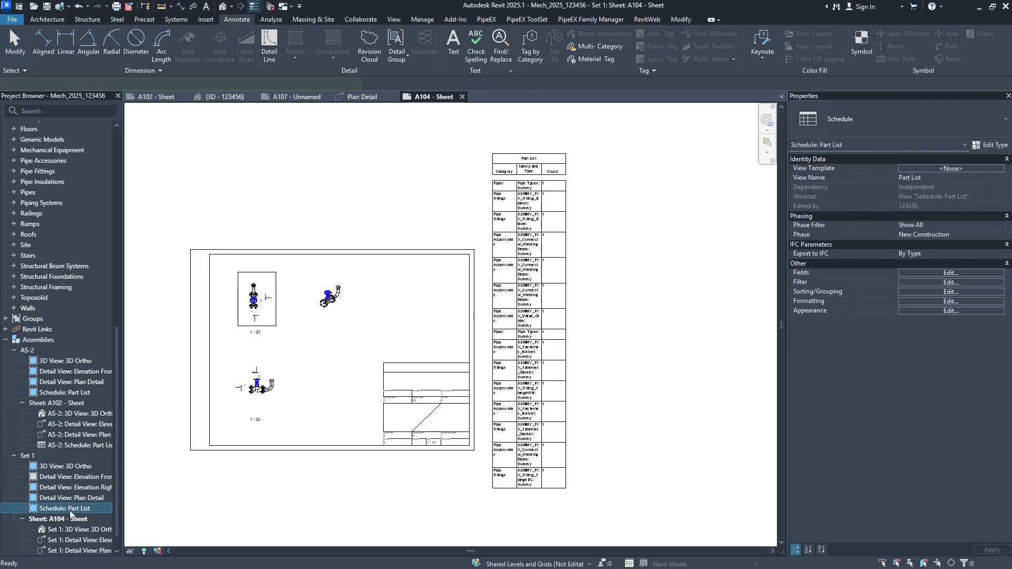
double_click(71, 511)
click(952, 273)
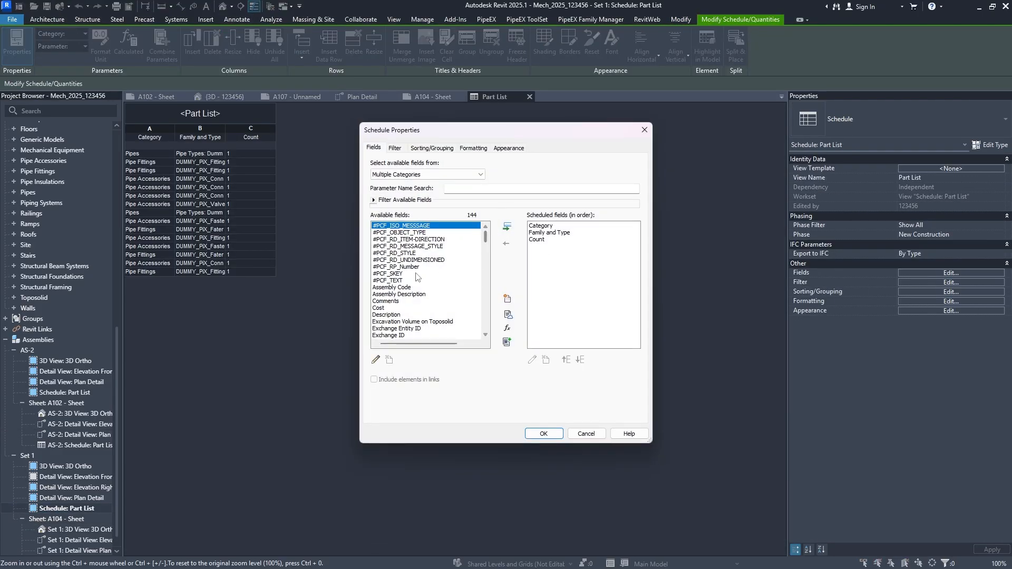
scroll(417, 277, down, 10)
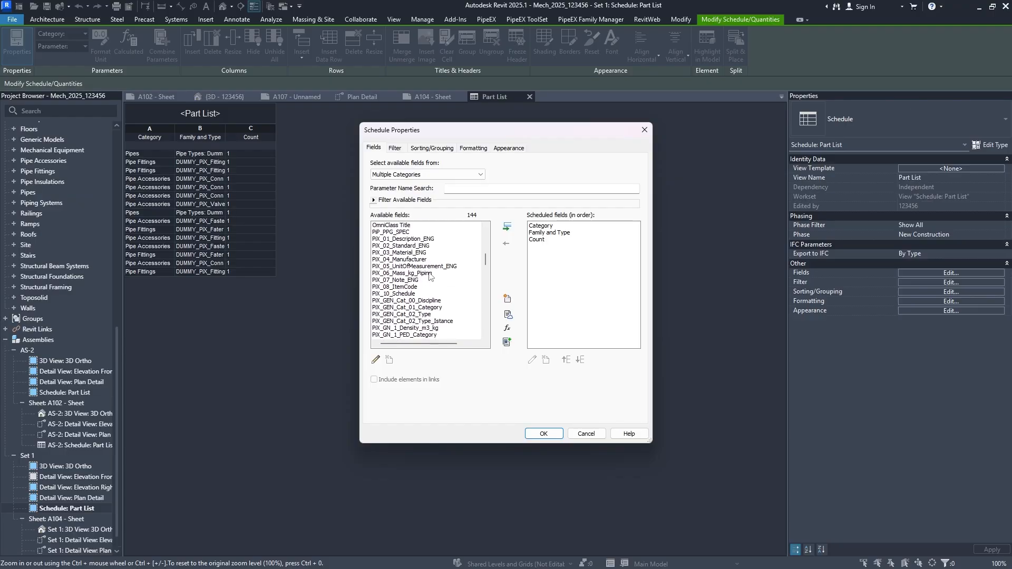
scroll(431, 276, down, 1)
scroll(432, 277, down, 10)
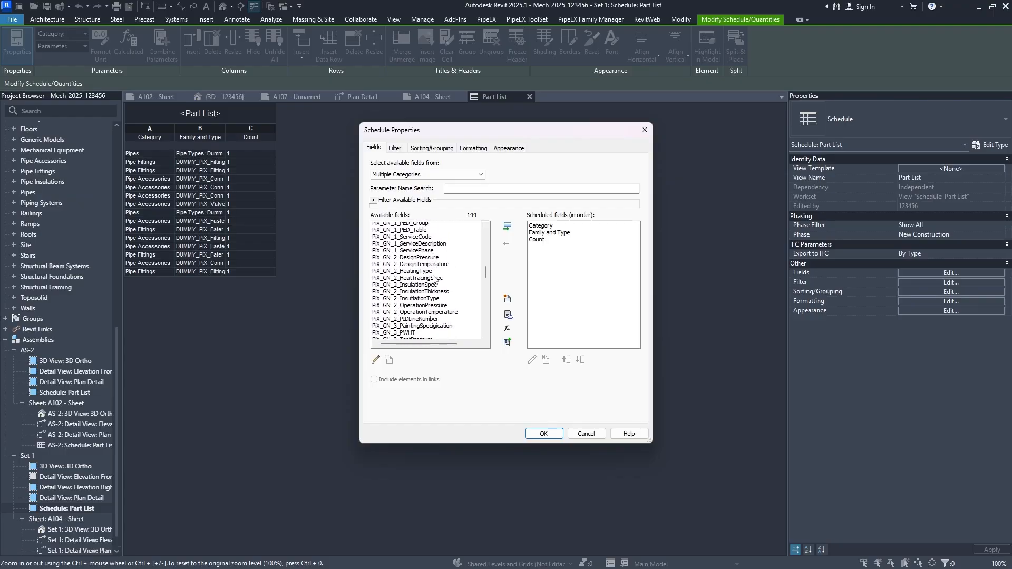
scroll(433, 279, down, 8)
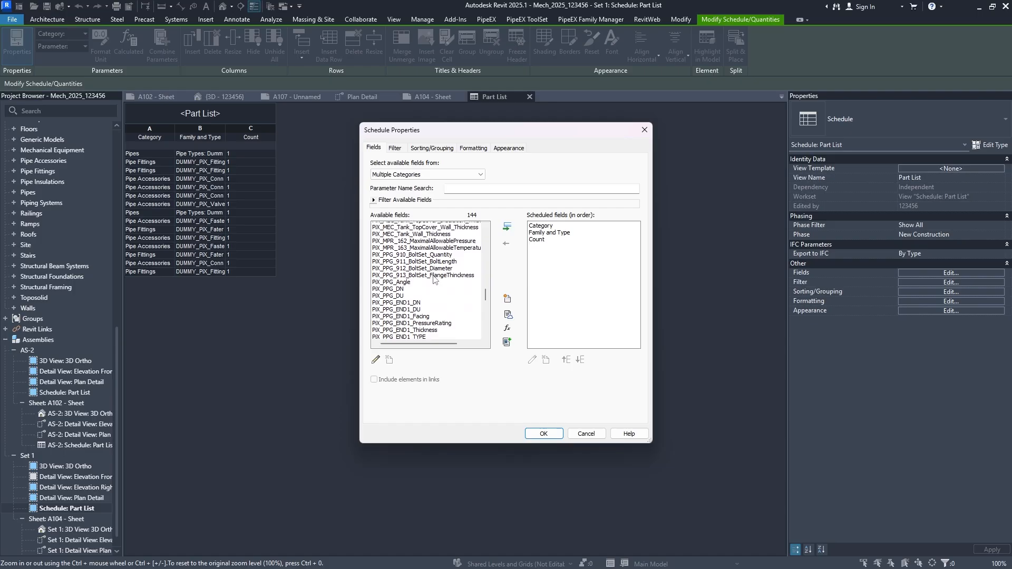
click(424, 240)
click(506, 227)
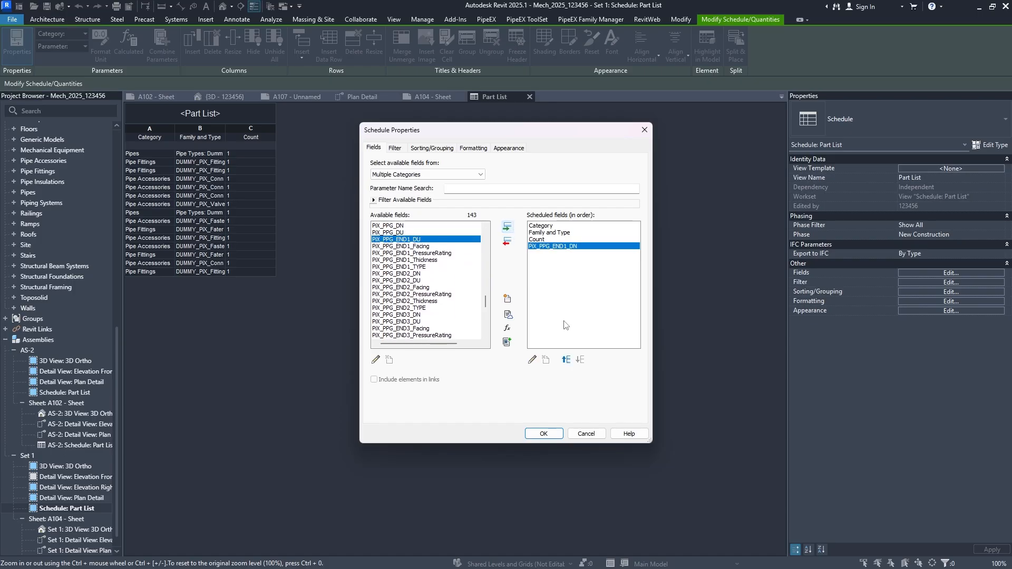
click(566, 359)
click(566, 359)
click(566, 359)
Add the PiX_01_Description_ENG field to the Part List, order it directly after Category, and apply the field changes
scroll(460, 311, up, 20)
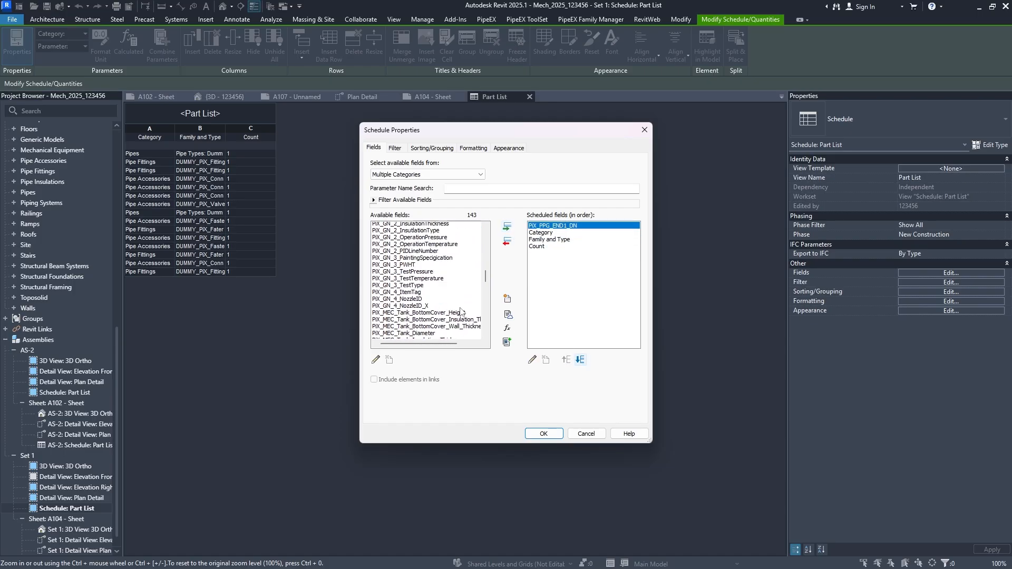
scroll(460, 311, up, 4)
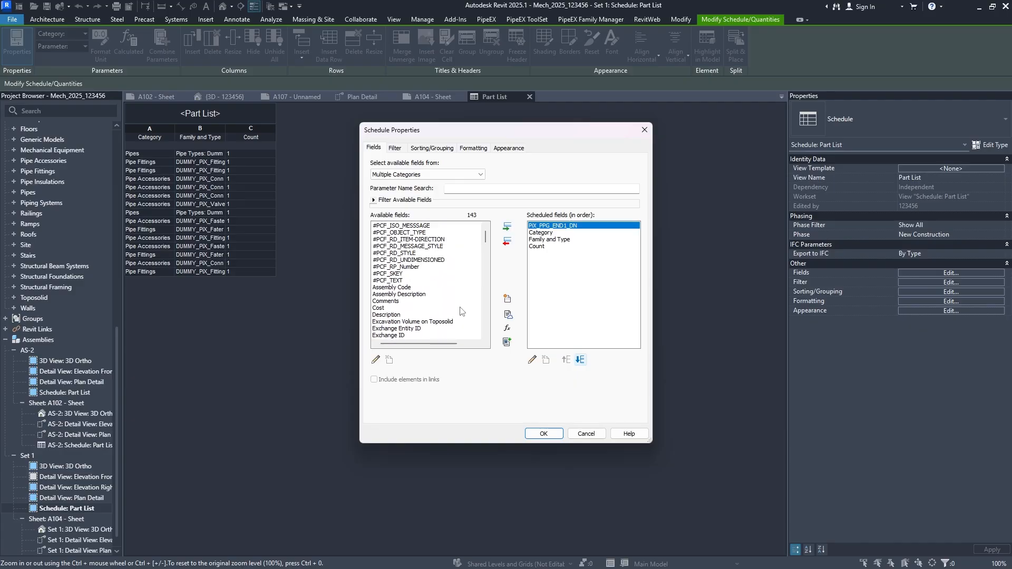
scroll(437, 282, down, 7)
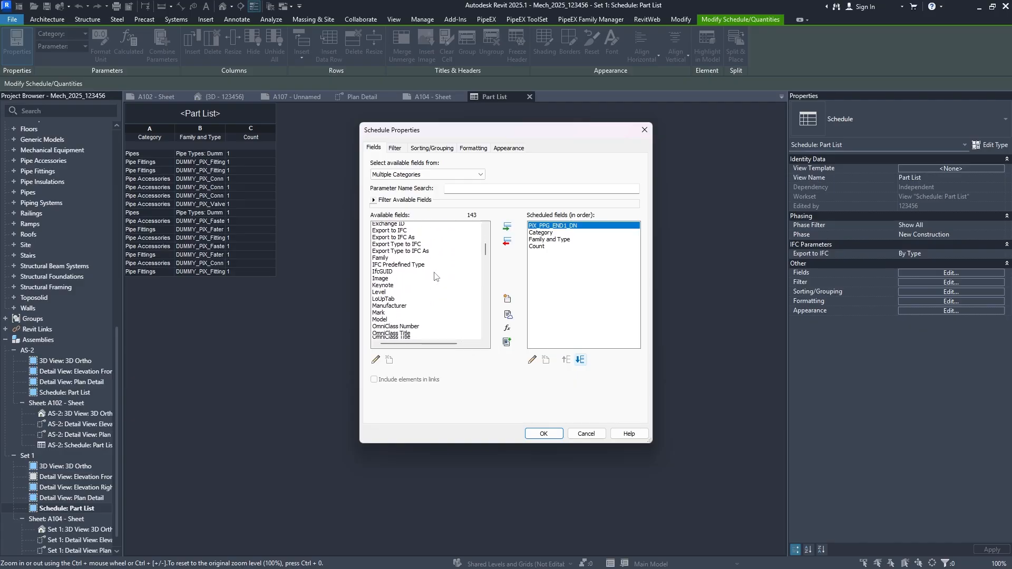
double_click(423, 274)
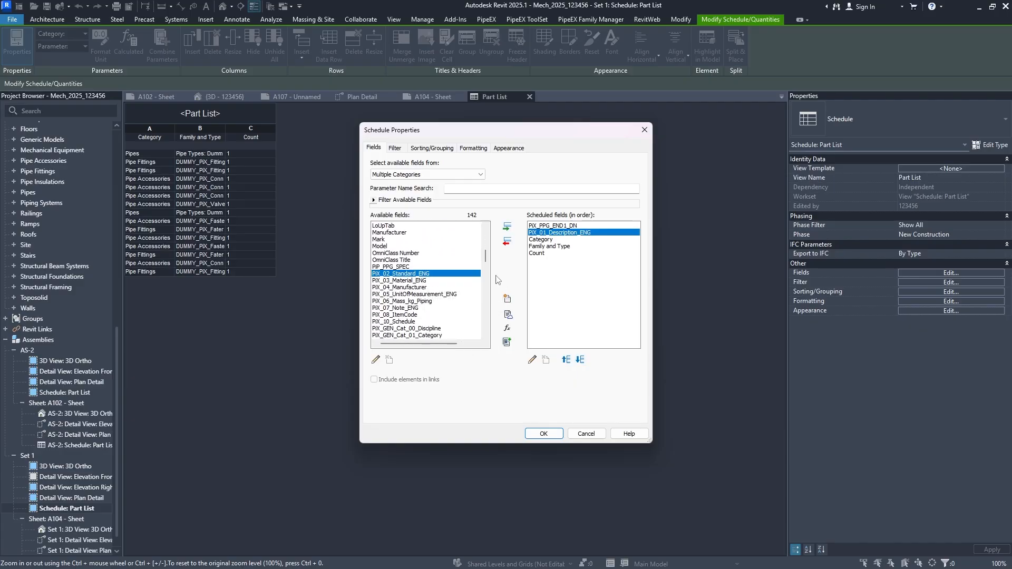
click(580, 360)
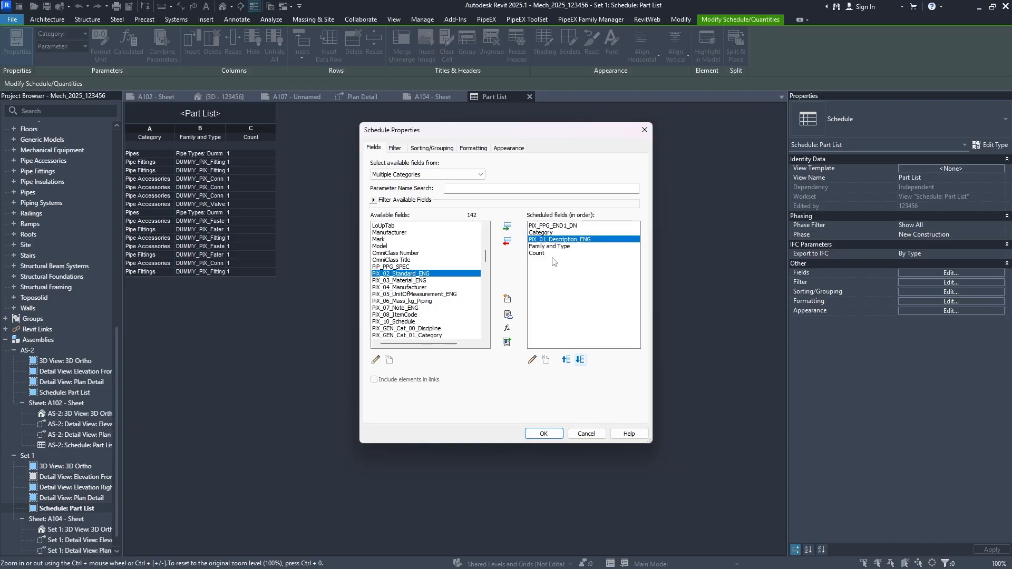
click(552, 435)
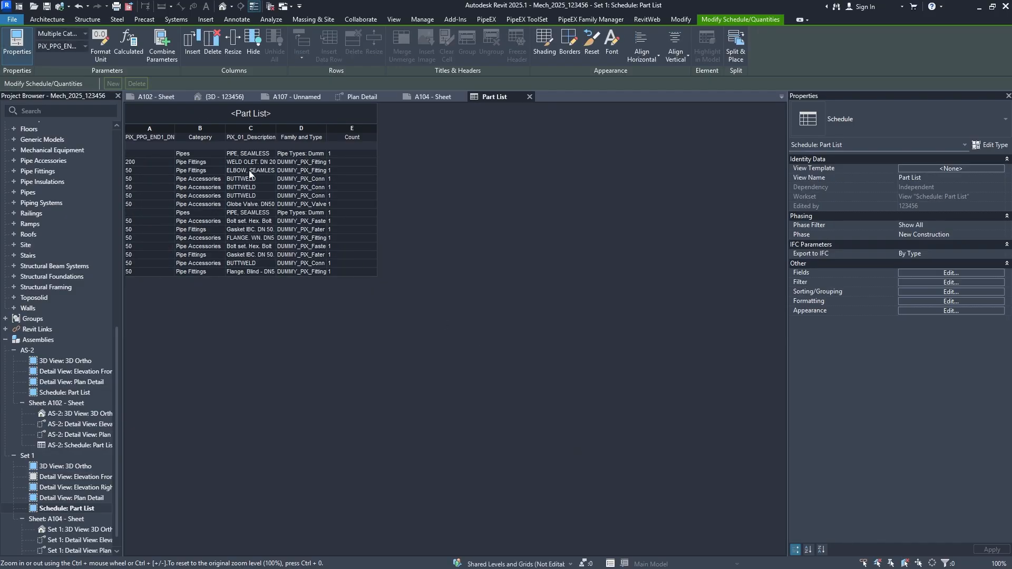
Hide the Family and Type and Category columns in Set 1's Part List schedule
click(191, 128)
click(308, 135)
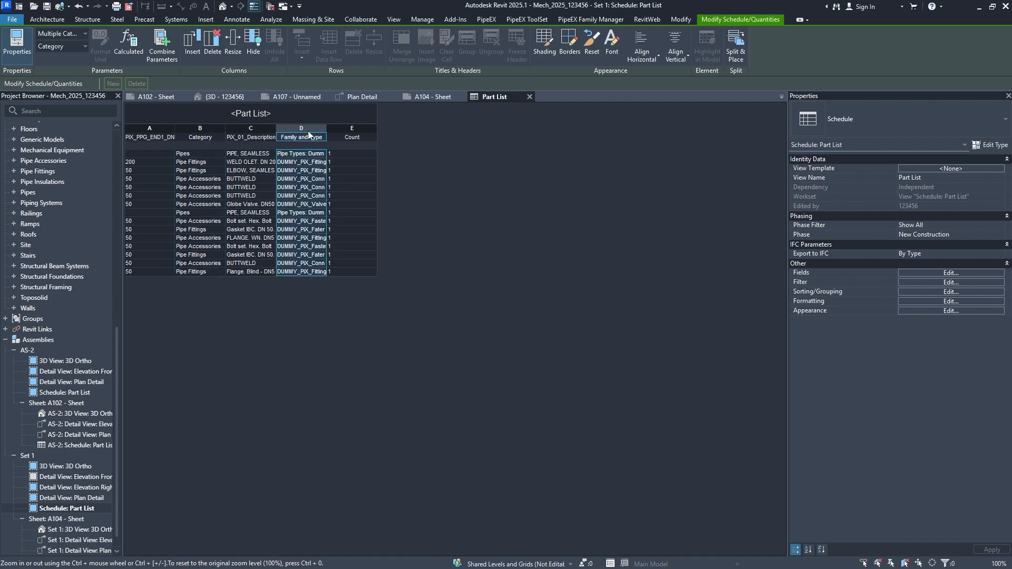
shift+click(209, 129)
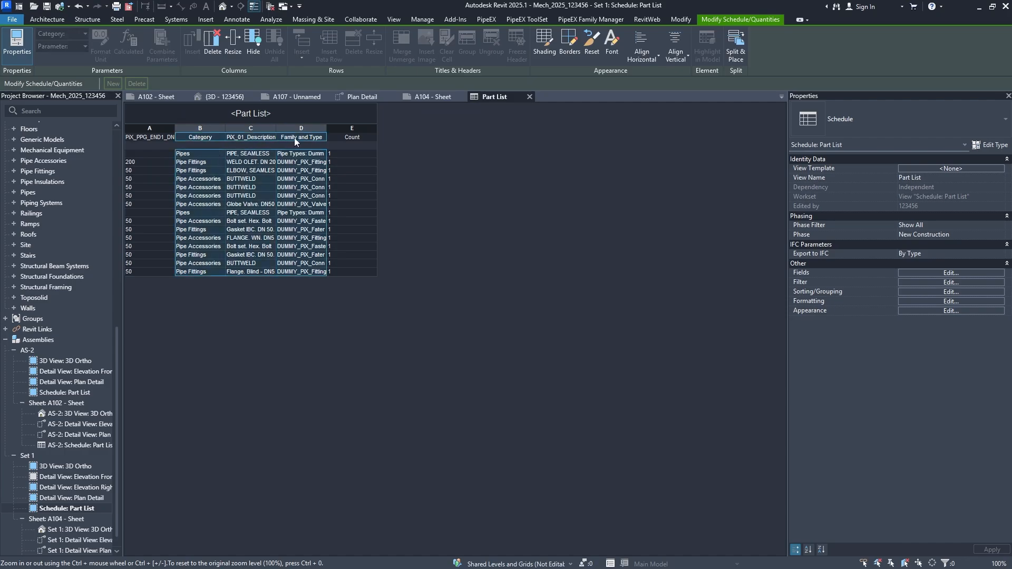
click(294, 137)
click(310, 130)
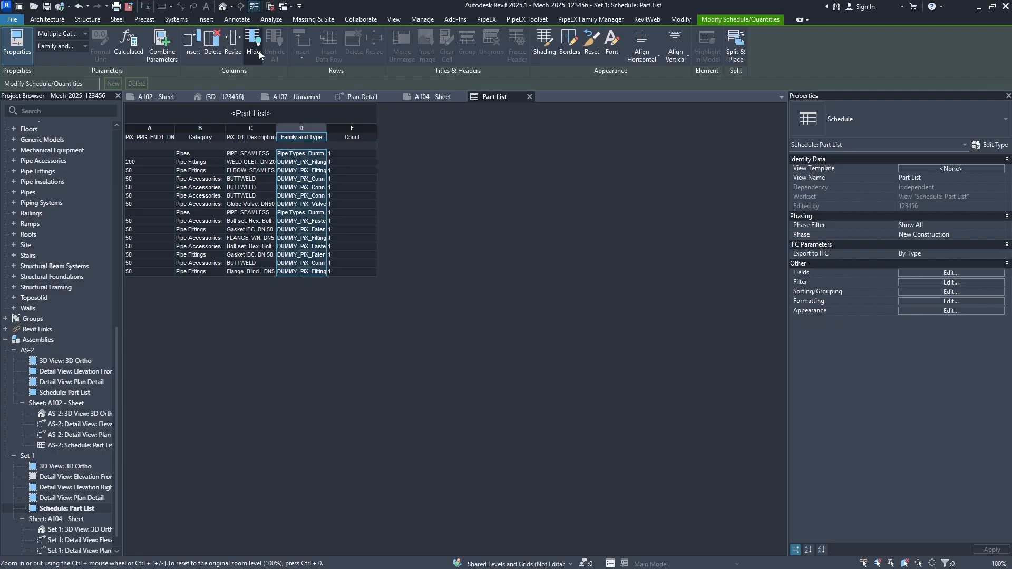
click(257, 50)
click(209, 126)
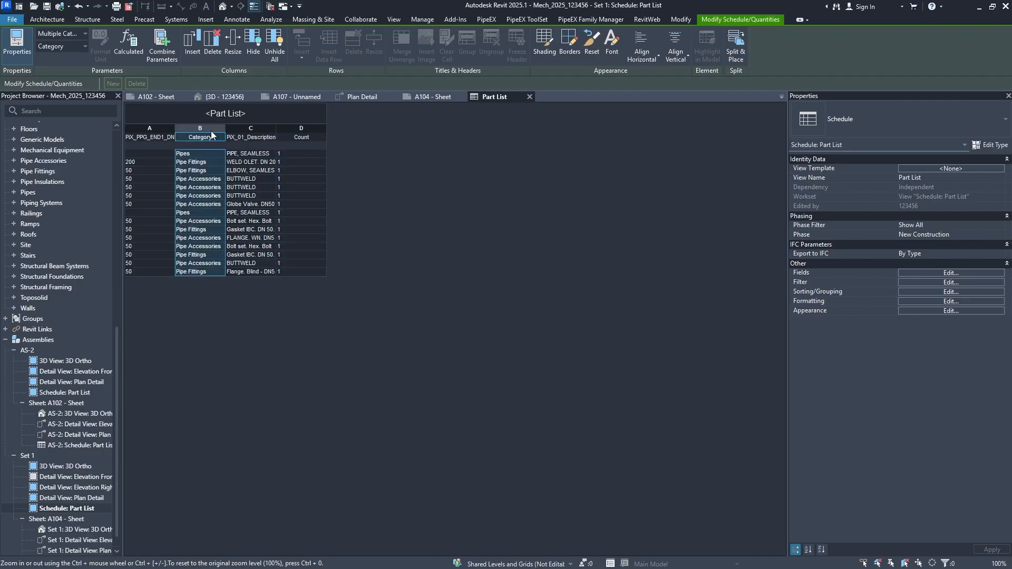
click(253, 54)
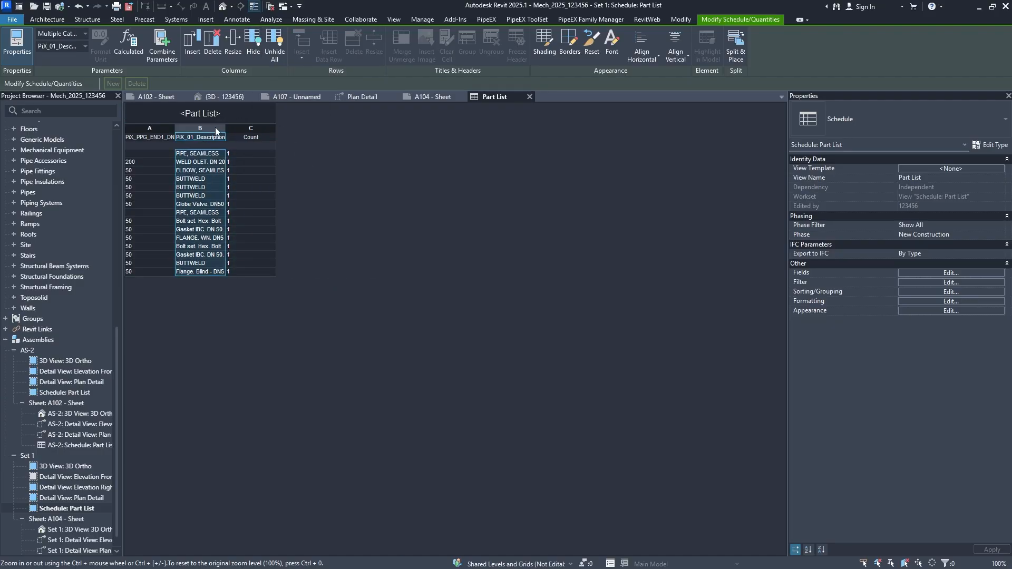
Widen the PiX_01_Description_ENG column to show its full texts, and narrow the PiX_PPG_END1_DN and Count columns
drag(224, 127, 360, 133)
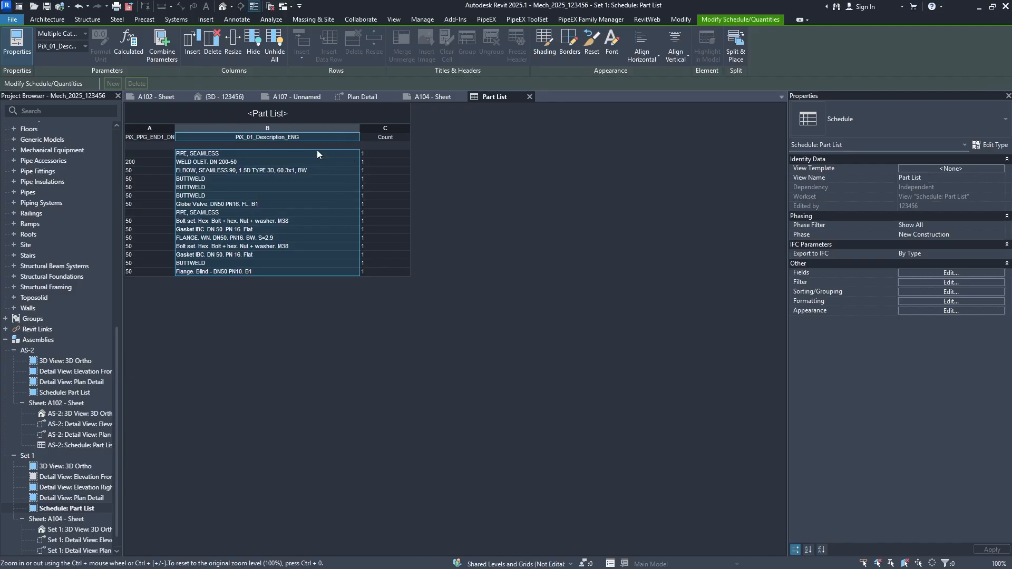
drag(172, 127, 154, 136)
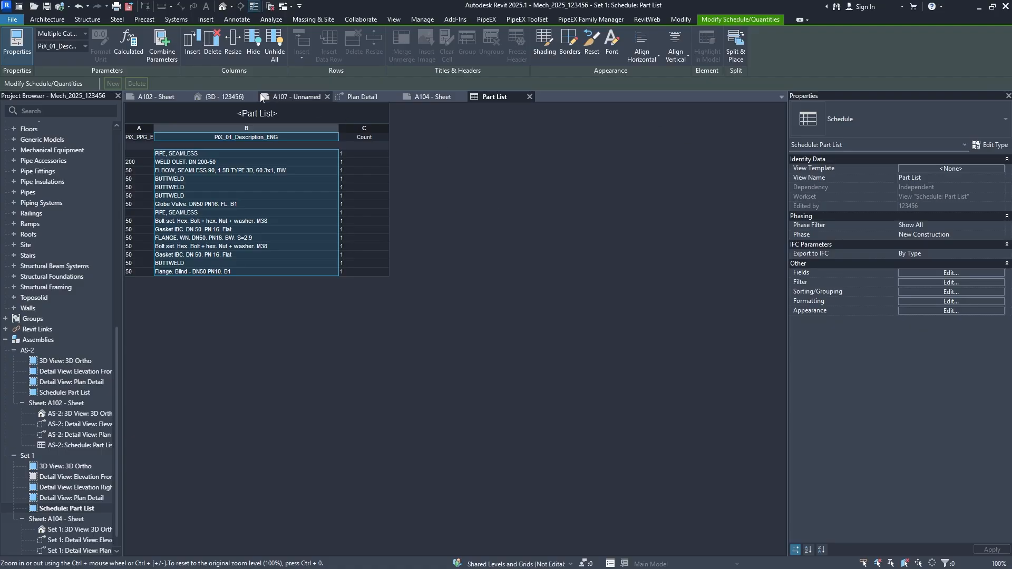
click(176, 155)
click(147, 156)
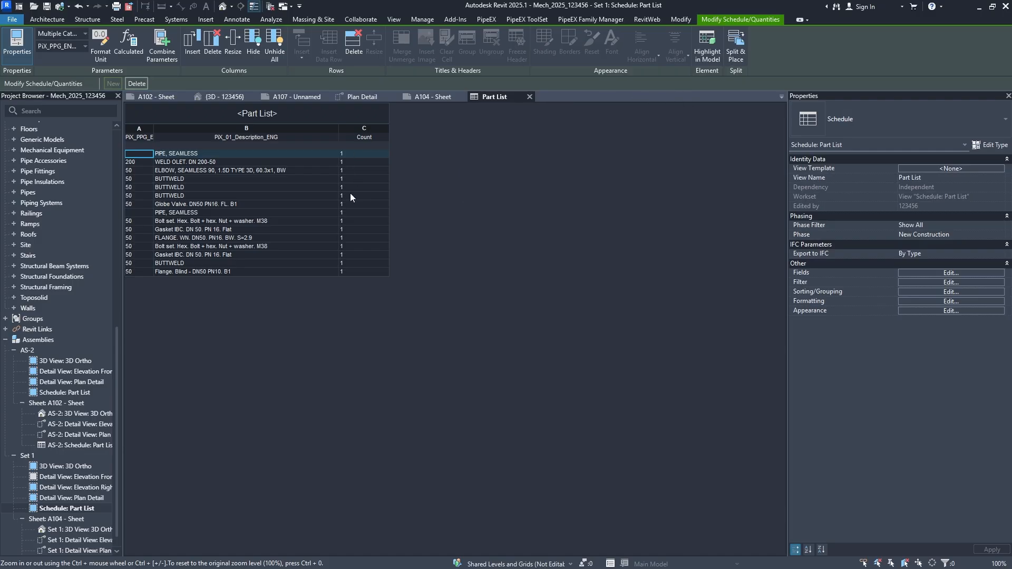
mouse_move(388, 127)
mouse_down()
mouse_move(370, 127)
mouse_move(382, 128)
mouse_up()
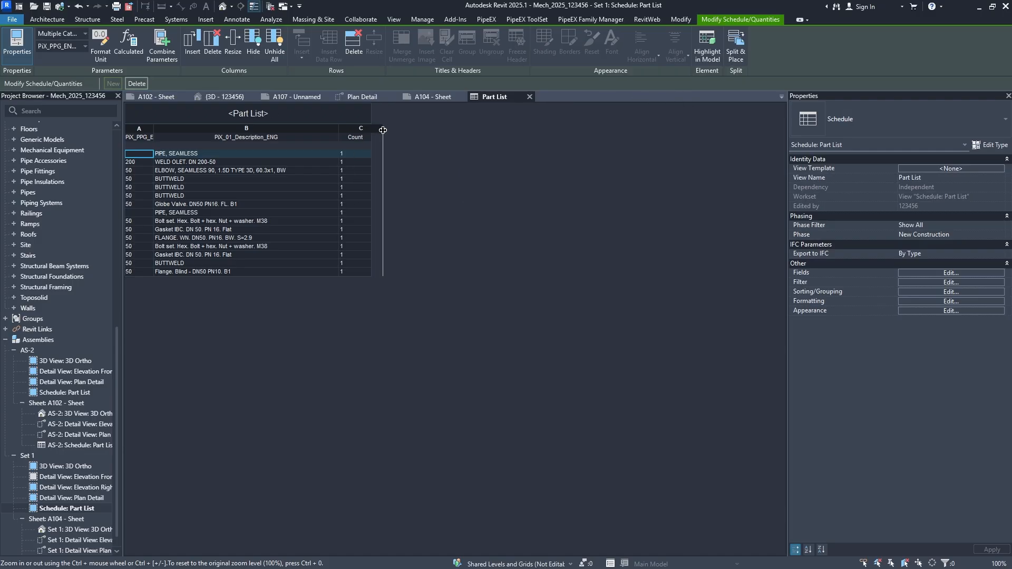
Center the values of the PiX_PPG_END1_DN and Count columns horizontally
click(140, 129)
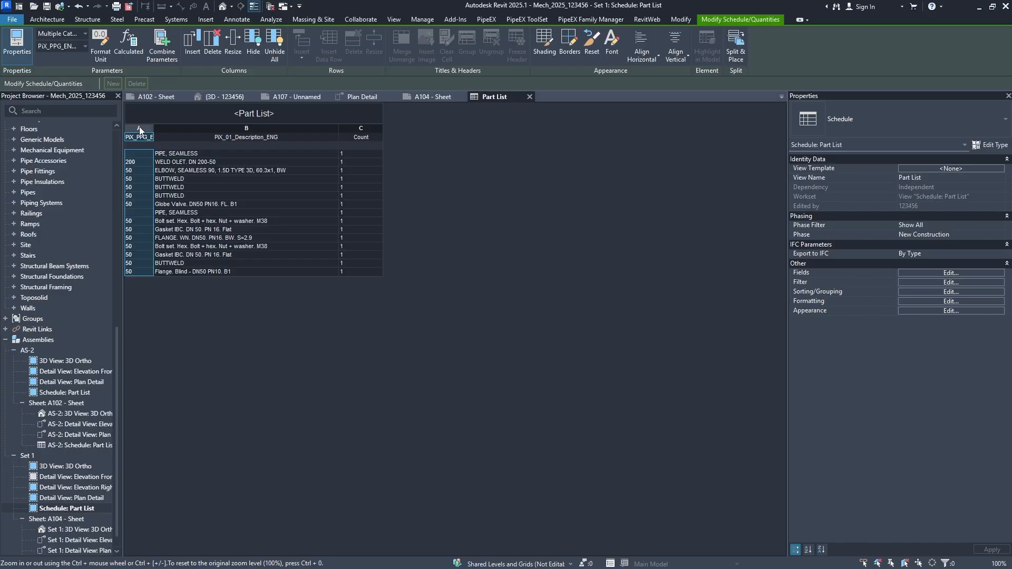
key(ctrl+z)
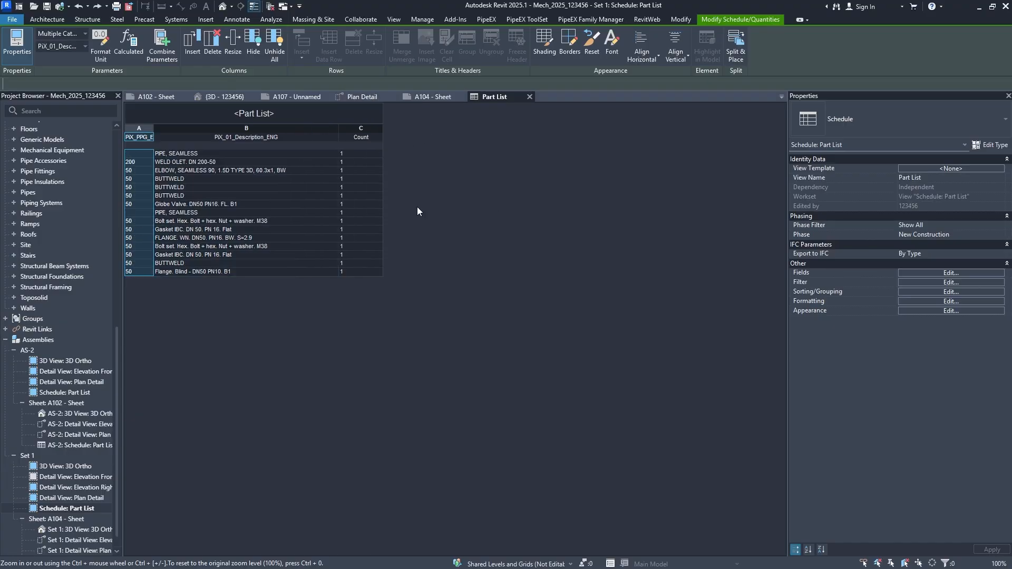
click(641, 50)
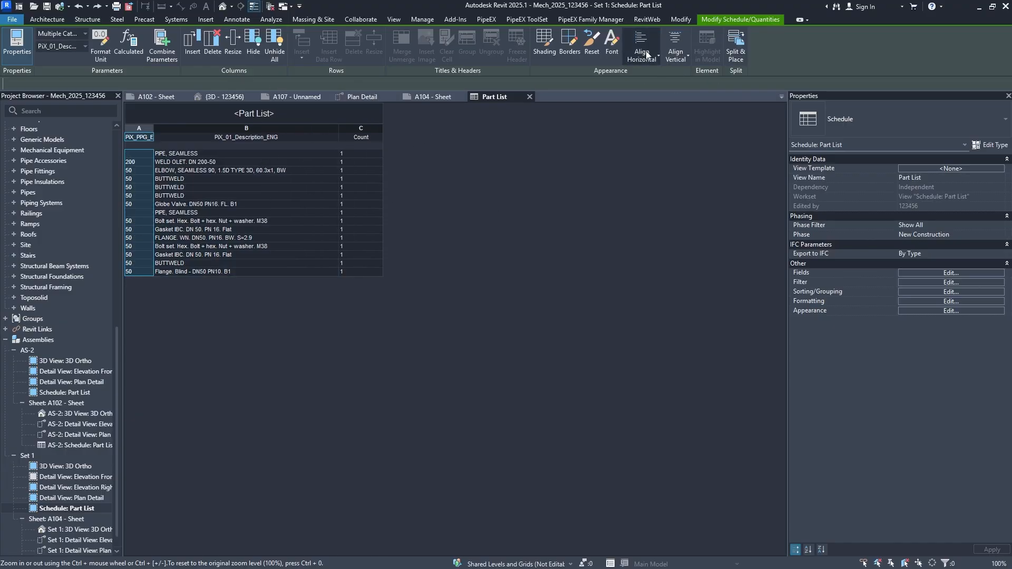
click(648, 97)
click(666, 58)
click(680, 95)
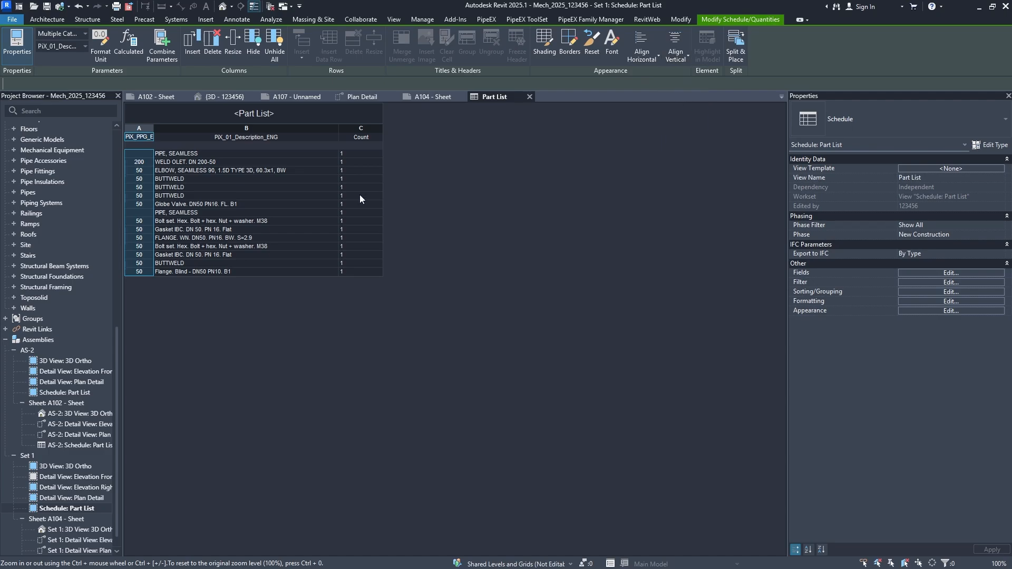
click(365, 130)
click(641, 50)
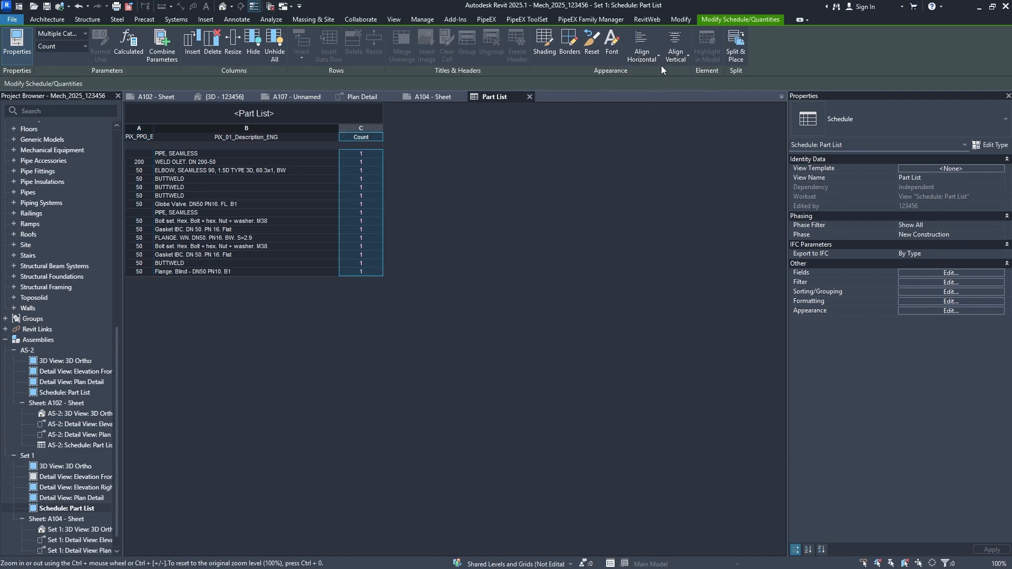
click(689, 103)
Narrow the PiX_01_Description_ENG column and check the Part List's layout on sheet A104
drag(341, 133, 306, 133)
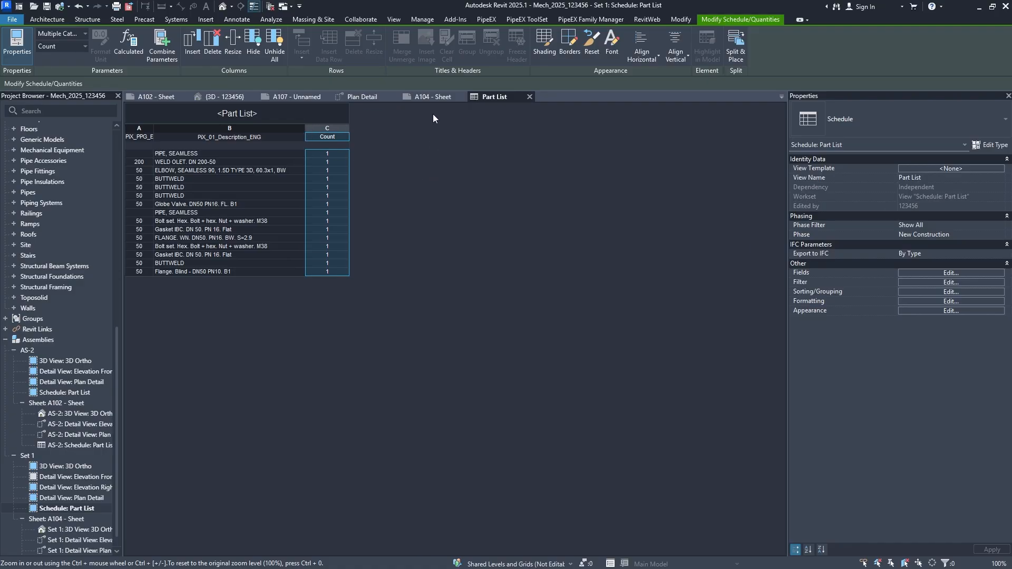
click(423, 101)
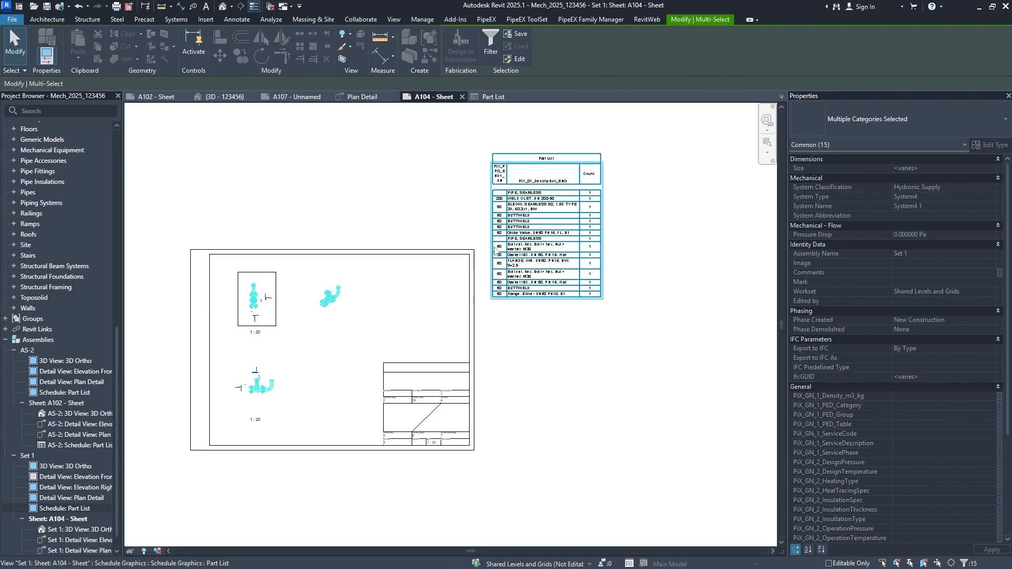
scroll(513, 247, up, 3)
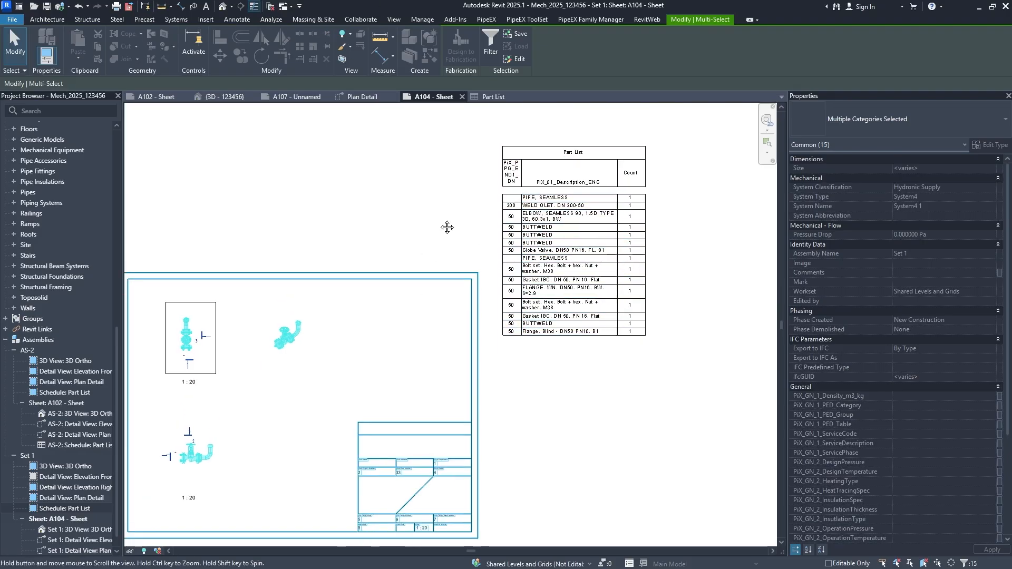
click(624, 230)
click(278, 166)
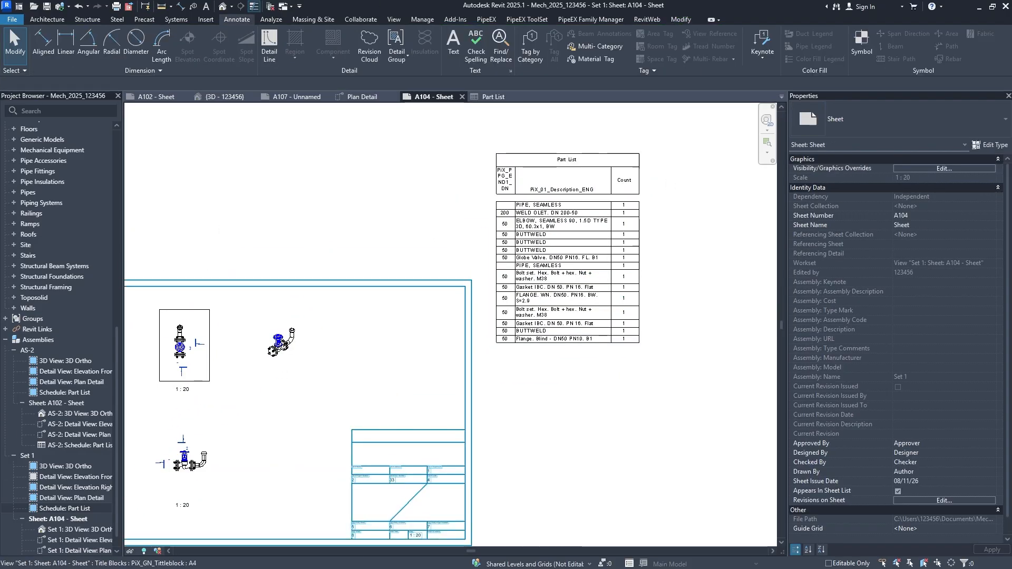
Reopen Set 1's Part List, widen the description column slightly, and change the first column's heading to DN
double_click(68, 510)
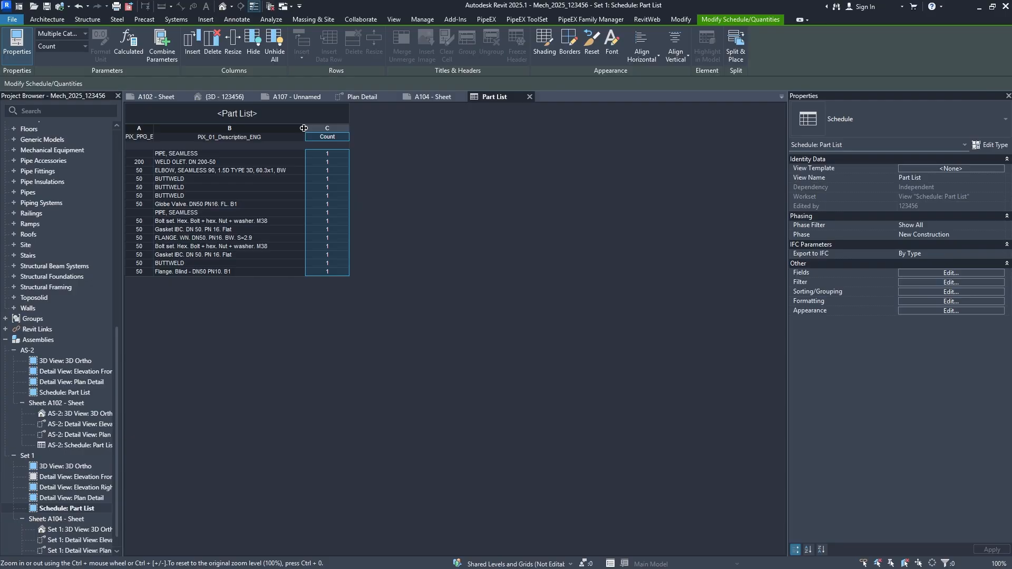
drag(304, 128, 322, 128)
click(147, 136)
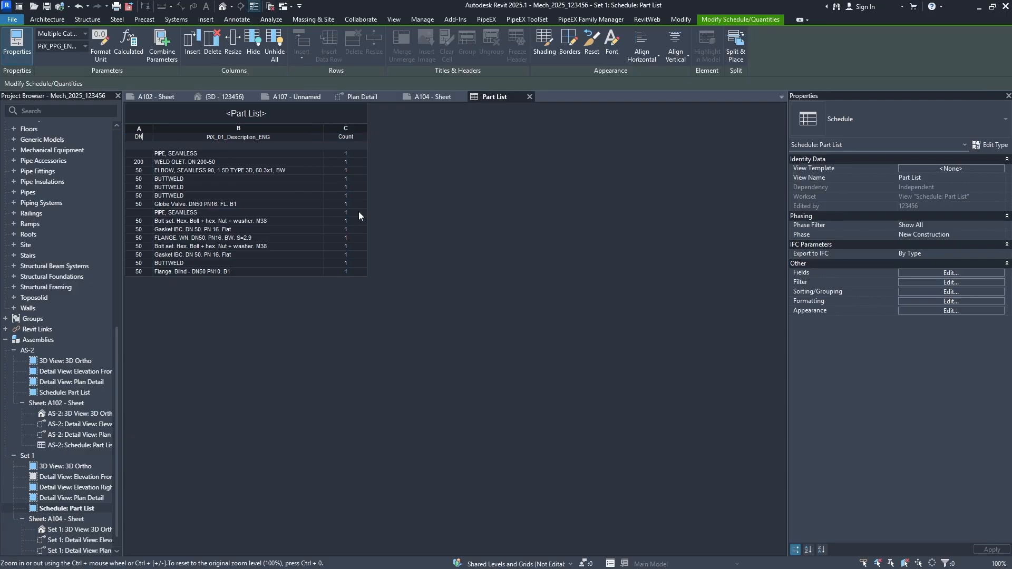
Turn off Show Stripe Rows on Sheets and Blank row before data in the Part List's appearance settings
click(952, 273)
click(477, 153)
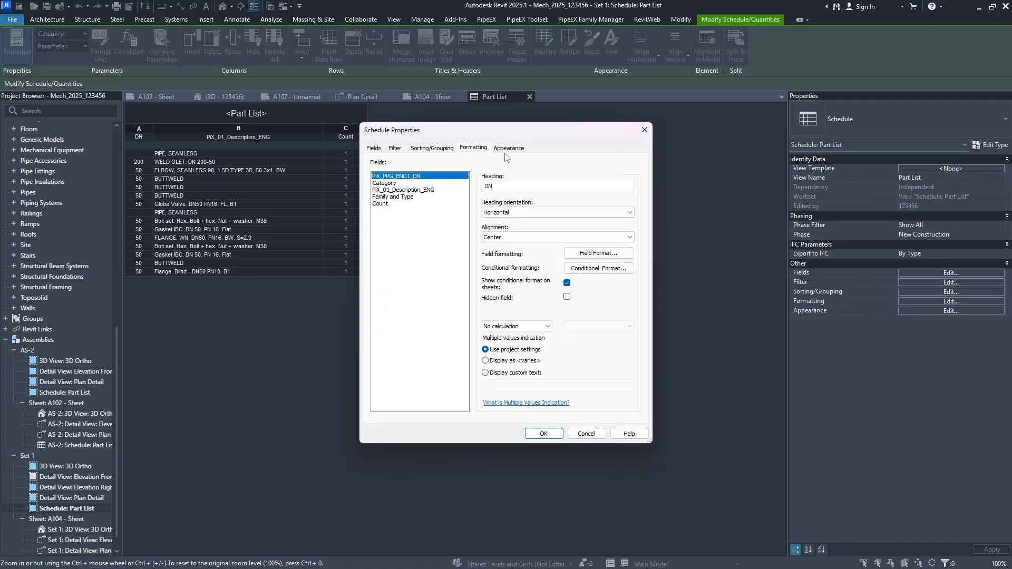
click(505, 152)
click(469, 151)
click(507, 150)
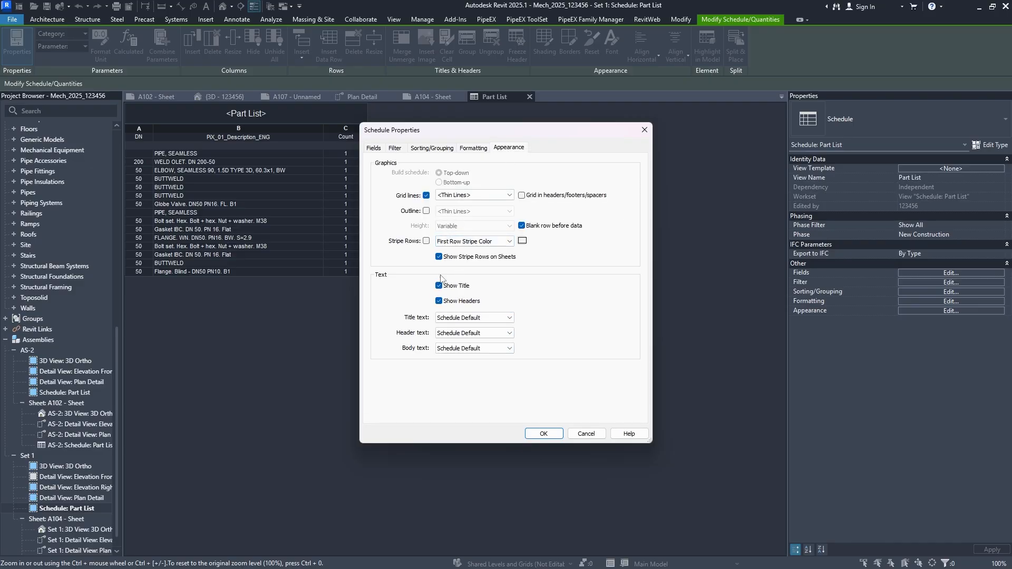
click(544, 433)
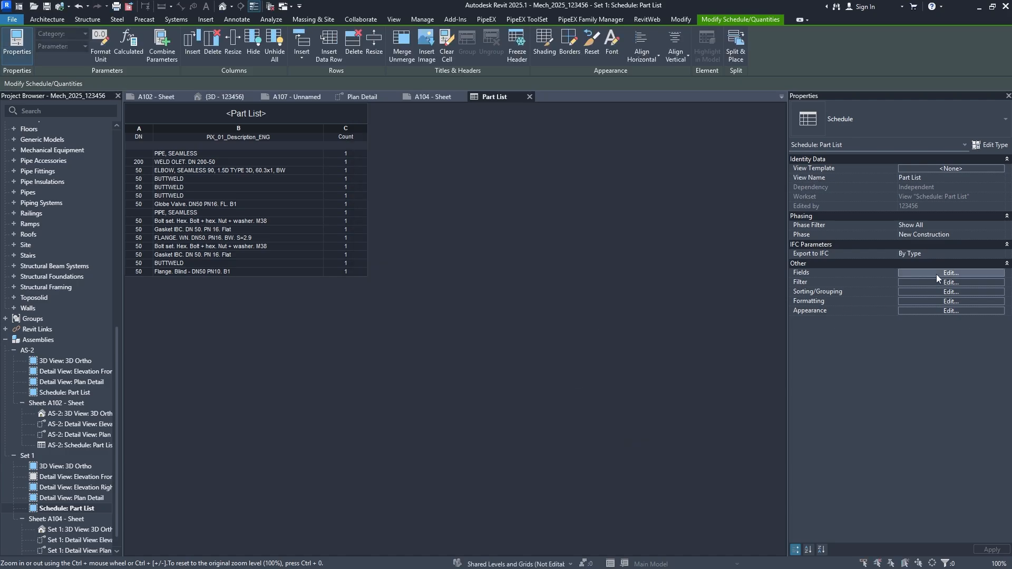
click(936, 273)
click(510, 149)
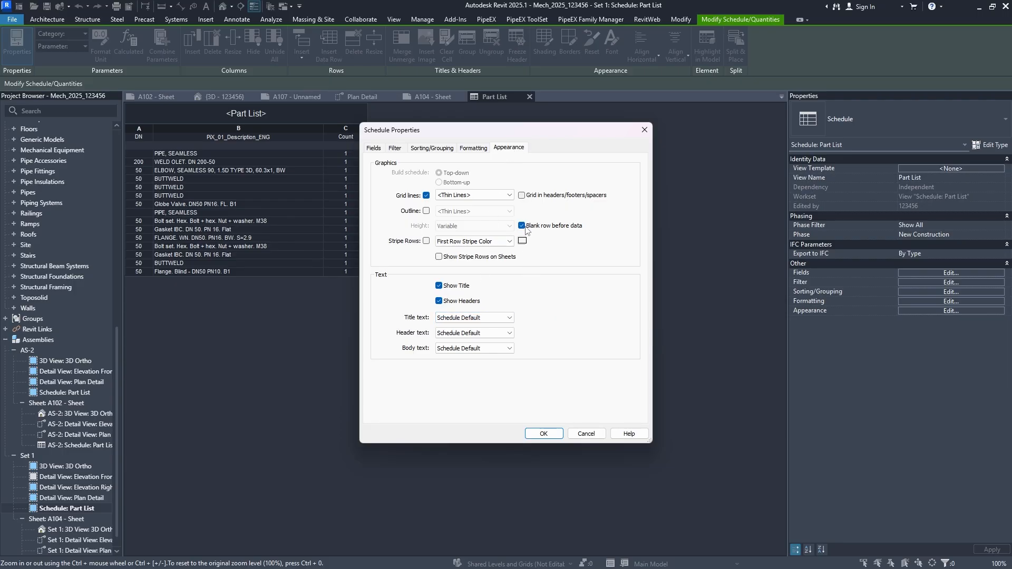
click(559, 438)
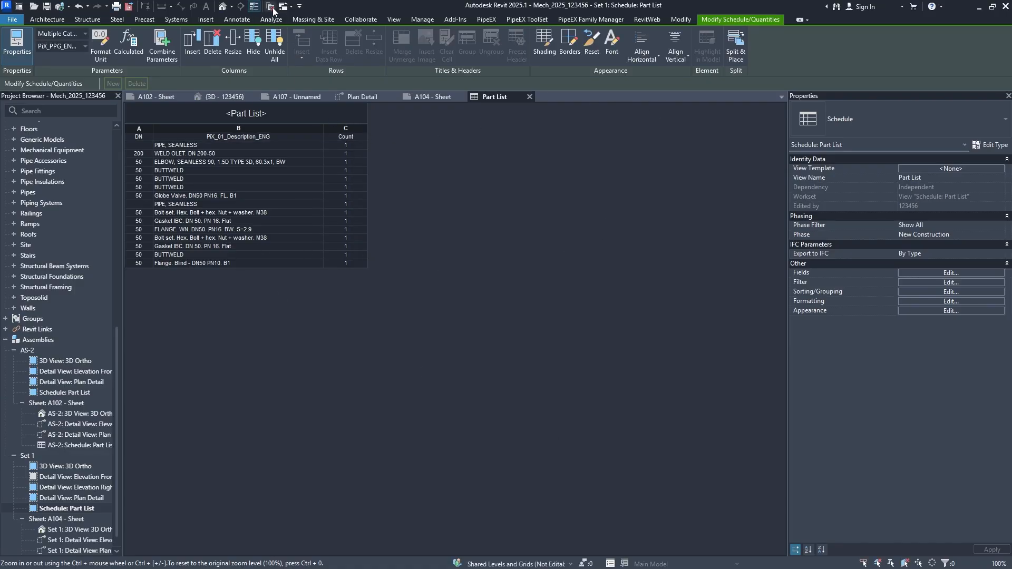
Return to sheet A104 and move the Part List inside the sheet border, above the title block
click(433, 96)
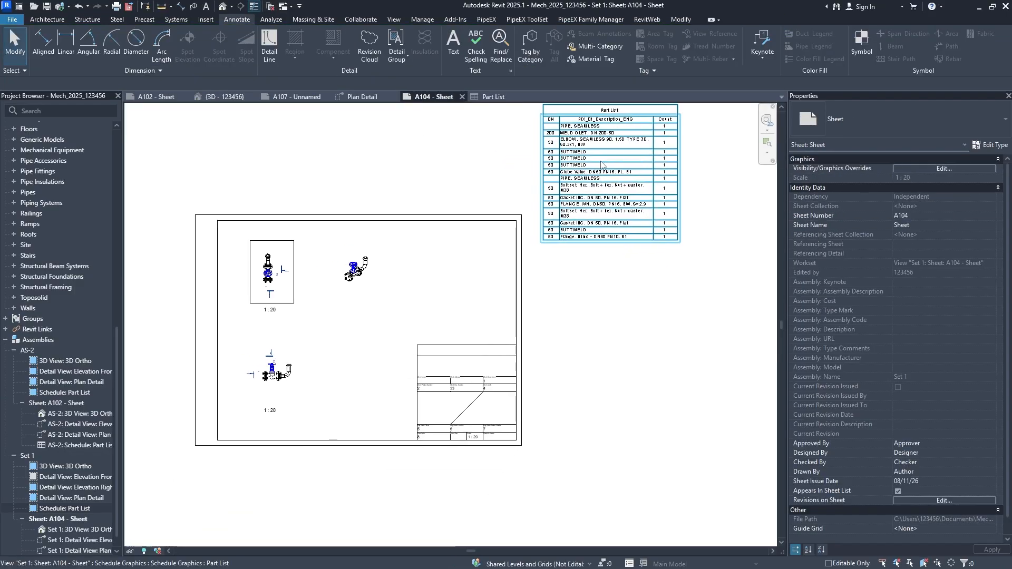
scroll(663, 186, up, 3)
drag(653, 196, 386, 379)
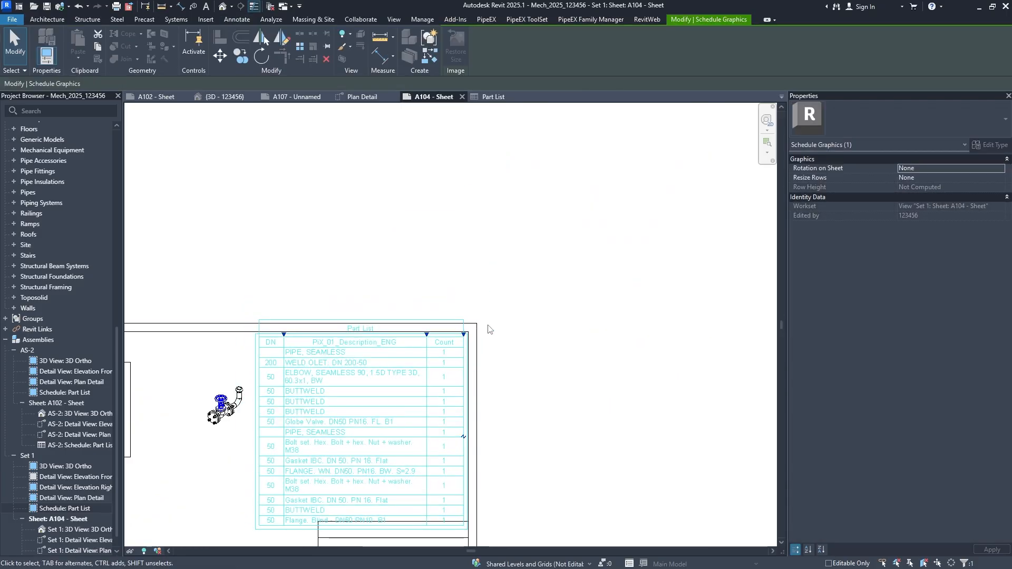
Split the Part List on the sheet into two side-by-side segments
middle_drag(566, 355, 602, 274)
scroll(602, 276, down, 2)
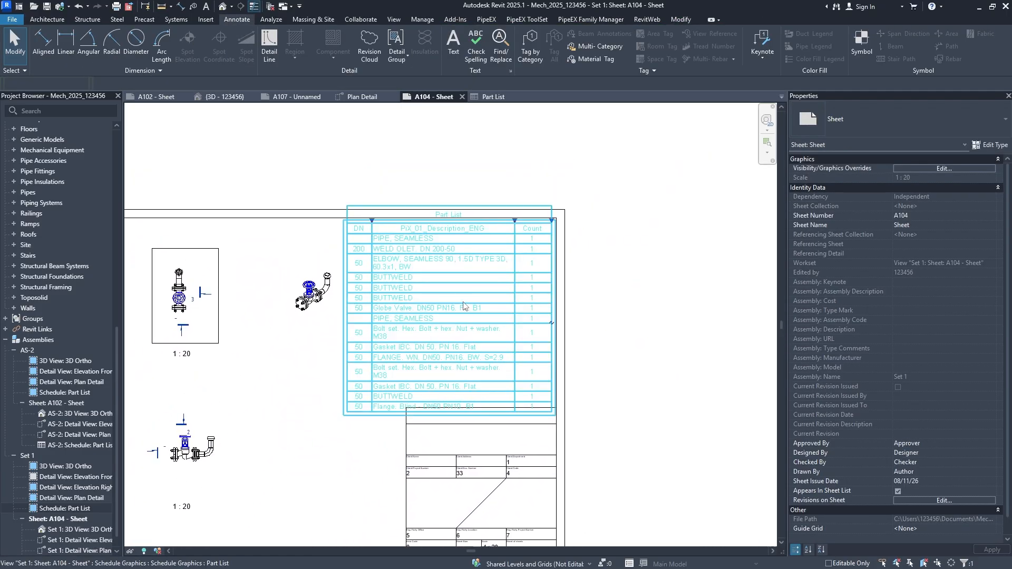
mouse_move(450, 300)
middle_down()
mouse_move(542, 232)
mouse_move(445, 303)
middle_up()
scroll(463, 286, up, 1)
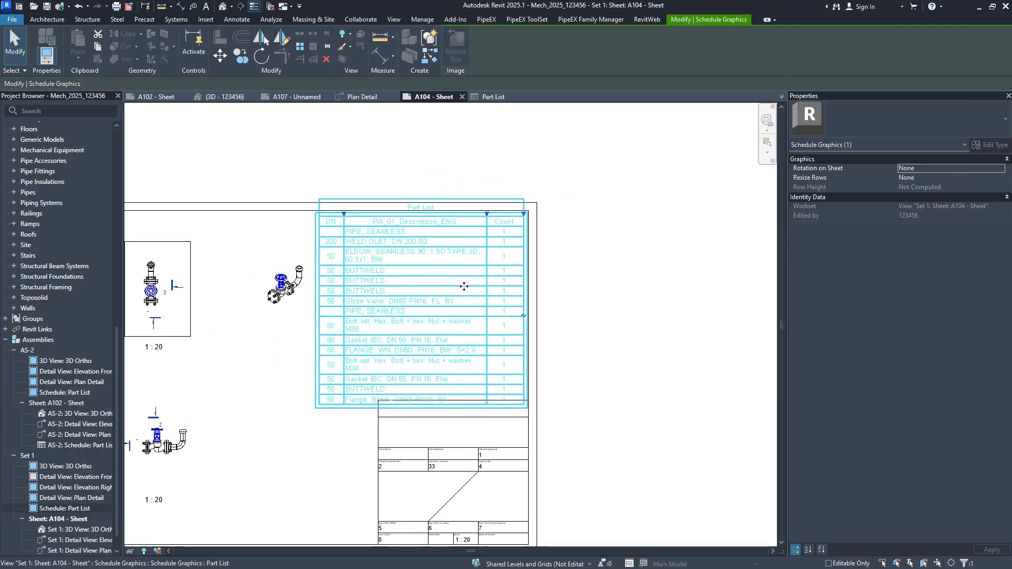
click(526, 317)
Move the first Part List segment so its upper-right corner meets the inner border's upper-right corner
middle_drag(622, 362, 573, 310)
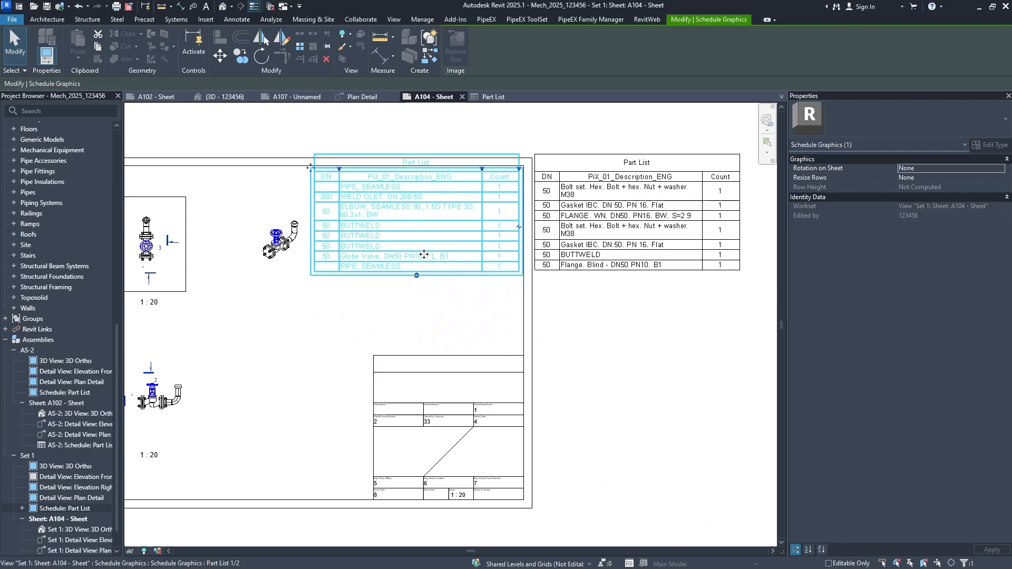
scroll(455, 231, up, 1)
middle_drag(559, 127, 556, 160)
scroll(556, 159, up, 1)
scroll(519, 157, up, 2)
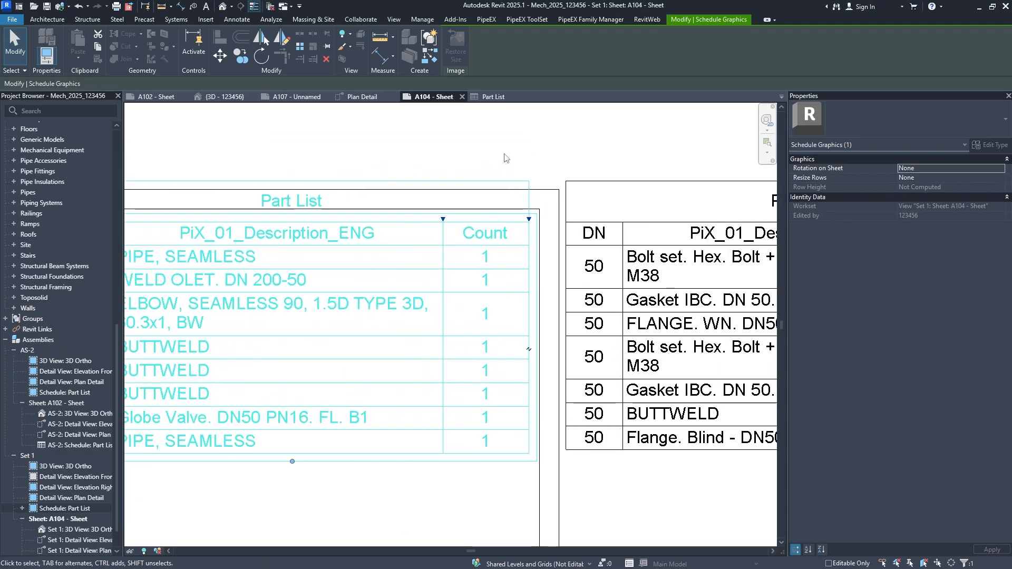
click(218, 55)
scroll(518, 207, up, 3)
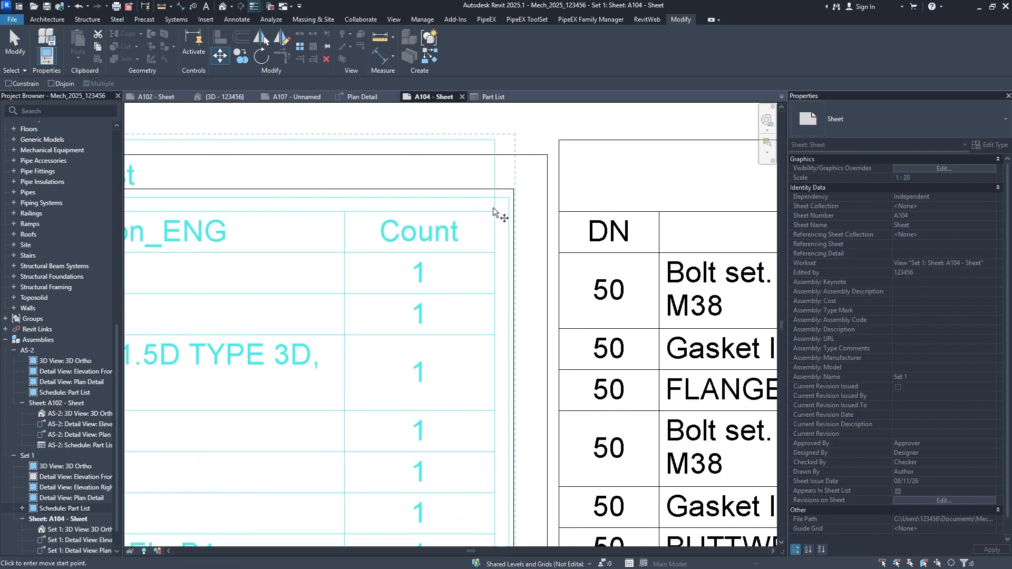
click(494, 140)
click(513, 188)
scroll(516, 191, down, 4)
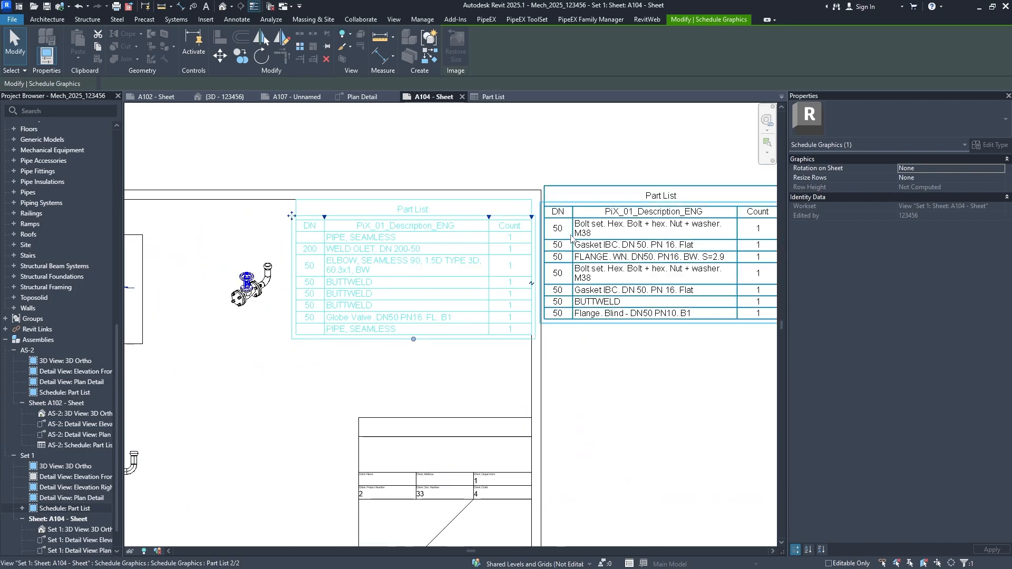
Move the second Part List segment into the sheet's lower area, between the lower elevation view and the title block
middle_drag(571, 235, 522, 230)
scroll(542, 226, down, 3)
click(563, 220)
scroll(578, 215, up, 1)
drag(538, 216, 318, 351)
Move the elevation view and the plan view on sheet A104 left, closer to the inner border and clear of the Part List
scroll(341, 303, up, 2)
middle_drag(322, 332, 409, 262)
scroll(349, 285, up, 1)
middle_drag(355, 287, 368, 322)
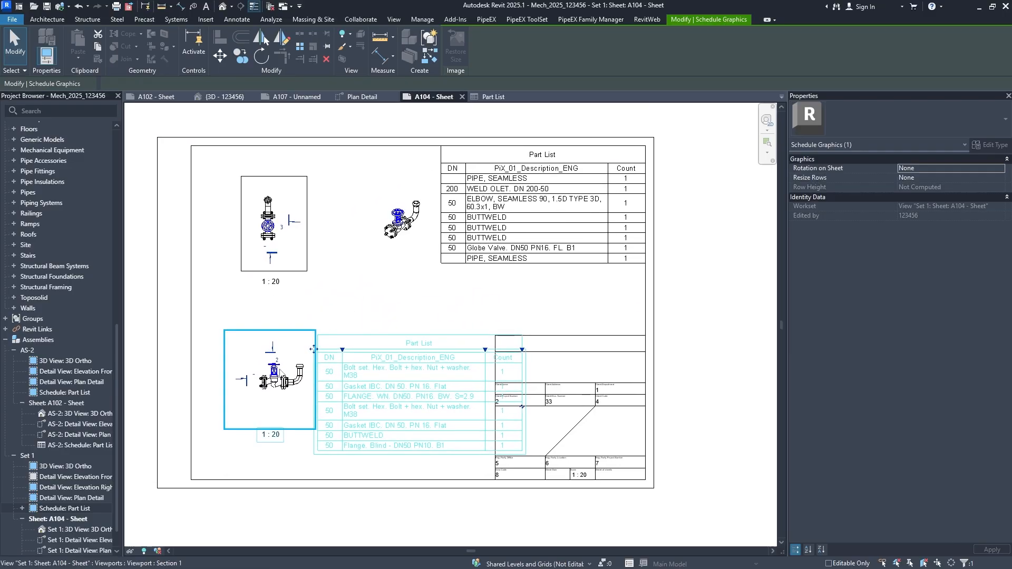
click(314, 349)
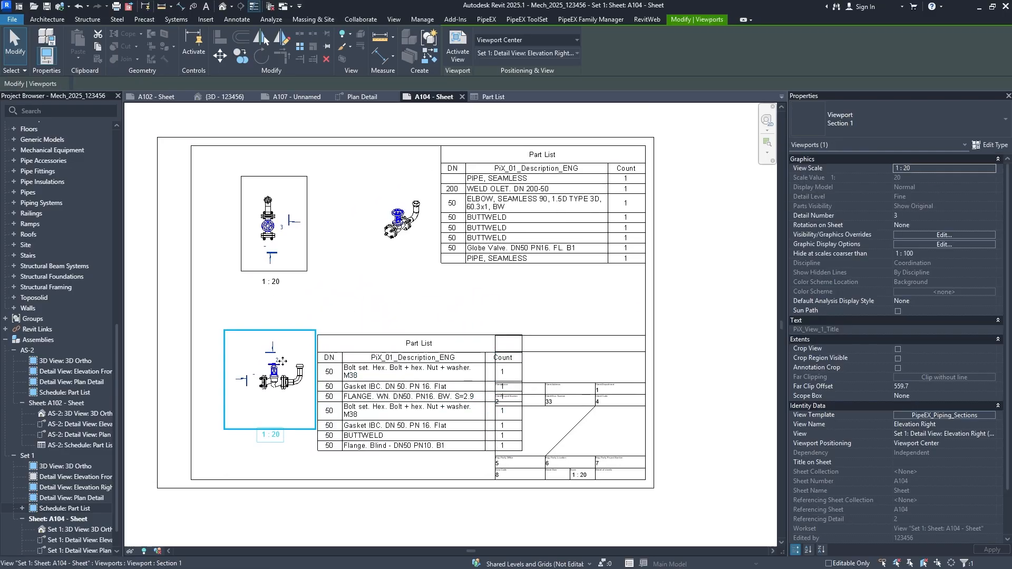
ctrl+click(299, 252)
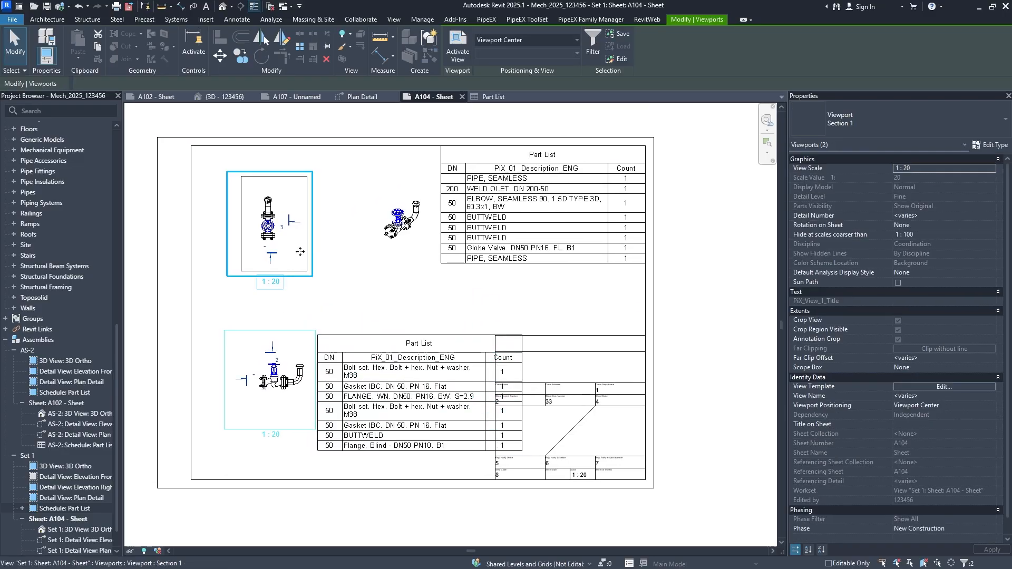
click(257, 410)
drag(294, 390, 262, 392)
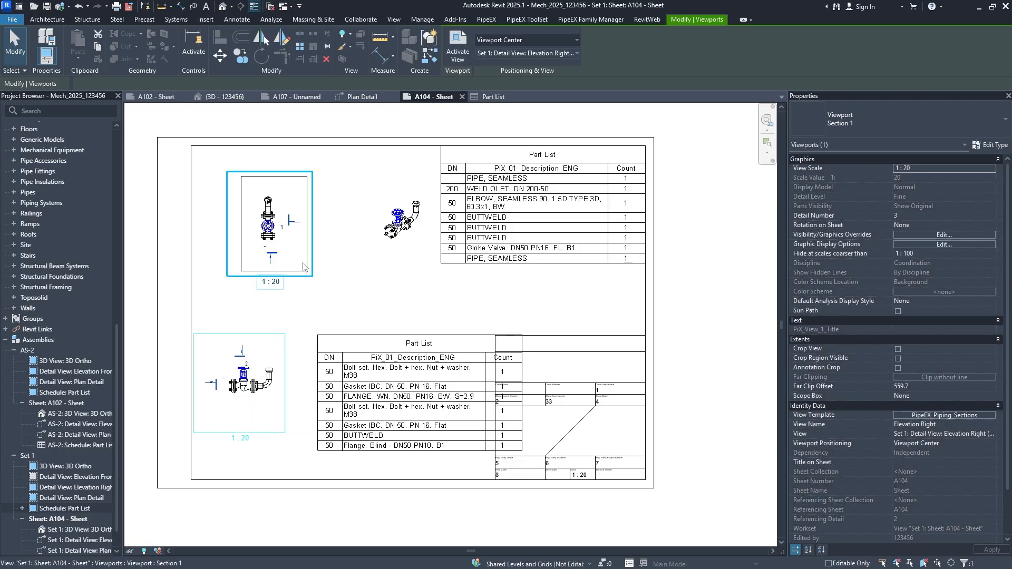
click(291, 251)
drag(285, 235, 261, 236)
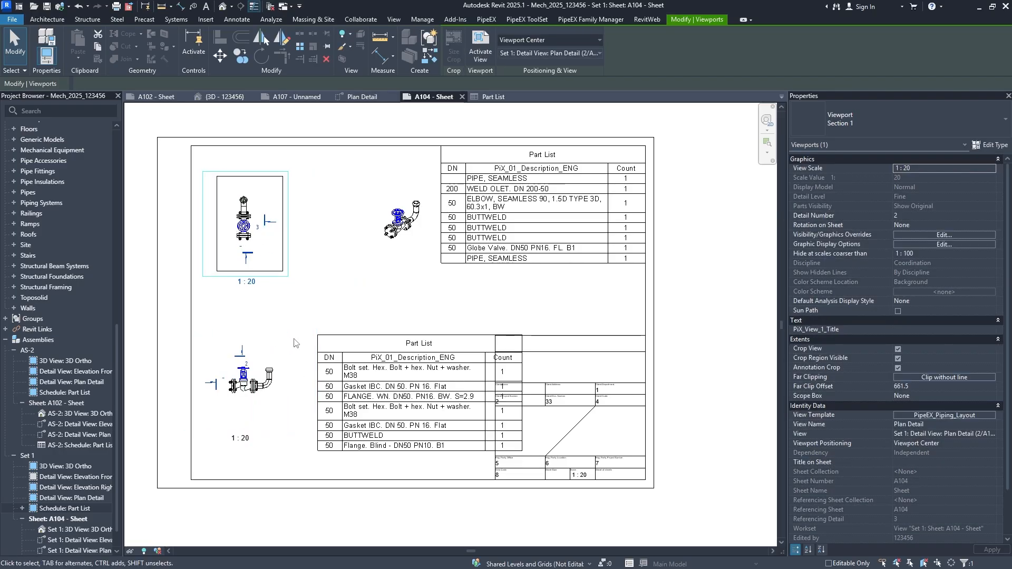
Move the second Part List segment so its upper-right corner meets the title block's upper-left corner
drag(420, 390, 392, 388)
click(411, 287)
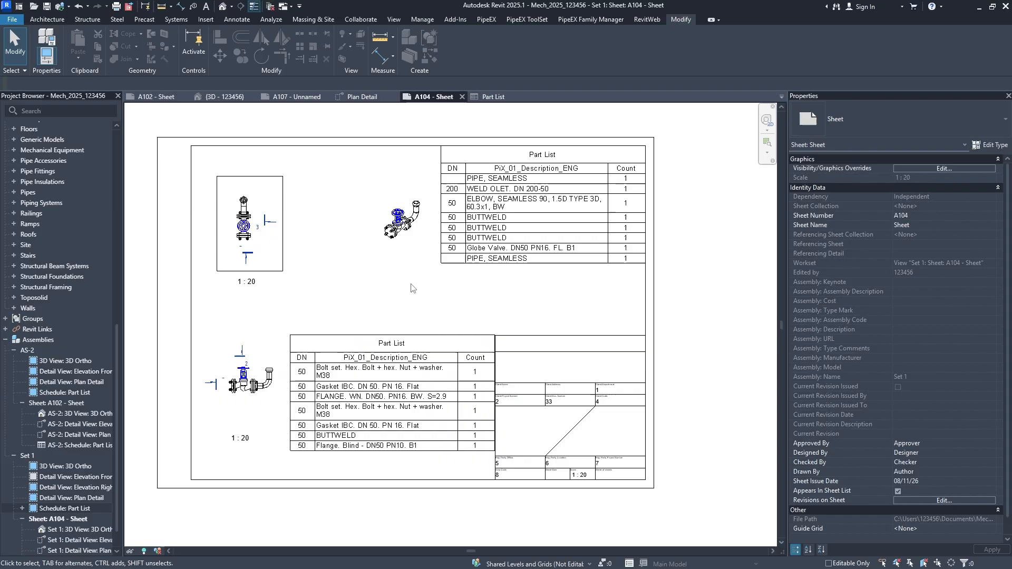
scroll(394, 343, up, 1)
click(393, 343)
click(219, 60)
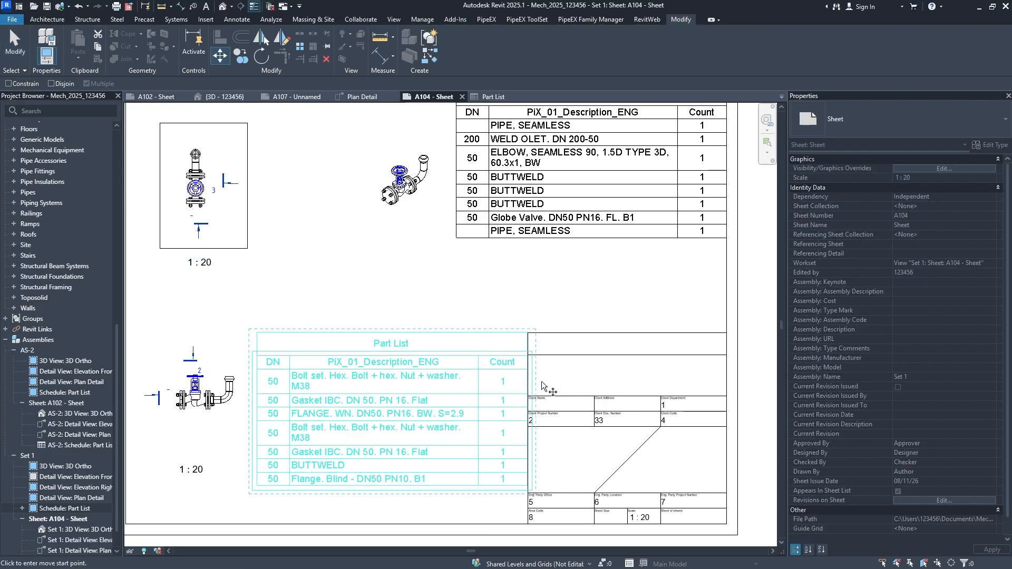
scroll(529, 332, up, 4)
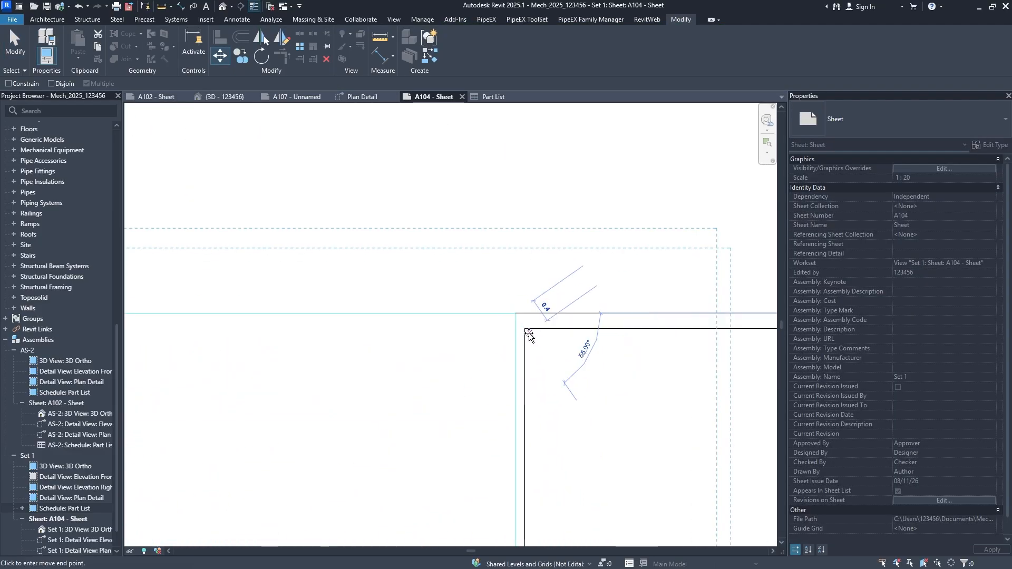
click(529, 333)
scroll(532, 336, down, 5)
scroll(533, 357, up, 2)
key(Escape)
scroll(497, 340, down, 7)
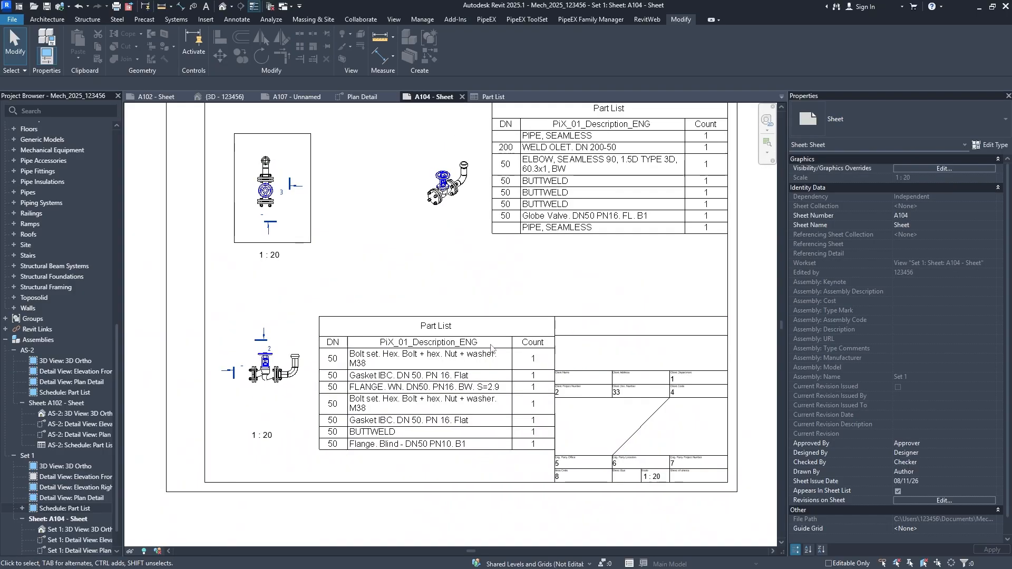
scroll(507, 306, up, 4)
middle_drag(527, 320, 481, 339)
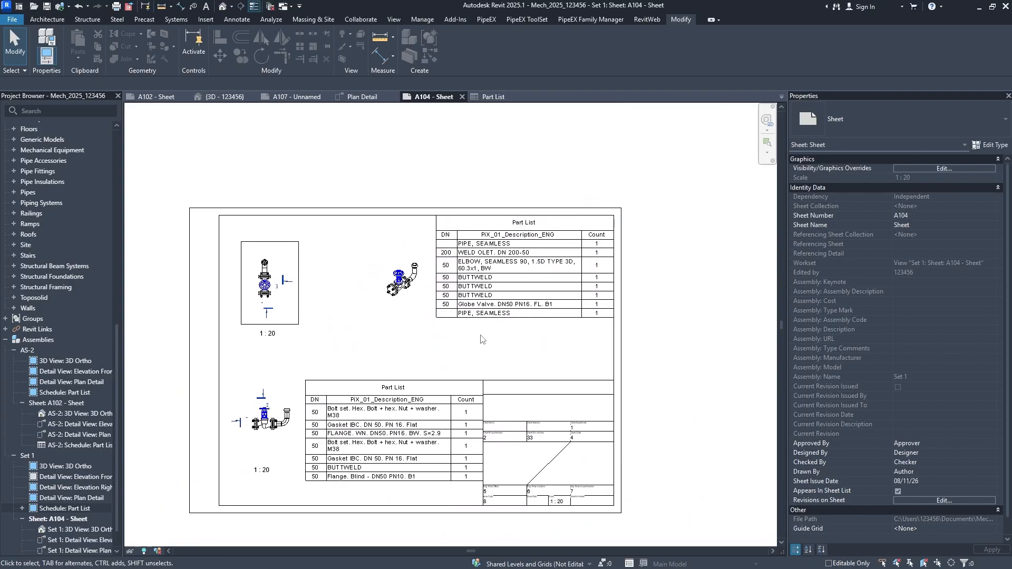
Move the 3D view left so it sits midway between the plan view and the upper Part List segment
scroll(481, 340, up, 2)
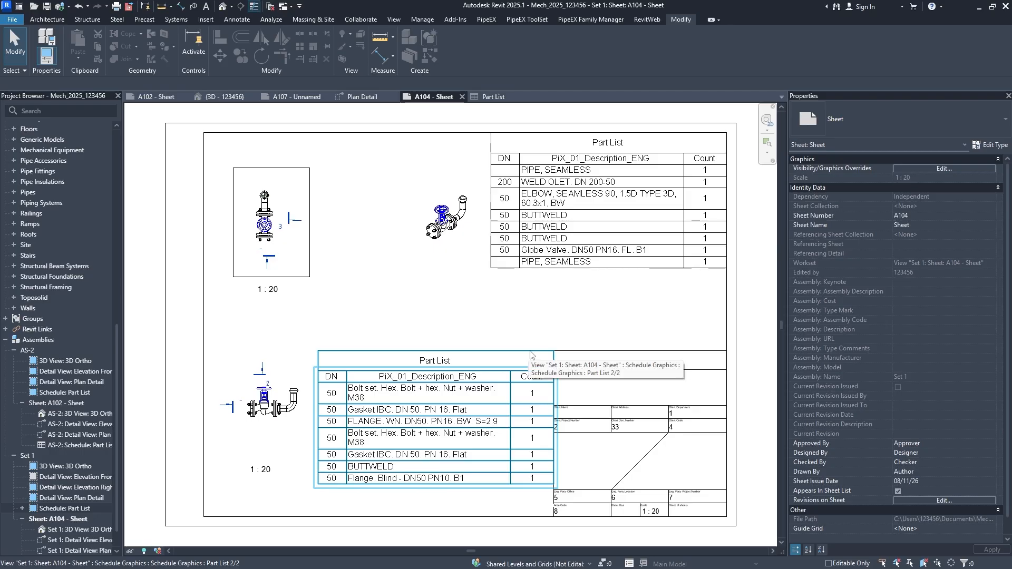
click(469, 273)
drag(469, 273, 452, 273)
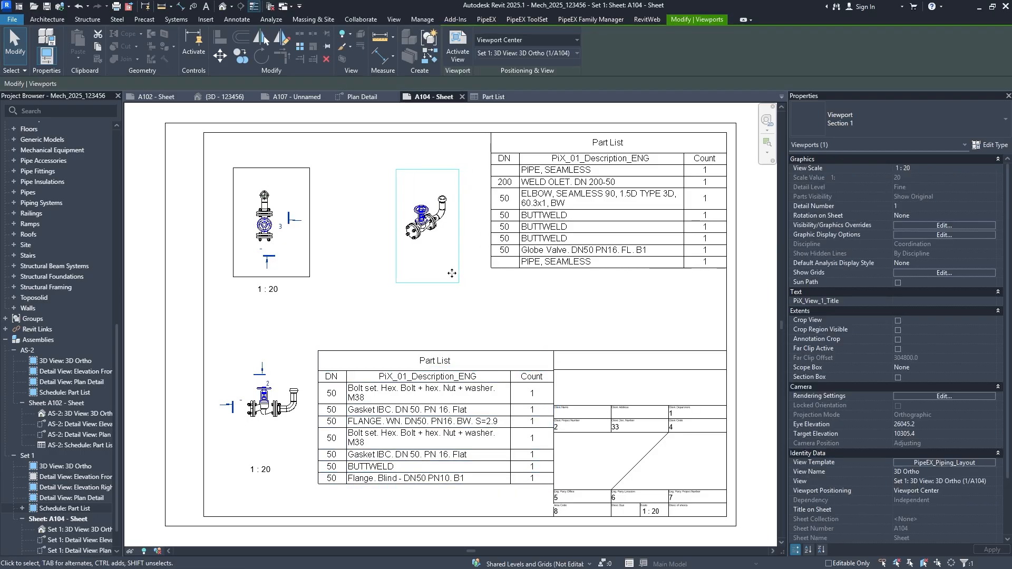
key(Left)
key(Left)
key(Left)
key(Left)
key(Left)
key(Left)
key(Left)
key(Left)
key(Left)
key(Left)
key(Left)
key(Left)
key(Left)
key(Left)
click(472, 318)
scroll(492, 263, down, 2)
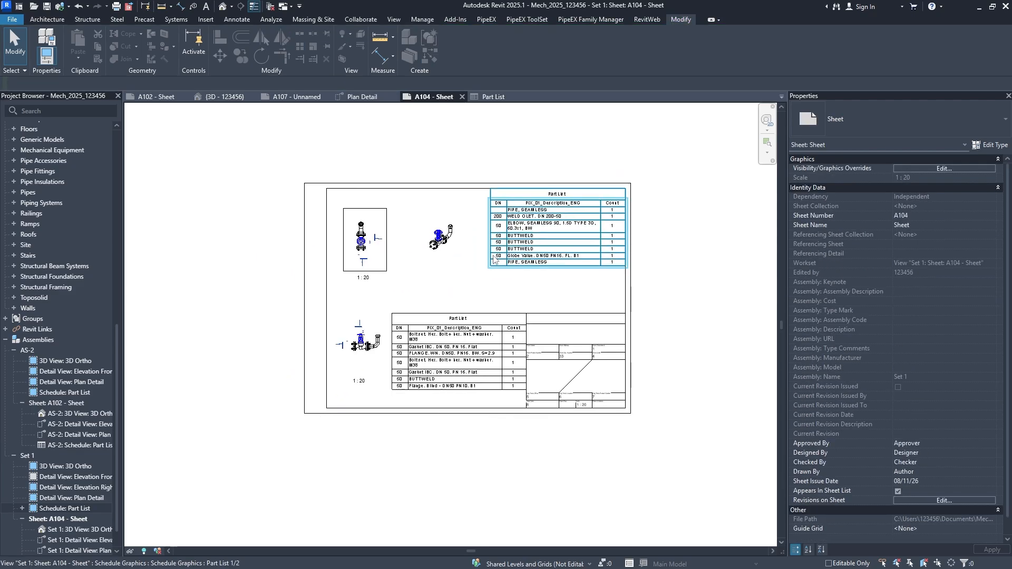
scroll(493, 259, up, 2)
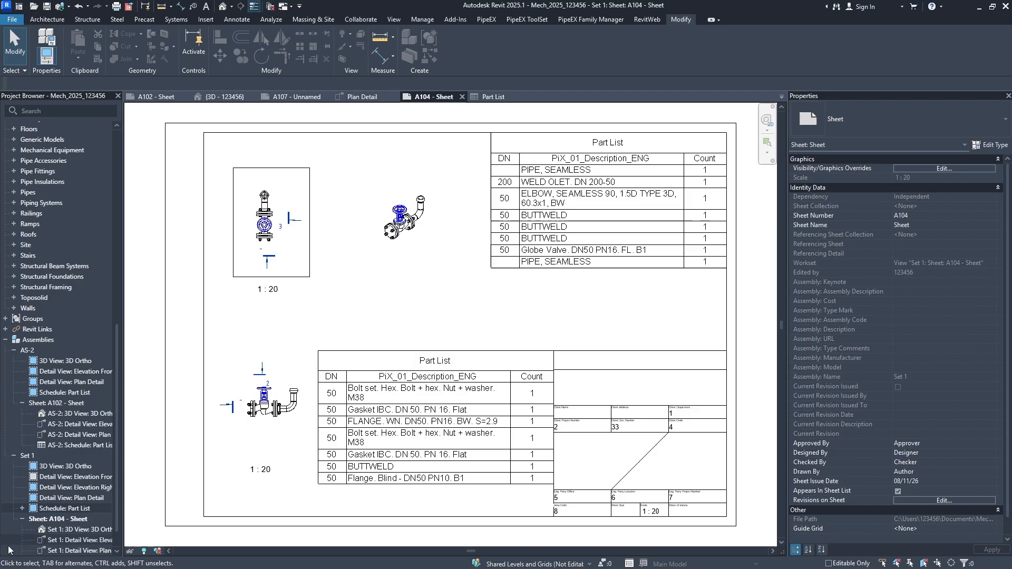
Open the AS-2 assembly's sheet A102 and examine its plan, elevation and 3D views and its Part List
click(22, 519)
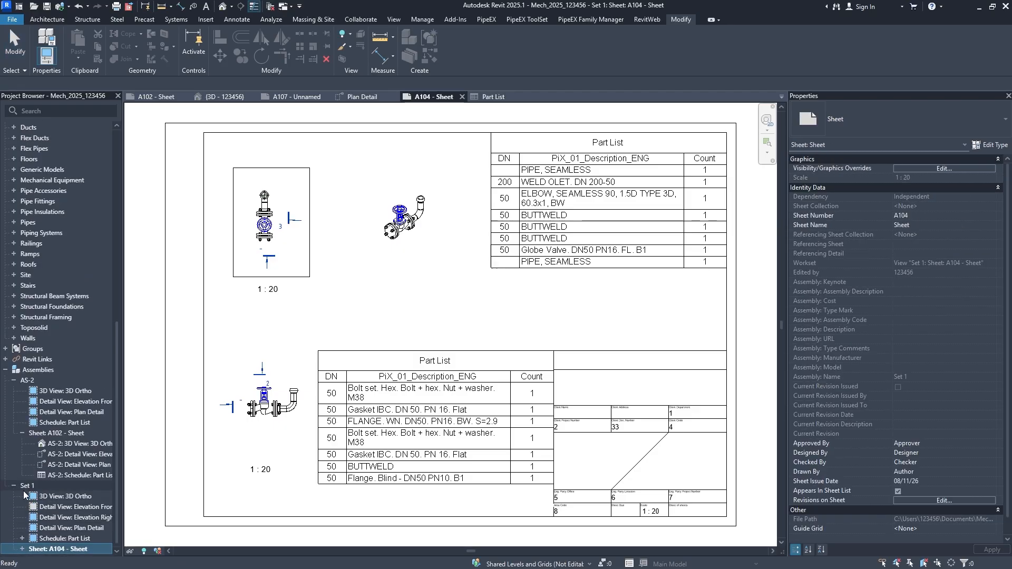
double_click(53, 434)
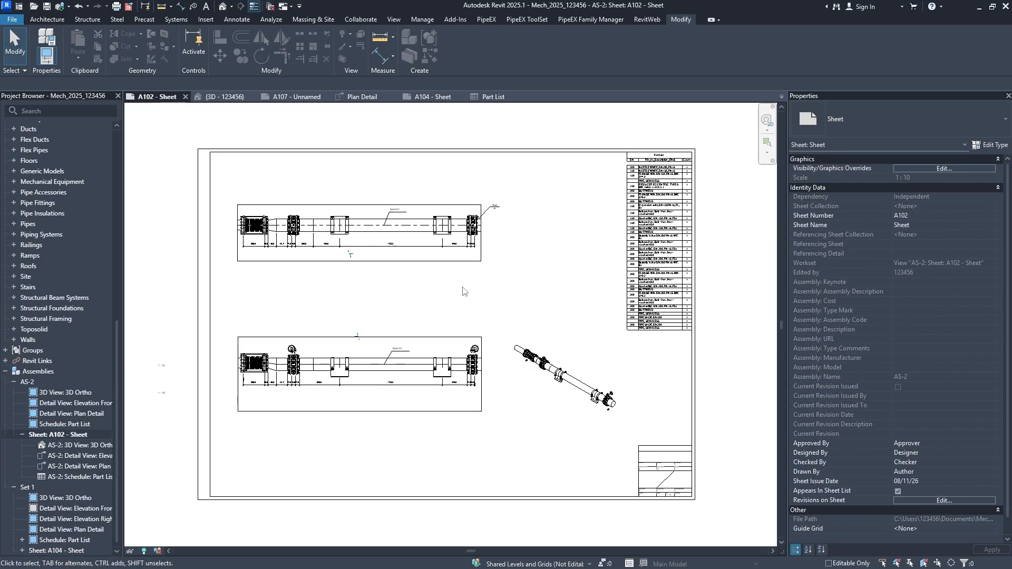
scroll(559, 319, up, 4)
scroll(669, 315, down, 4)
scroll(488, 334, up, 1)
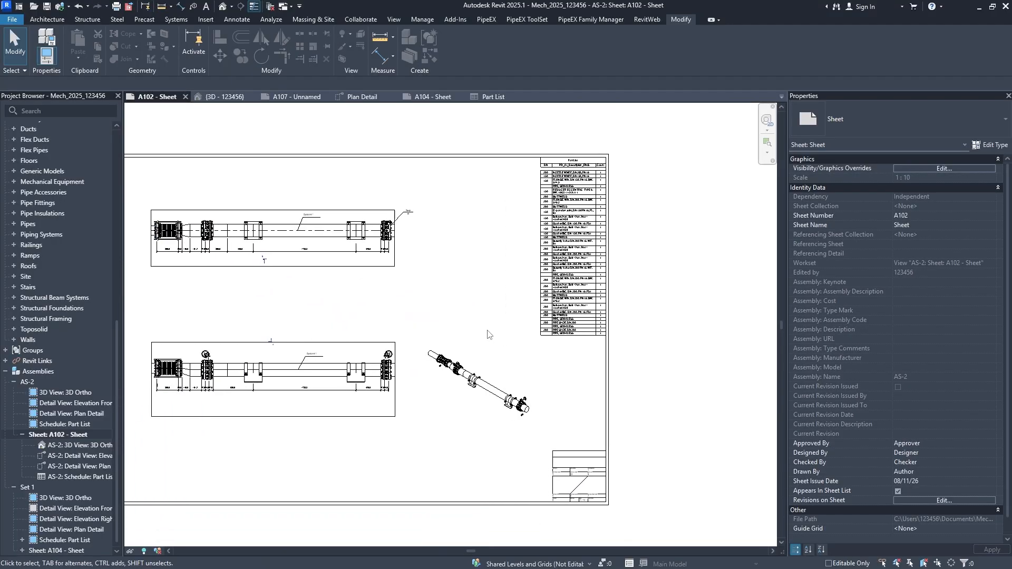
scroll(291, 330, up, 1)
middle_drag(292, 329, 400, 318)
scroll(396, 330, down, 1)
scroll(396, 328, up, 1)
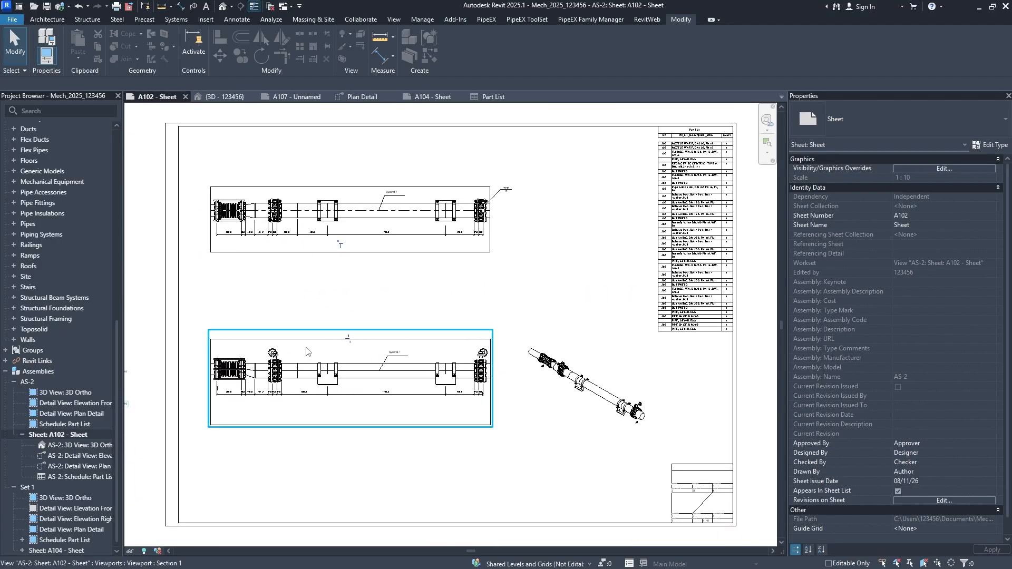
Collapse the Set 1 and AS-2 assembly entries in the project tree, including the entry for sheet A102
click(14, 489)
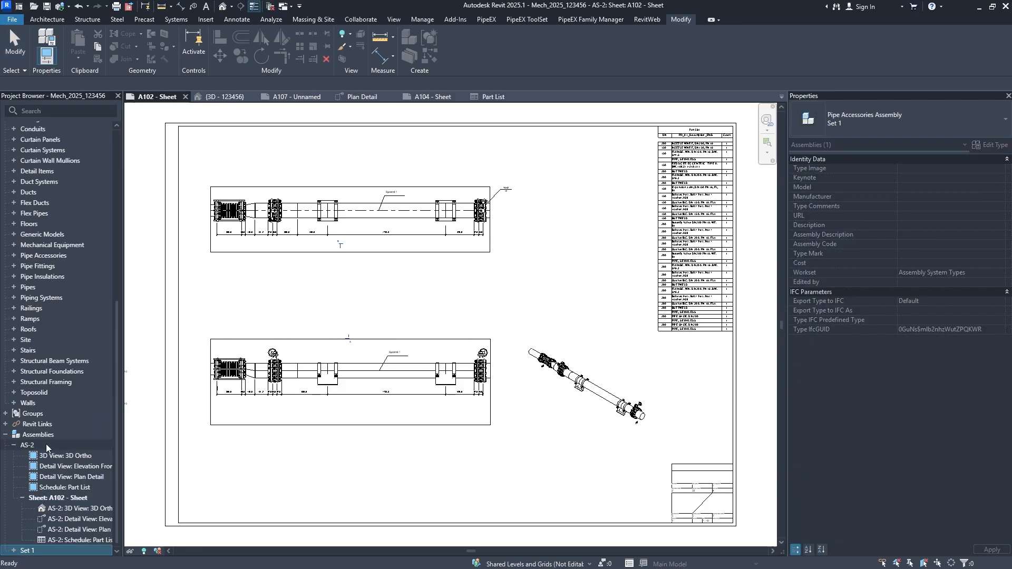
click(26, 497)
click(22, 498)
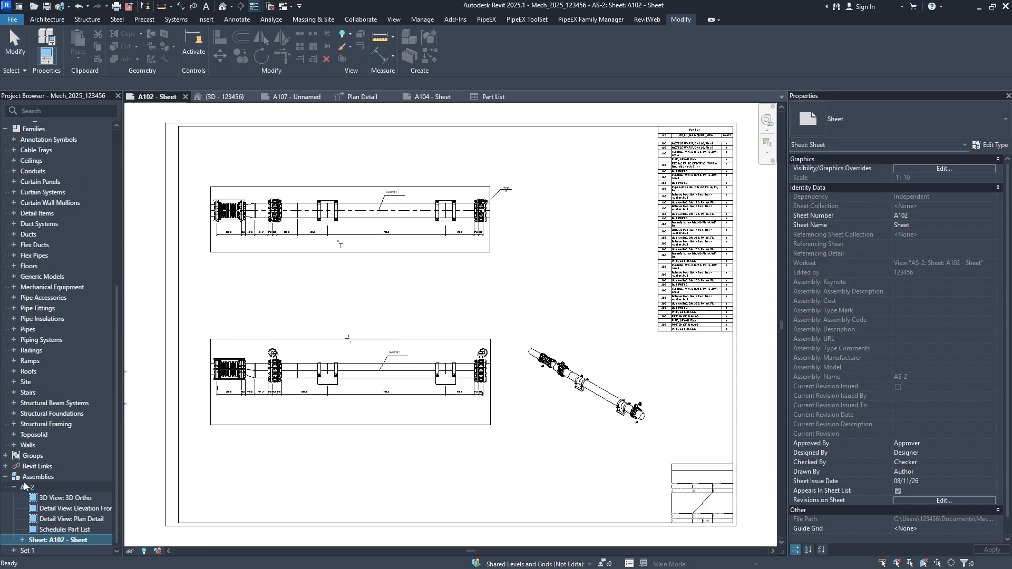
click(16, 486)
scroll(53, 411, up, 4)
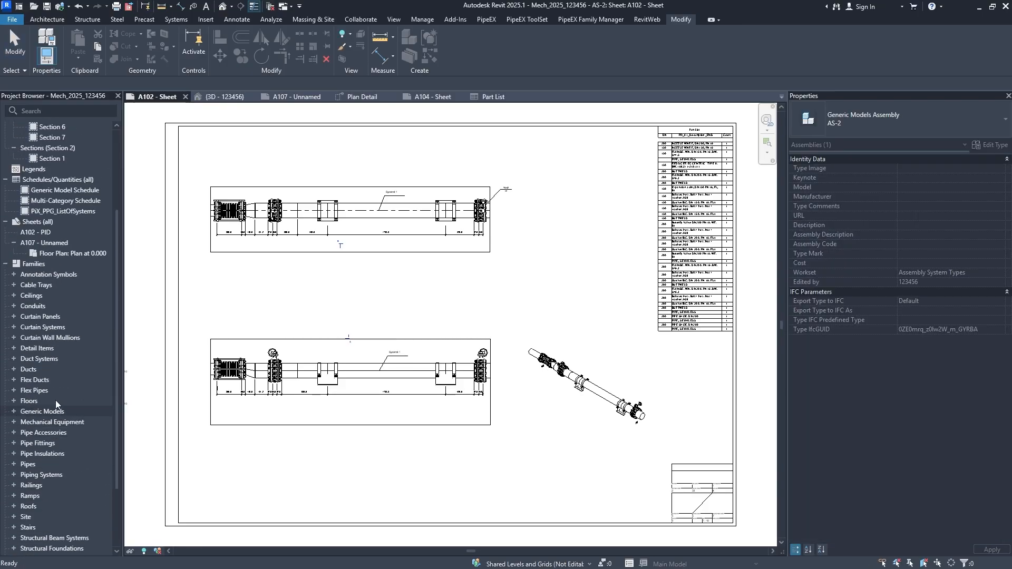
Open the floor plan Plan at 0.000 and return to sheet A107, which holds that plan
click(66, 257)
double_click(66, 257)
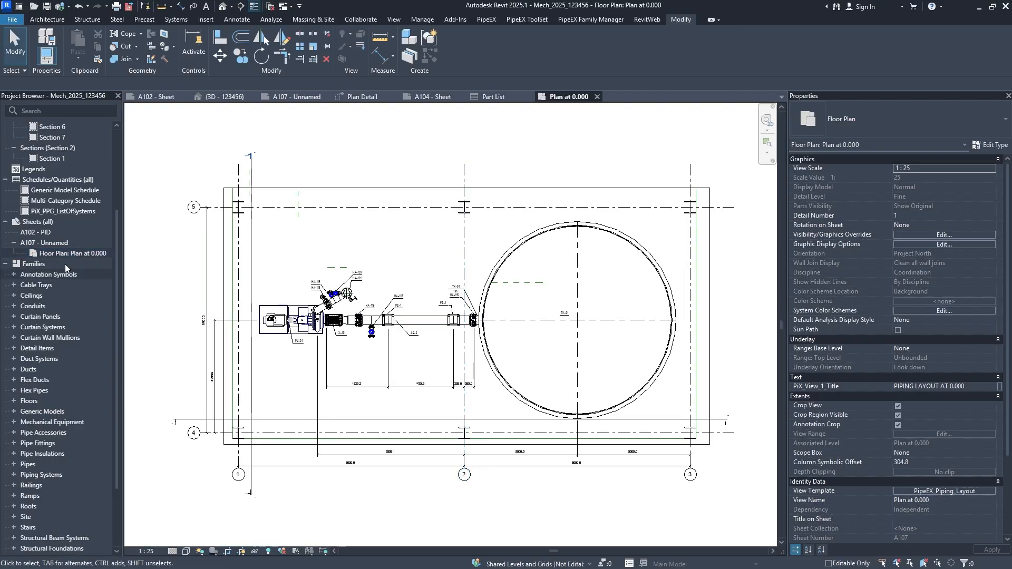
double_click(53, 244)
middle_click(444, 356)
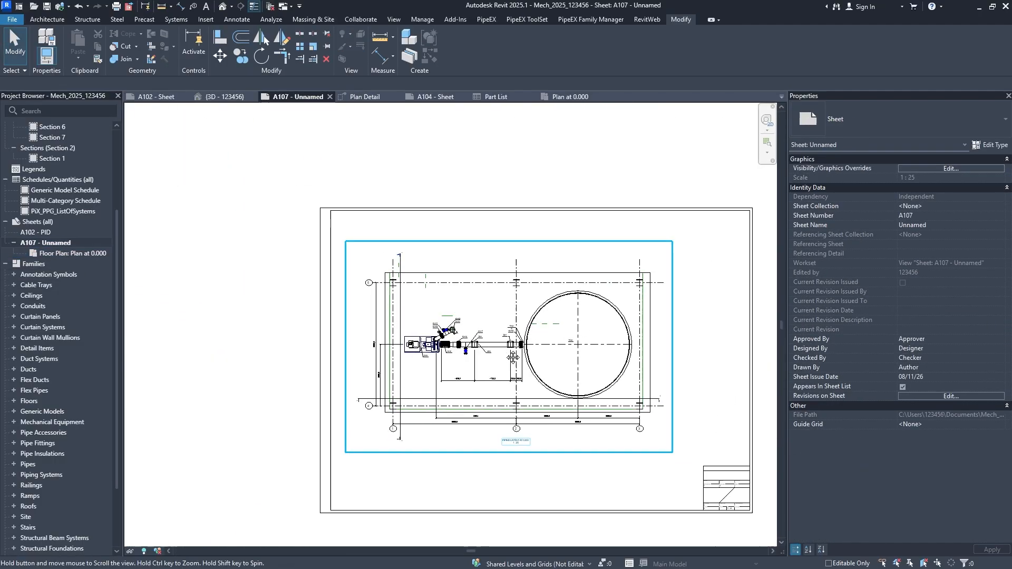
scroll(444, 356, up, 2)
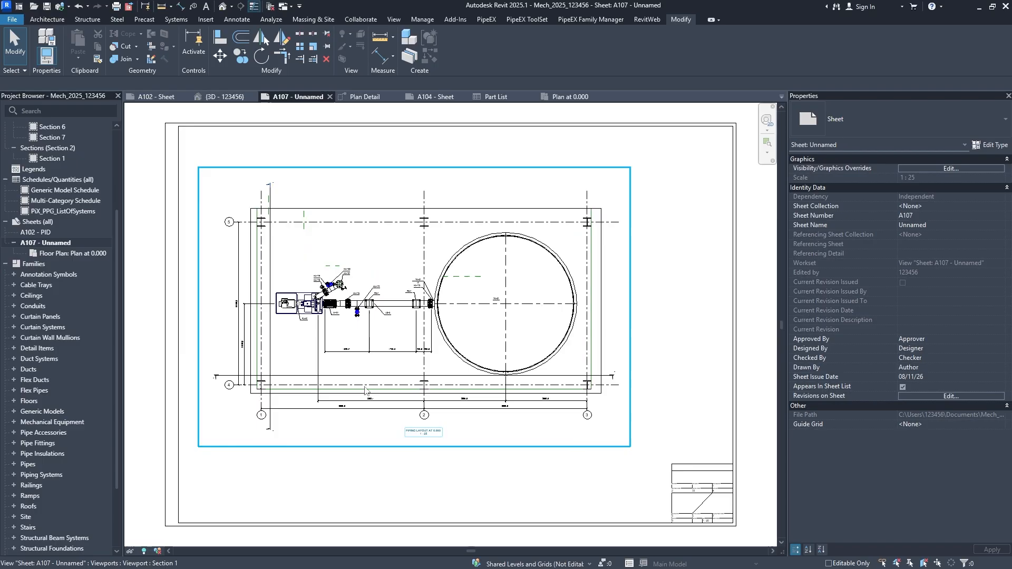
Examine sheet A107, checking the piping layout's tags, dimensions and view title, the title block, and the project's list of views and sheets
scroll(411, 429, up, 4)
scroll(505, 440, down, 2)
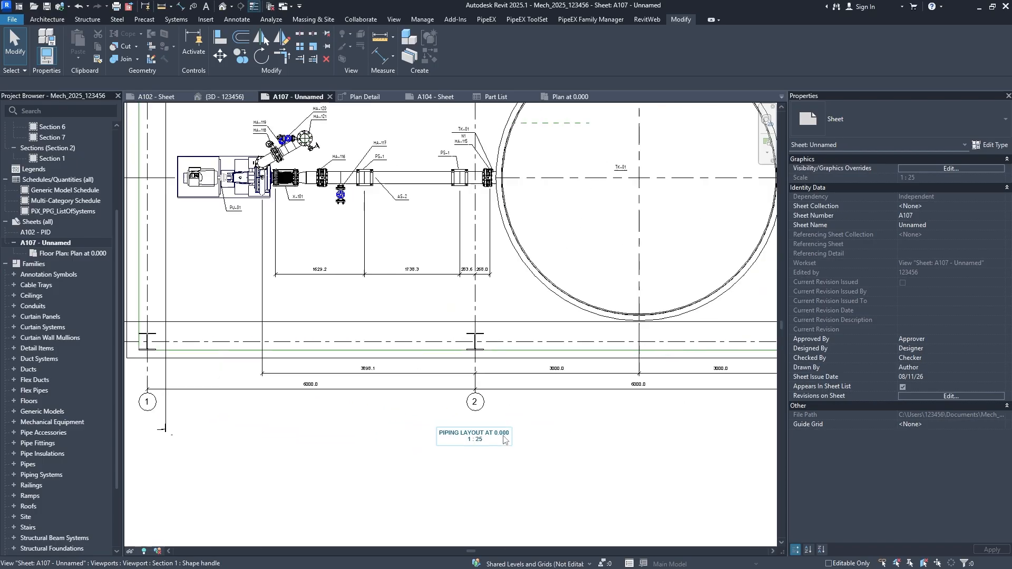
middle_drag(505, 440, 451, 393)
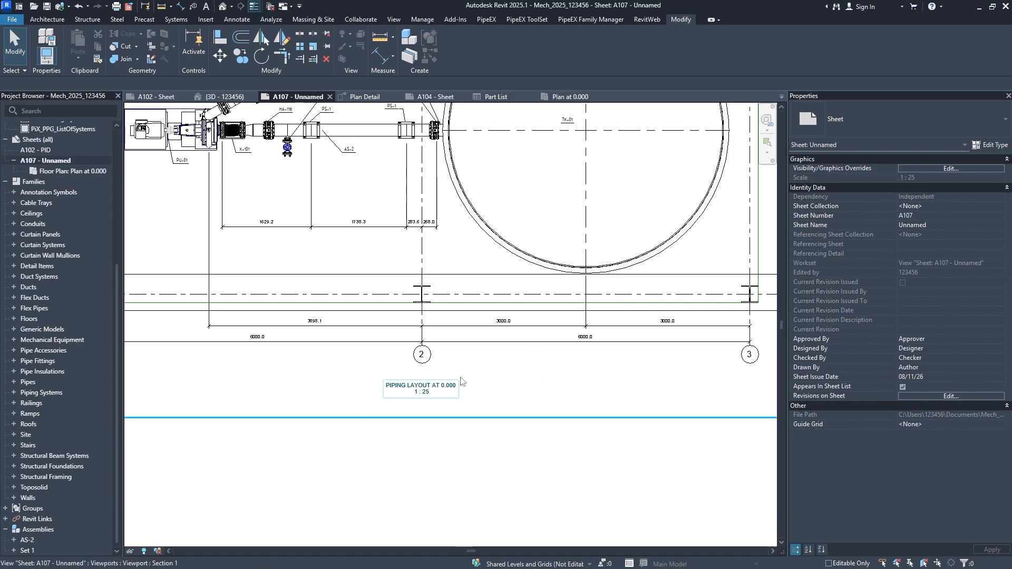
scroll(407, 437, down, 4)
scroll(416, 429, up, 1)
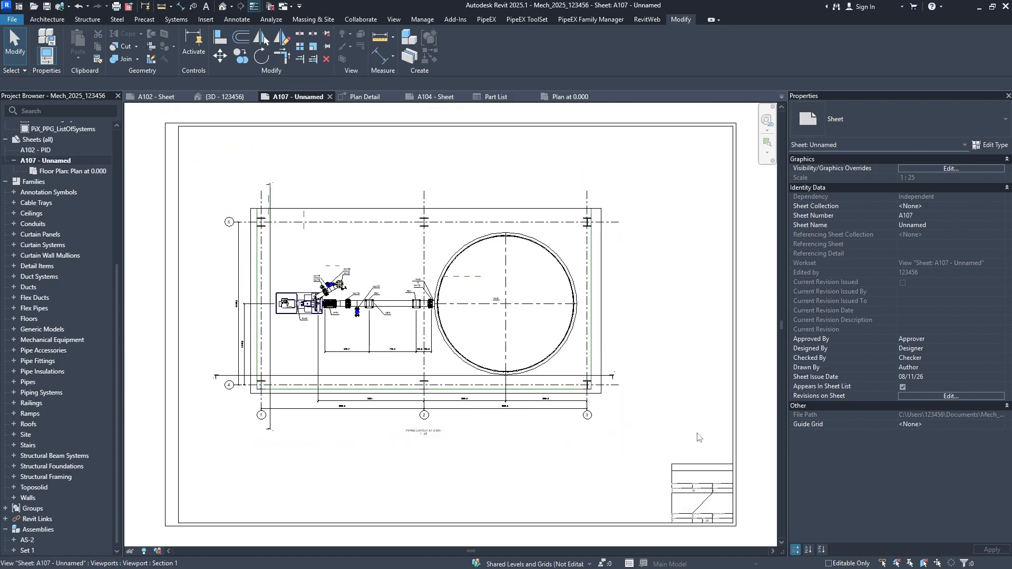
scroll(414, 423, up, 2)
scroll(412, 419, down, 2)
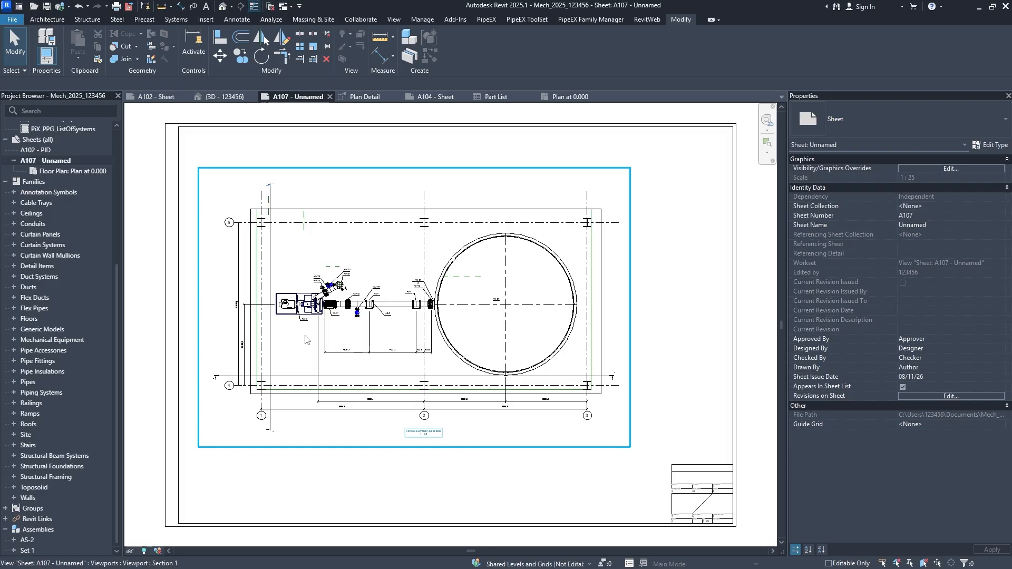
scroll(405, 350, up, 1)
middle_drag(407, 351, 466, 337)
middle_click(457, 332)
middle_click(458, 332)
scroll(59, 334, up, 10)
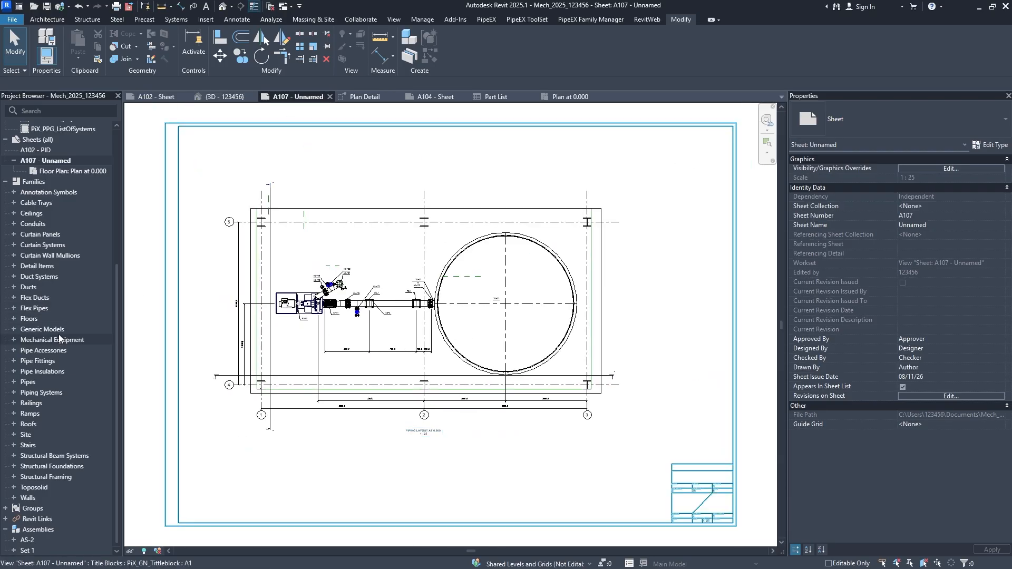
click(488, 482)
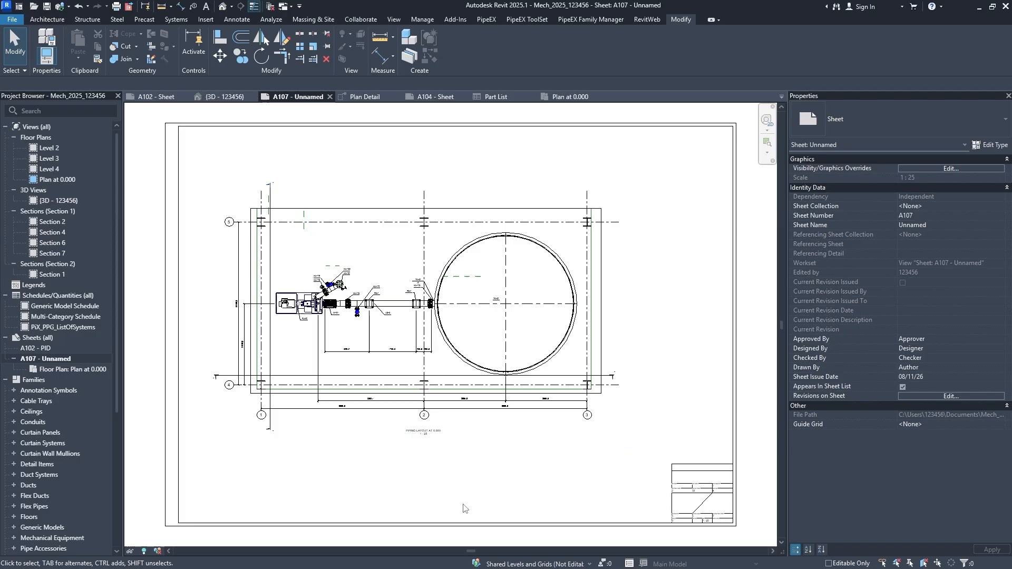